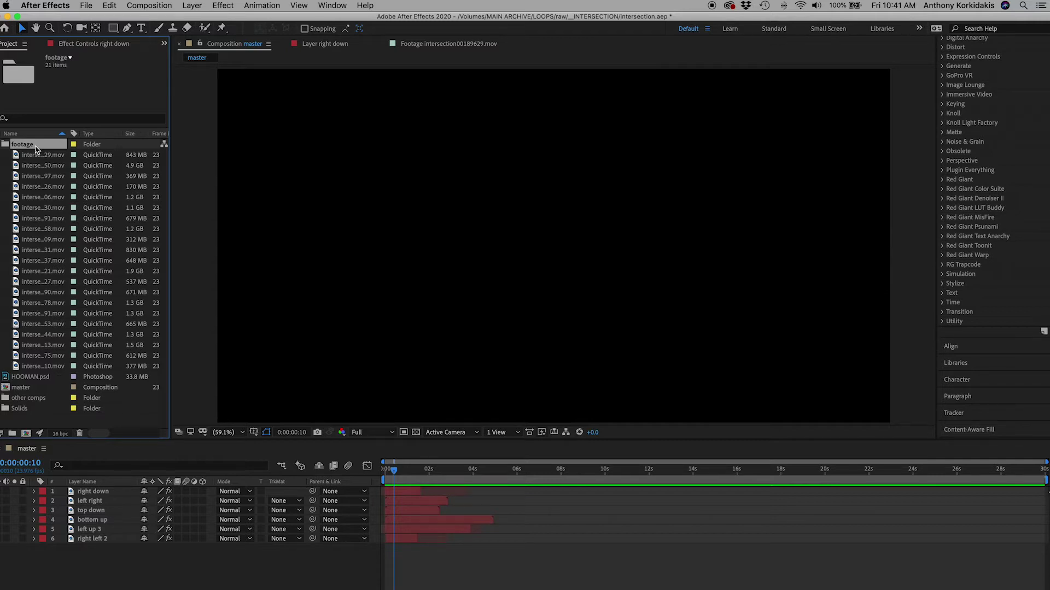
Scrub through the footage clips intersection00203006.mov and intersection00213731.mov to examine the passing cars.
double_click(34, 196)
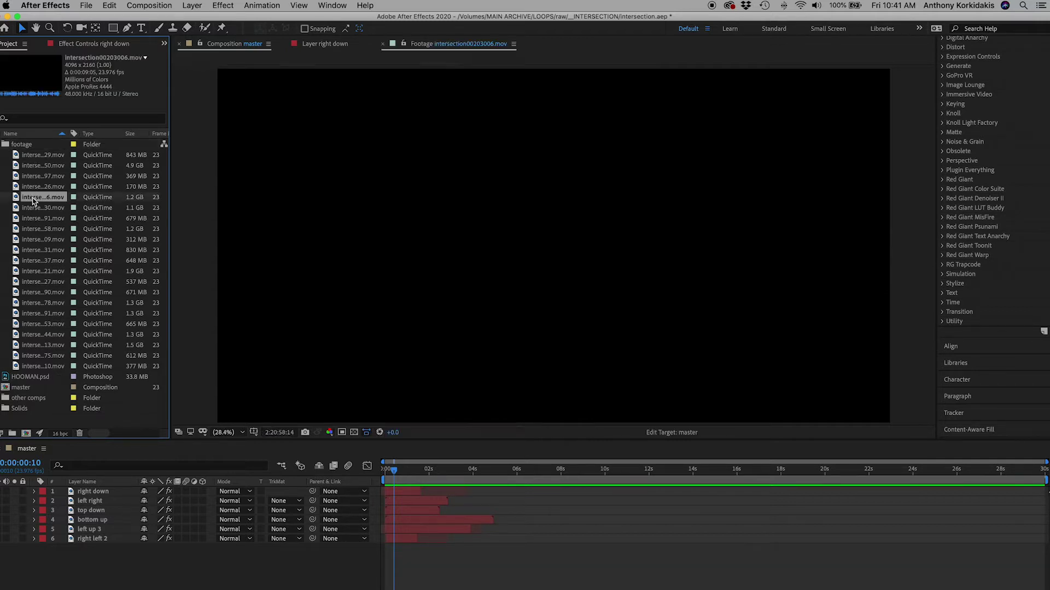
drag(446, 411, 381, 407)
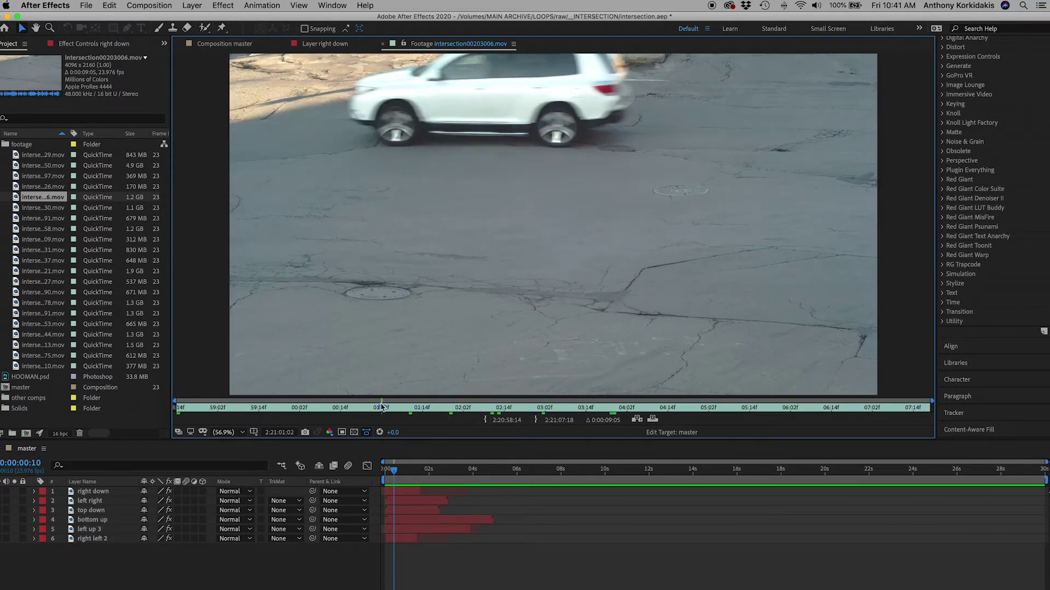
double_click(33, 250)
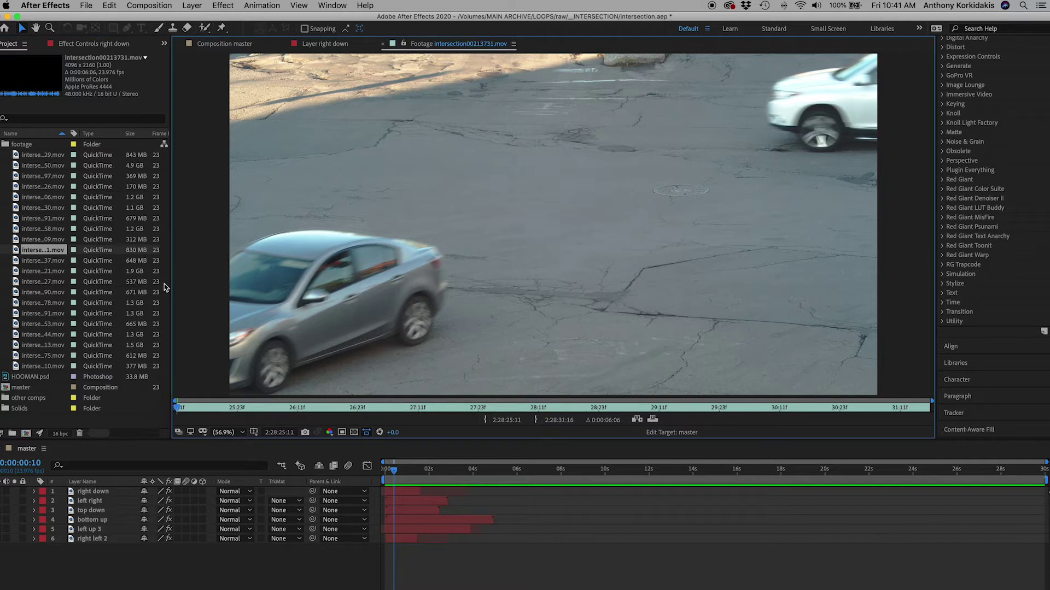
drag(446, 406, 518, 408)
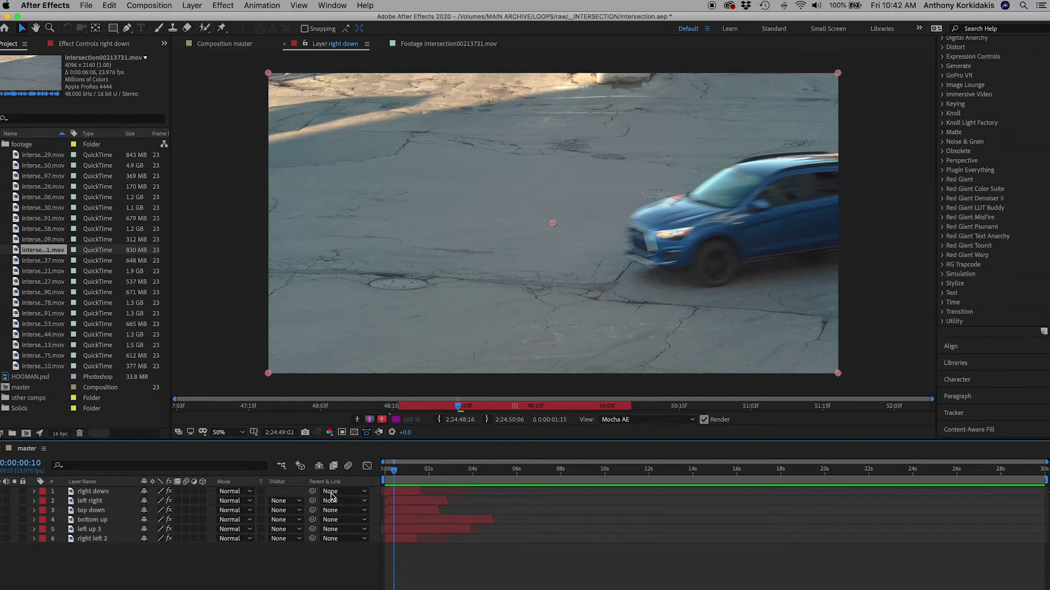
Return to the master composition, show the "right down" layer, scrub through its first second and hide it.
click(223, 47)
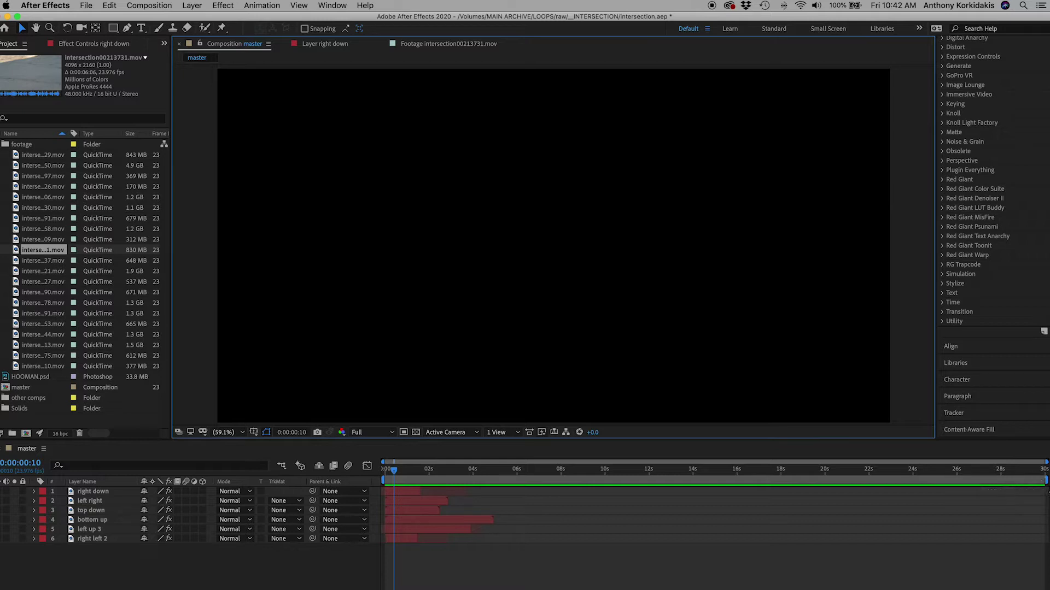
click(372, 573)
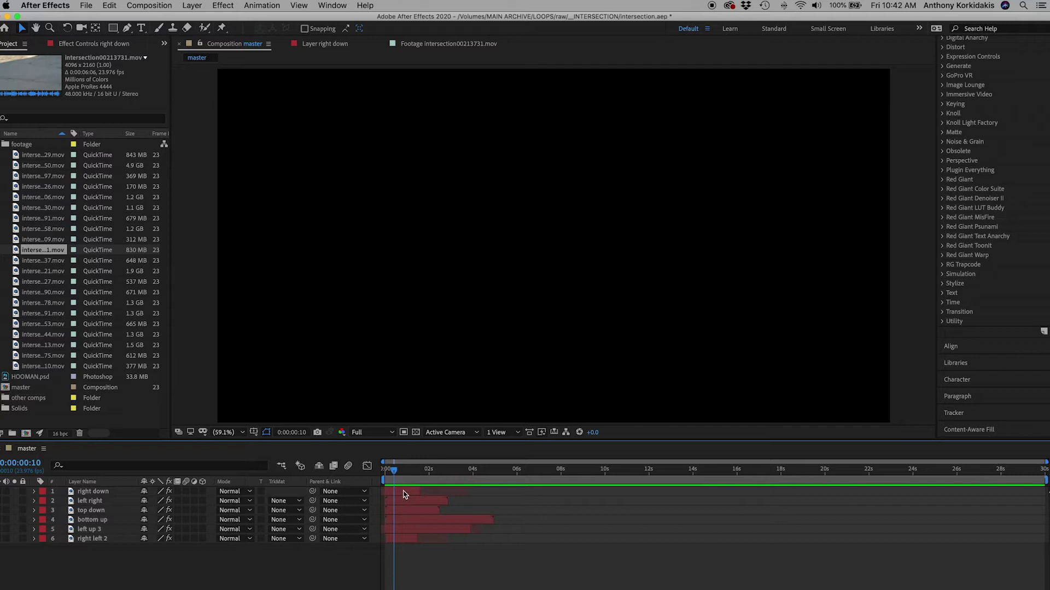
click(405, 494)
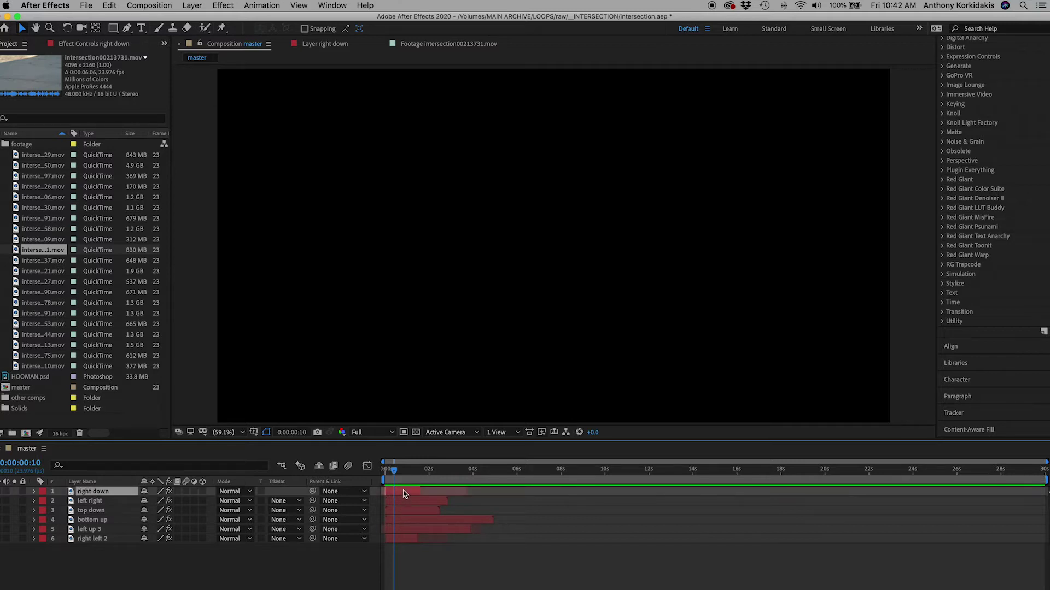
click(5, 492)
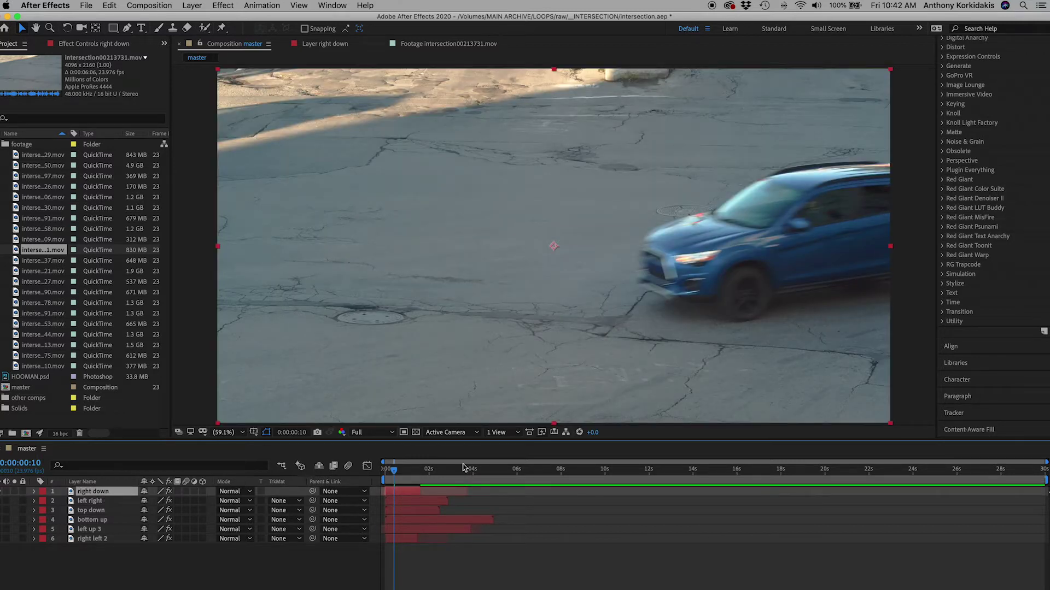
click(388, 474)
drag(388, 473, 405, 474)
click(3, 493)
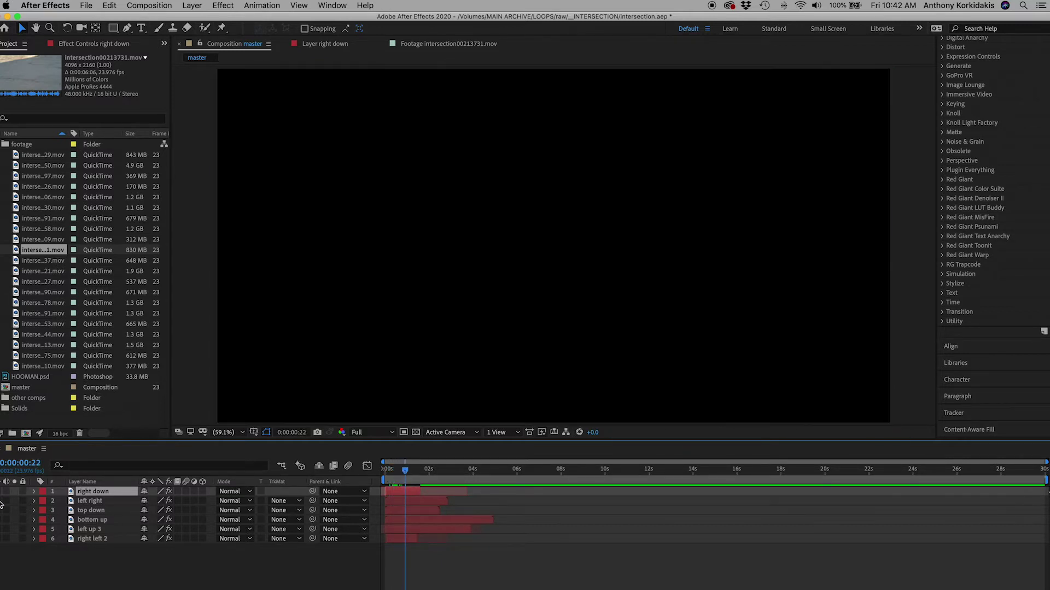
Preview the "left right" and "top down" layers in the master composition by scrubbing through their car movements.
drag(385, 474, 416, 477)
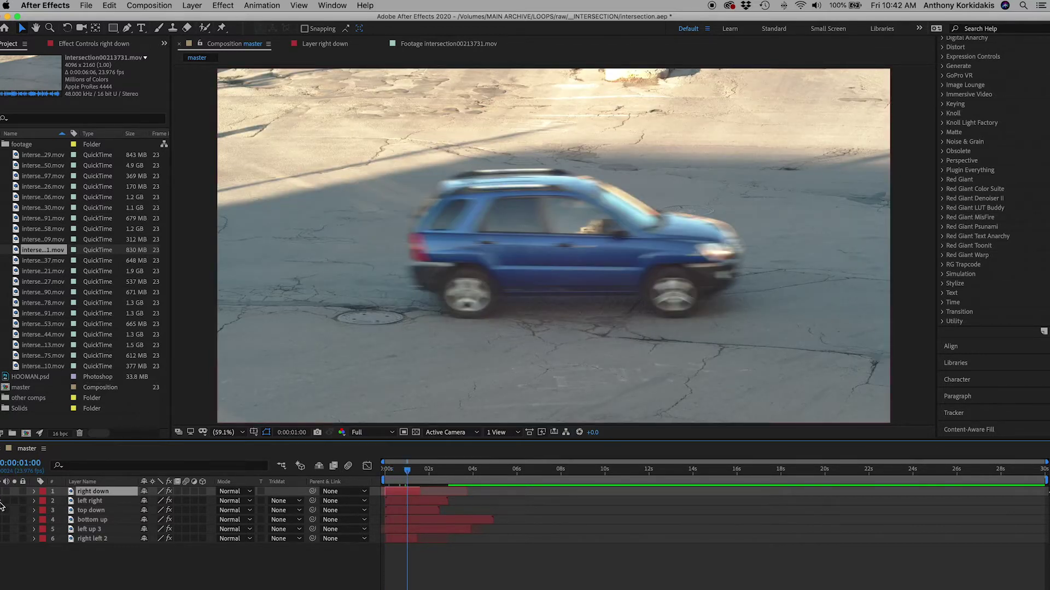
click(2, 511)
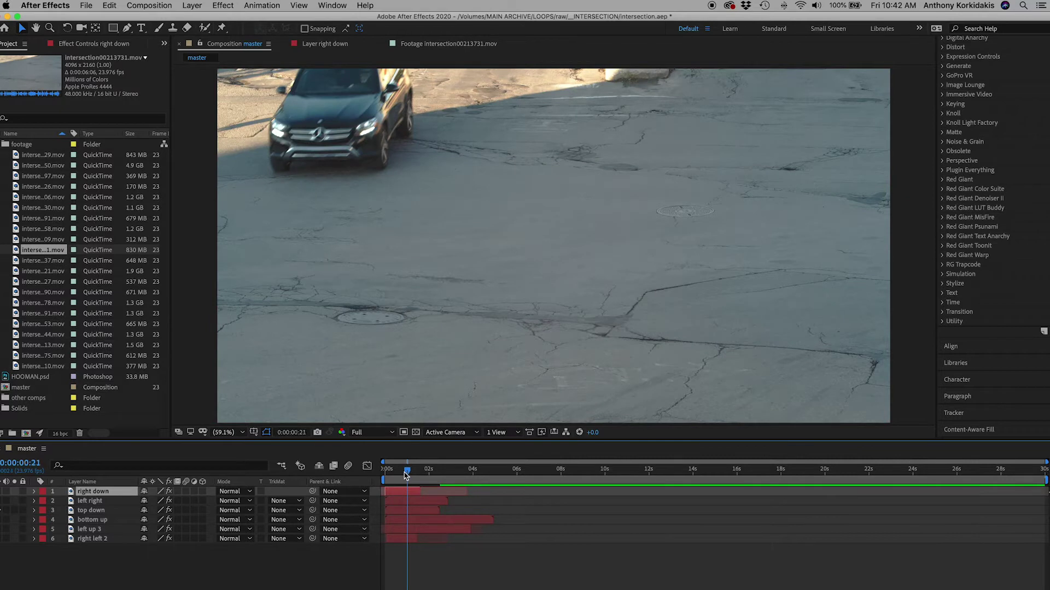
mouse_move(407, 473)
mouse_down()
mouse_move(416, 477)
mouse_move(405, 476)
mouse_up()
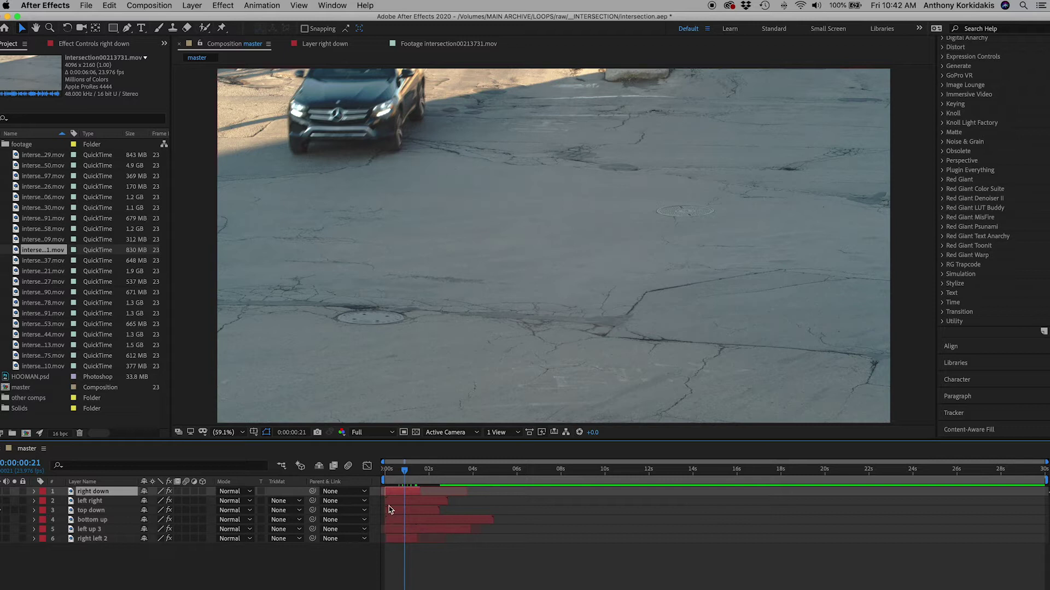
key(F2)
click(0, 511)
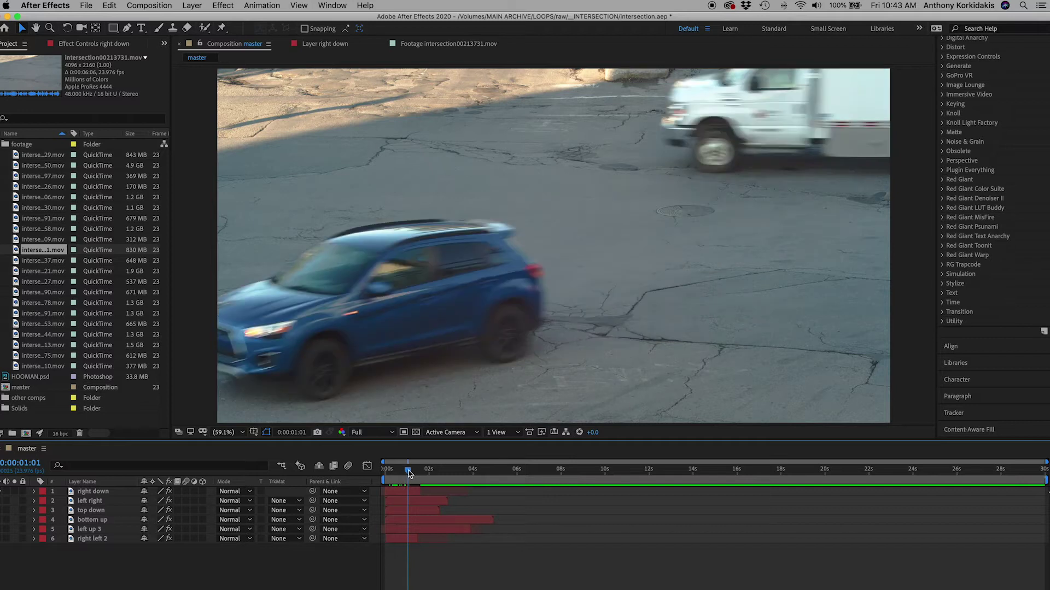
Examine the other vehicle sharing the shot in the "right down" layer by scrubbing around 0:00:01:00 and its opening frames.
drag(409, 473, 407, 473)
click(408, 492)
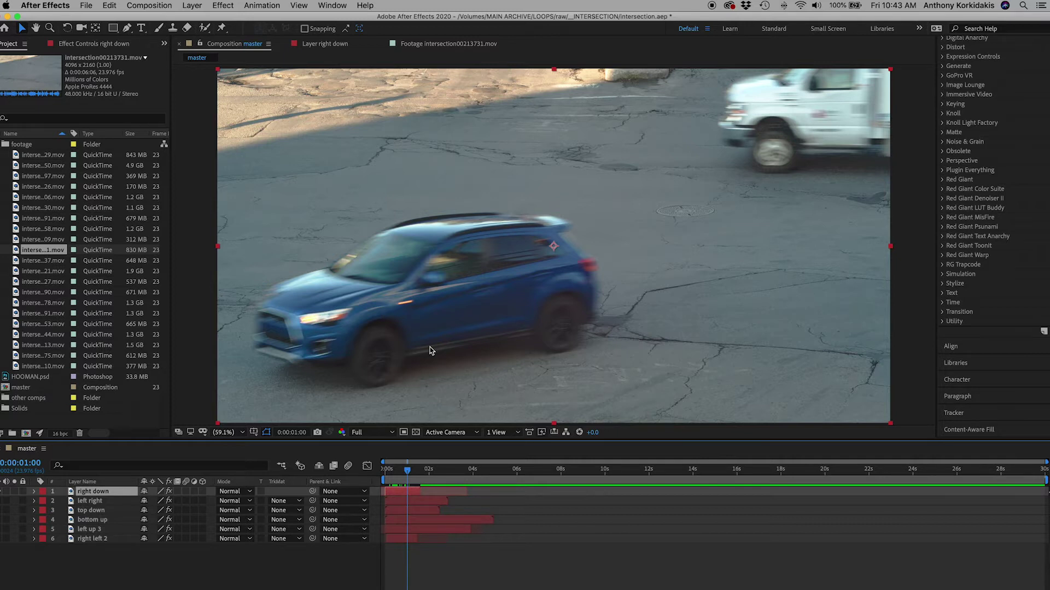
click(389, 473)
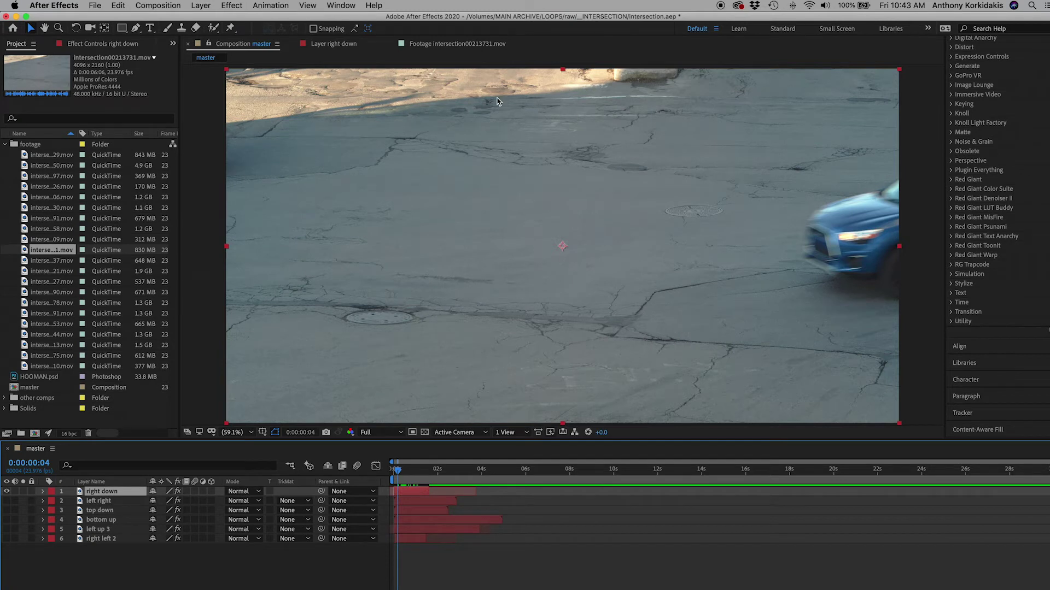
Compare the empty-street clip intersection00189629.mov with the clip intersection00200897.mov in the footage viewer.
click(29, 156)
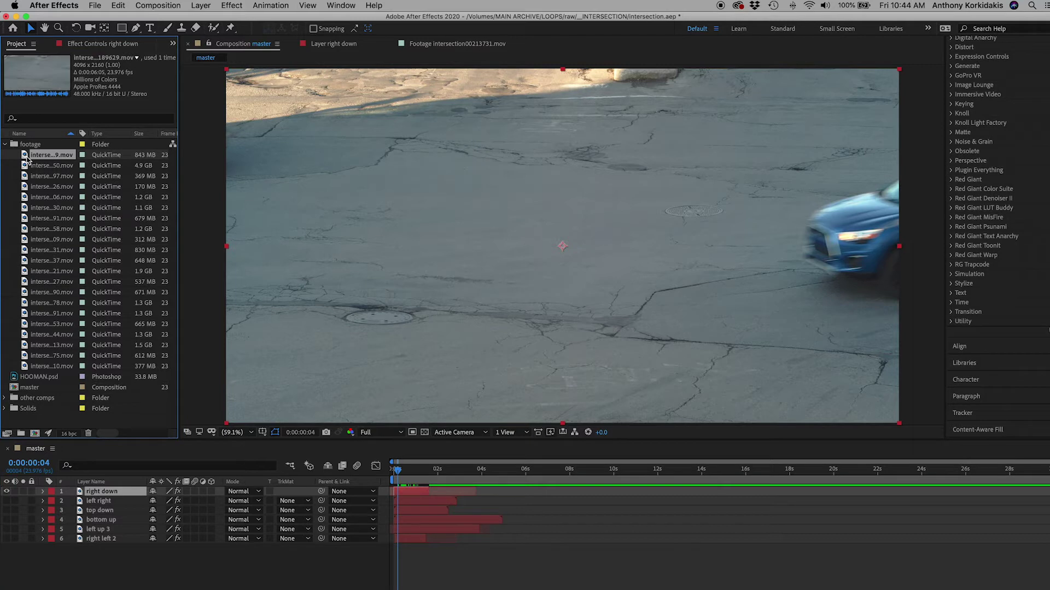
double_click(25, 156)
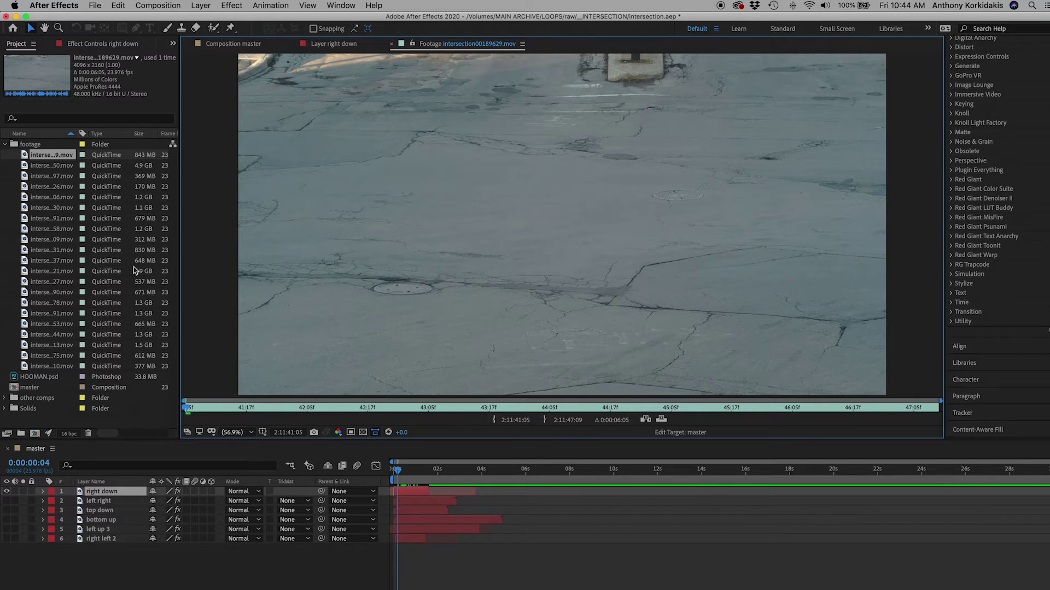
double_click(25, 179)
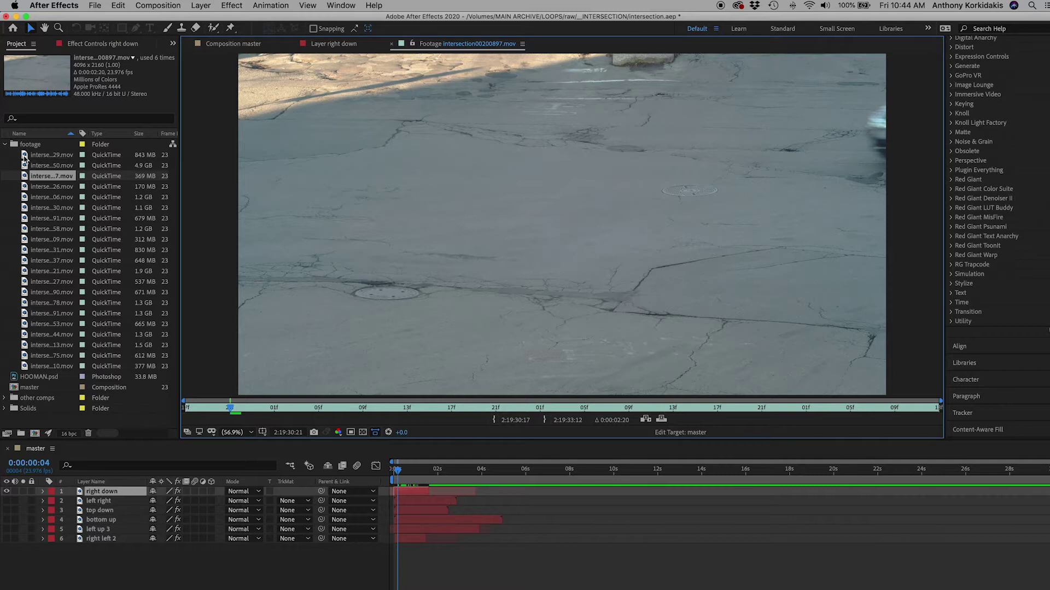
double_click(24, 158)
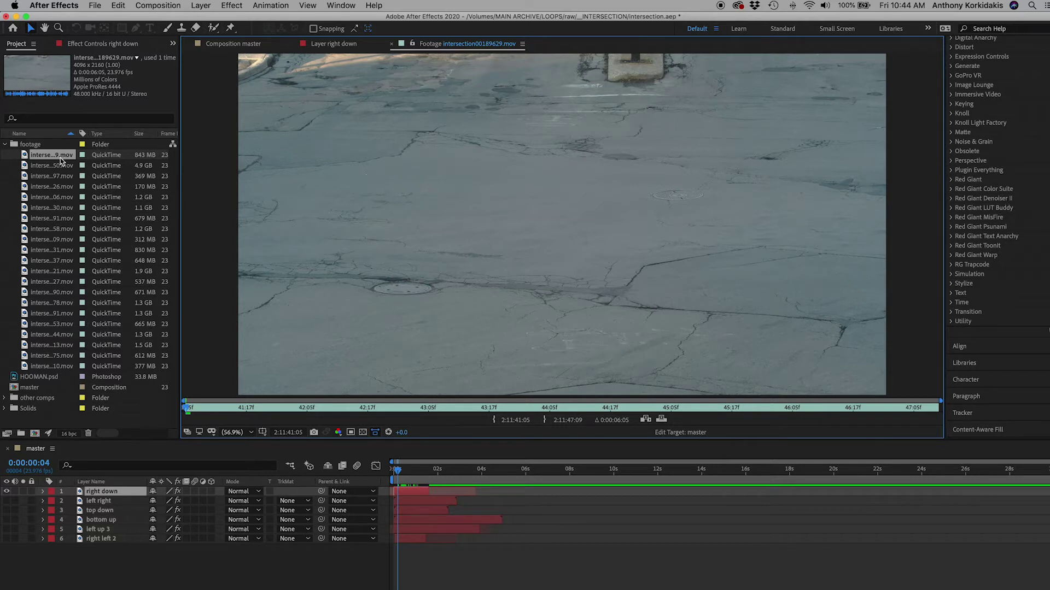
Add intersection00189629.mov as the bottom layer of the master composition, hide "right down", and preview the empty street.
drag(55, 158, 95, 582)
click(6, 491)
click(14, 547)
key(space)
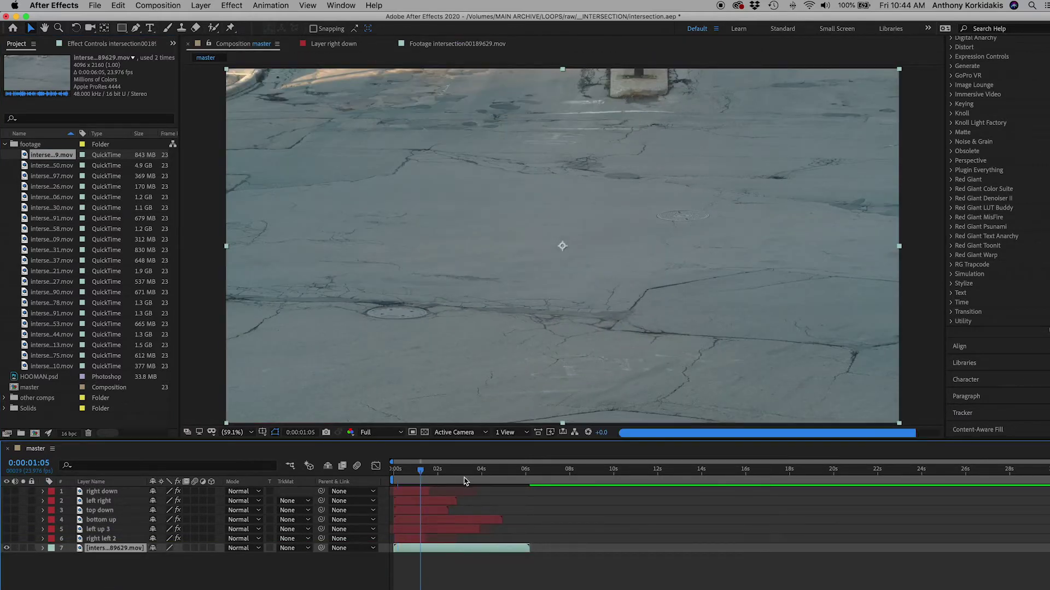
Apply Freeze Frame to the intersection00189629.mov layer at 0:00:00:00.
drag(415, 480, 389, 480)
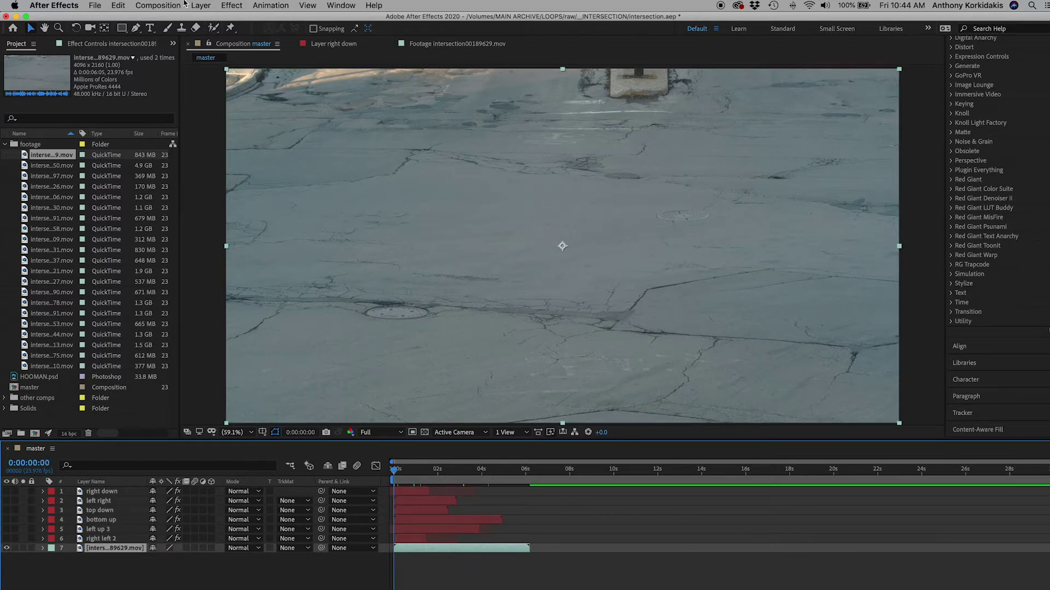
click(200, 6)
mouse_move(229, 137)
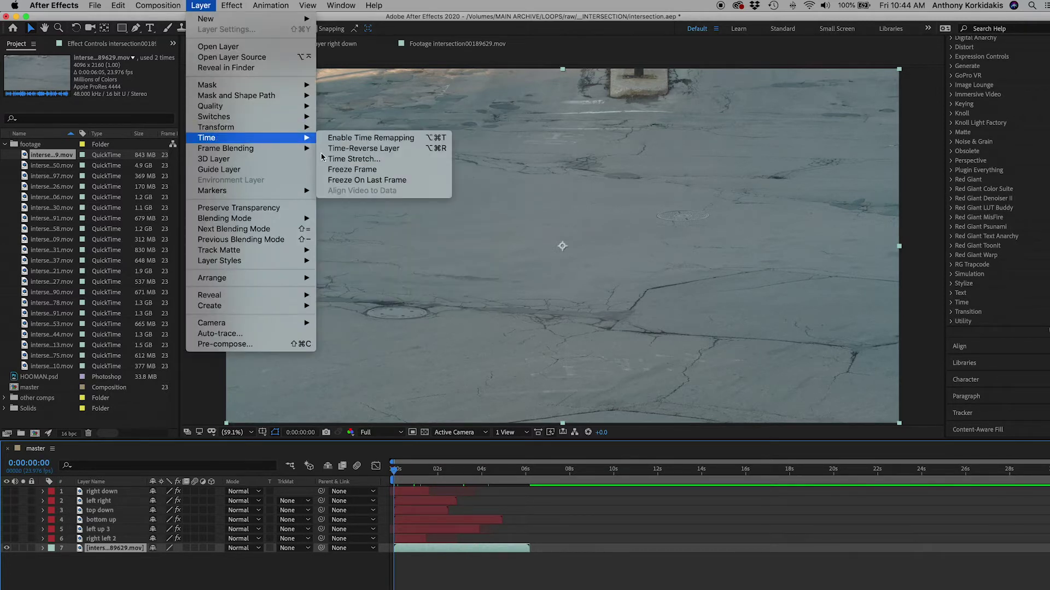
click(352, 170)
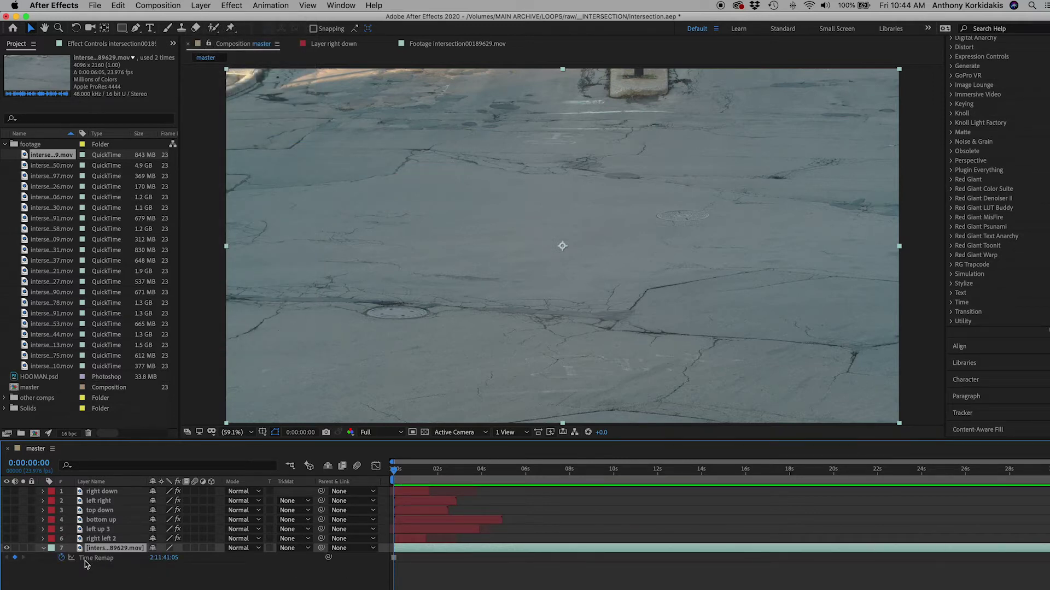
Rename the frozen bottom layer as BG and deselect it.
right_click(104, 548)
key(Escape)
key(Return)
text(BG)
key(Return)
key(F2)
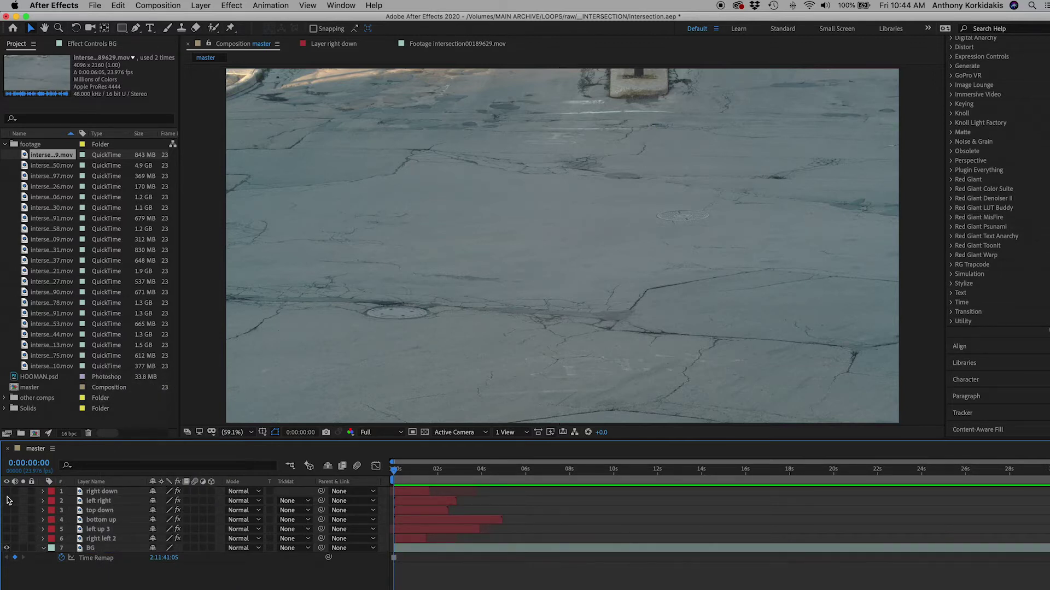
Toggle the "right down" layer's visibility to compare its framing with BG, leaving it switched on.
click(7, 491)
click(7, 492)
click(7, 492)
click(6, 492)
click(7, 491)
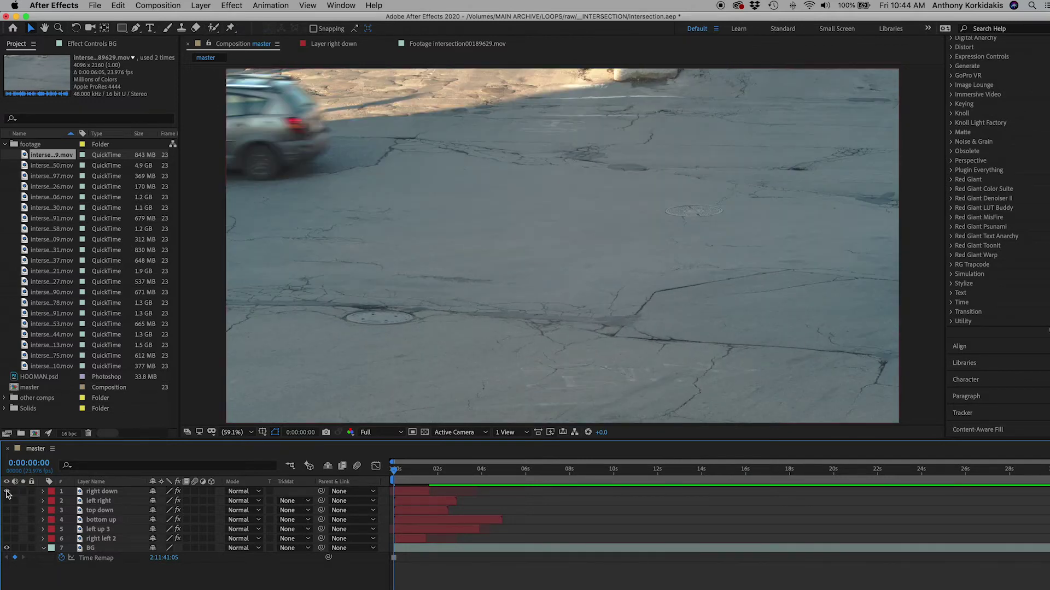
Set the "right down" layer's opacity to 50%.
click(44, 492)
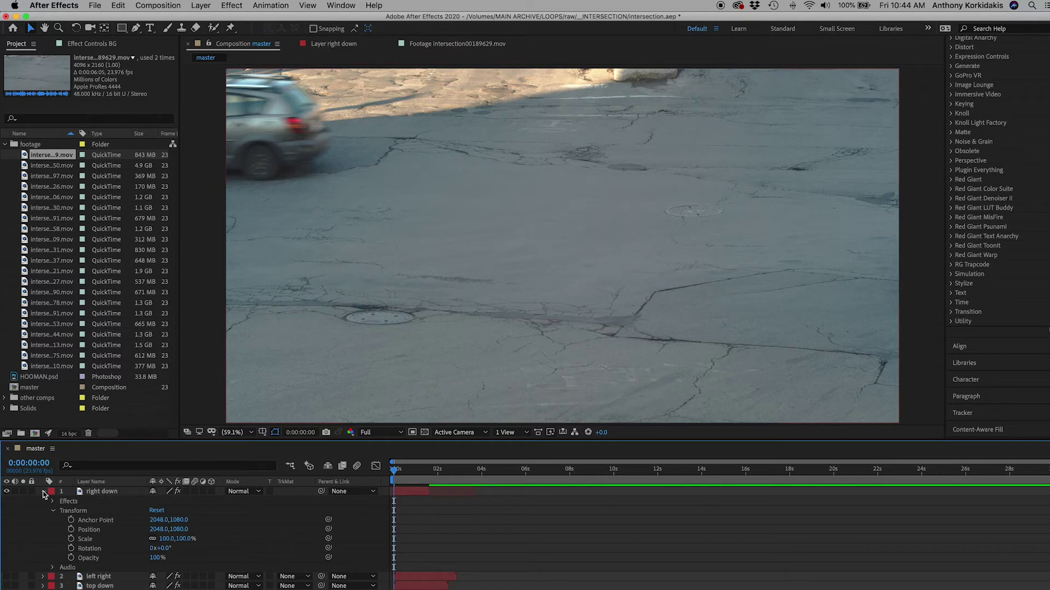
click(157, 558)
text(50)
key(Return)
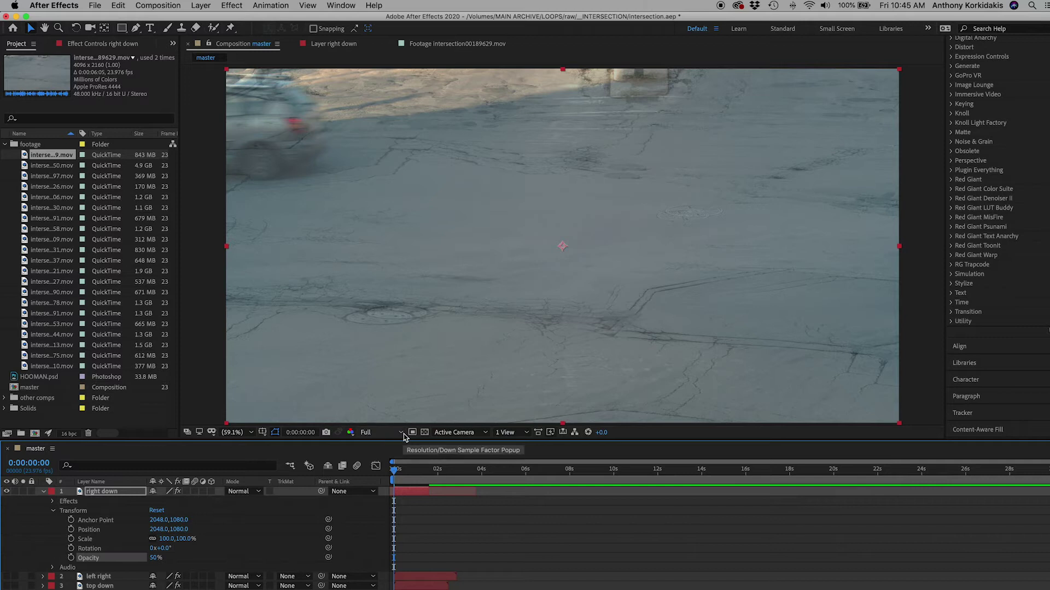
Inspect the pavement cracks close up, toggling the "right down" layer to check how they line up with BG.
key(period)
key(period)
key(period)
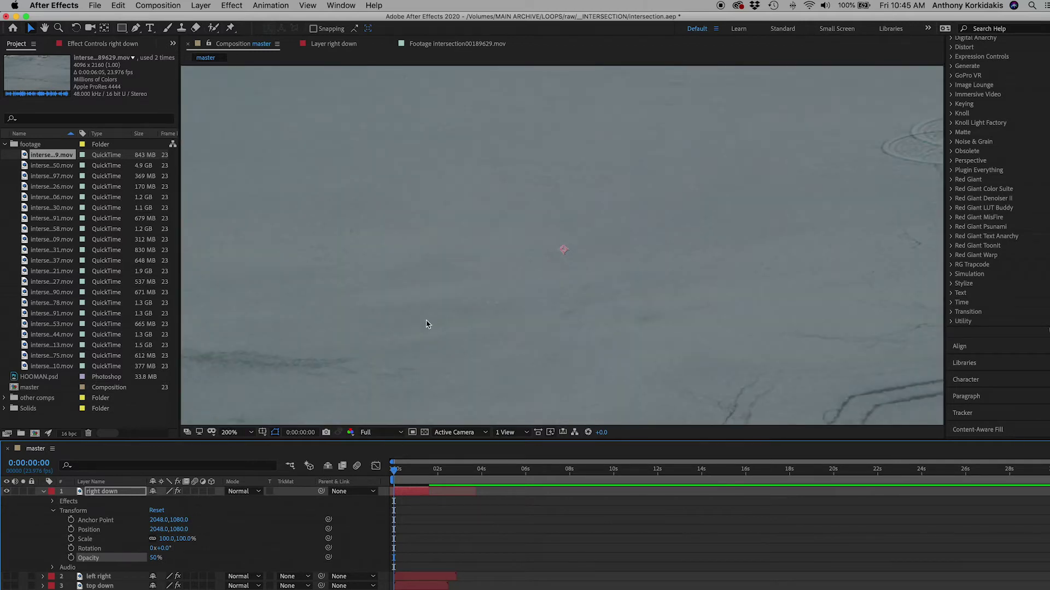
drag(456, 290, 588, 211)
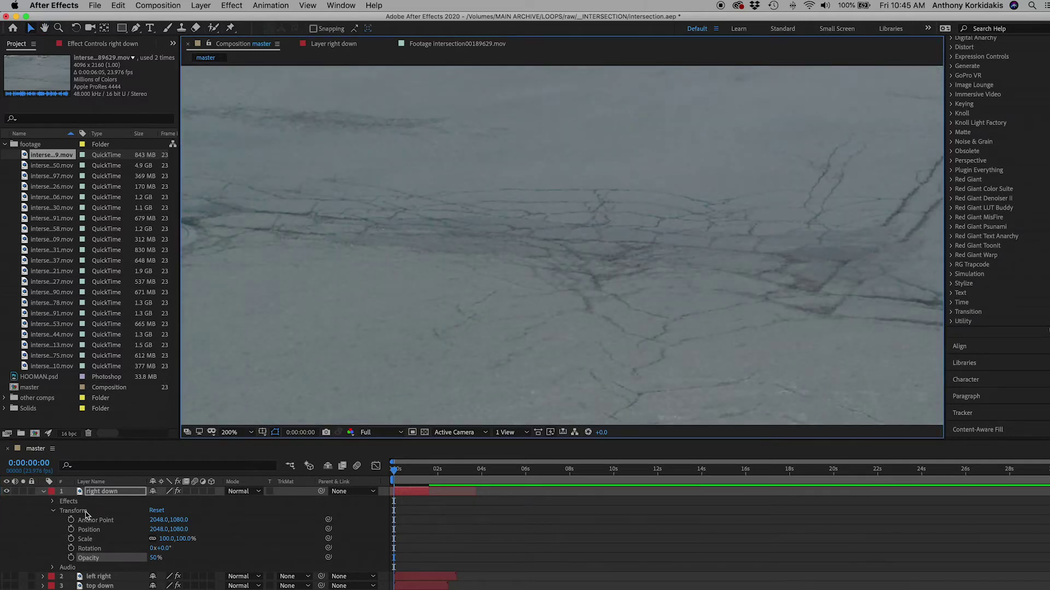
click(12, 495)
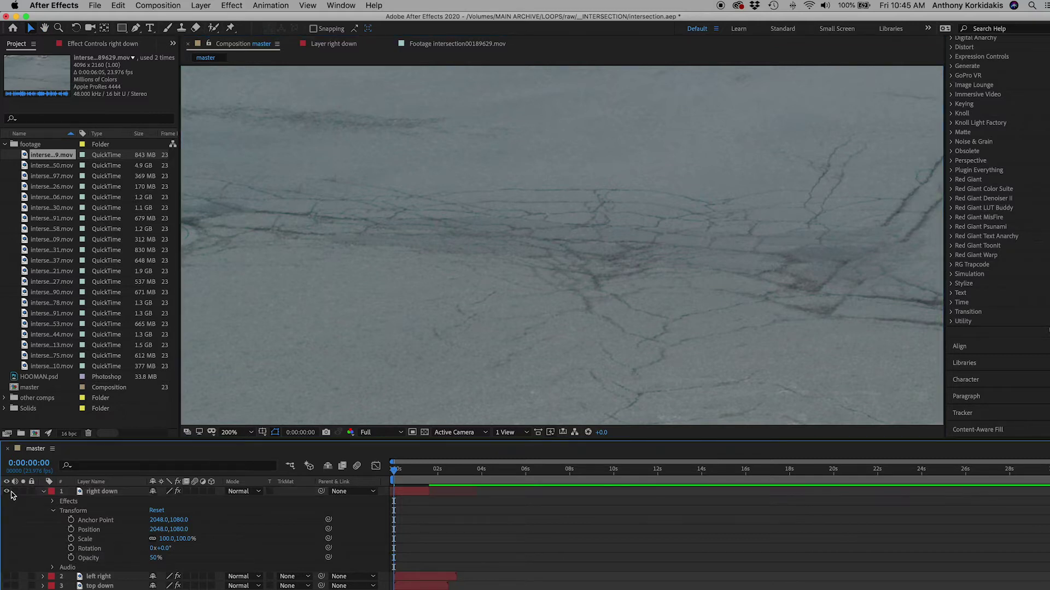
click(10, 492)
click(9, 492)
Align the BG layer's pavement cracks and manhole with those of the half-transparent "right down" layer.
scroll(196, 536, down, 1)
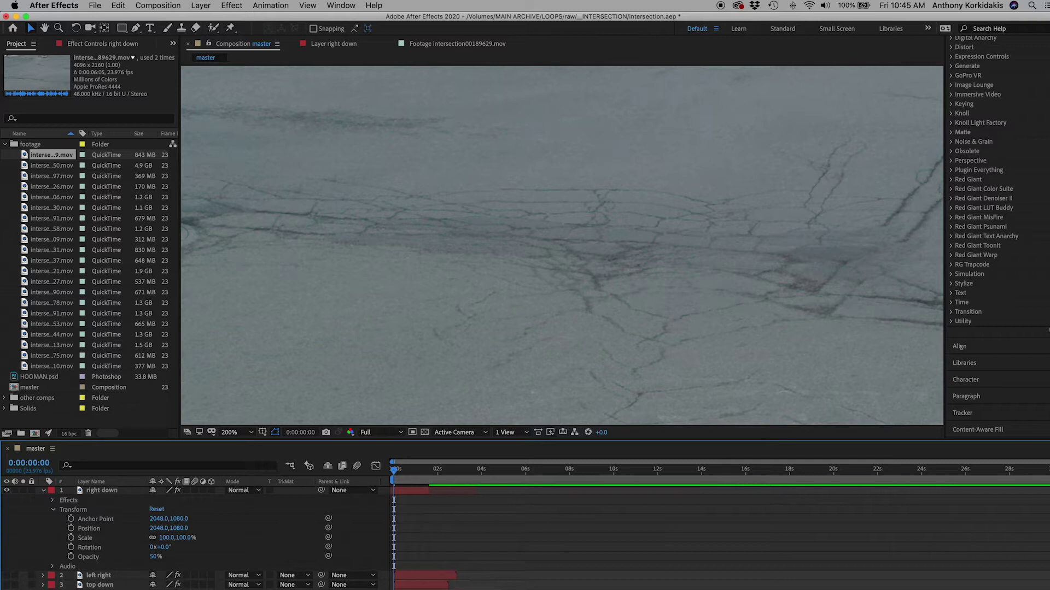
scroll(197, 539, down, 3)
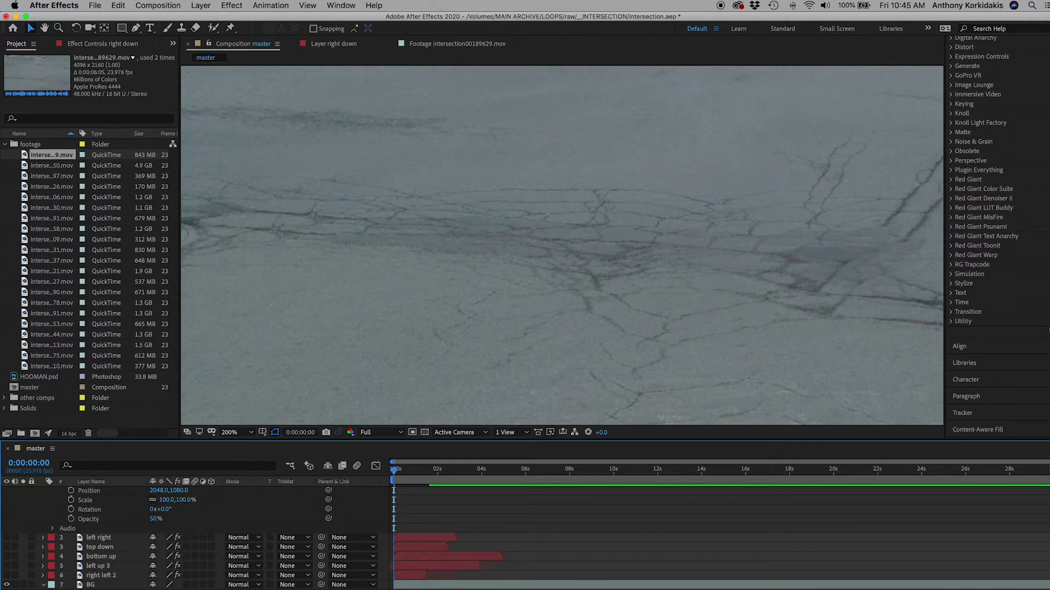
click(99, 585)
key(Return)
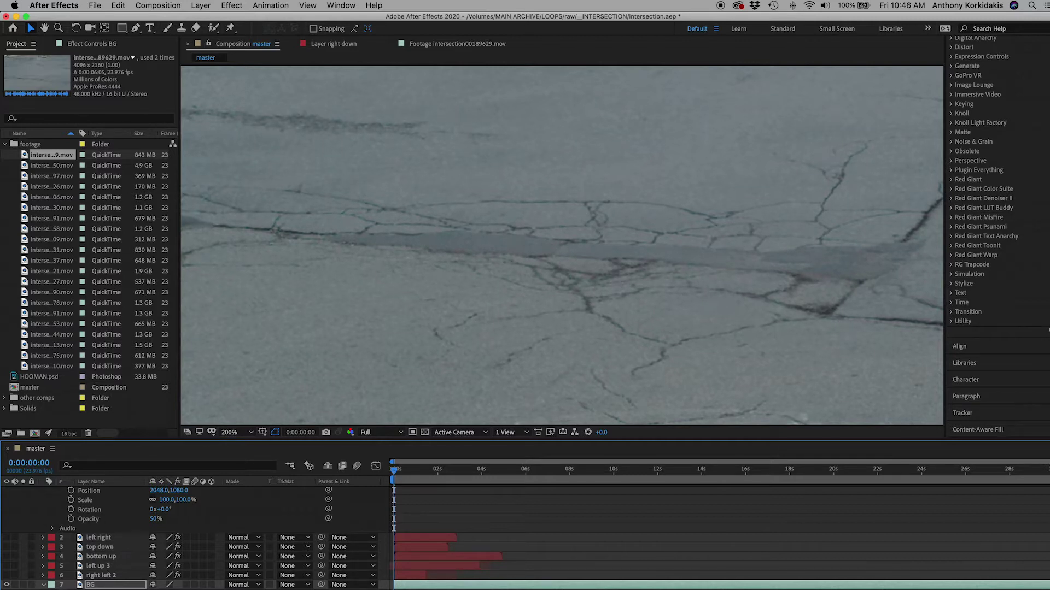
key(comma)
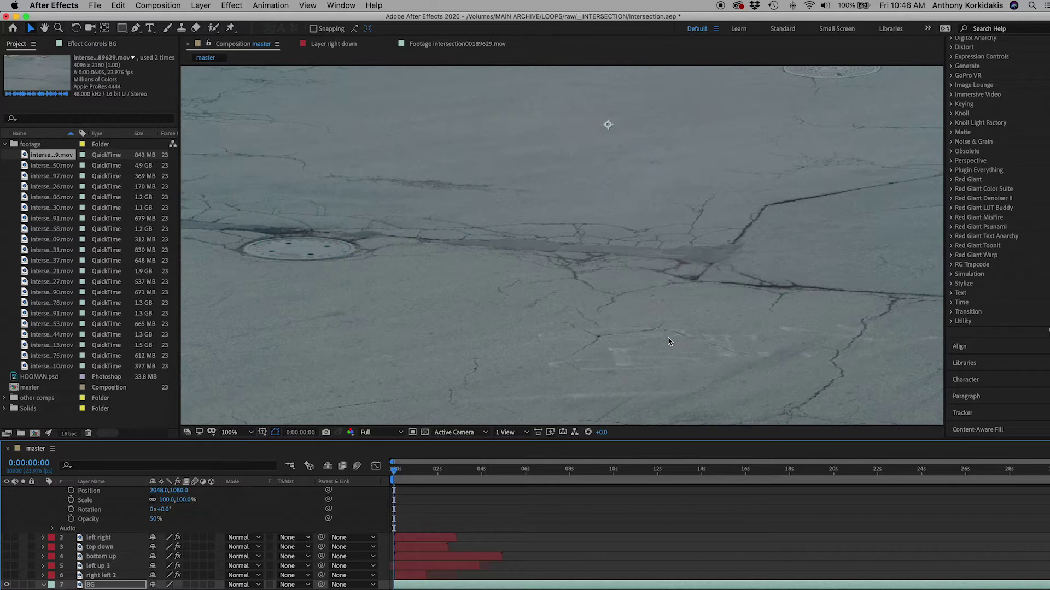
scroll(58, 538, up, 3)
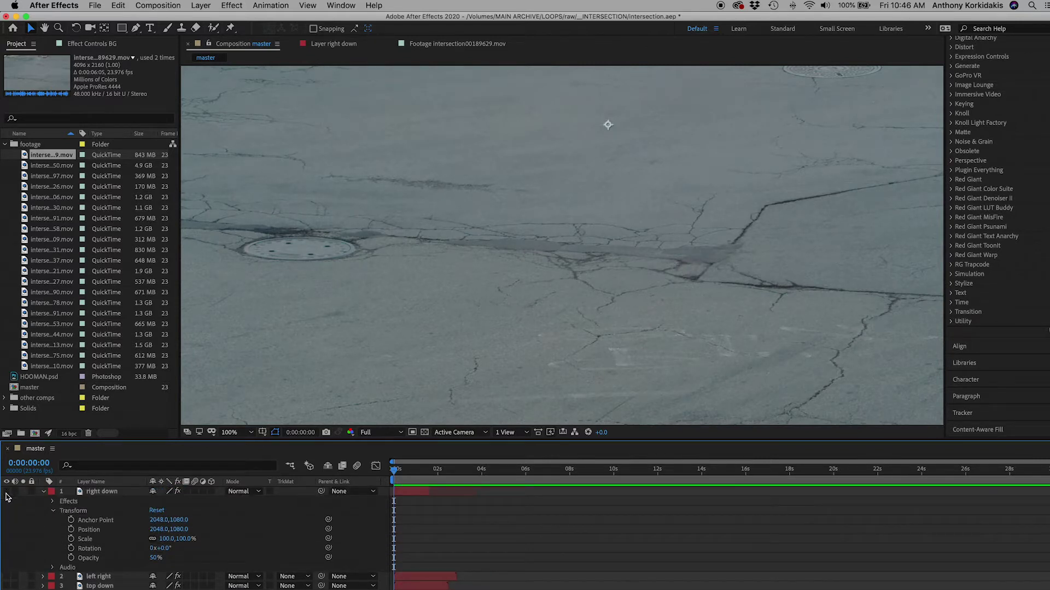
Toggle the half-transparent "right down" layer's visibility to compare its alignment with BG across the whole frame.
click(8, 491)
key(comma)
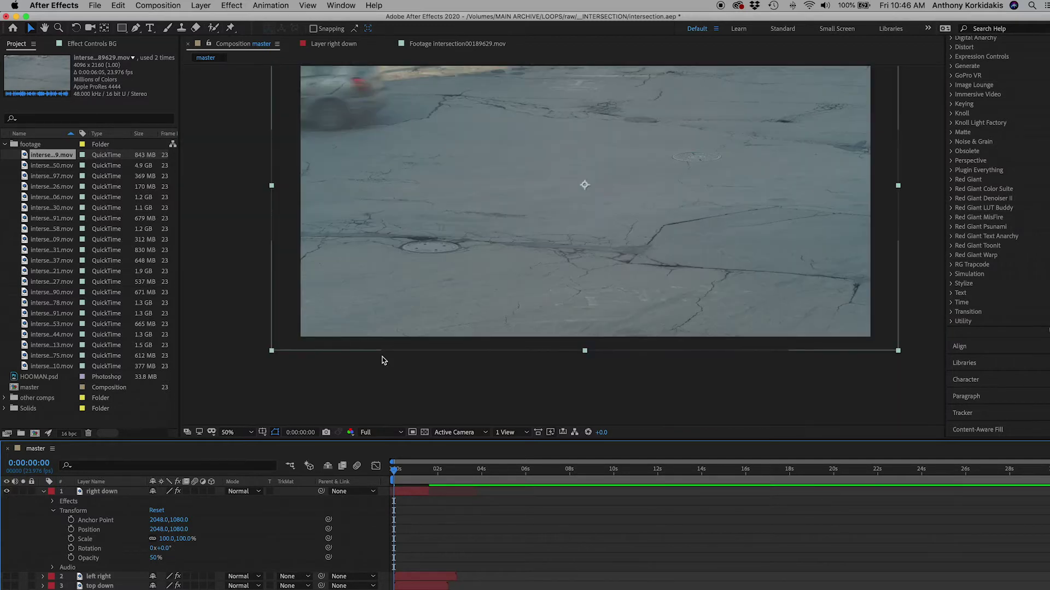
drag(490, 327, 492, 355)
click(7, 492)
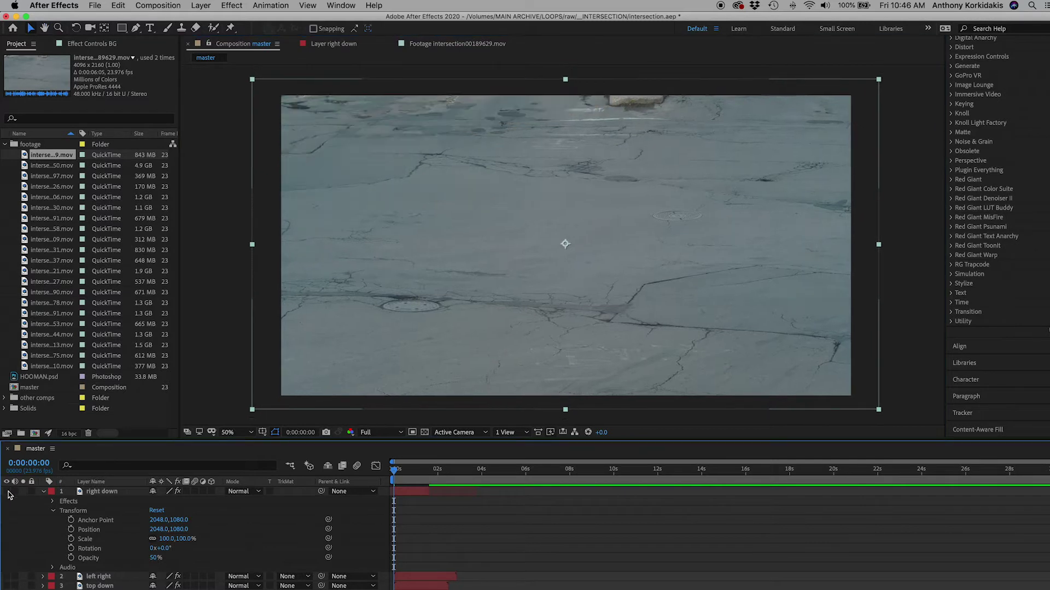
click(7, 491)
click(8, 491)
click(7, 492)
Set the "right down" layer's opacity to 100% and hide the layer.
drag(155, 558, 191, 559)
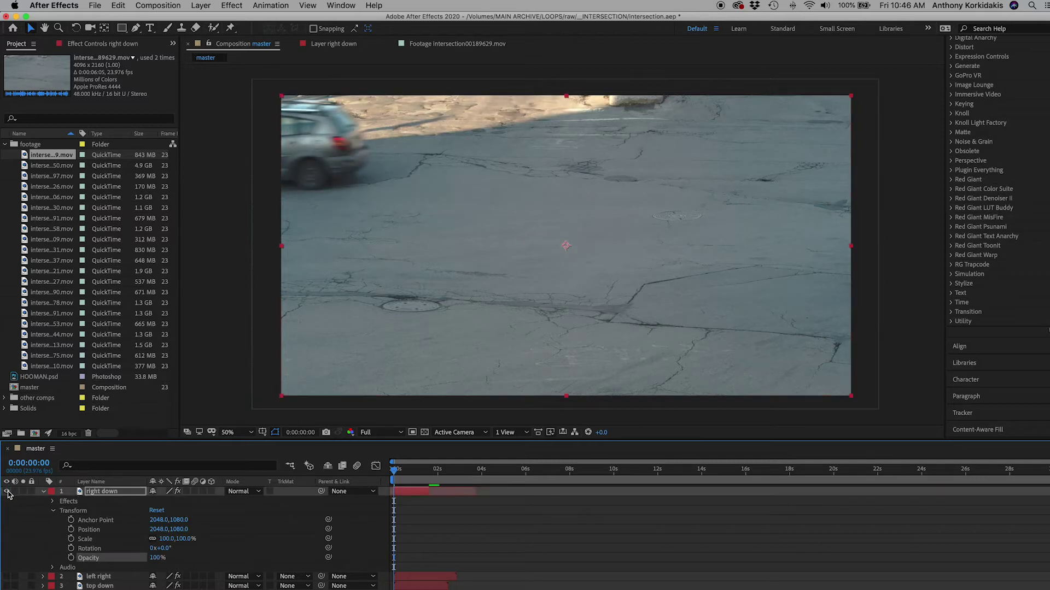
click(7, 492)
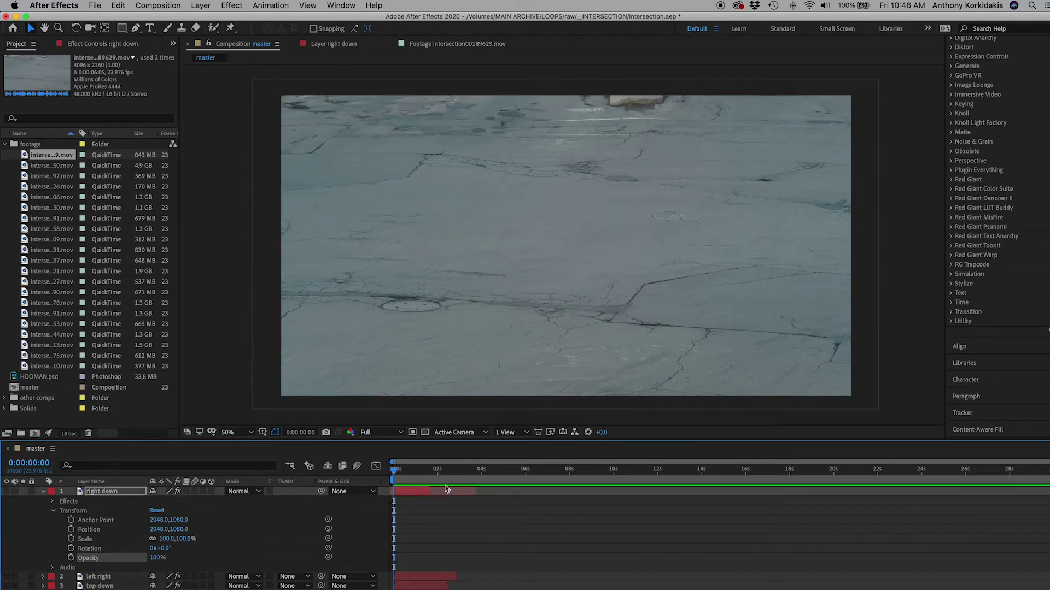
Save the project and collapse the expanded properties of the composition's layers.
key(super+s)
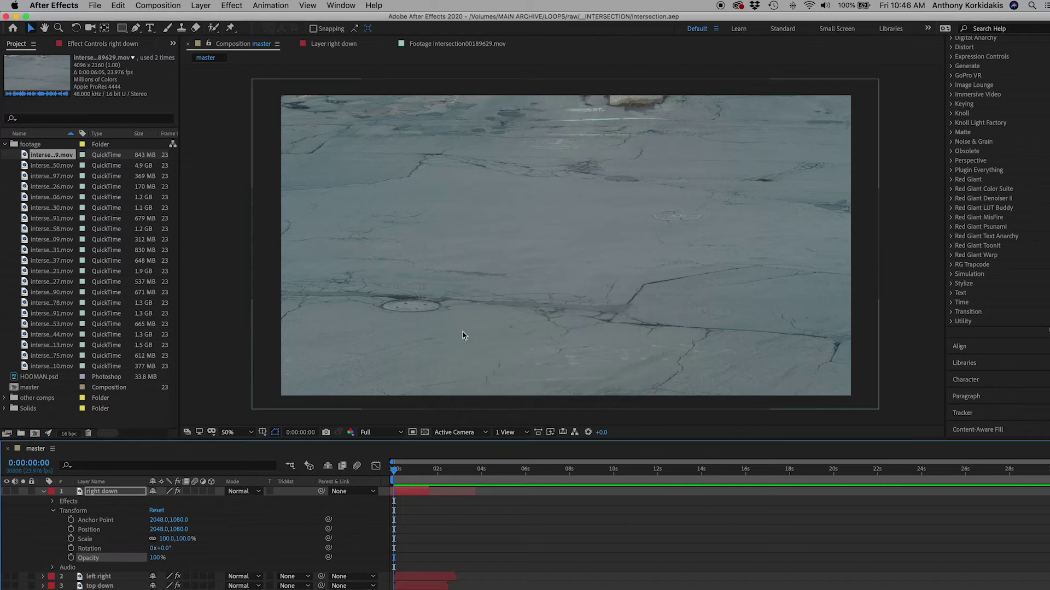
click(43, 491)
click(42, 549)
click(43, 548)
click(45, 565)
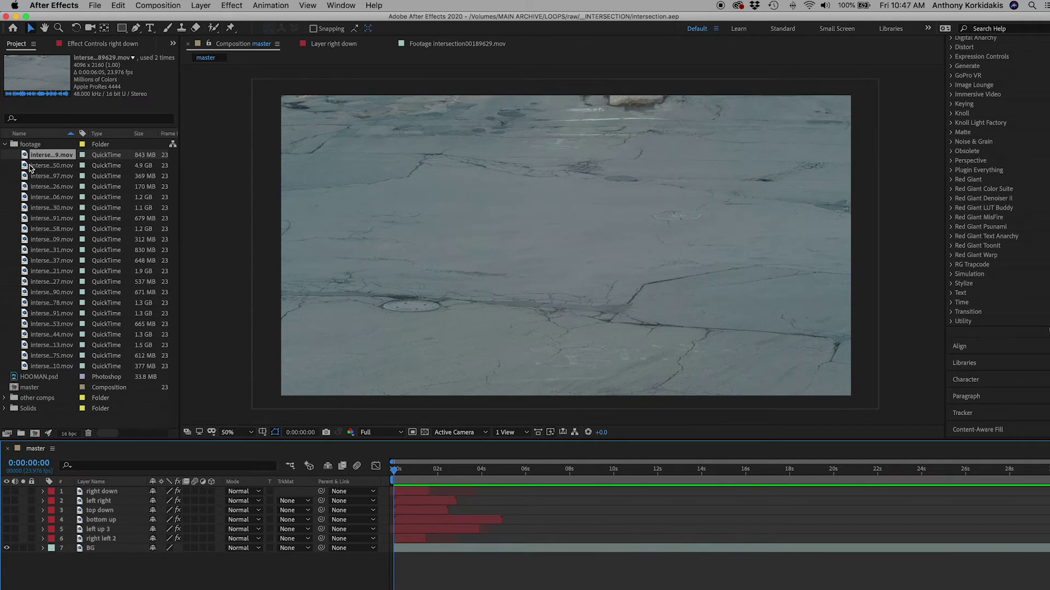
Open the intersection00197250.mov footage and scrub through it to review the woman standing in the street.
click(30, 167)
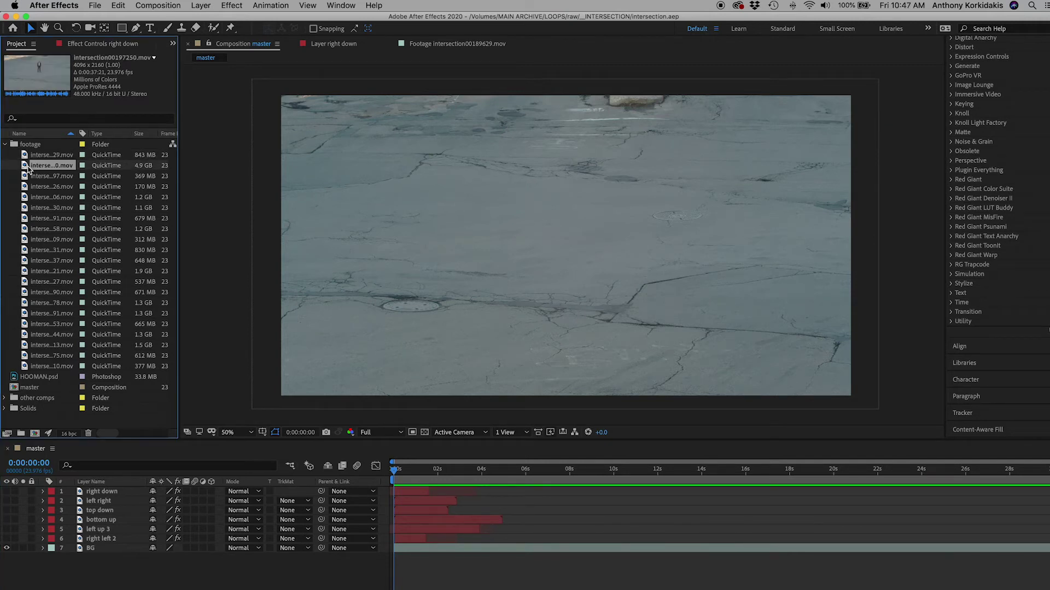
double_click(29, 166)
drag(361, 410, 547, 411)
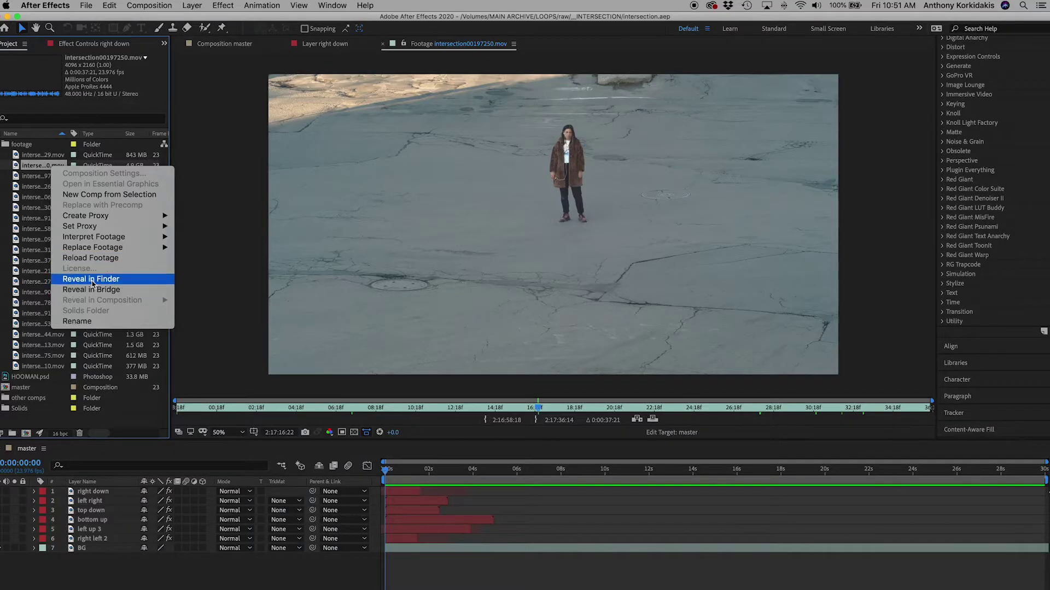
Reveal intersection00197250.mov in Finder and open the file in Photoshop.
click(91, 280)
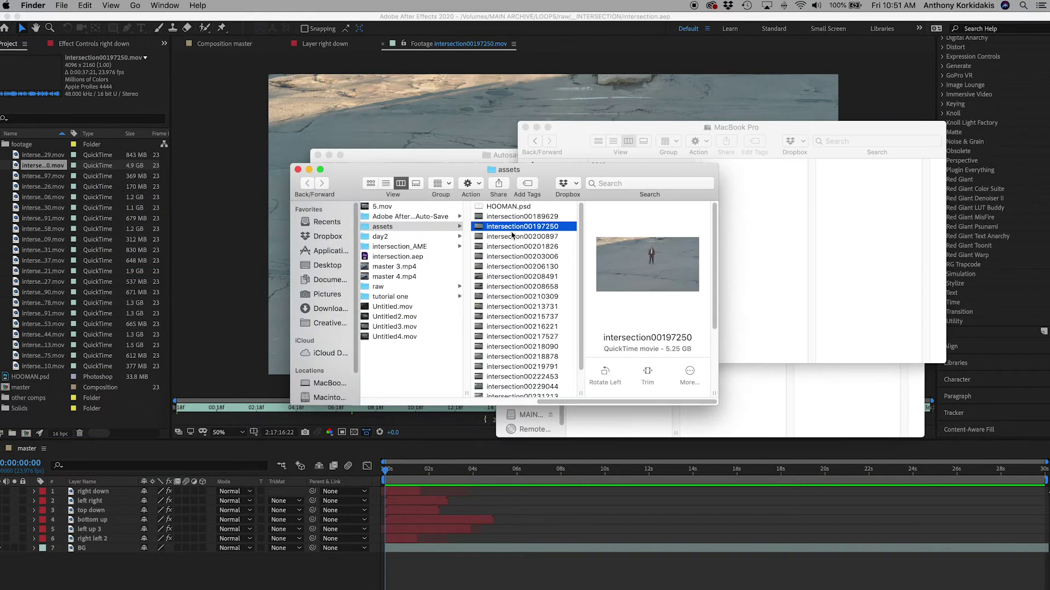
key(super+Tab)
key(super+Tab)
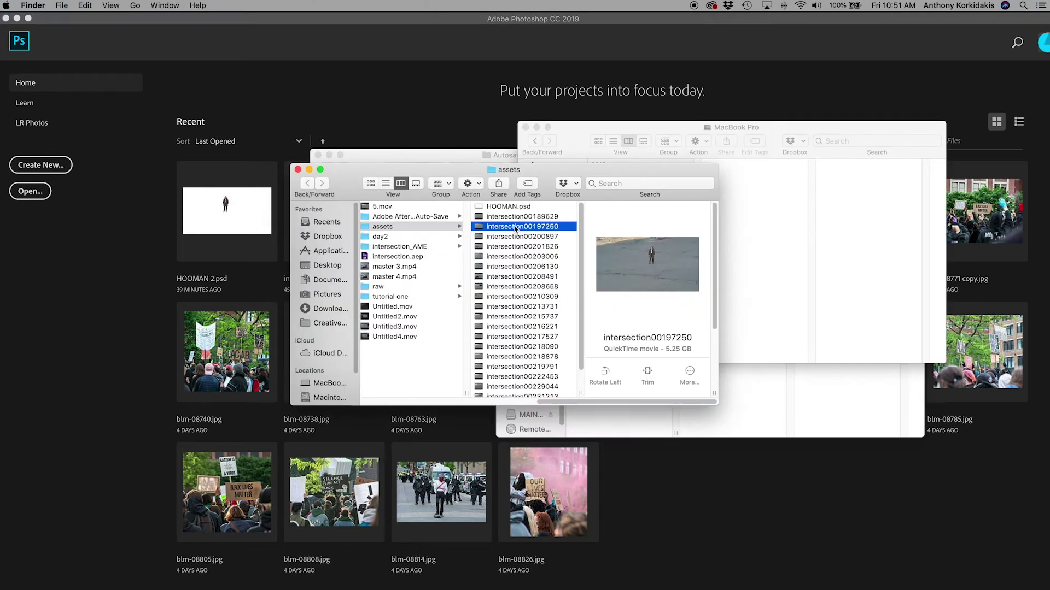
drag(515, 229, 399, 128)
click(399, 128)
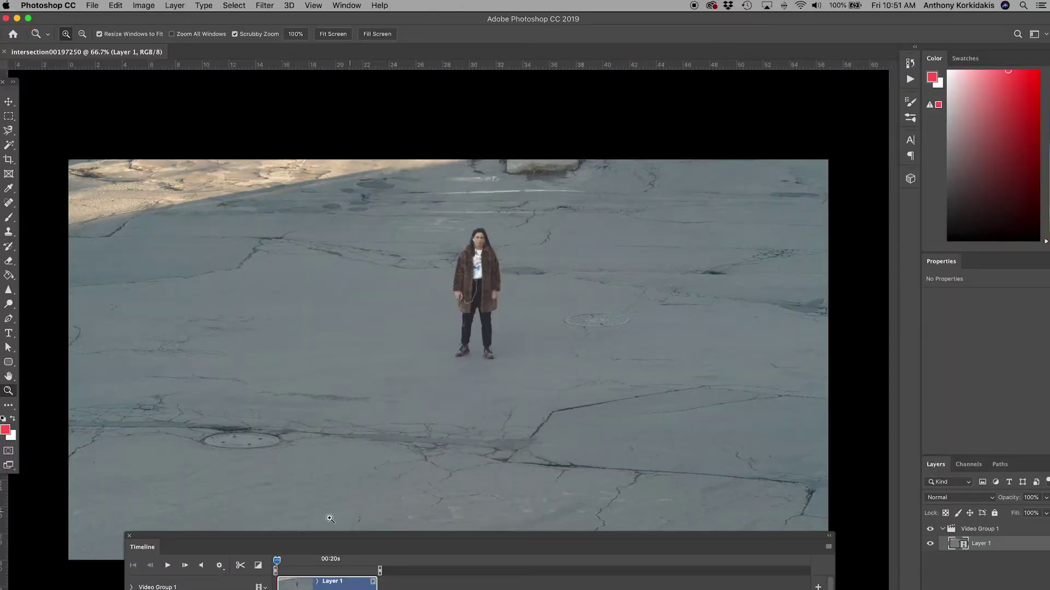
Move the video to the frame where the woman faces the camera with her head tilted, checking the pose close up.
click(352, 563)
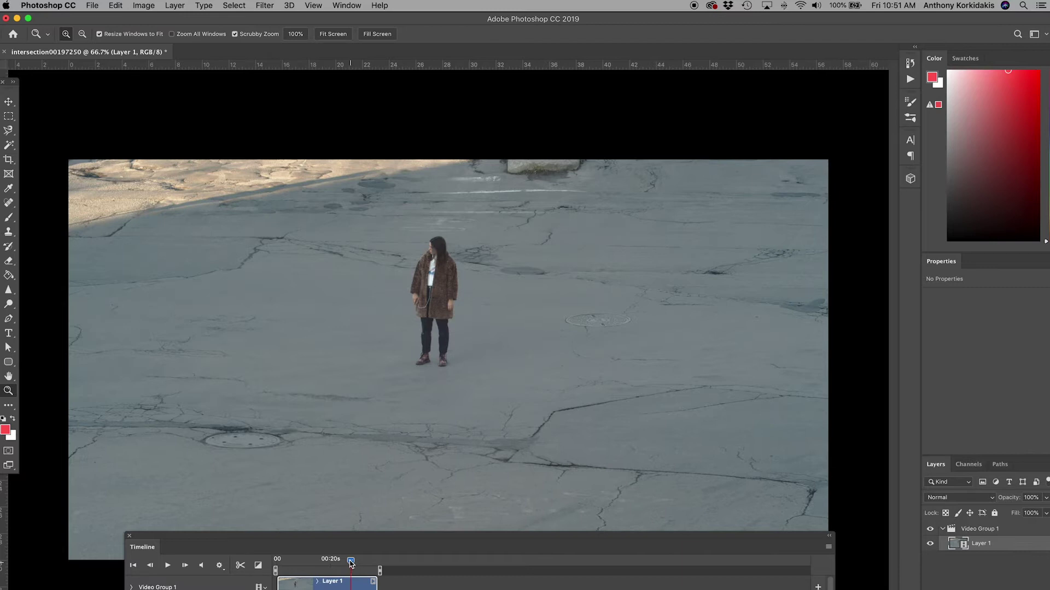
mouse_move(351, 564)
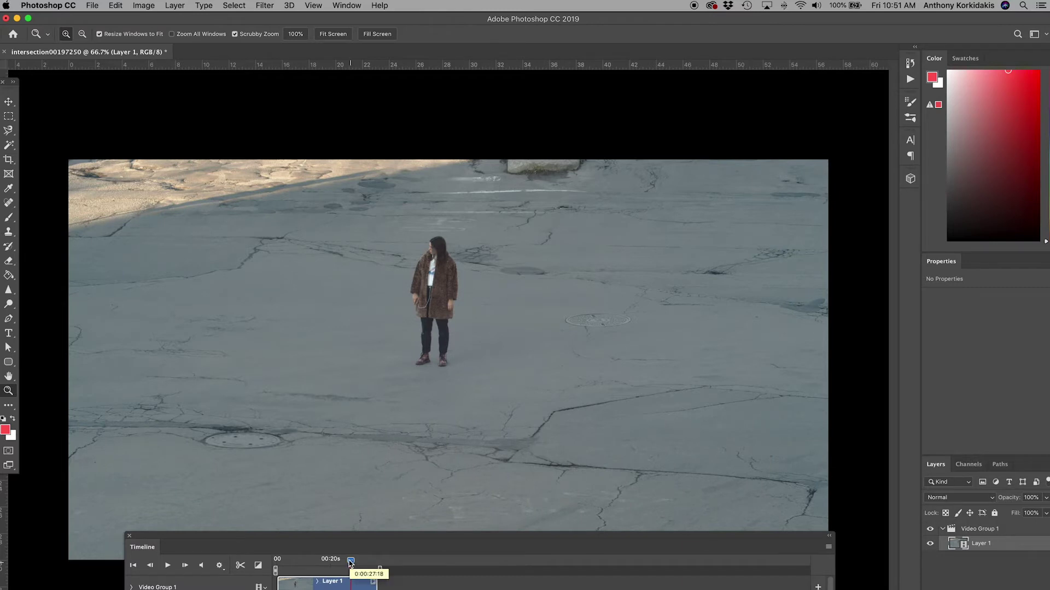
drag(350, 562, 353, 563)
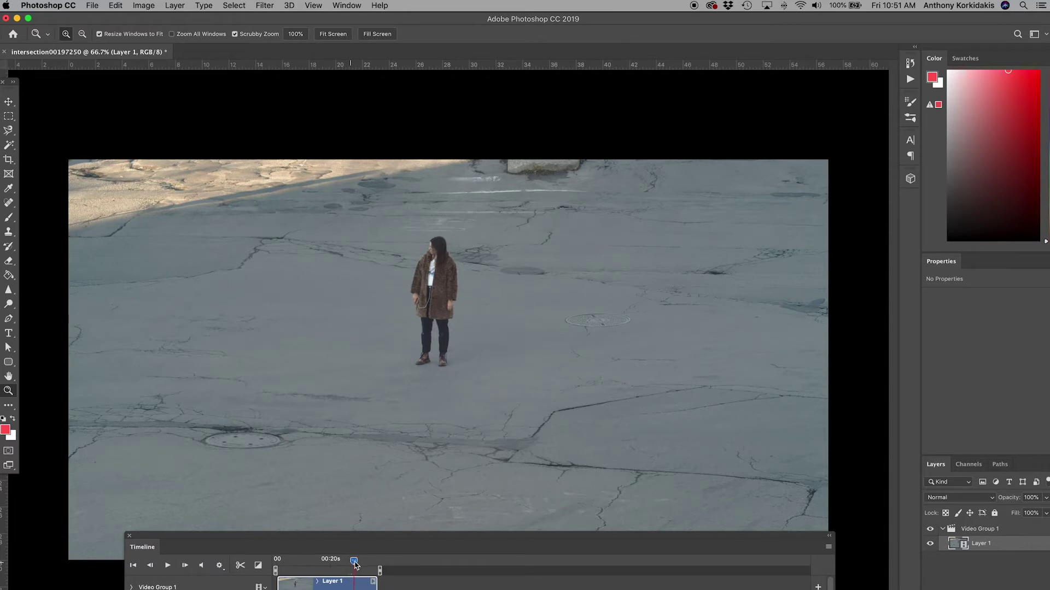
drag(356, 565, 360, 566)
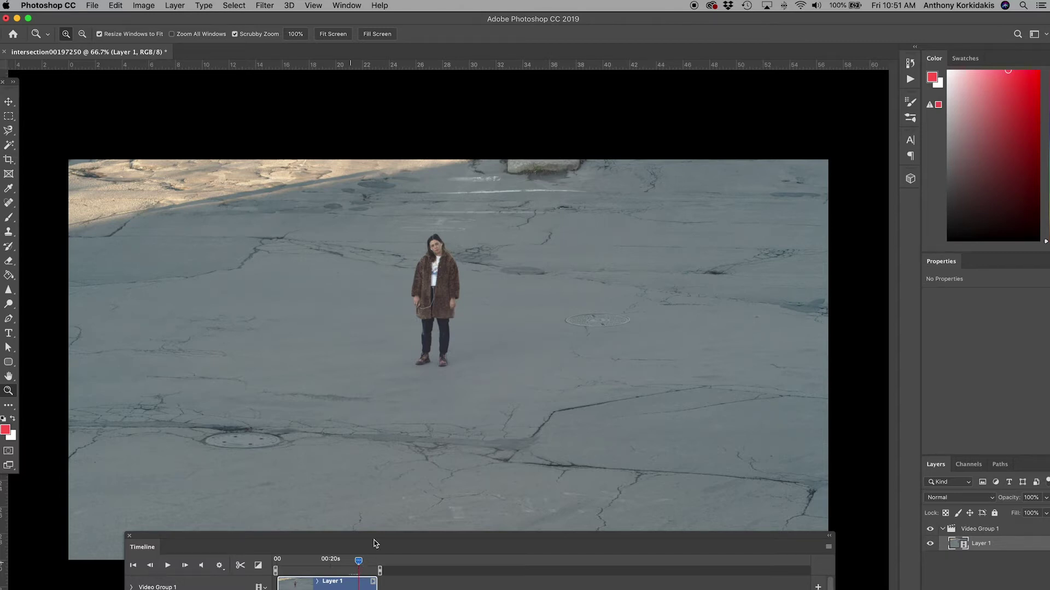
click(422, 279)
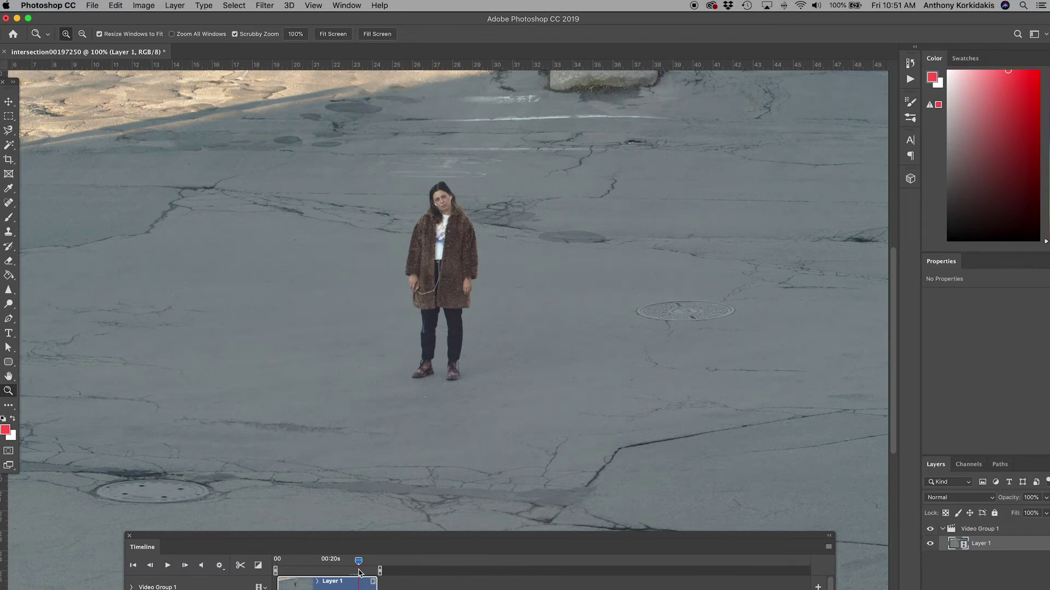
alt+click(483, 422)
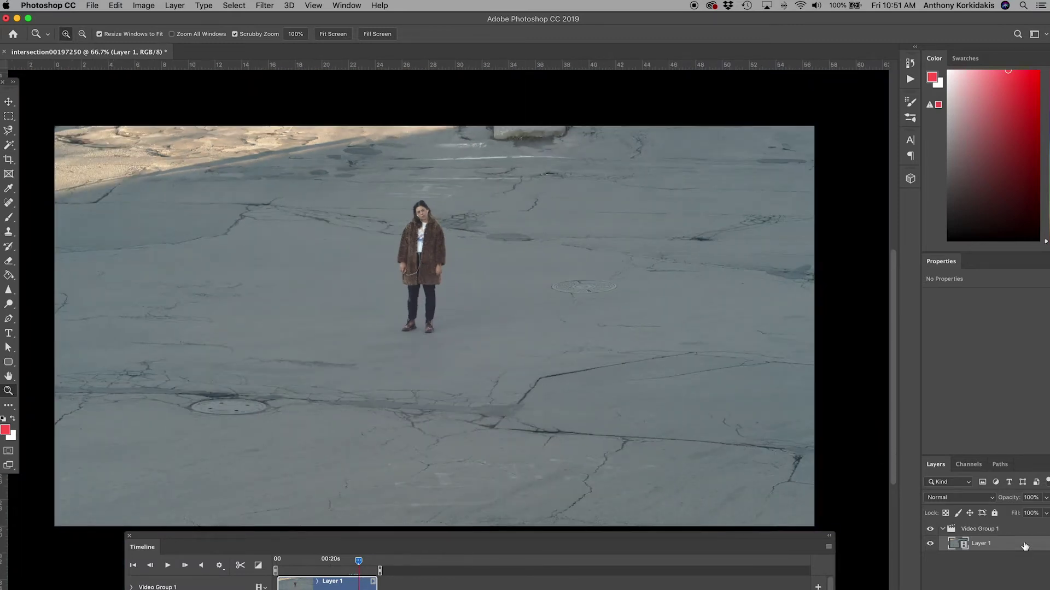
Duplicate the video layer Layer 1 above Video Group 1 and rasterize the copy.
key(v)
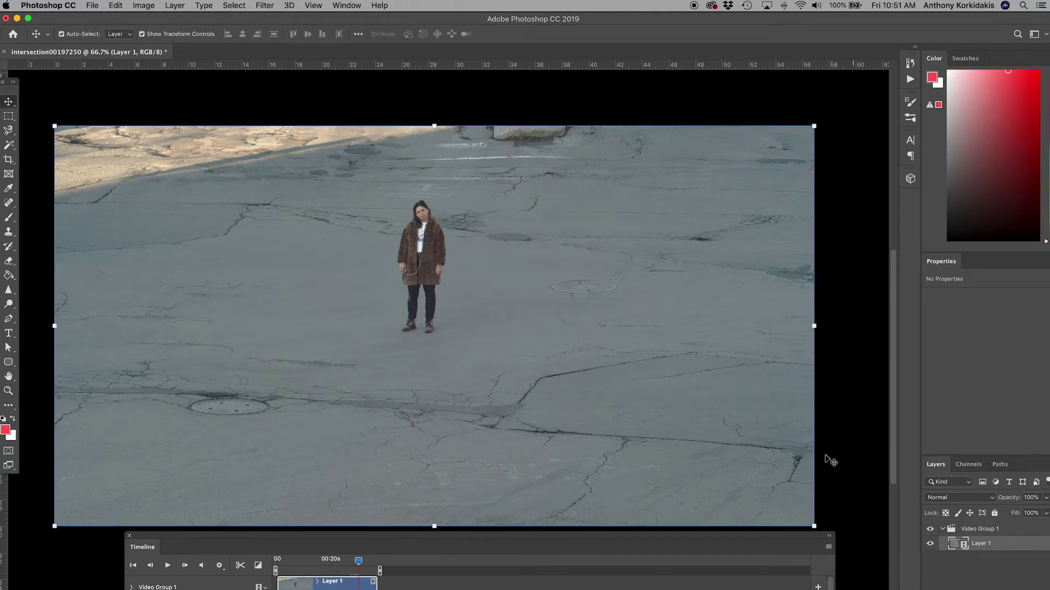
drag(1005, 544, 1008, 526)
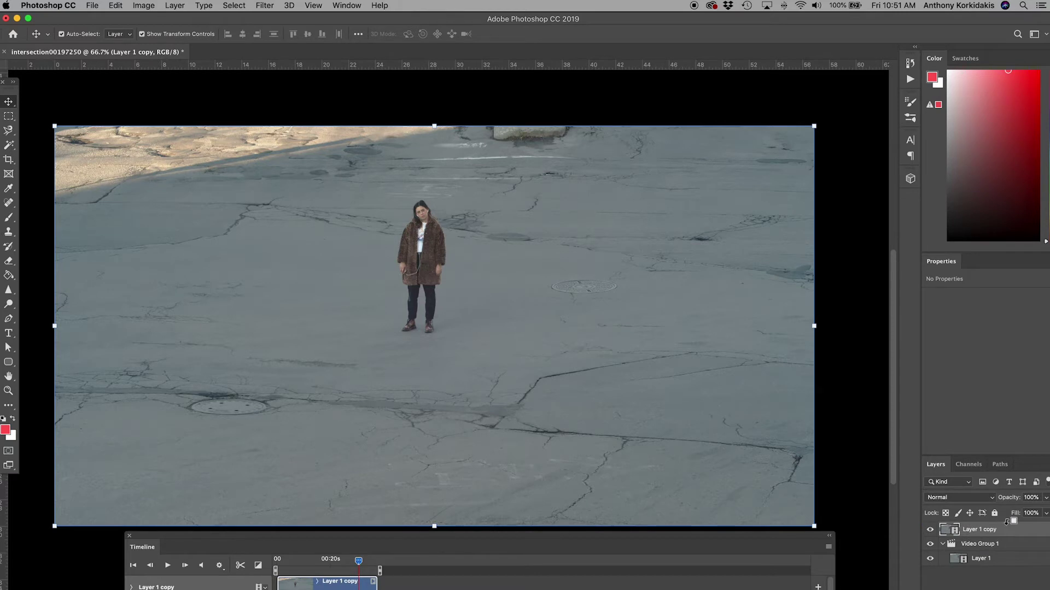
right_click(1001, 536)
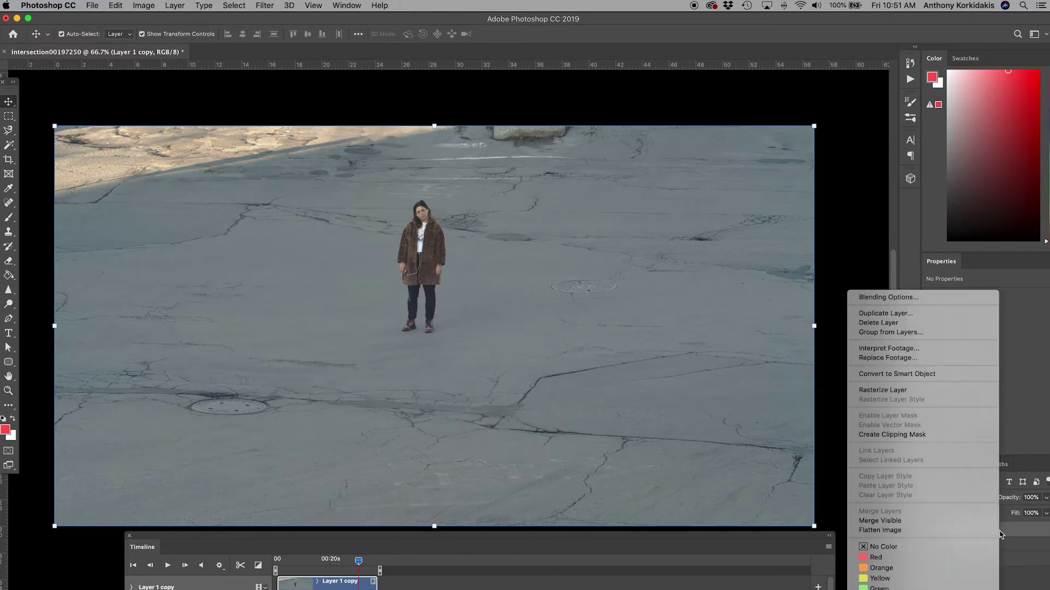
click(907, 390)
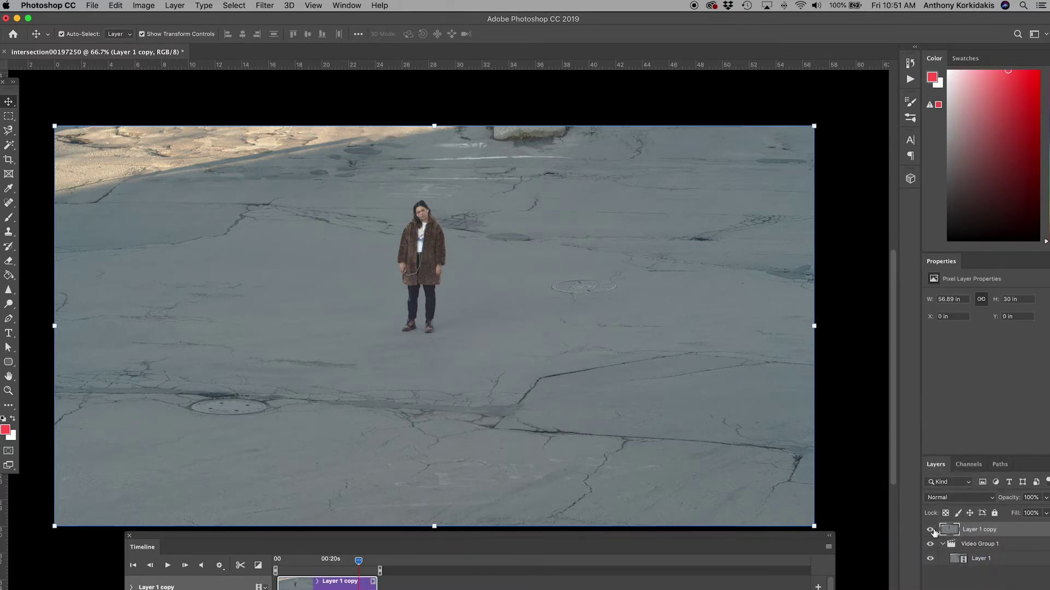
Duplicate the rasterized Layer 1 copy into a new document.
right_click(995, 532)
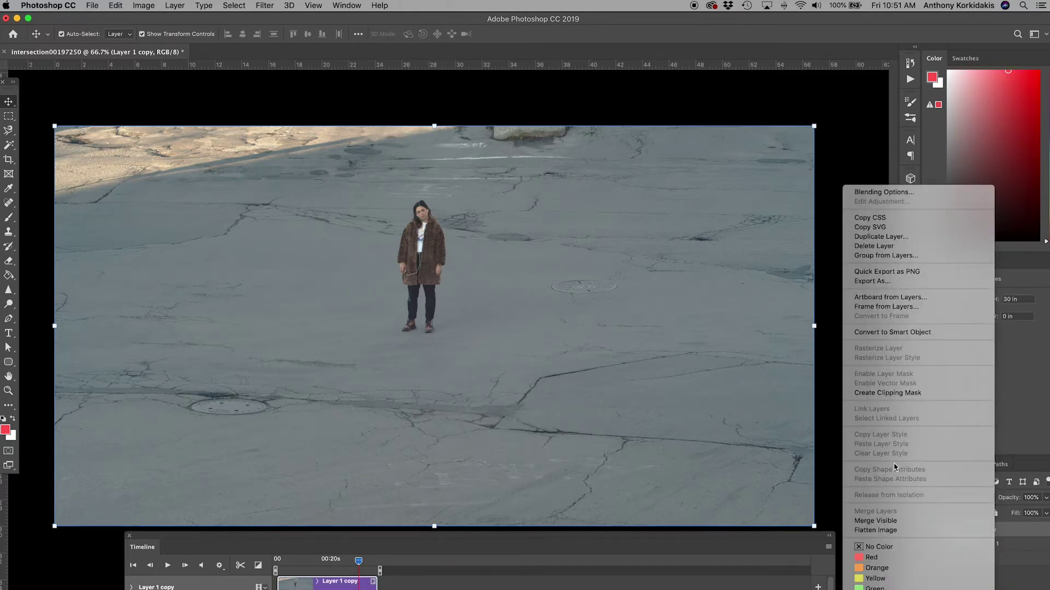
click(873, 239)
click(453, 331)
click(459, 338)
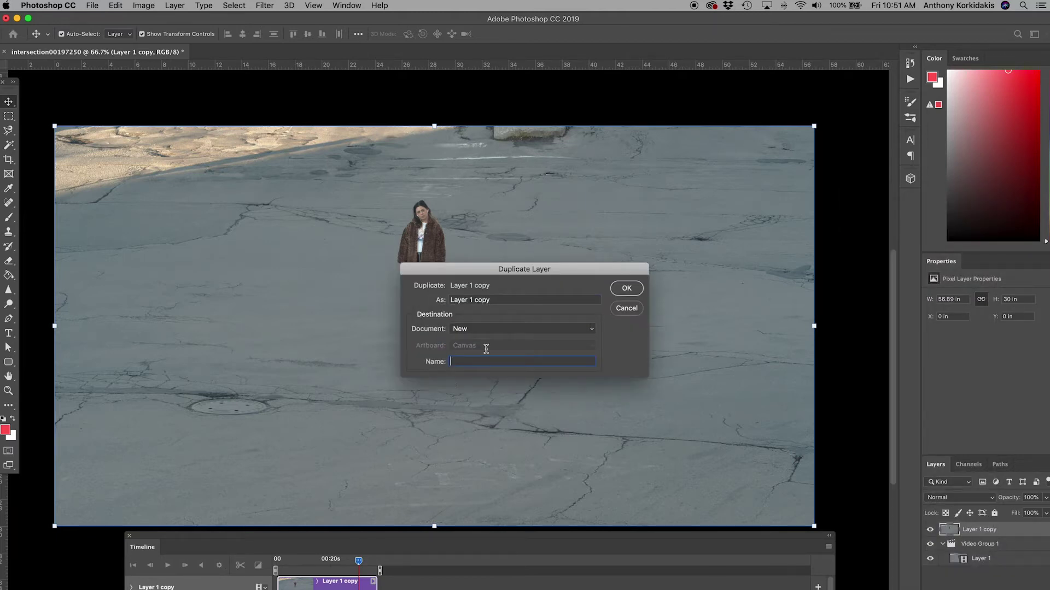
click(626, 289)
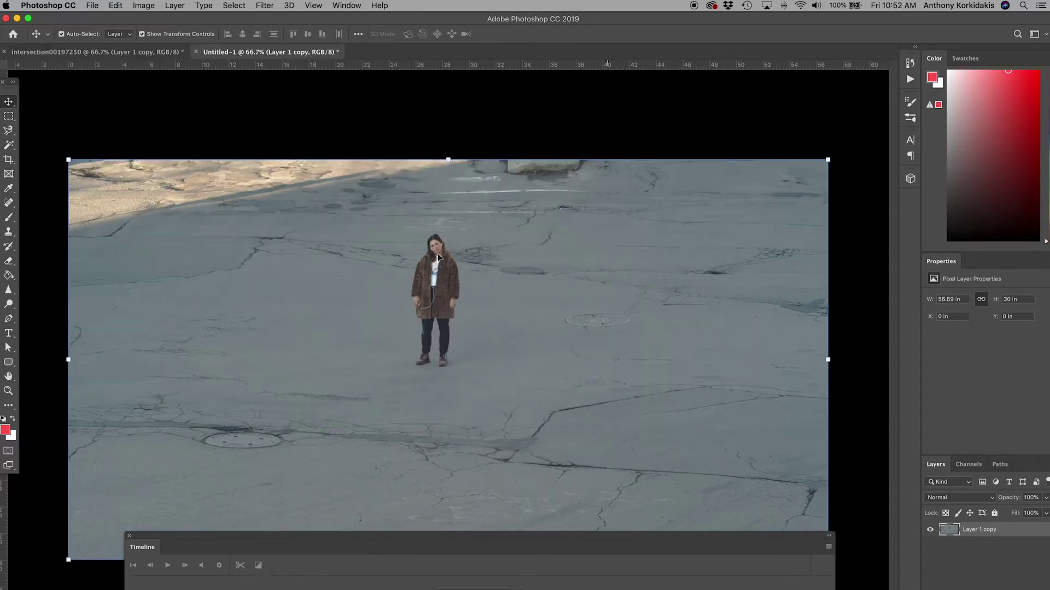
Return to the intersection00197250 video document and close it.
click(60, 52)
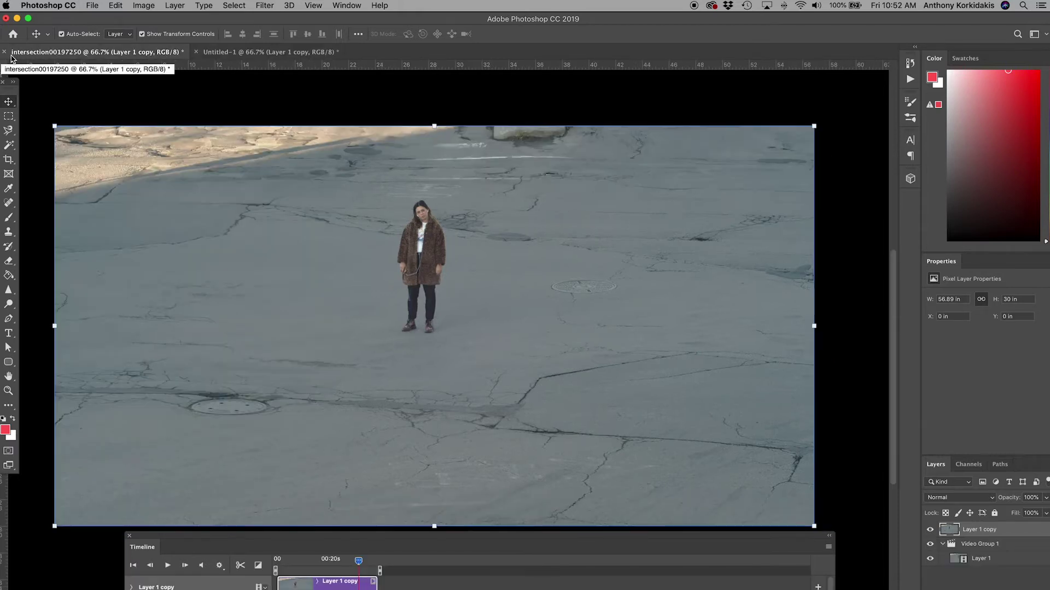
click(4, 54)
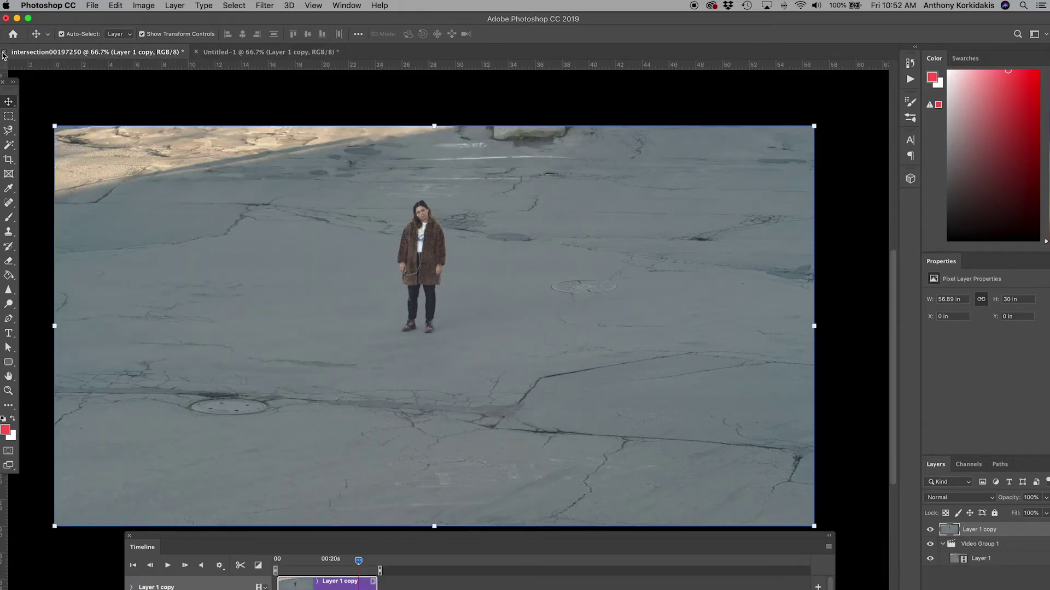
click(487, 224)
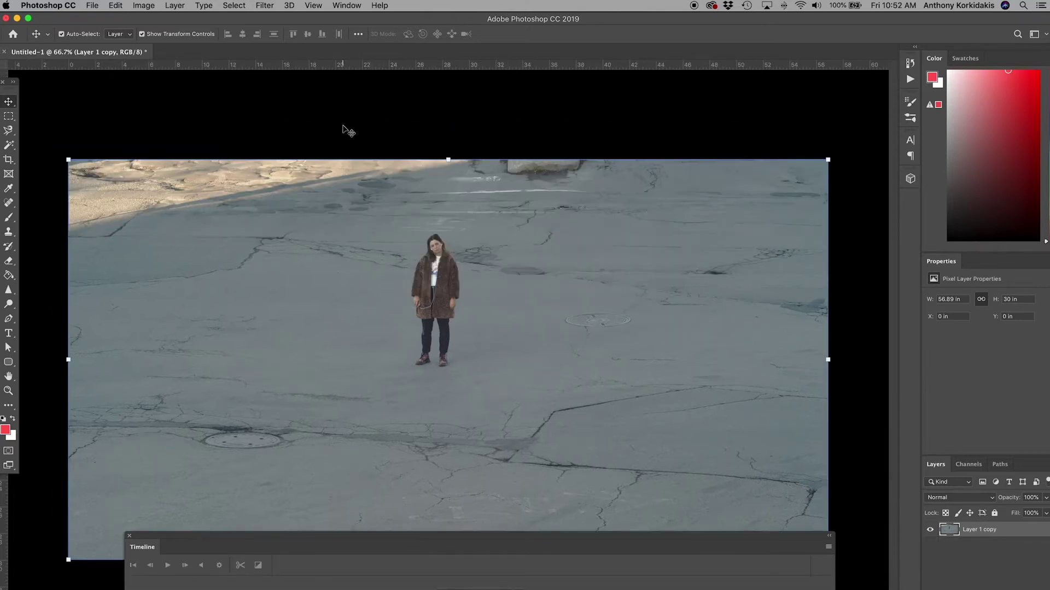
Close the Timeline and switch the still-image document to full-screen mode with the menu bar.
click(130, 539)
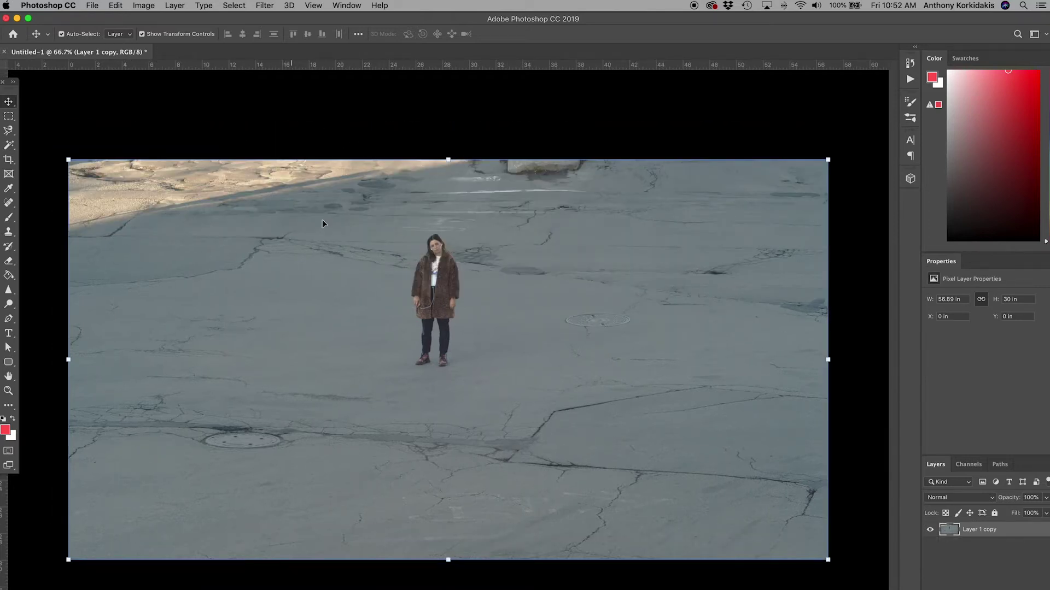
click(397, 147)
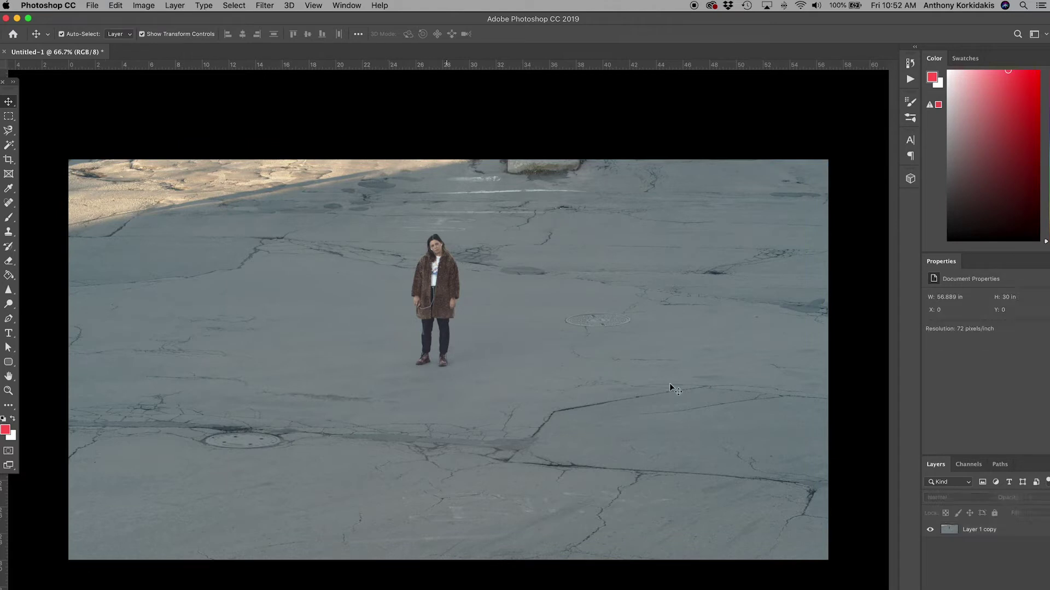
click(930, 529)
click(930, 529)
key(f)
Save the document in the assets folder as a layered Photoshop file named after HOOMAN.psd with a 2 added, with Maximize Compatibility on.
key(super+s)
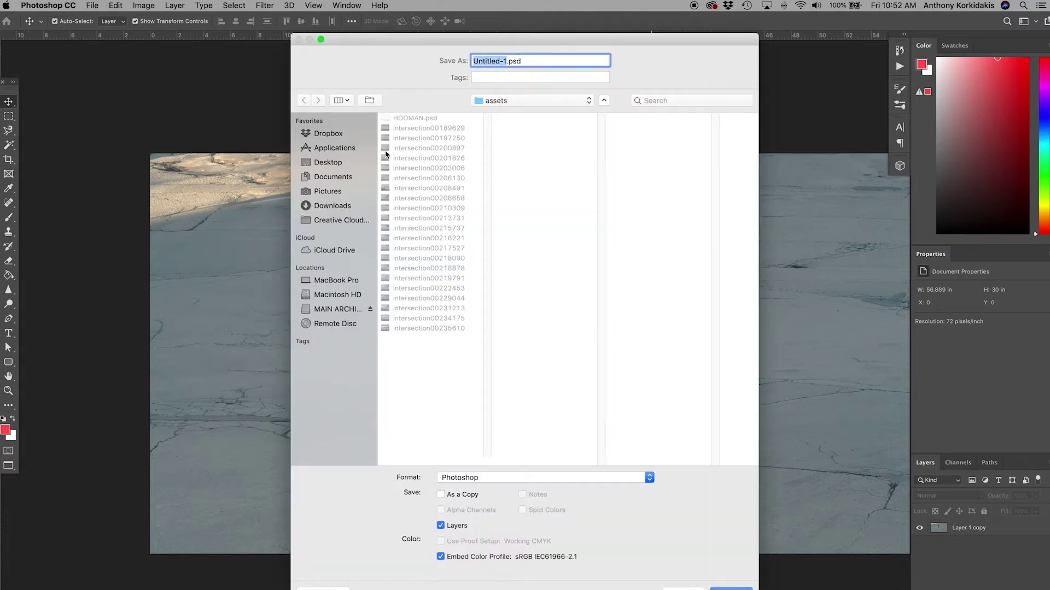
click(416, 119)
click(505, 62)
text(2)
click(729, 587)
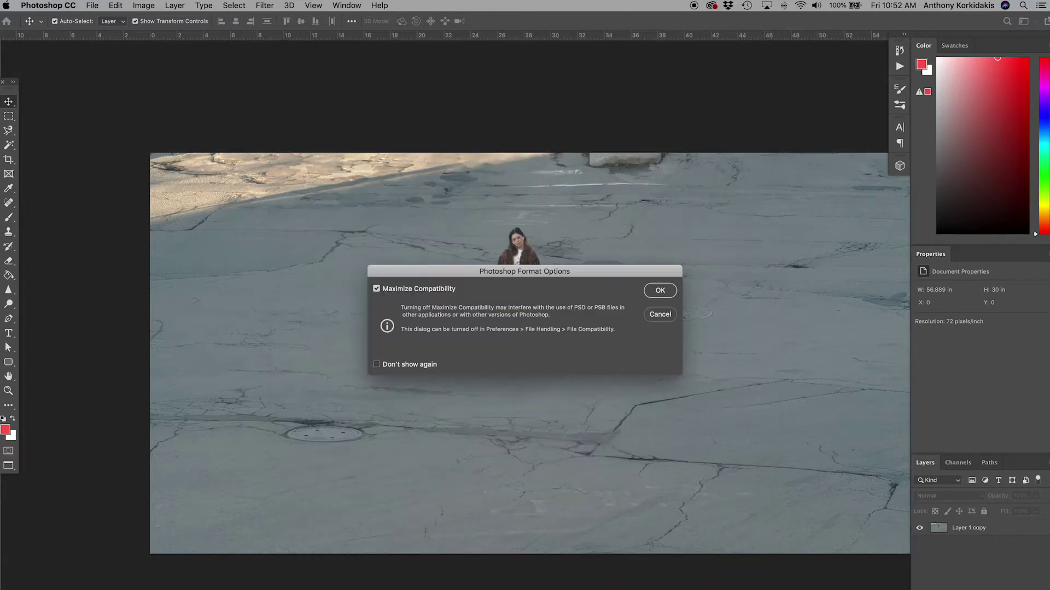
click(652, 295)
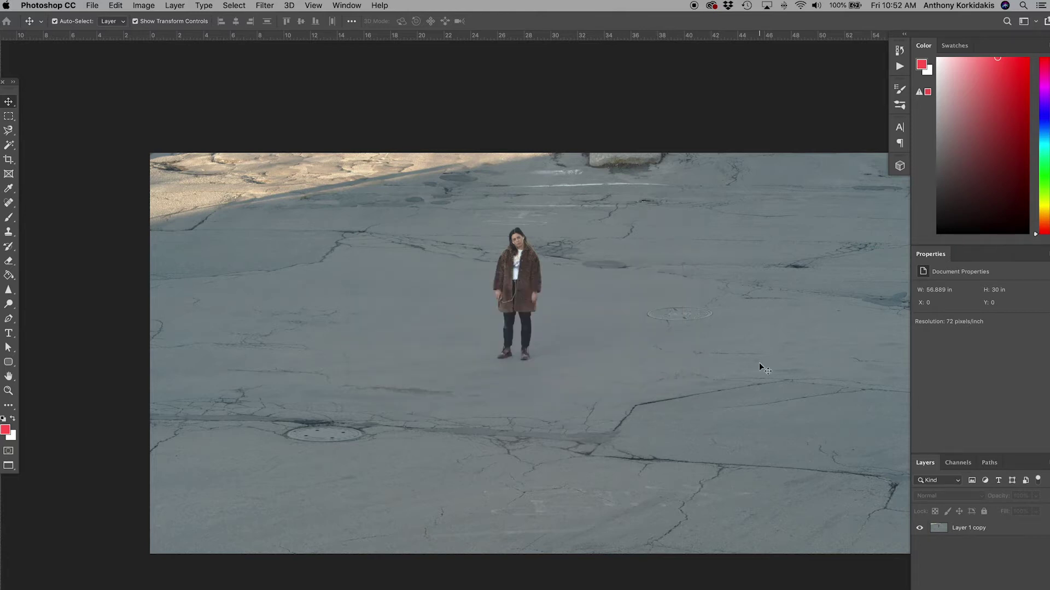
Duplicate Layer 1 copy beneath the original and hide the duplicate.
key(z)
click(577, 288)
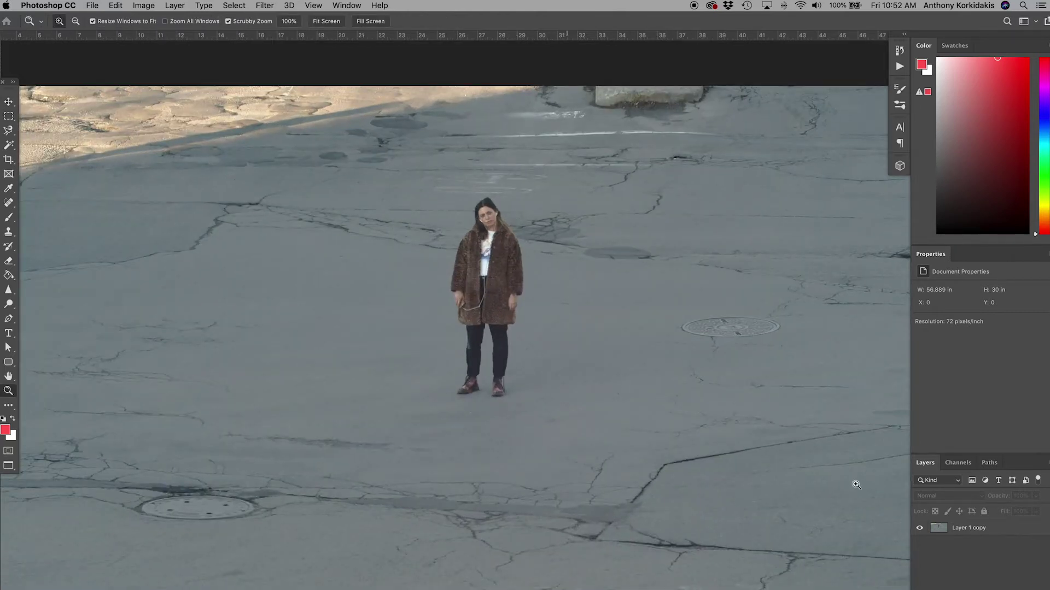
click(1006, 536)
alt+drag(1012, 532, 1001, 553)
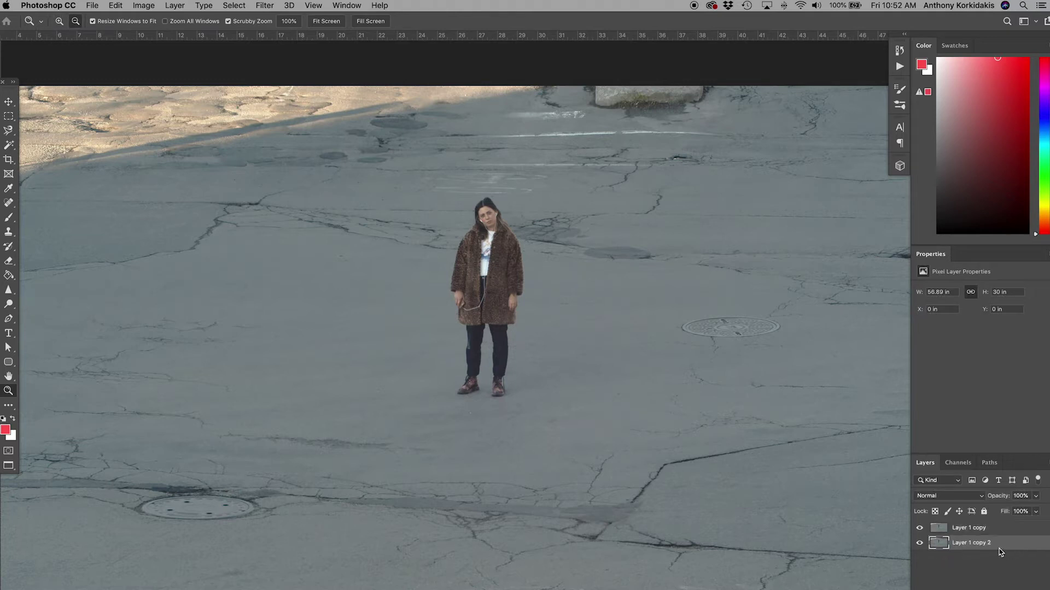
click(922, 544)
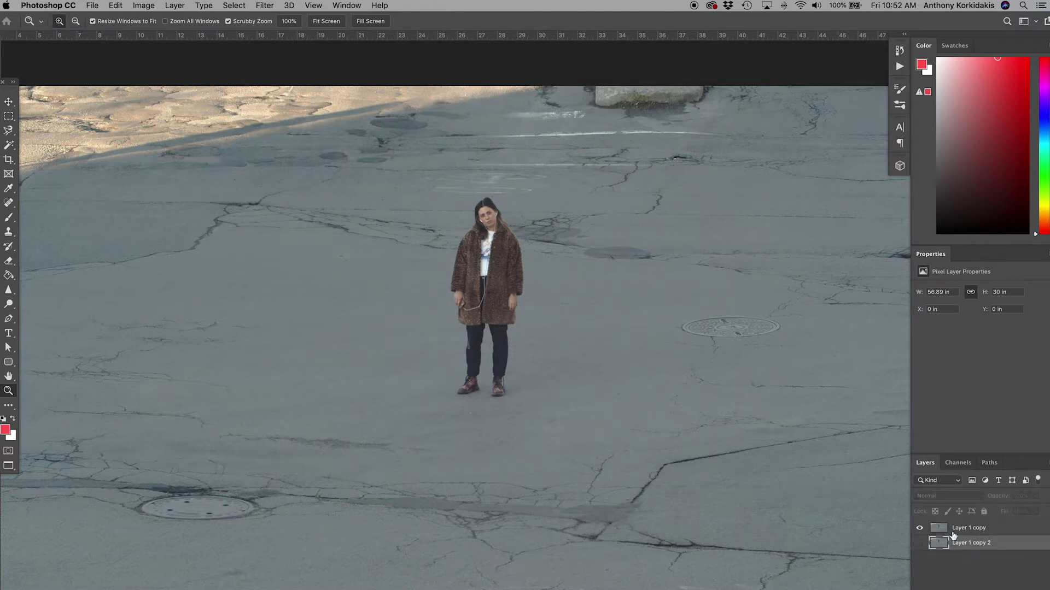
On Layer 1 copy, delete everything outside a rectangular selection around the standing woman, and deselect.
click(952, 532)
click(540, 329)
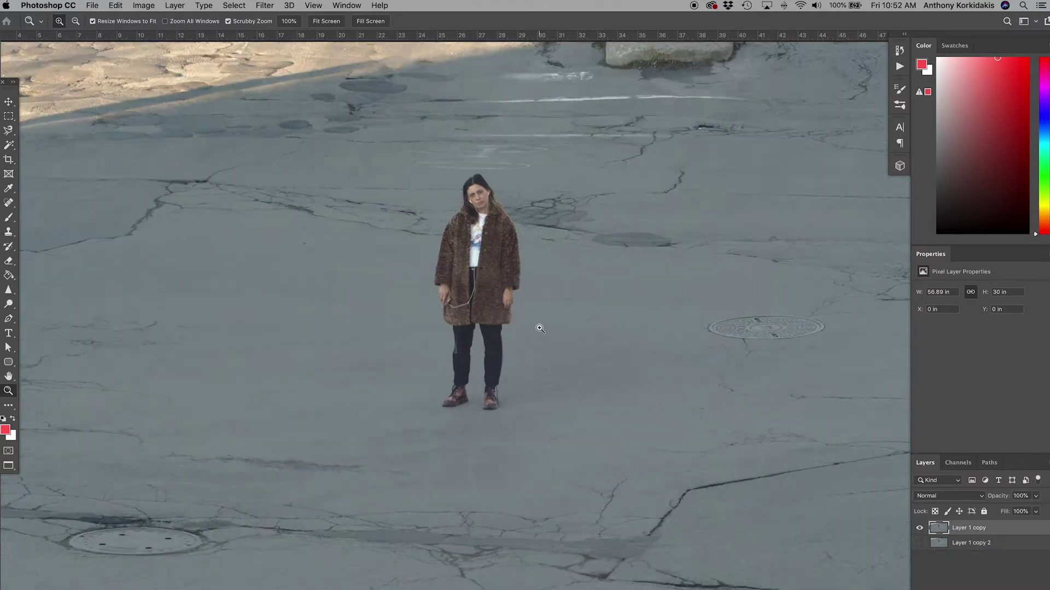
scroll(499, 322, up, 2)
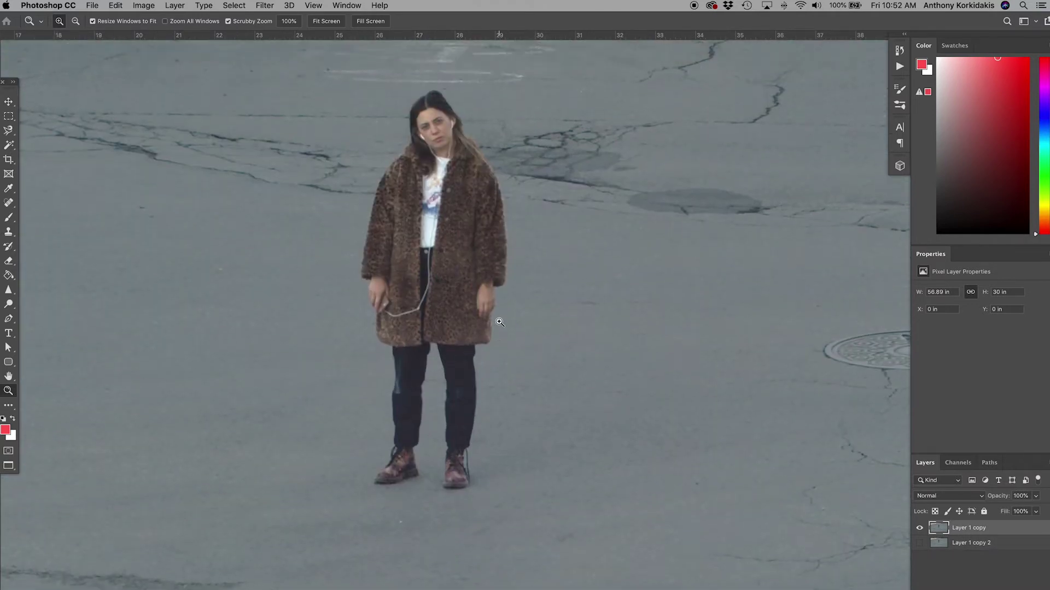
alt+click(499, 322)
key(m)
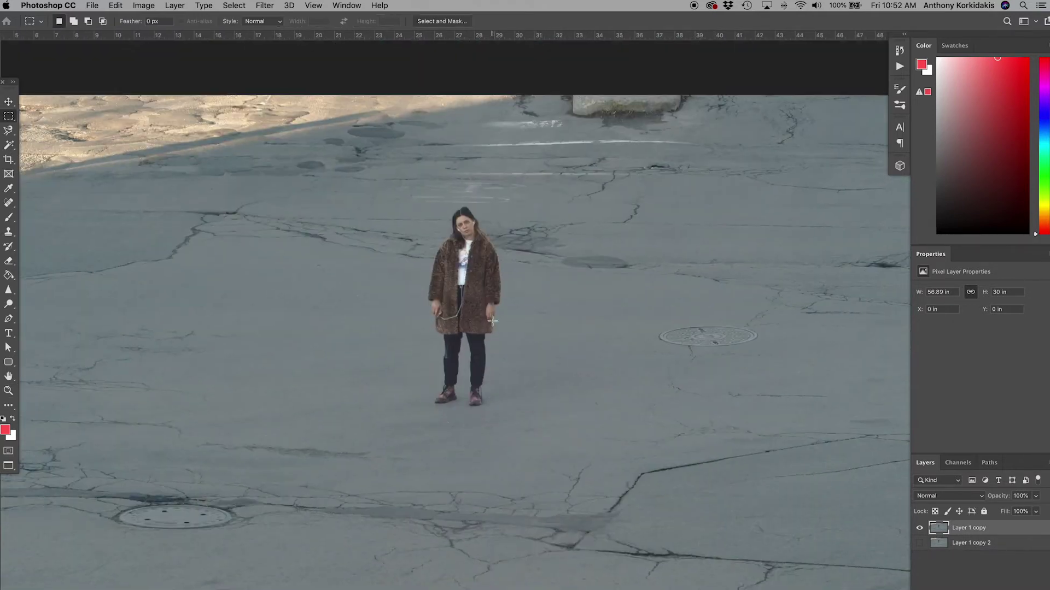
drag(390, 204, 534, 419)
key(shift)
key(super+shift+i)
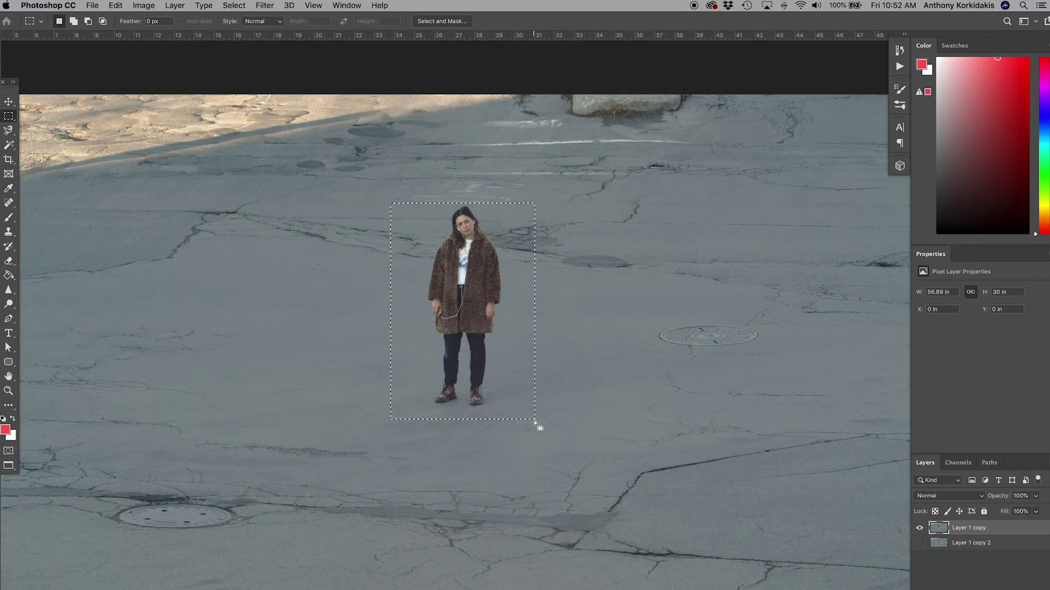
key(Delete)
key(super+d)
Select the grey pavement around the woman with the Magic Wand at tolerance 20, delete it and deselect.
key(z)
alt+click(520, 405)
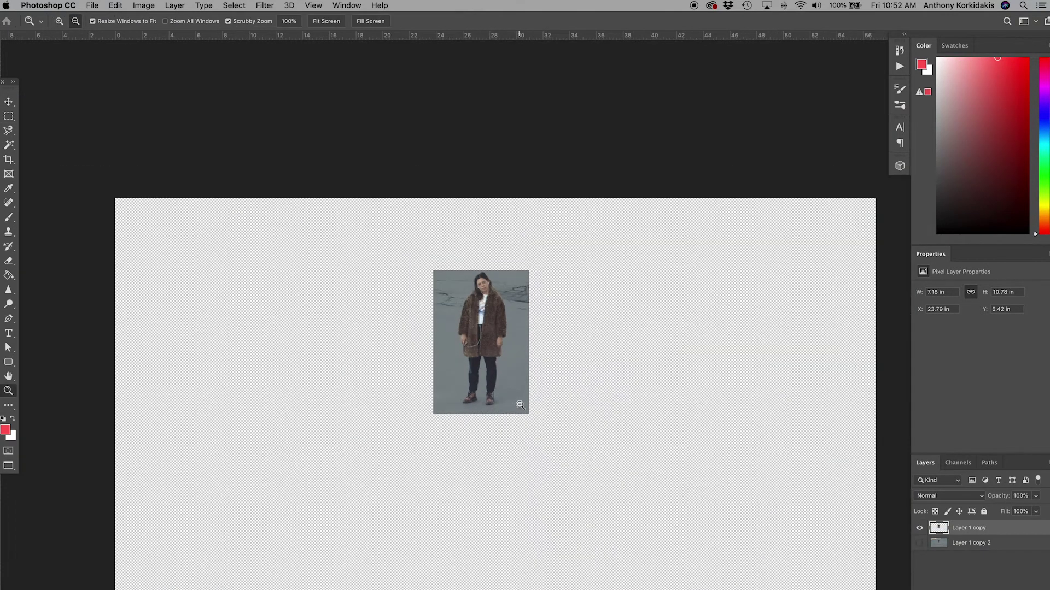
click(483, 315)
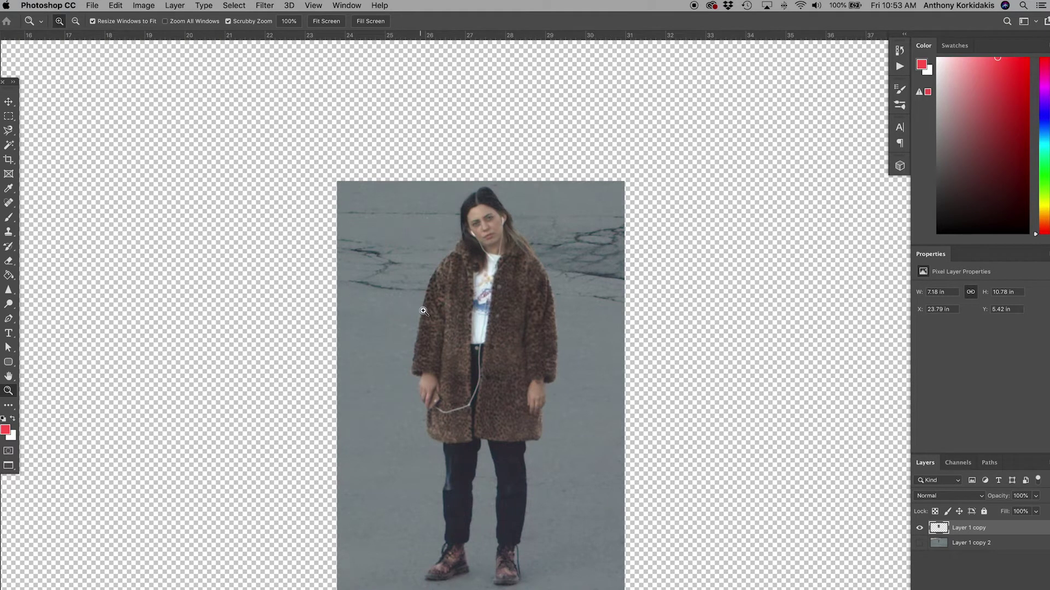
key(w)
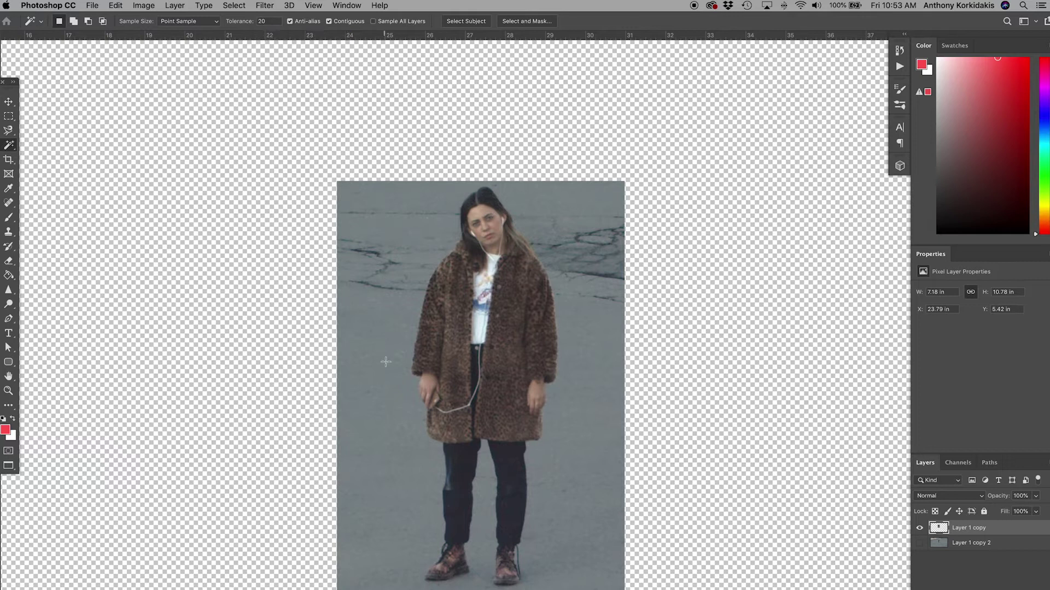
click(391, 381)
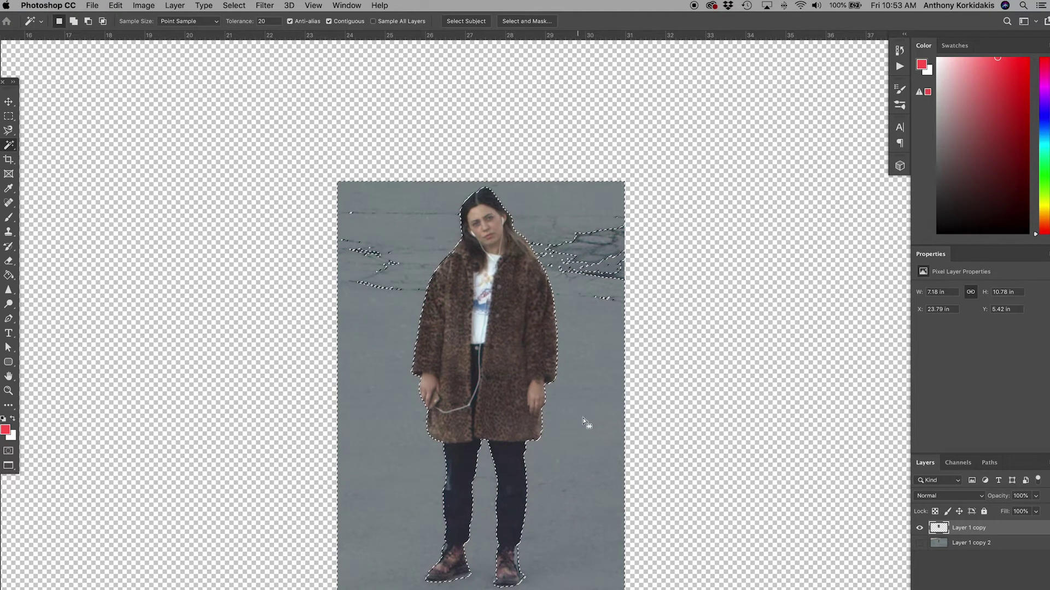
key(Delete)
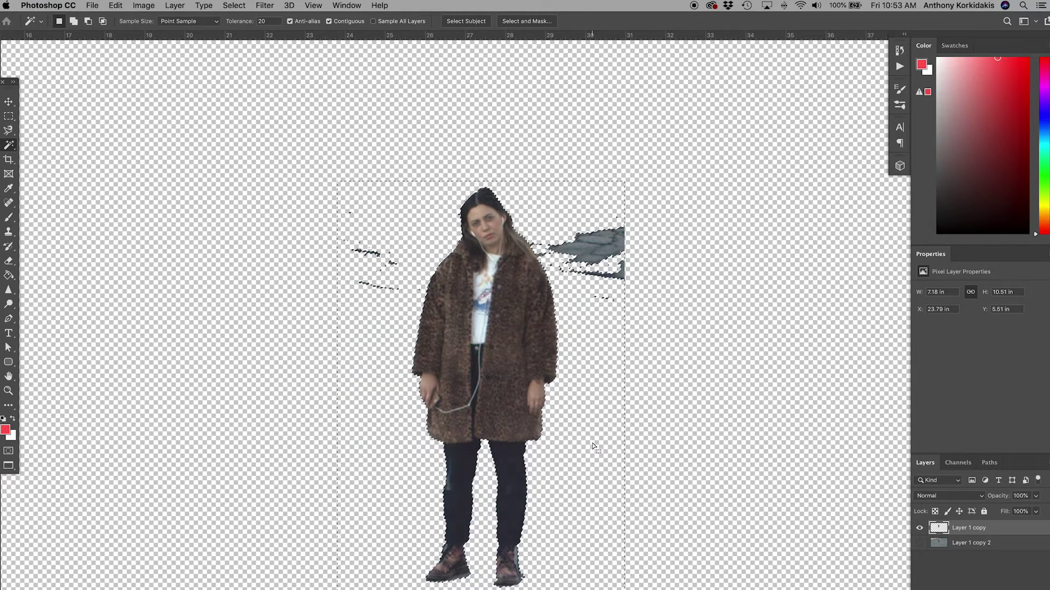
key(super+d)
Set the Eraser to a 22 px Hard Round brush and test it on the leftover pavement patch.
key(z)
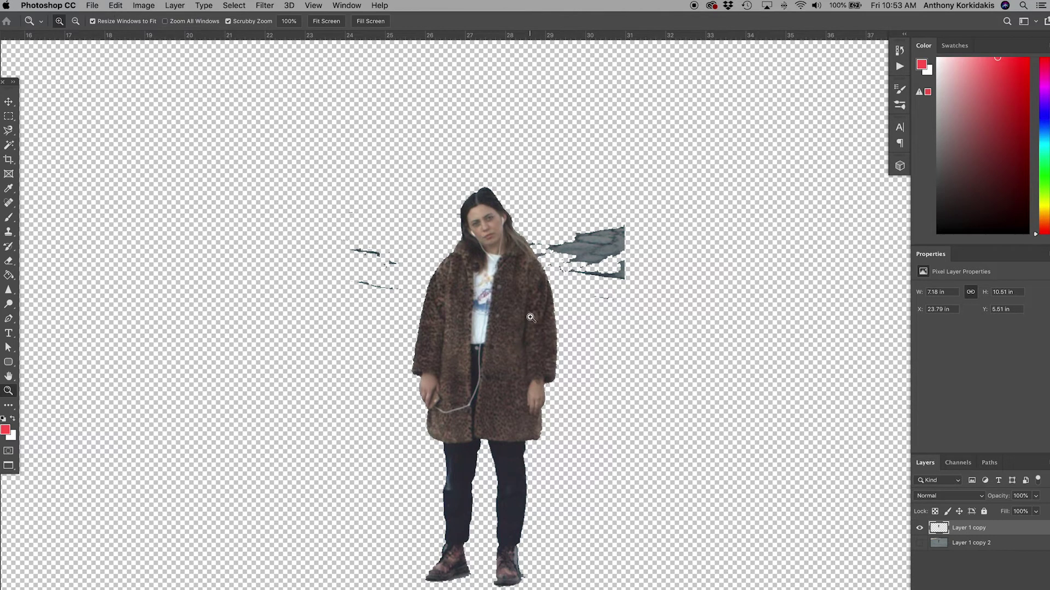
click(525, 383)
click(521, 492)
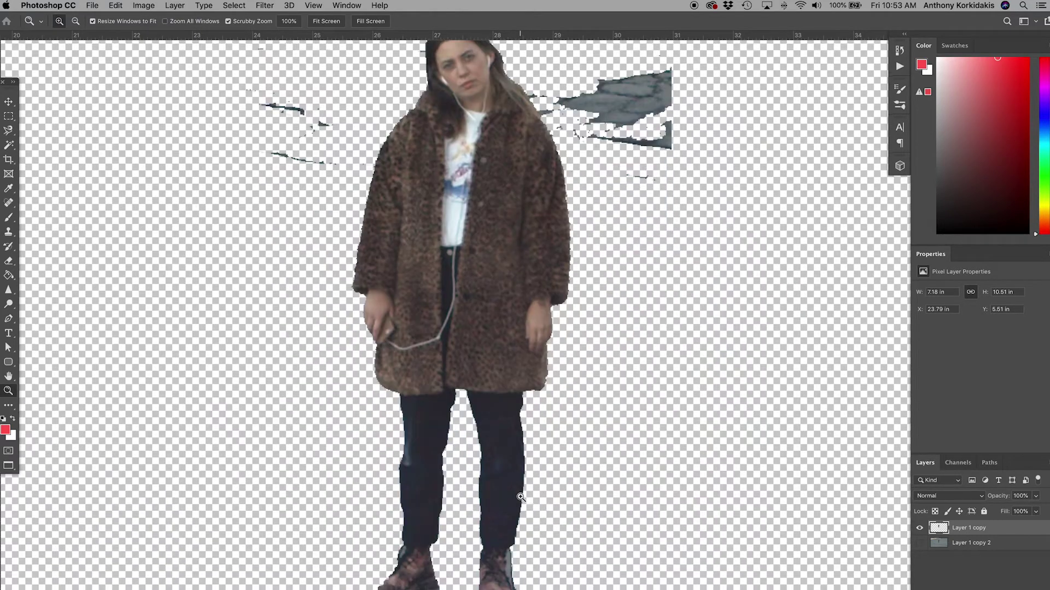
alt+click(520, 497)
click(320, 325)
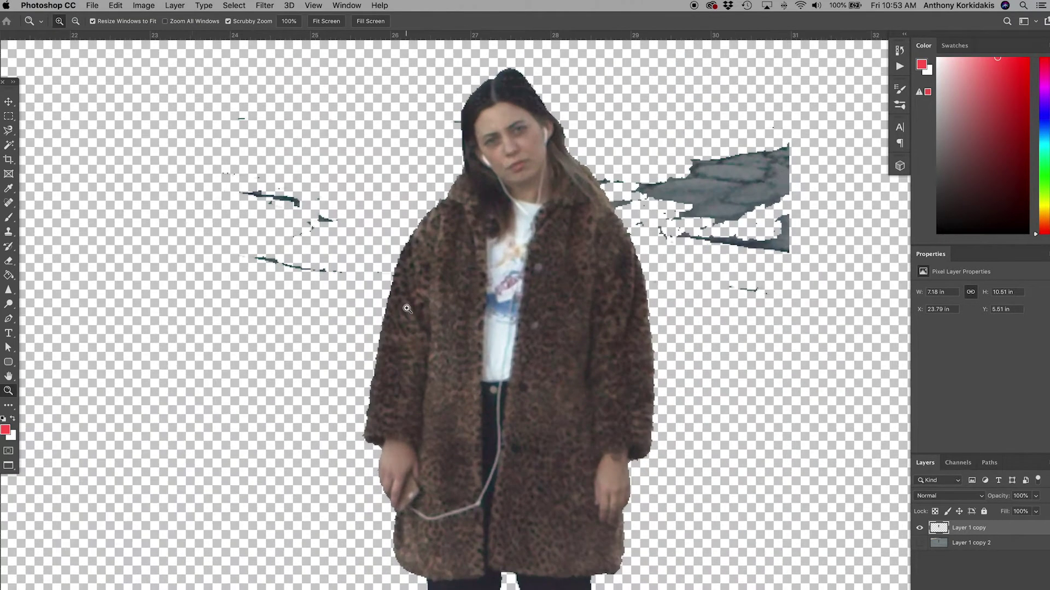
key(e)
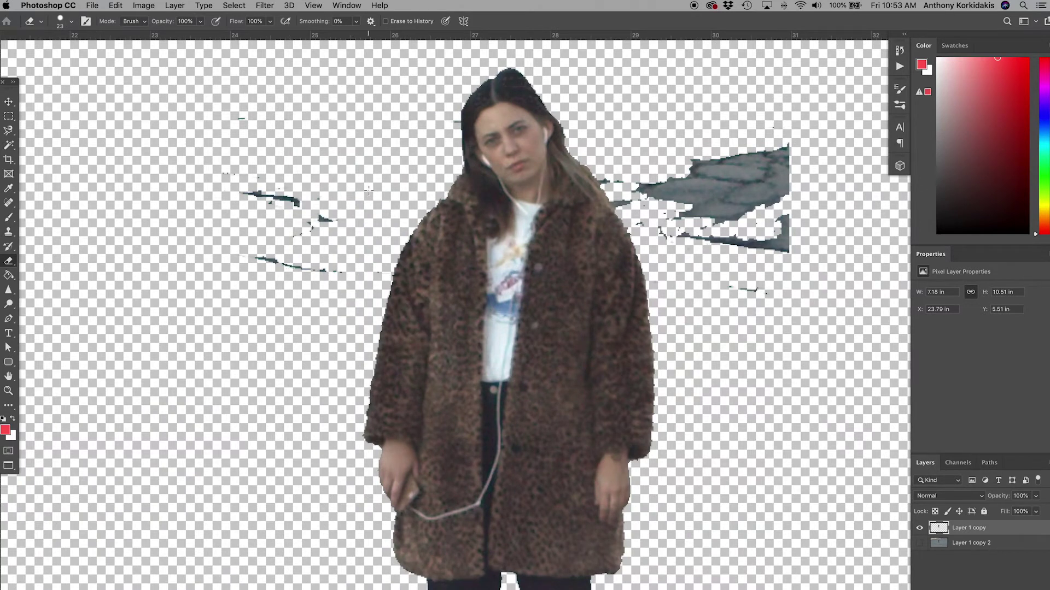
click(60, 22)
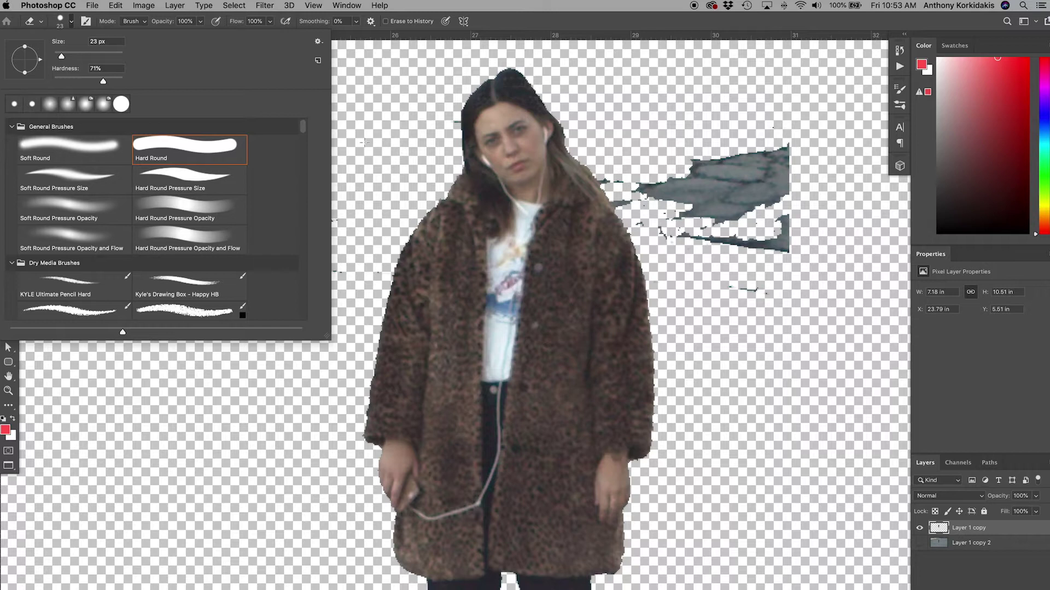
drag(61, 56, 60, 56)
click(710, 185)
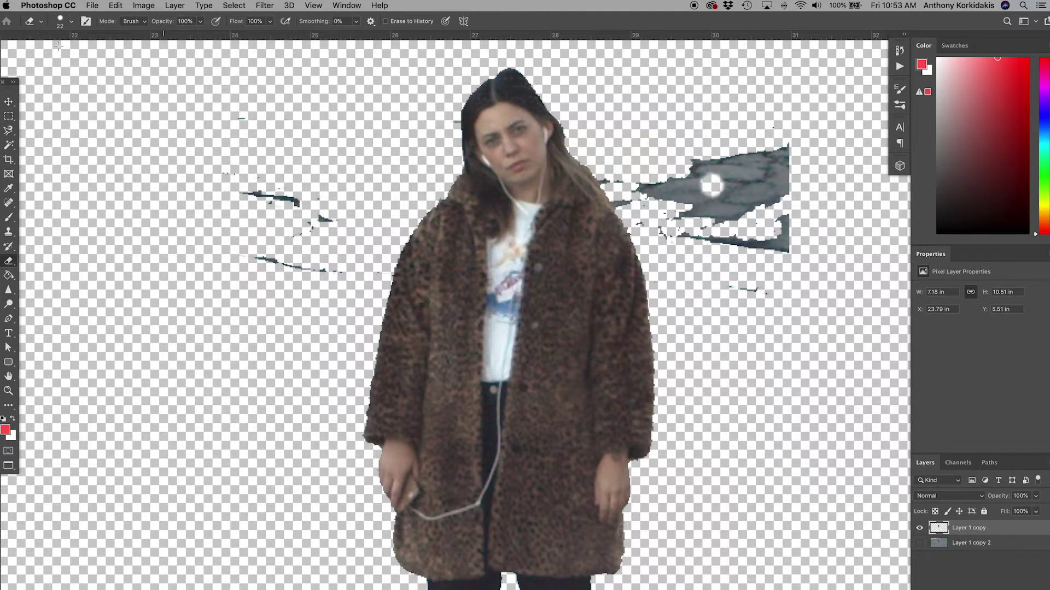
click(59, 23)
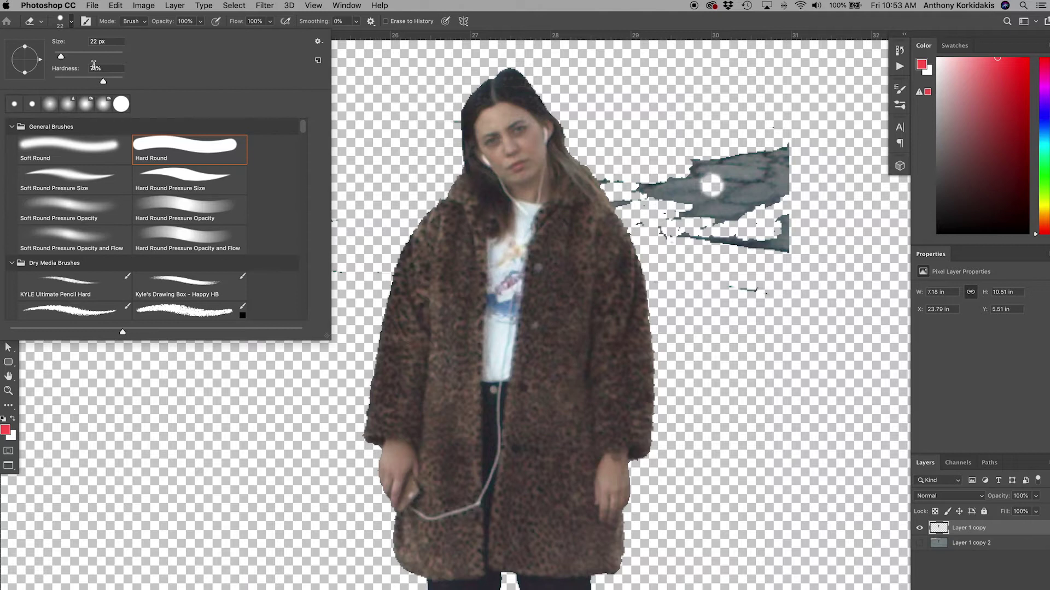
click(437, 112)
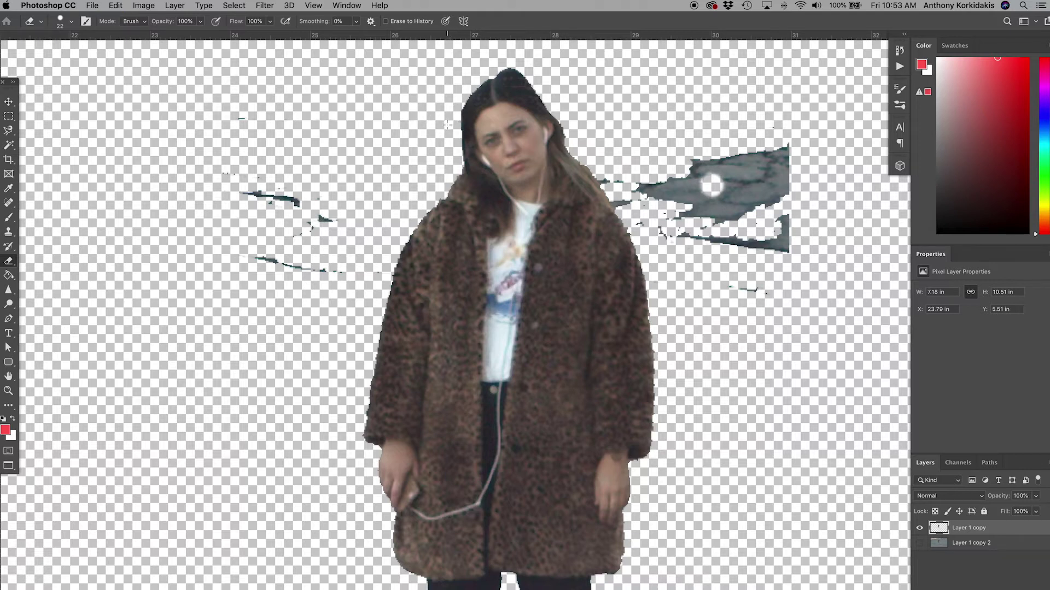
Erase the leftover crack fragments on one side of the woman and the pavement remnants touching her opposite shoulder.
mouse_move(279, 199)
mouse_down()
mouse_move(240, 192)
mouse_move(300, 204)
mouse_up()
drag(305, 274, 257, 258)
drag(257, 258, 314, 276)
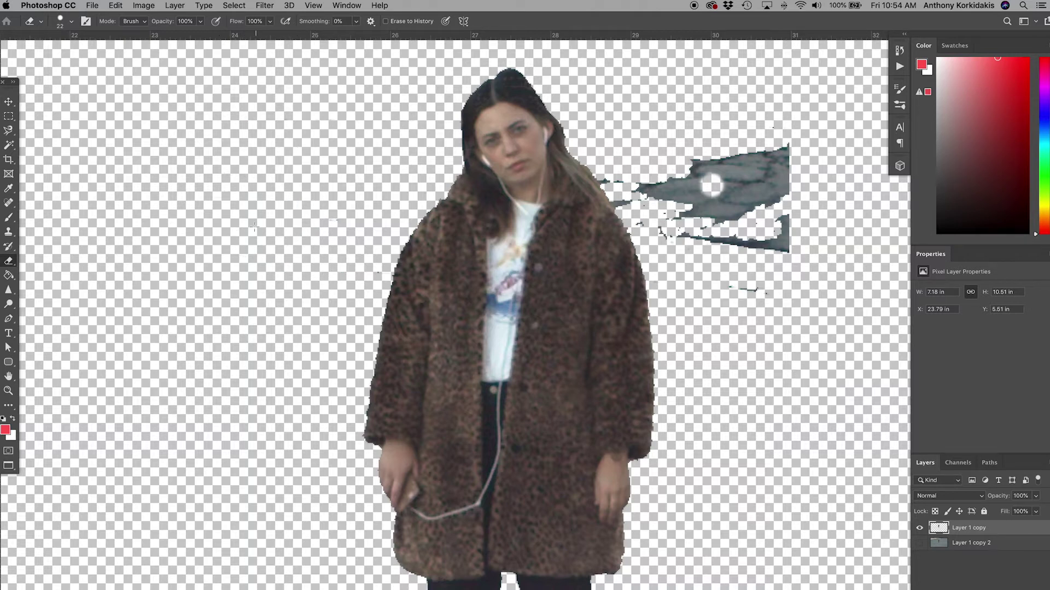
drag(620, 203, 622, 196)
drag(637, 189, 662, 194)
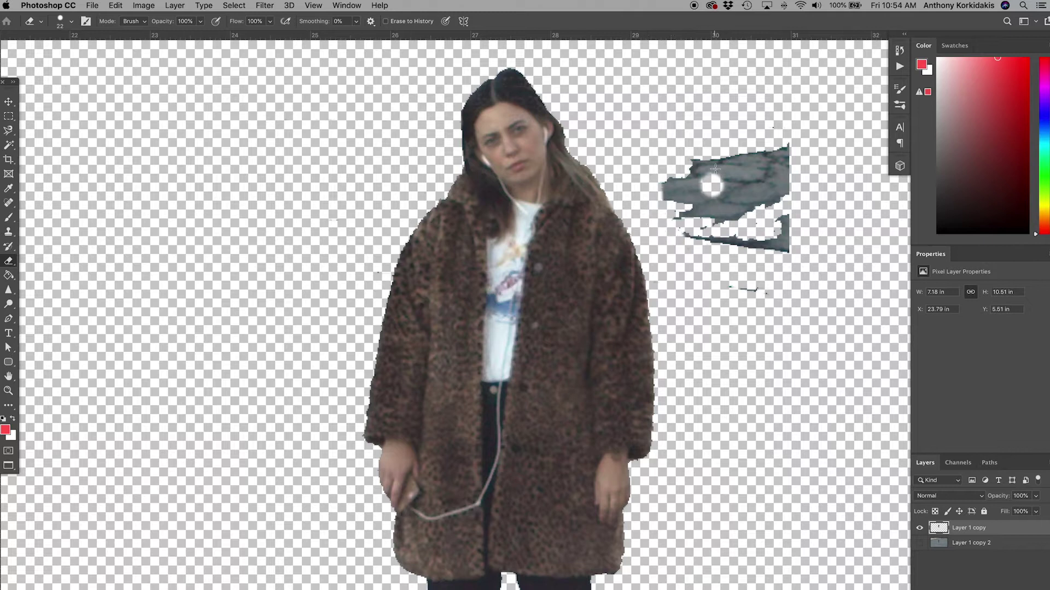
Delete the remaining pavement patch beside the woman's head and shoulder with two rectangular selections, and deselect.
key(m)
mouse_move(695, 137)
mouse_down()
mouse_move(827, 313)
mouse_move(828, 343)
mouse_up()
key(Delete)
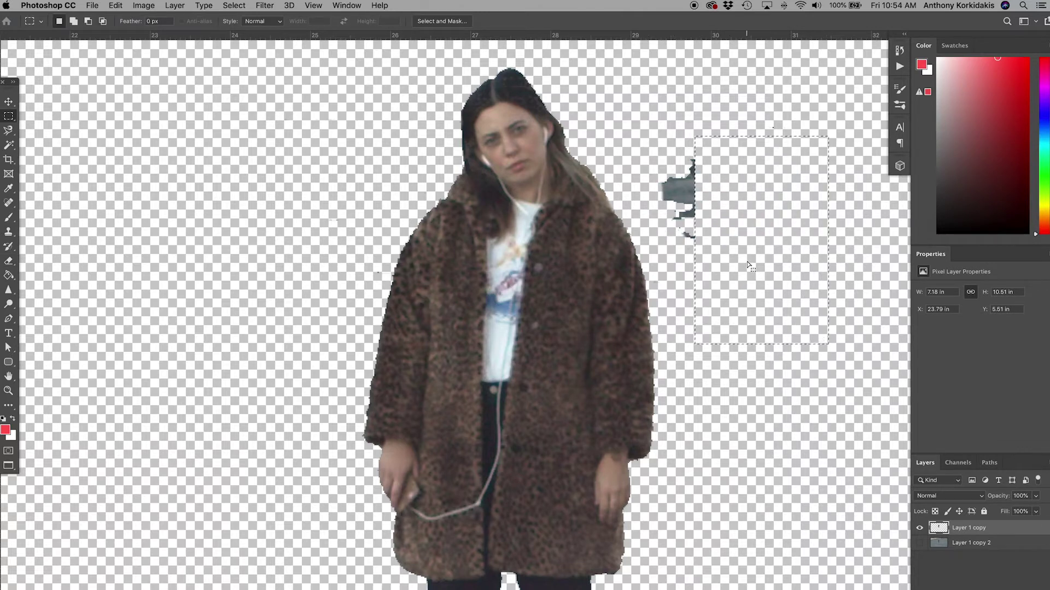
mouse_move(654, 143)
mouse_down()
mouse_move(721, 220)
mouse_move(722, 251)
mouse_up()
key(Delete)
click(721, 251)
Erase the stray pavement bits beside the sole of the woman's front-facing boot.
scroll(720, 248, down, 10)
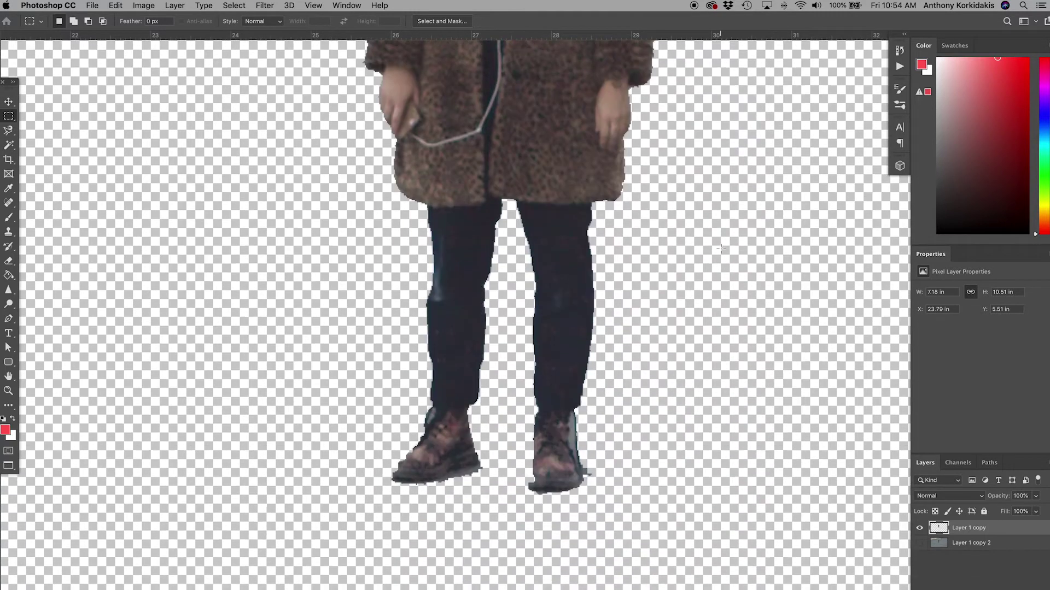
key(e)
drag(595, 477, 595, 470)
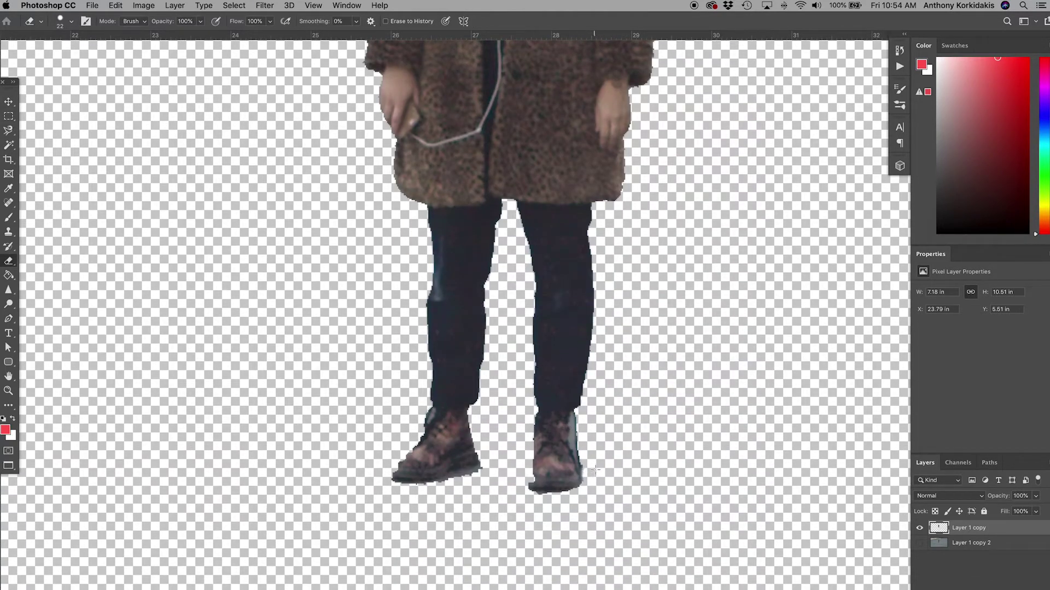
Try to erase the pale pavement sliver along the edge of the front-facing boot.
alt+super+click(491, 498)
alt+super+click(488, 495)
key(z)
drag(513, 486, 557, 487)
key(e)
mouse_move(523, 432)
mouse_down()
mouse_move(519, 453)
mouse_move(537, 404)
mouse_move(540, 455)
mouse_up()
key(super+z)
Add a new layer beneath Layer 1 copy and fill it with the red foreground colour.
key(z)
alt+click(520, 322)
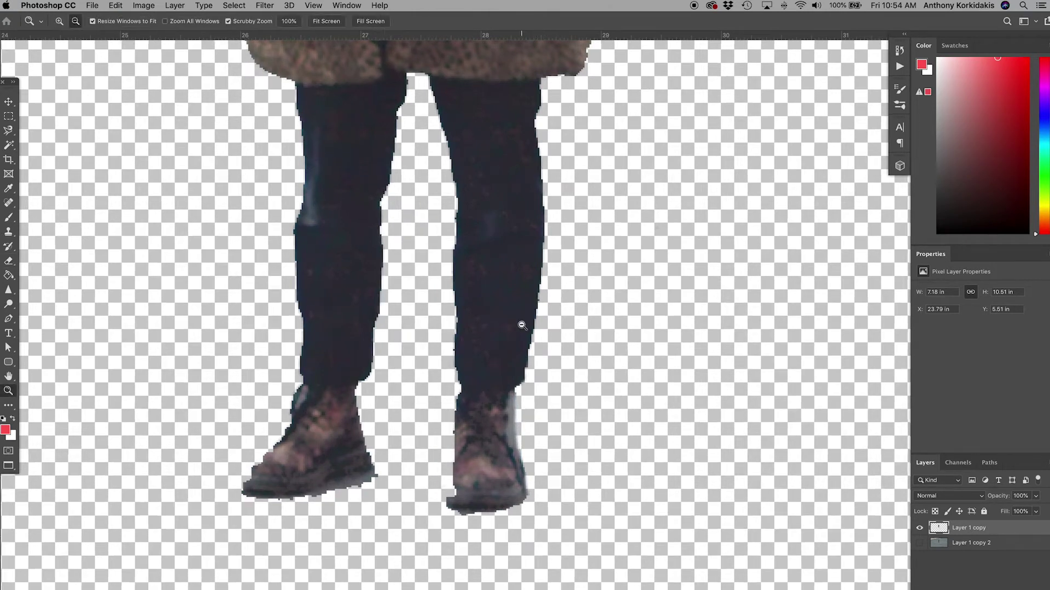
alt+click(521, 323)
alt+click(521, 323)
alt+click(522, 325)
alt+click(522, 325)
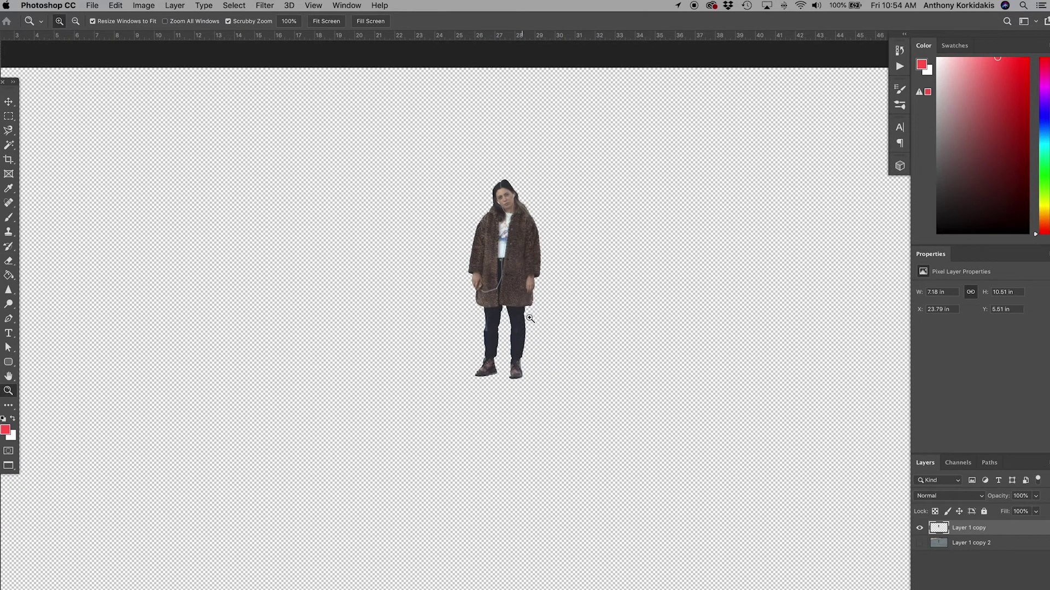
click(527, 324)
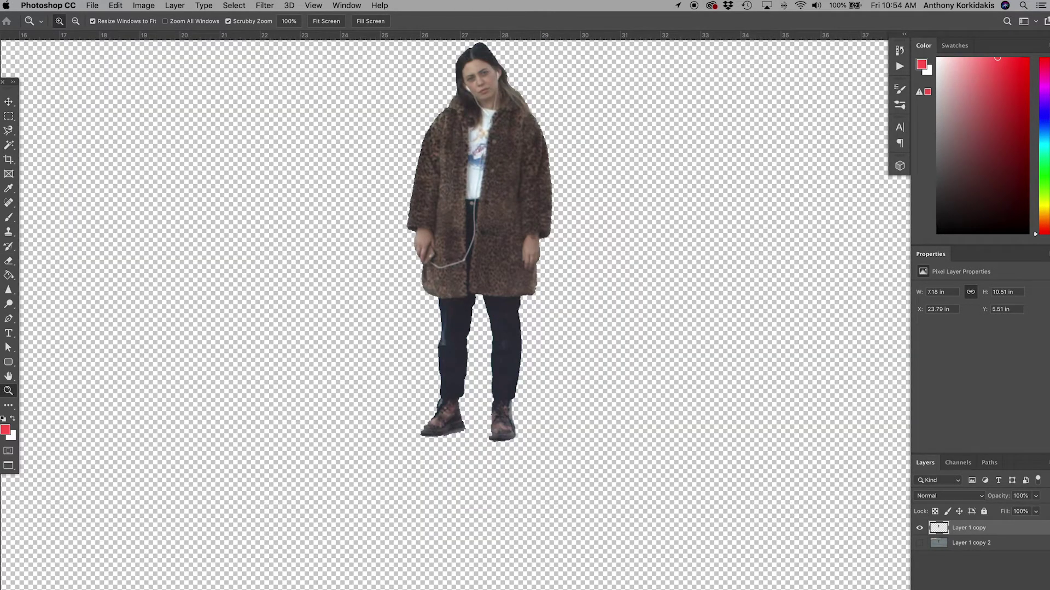
key(super+shift+alt+n)
drag(971, 535, 969, 545)
key(g)
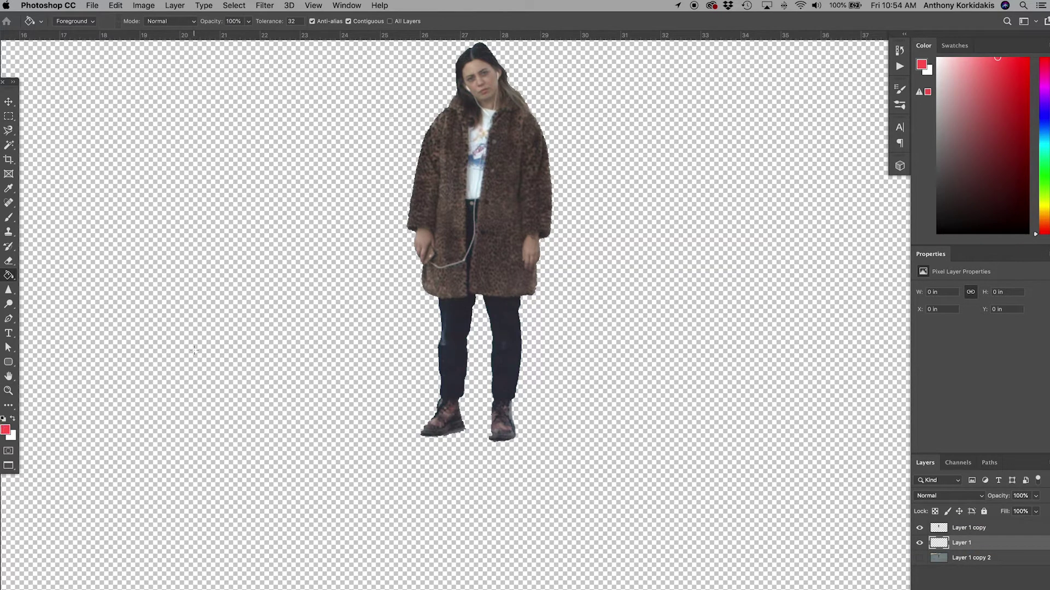
click(273, 341)
Examine the woman's cutout against the red fill from boots to head for leftover background.
scroll(274, 343, up, 5)
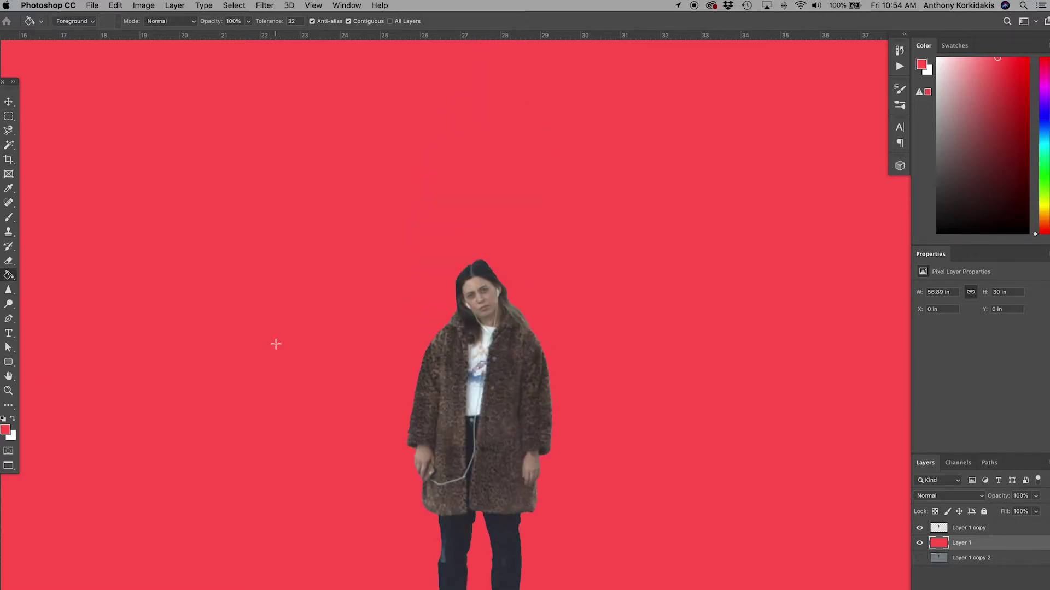
scroll(384, 356, down, 10)
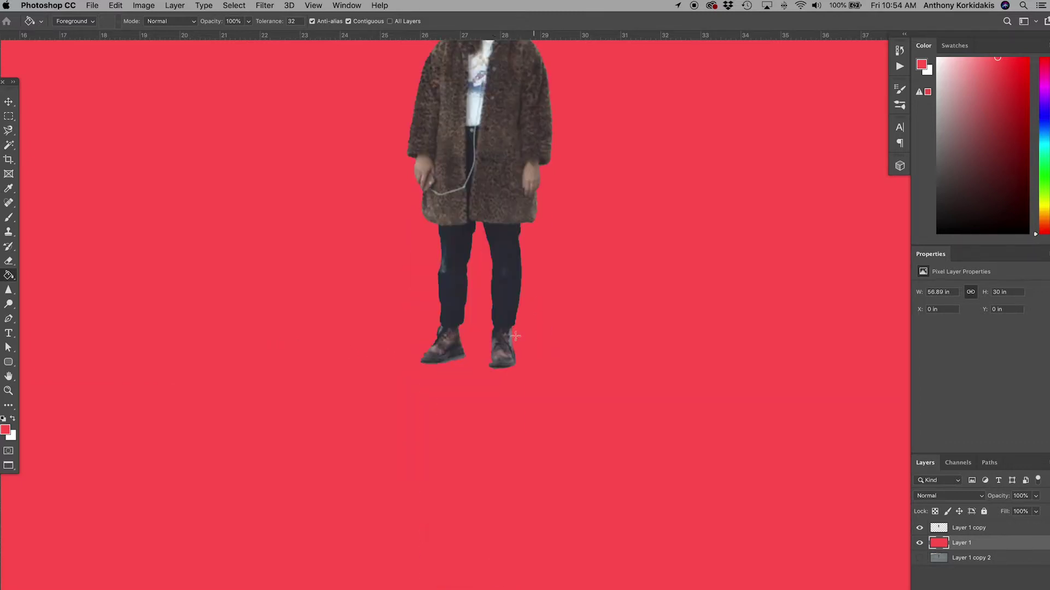
key(z)
click(507, 291)
click(509, 298)
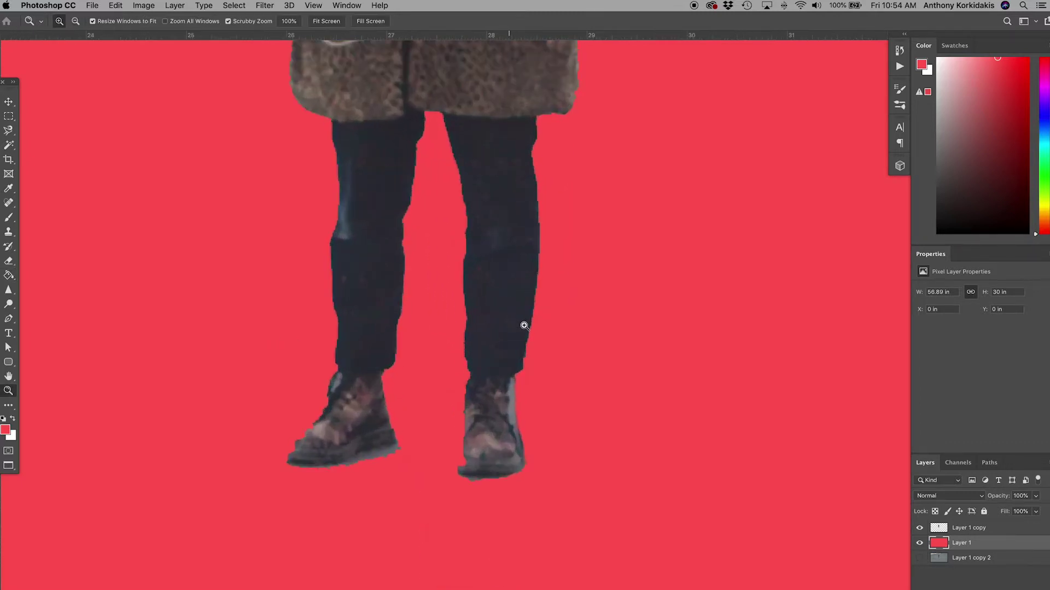
scroll(448, 443, up, 12)
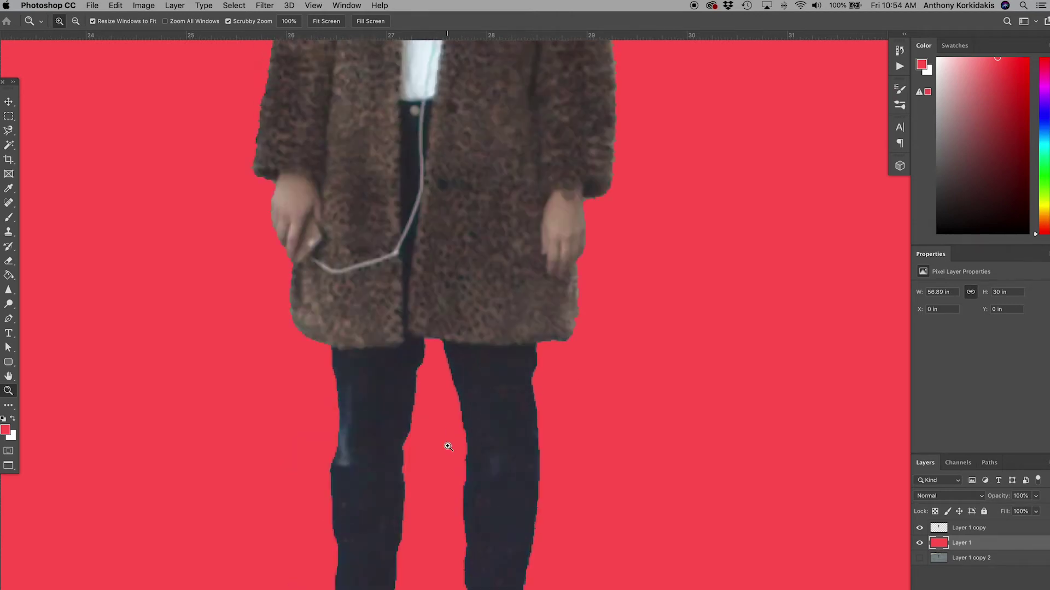
scroll(448, 447, up, 4)
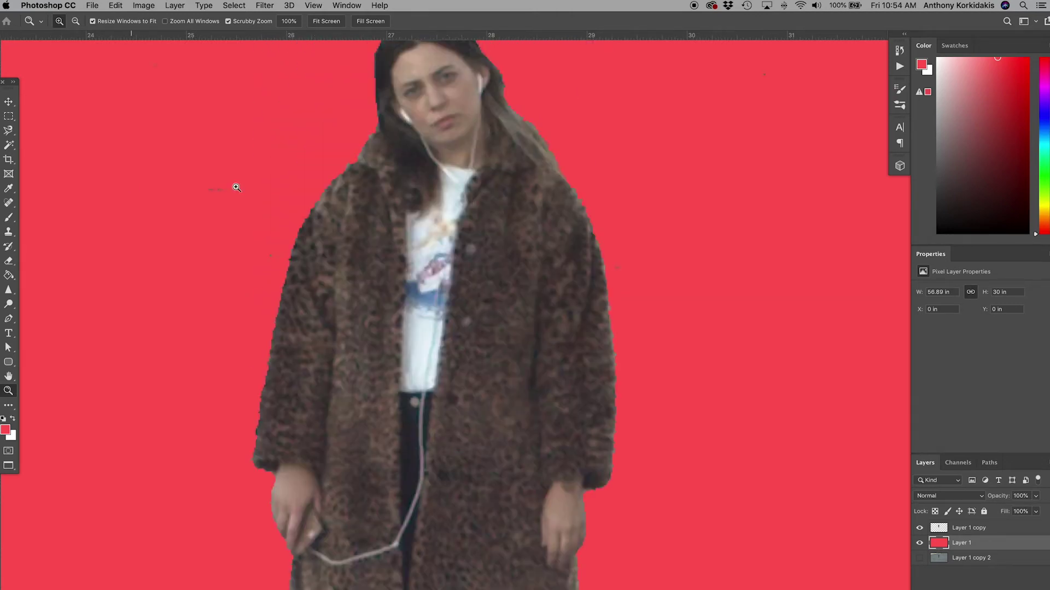
scroll(222, 186, up, 1)
On Layer 1 copy, erase the stray pavement specks around the woman's head and shoulders.
click(989, 530)
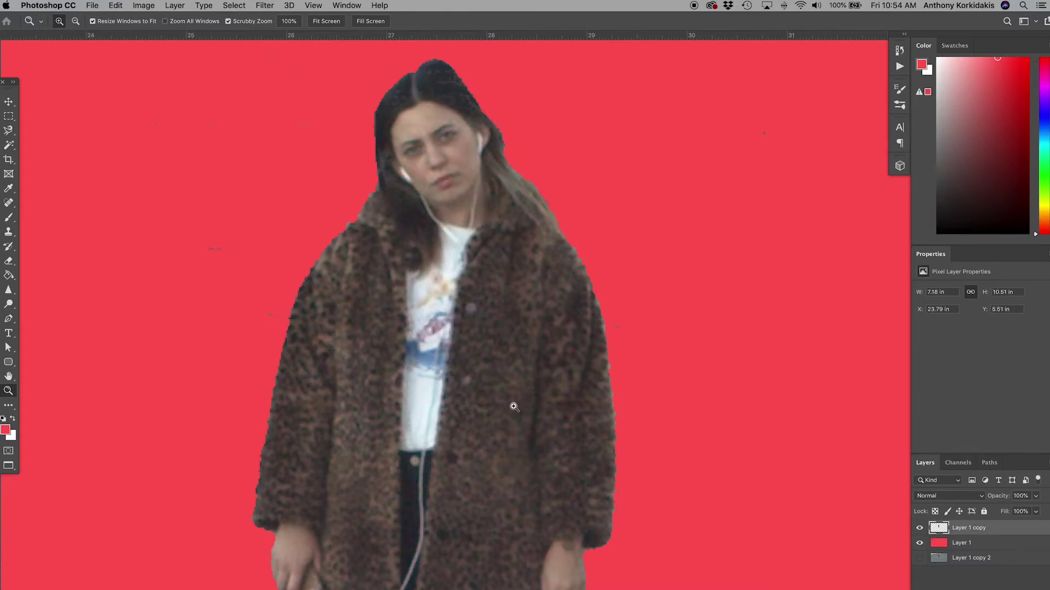
key(e)
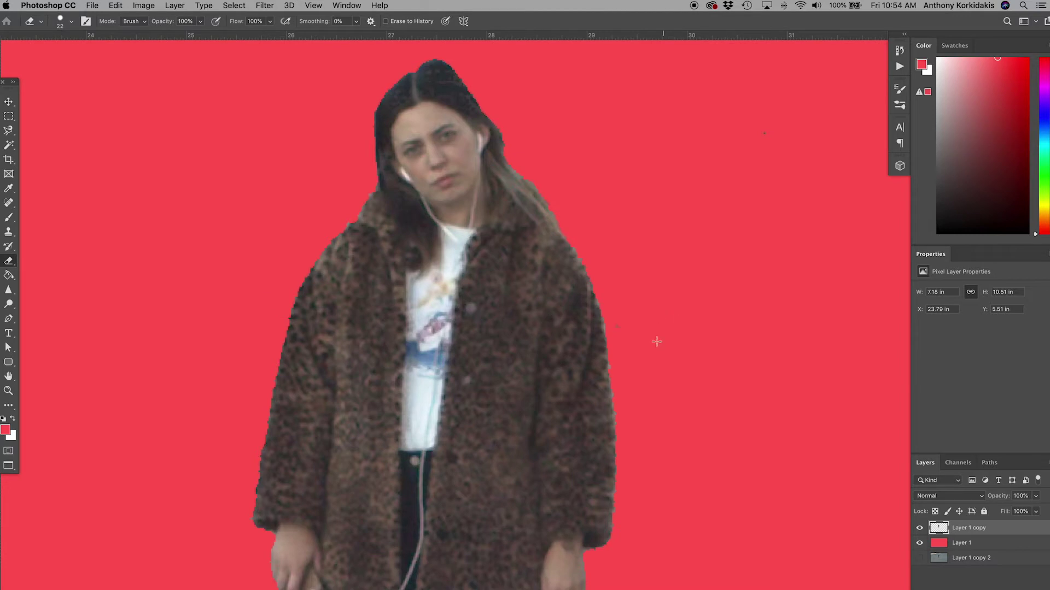
key(z)
alt+click(656, 249)
alt+click(656, 249)
alt+click(656, 248)
click(706, 219)
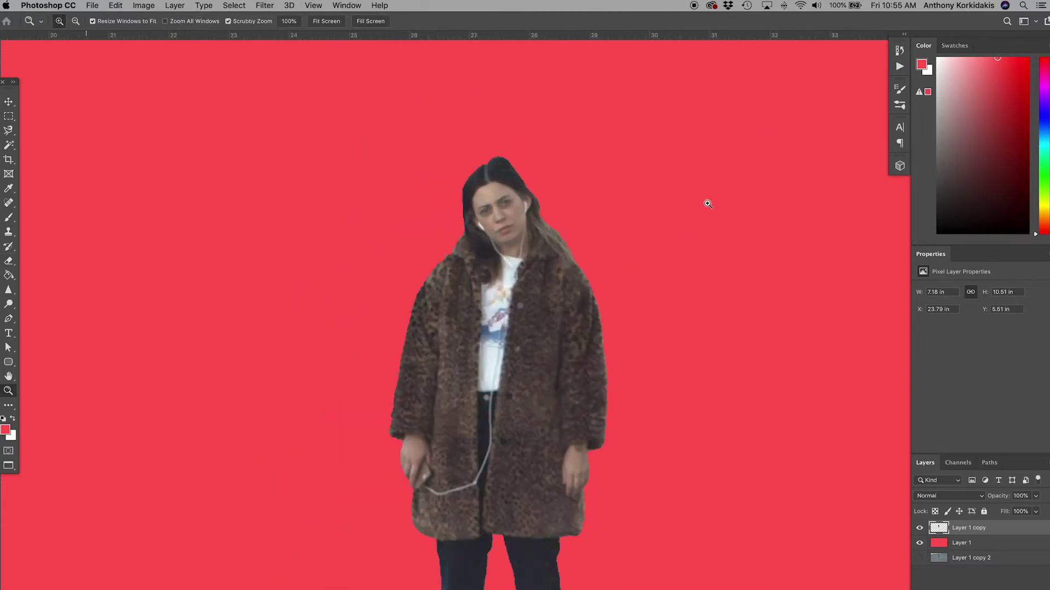
key(e)
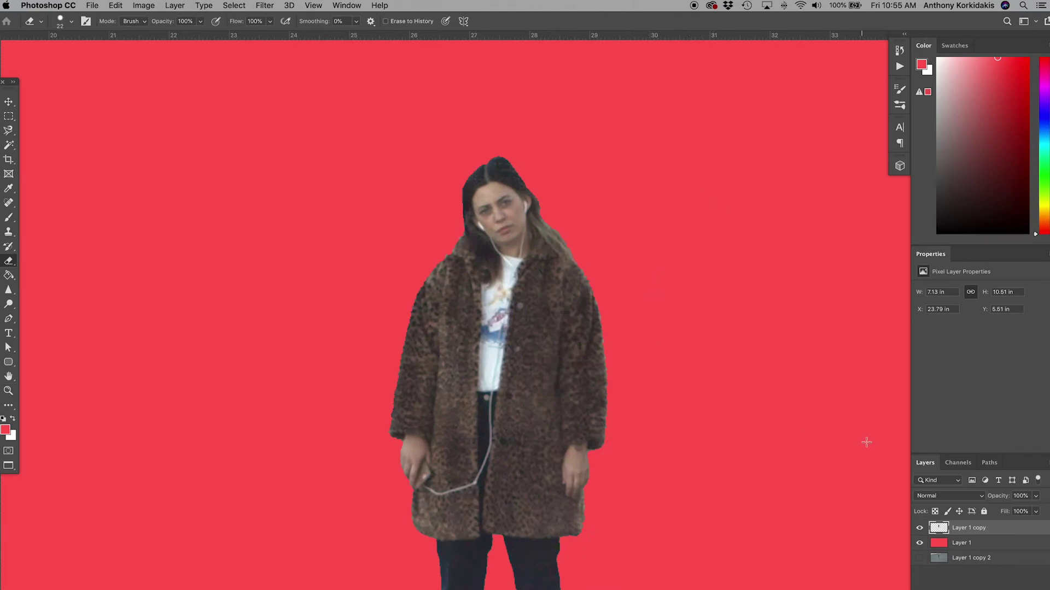
Hide the red-filled Layer 1 beneath the woman's cutout.
click(919, 544)
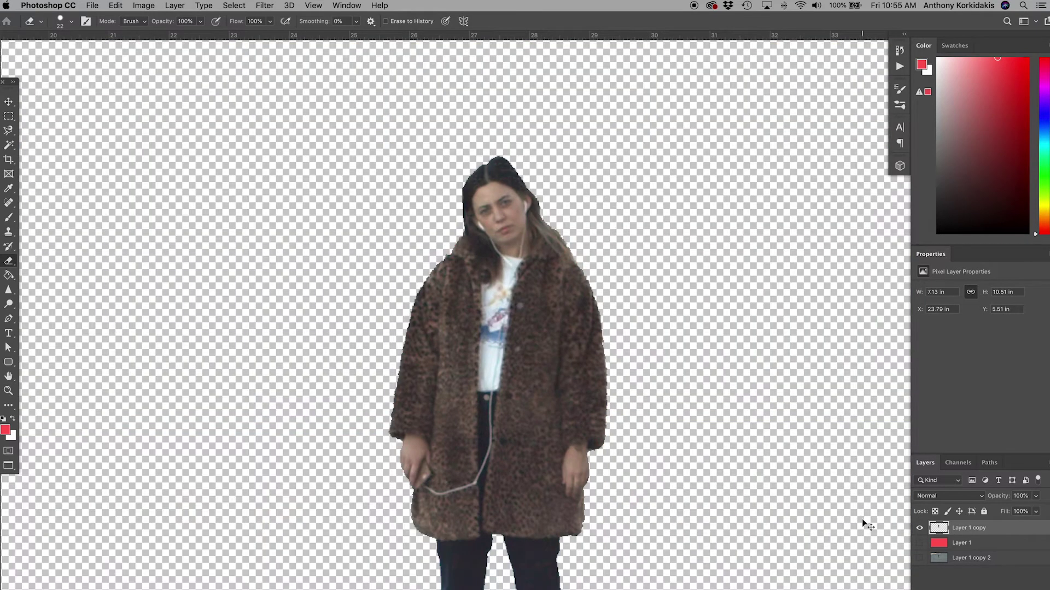
key(super+k)
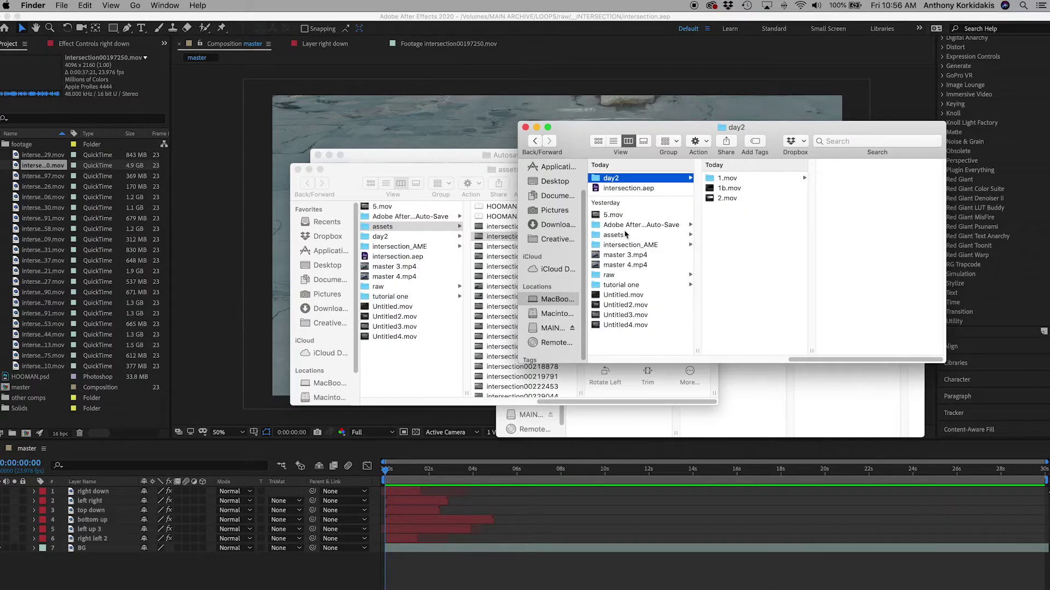
Switch to After Effects and import HOOMAN.psd from the assets folder as the uppermost layer of the master composition.
click(626, 235)
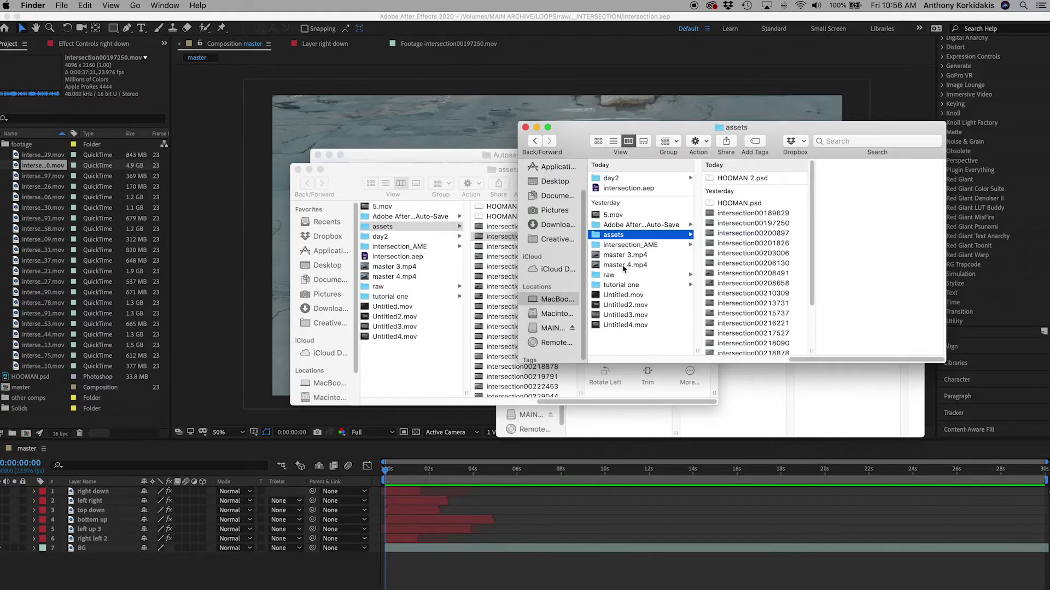
click(754, 203)
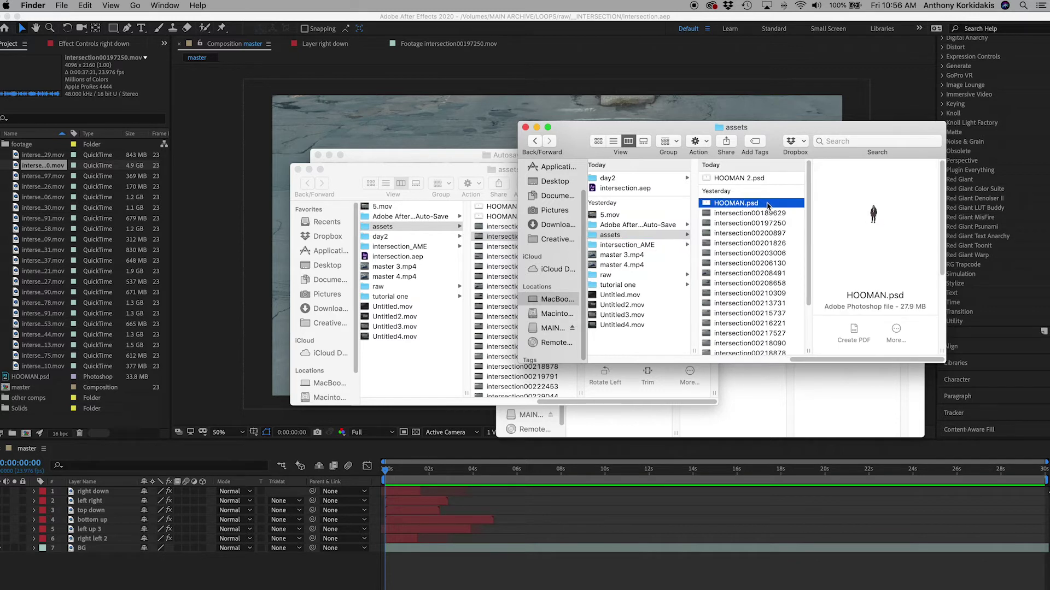
drag(768, 205, 607, 492)
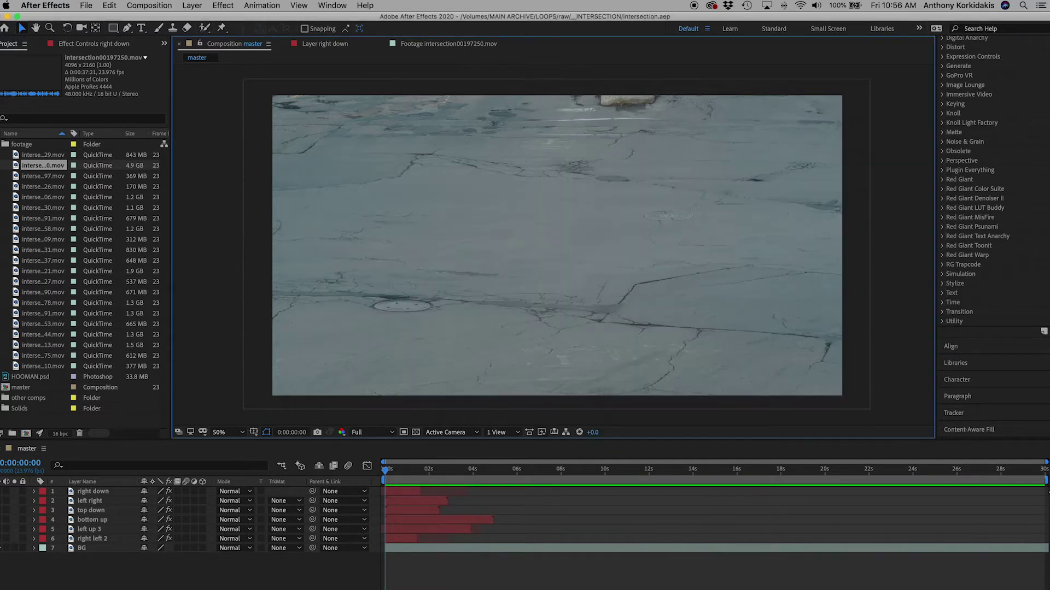
click(605, 409)
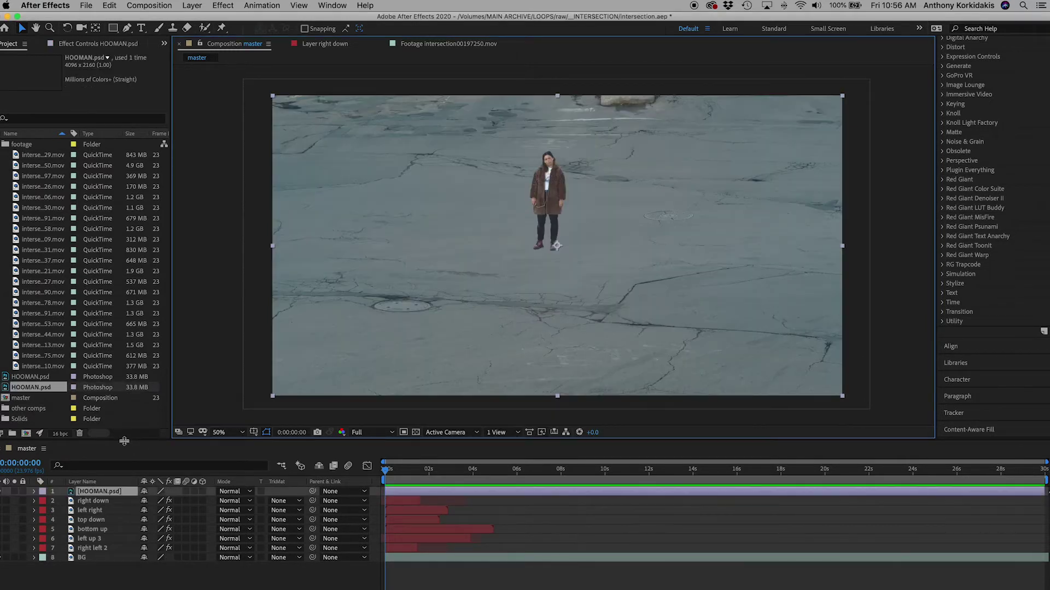
Compare the street with and without the woman by toggling the HOOMAN.psd layer's visibility repeatedly.
click(2, 492)
click(2, 491)
click(2, 491)
click(2, 492)
click(3, 491)
click(2, 491)
click(3, 491)
click(2, 492)
click(2, 492)
click(2, 491)
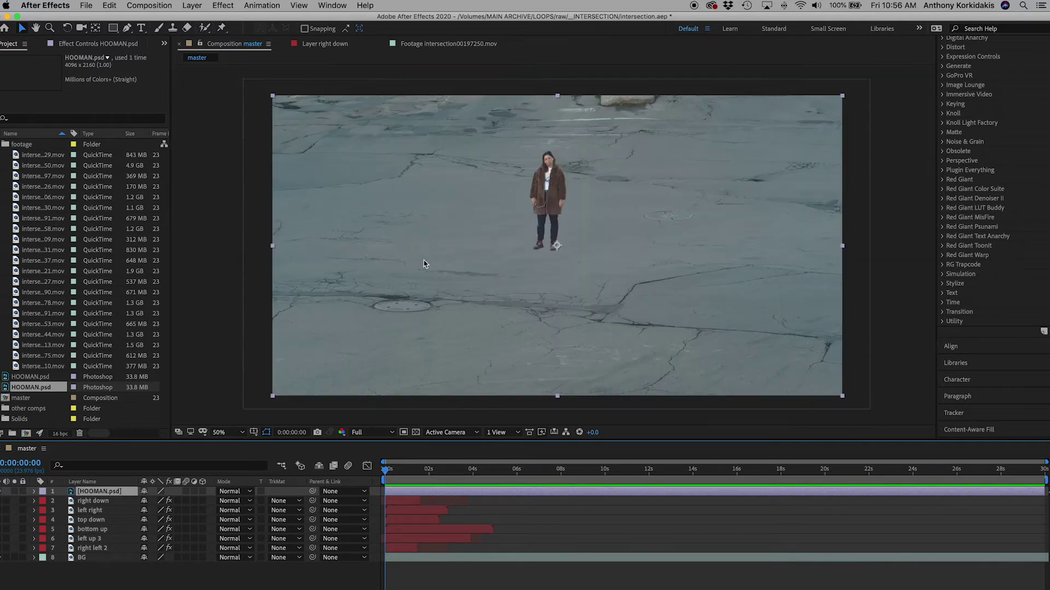
Try shifting the HOOMAN.psd layer a short way left across the pavement.
key(shift+Left)
key(shift+Left)
key(shift+Left)
key(shift+Left)
key(shift+Left)
key(shift+Left)
key(shift+Left)
key(shift+Left)
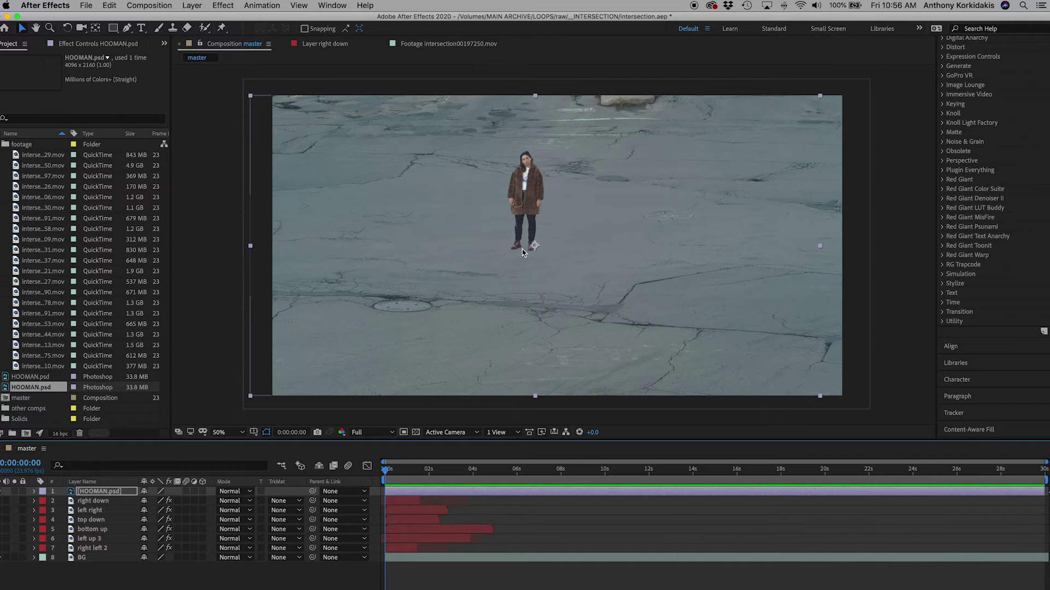
Reset the transform of the HOOMAN.psd layer and collapse its properties.
click(34, 491)
click(148, 501)
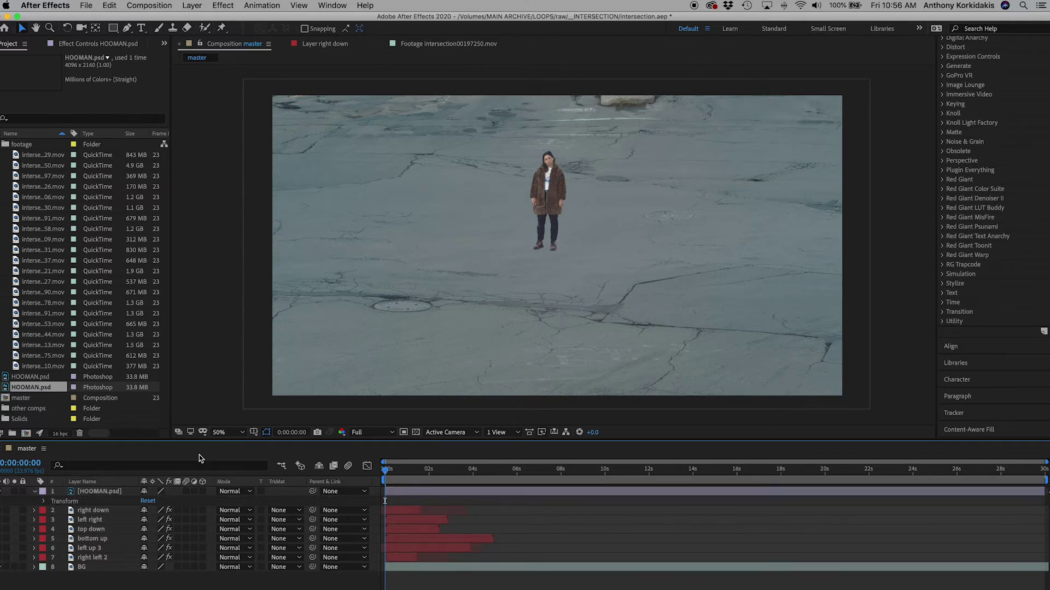
key(slash)
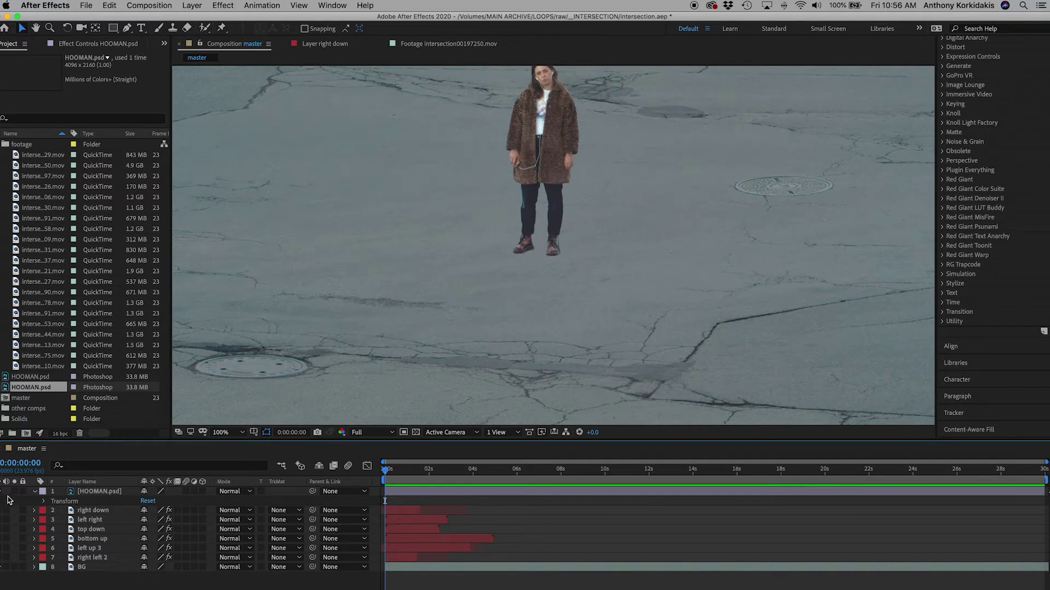
click(34, 492)
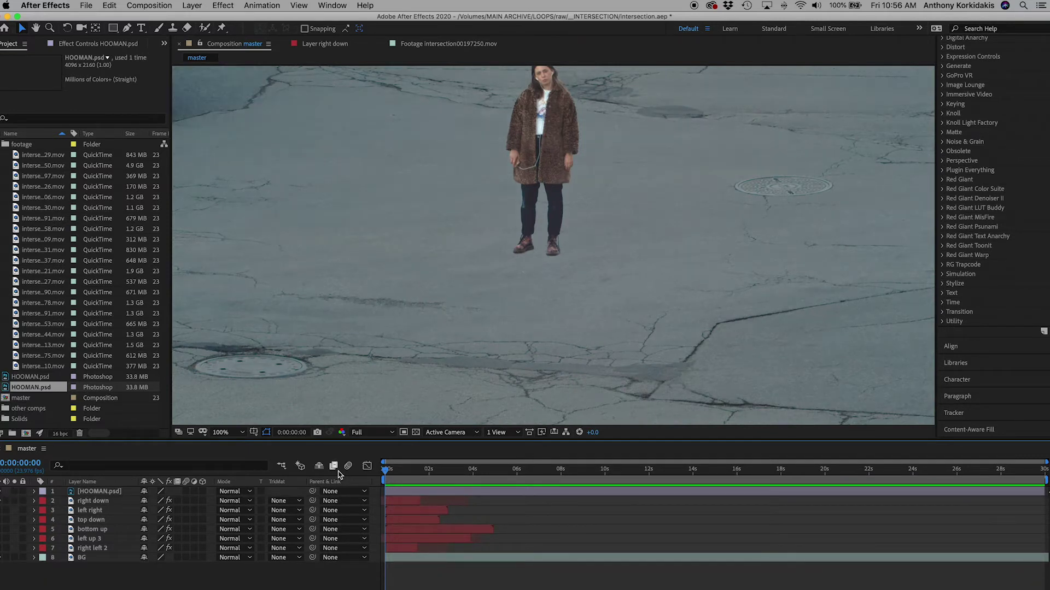
Check how the blue car passes the woman during the opening second, and hide the HOOMAN.psd layer at 0:00:00:14.
click(401, 481)
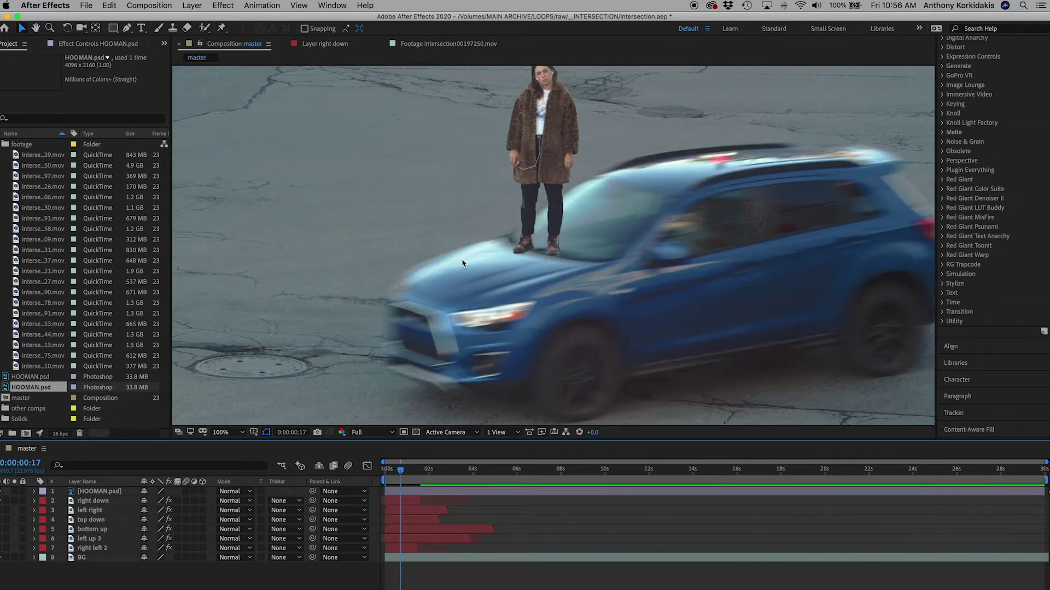
scroll(462, 262, down, 2)
drag(401, 470, 410, 470)
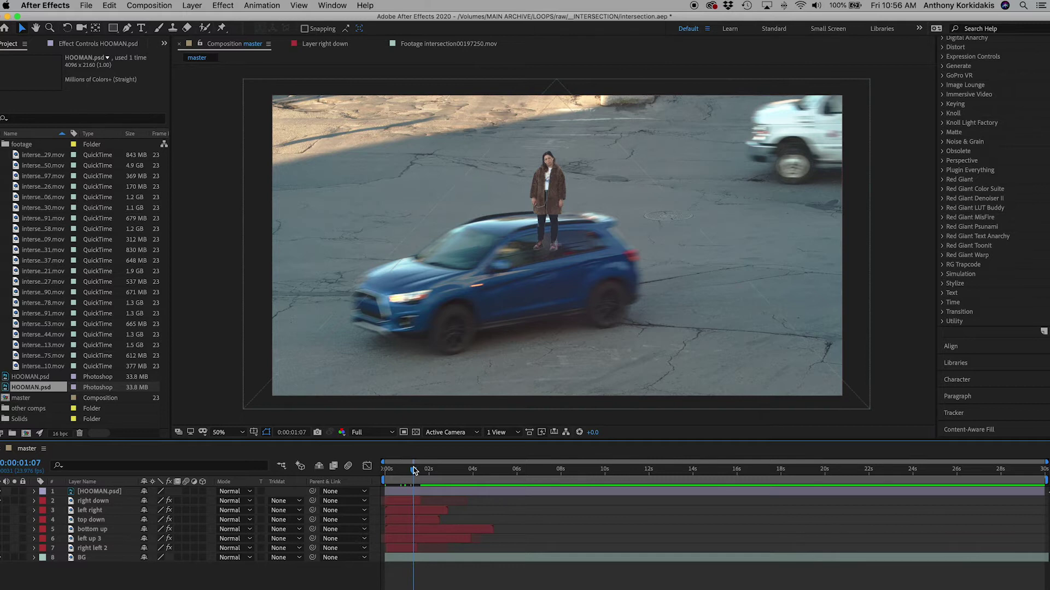
drag(410, 470, 398, 471)
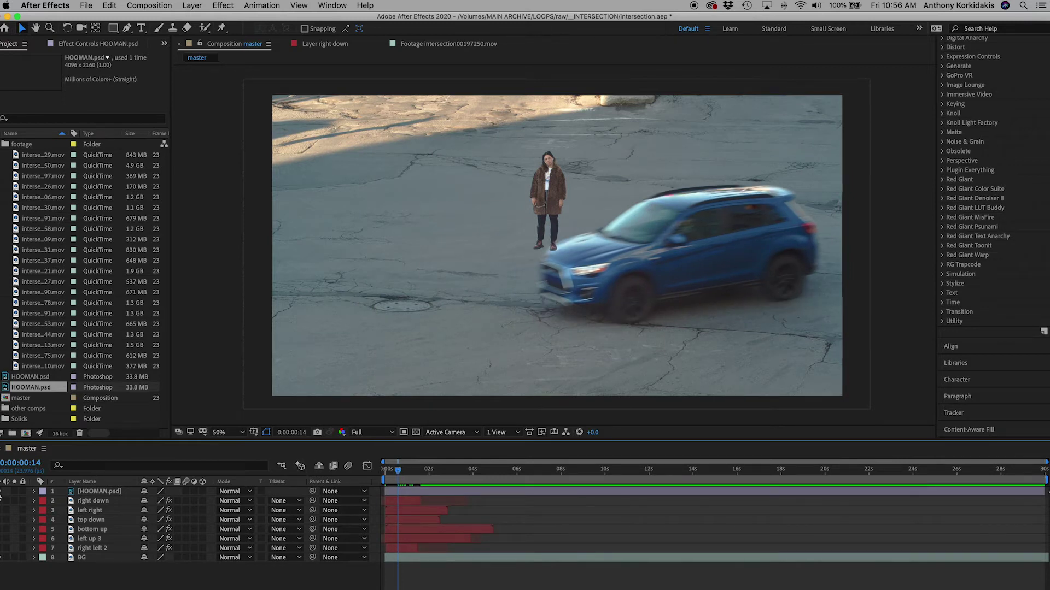
click(6, 492)
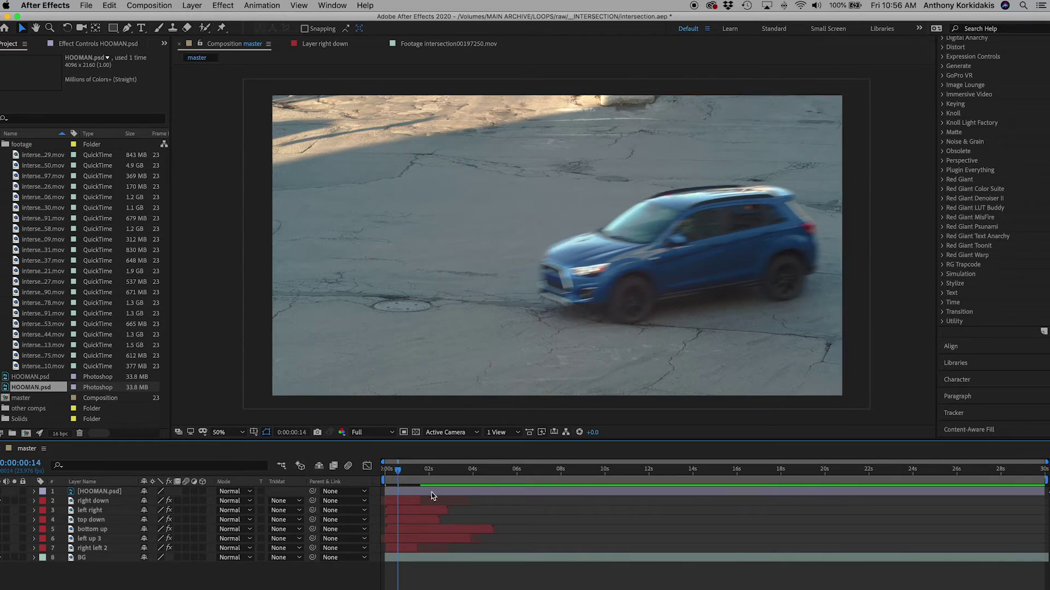
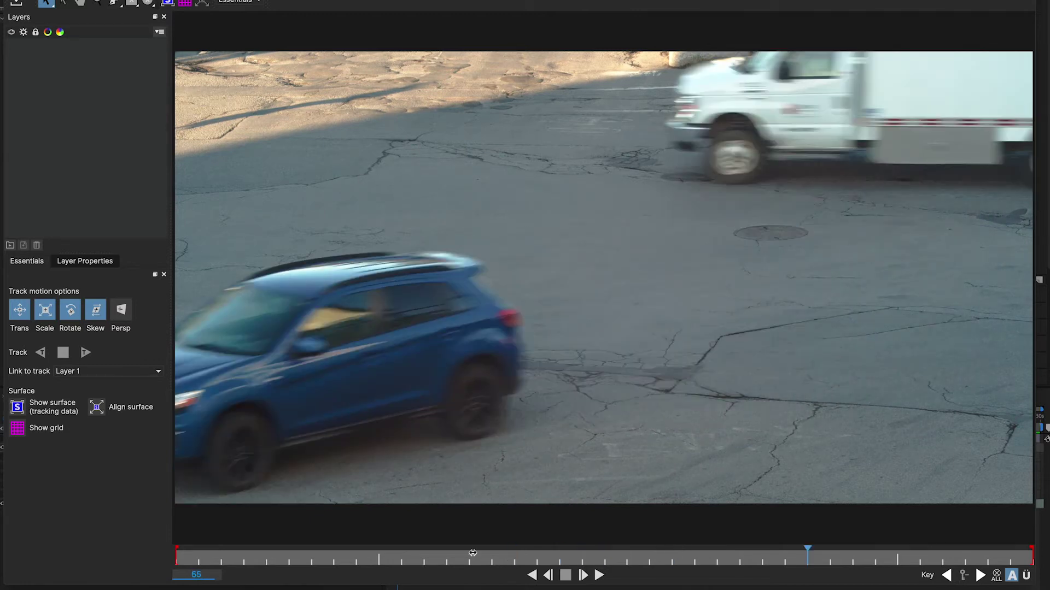
In Mocha, move to frame 54, where the whole blue car is in view.
drag(499, 552, 469, 553)
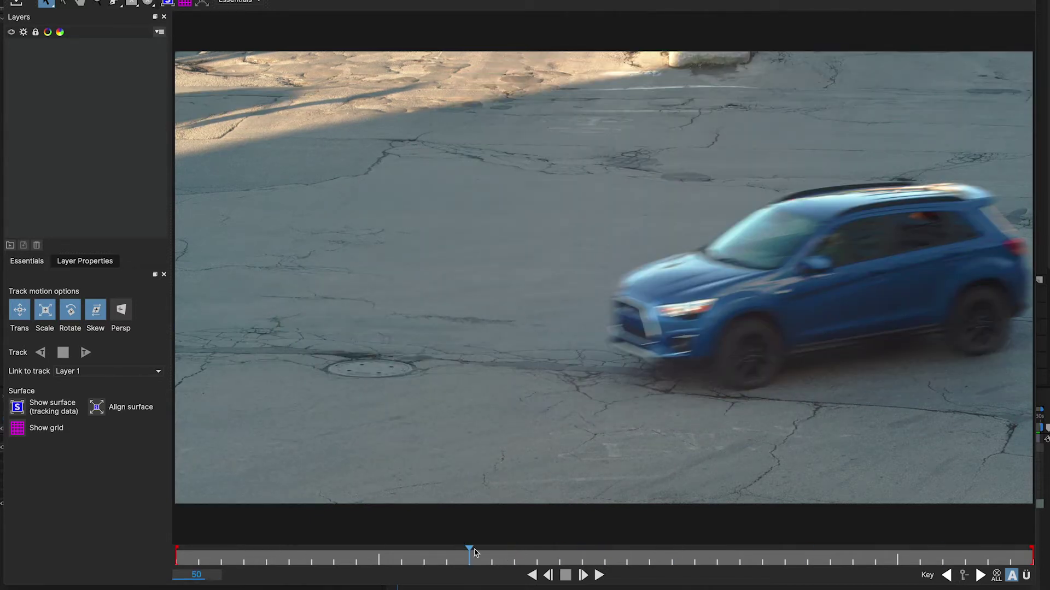
drag(469, 556, 440, 564)
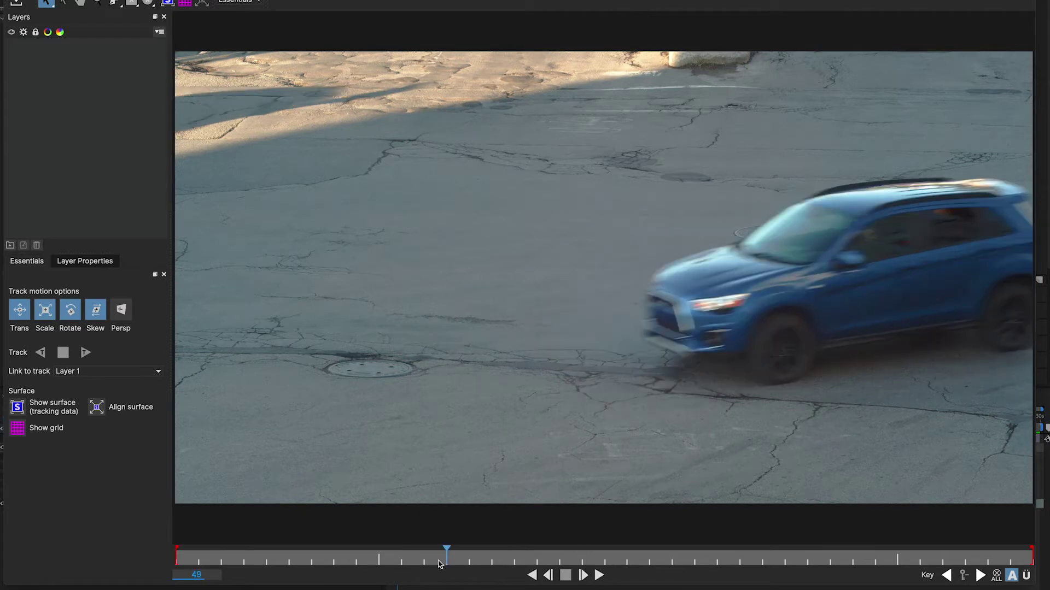
click(523, 553)
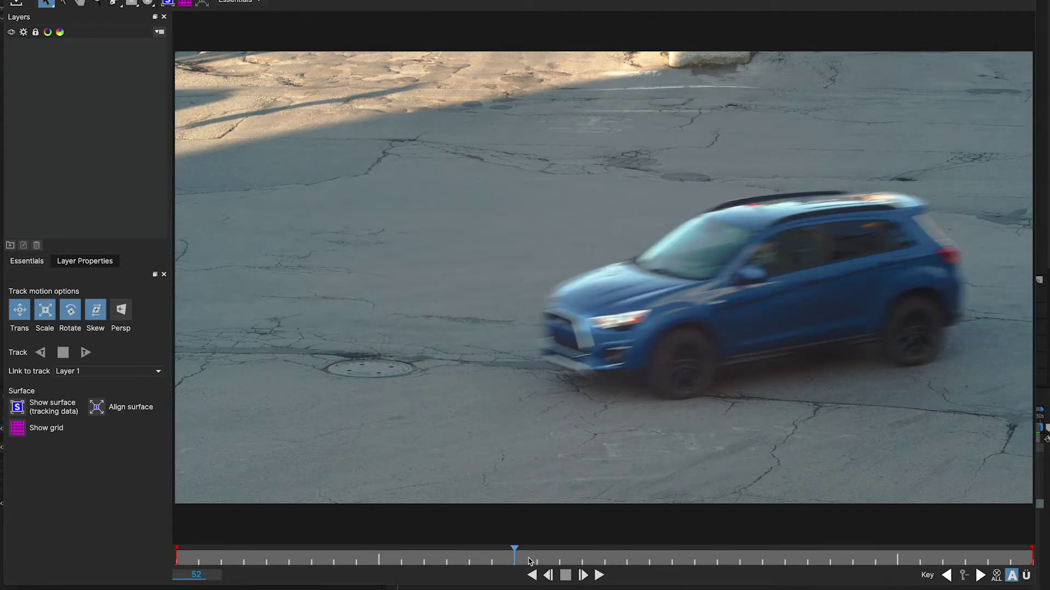
click(547, 557)
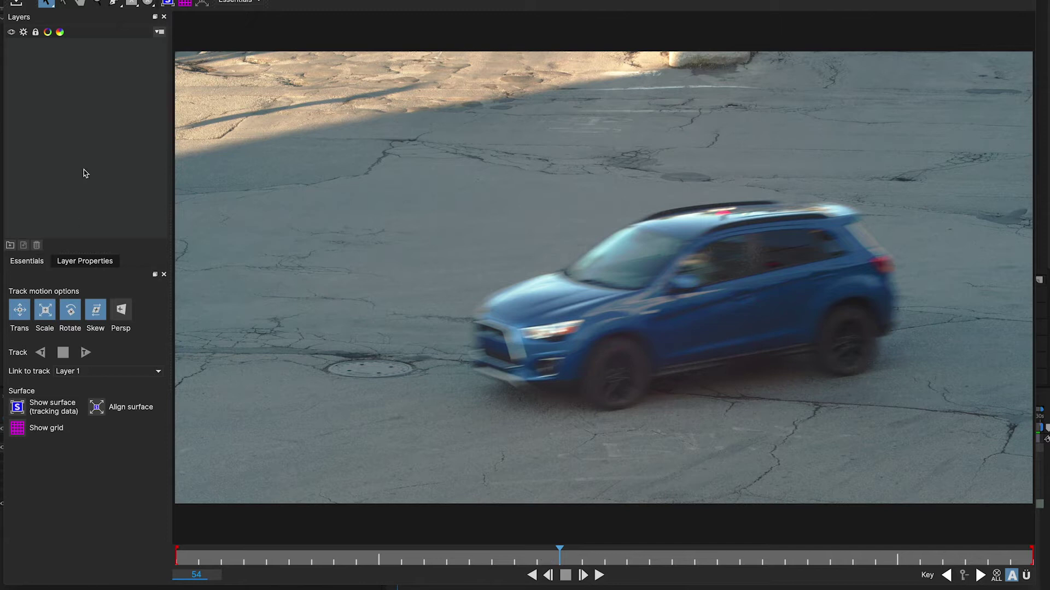
Start a spline at the base of the blue car's windshield and trace loosely over its roof and down its rear.
click(114, 2)
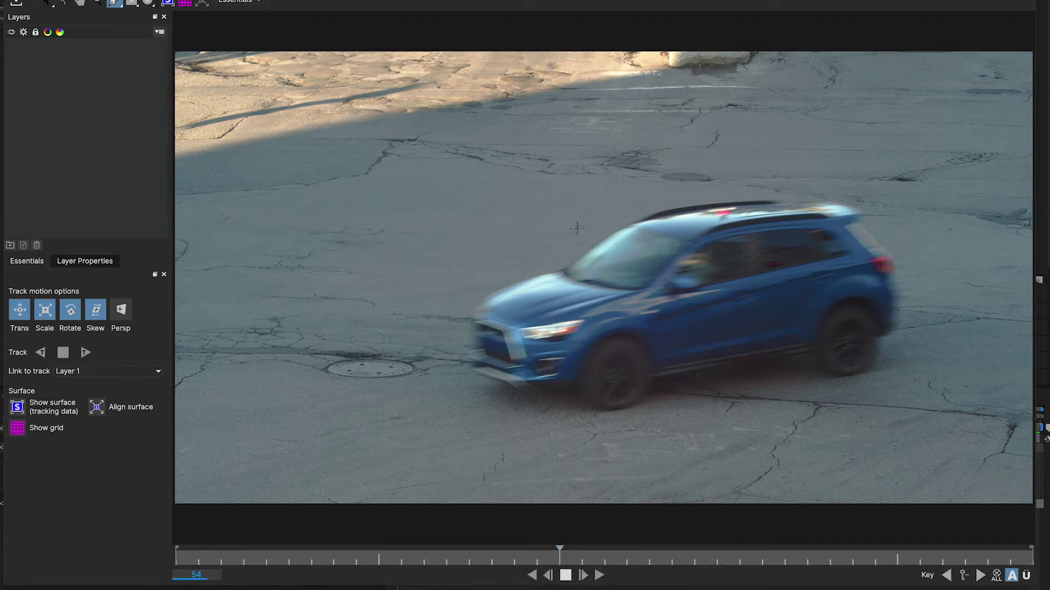
click(543, 275)
click(641, 212)
click(623, 223)
click(670, 203)
click(748, 195)
click(794, 197)
click(818, 196)
click(869, 212)
click(874, 222)
click(902, 254)
click(916, 296)
click(906, 333)
click(902, 350)
click(899, 376)
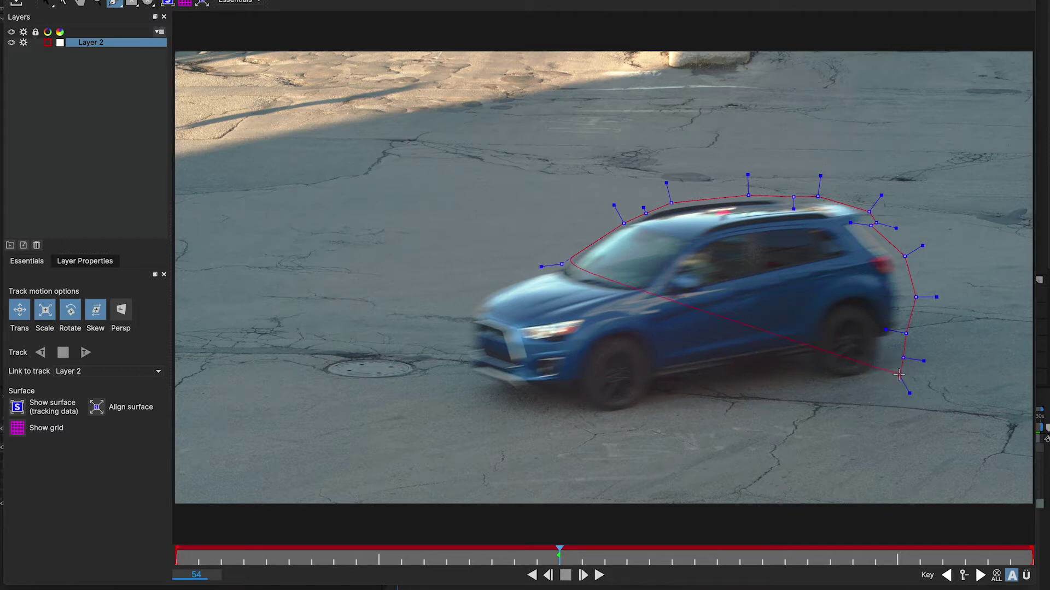
Continue the spline under the car's wheels and around its front bumper and hood, and close it around the whole car.
click(867, 381)
drag(867, 381, 859, 383)
click(815, 389)
click(779, 391)
drag(780, 391, 759, 398)
click(704, 404)
click(663, 412)
click(629, 418)
click(602, 420)
click(579, 424)
drag(579, 424, 558, 427)
click(513, 425)
click(481, 412)
drag(476, 411, 466, 402)
click(463, 377)
click(464, 363)
drag(464, 362, 466, 315)
click(467, 319)
click(484, 290)
click(524, 277)
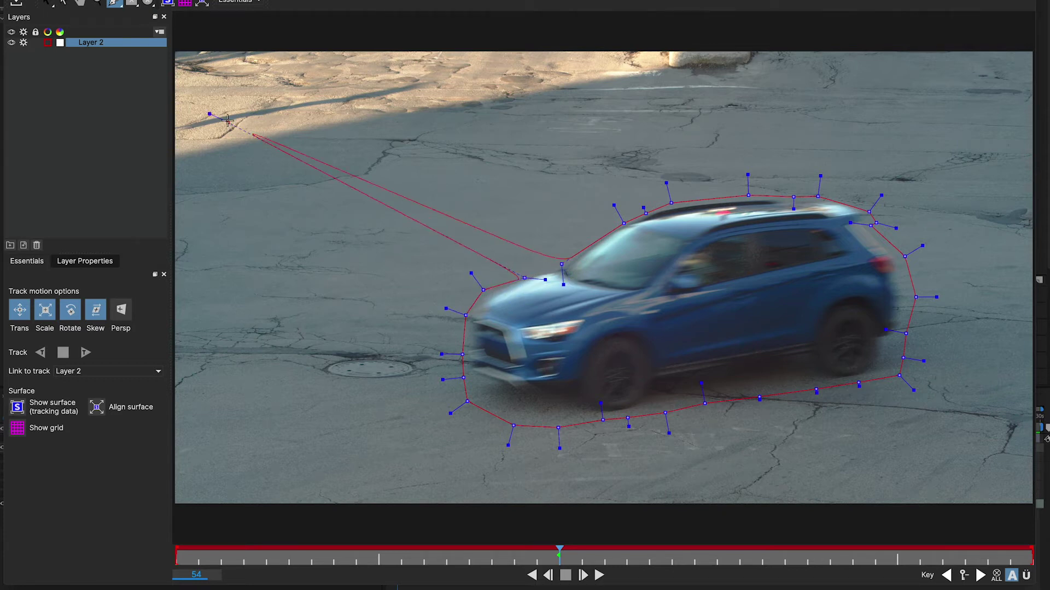
right_click(218, 107)
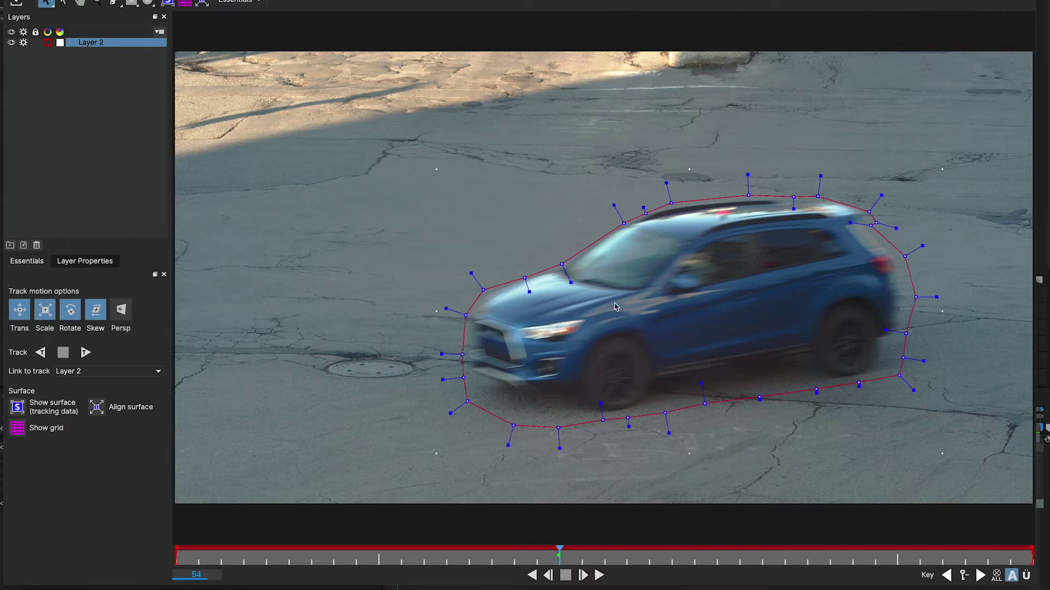
Track Layer 2 backward from frame 54 as the car leaves the frame, and dismiss the tracking dialogs.
click(463, 356)
click(42, 355)
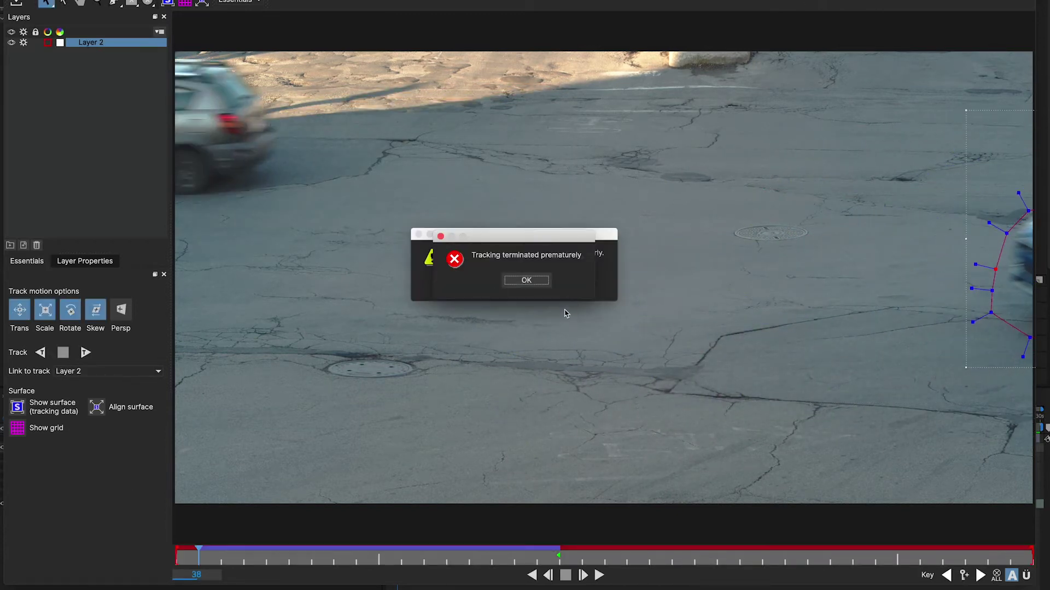
click(545, 284)
click(545, 288)
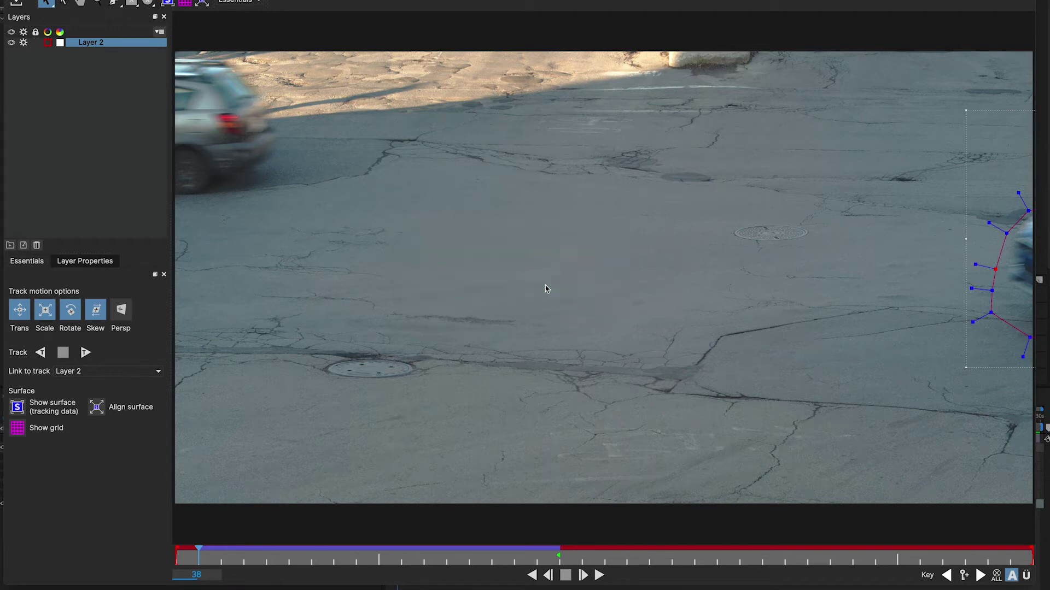
Track Layer 2 forward from frame 54 to frame 75 and go back to the keyframe at frame 54.
drag(197, 557, 561, 569)
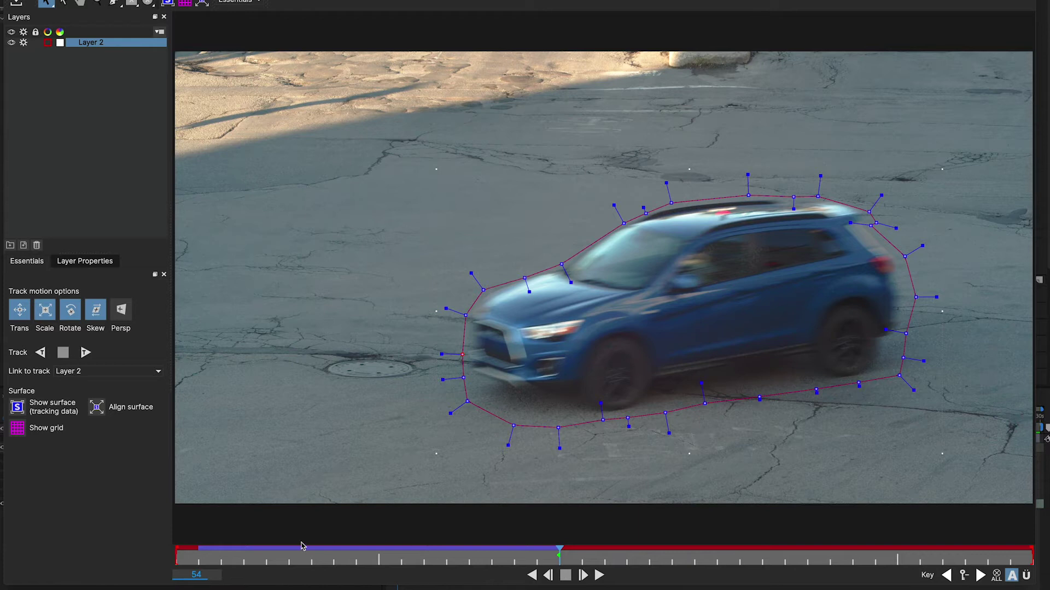
click(85, 352)
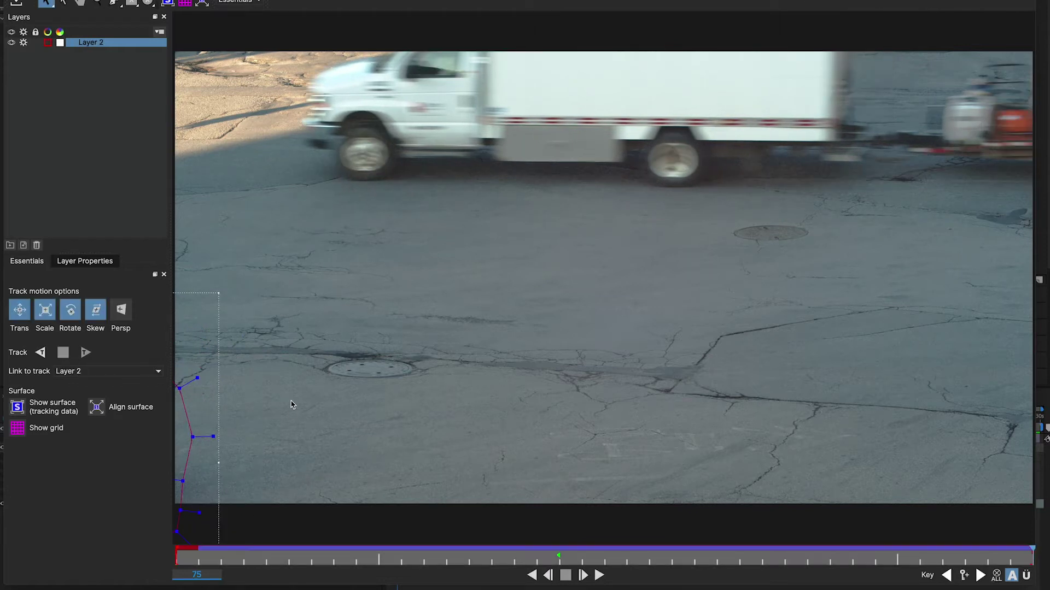
click(946, 576)
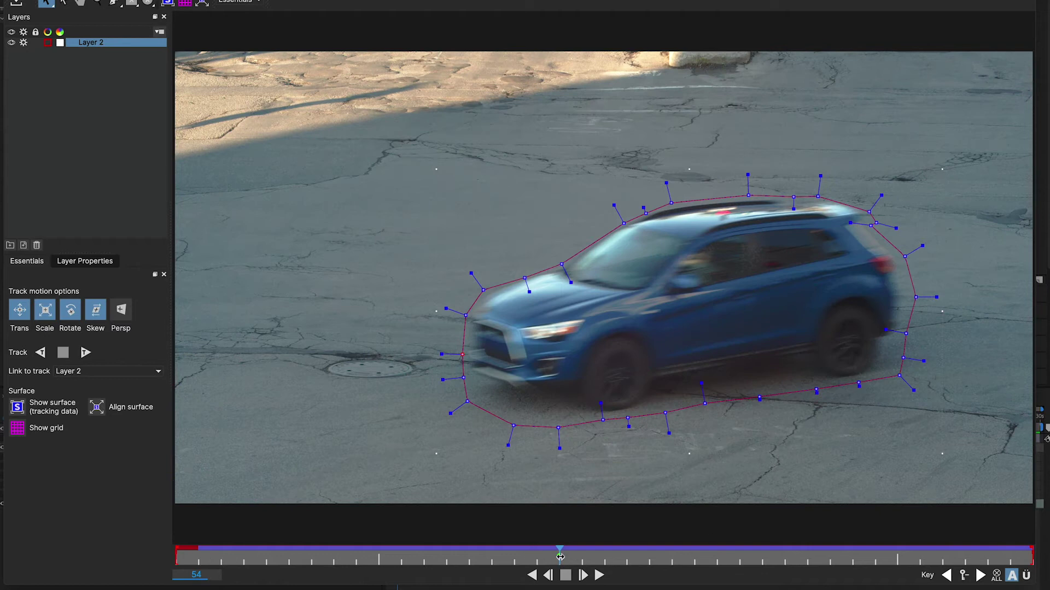
Review how the tracked spline follows the blue car through the clip and return to the frame 54 keyframe.
drag(498, 556, 959, 544)
drag(823, 551, 557, 563)
click(946, 575)
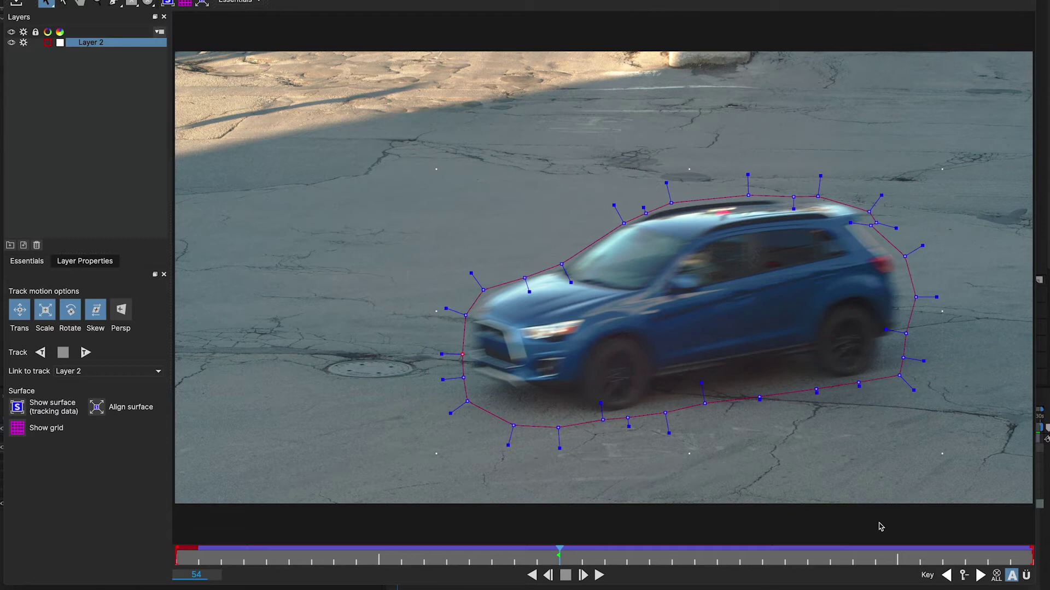
At frame 54, pull the spline points in tight against the car's hood, windshield and front roof edge.
key(z)
click(650, 327)
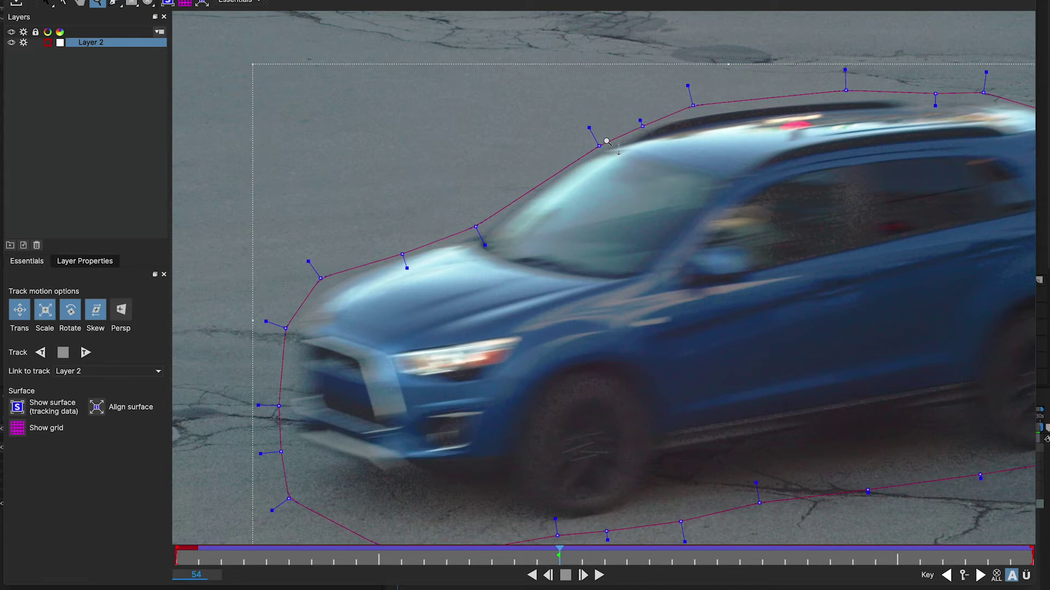
key(s)
key(Left)
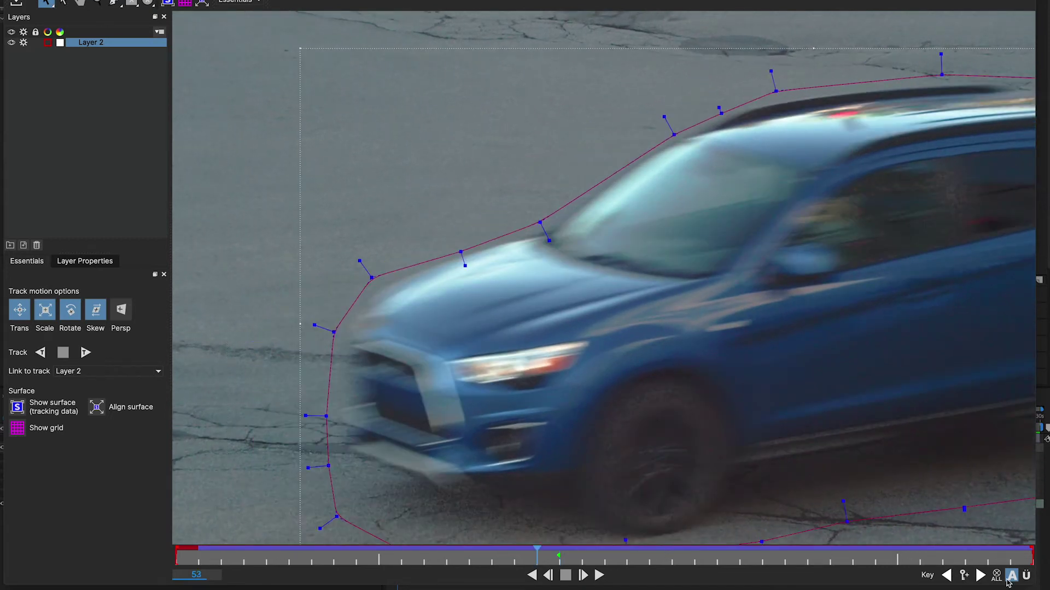
key(Right)
drag(466, 233, 469, 245)
drag(593, 130, 590, 139)
drag(648, 124, 643, 136)
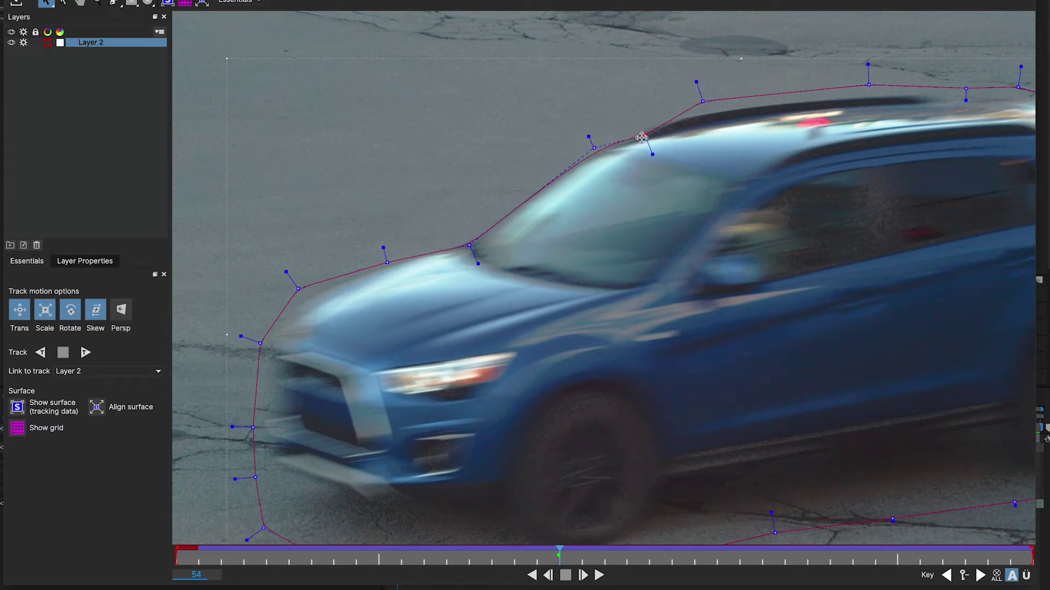
Tighten the spline points along the car's roof rail and toward the rear spoiler.
drag(702, 101, 678, 119)
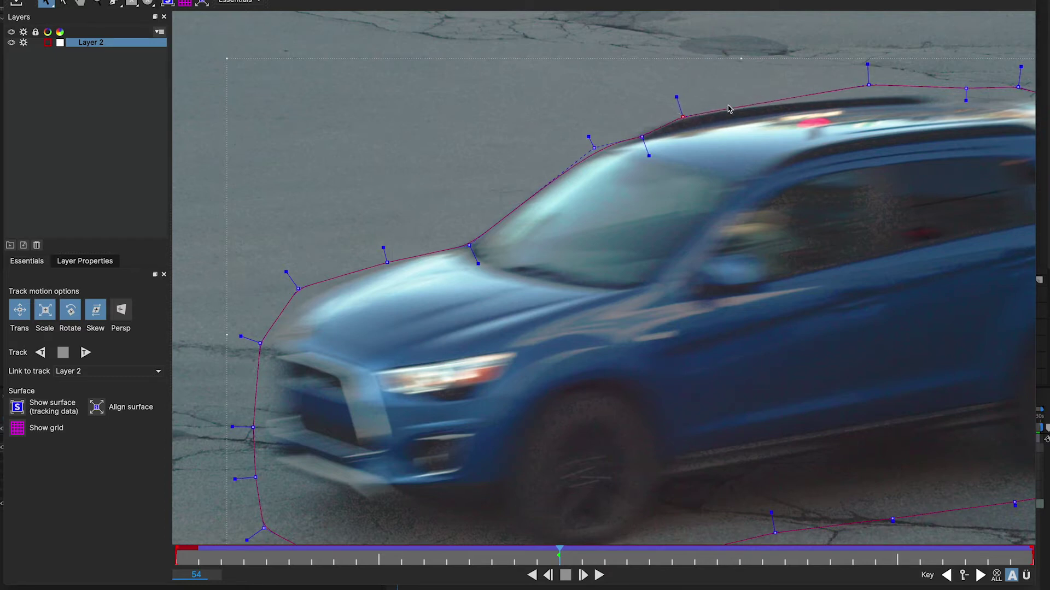
drag(869, 85, 835, 88)
drag(966, 88, 686, 108)
key(x)
key(s)
drag(800, 86, 749, 97)
drag(910, 117, 862, 97)
Add spline points along the rear of the roof and fit the outline closely around the spoiler.
click(64, 2)
click(797, 100)
drag(793, 101, 792, 78)
drag(917, 139, 899, 111)
click(899, 111)
click(901, 137)
drag(913, 148, 888, 138)
Fit the spline to the car's back edge from the tail light down past the rear bumper, adding a point beside the tail light.
drag(990, 219, 967, 222)
click(1008, 302)
drag(997, 301, 973, 250)
drag(991, 387, 968, 353)
drag(984, 433, 969, 426)
key(x)
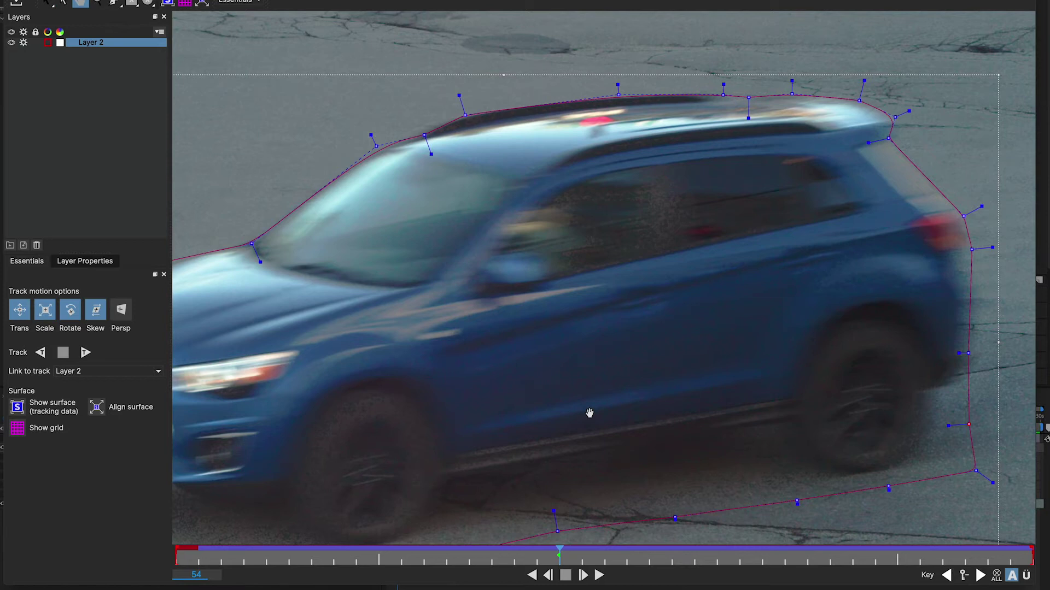
Fit the frame 54 spline points around the front of the hood, grille and front bumper, including the corner below the bumper.
drag(589, 415, 879, 375)
drag(365, 229, 377, 252)
drag(464, 225, 464, 229)
drag(341, 306, 352, 304)
drag(339, 386, 347, 388)
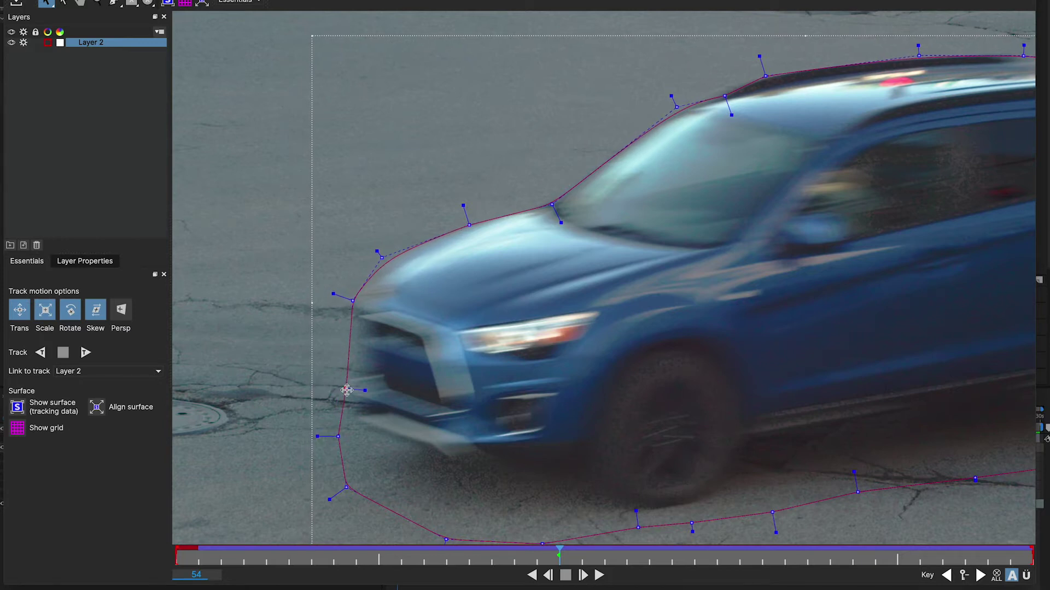
drag(339, 436, 353, 443)
drag(347, 488, 381, 493)
Nudge the spline points at the hood's front edge and beside the front bumper closer to the car.
key(z)
drag(431, 432, 451, 567)
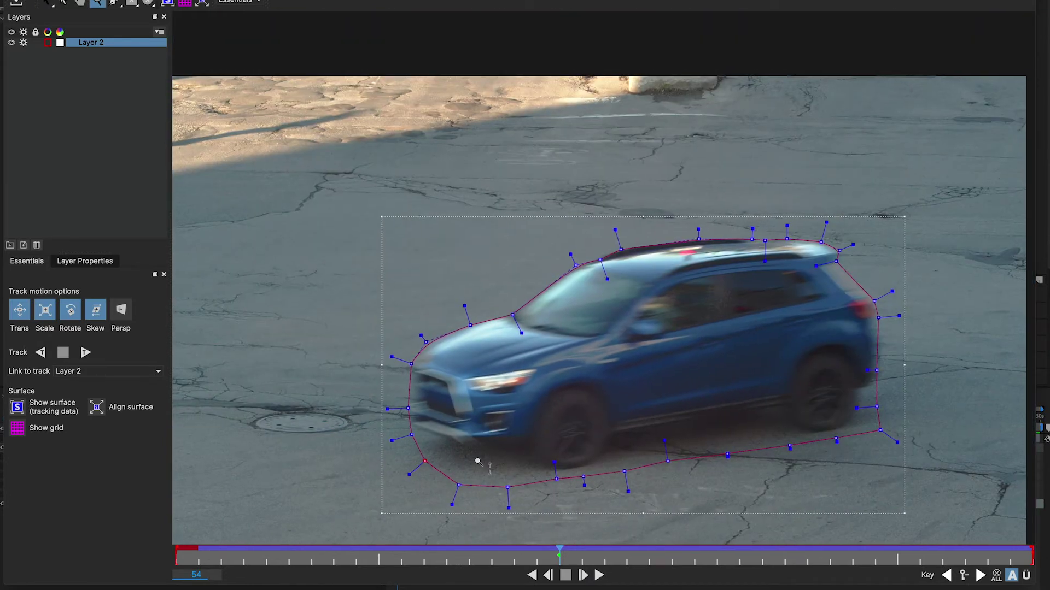
drag(442, 393, 415, 187)
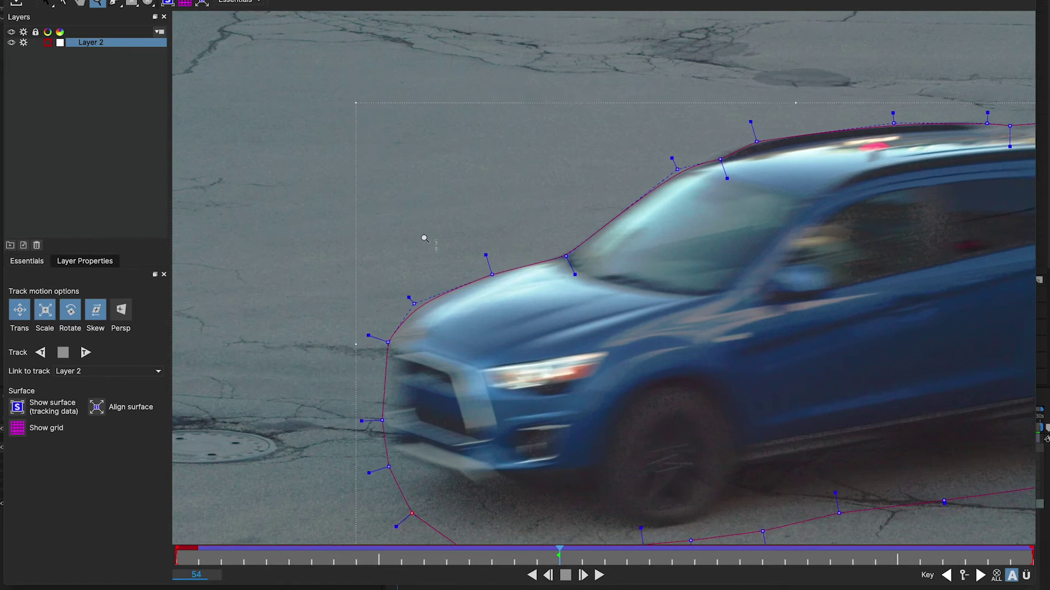
click(448, 348)
key(s)
drag(395, 284, 402, 290)
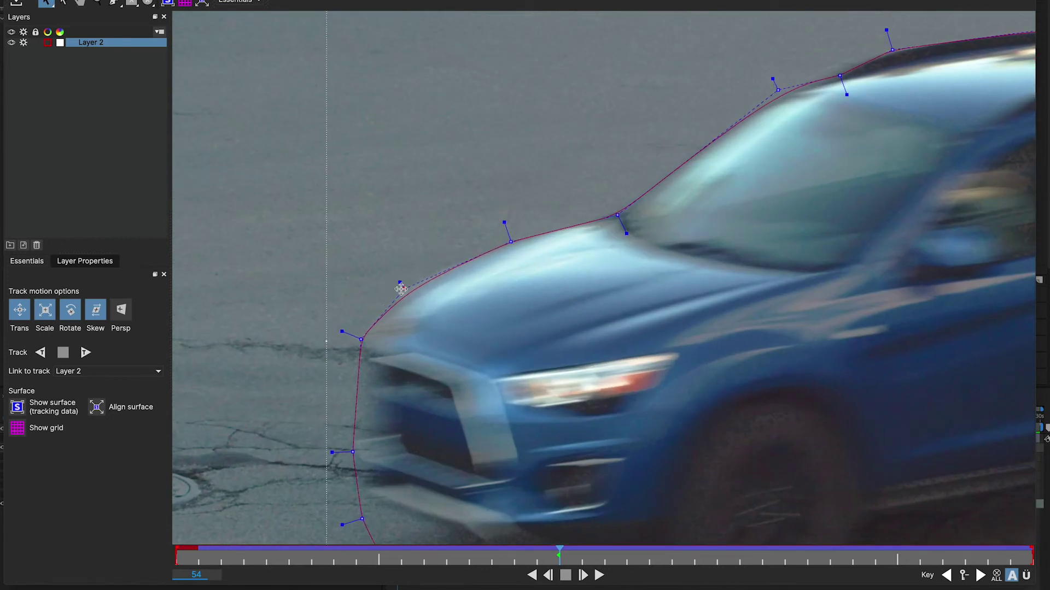
drag(353, 452, 356, 452)
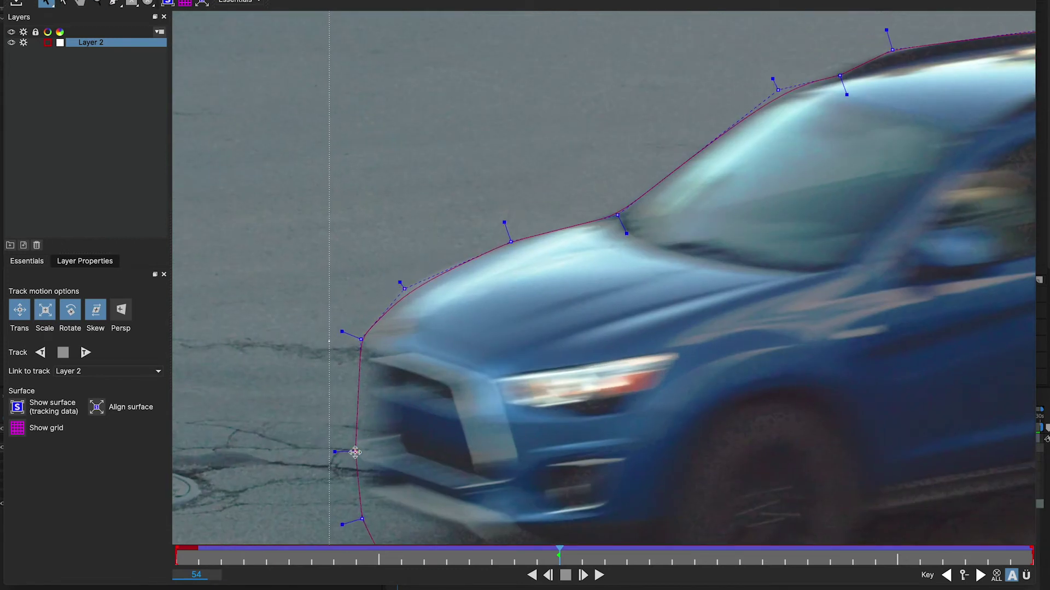
Compare the tracked outline at frame 49 with keyframe 54 and inspect the spline around the whole car.
key(z)
scroll(433, 416, down, 4)
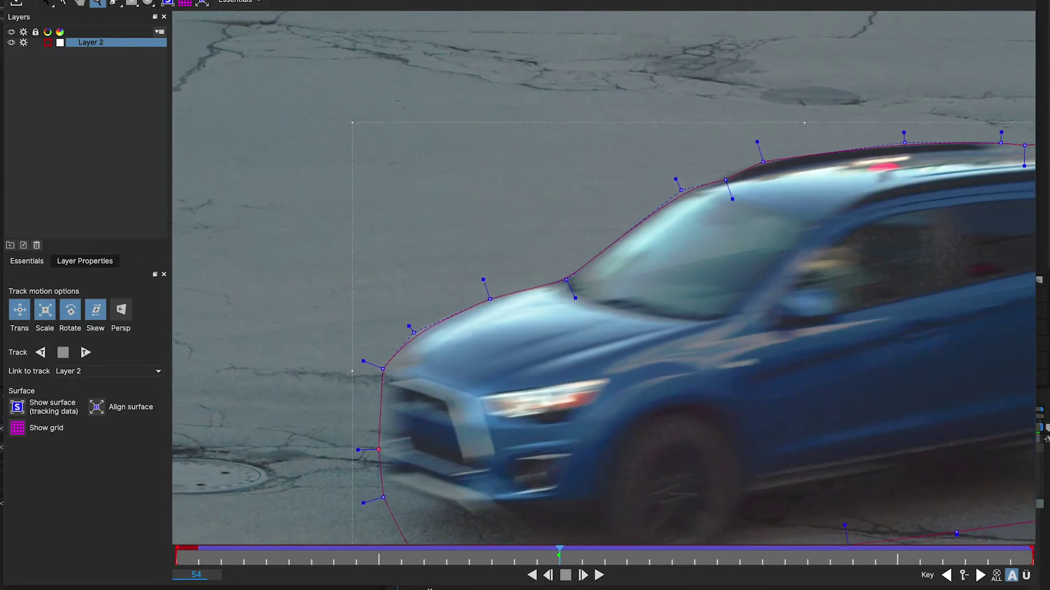
click(434, 547)
key(s)
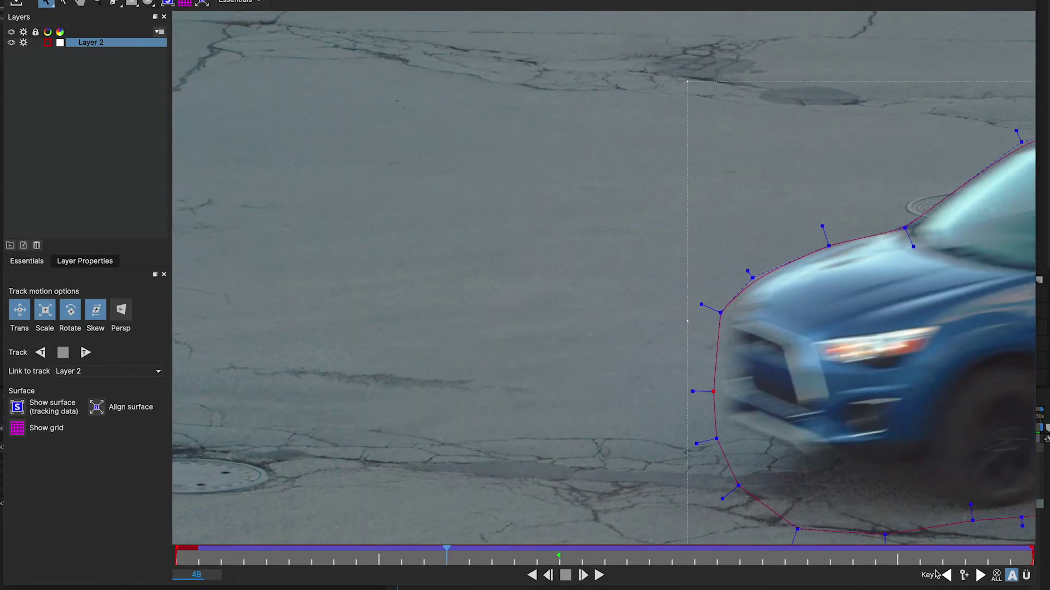
click(980, 575)
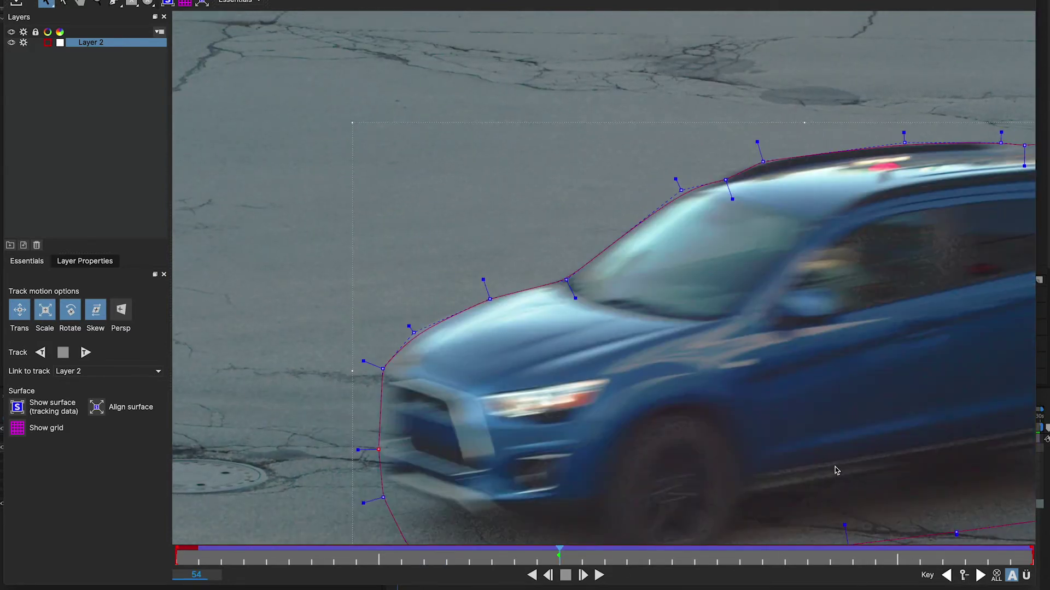
key(z)
scroll(820, 403, down, 5)
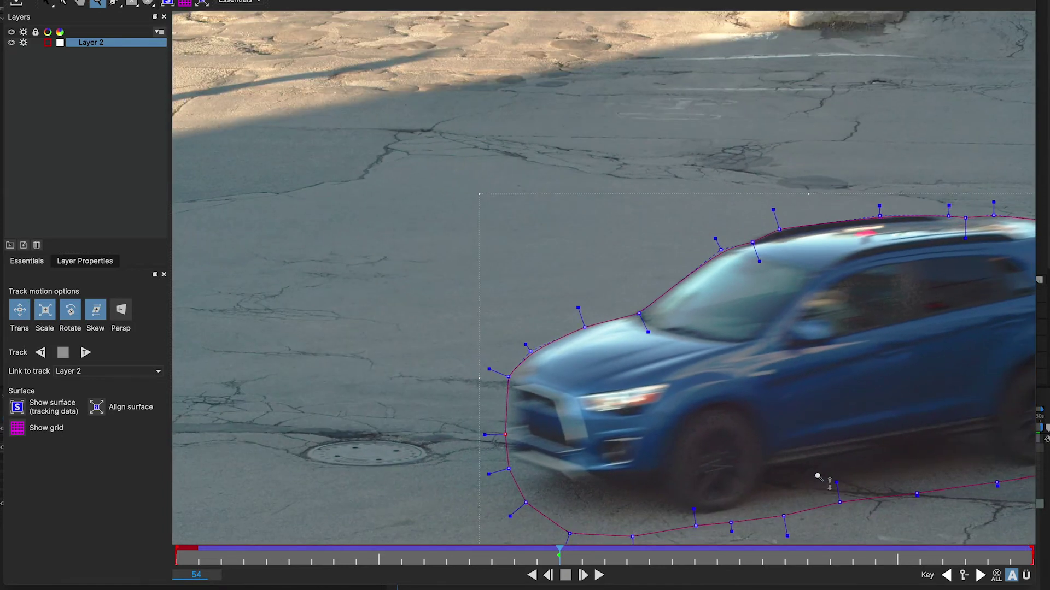
scroll(817, 490, right, 10)
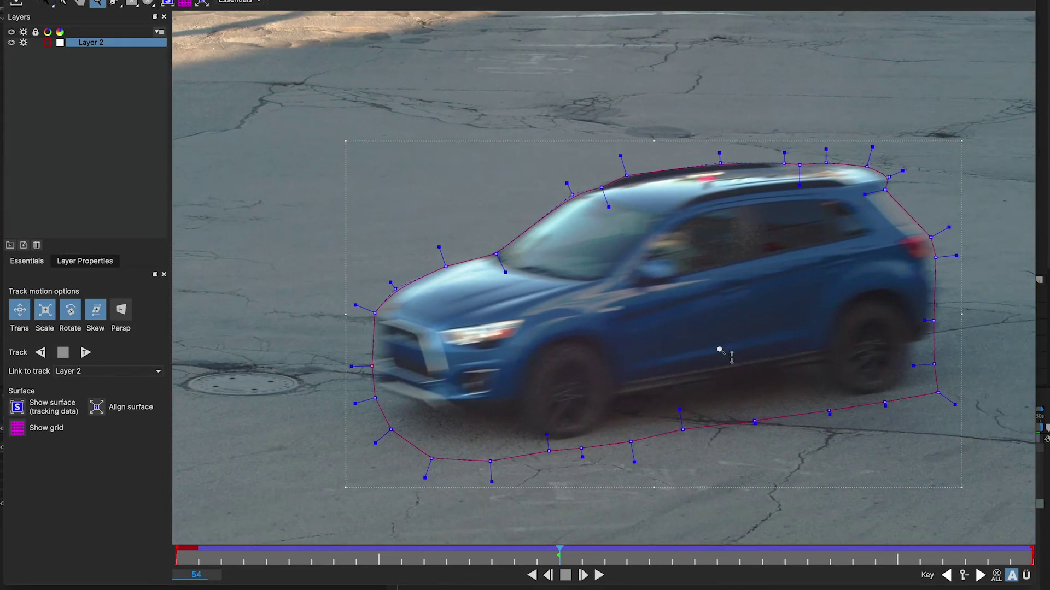
scroll(705, 382, down, 2)
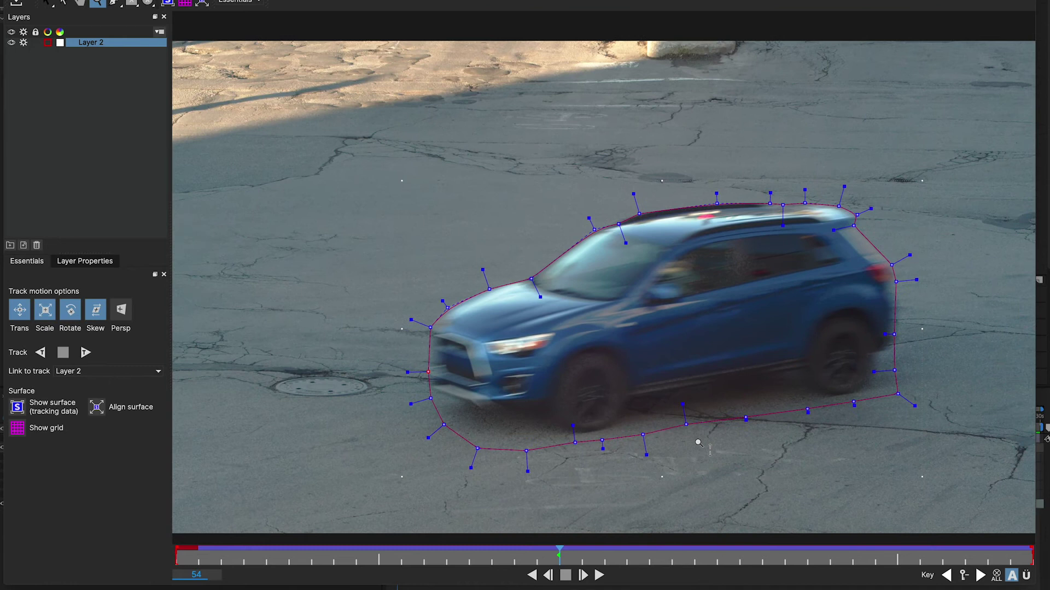
key(s)
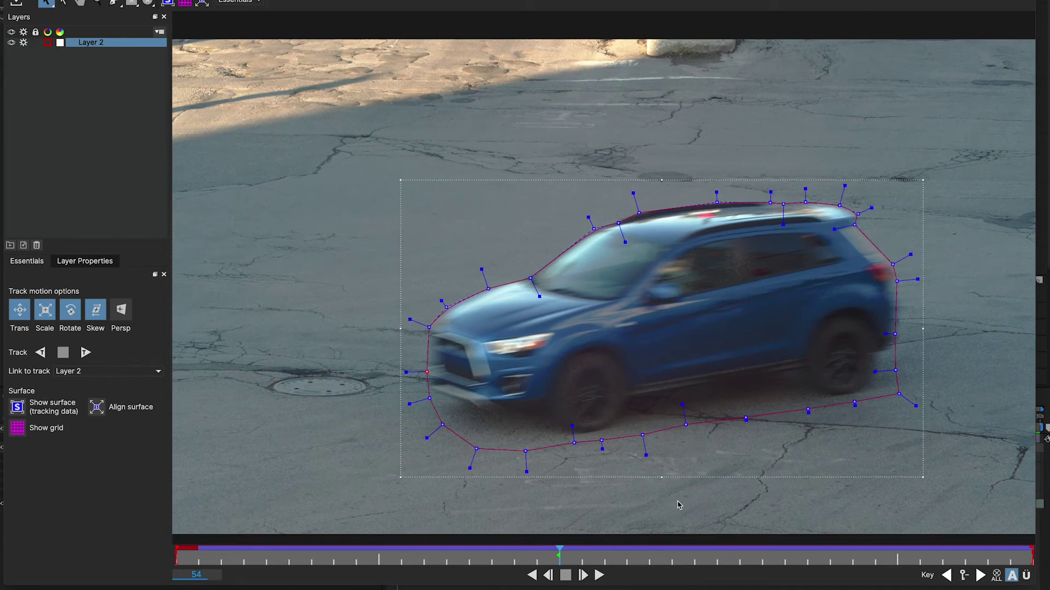
At frame 38, tighten the front spline points around the car's nose and bumper where it enters the footage.
drag(568, 553, 190, 557)
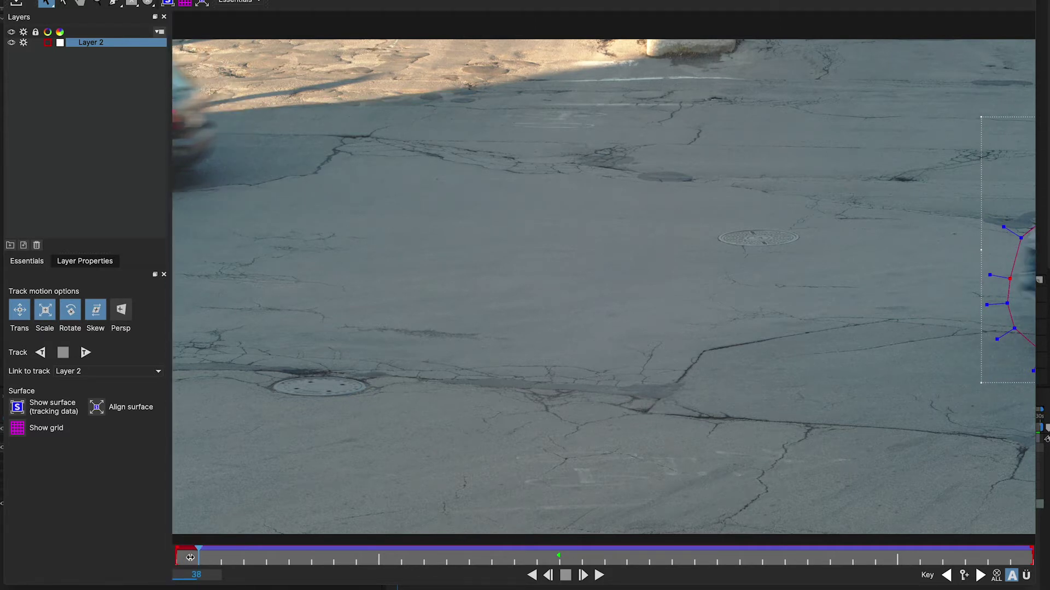
key(z)
drag(912, 323, 911, 100)
key(x)
drag(935, 220, 481, 265)
key(s)
drag(698, 271, 704, 270)
drag(717, 199, 722, 196)
drag(693, 315, 698, 315)
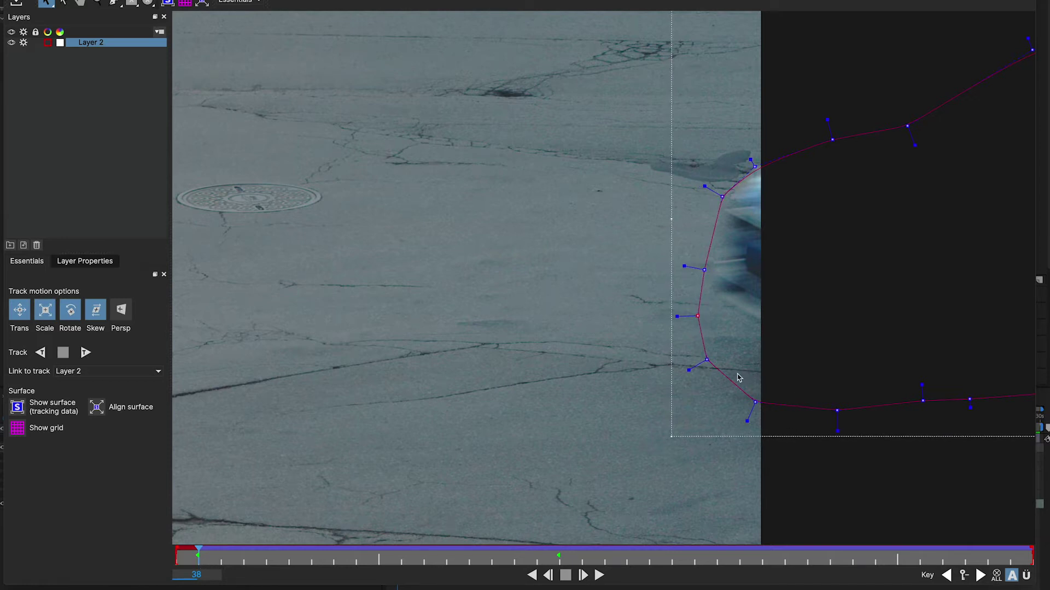
At frame 37, move the whole spline to the right, out of the footage.
click(548, 575)
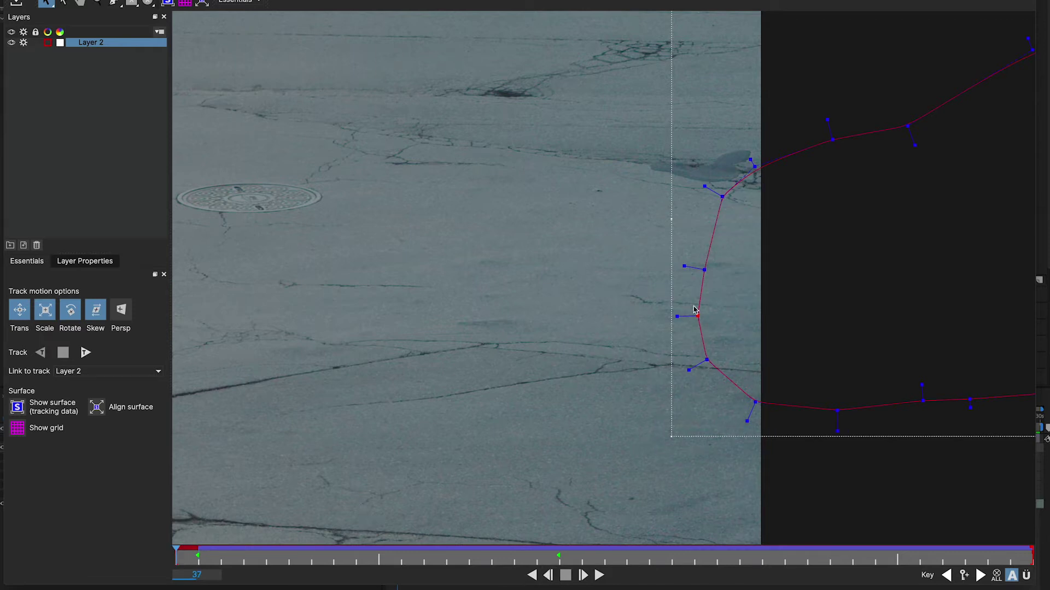
drag(705, 271, 785, 267)
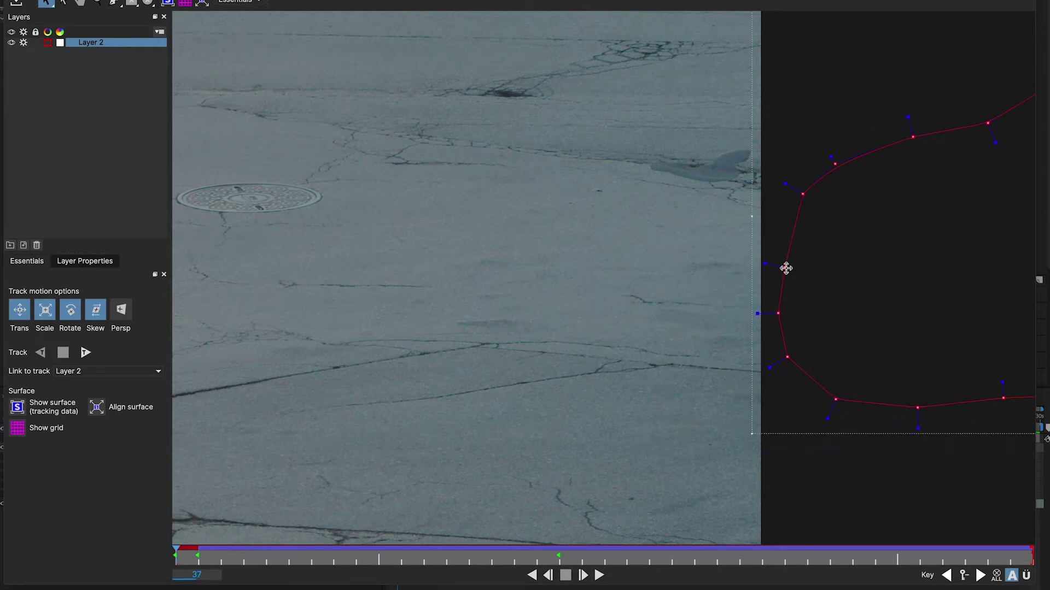
click(583, 575)
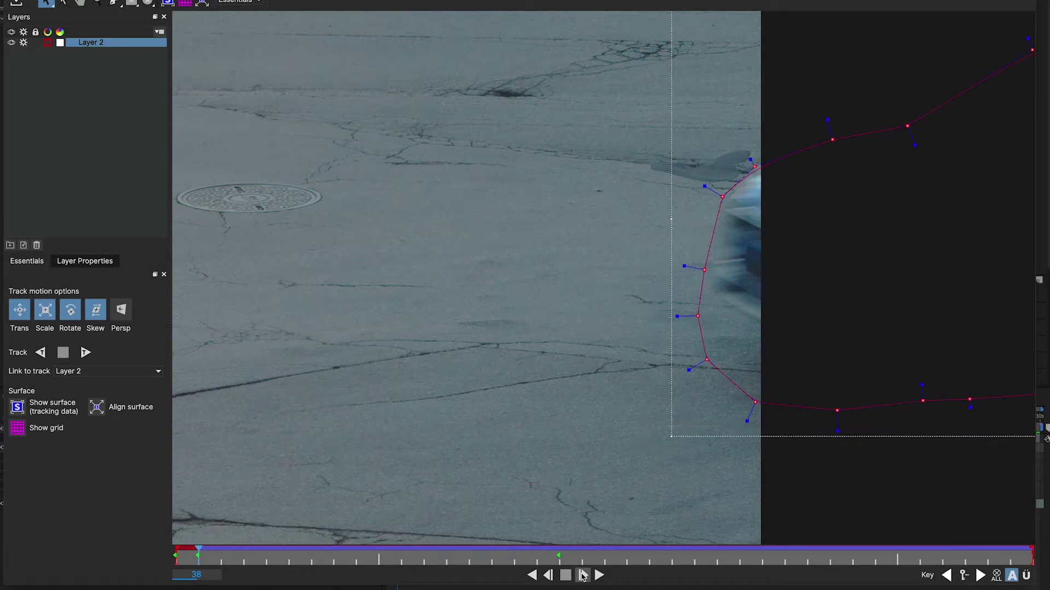
Examine how well the outline follows the car from frame 38 through frame 53.
click(583, 576)
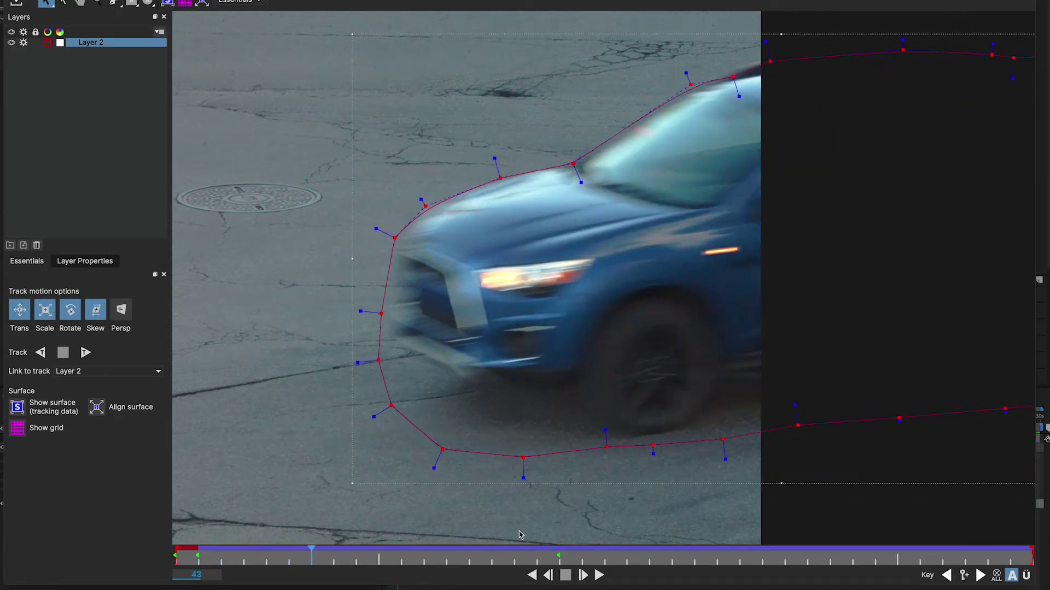
drag(324, 557, 543, 564)
key(x)
drag(552, 262, 825, 271)
key(z)
click(785, 238)
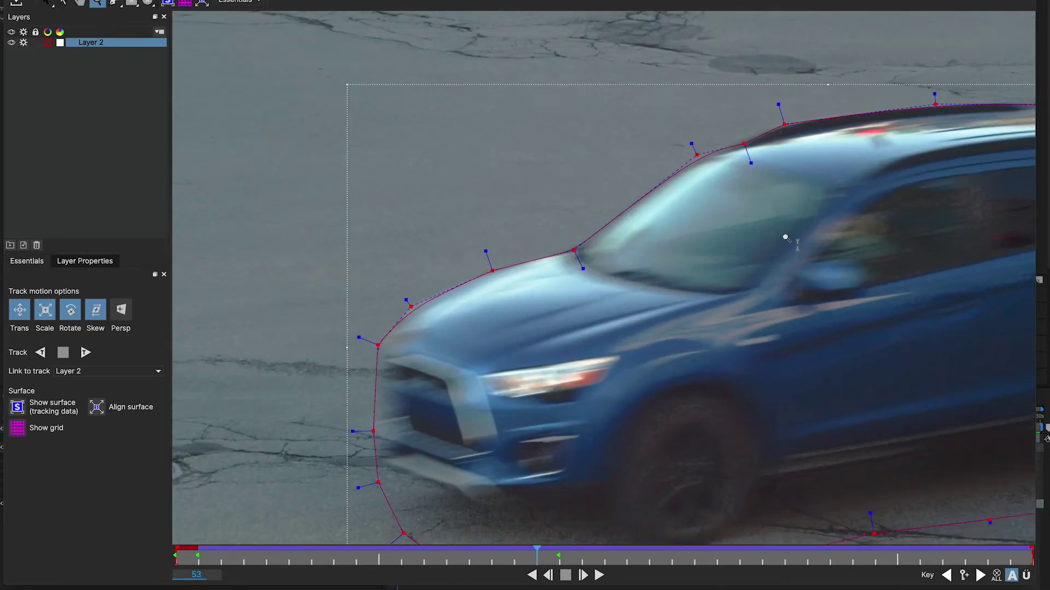
drag(785, 237, 788, 398)
At frame 62, raise the spline point where the windshield meets the roof to clear the roof rail.
drag(538, 556, 741, 562)
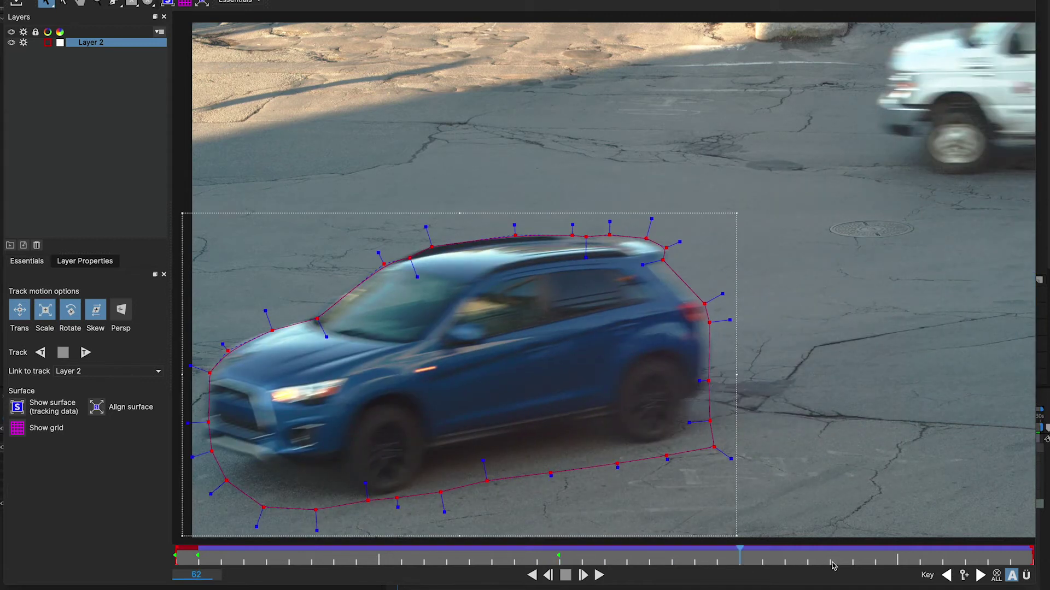
key(z)
drag(340, 264, 419, 244)
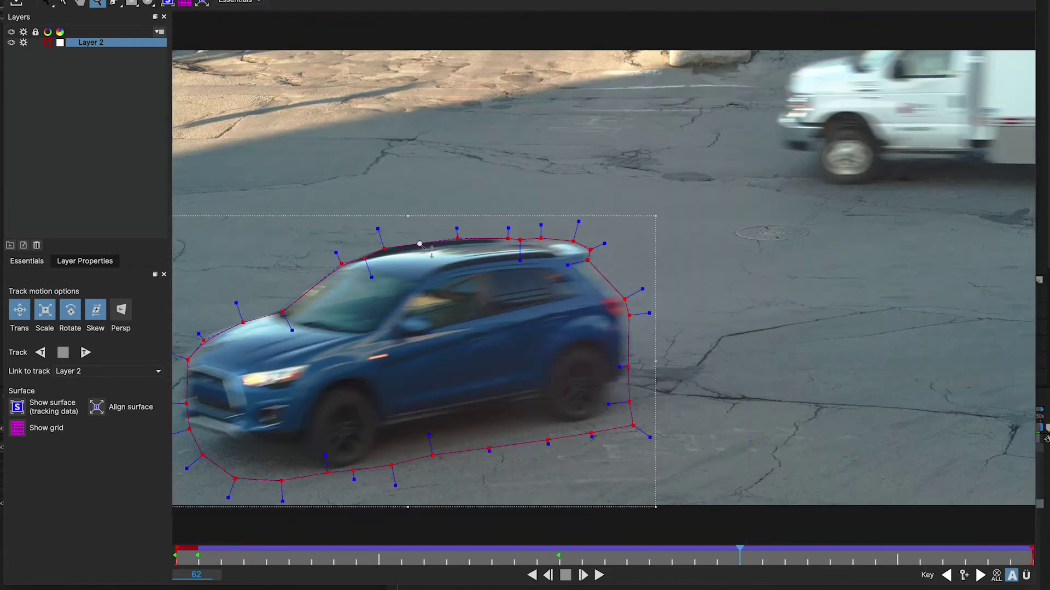
key(z)
drag(389, 284, 328, 186)
click(48, 4)
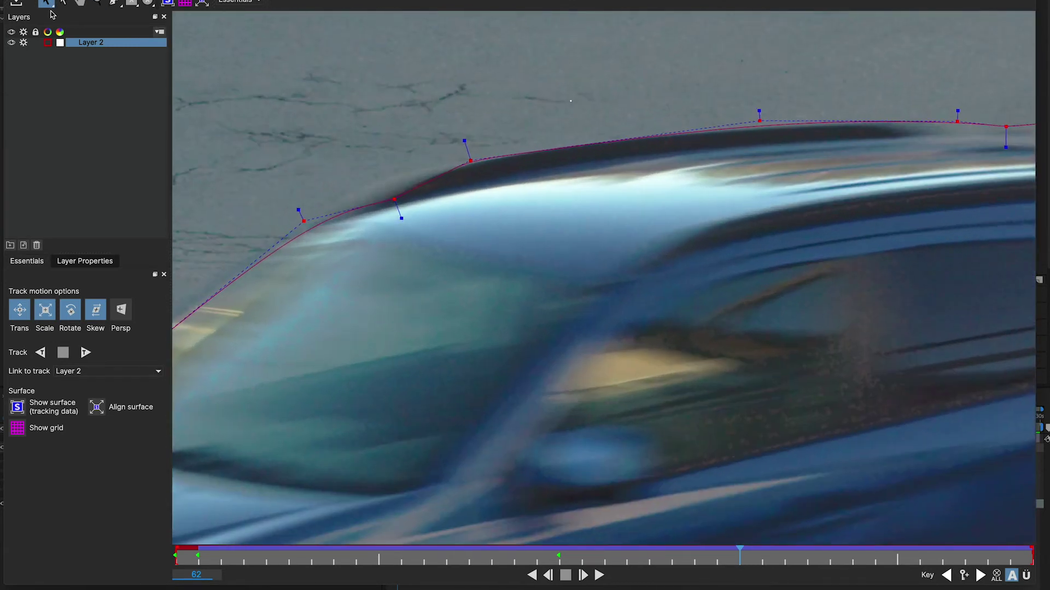
drag(392, 200, 372, 168)
key(ctrl+z)
click(381, 161)
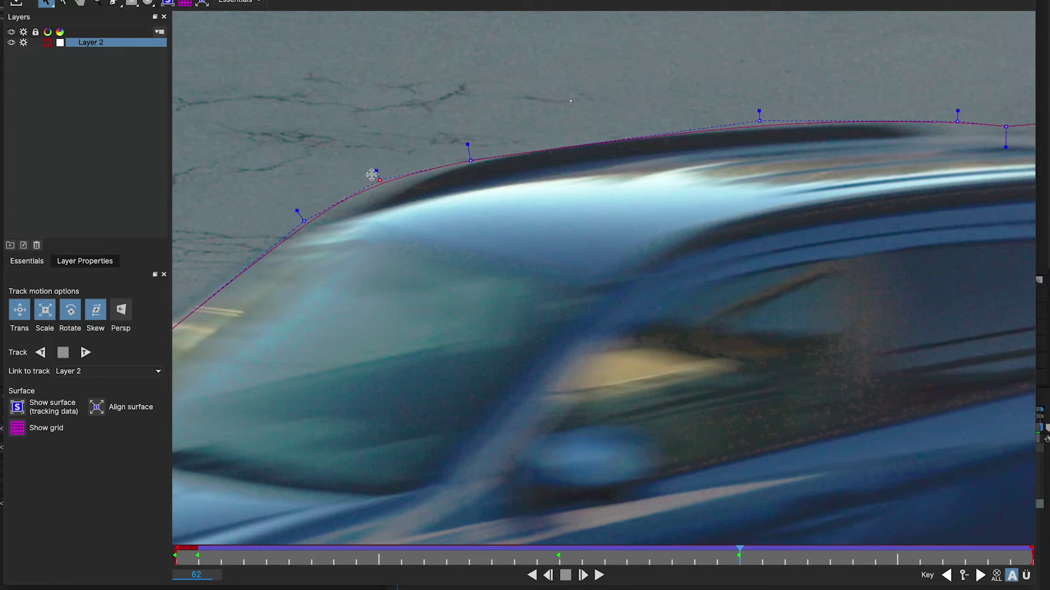
Refine the frame 62 spline points on the hood and at the base of the windshield.
key(z)
drag(368, 257, 386, 429)
key(x)
drag(421, 330, 602, 274)
key(q)
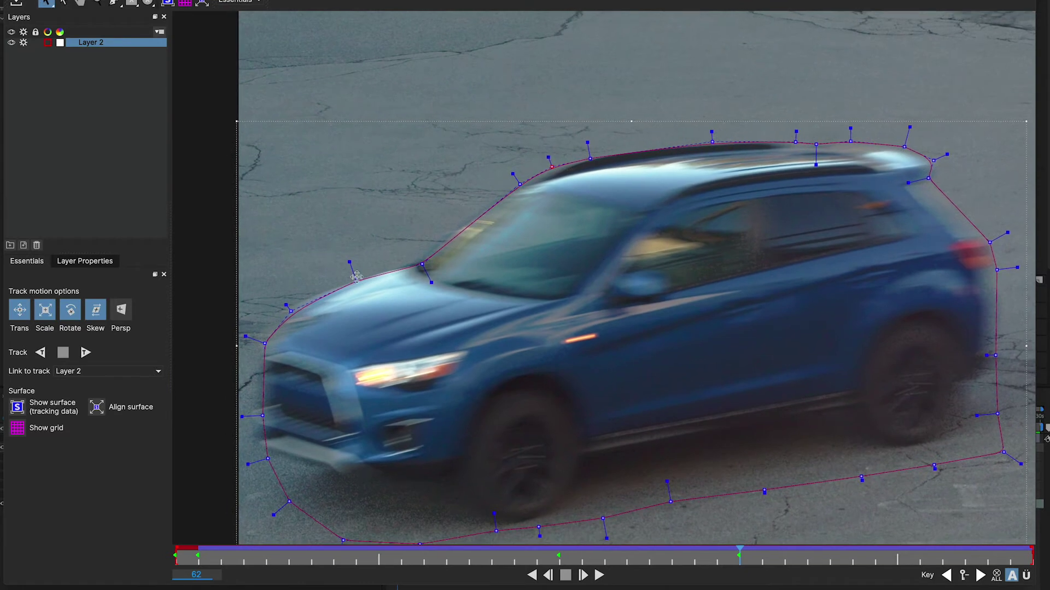
drag(354, 282, 353, 282)
drag(423, 261, 419, 263)
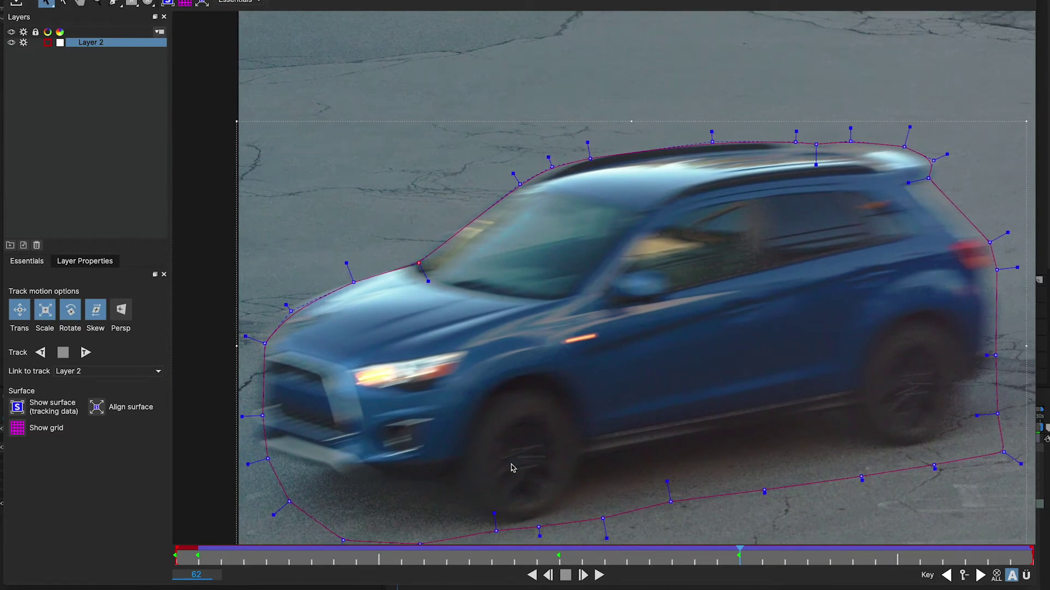
At frame 70, lower the spline point beneath the rear spoiler and scrub back through the clip to check the outline.
drag(737, 552, 911, 552)
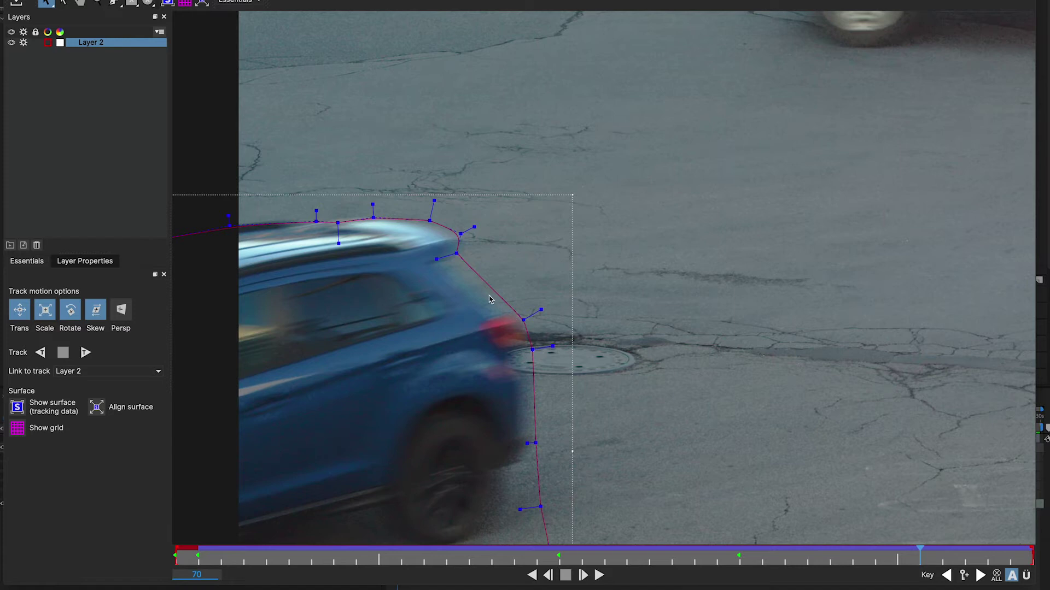
drag(456, 253, 457, 259)
drag(454, 257, 453, 266)
drag(918, 556, 601, 558)
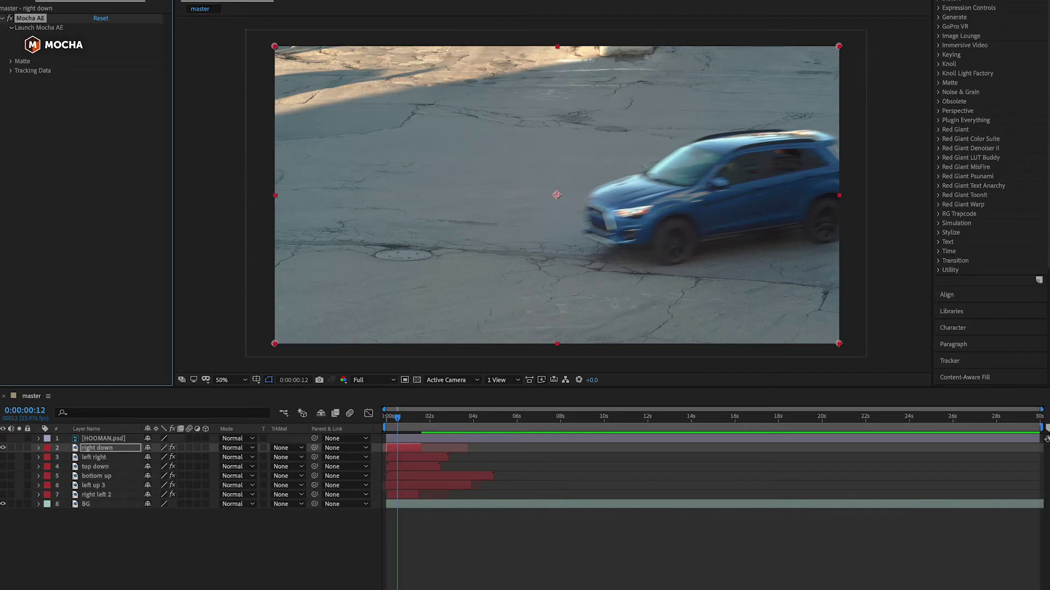
Back in After Effects, apply the Mocha matte to the right down layer and check the cut-out at 0:00:00:21 and 0:00:00:12.
click(11, 61)
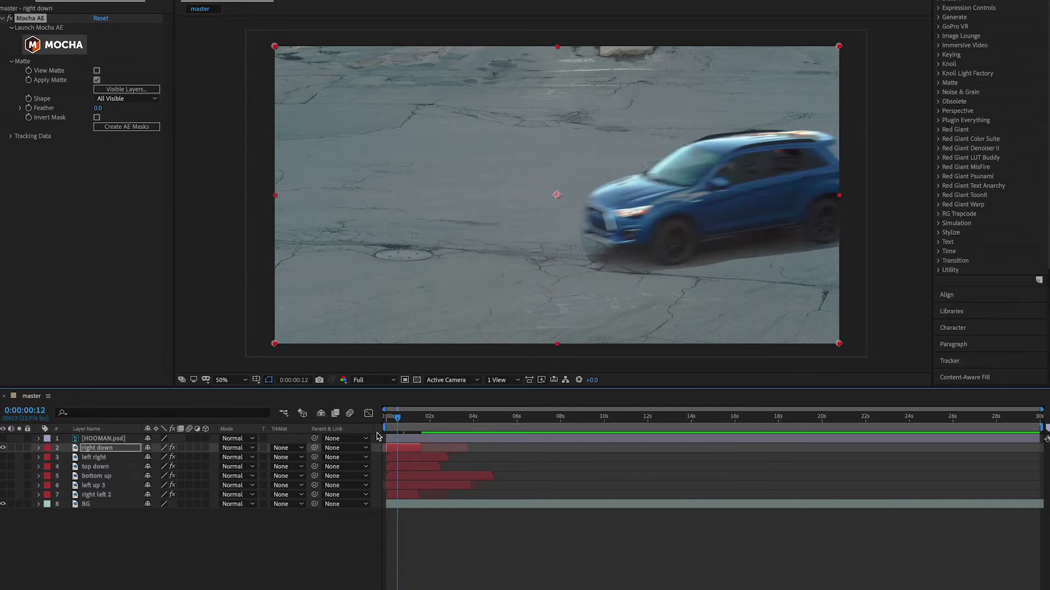
click(406, 420)
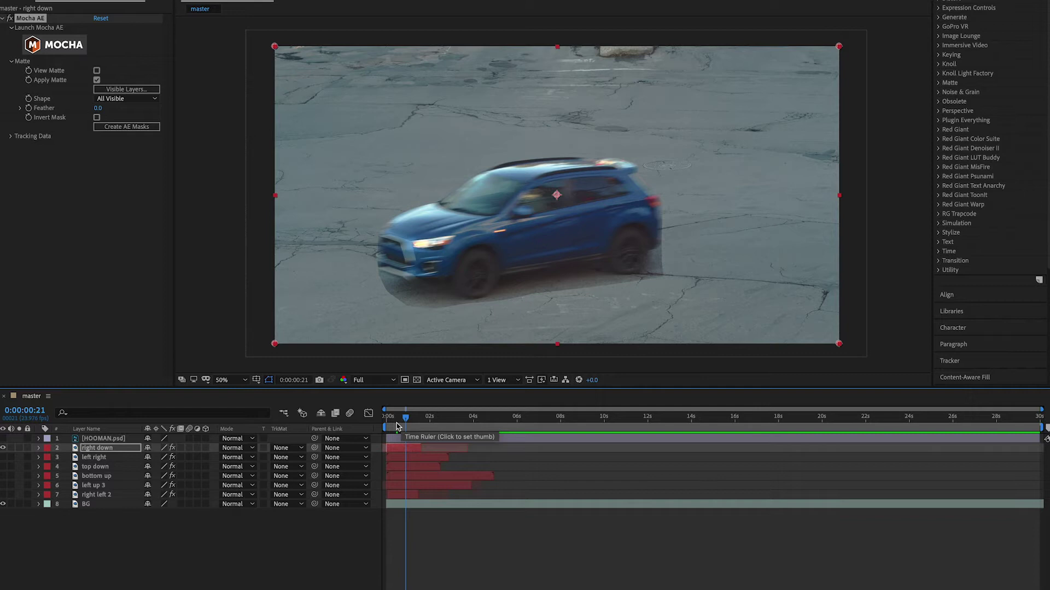
click(397, 426)
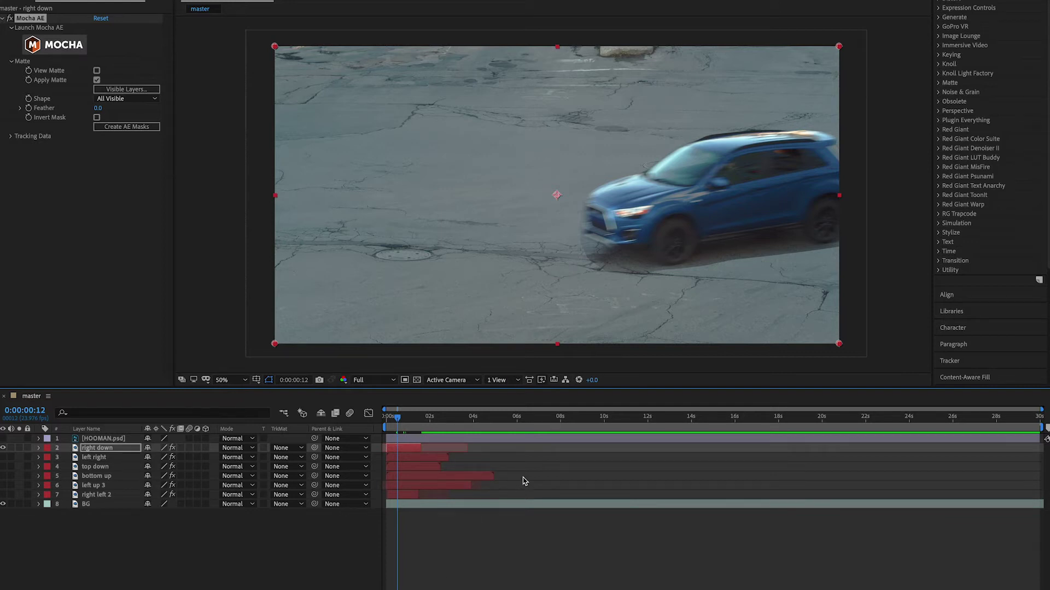
In Mocha for another car clip, outline the dark blue SUV at frame 19 with a closed X-spline.
click(417, 458)
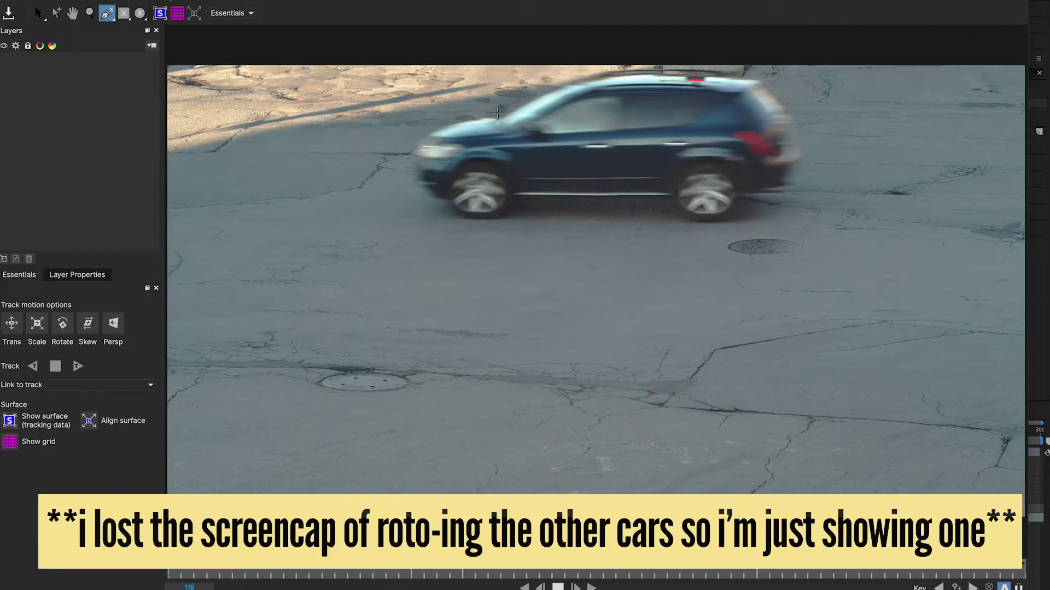
click(436, 126)
click(405, 150)
click(427, 211)
click(457, 231)
click(692, 229)
click(782, 225)
click(810, 146)
click(753, 63)
click(571, 68)
click(523, 97)
right_click(638, 149)
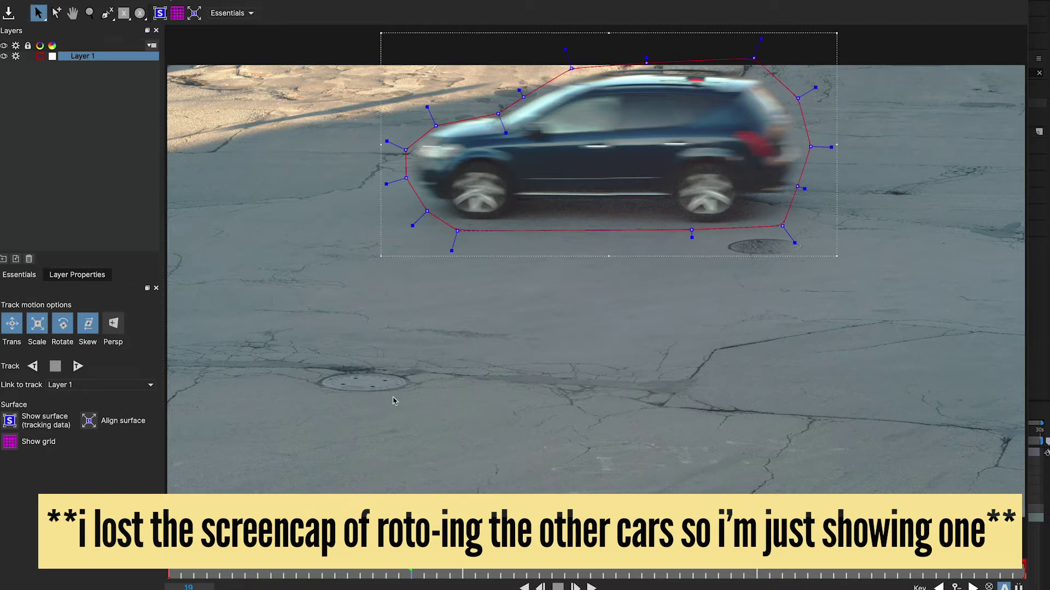
Track the dark blue SUV's outline through the rest of the clip in both directions from frame 19.
key(t)
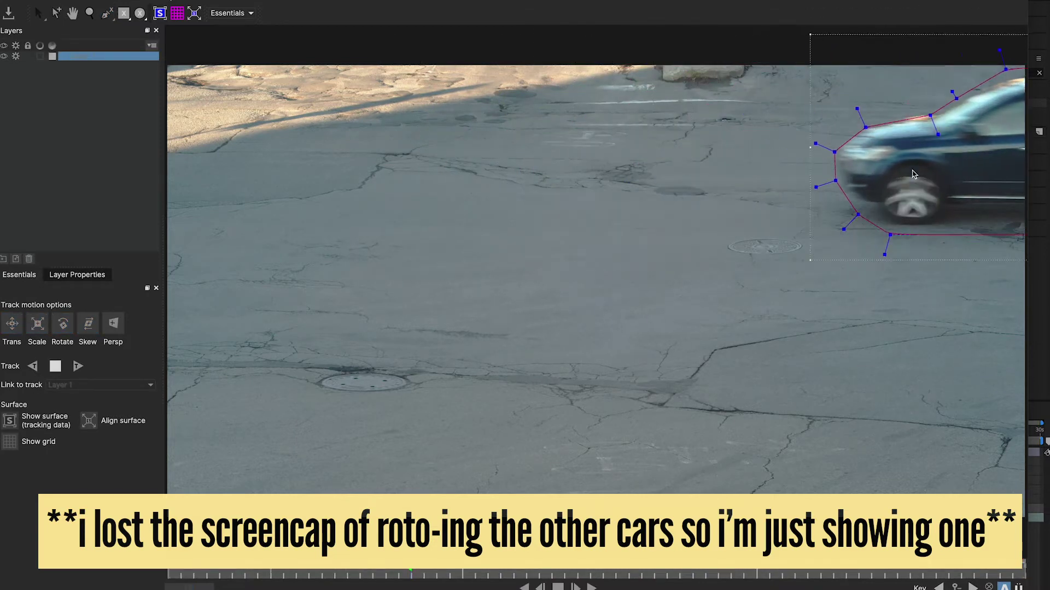
click(512, 300)
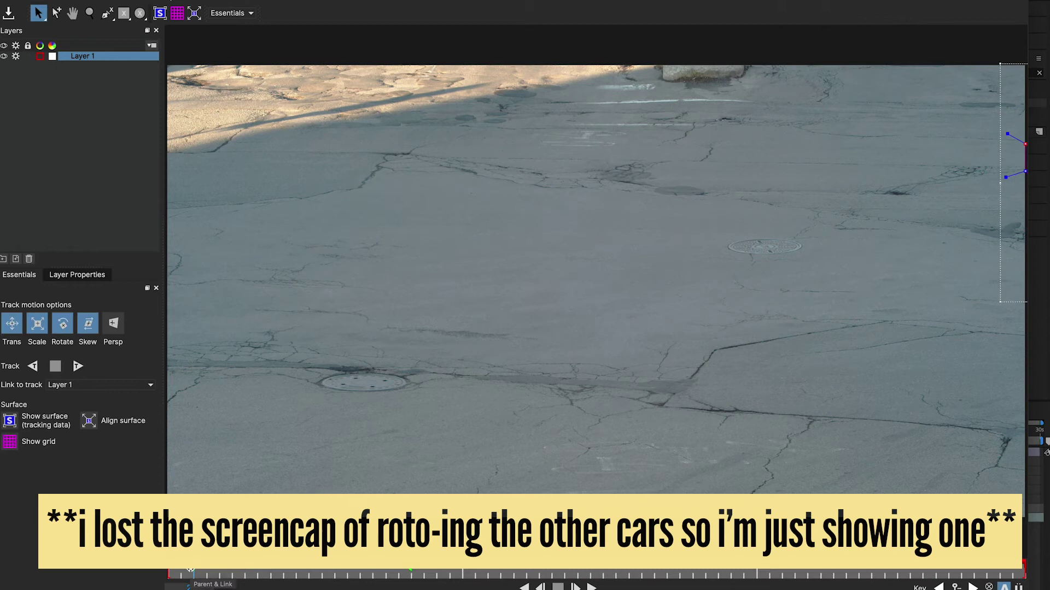
key(z)
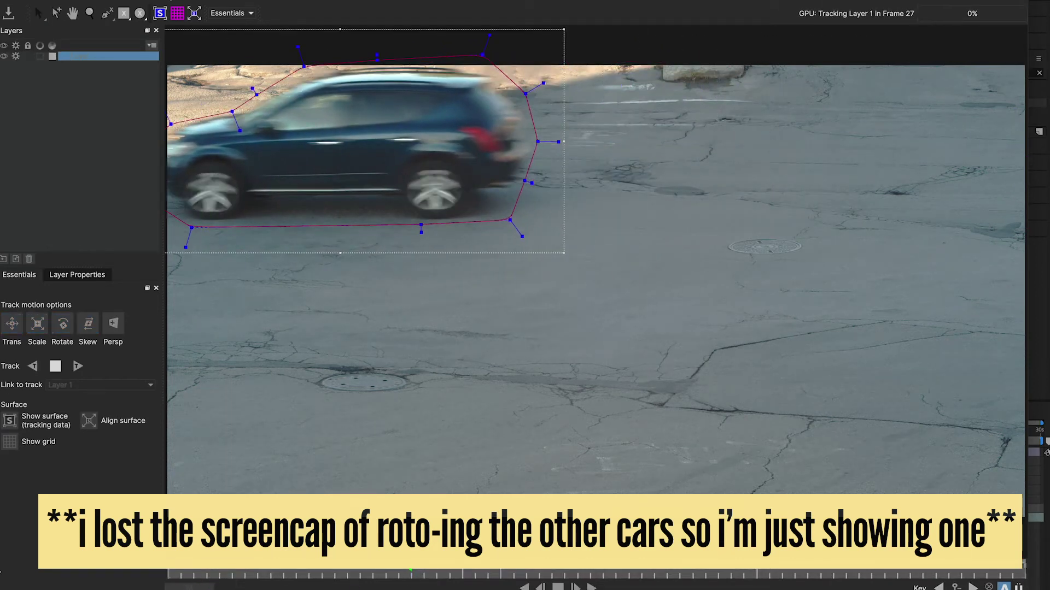
key(Return)
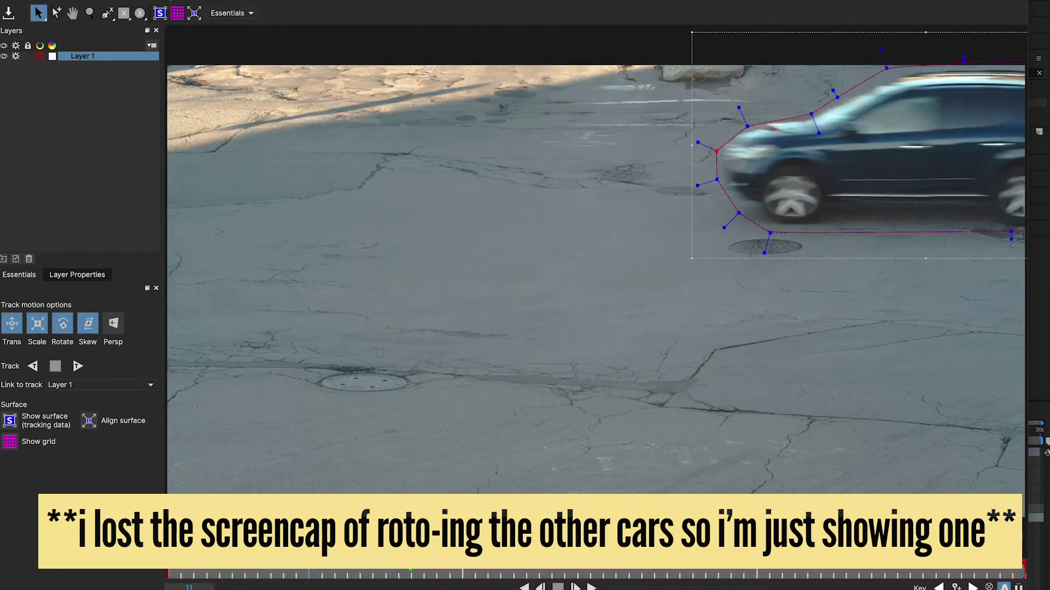
At frame 19, refine the SUV's spline by adding and repositioning points around the hood, roof and rear end.
drag(317, 173, 349, 174)
key(s)
key(ctrl+z)
key(a)
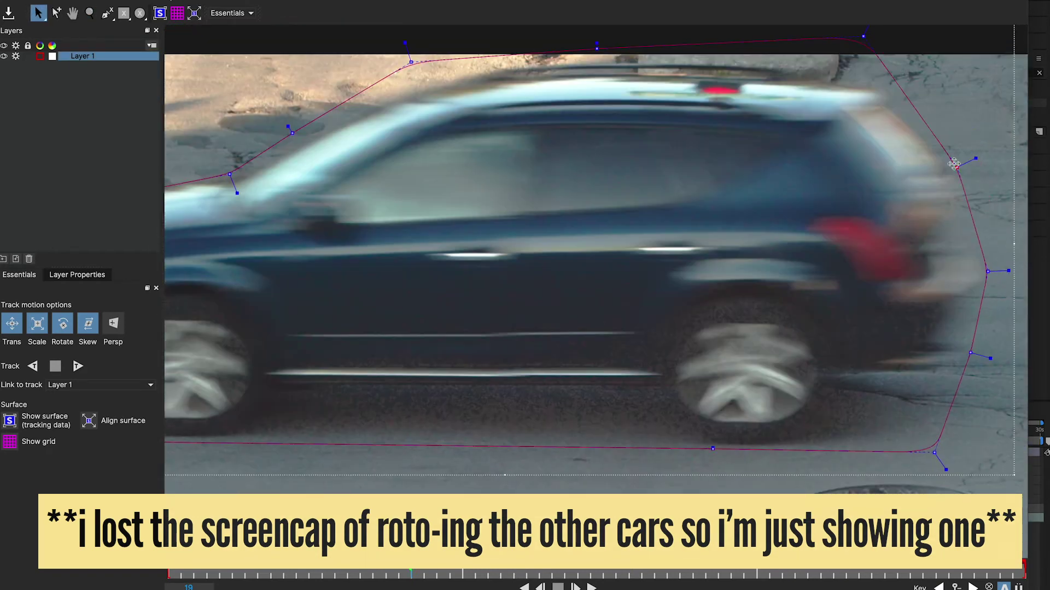
scroll(891, 163, down, 3)
key(s)
scroll(442, 255, up, 3)
scroll(442, 255, down, 3)
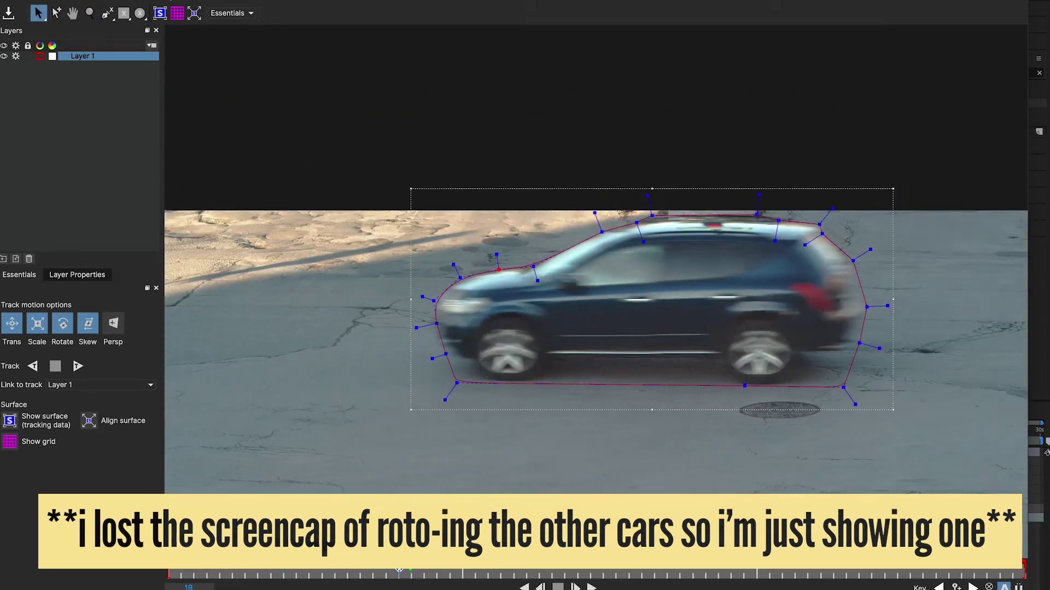
scroll(324, 588, up, 3)
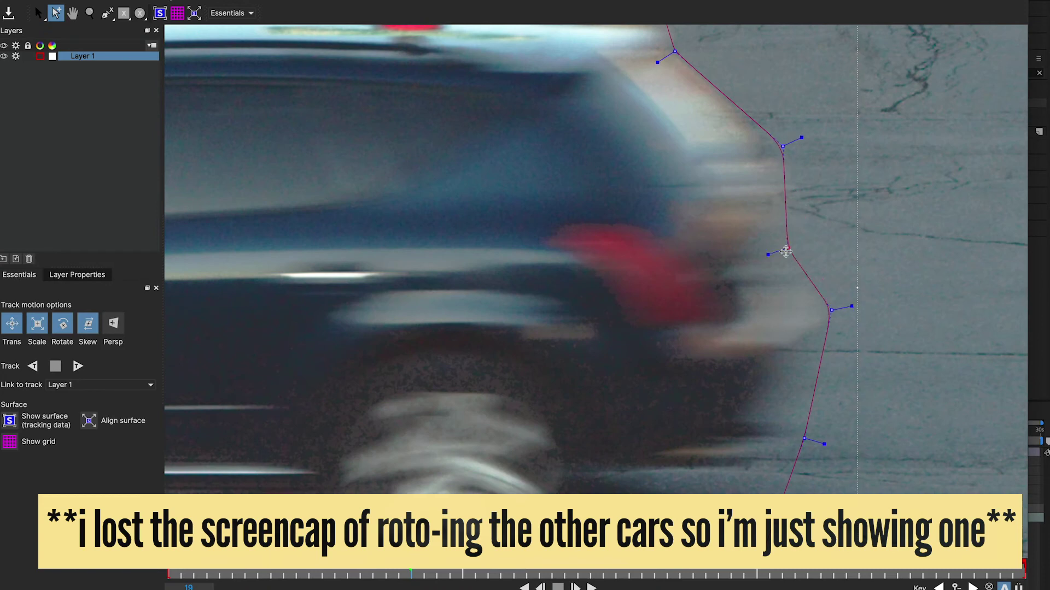
scroll(730, 421, up, 2)
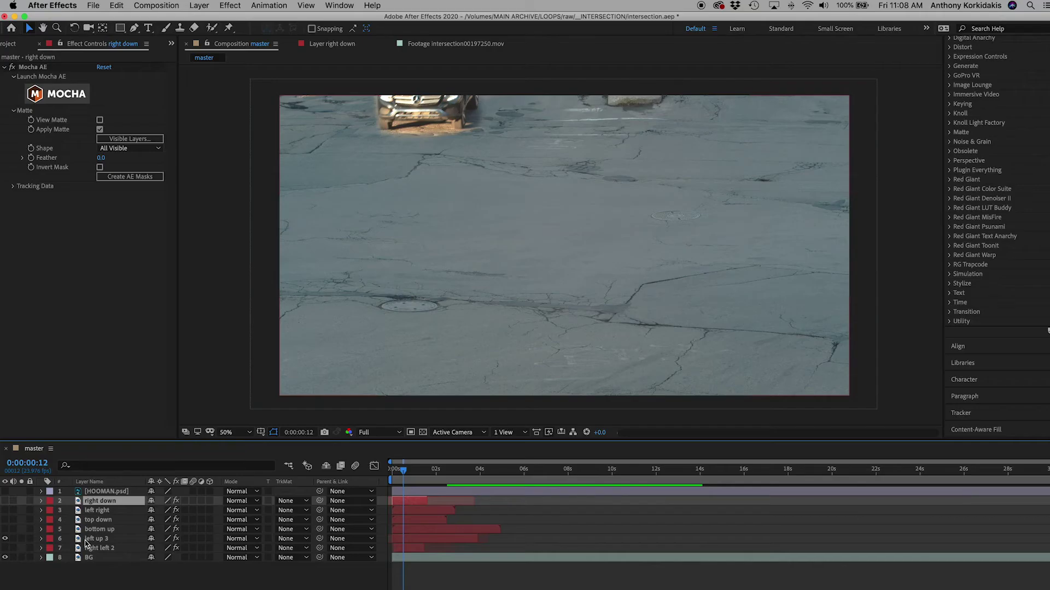
In After Effects, hide the left up 3 layer and make the right down layer visible and selected.
click(95, 539)
click(5, 539)
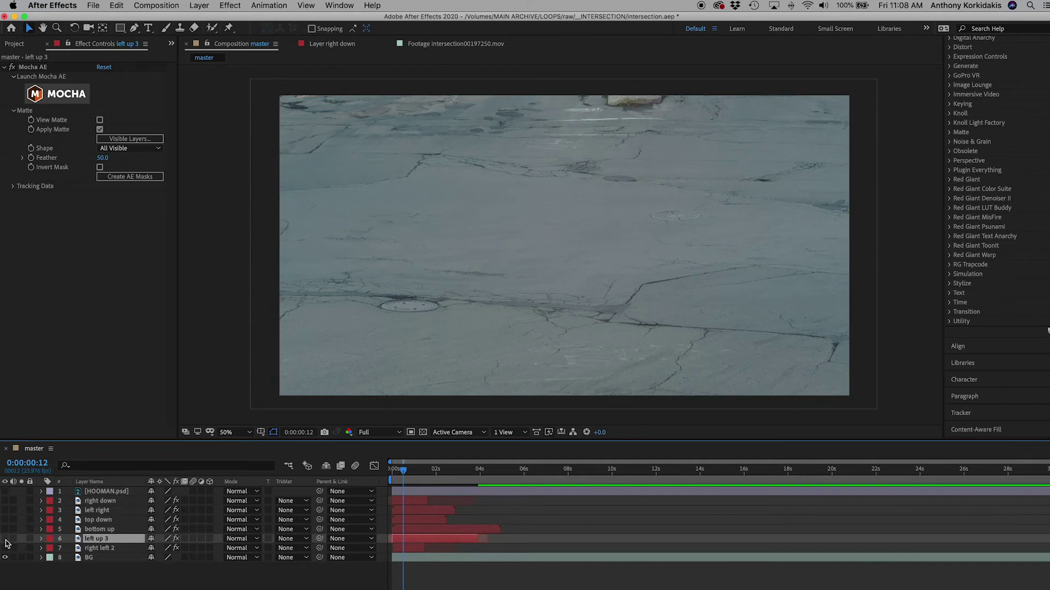
click(93, 502)
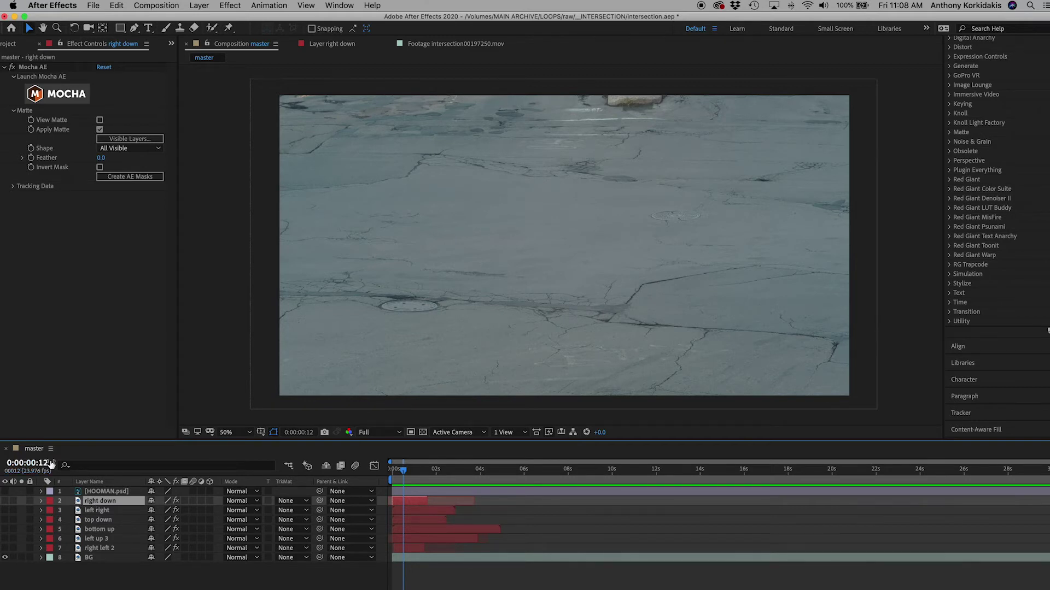
click(6, 507)
click(5, 500)
click(88, 502)
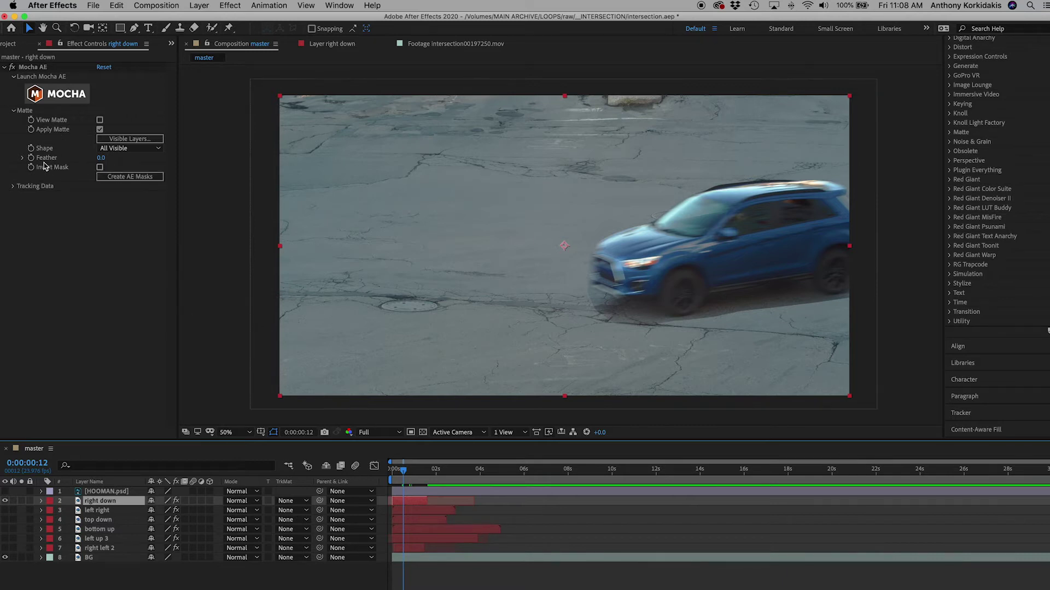
Create AE masks from the right down layer's Mocha shape and expand the Layer 2 mask's properties in the timeline.
click(145, 178)
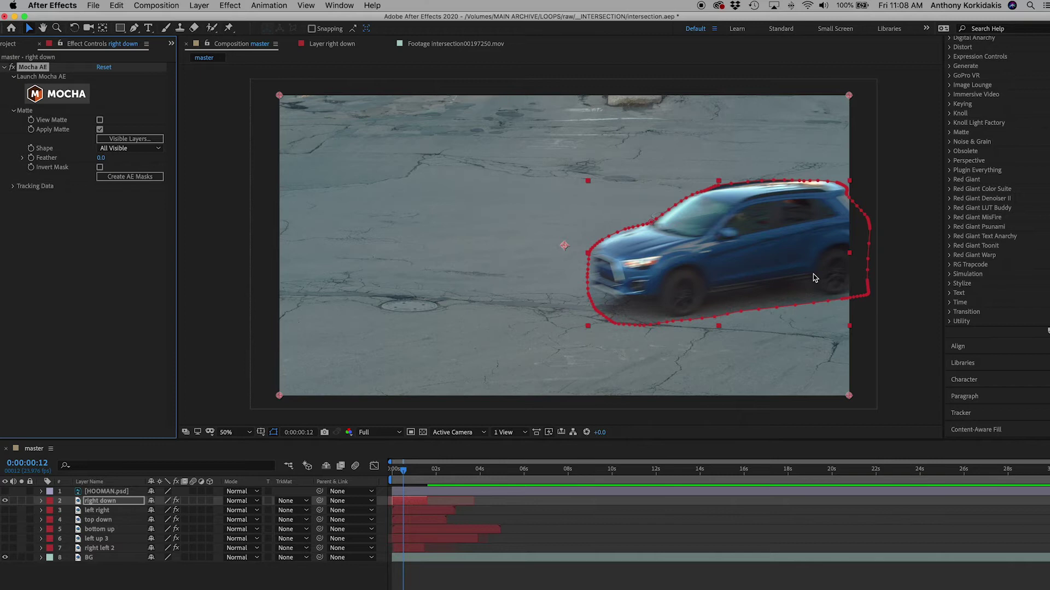
click(5, 68)
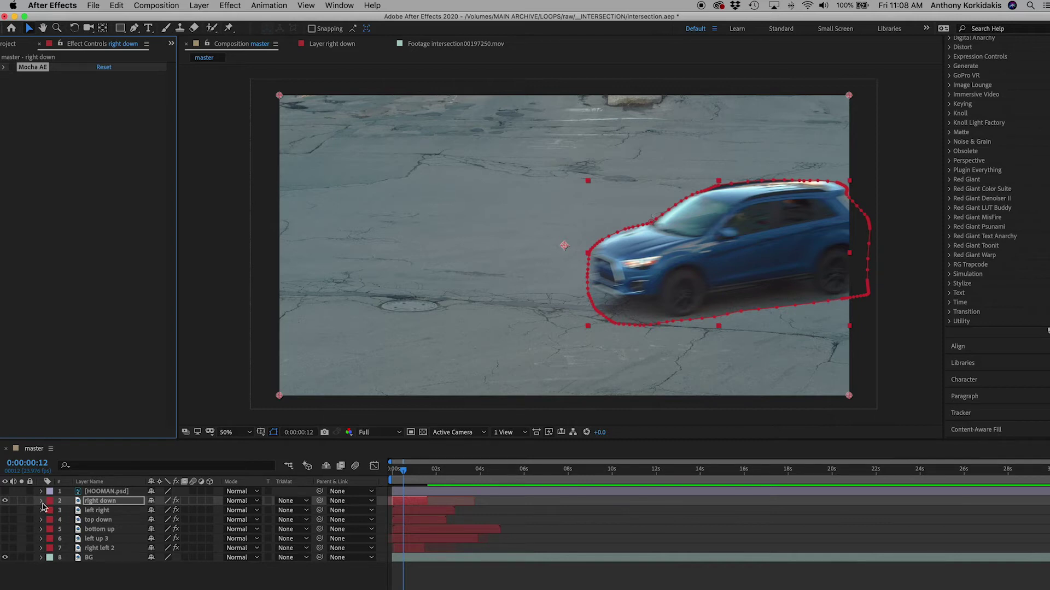
click(41, 502)
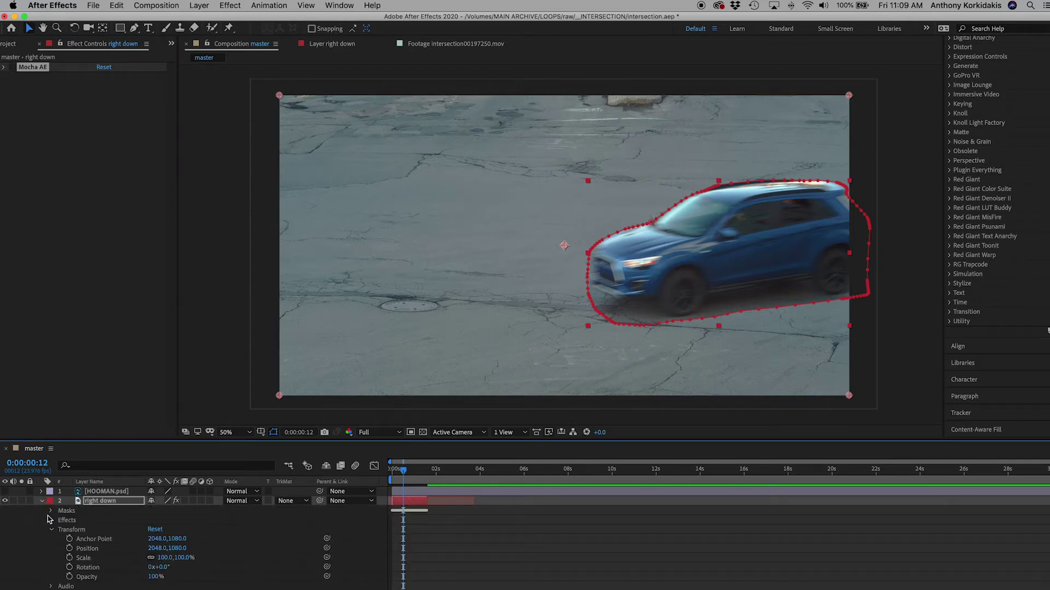
click(244, 540)
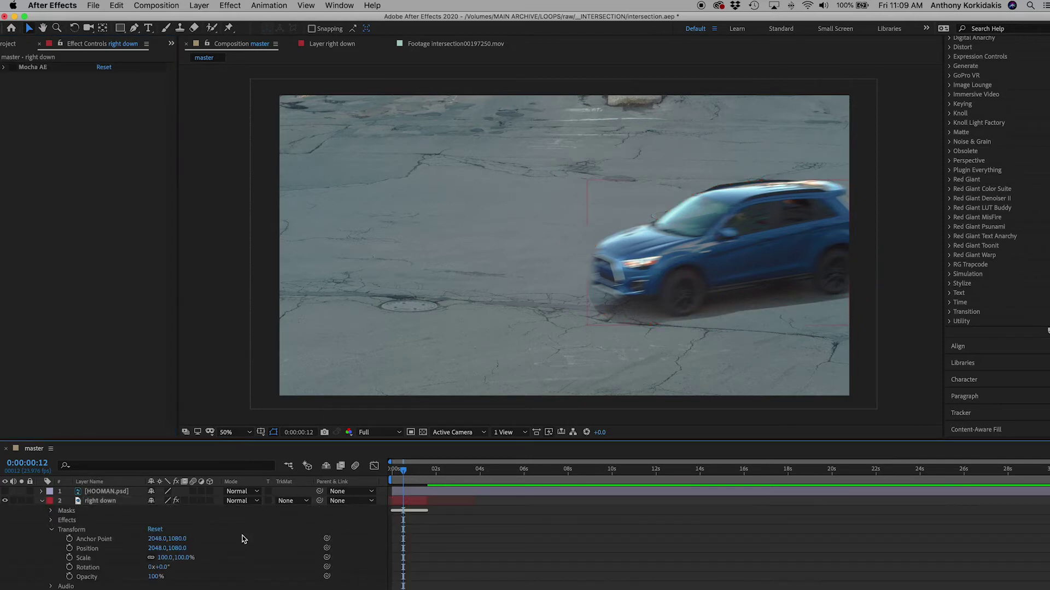
click(52, 511)
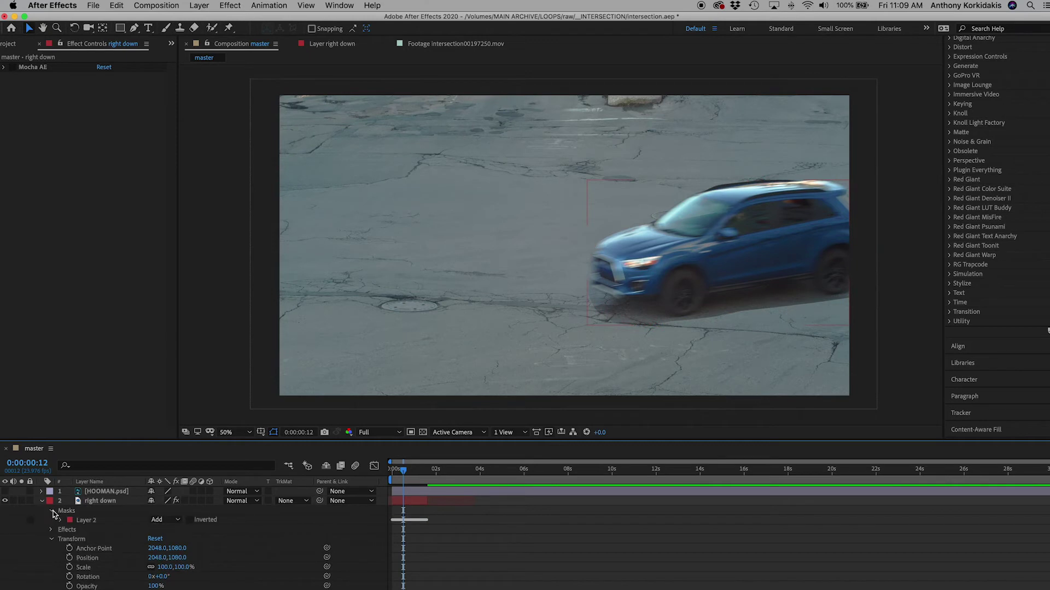
click(52, 539)
click(59, 521)
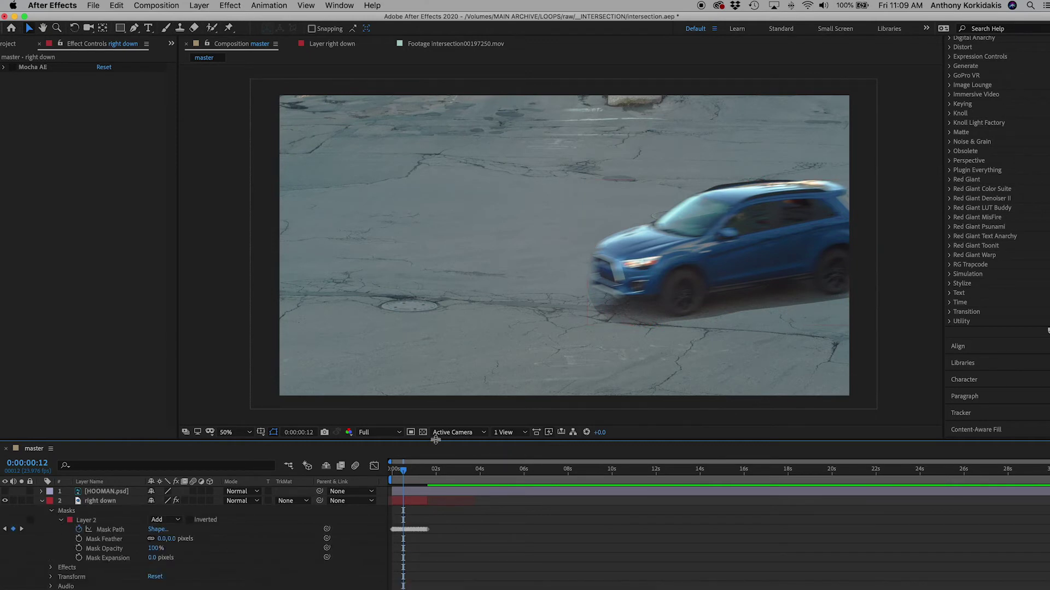
With the preview resolution at Third, set the right down mask's feather to 50 pixels and play the cut-out from the start.
click(383, 433)
click(392, 483)
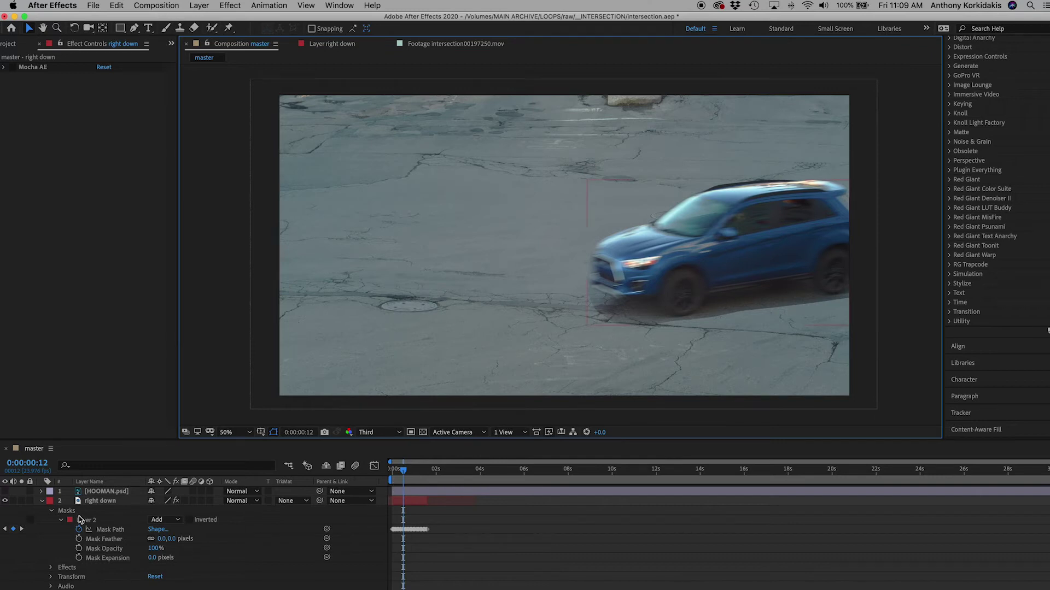
click(171, 540)
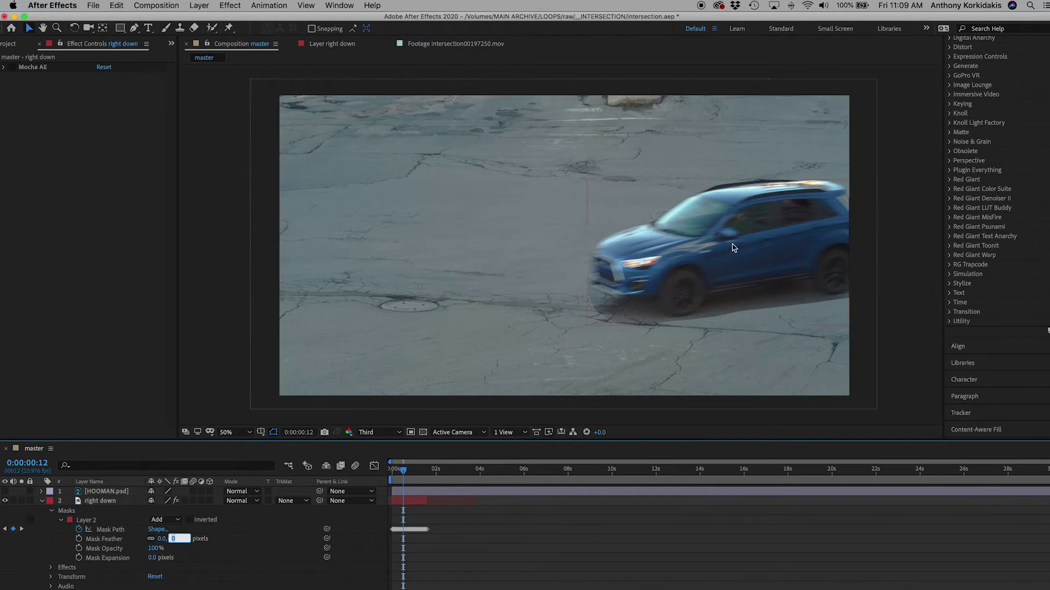
text(50)
key(Return)
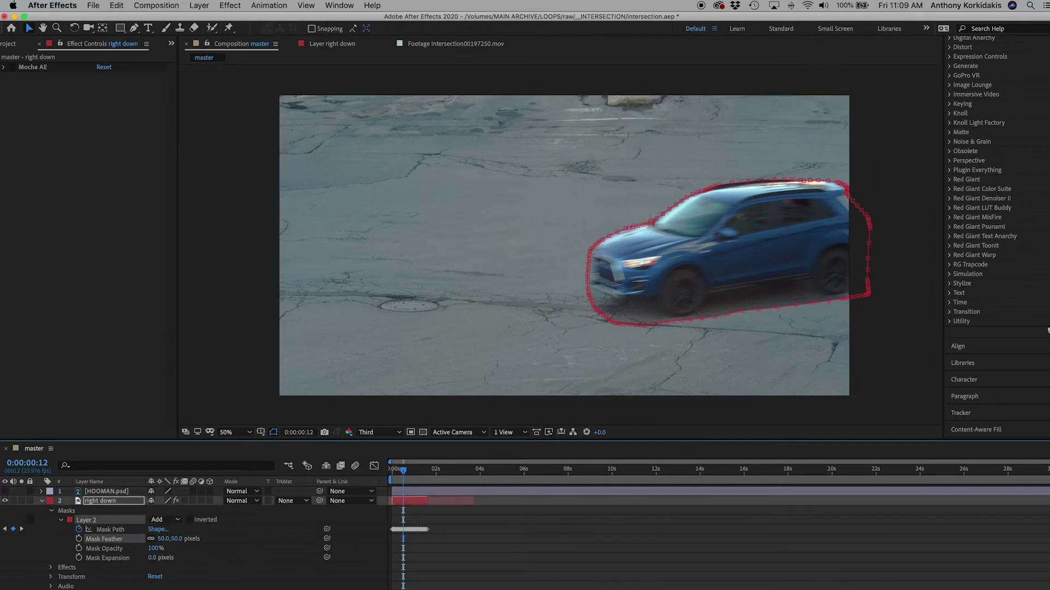
click(679, 550)
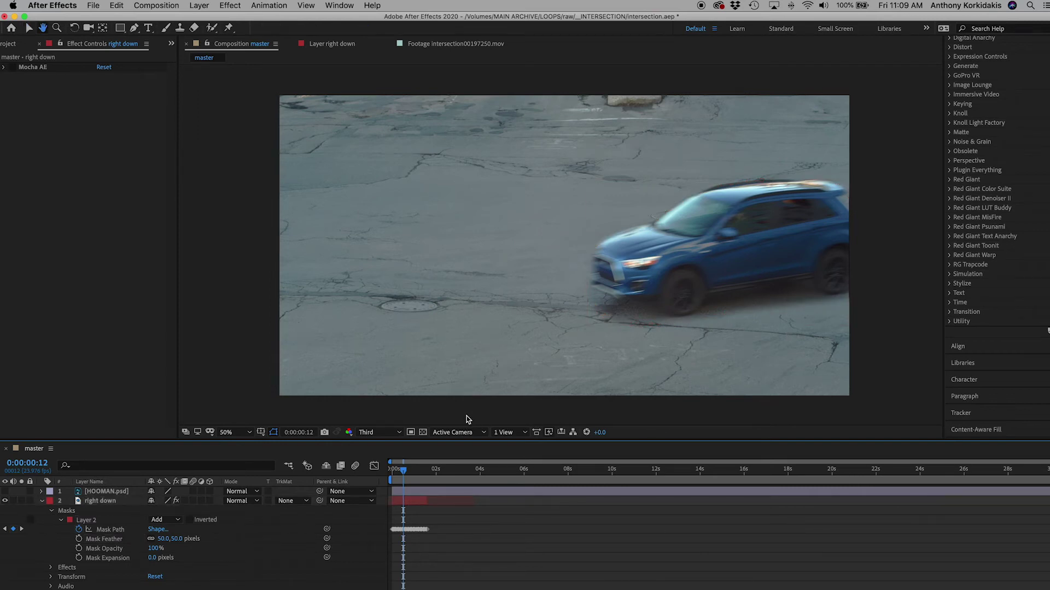
key(space)
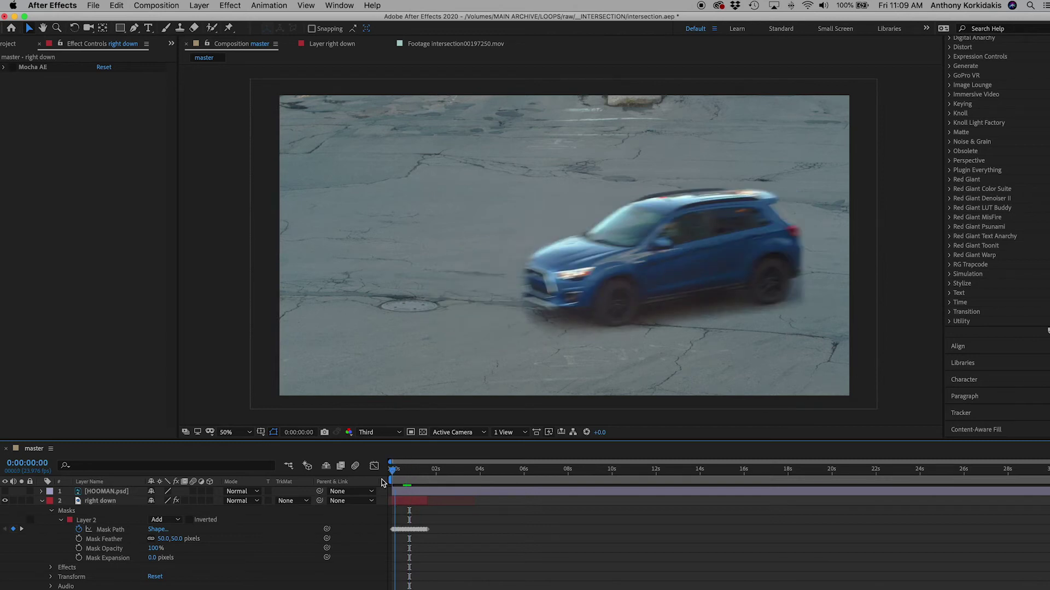
click(392, 475)
key(space)
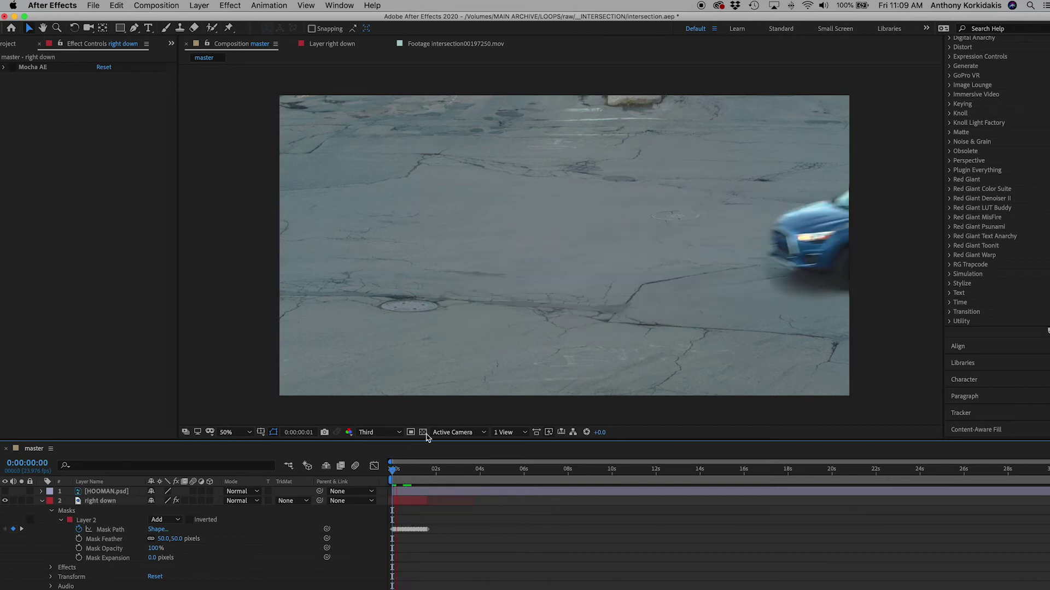
key(space)
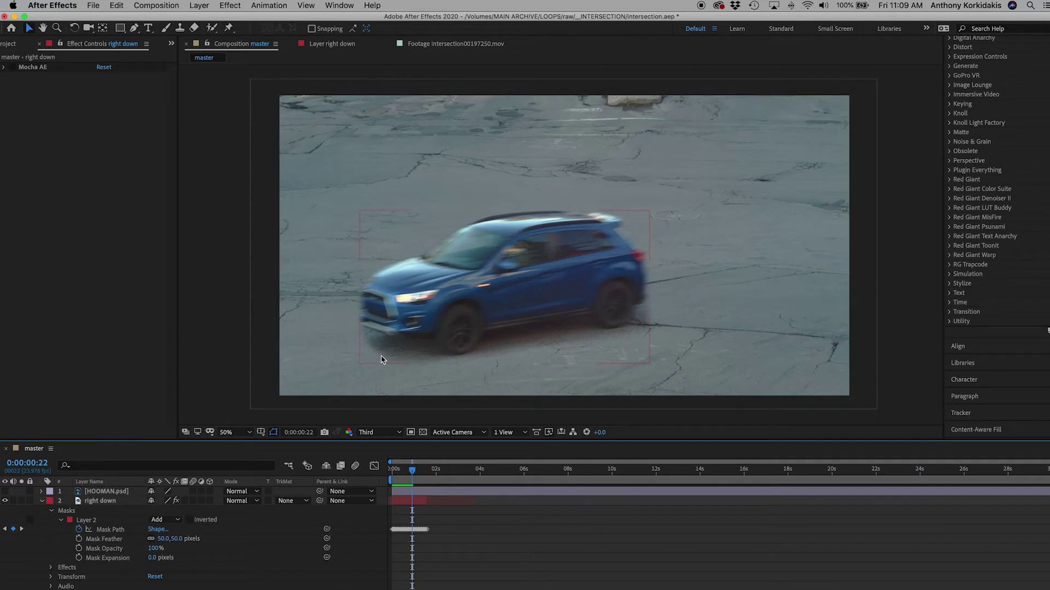
Try a feather of 75 pixels and an expansion of -5 pixels on the right down mask.
click(177, 539)
key(Return)
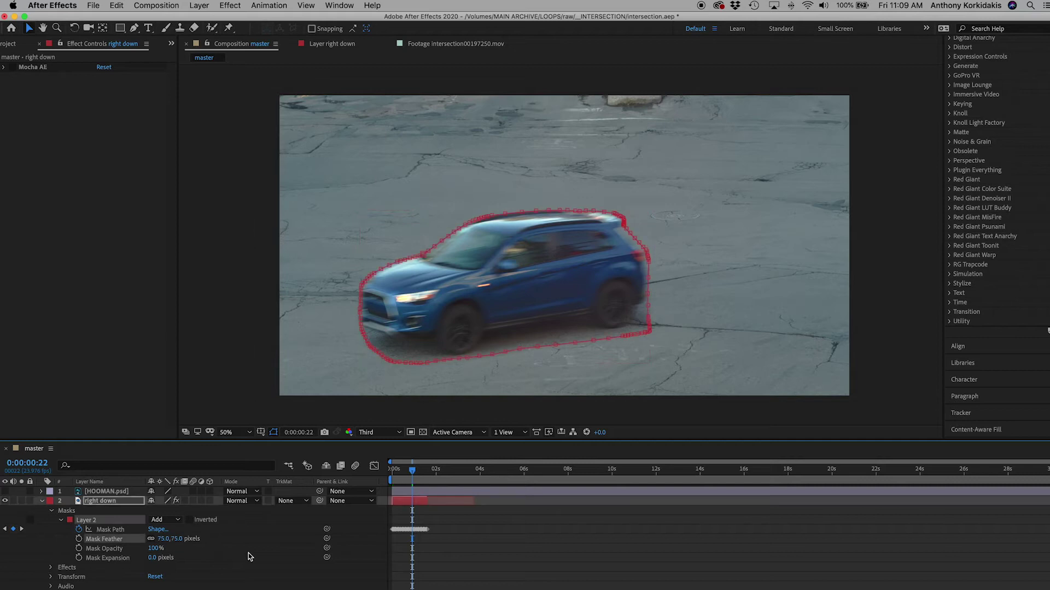
click(247, 556)
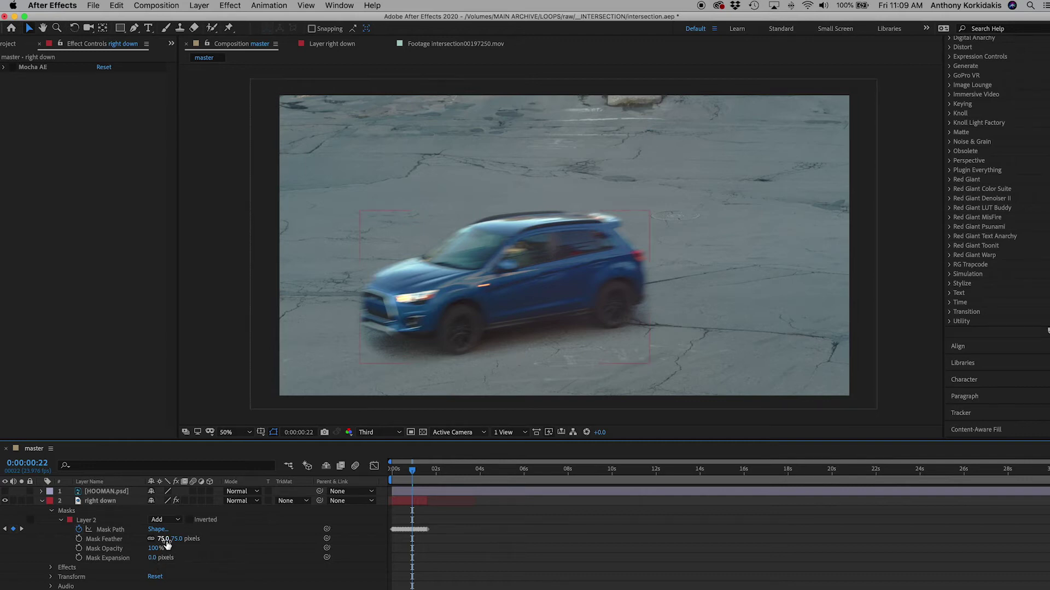
click(153, 557)
text(-5)
key(Return)
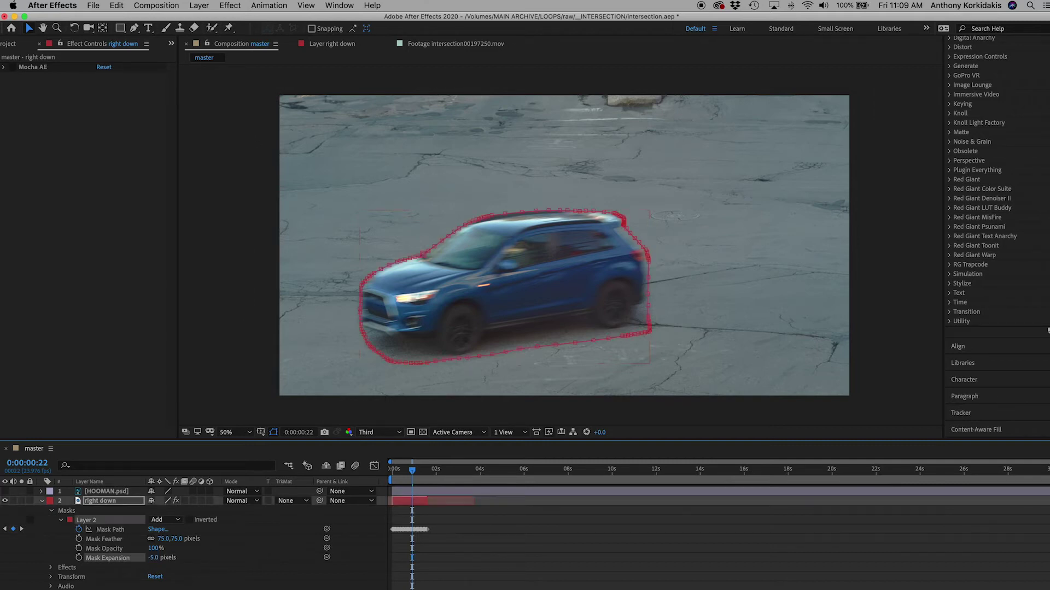
click(223, 574)
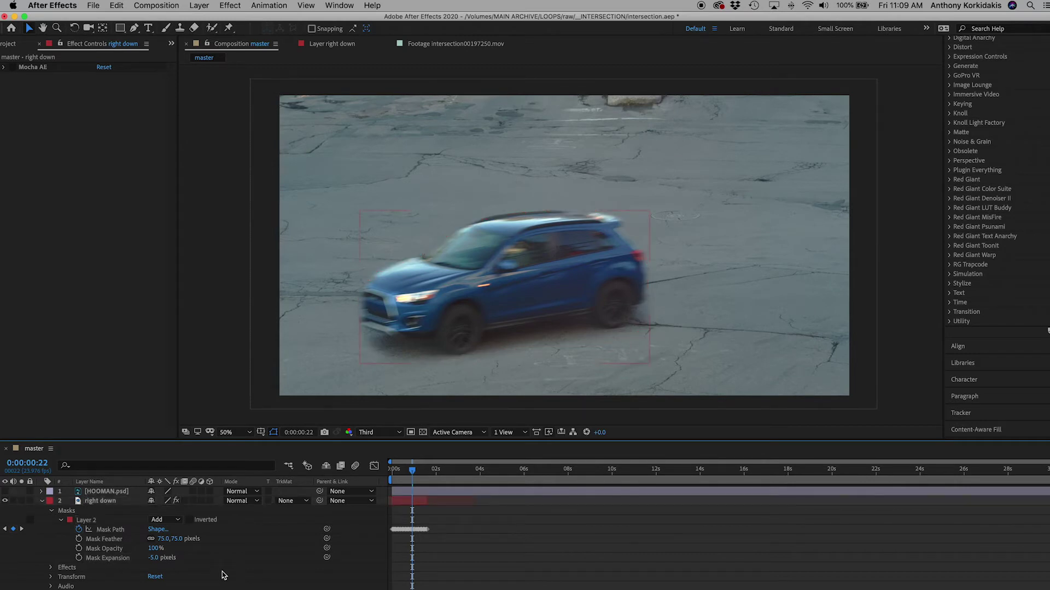
Try larger expansions on the right down mask, ending at 10 pixels.
click(156, 558)
key(Return)
drag(156, 558, 170, 559)
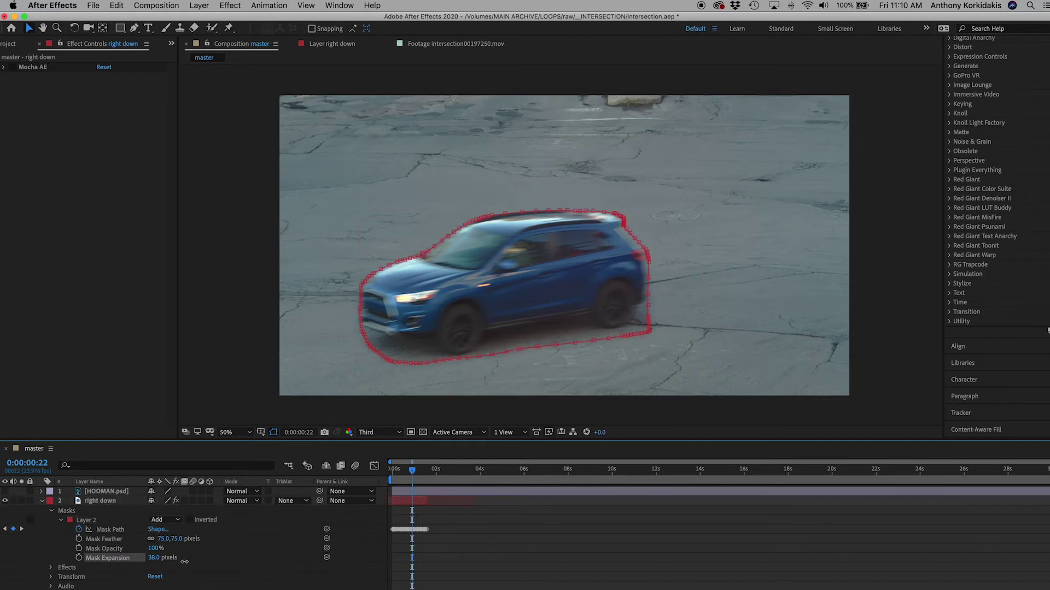
click(156, 558)
text(10)
key(Return)
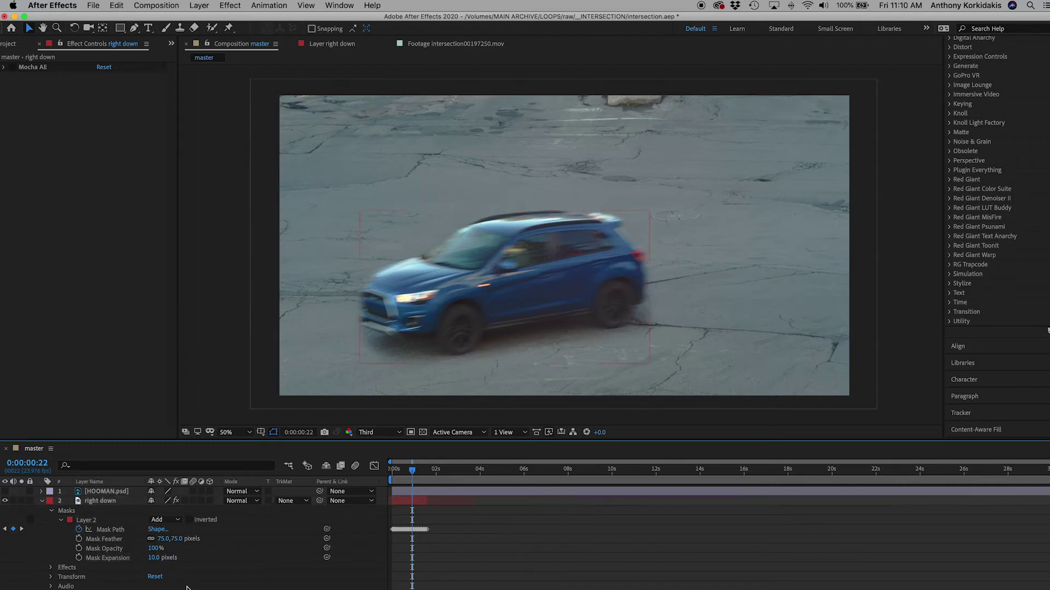
Set the right down mask's feather to 85 pixels and expansion to 15 pixels, and preview the car from the start.
click(176, 539)
text(85)
key(Return)
click(156, 559)
text(15)
key(Return)
click(299, 511)
drag(410, 481, 386, 483)
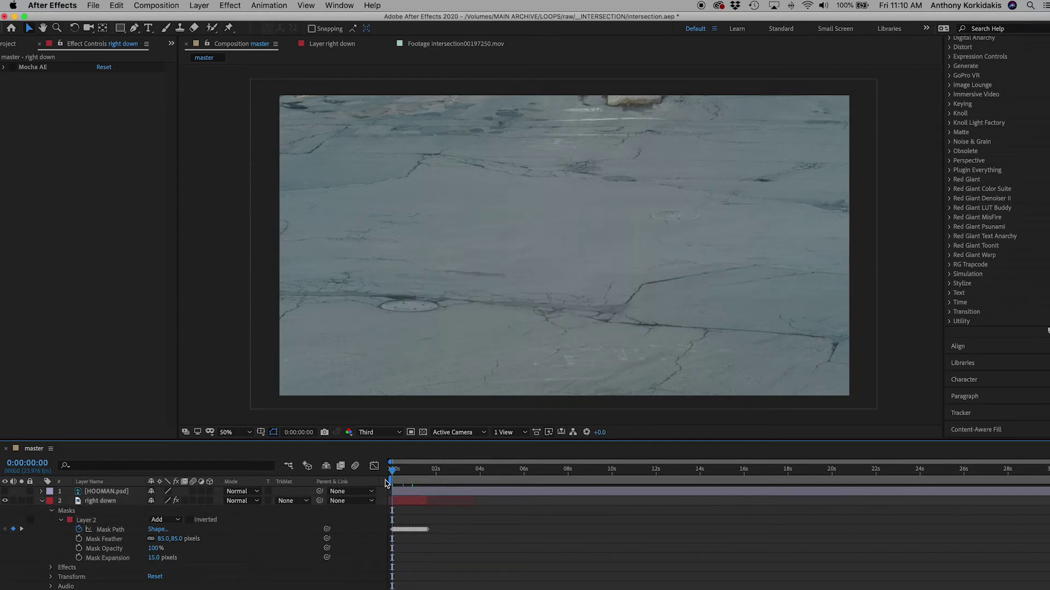
key(space)
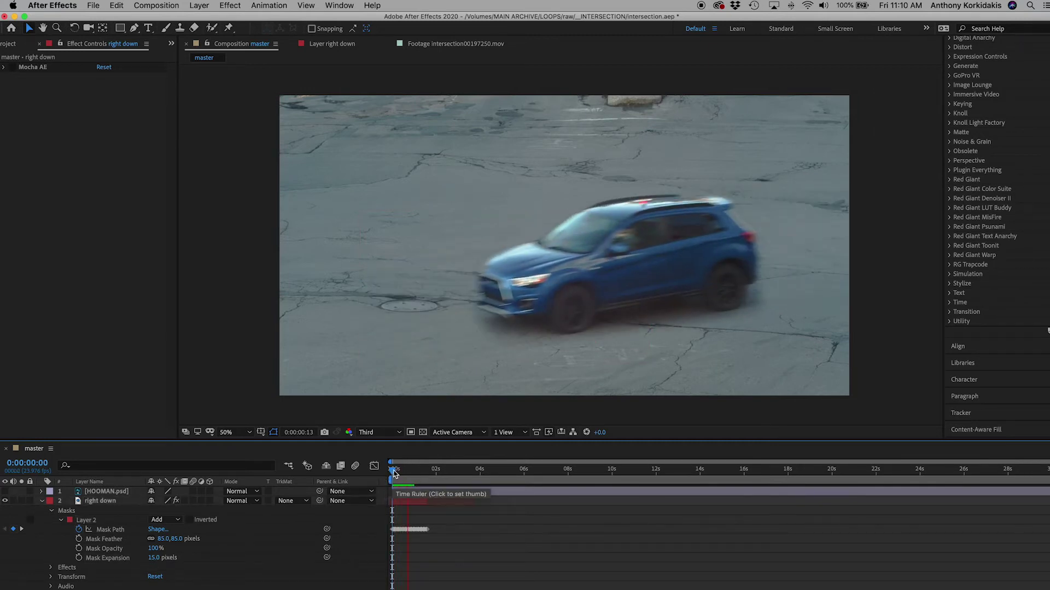
Hide the right down layer, show the left right layer and reveal its mask properties.
click(42, 501)
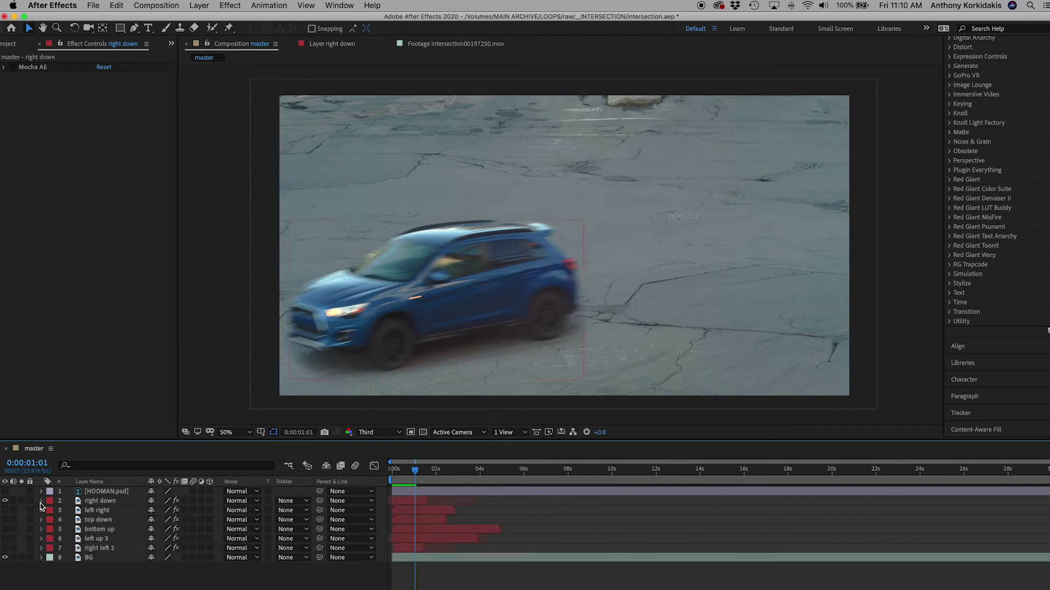
click(5, 501)
click(5, 510)
click(97, 511)
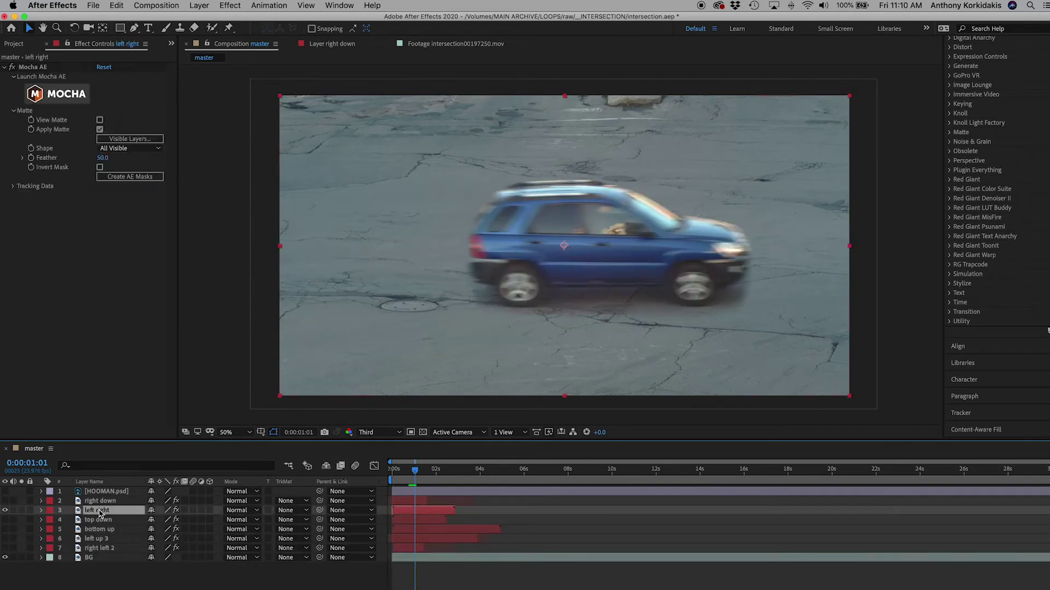
click(42, 510)
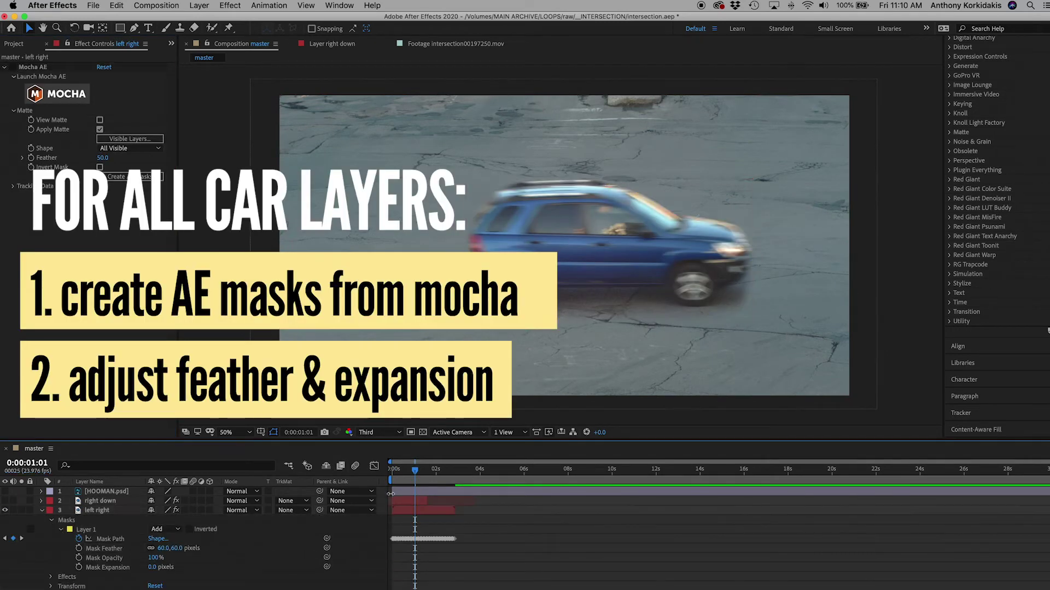
Hide the left right layer, show the top down layer and check its mask properties.
key(Page_Up)
click(41, 510)
click(5, 510)
click(97, 520)
click(5, 519)
click(42, 519)
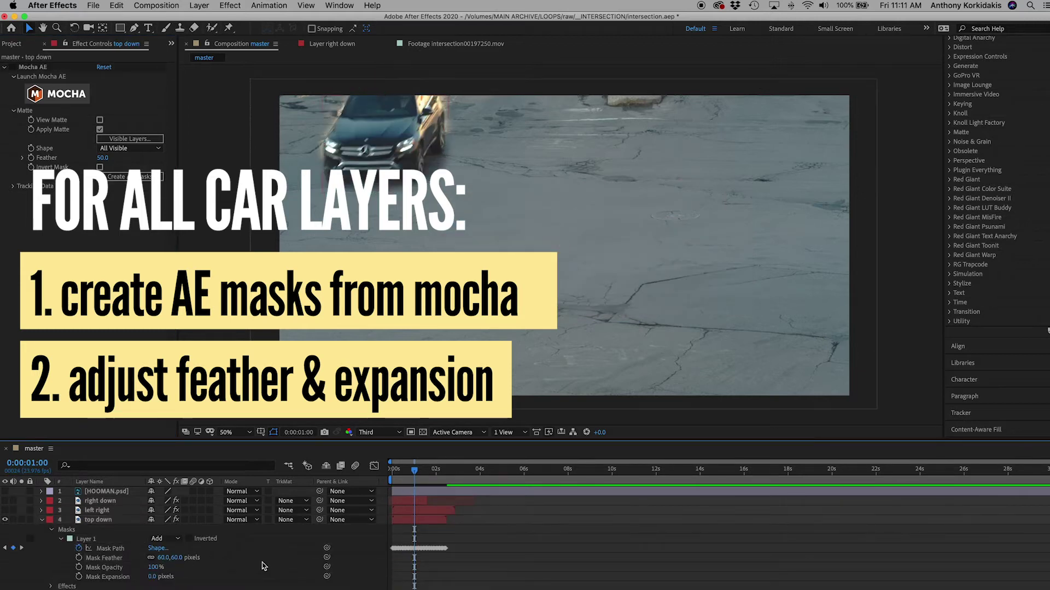
Hide the top down layer, show the bottom up layer and create AE masks from its Mocha track.
click(42, 519)
click(5, 519)
click(97, 529)
click(5, 528)
click(130, 177)
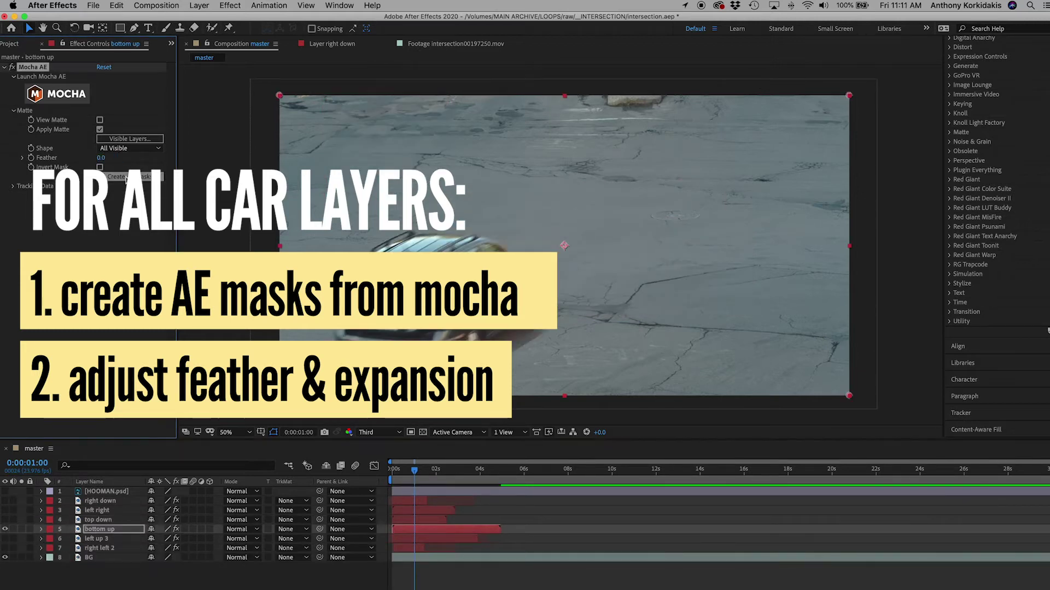
Reveal the bottom up layer's mask properties and set the mask feather to 55 pixels.
key(m)
key(m)
click(175, 567)
text(55)
Hide the bottom up layer and show the left up 3 layer.
click(42, 528)
click(6, 529)
click(97, 538)
click(5, 538)
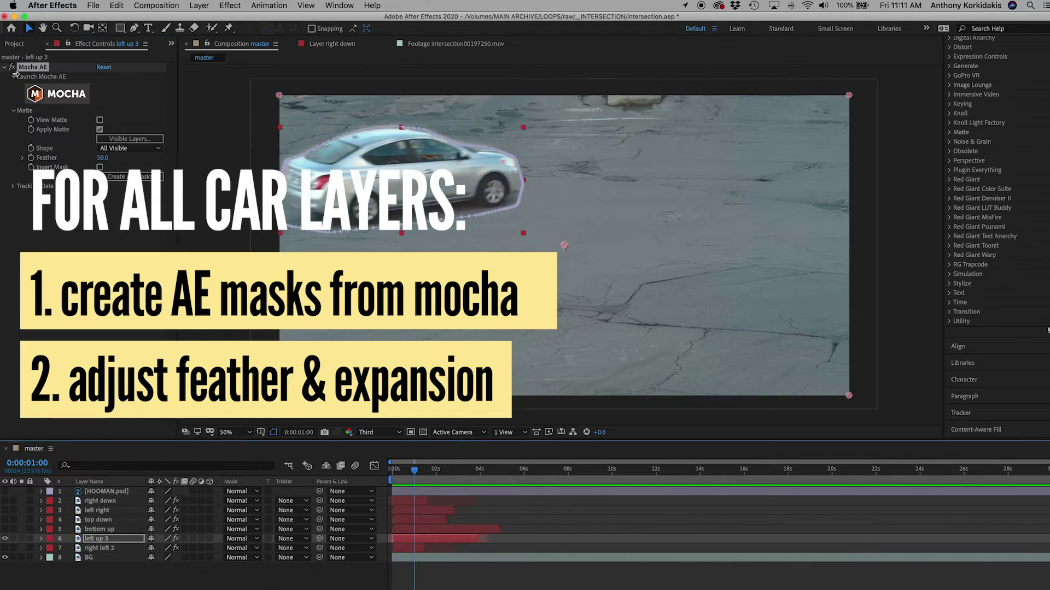
Set the left up 3 mask's feather to 55 pixels and inspect the car's edges up close.
key(m)
key(m)
click(174, 576)
text(55)
key(Return)
scroll(259, 109, up, 2)
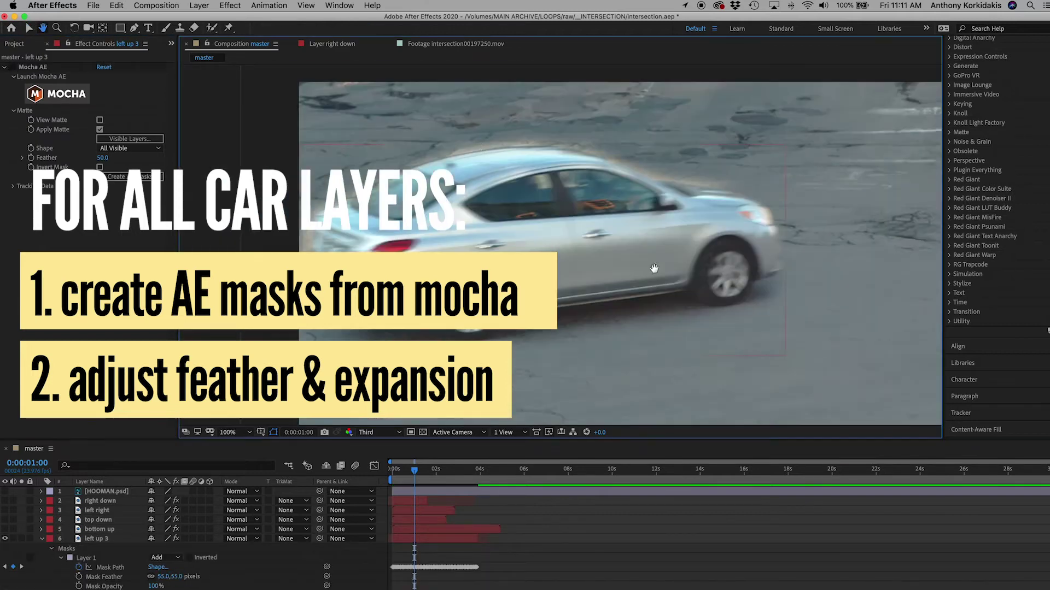
click(332, 228)
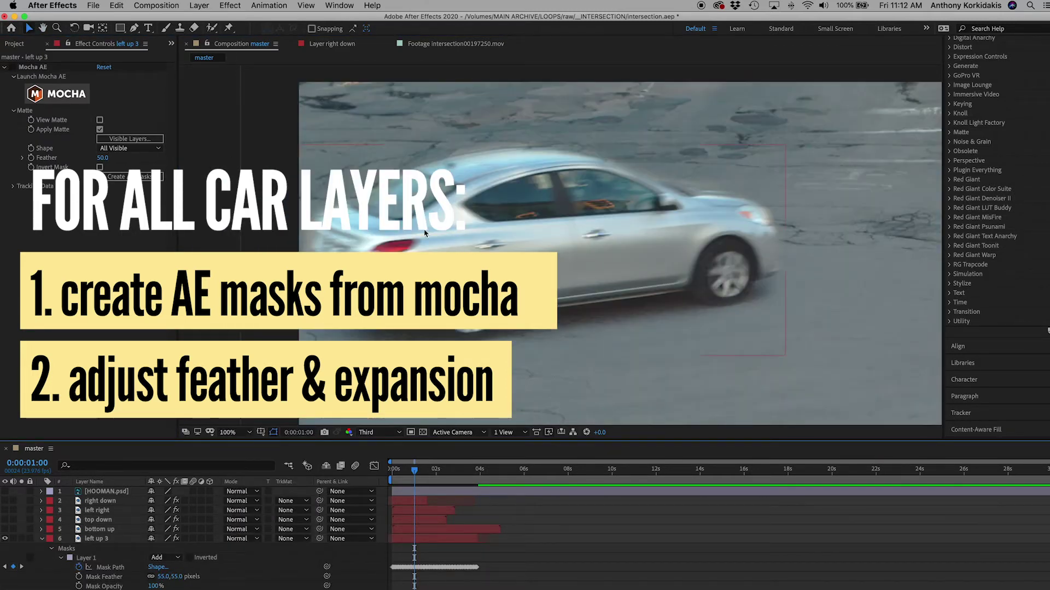
Hide the left up 3 layer, show the right left 2 layer and reveal its mask properties.
click(41, 538)
click(6, 539)
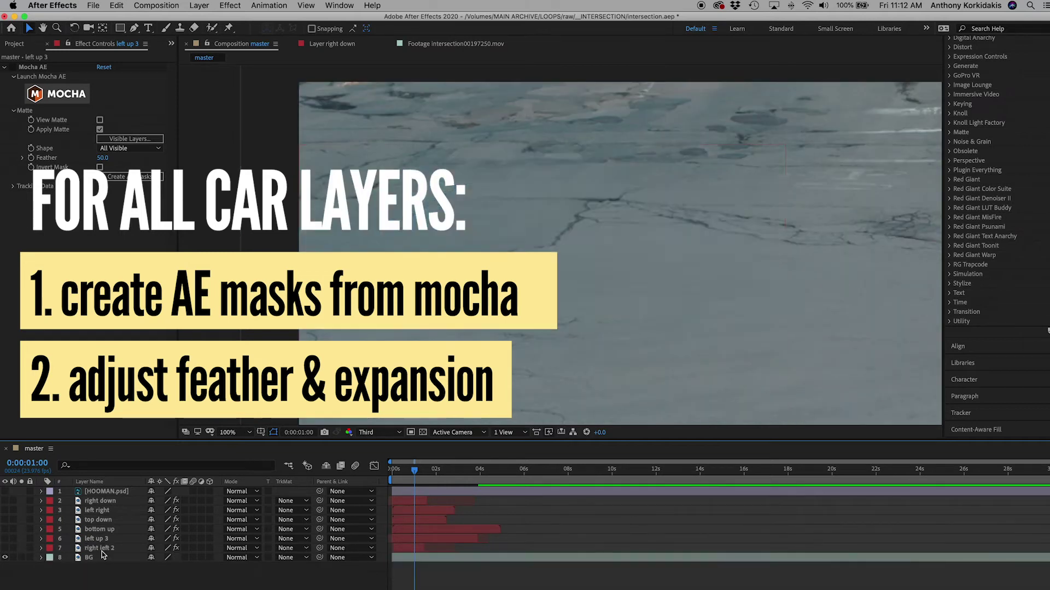
click(5, 548)
click(97, 548)
key(m)
key(m)
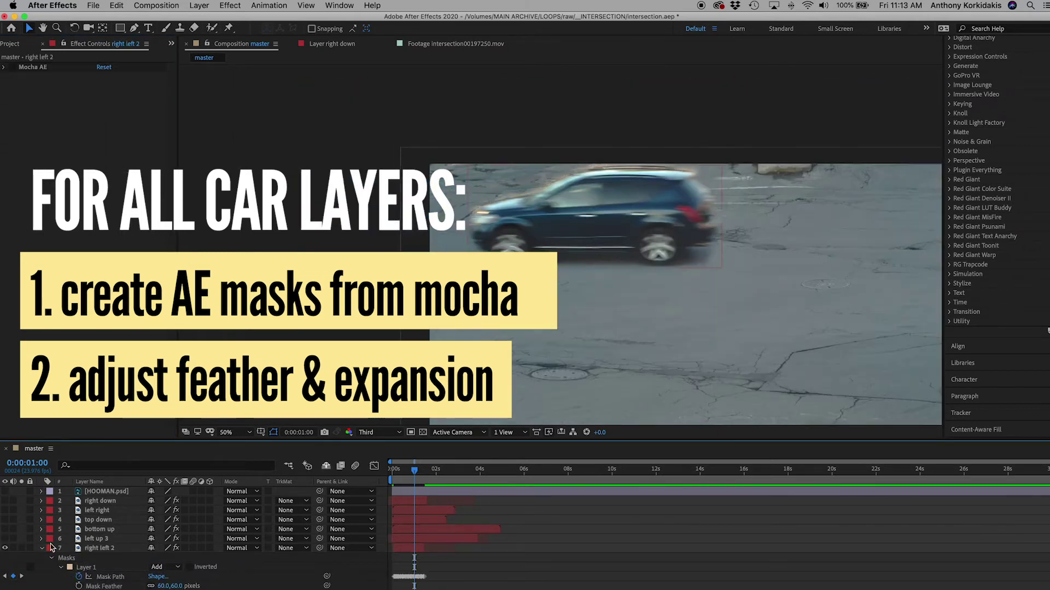
Fit the whole composition in the viewer and save the project.
click(379, 432)
click(235, 433)
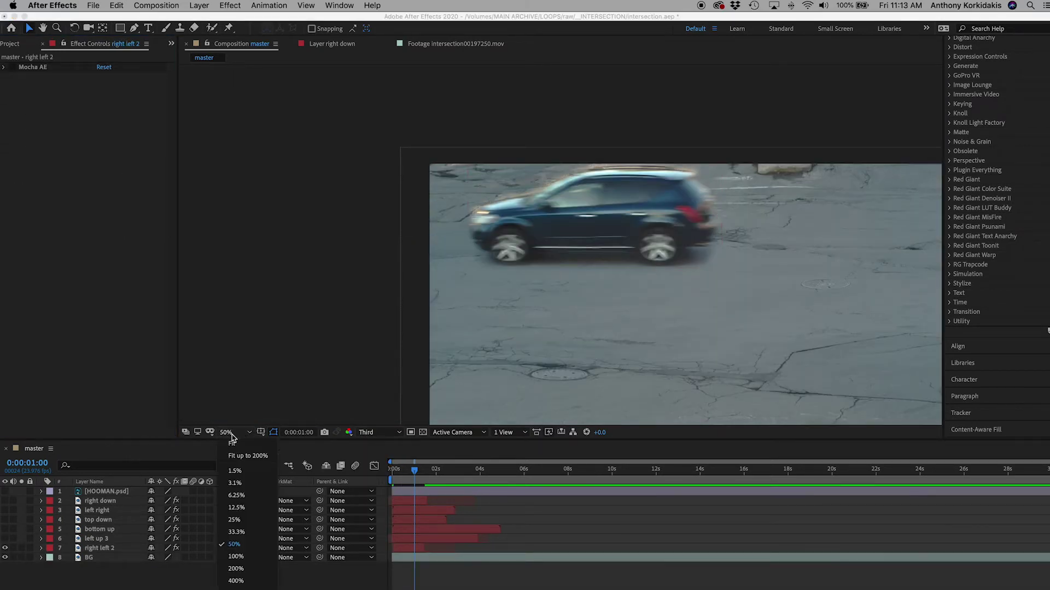
click(234, 450)
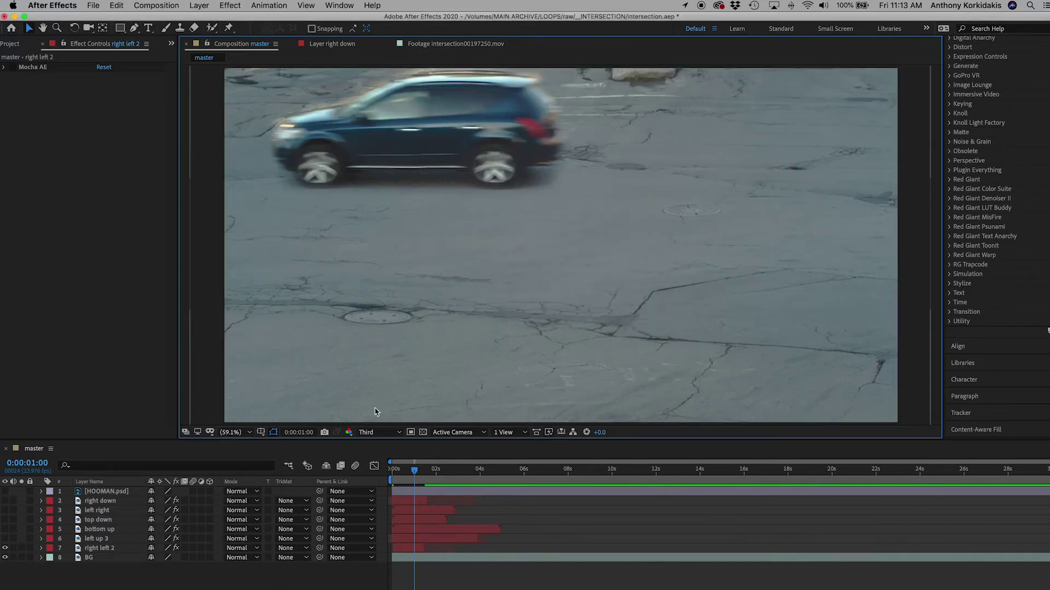
key(super+s)
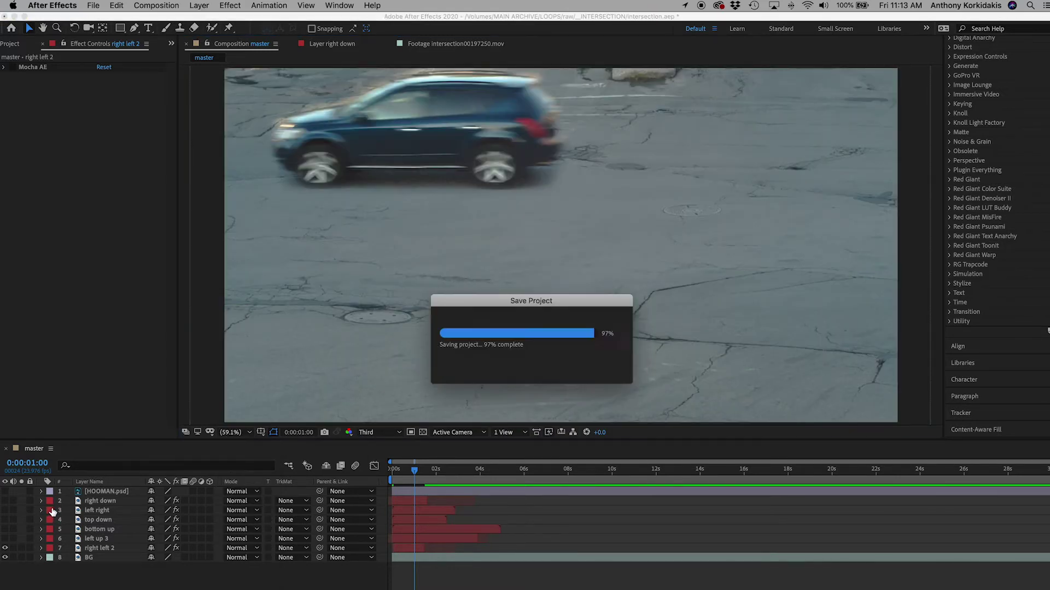
click(6, 492)
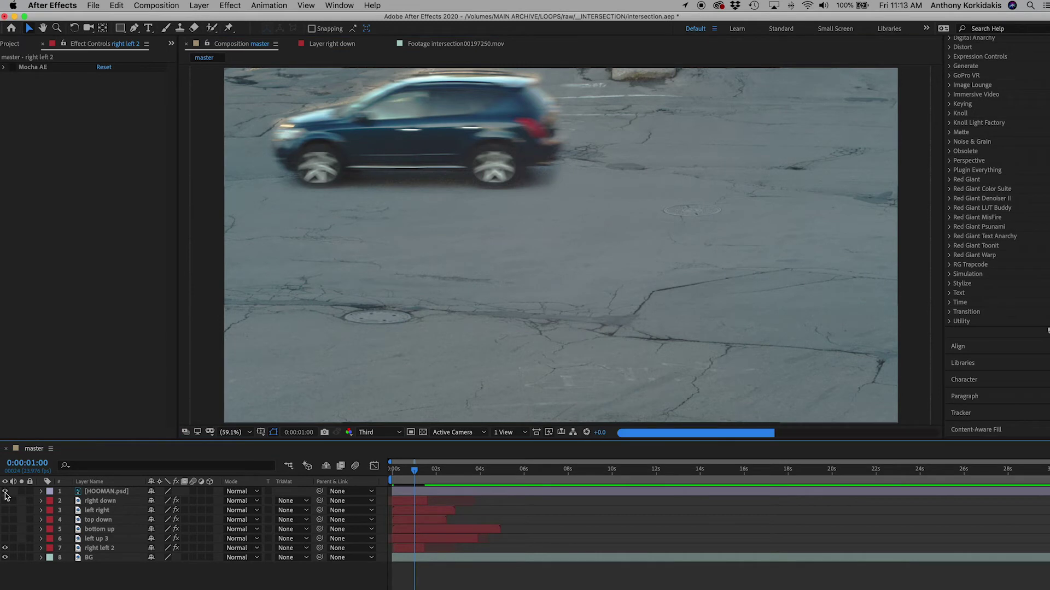
click(6, 491)
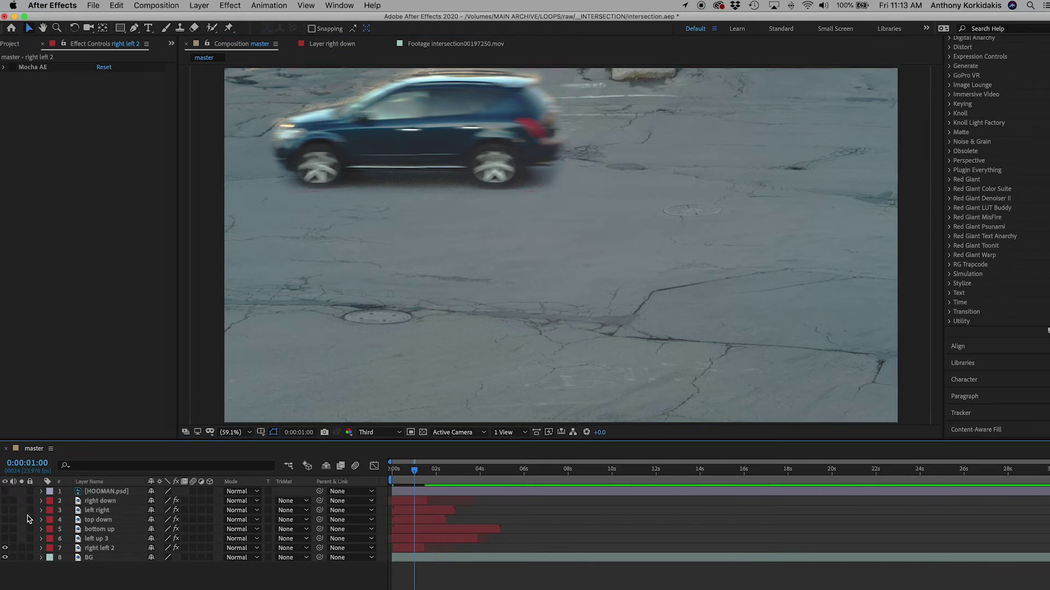
Label the right down layer yellow and the top down layer pink.
click(98, 501)
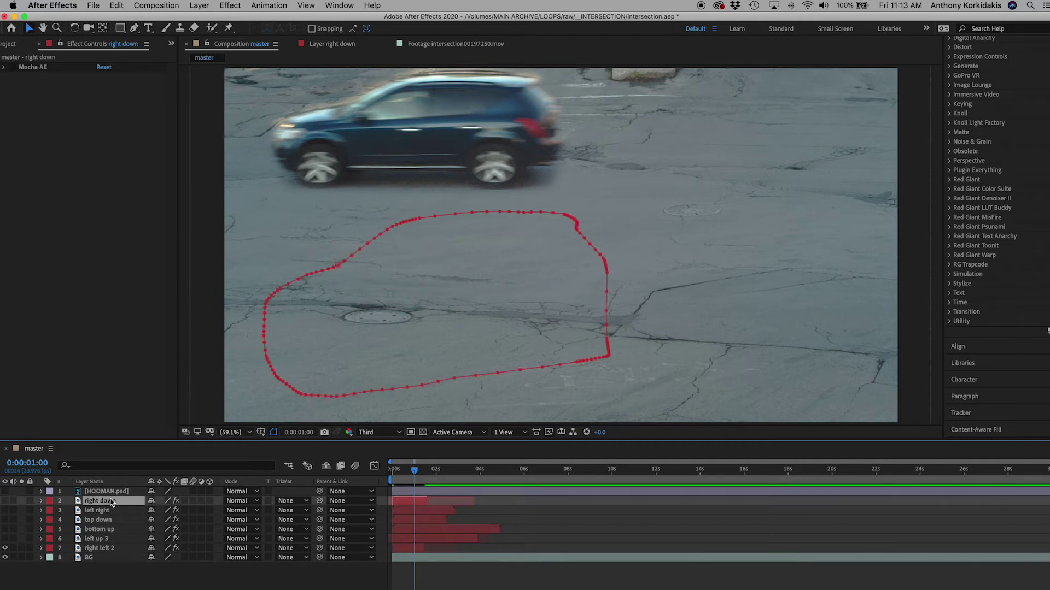
click(53, 503)
click(69, 511)
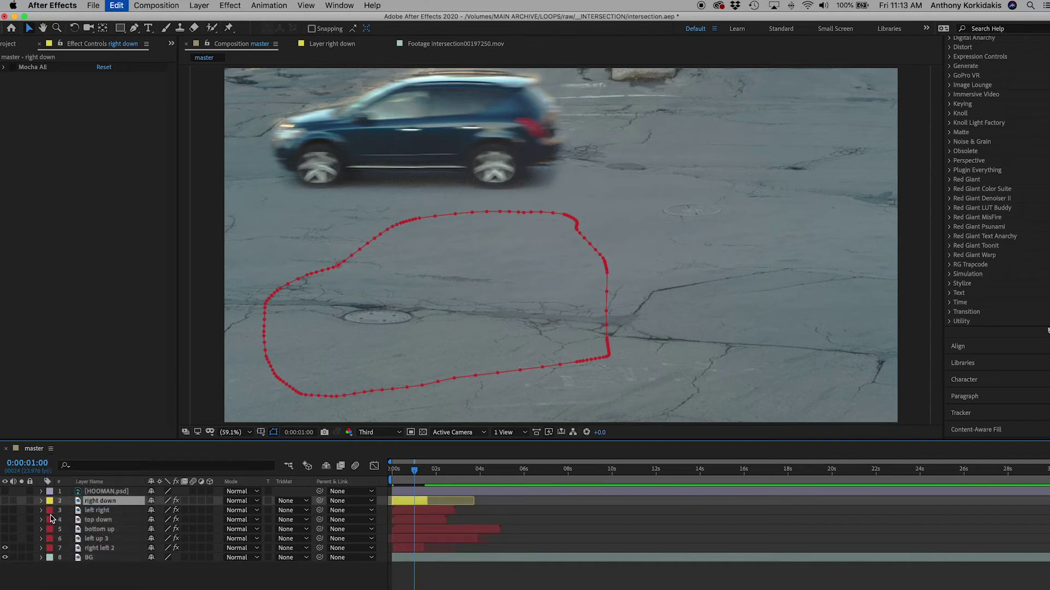
click(49, 520)
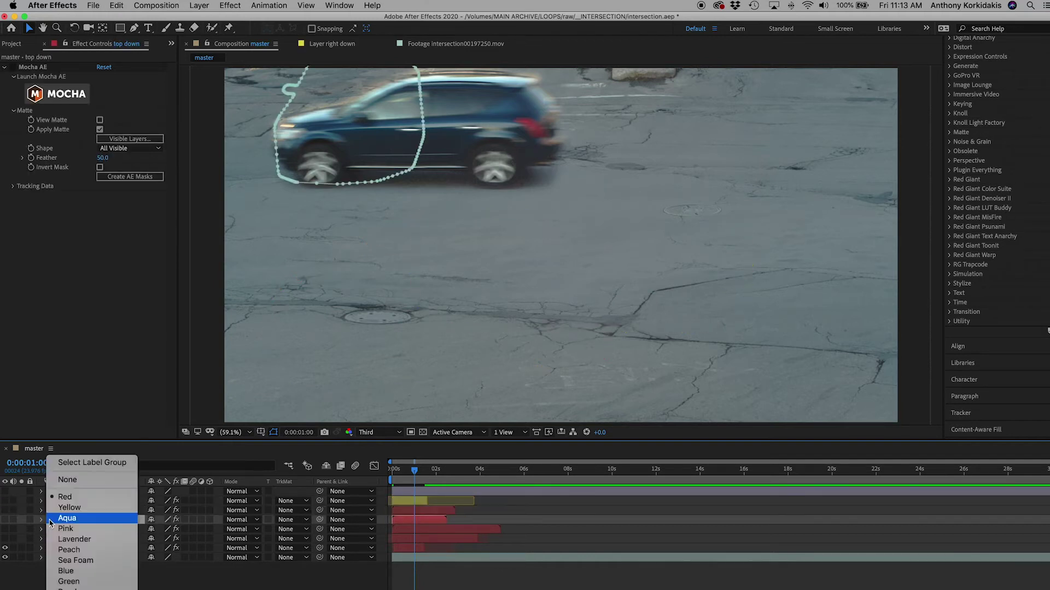
click(60, 529)
Label the bottom up layer green and the left up 3 layer purple.
click(107, 529)
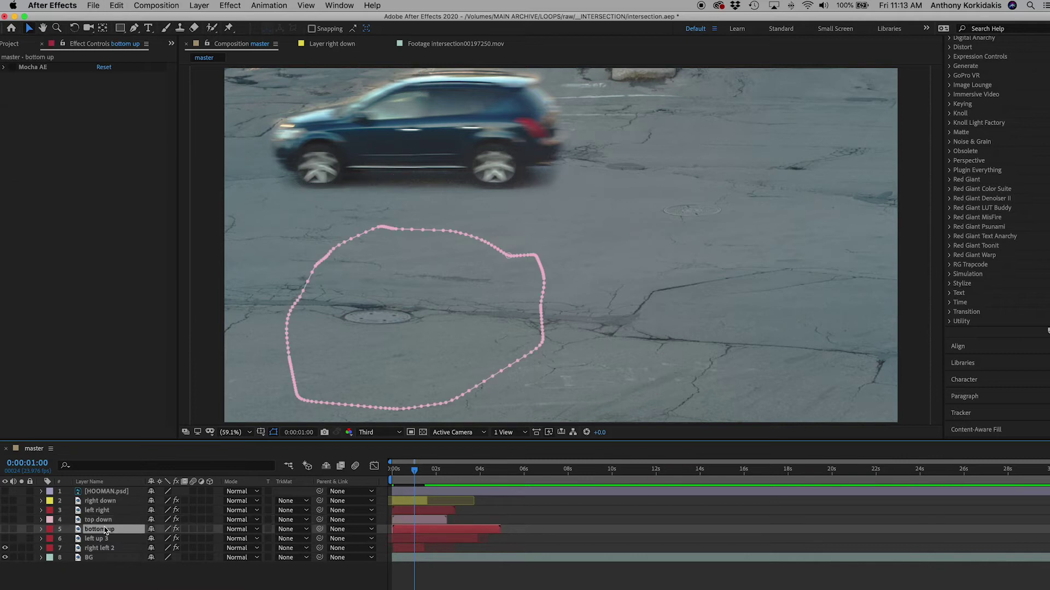
click(53, 530)
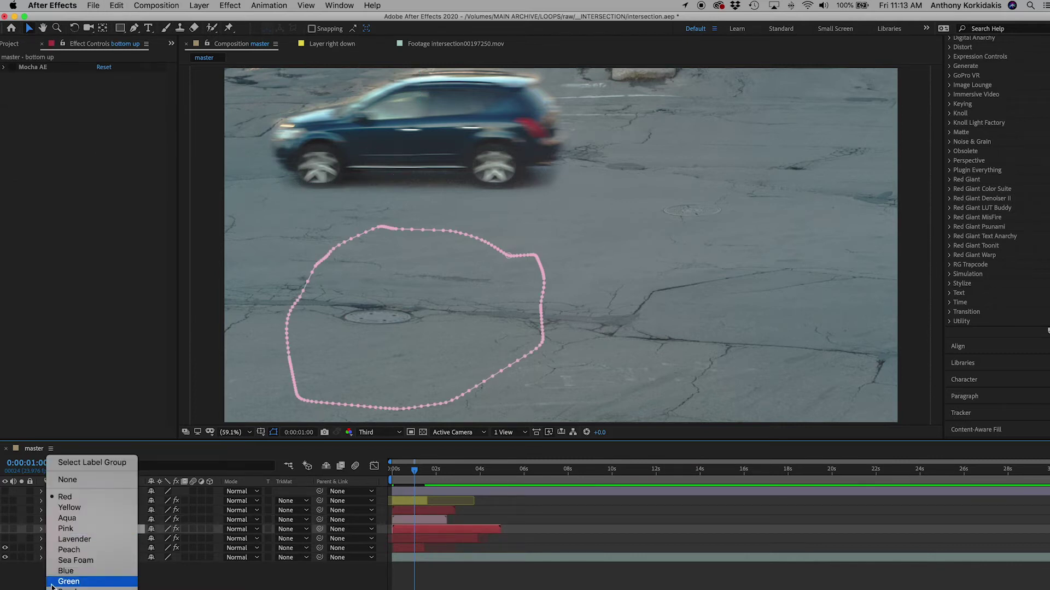
click(68, 578)
click(49, 542)
click(62, 581)
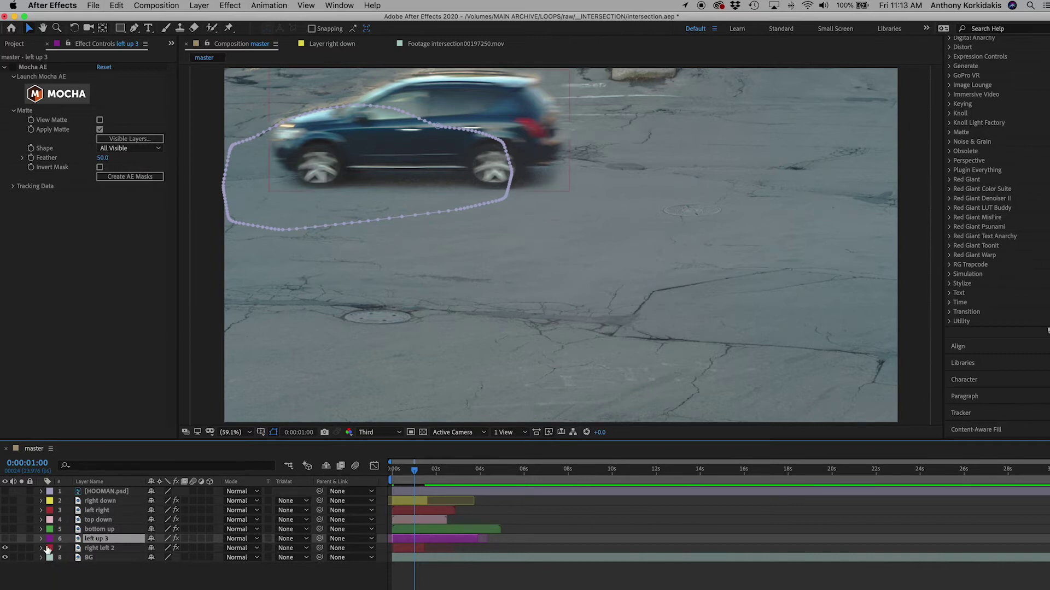
Label the right left 2 layer brown.
click(49, 548)
click(66, 585)
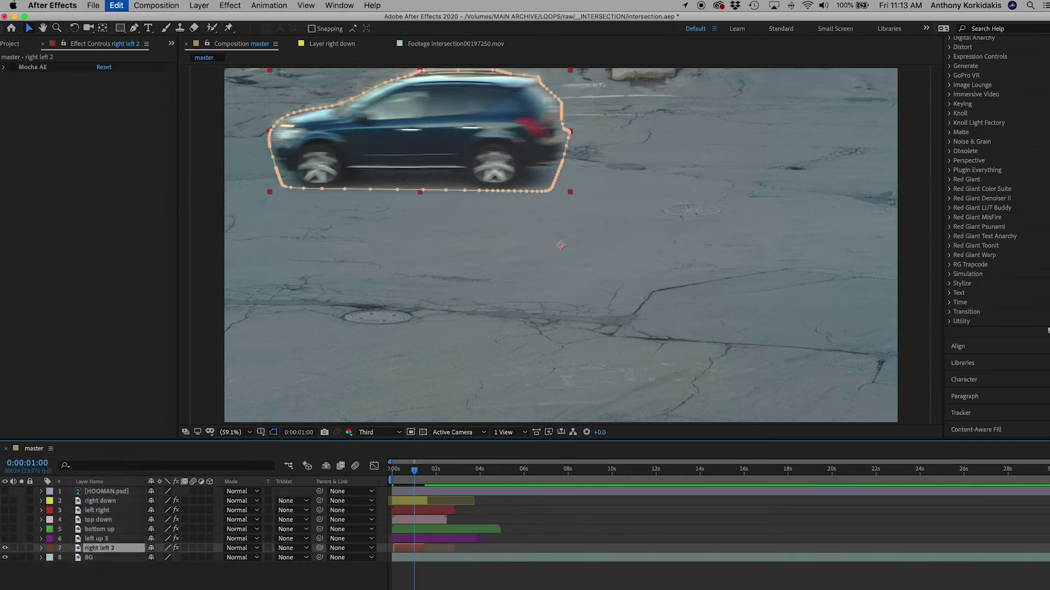
click(80, 569)
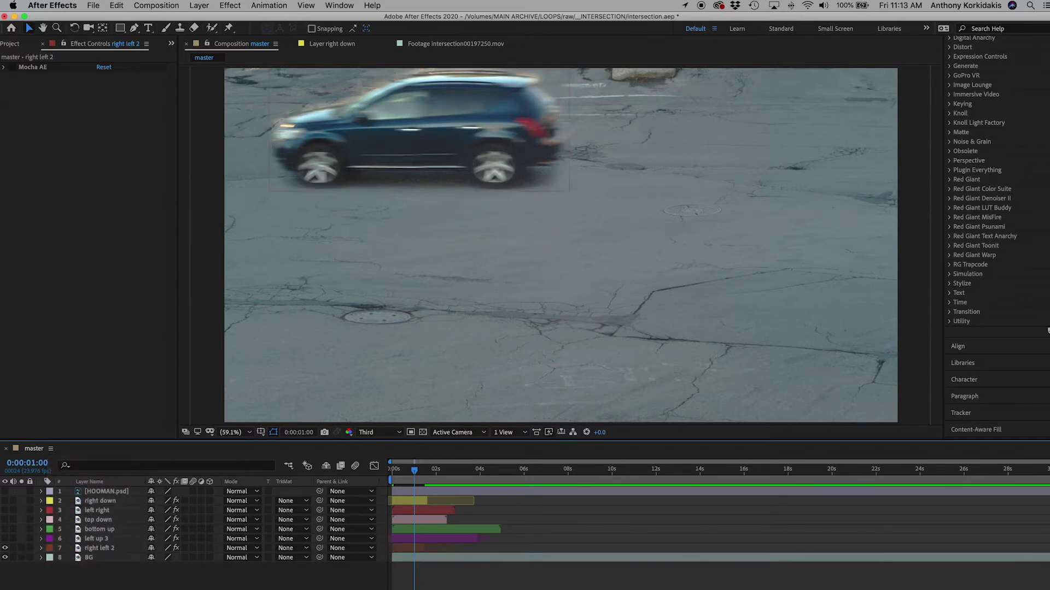
Hide the right left 2 layer and show the right down layer.
click(89, 492)
click(5, 549)
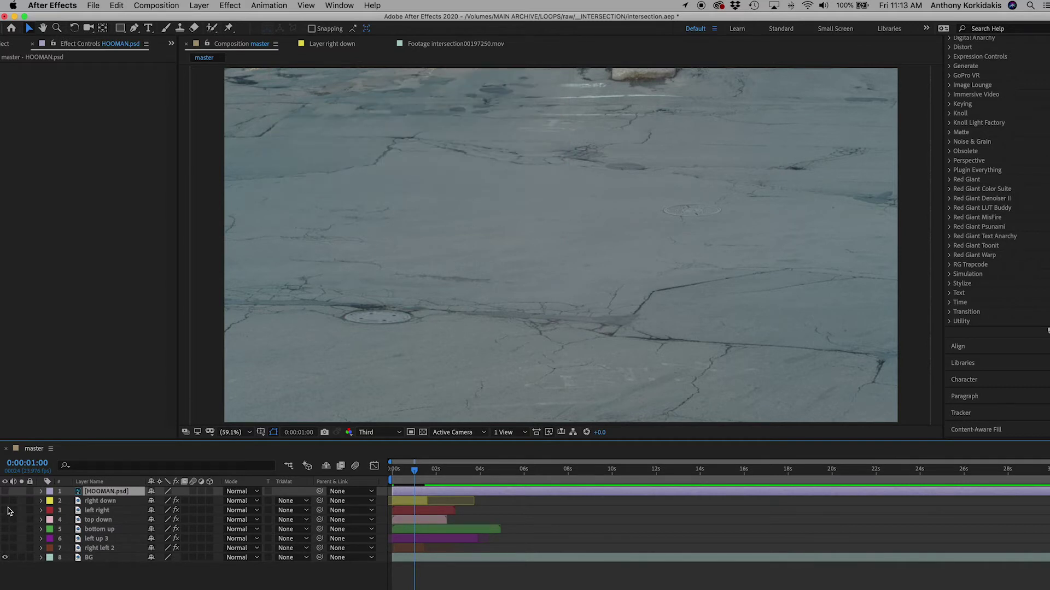
click(5, 501)
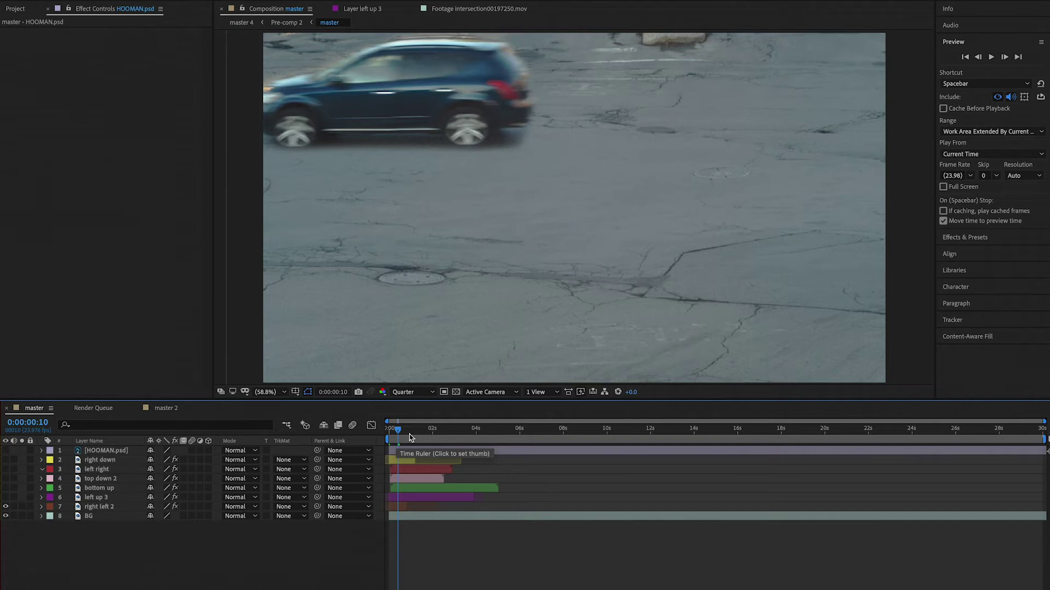
Make HOOMAN.psd and all car layers visible together and check across the first second how the cars overlap the woman.
click(103, 453)
click(105, 499)
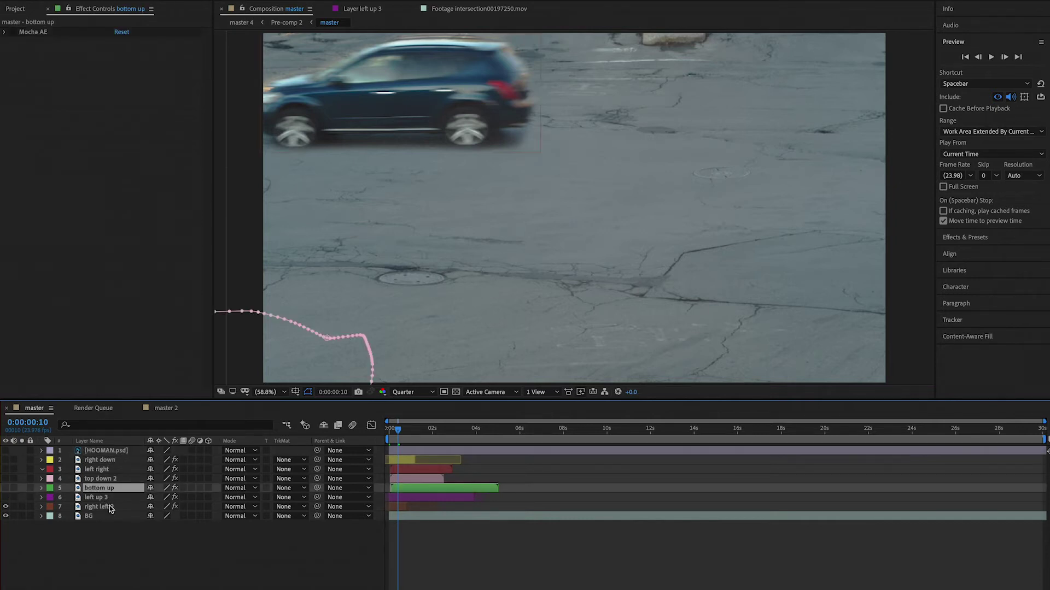
shift+click(100, 460)
shift+click(100, 451)
click(6, 459)
click(418, 539)
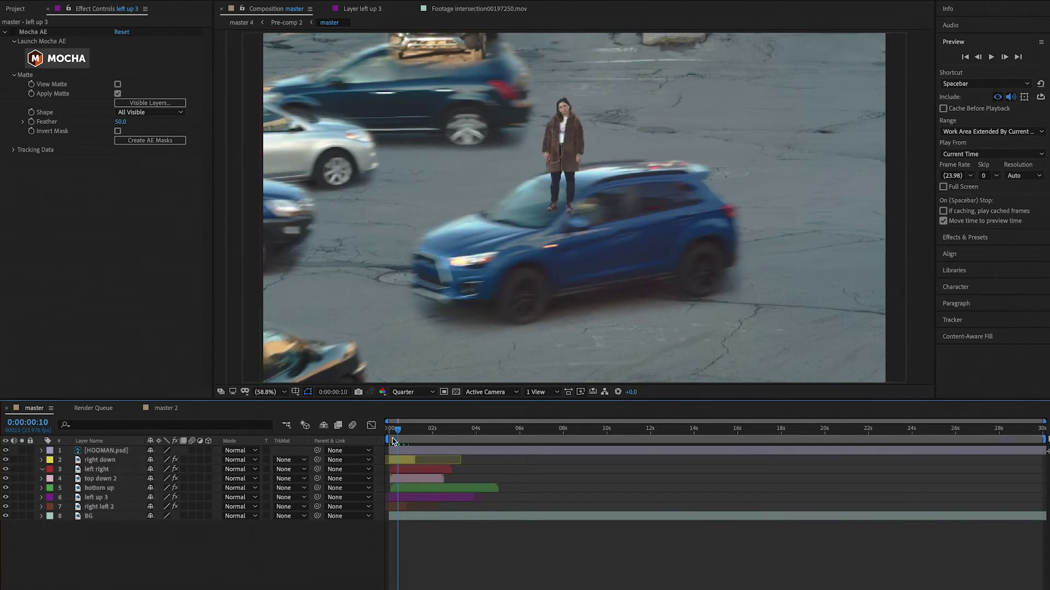
click(399, 433)
click(402, 429)
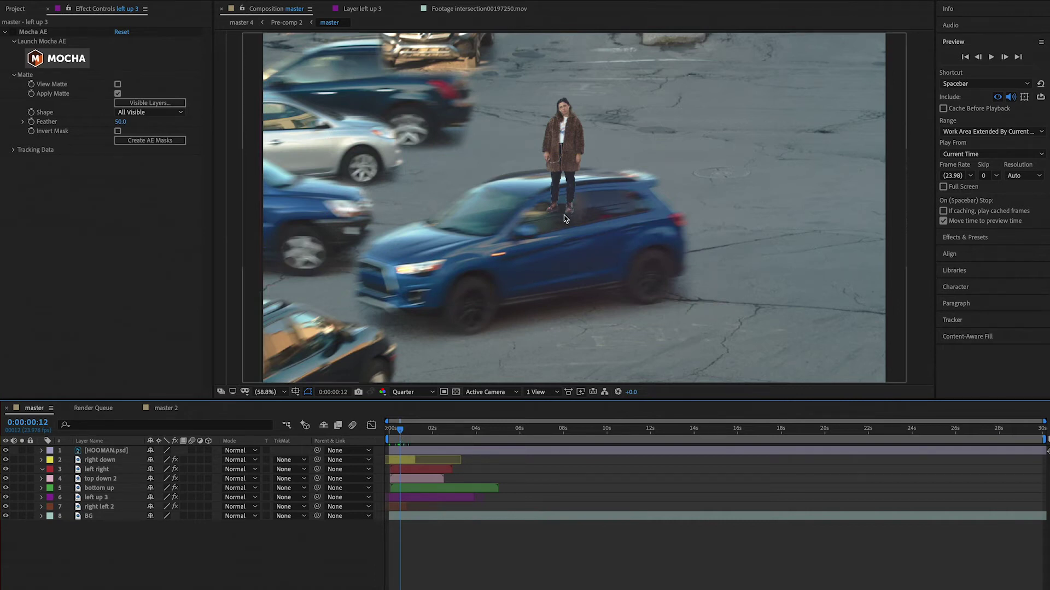
click(406, 430)
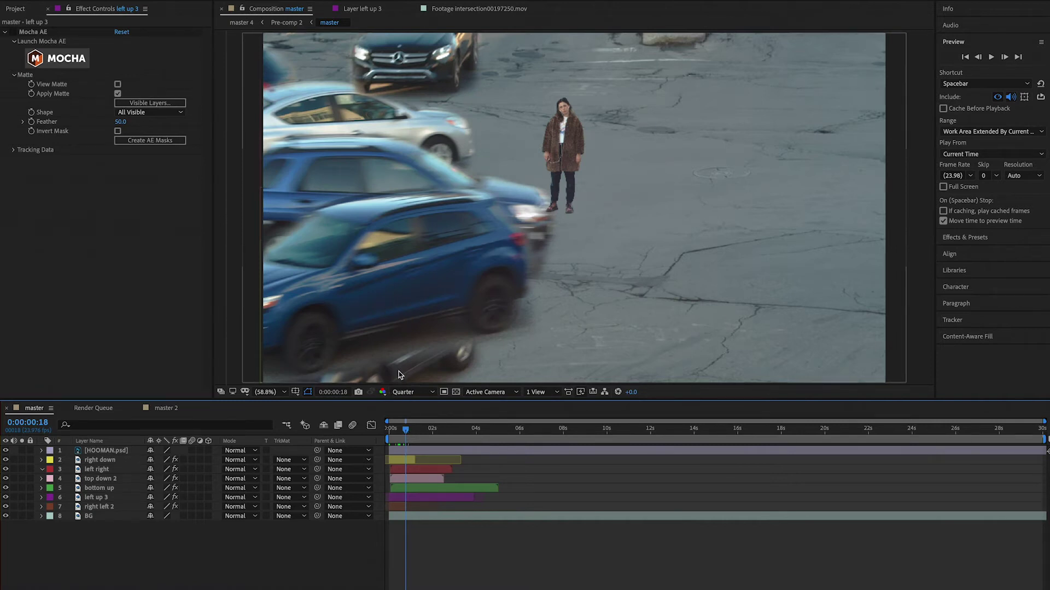
click(408, 438)
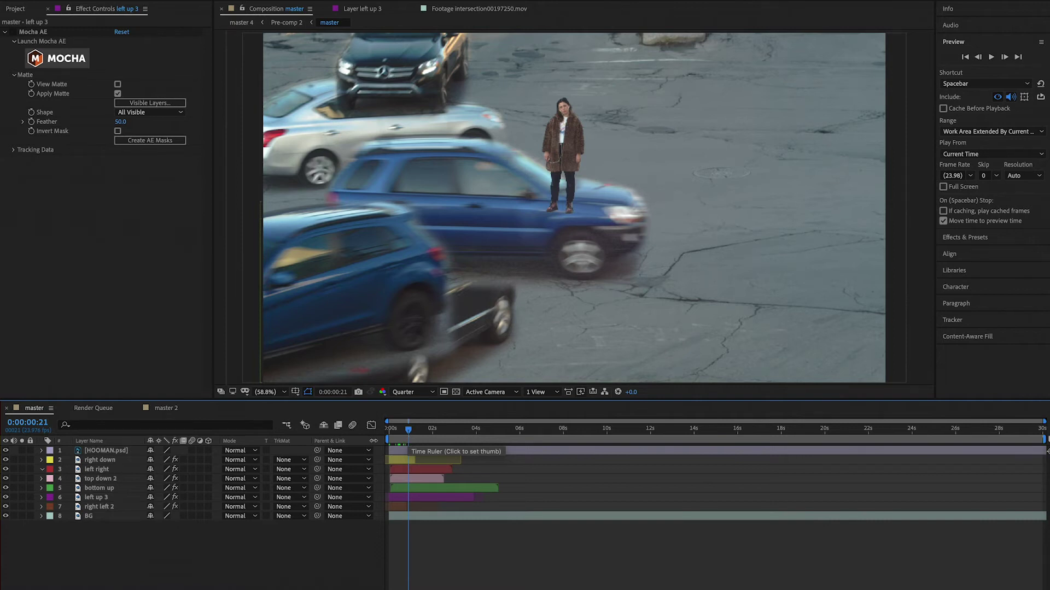
Hide the car layers from left right through right left 2, keeping only right down with the woman.
click(109, 471)
shift+click(105, 507)
drag(9, 509, 6, 469)
click(109, 562)
Move the right down layer above HOOMAN.psd so its car passes in front of the woman, and check the overlap.
drag(404, 443, 397, 442)
click(109, 462)
drag(109, 462, 108, 451)
click(409, 533)
drag(396, 437, 396, 441)
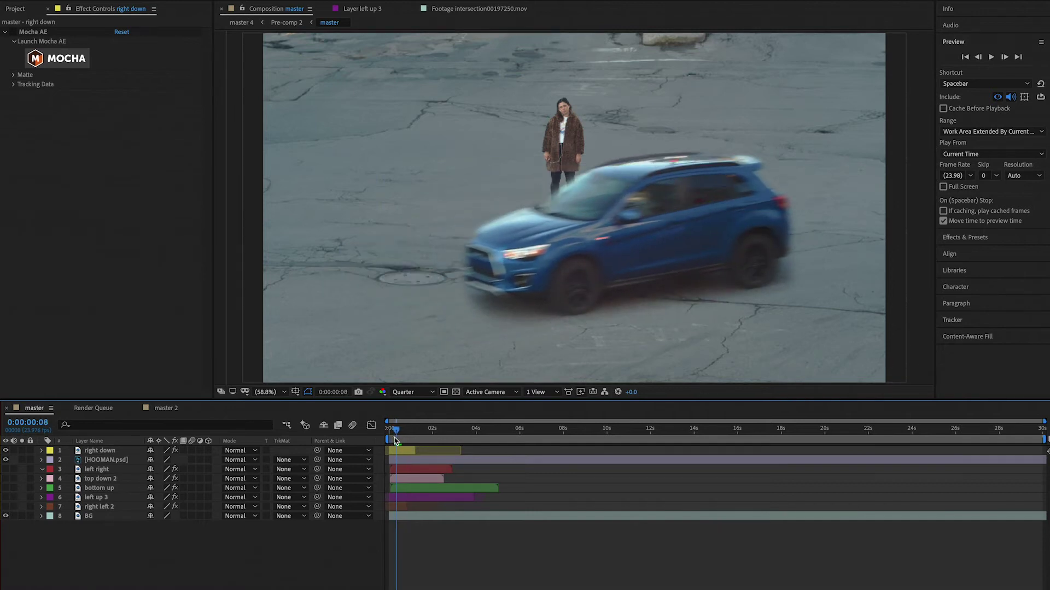
Show the left right layer, check where its car meets the woman, and move the layer above HOOMAN.psd.
click(125, 477)
click(104, 470)
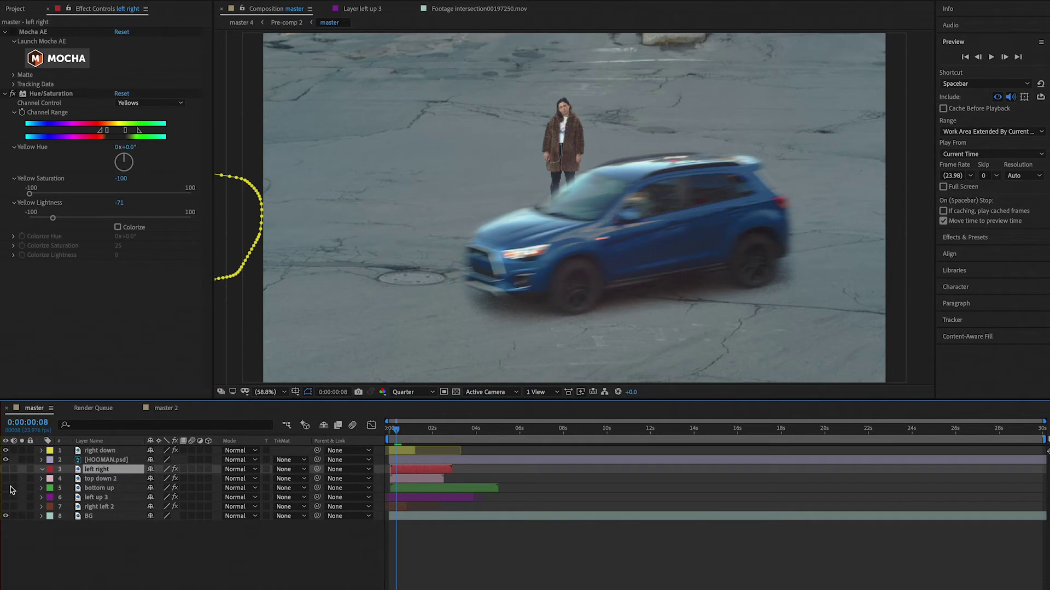
click(5, 469)
click(401, 432)
drag(404, 433, 406, 433)
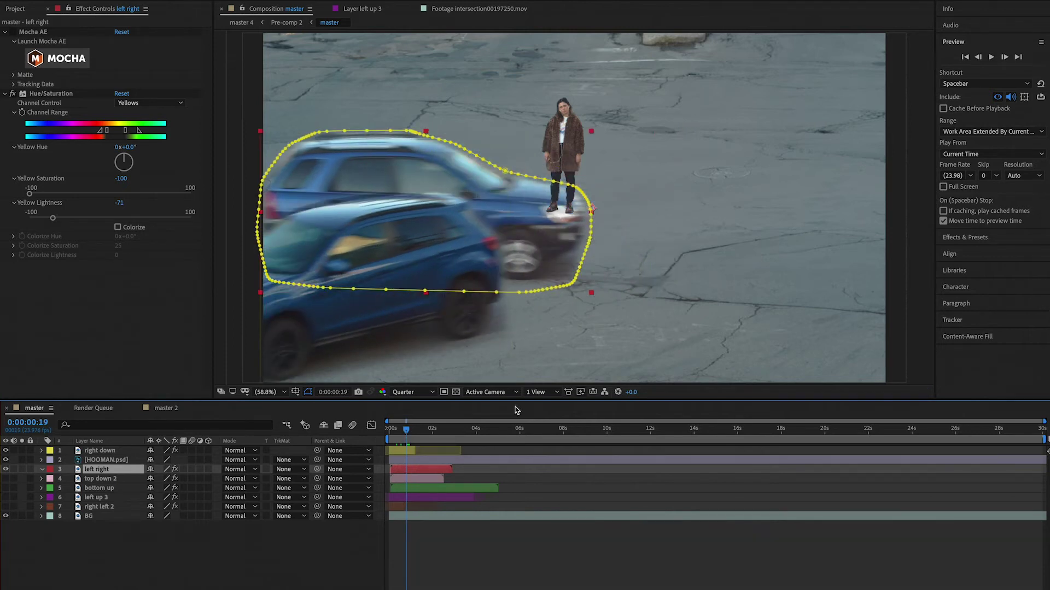
drag(408, 433, 412, 433)
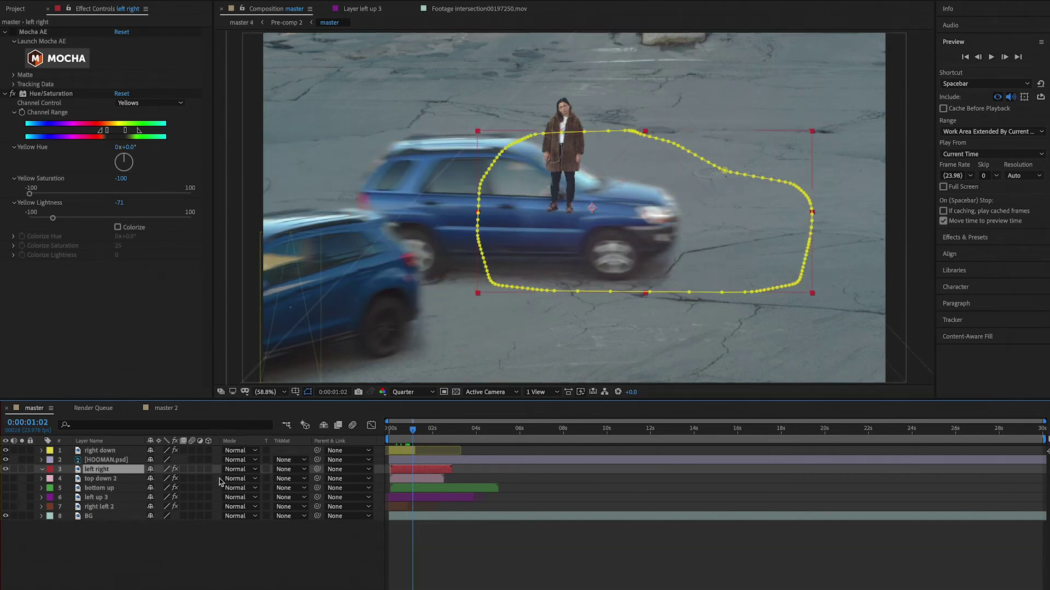
drag(109, 470, 108, 462)
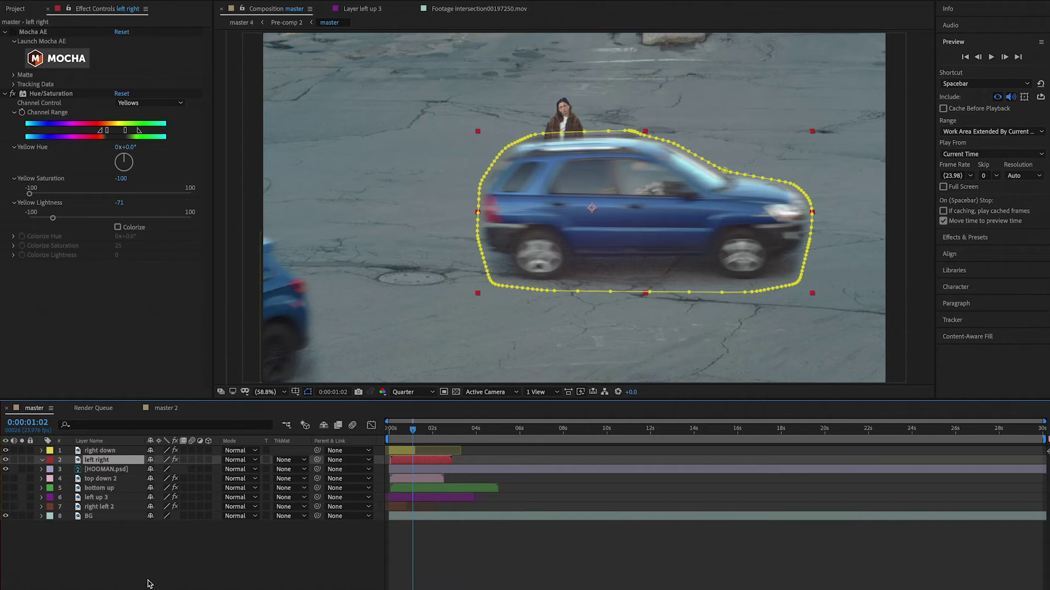
click(127, 533)
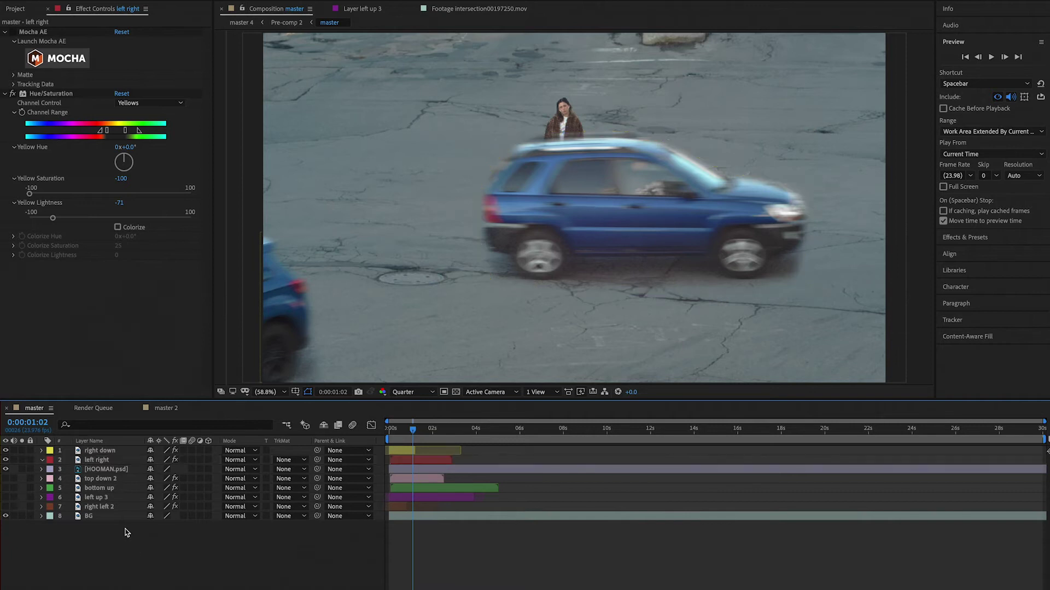
Show the top down 2 layer, check its car near one second, and move the layer to just above BG.
click(117, 480)
click(5, 478)
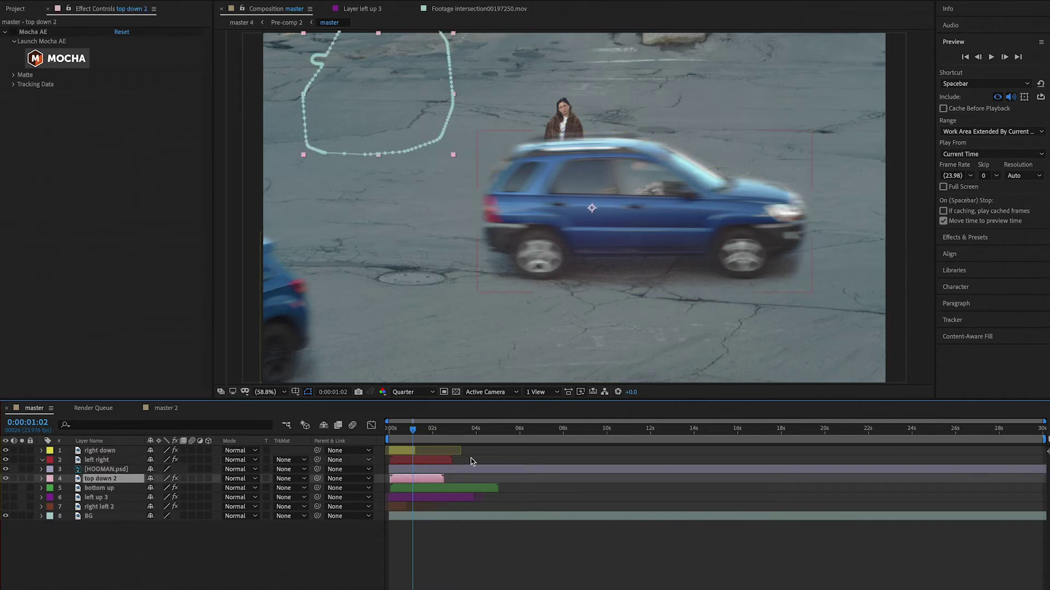
drag(403, 441, 416, 440)
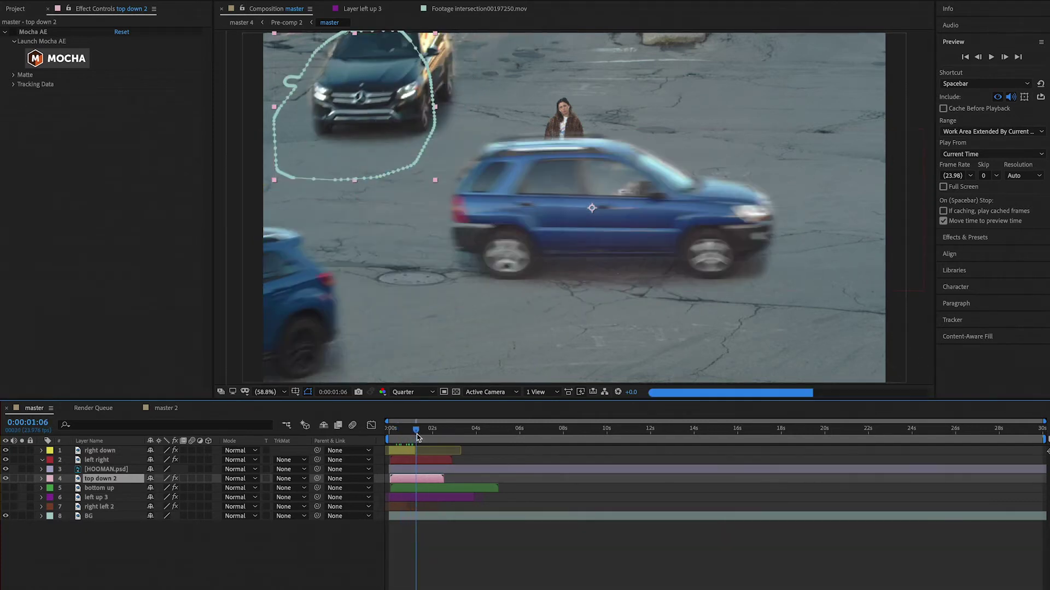
drag(98, 479, 100, 510)
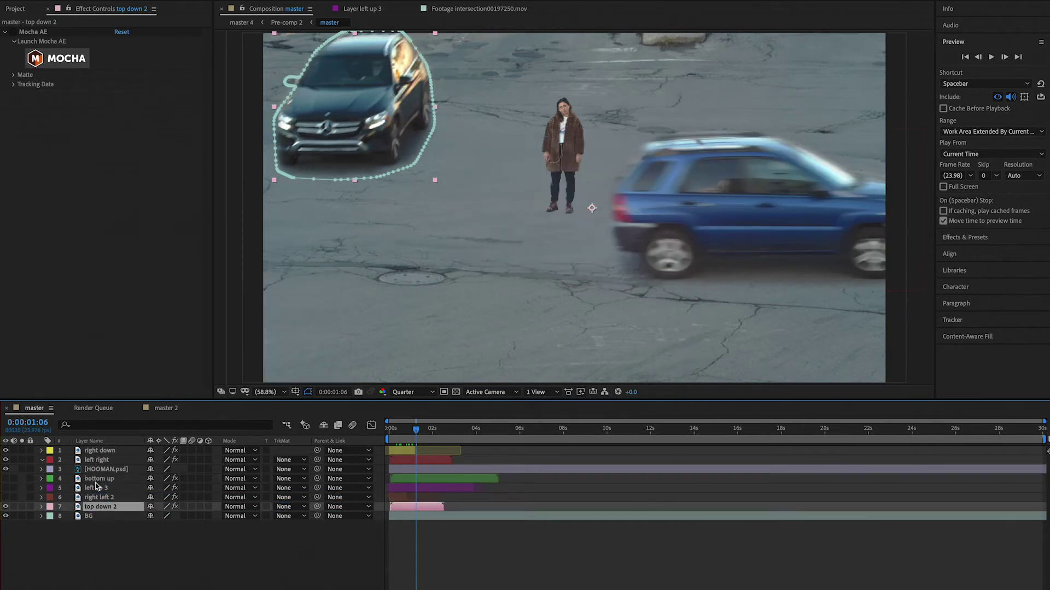
Show the bottom up layer, check where its car meets the woman, and move the layer to the top of the stack.
click(96, 488)
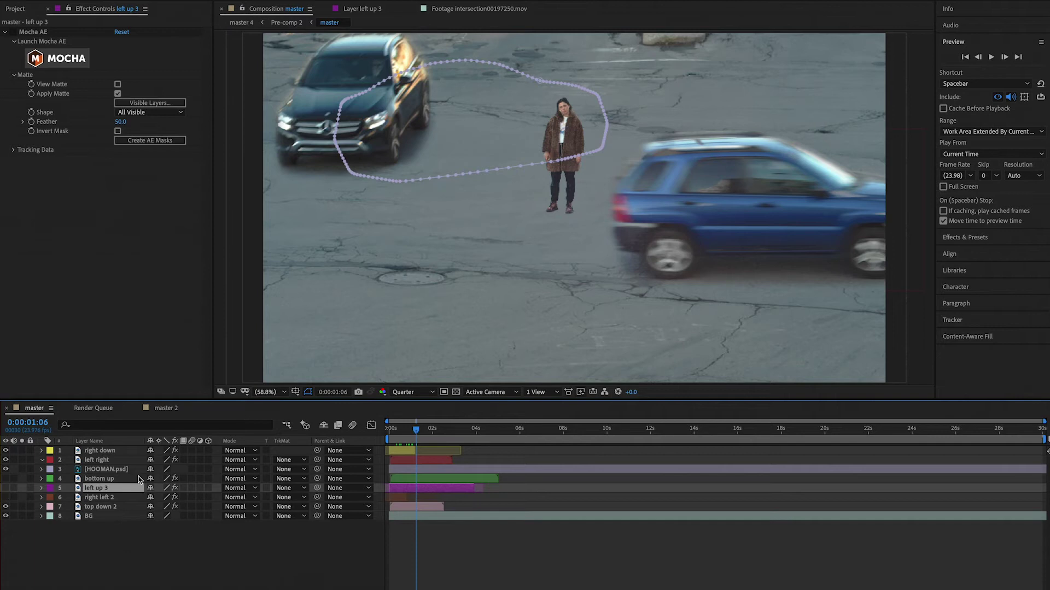
click(138, 478)
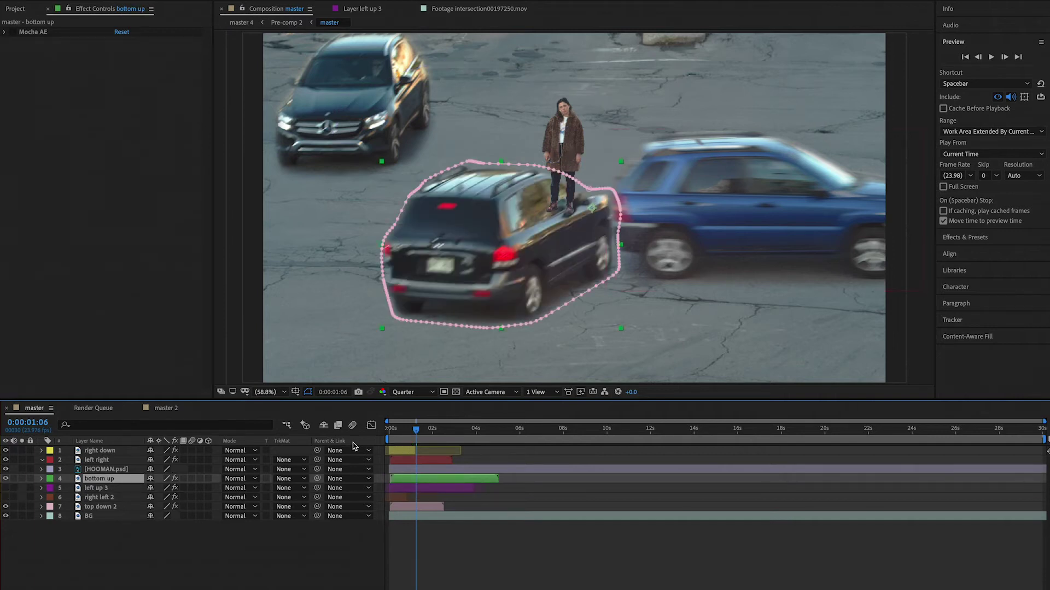
drag(414, 434, 419, 438)
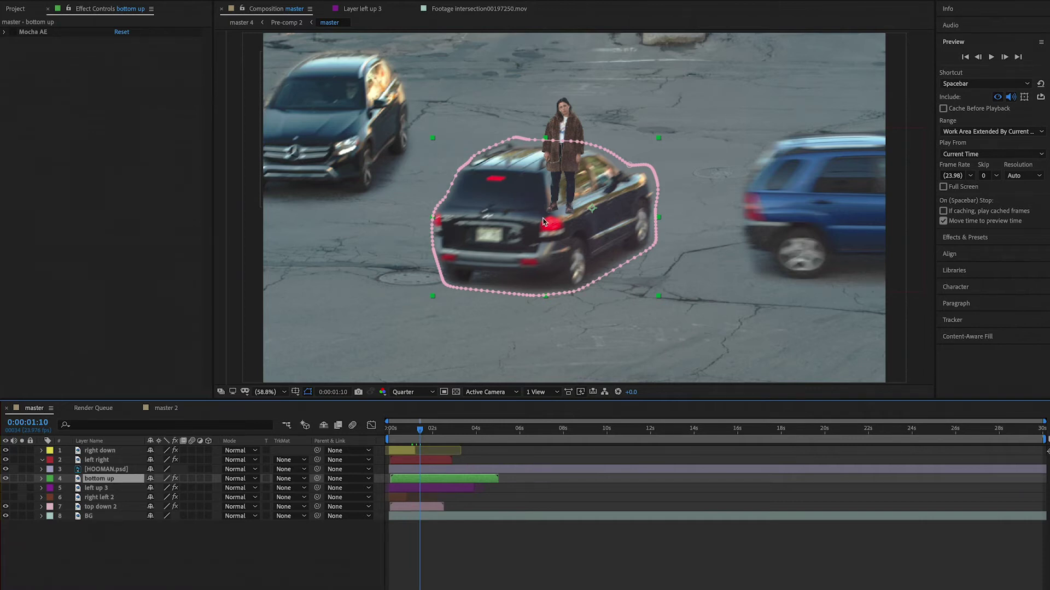
drag(109, 481, 110, 453)
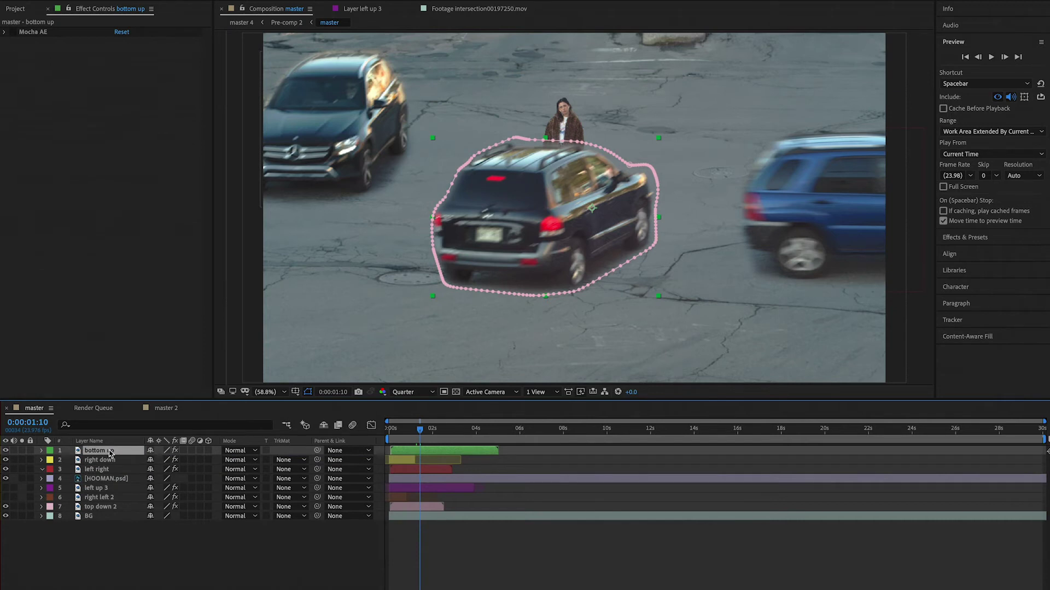
Show the left up 3 layer and check across the first second how its car overlaps the woman and other cars.
click(107, 488)
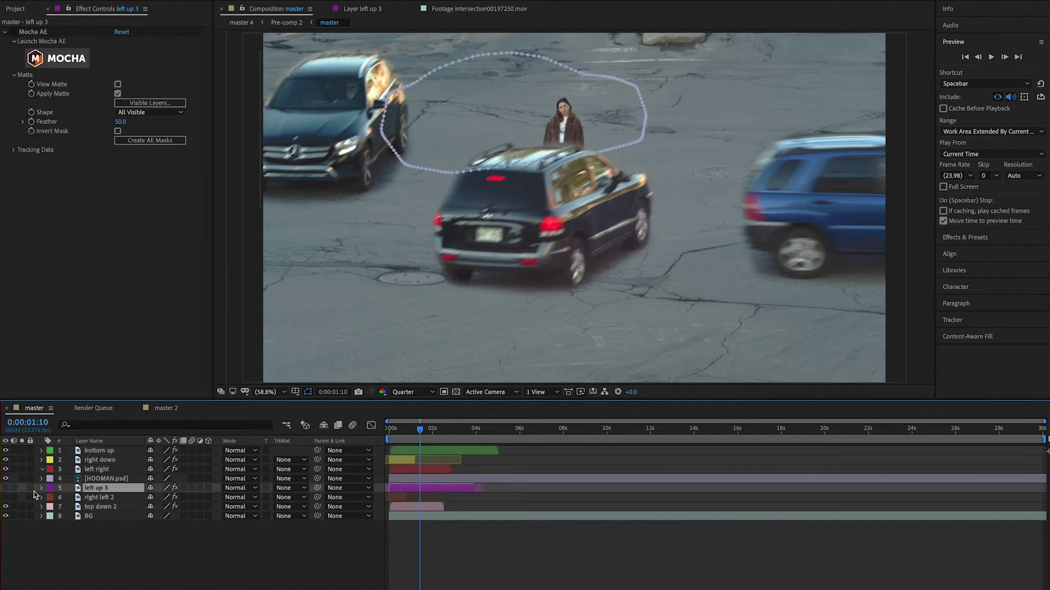
click(6, 488)
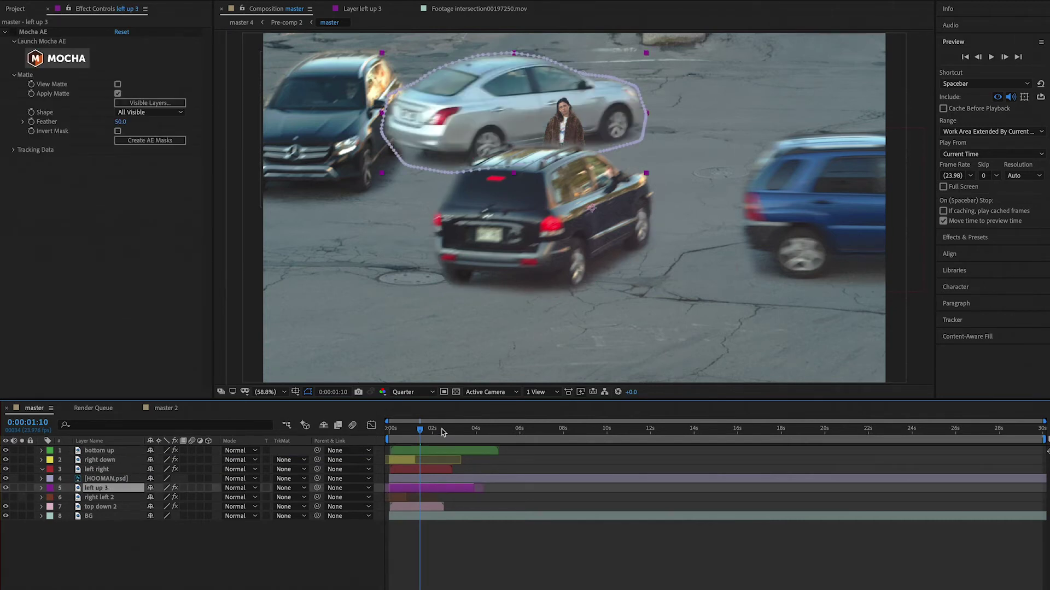
drag(422, 434, 407, 434)
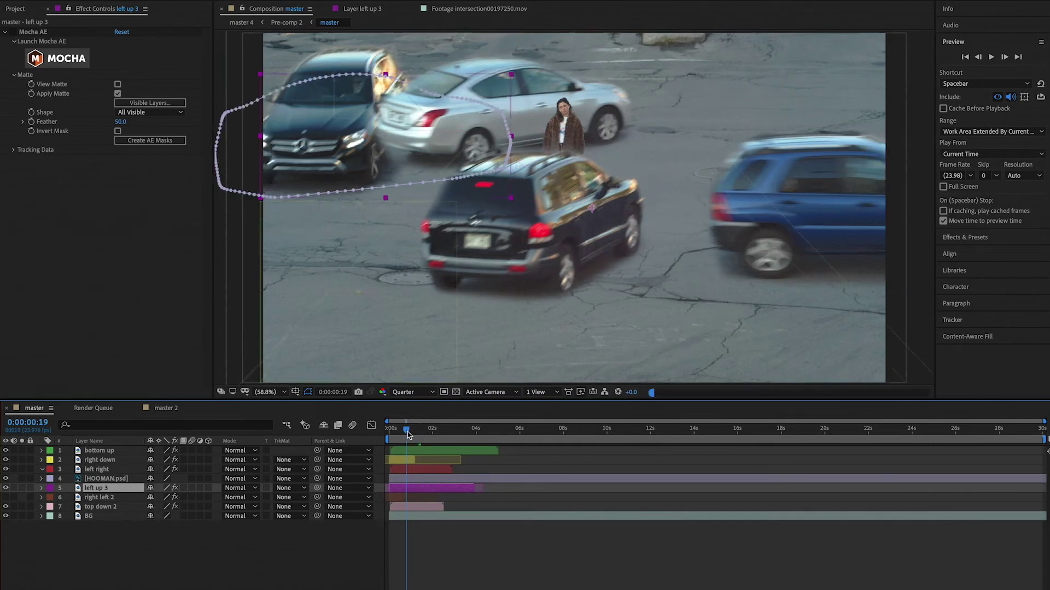
drag(407, 433, 411, 433)
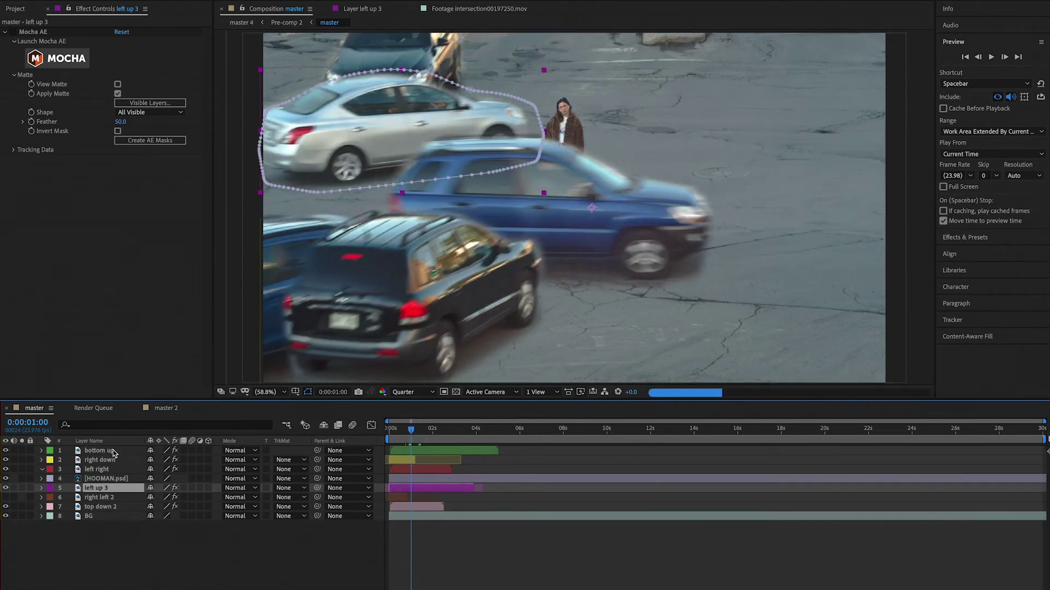
Hide bottom up, right down, left right and top down 2, and check left up 3's car passing behind the woman.
click(5, 451)
click(6, 468)
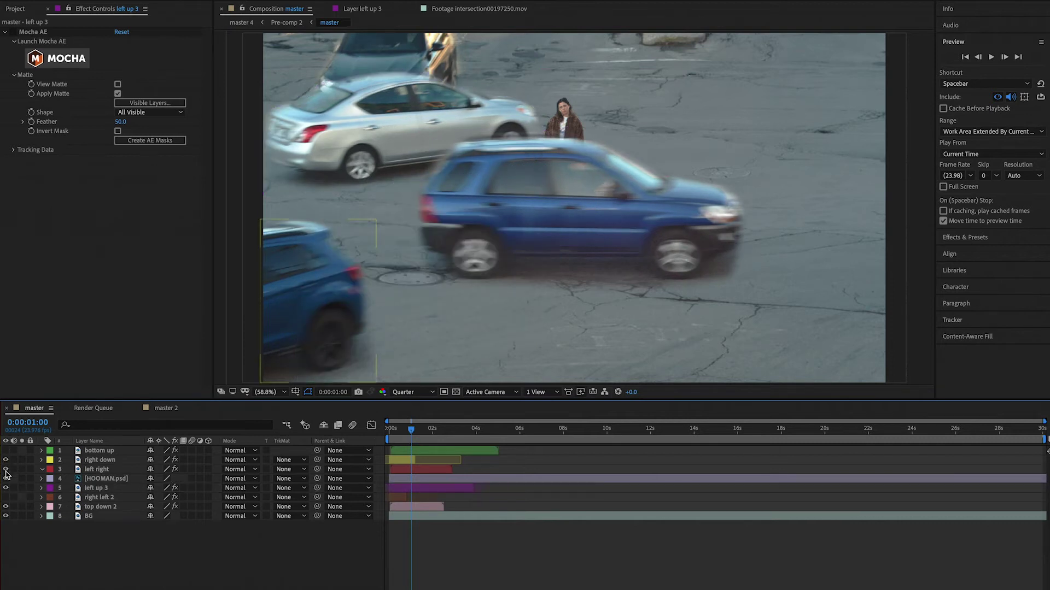
click(5, 460)
click(6, 488)
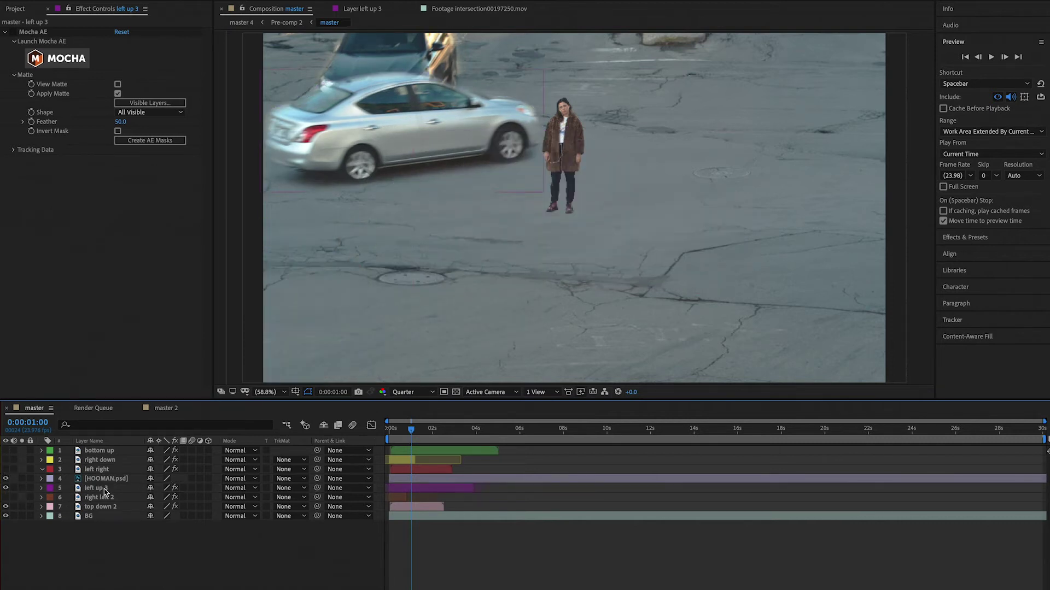
click(104, 489)
click(6, 506)
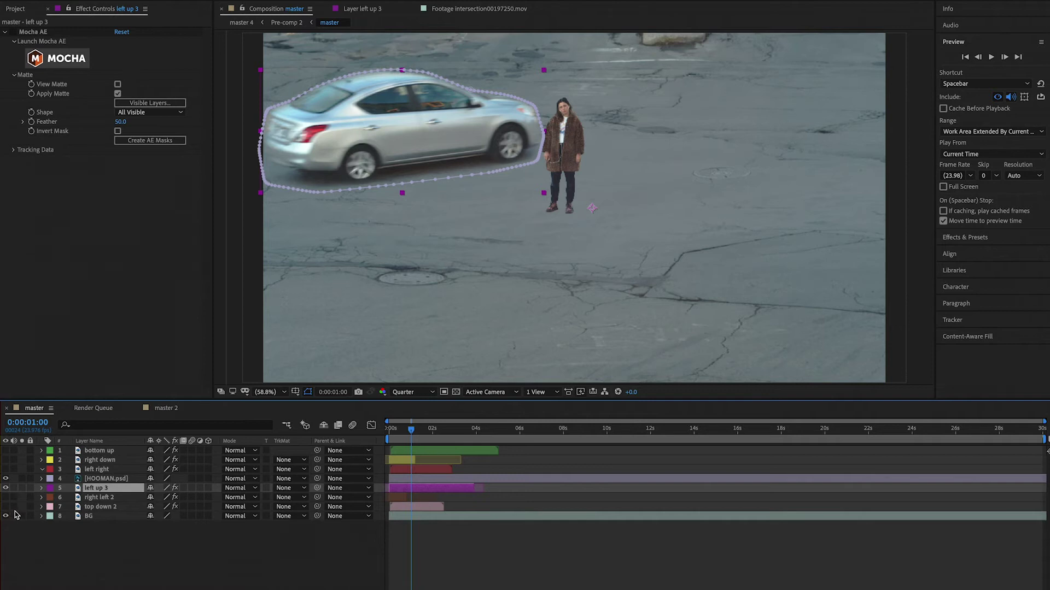
drag(411, 430, 427, 435)
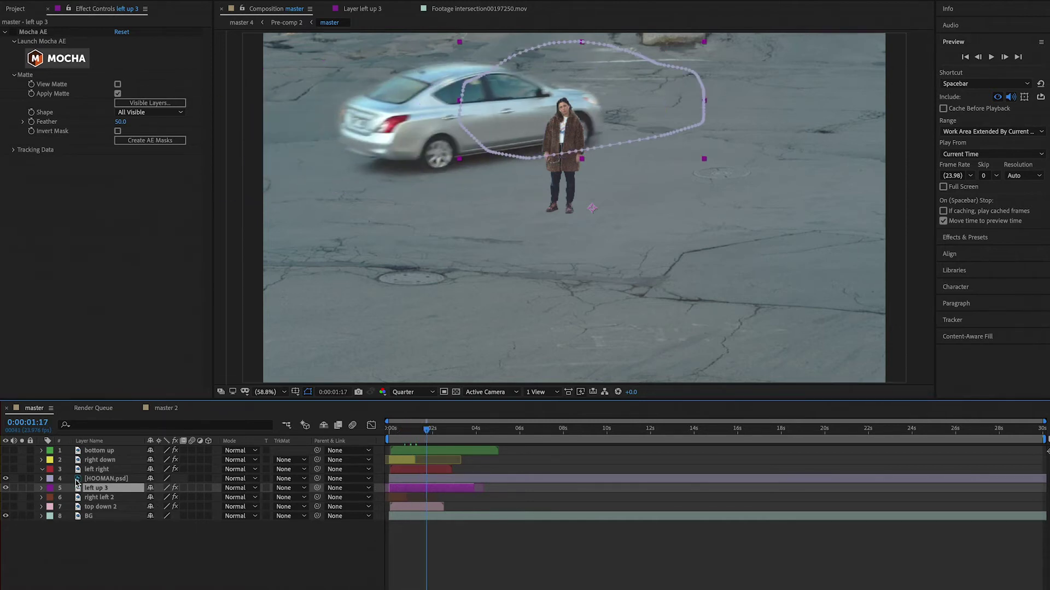
Show right left 2 instead of left up 3, move it directly below HOOMAN.psd, and check its car against the woman.
click(5, 488)
click(5, 497)
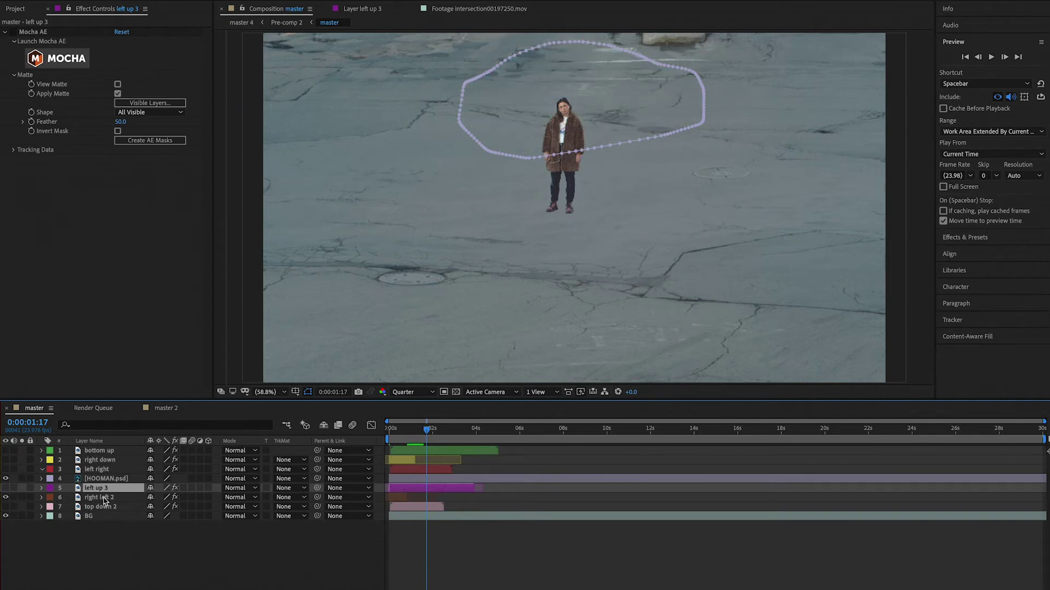
click(102, 497)
drag(101, 497, 101, 489)
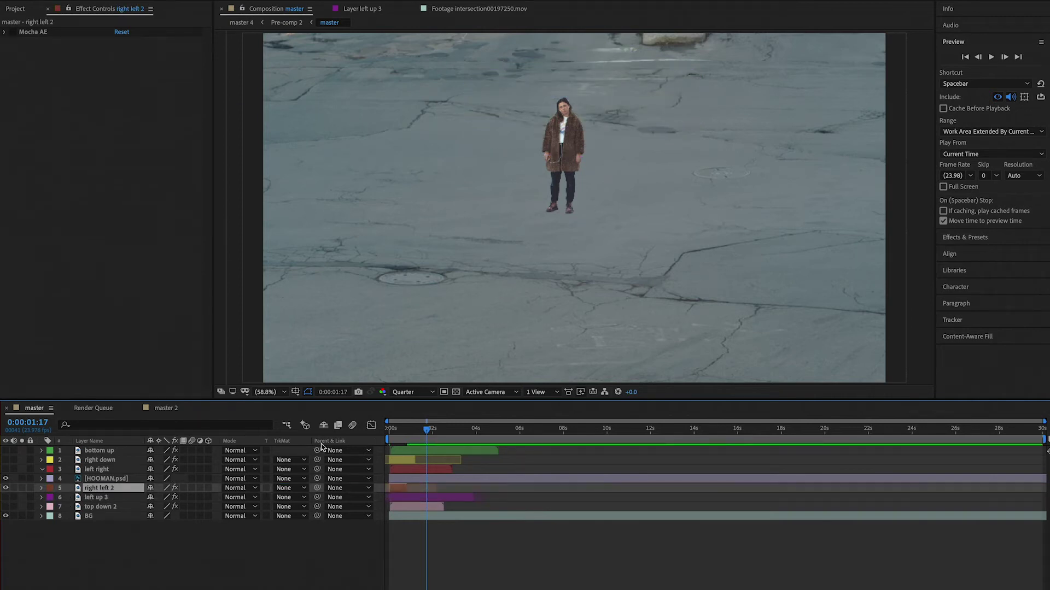
drag(402, 434, 396, 435)
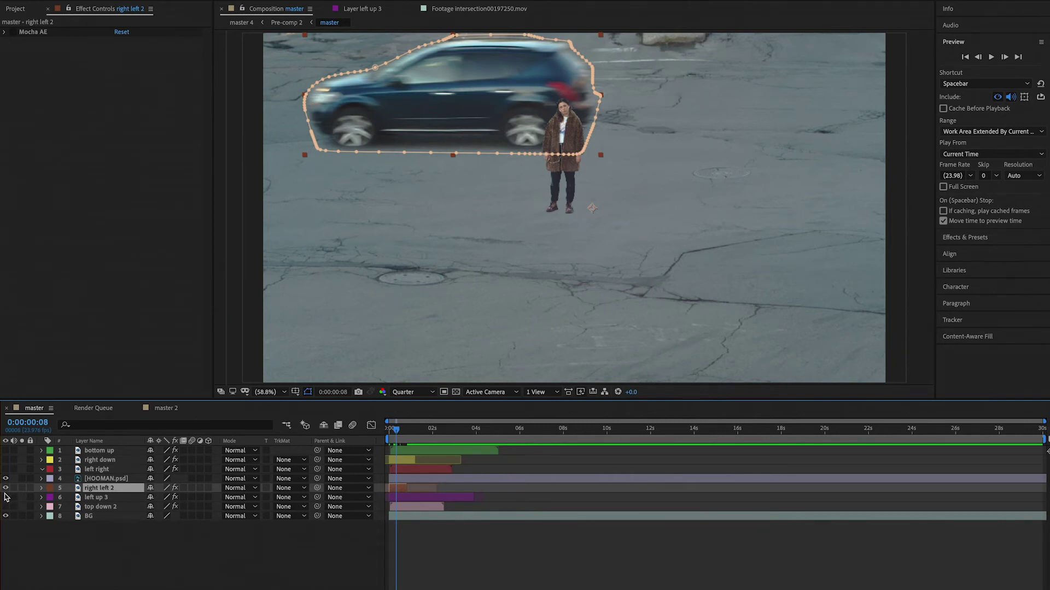
Show bottom up instead of right left 2 and preview how its car covers the woman around 0:00:01:12.
click(6, 488)
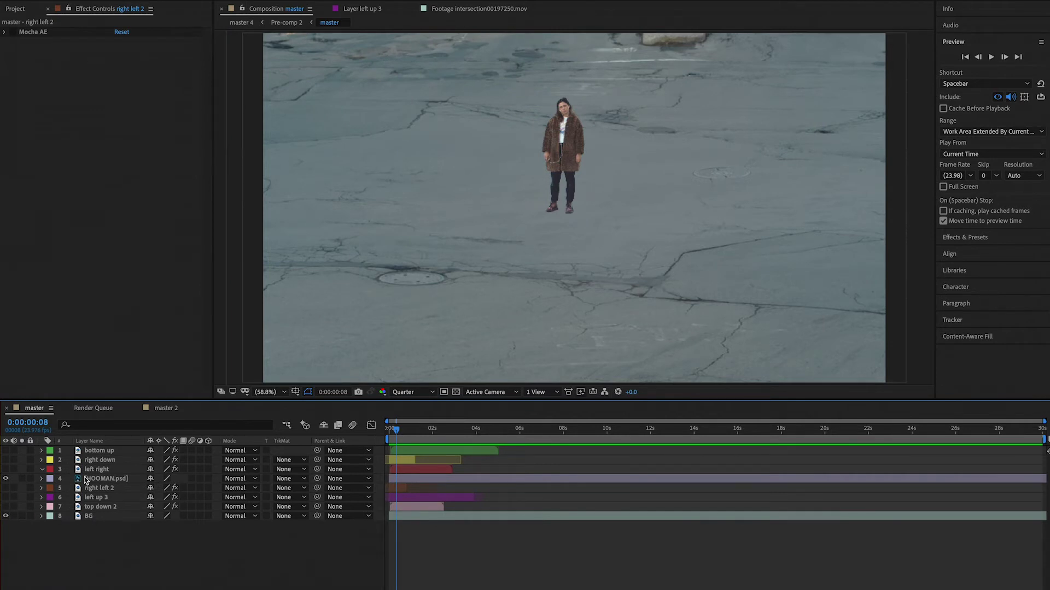
click(87, 452)
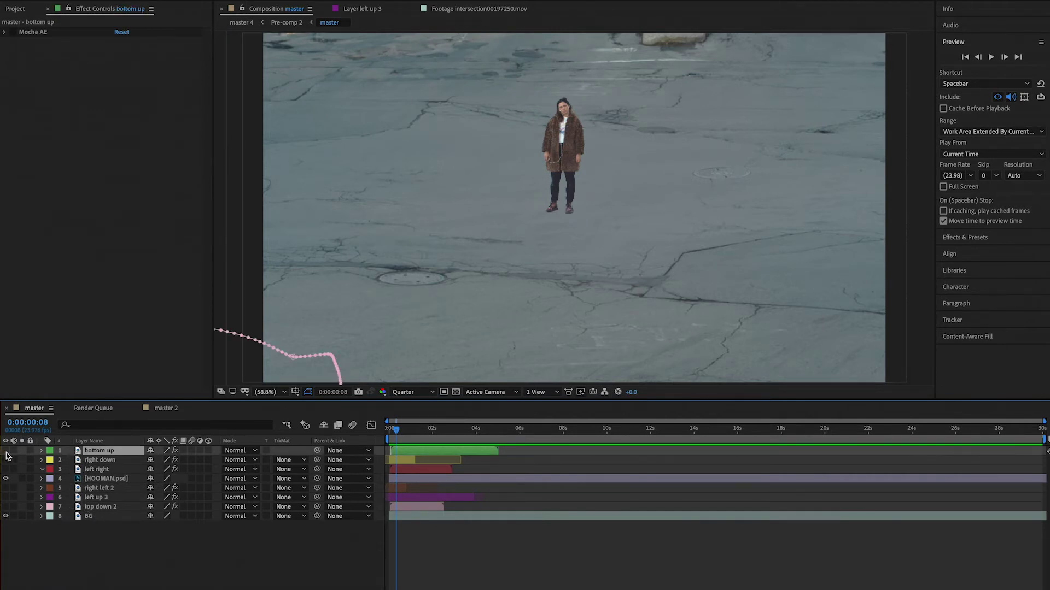
click(6, 451)
drag(403, 440, 428, 440)
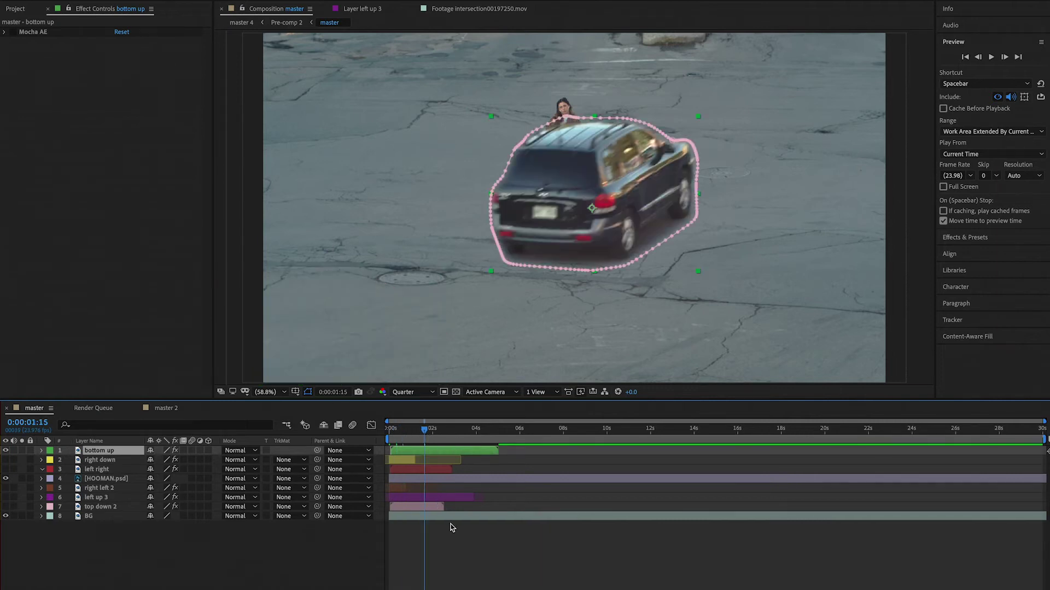
click(448, 577)
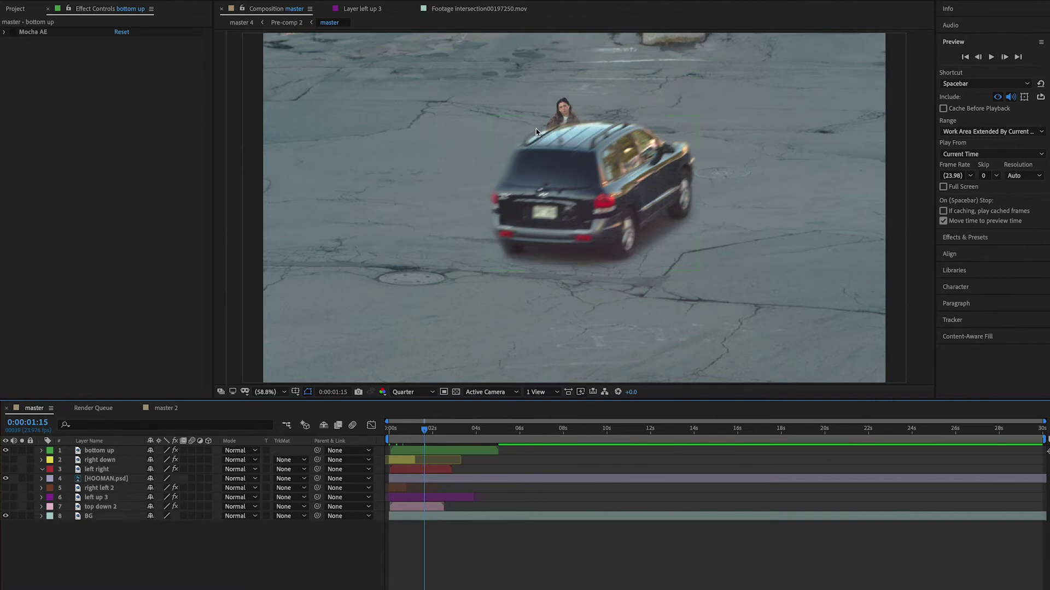
drag(420, 438, 416, 438)
key(space)
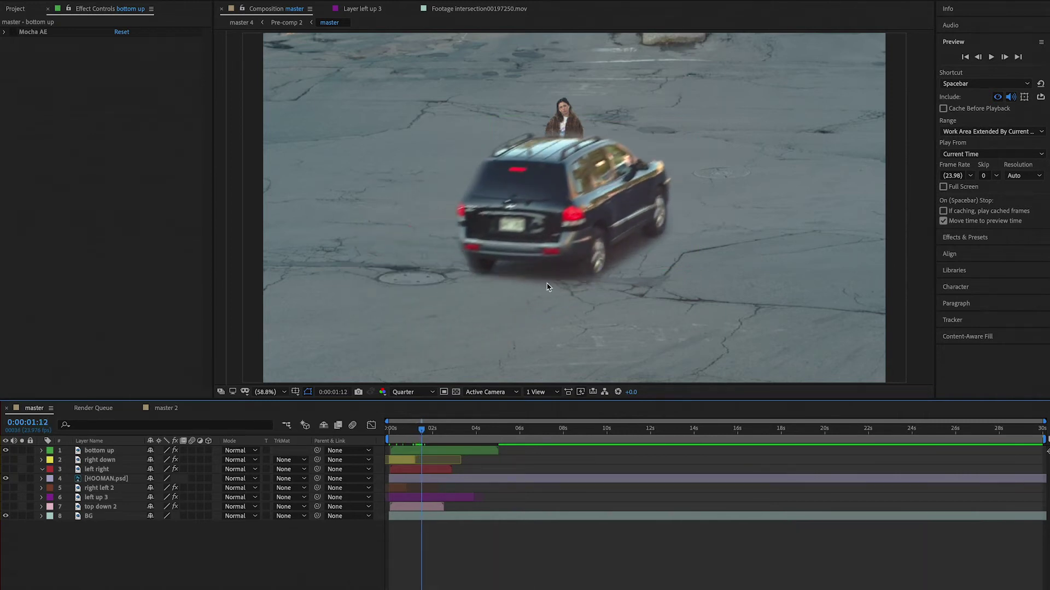
Nudge the HOOMAN.psd layer left in large increments so the woman stands farther left behind the bottom up car.
key(comma)
key(comma)
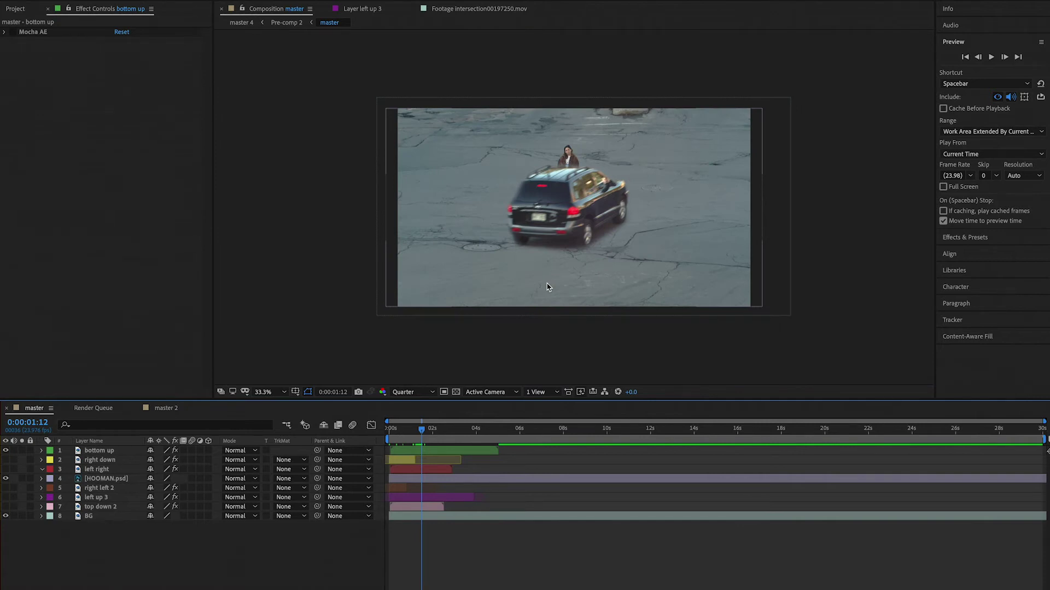
key(period)
key(period)
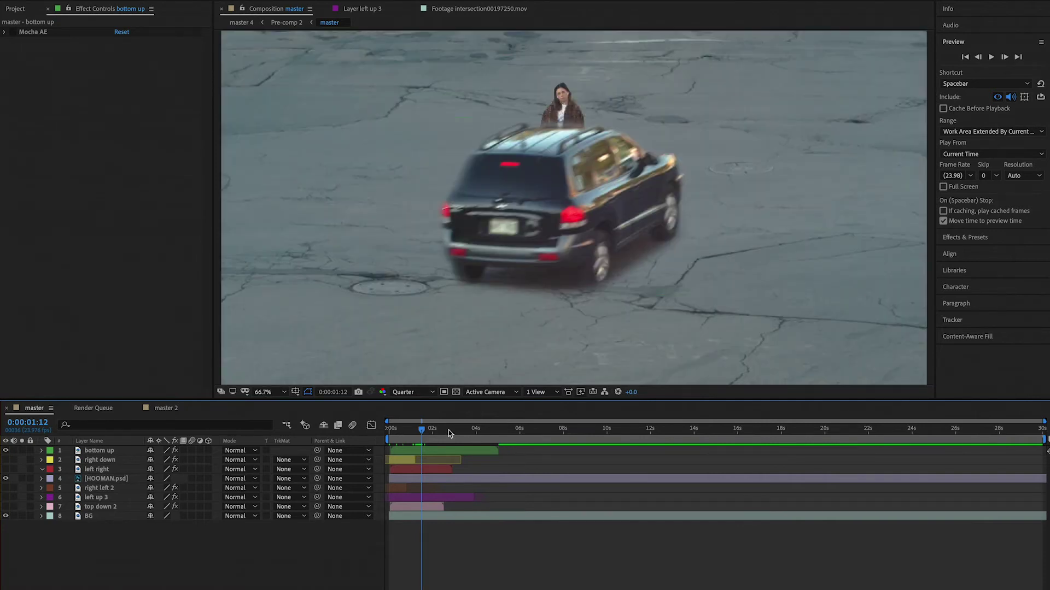
click(108, 479)
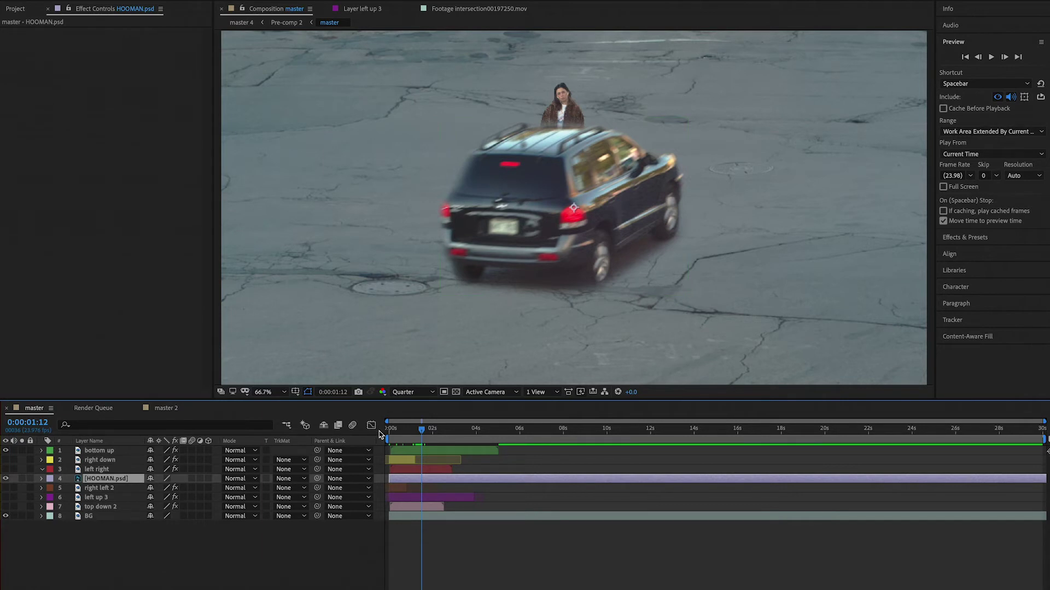
key(shift+Left)
key(shift+Left)
key(shift+Left)
key(shift+Left)
key(shift+Left)
key(shift+Left)
key(shift+Left)
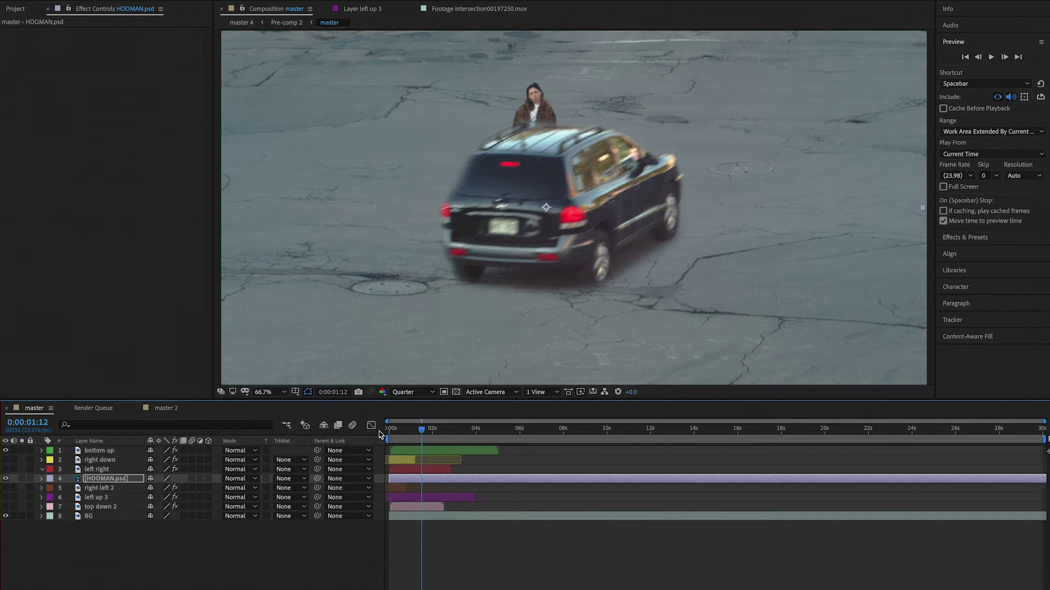
Go to about 0:00:00:18 and nudge the woman farther left in large increments, away from the bottom up car's path.
drag(411, 434, 406, 438)
key(shift+Left)
key(shift+Left)
key(shift+Left)
key(shift+Left)
key(shift+Left)
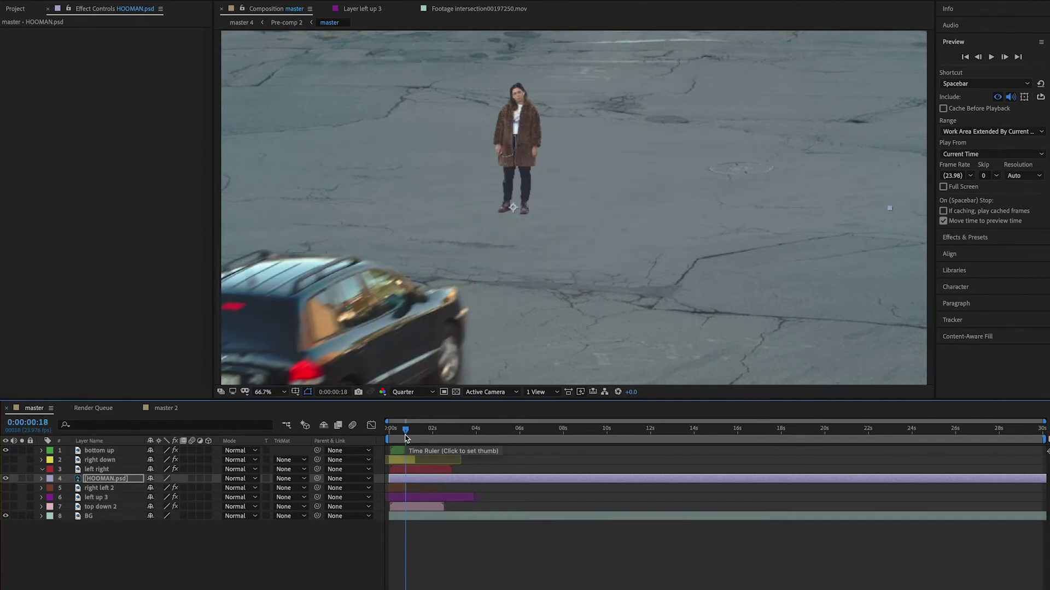
key(shift+Left)
key(shift+Left)
key(shift+Left)
key(shift+Left)
At about 0:00:01:18, nudge the woman left until she clears the bottom up car, then back right by three large increments.
key(comma)
drag(419, 433, 432, 435)
key(shift+Left)
key(shift+Left)
key(shift+Left)
key(shift+Left)
key(shift+Left)
key(shift+Left)
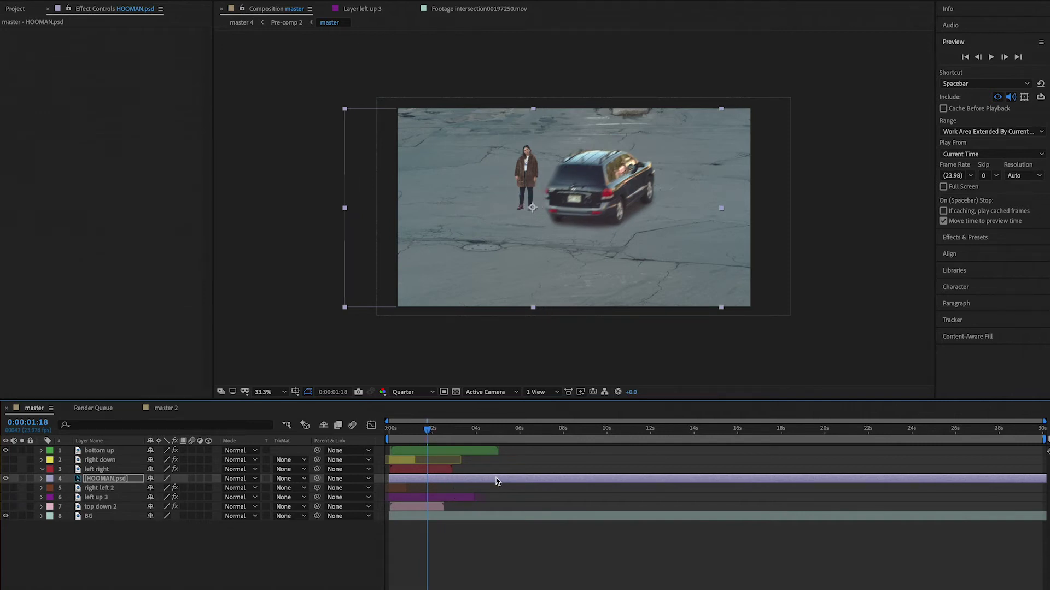
key(shift+Right)
key(shift+Right)
key(shift+Right)
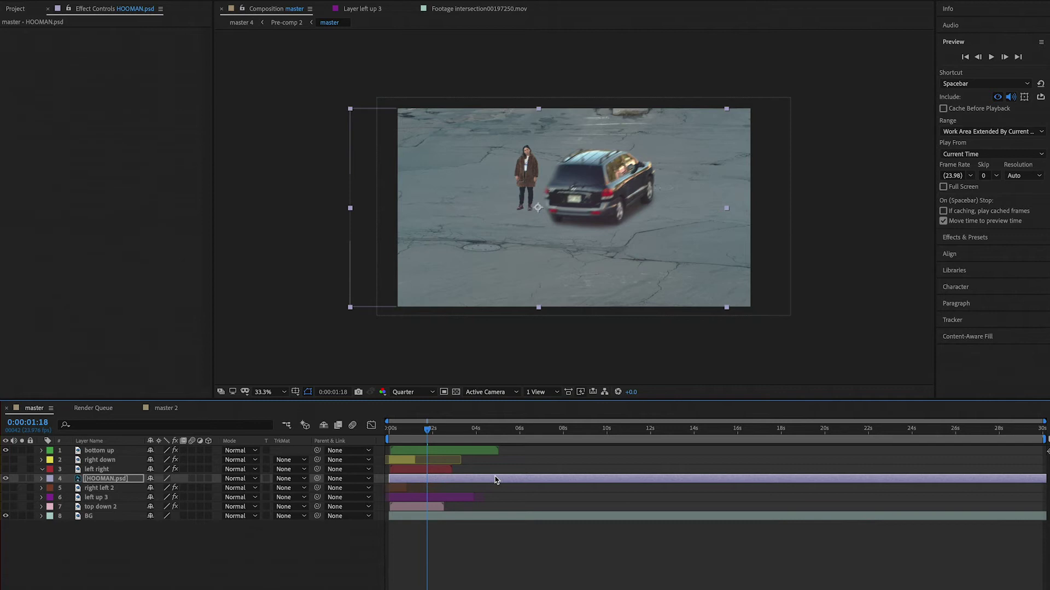
Play back the bottom up car passing the woman and examine her new position up close and in the full frame.
drag(434, 431, 425, 443)
key(space)
key(space)
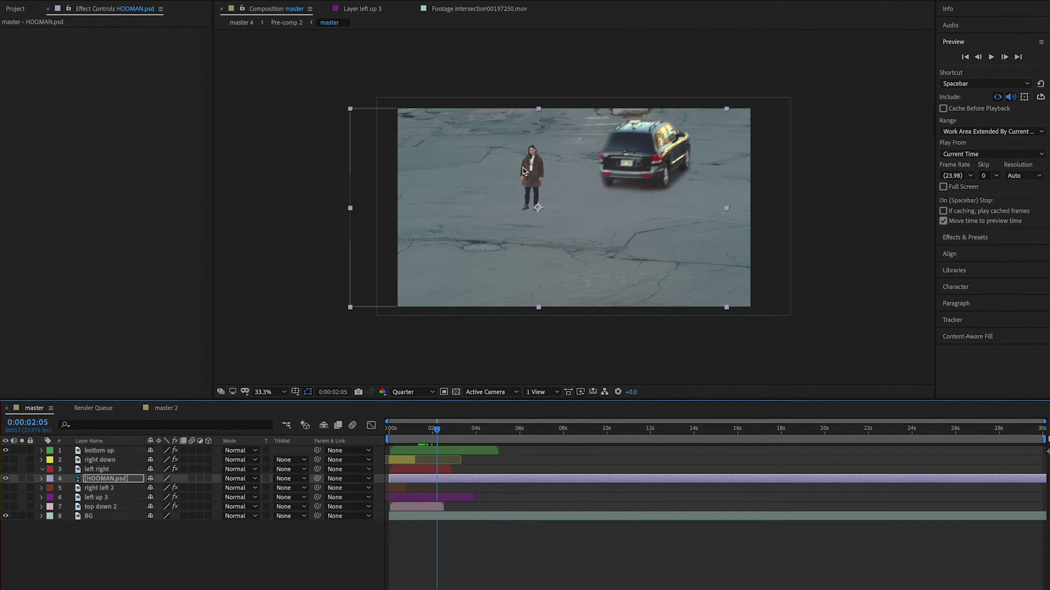
key(period)
key(period)
key(comma)
key(comma)
drag(439, 432, 427, 441)
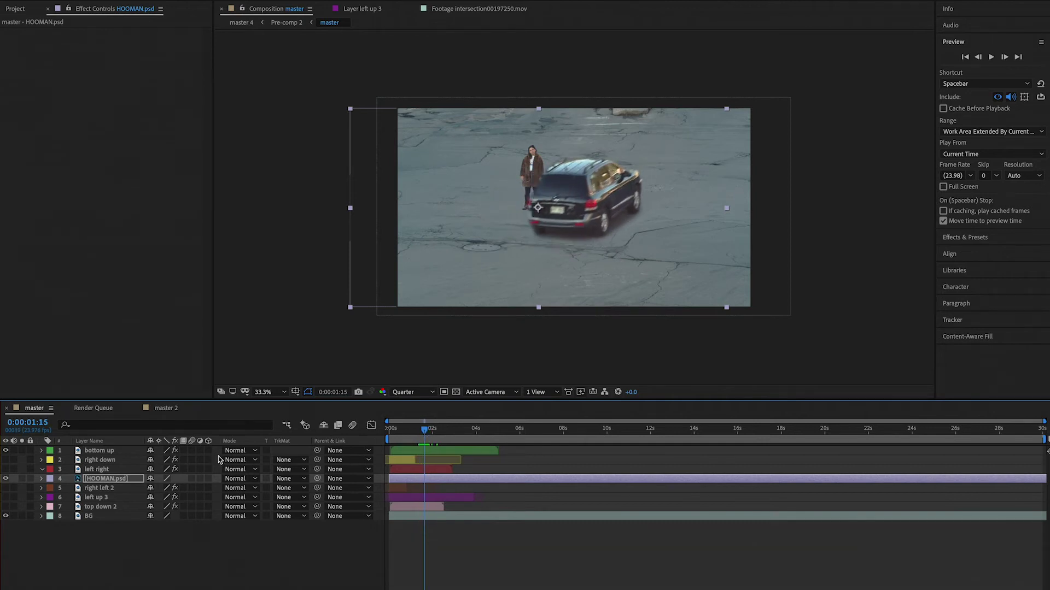
Show the top down 2 layer and nudge the woman slightly left to stand between its car and the bottom up car.
click(91, 508)
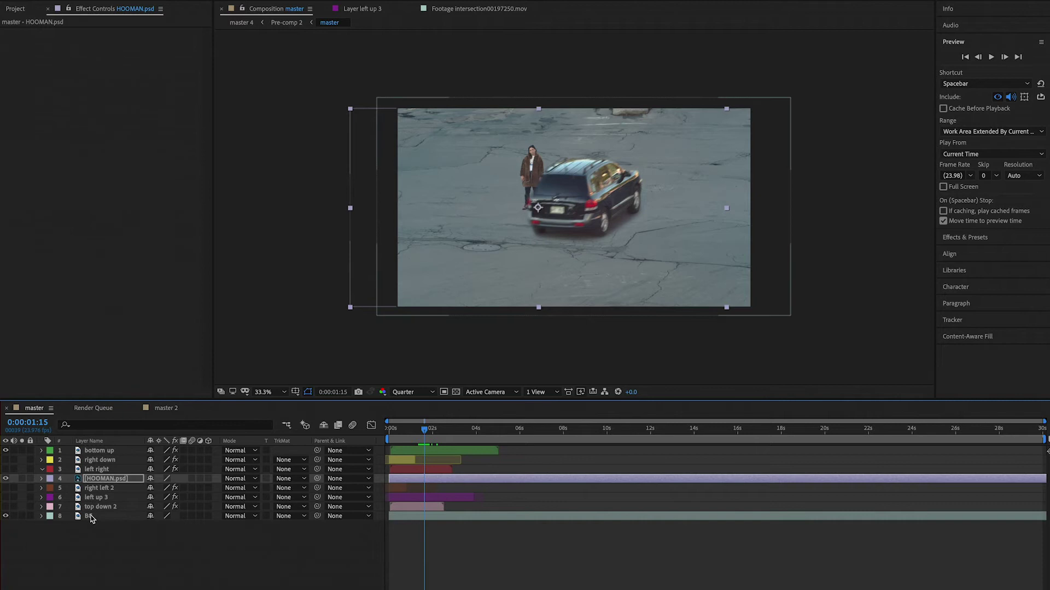
drag(6, 507, 6, 516)
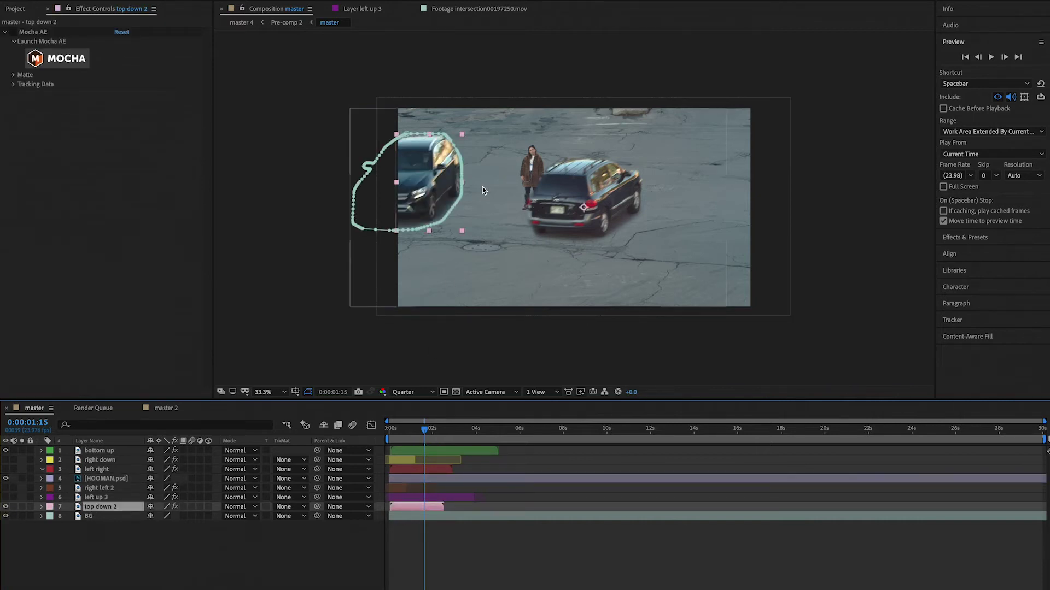
click(415, 484)
click(415, 480)
key(shift+Left)
key(shift+Left)
key(Left)
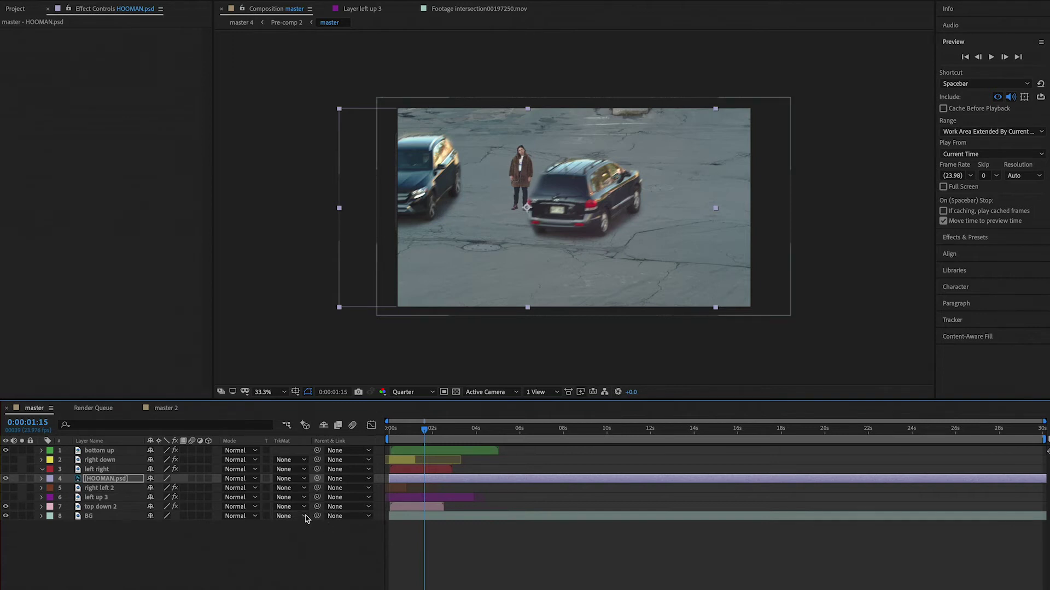
At 0:00:01:17, view the woman alone on the background by hiding the visible car layers, and show every car layer again.
drag(424, 439, 427, 442)
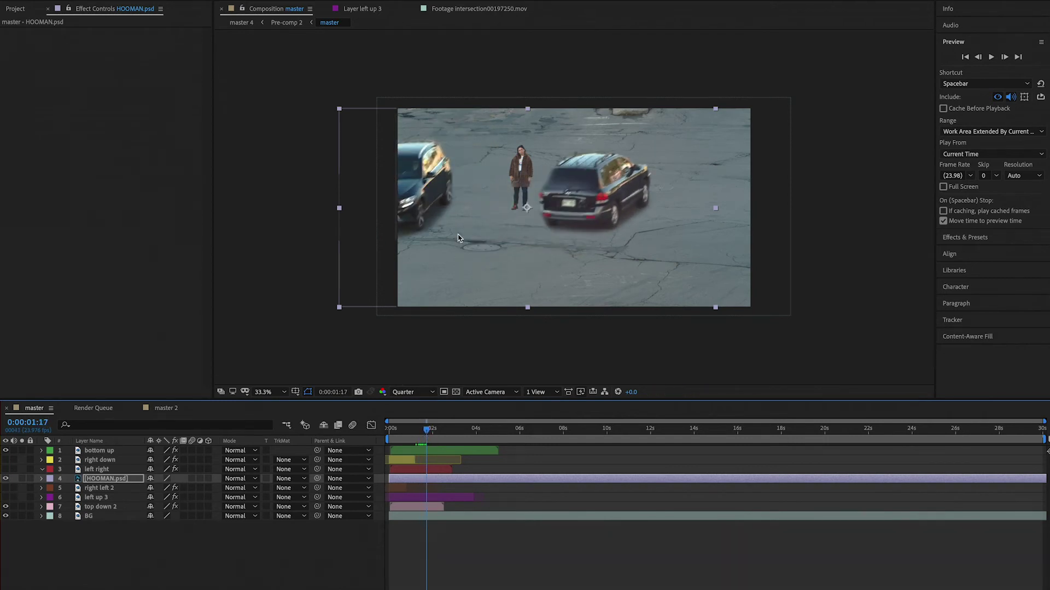
key(period)
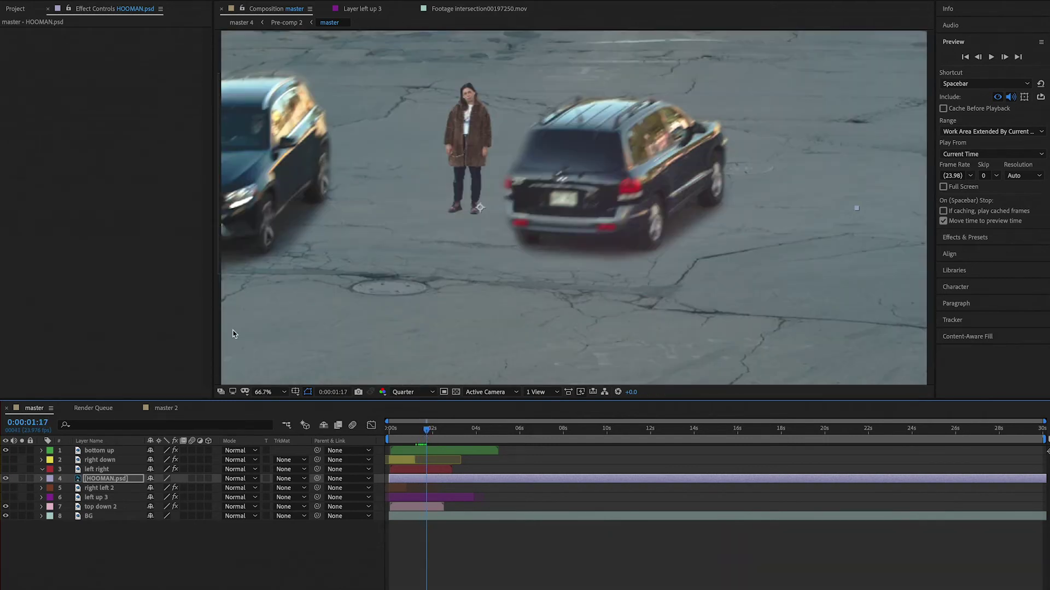
click(6, 479)
click(5, 478)
click(6, 451)
click(5, 506)
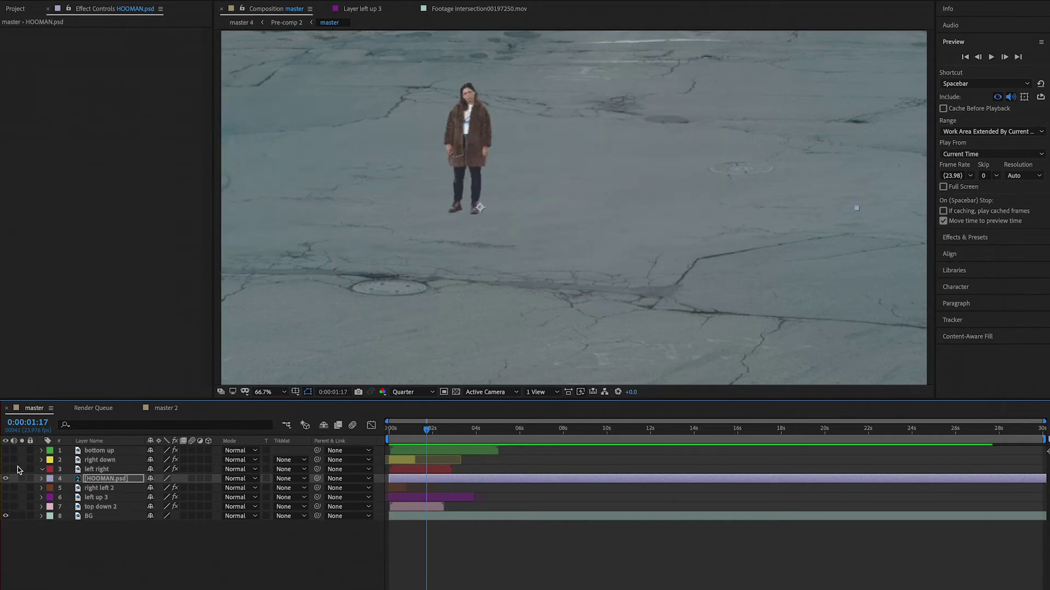
drag(5, 450, 6, 508)
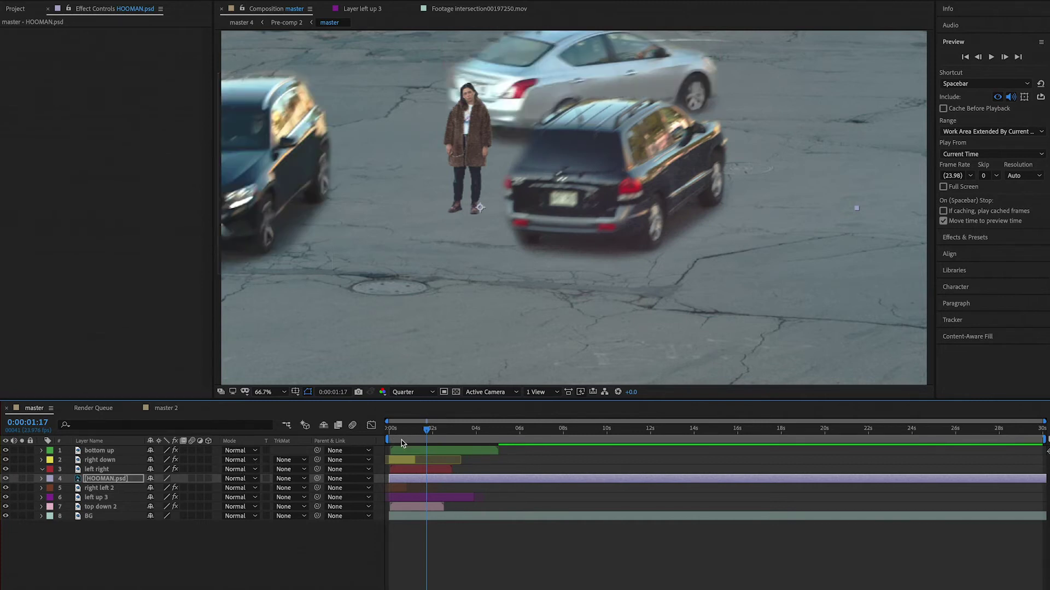
Go to 0:00:00:08 and hide every car layer except right left 2, keeping the woman and background visible.
mouse_move(408, 443)
mouse_down()
mouse_move(391, 443)
mouse_move(402, 445)
mouse_up()
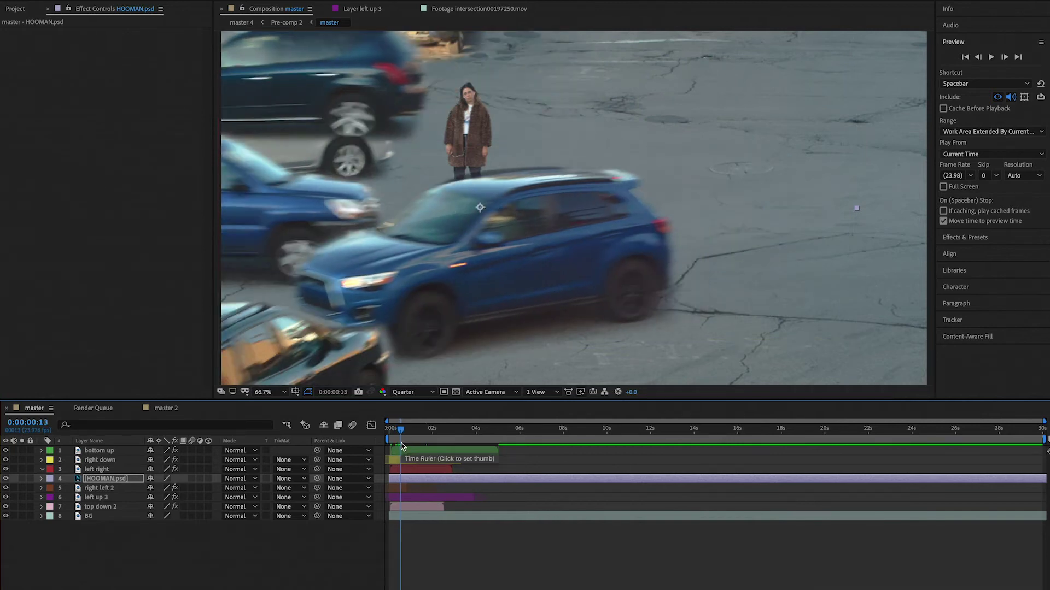
scroll(254, 263, down, 2)
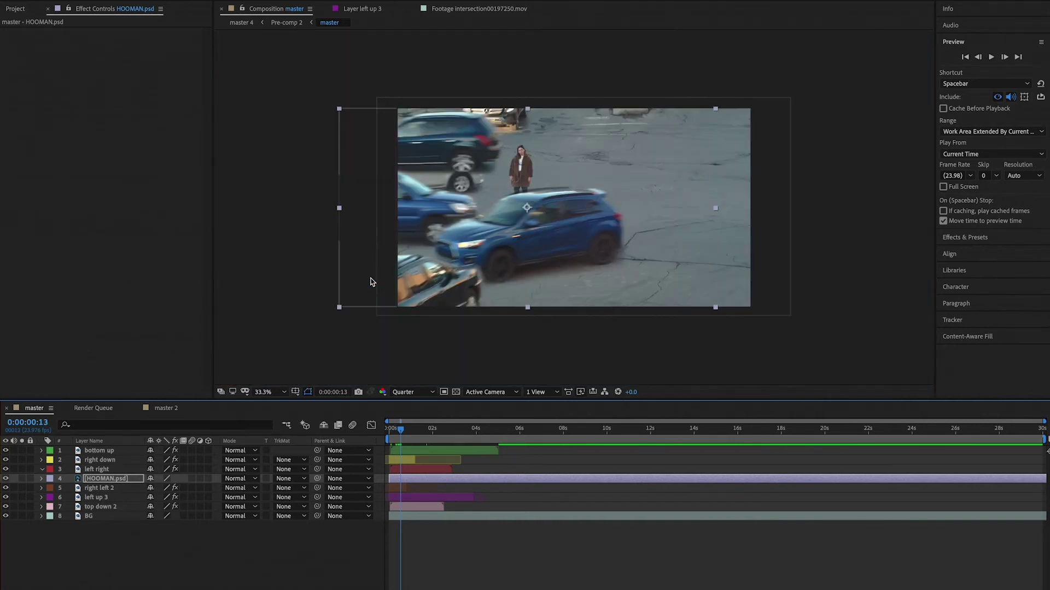
mouse_move(401, 430)
mouse_down()
mouse_move(435, 434)
mouse_move(397, 449)
mouse_up()
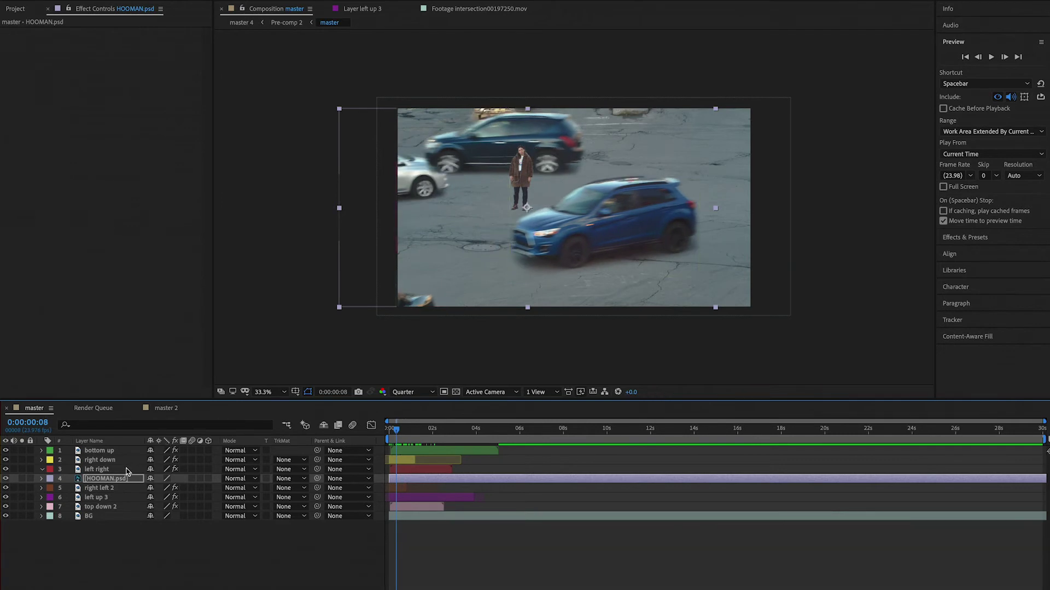
click(100, 489)
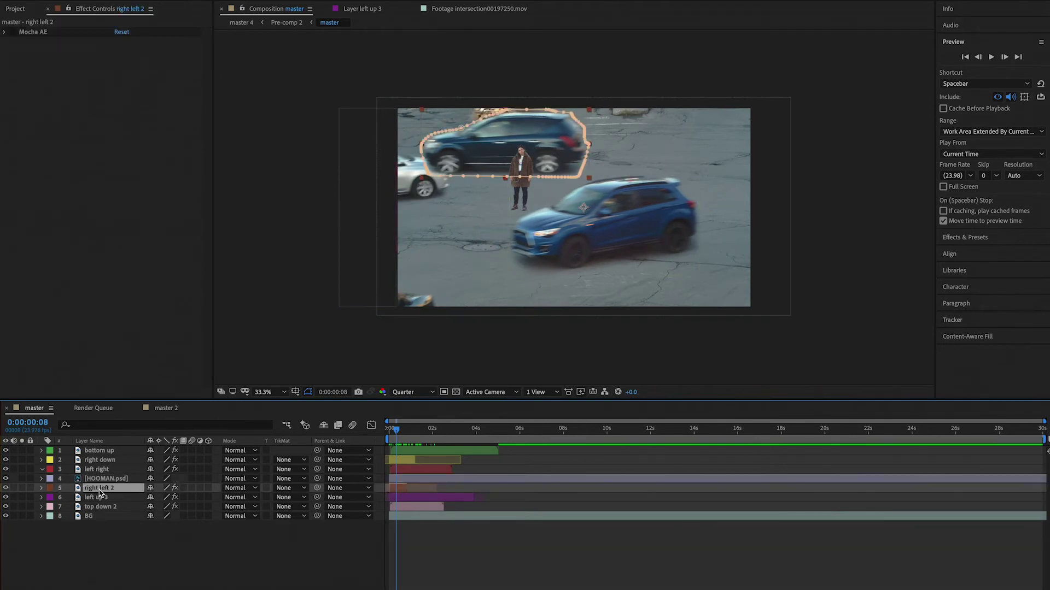
drag(5, 498, 5, 508)
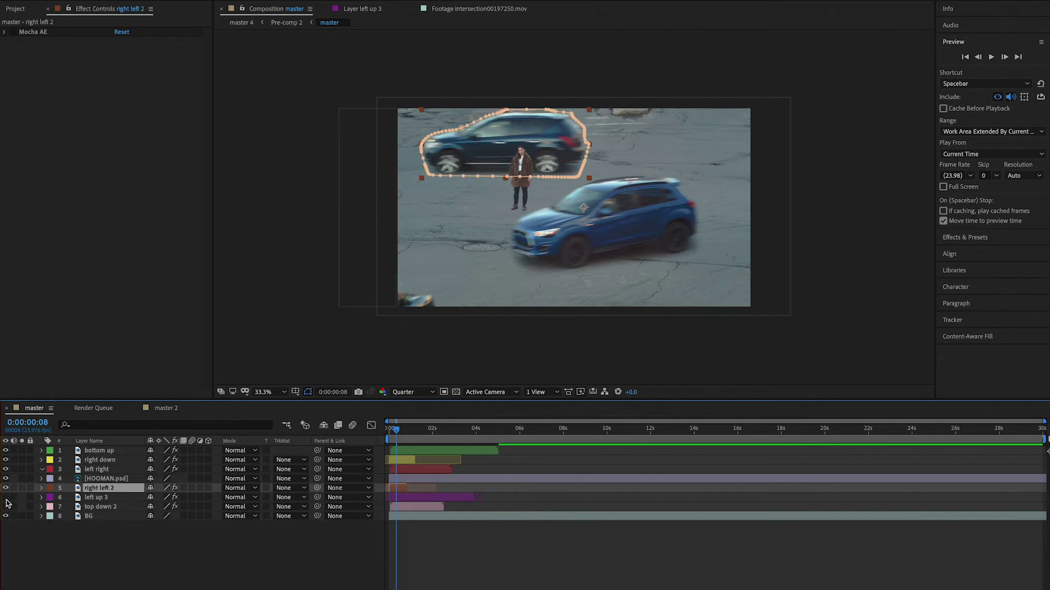
drag(6, 469, 6, 450)
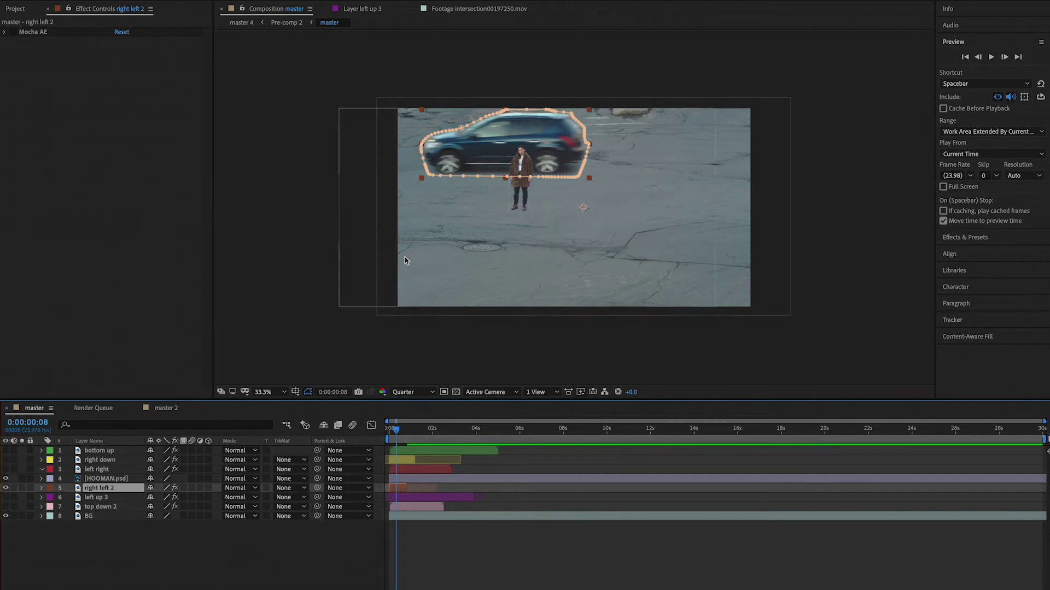
Set the preview resolution to Full and inspect the woman's cut-out edges against the right left 2 car.
key(period)
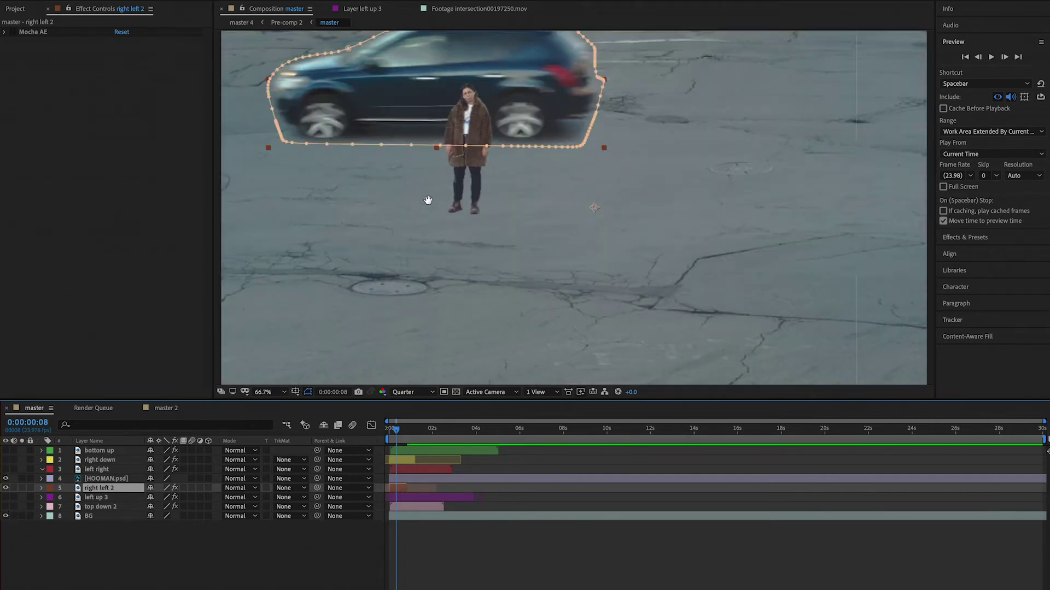
drag(428, 199, 437, 234)
scroll(437, 234, up, 2)
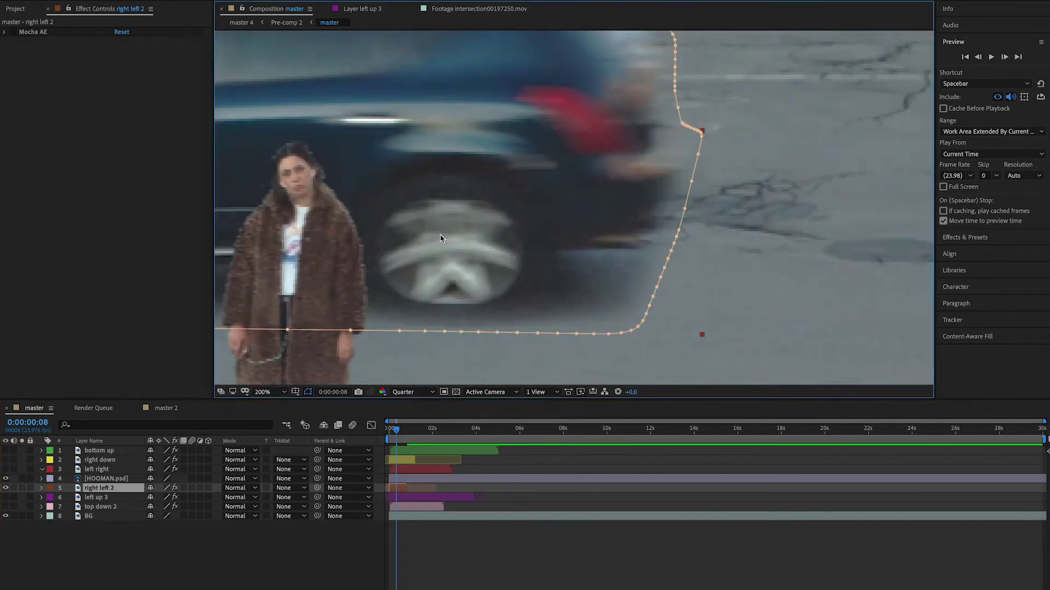
click(407, 392)
click(406, 418)
drag(336, 261, 624, 203)
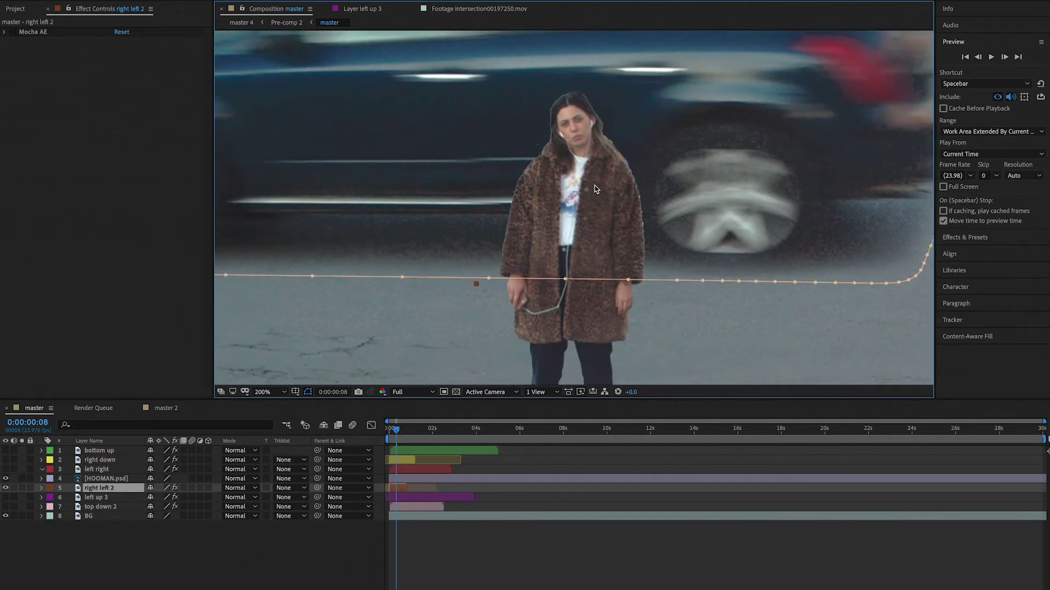
scroll(575, 173, up, 1)
scroll(577, 171, down, 1)
Apply the Refine Soft Matte effect to the HOOMAN.psd layer.
click(565, 100)
key(period)
key(ctrl+5)
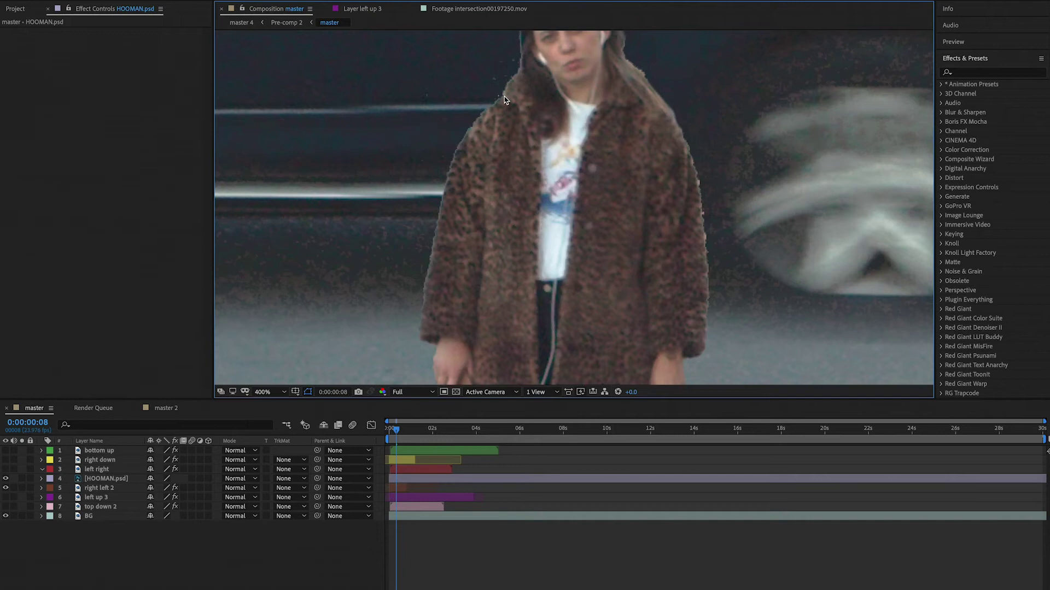
key(comma)
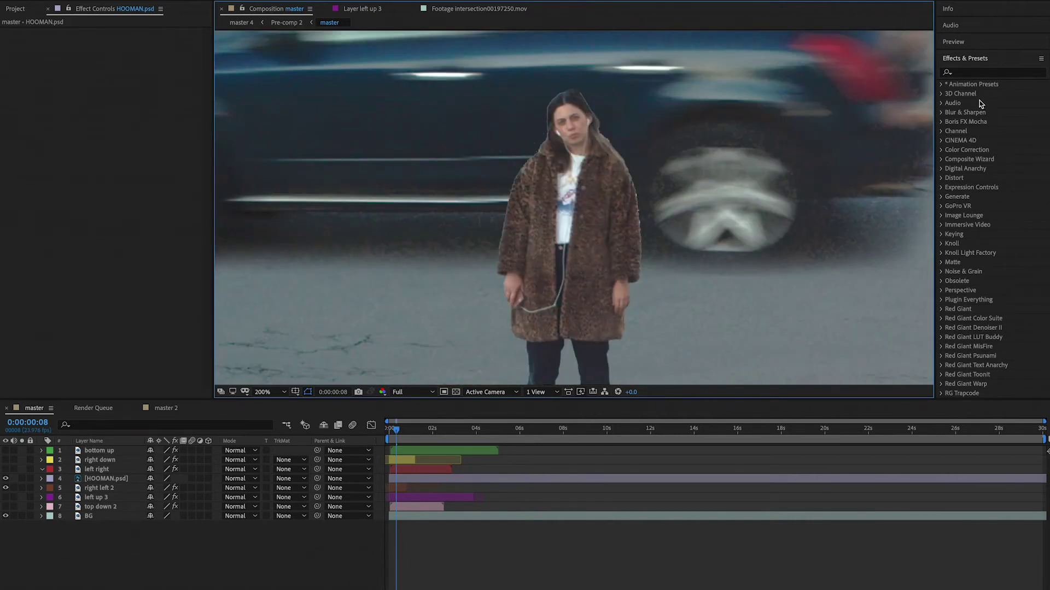
click(941, 263)
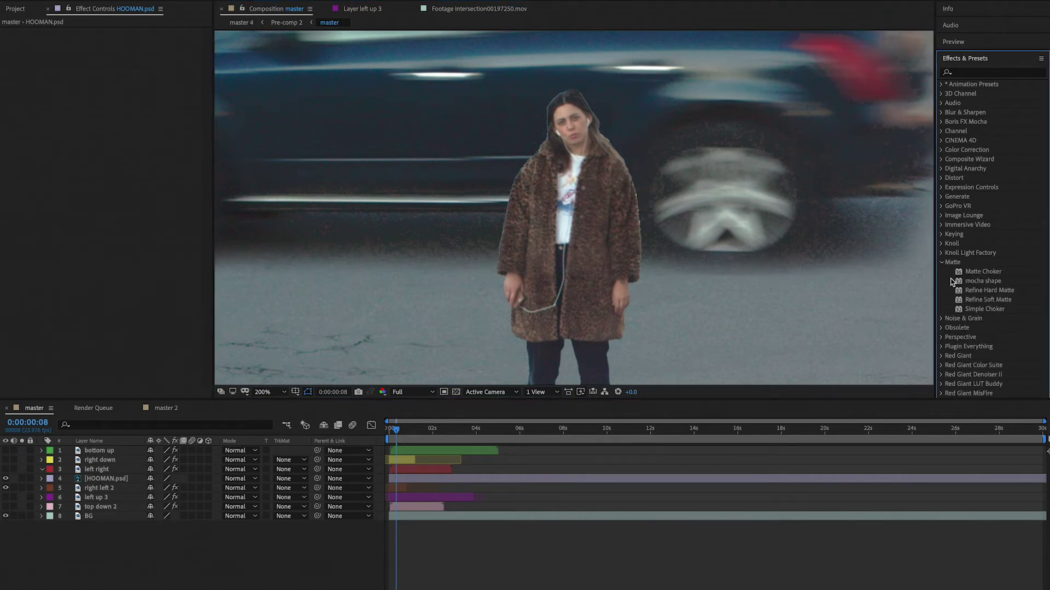
drag(988, 299, 540, 483)
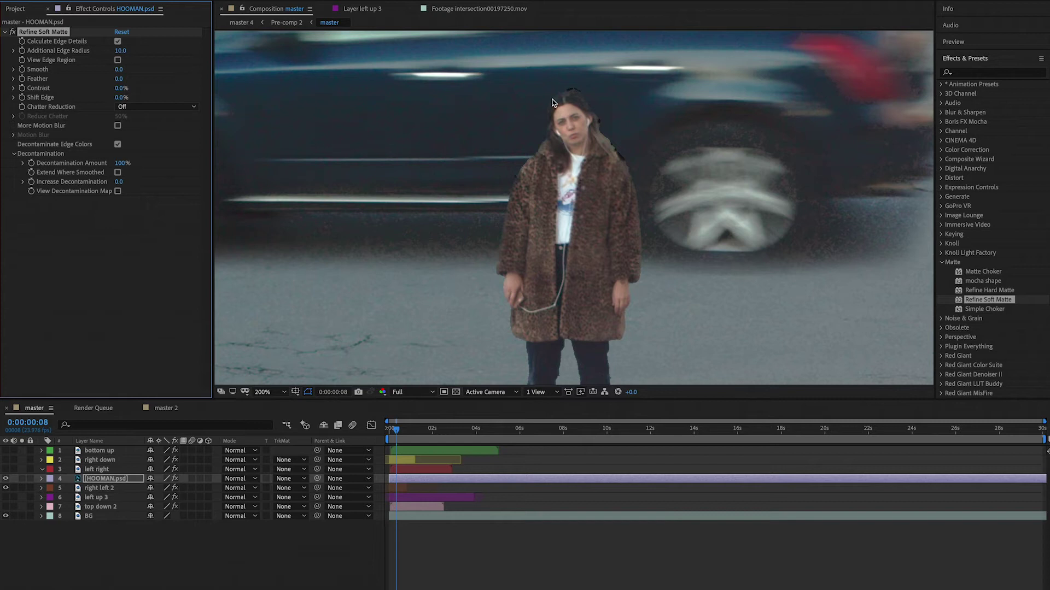
Compare the woman's edges with Calculate Edge Details on and off, leave it off, and set Feather to 4.
key(period)
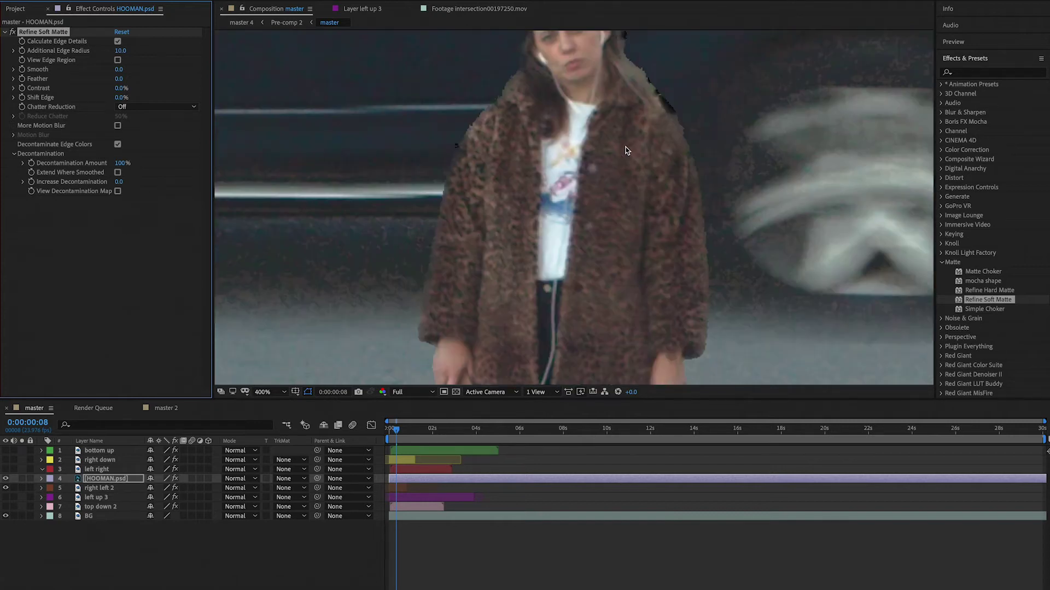
key(comma)
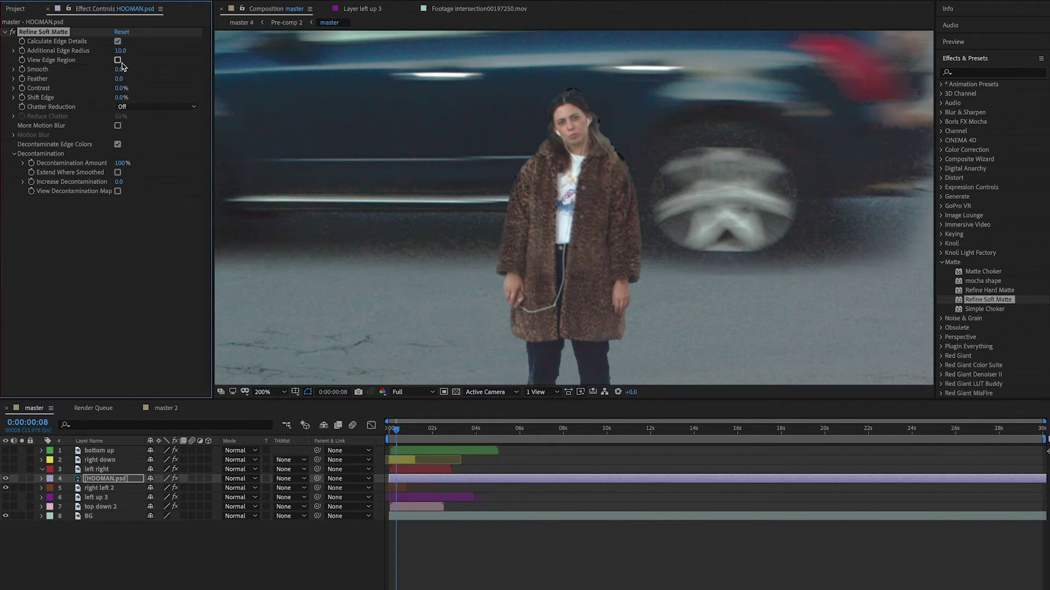
click(118, 42)
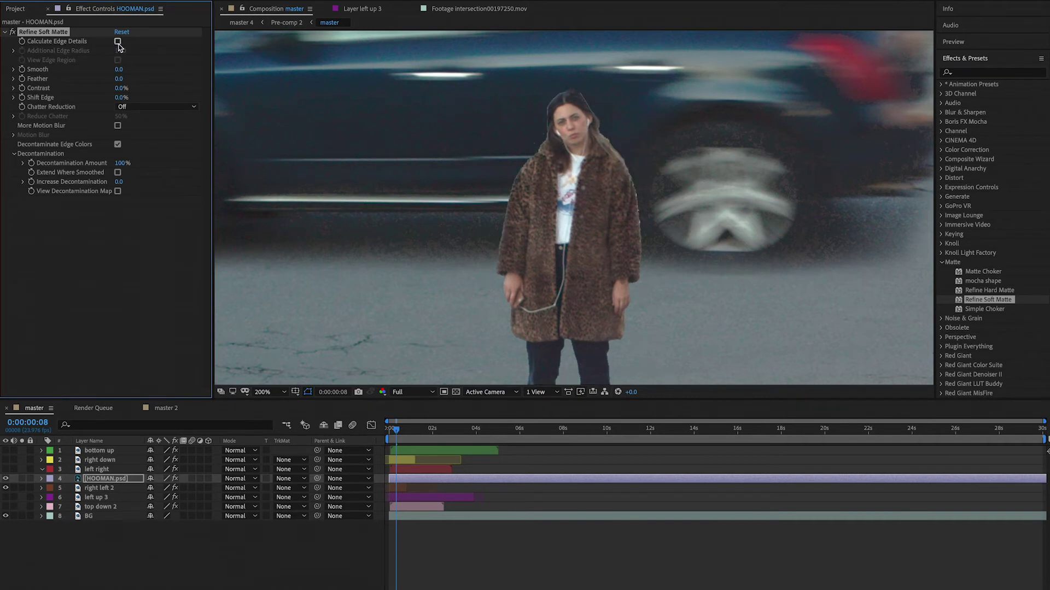
click(117, 42)
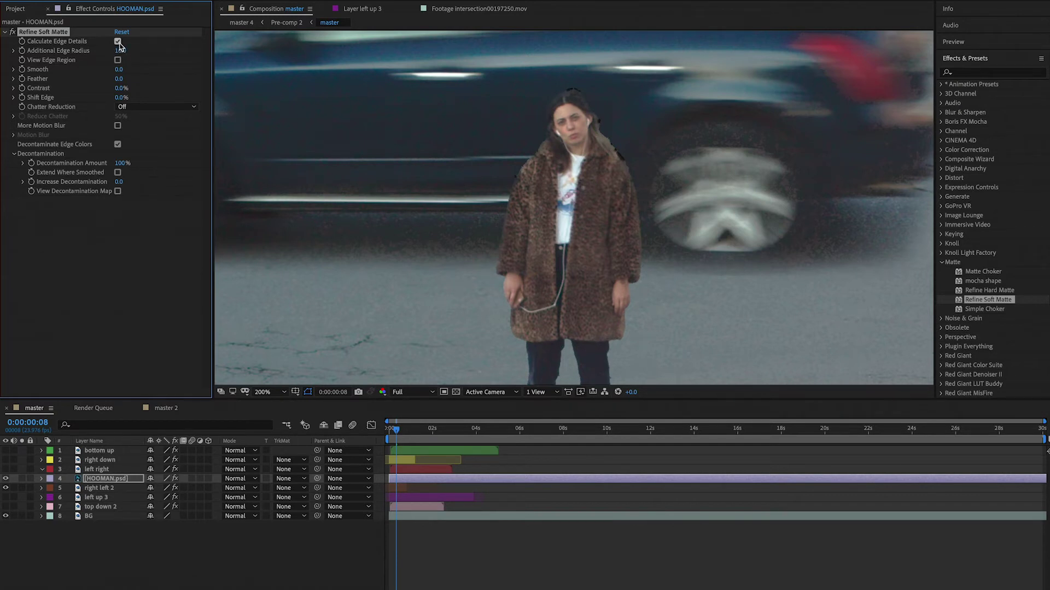
click(118, 42)
click(121, 79)
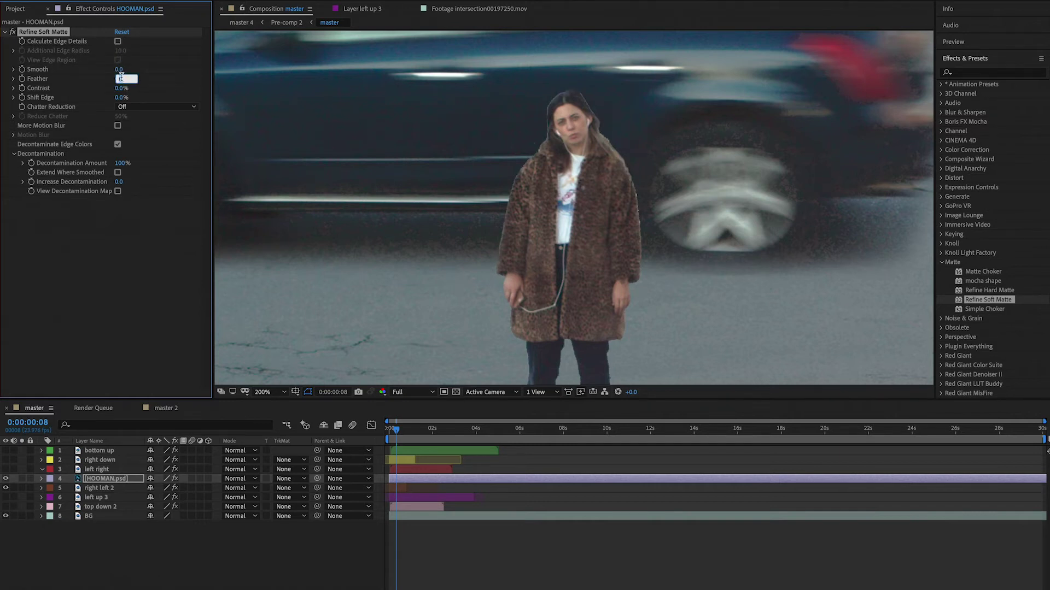
text(4)
key(Return)
Compare the woman's edges with Refine Soft Matte switched on and off, both up close and in the full frame.
key(period)
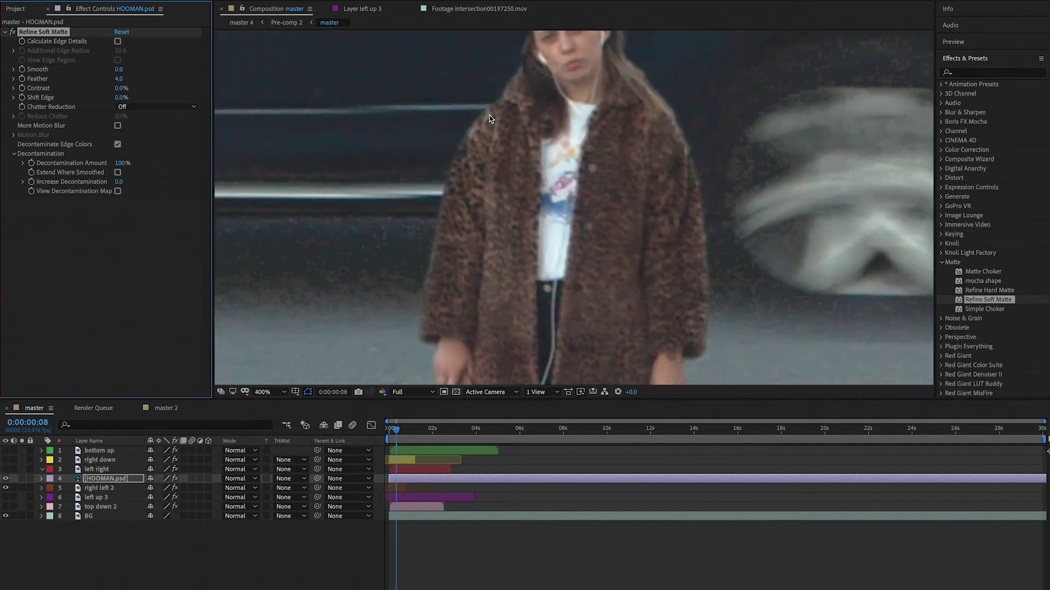
drag(510, 112, 506, 207)
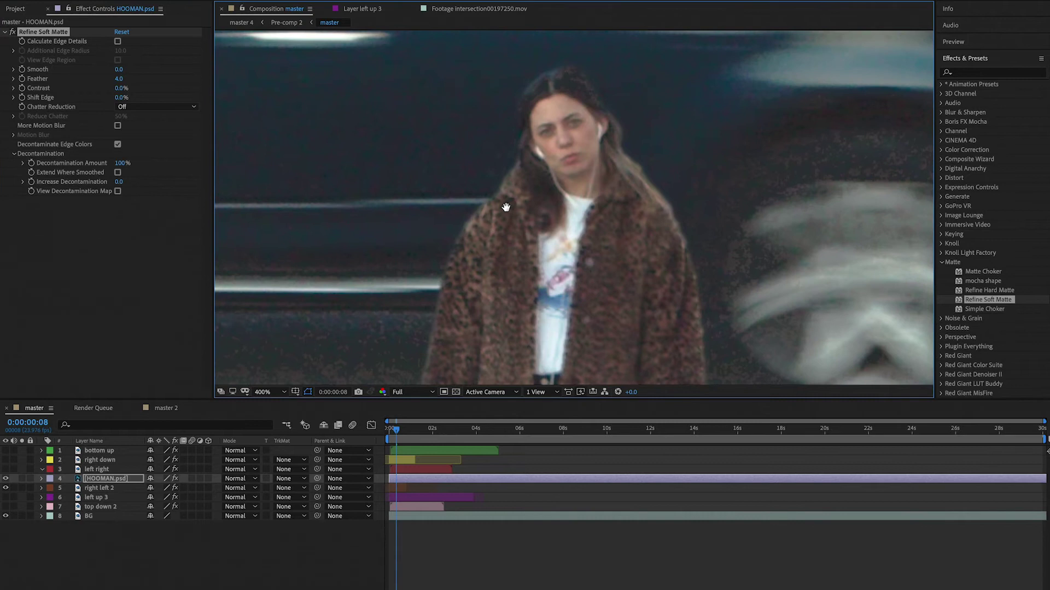
click(13, 34)
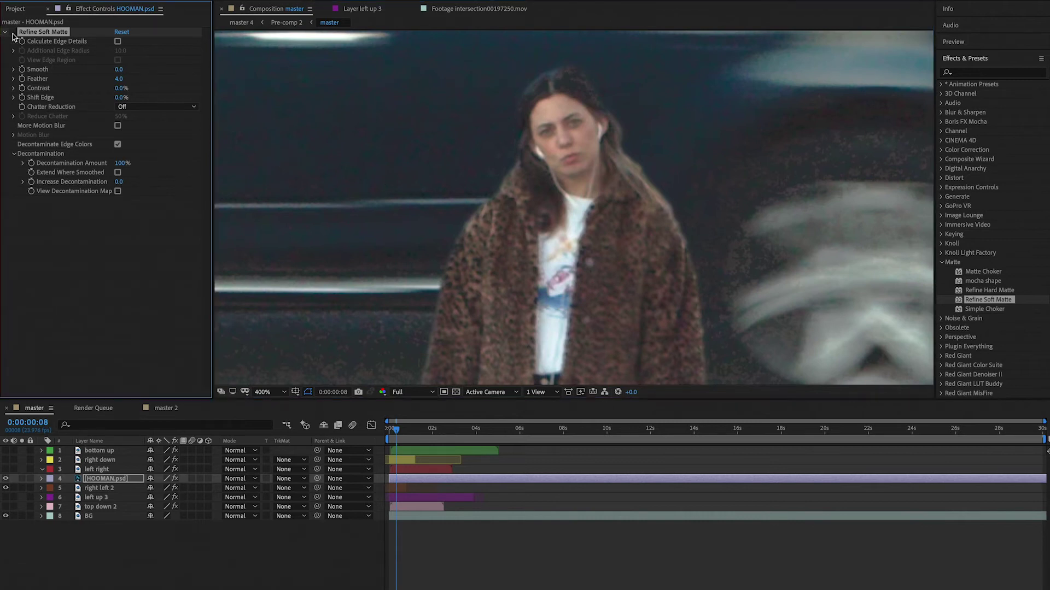
click(12, 34)
click(13, 34)
click(12, 34)
key(comma)
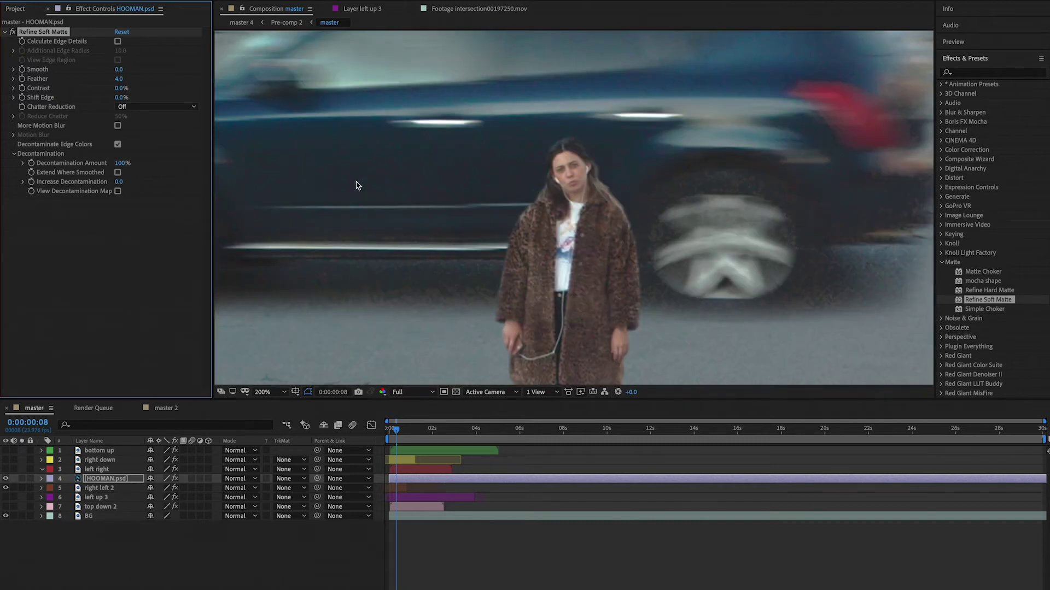
click(12, 34)
key(comma)
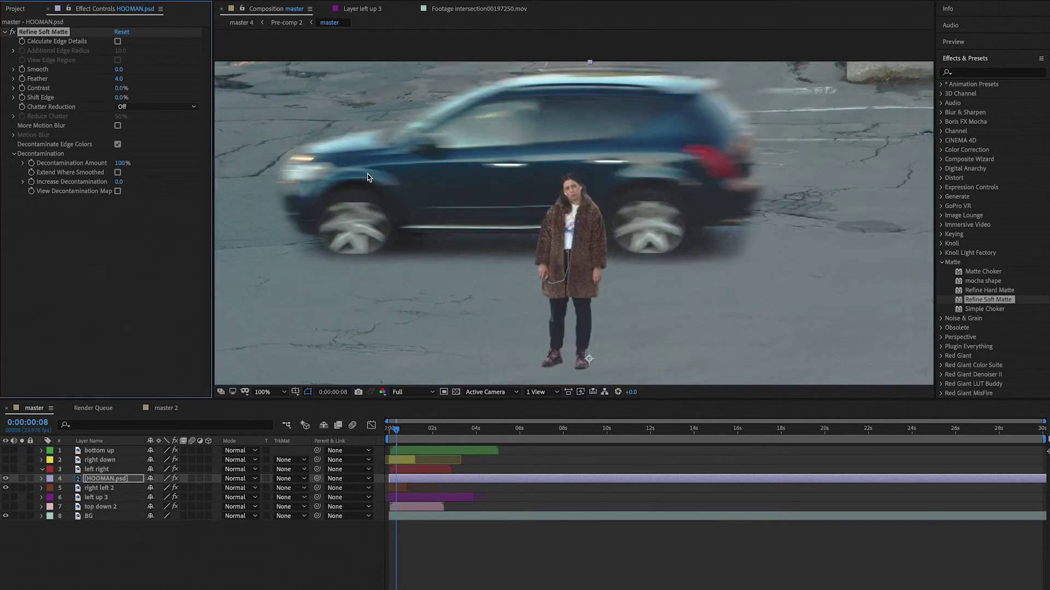
key(period)
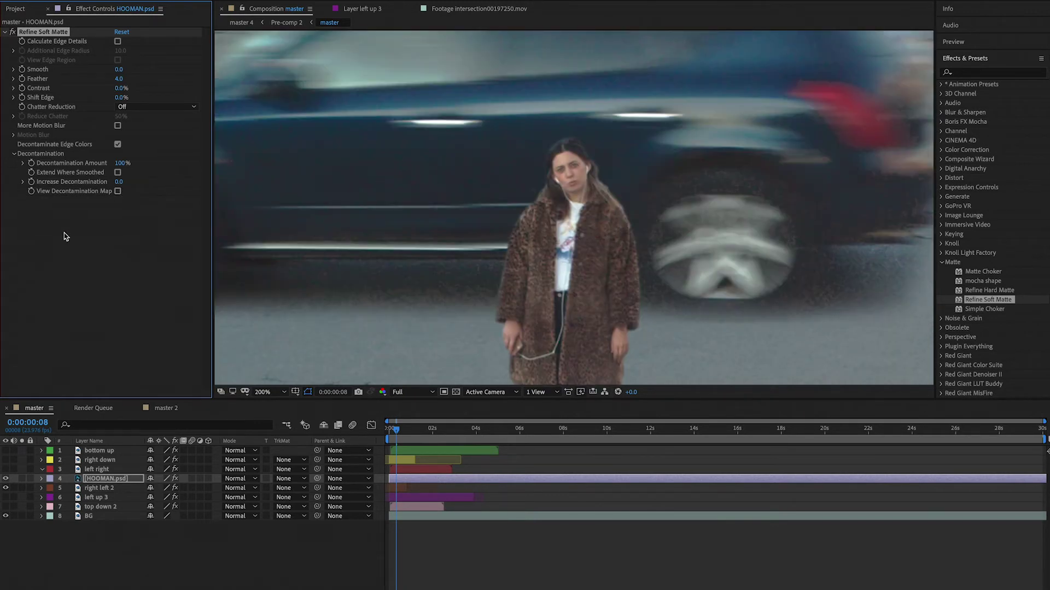
key(comma)
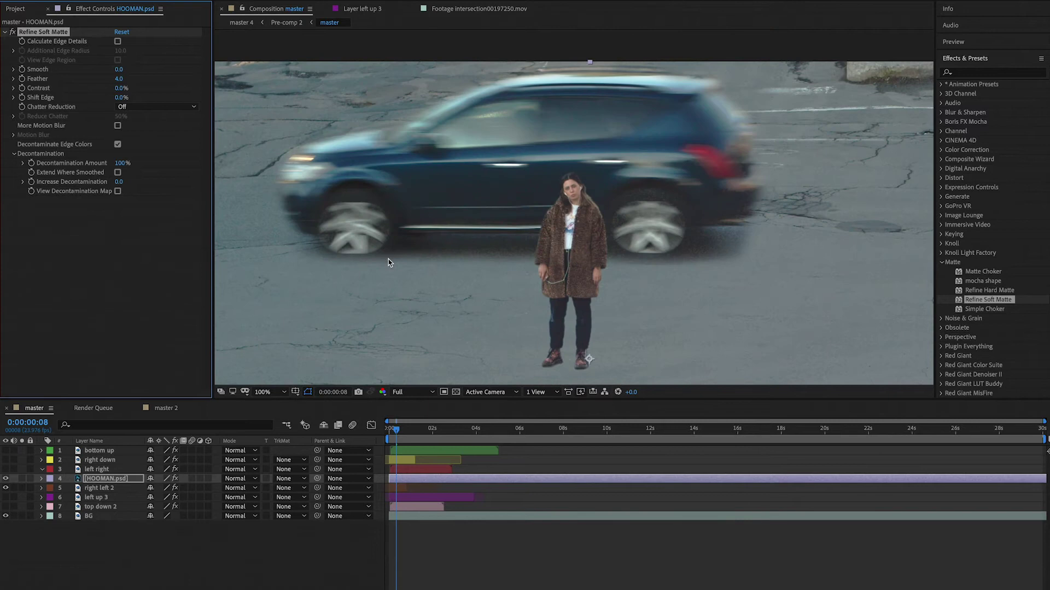
click(262, 393)
click(261, 403)
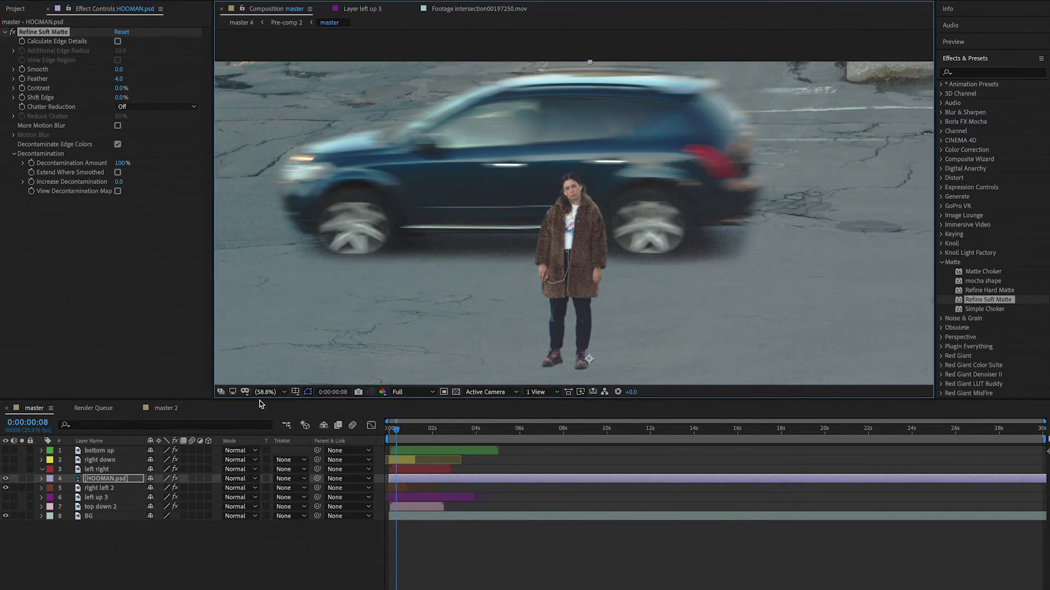
click(428, 527)
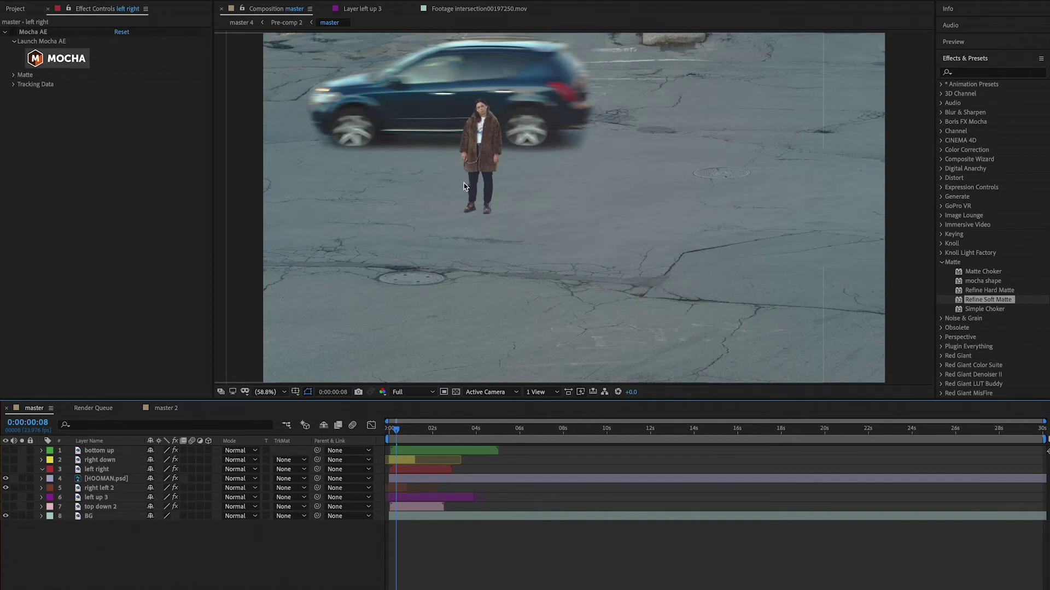
Duplicate the BG layer, rename the copy "shadow", and place it directly beneath the HOOMAN.psd layer.
scroll(475, 189, up, 1)
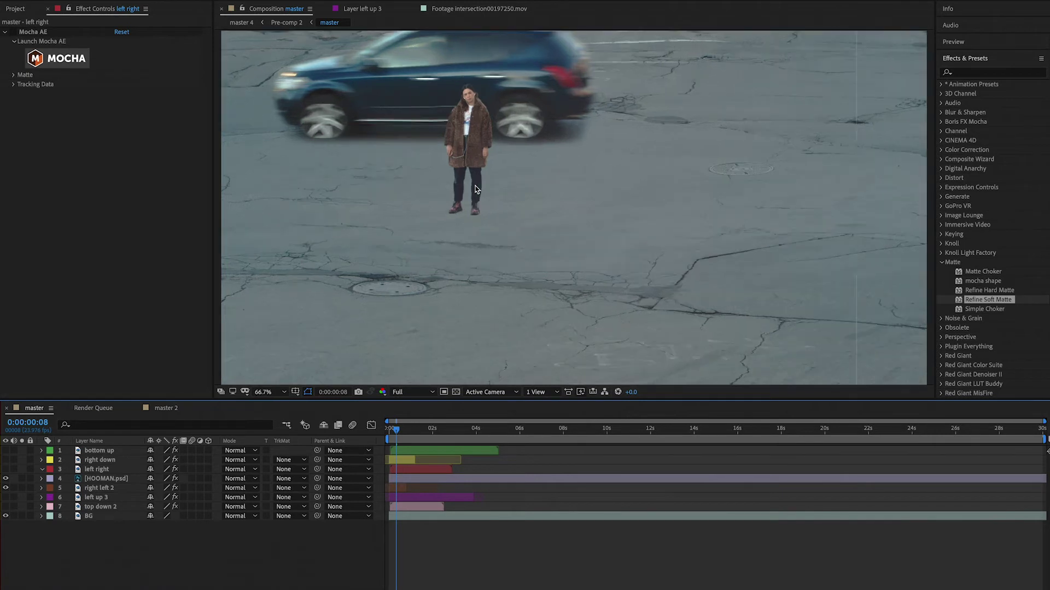
drag(482, 166, 501, 234)
key(period)
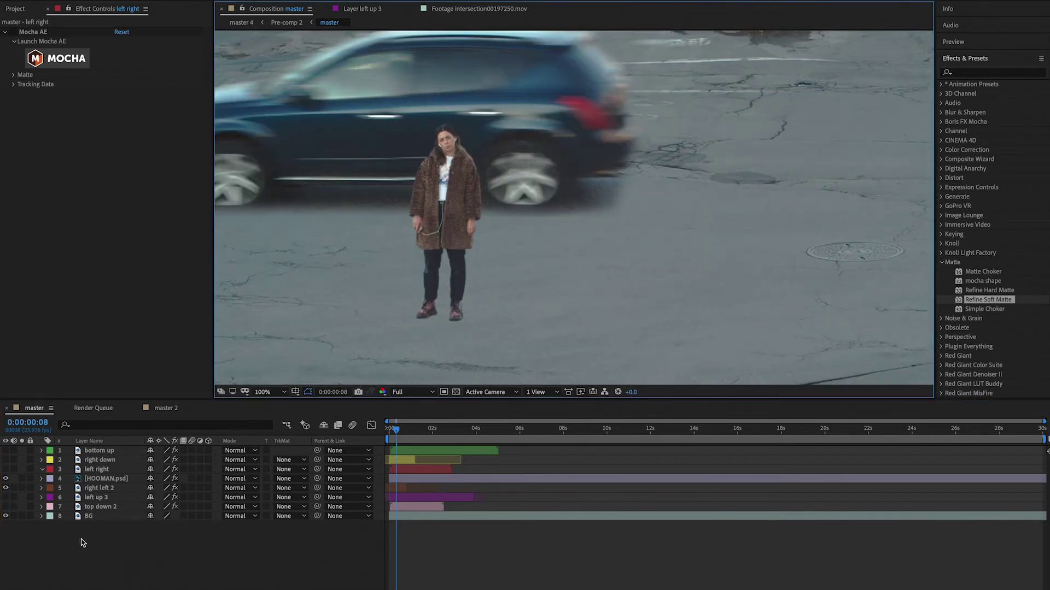
drag(372, 290, 430, 236)
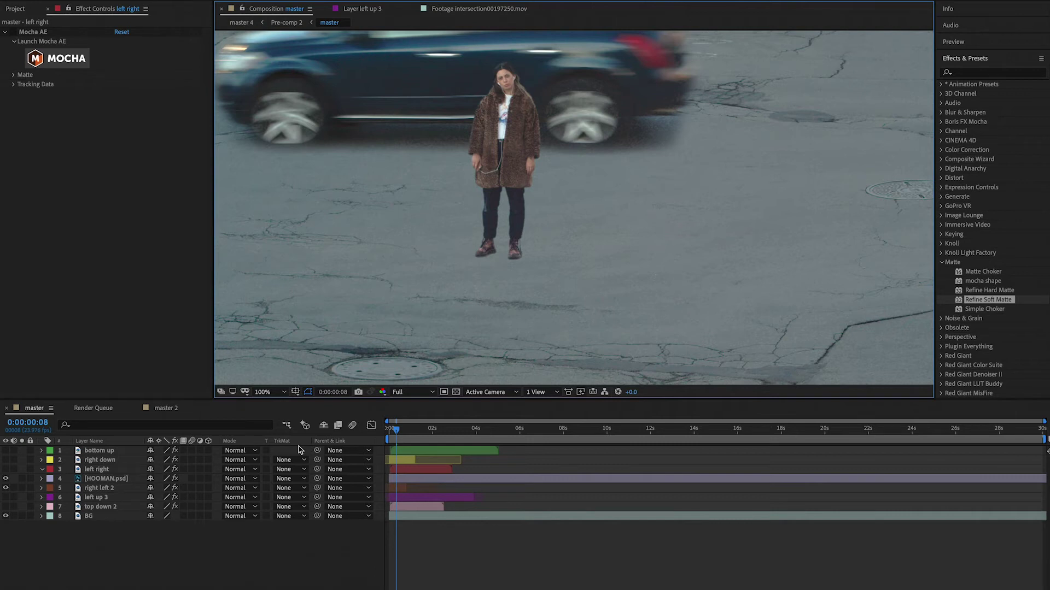
click(105, 517)
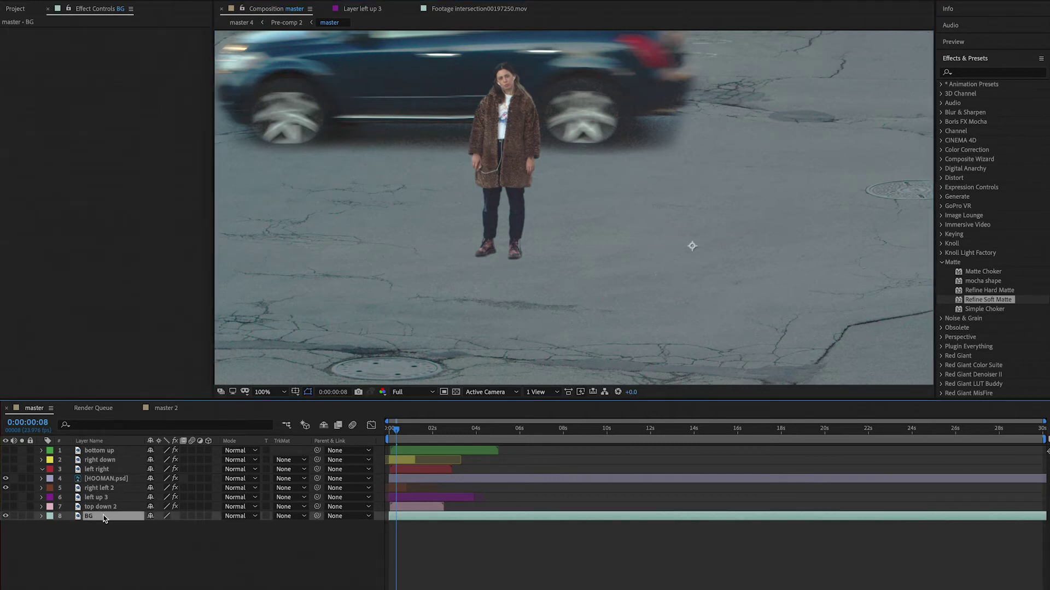
key(ctrl+d)
right_click(102, 517)
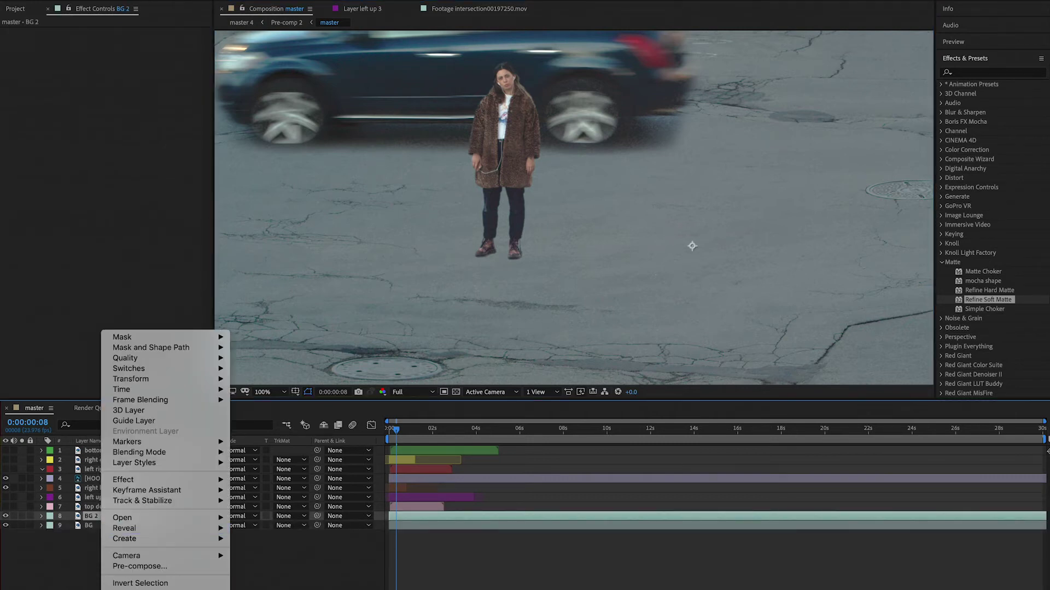
click(118, 584)
text(shadow)
key(Return)
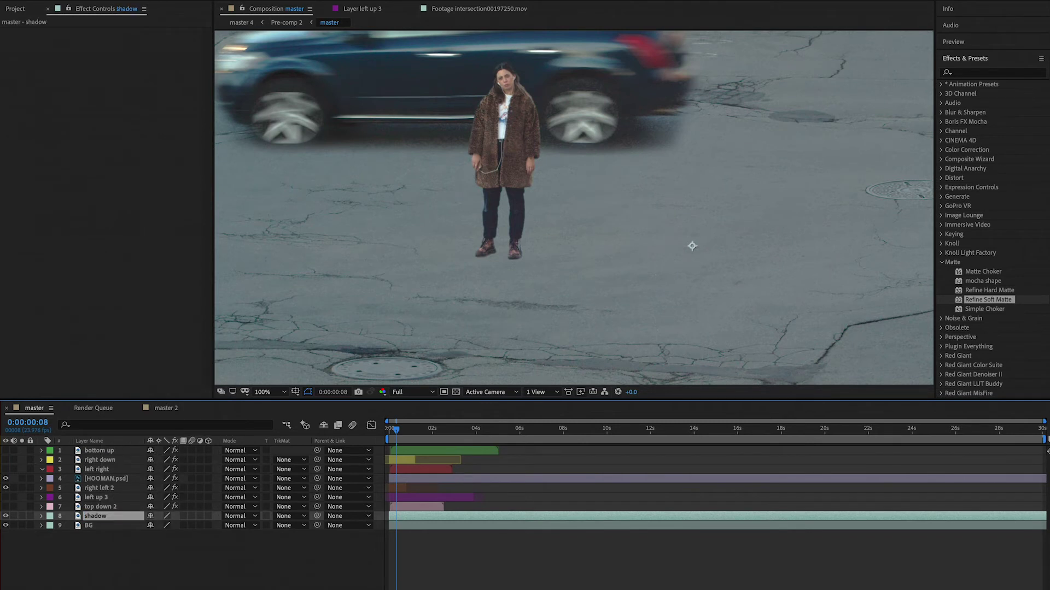
drag(120, 516, 119, 488)
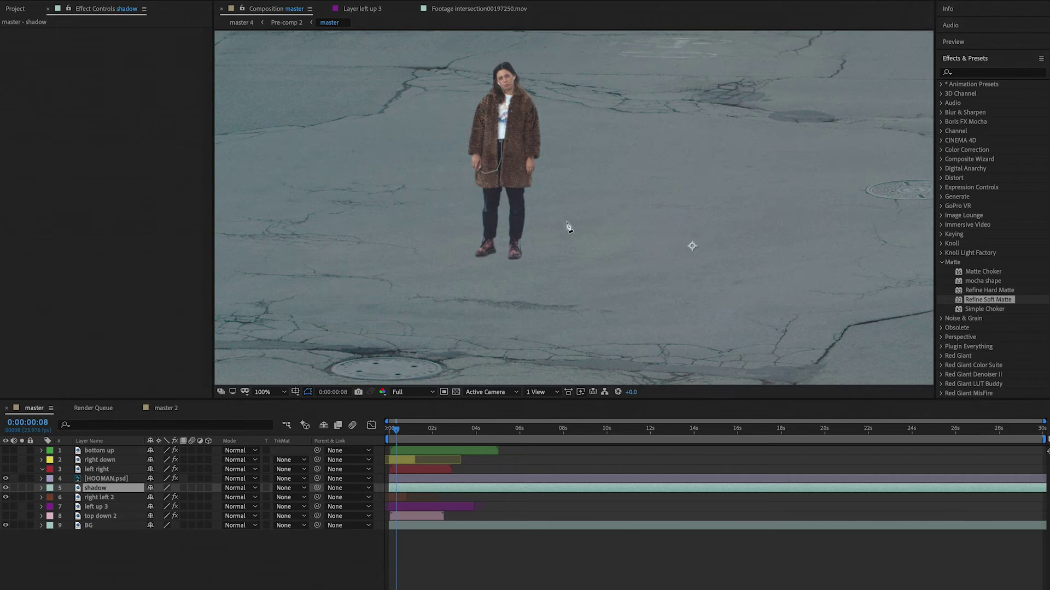
key(period)
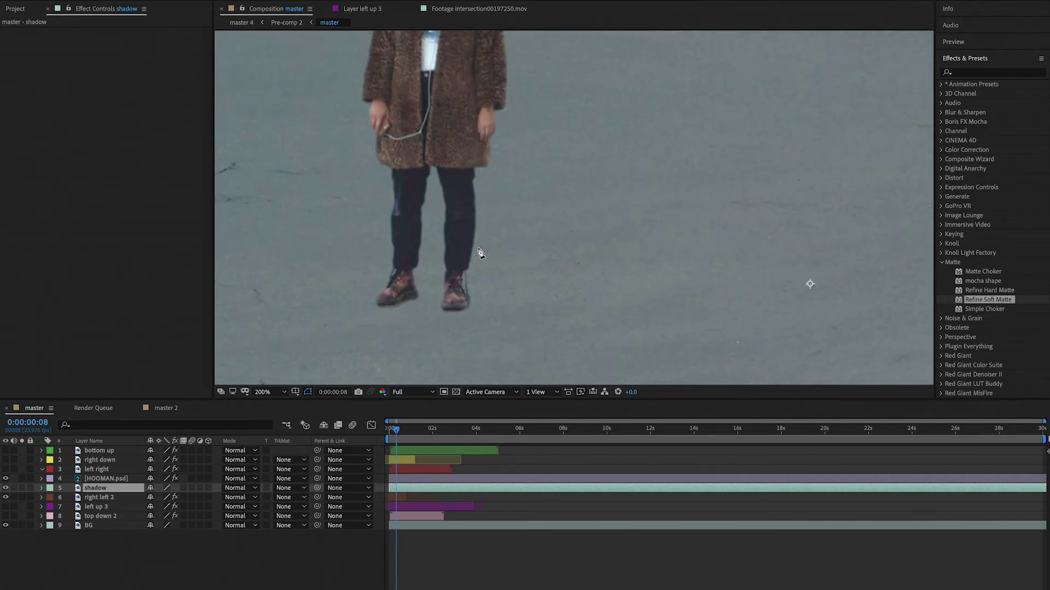
Draw a closed curved mask on the shadow layer around the ground between and beneath the person's shoes.
click(399, 284)
drag(377, 304, 388, 312)
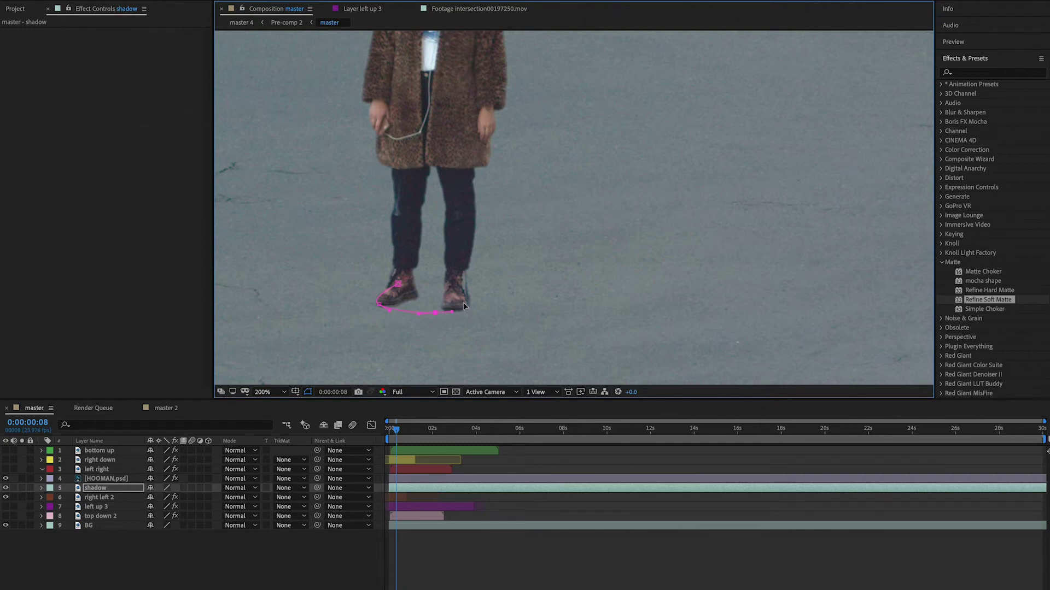
click(454, 290)
click(399, 284)
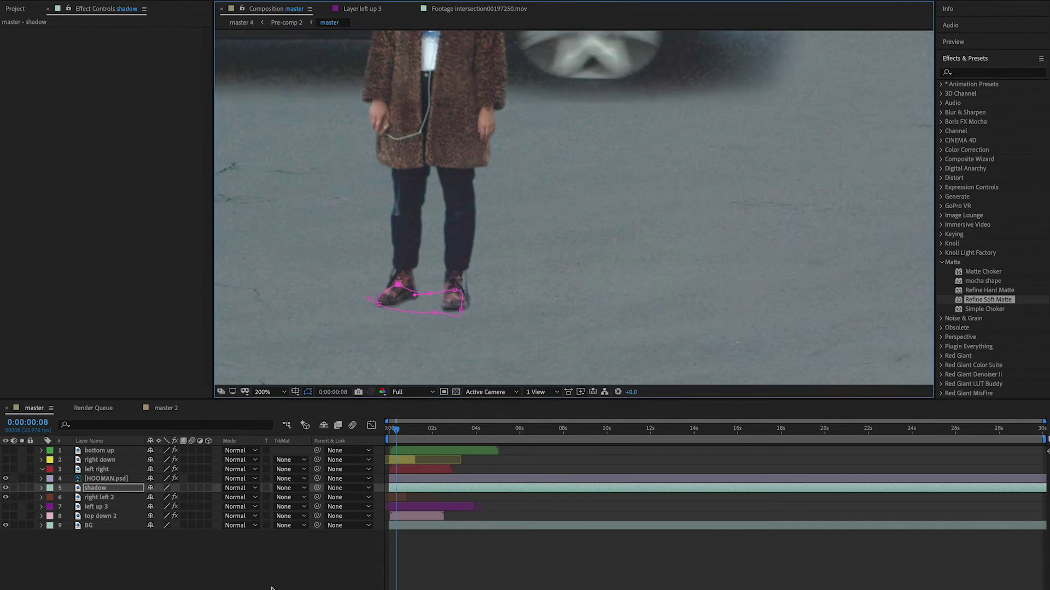
Check the masked area of the shadow layer by soloing it, and restore the full composite view.
click(271, 588)
click(84, 497)
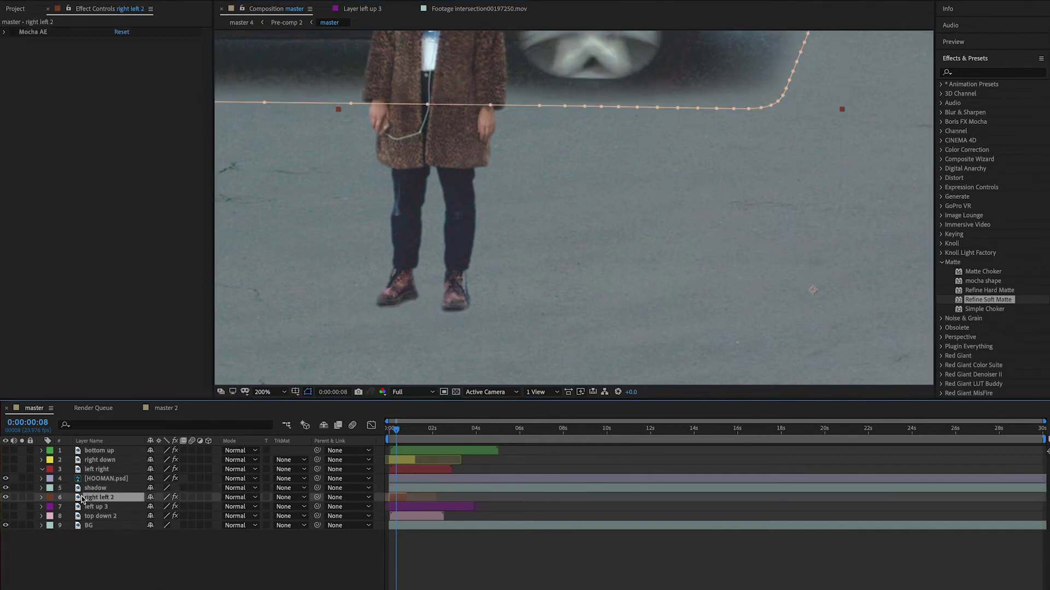
click(88, 489)
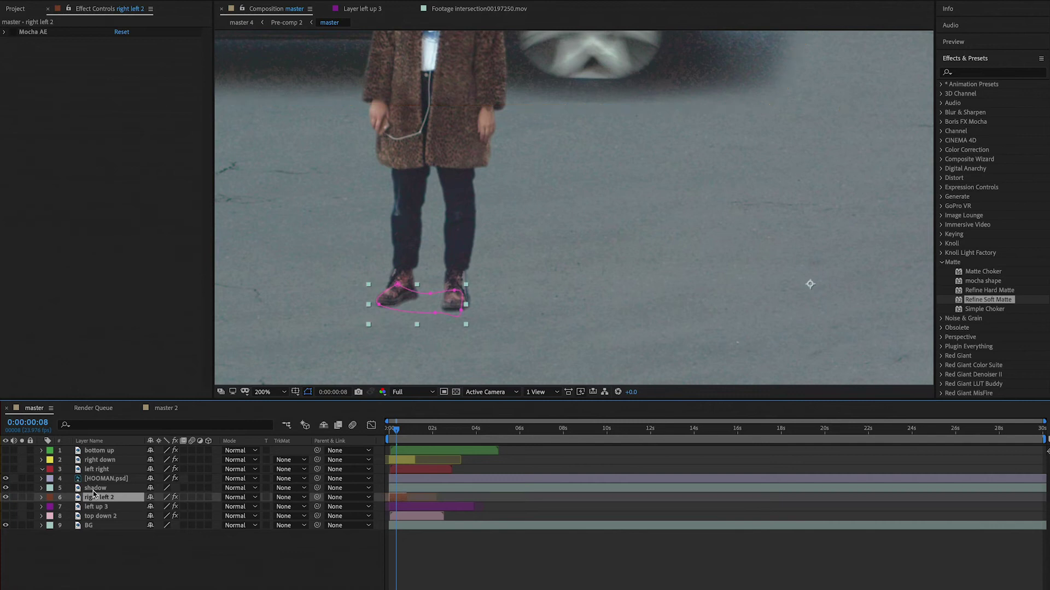
click(22, 489)
click(22, 490)
click(22, 490)
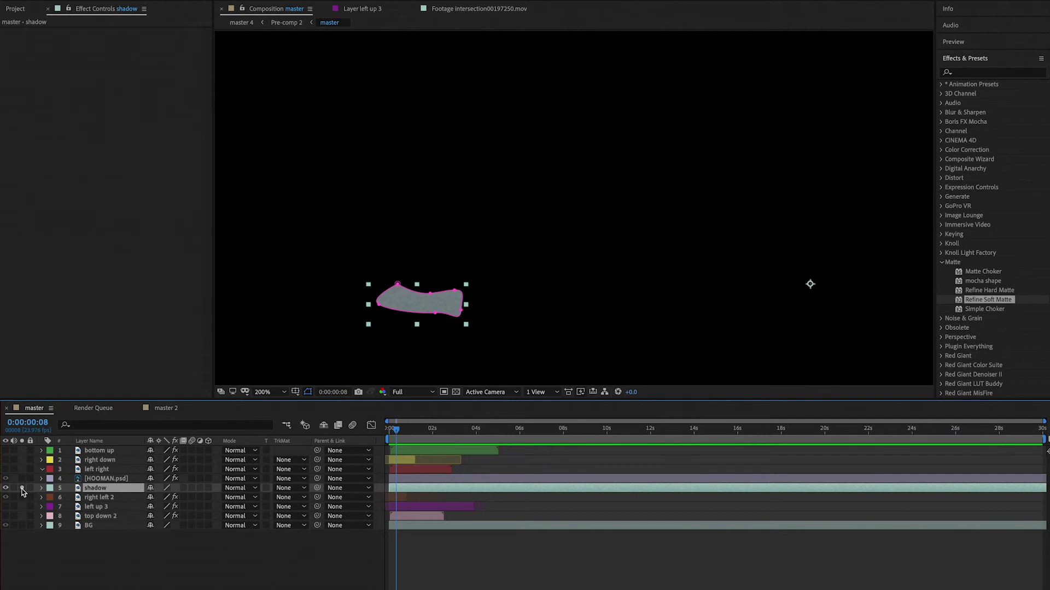
click(21, 488)
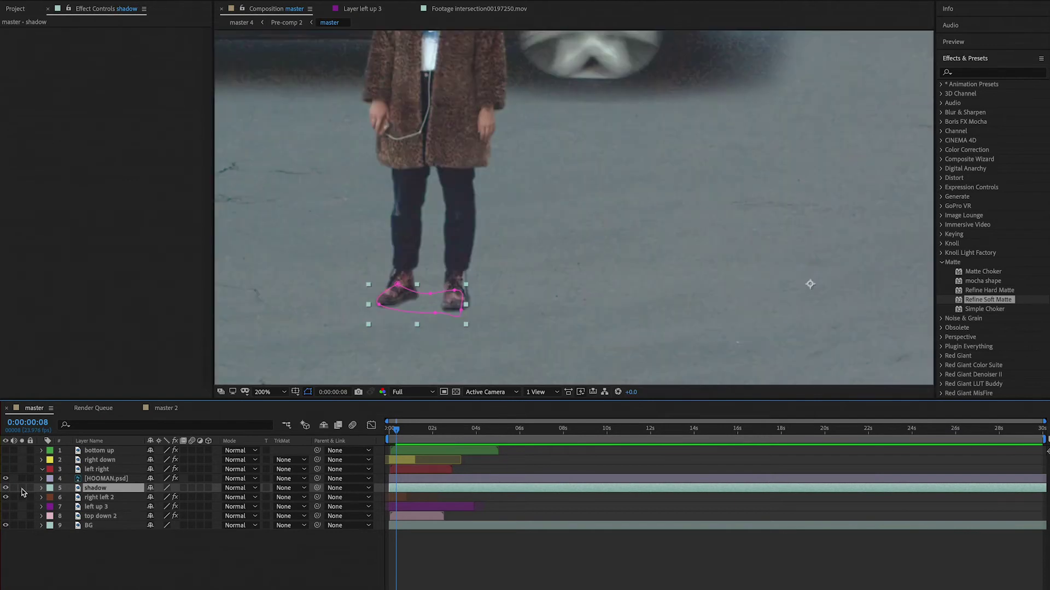
Apply the Exposure effect to the shadow layer and lower its master Exposure to -0.99.
click(977, 73)
text(e)
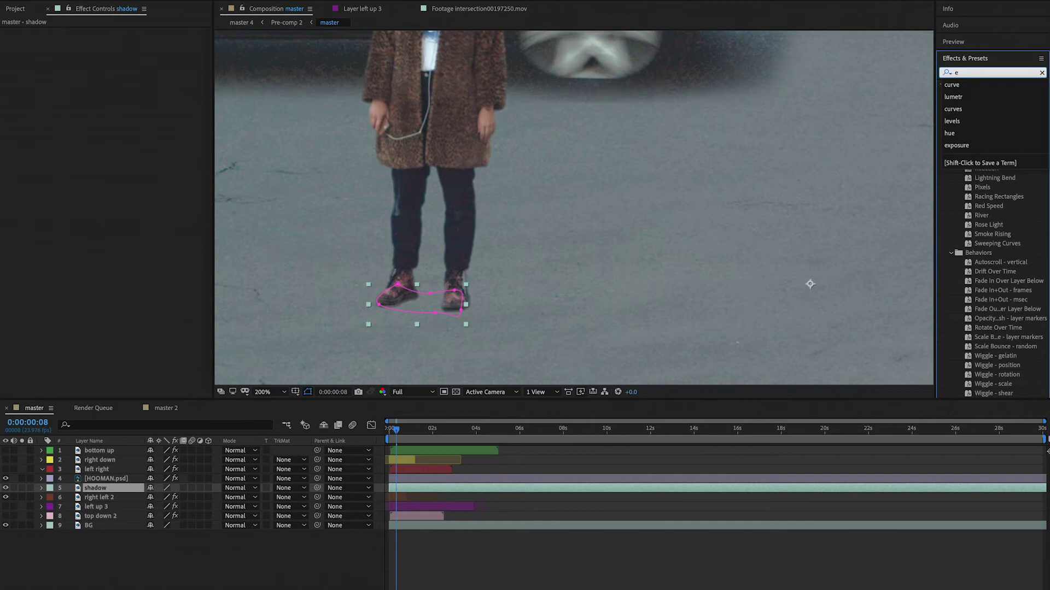
text(xposure)
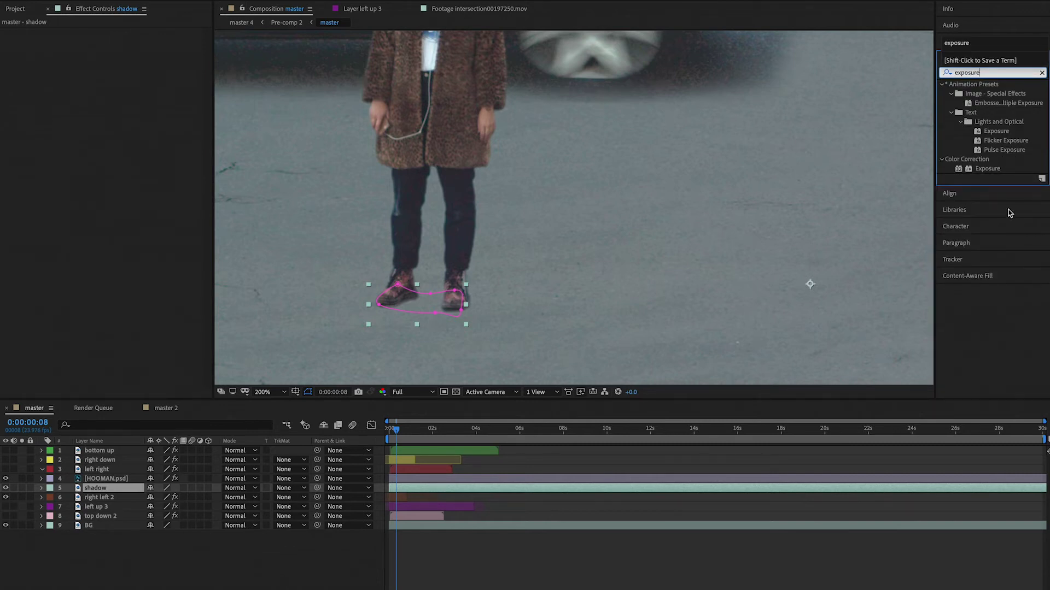
drag(992, 173, 486, 495)
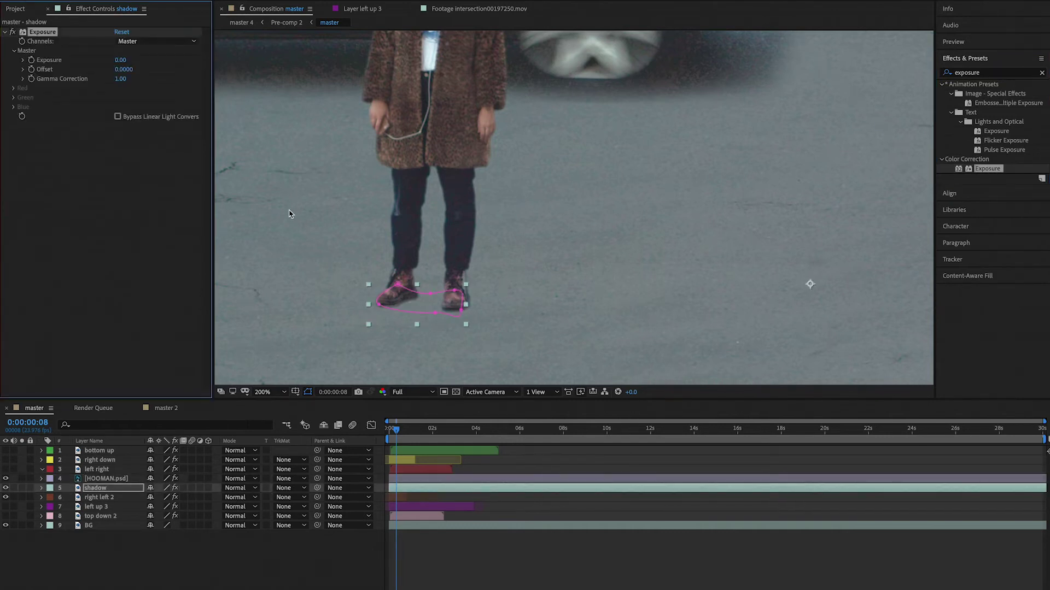
drag(120, 64, 69, 64)
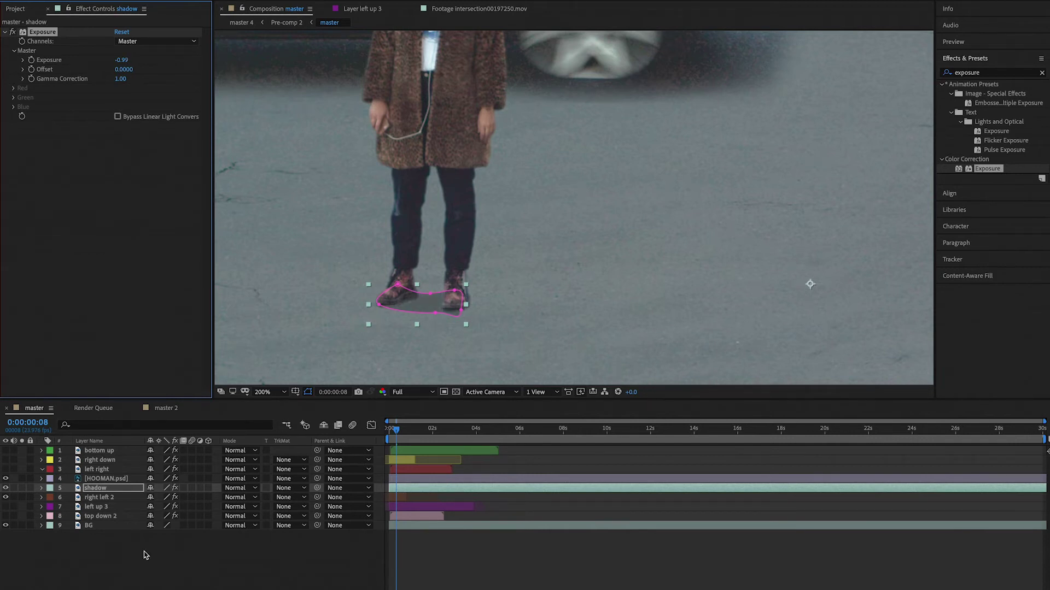
click(218, 553)
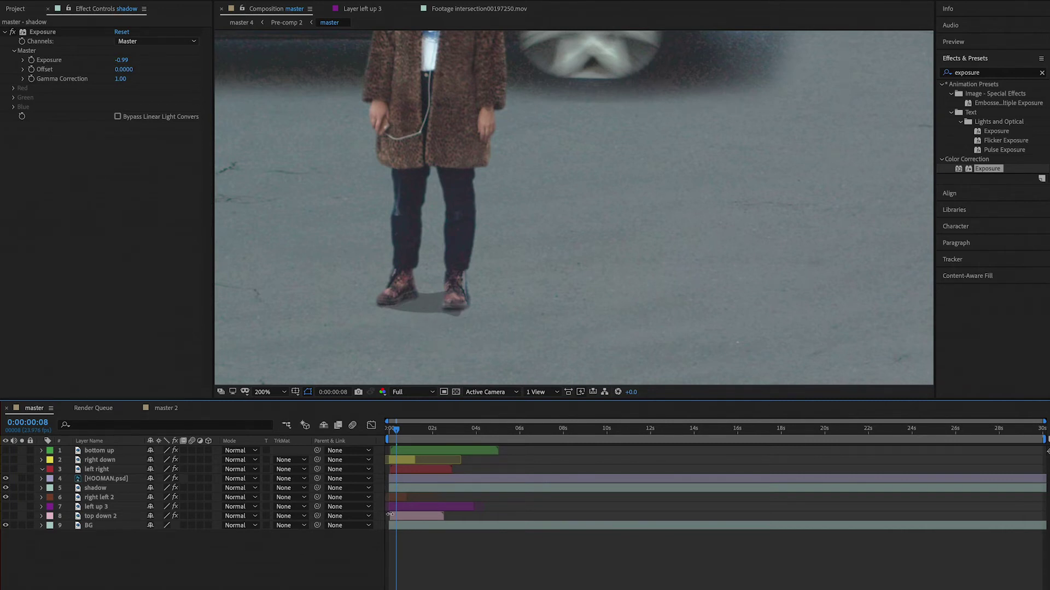
Reveal Mask 1 of the shadow layer and set its Mask Feather to 40 pixels.
click(96, 489)
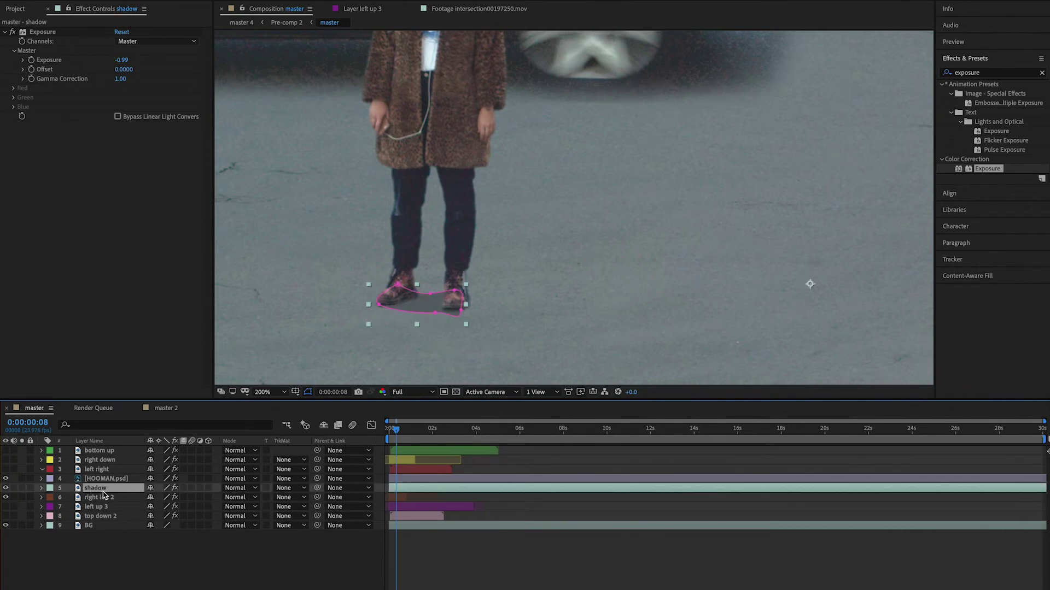
click(42, 488)
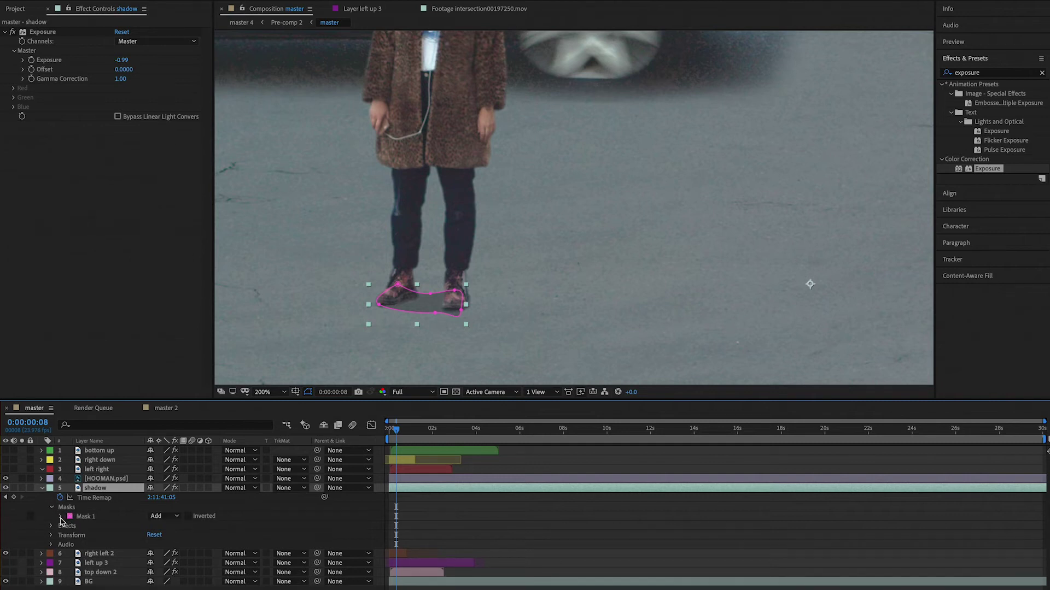
click(60, 516)
drag(171, 535, 249, 553)
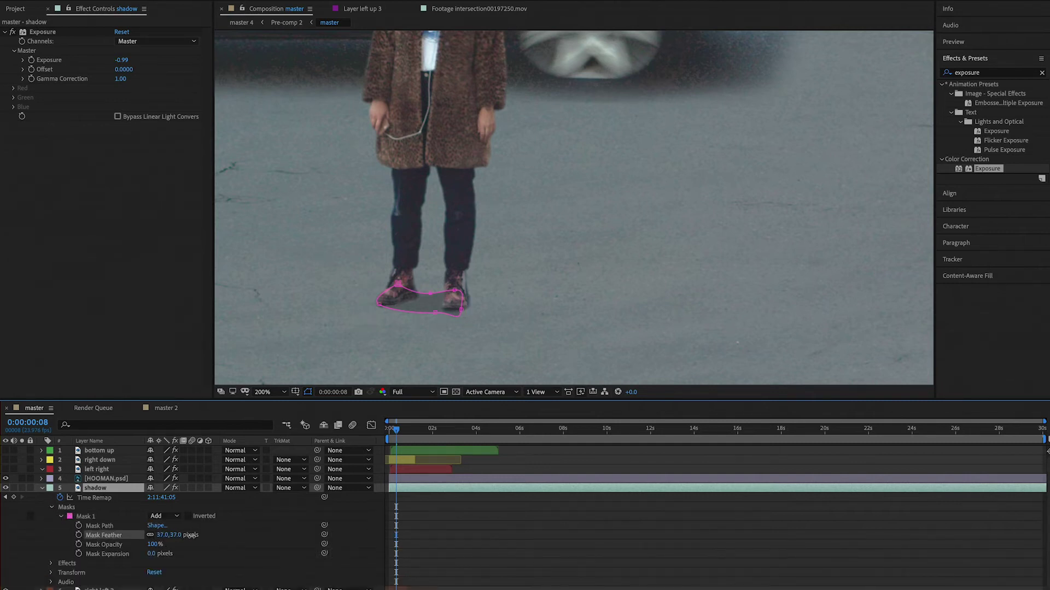
click(301, 555)
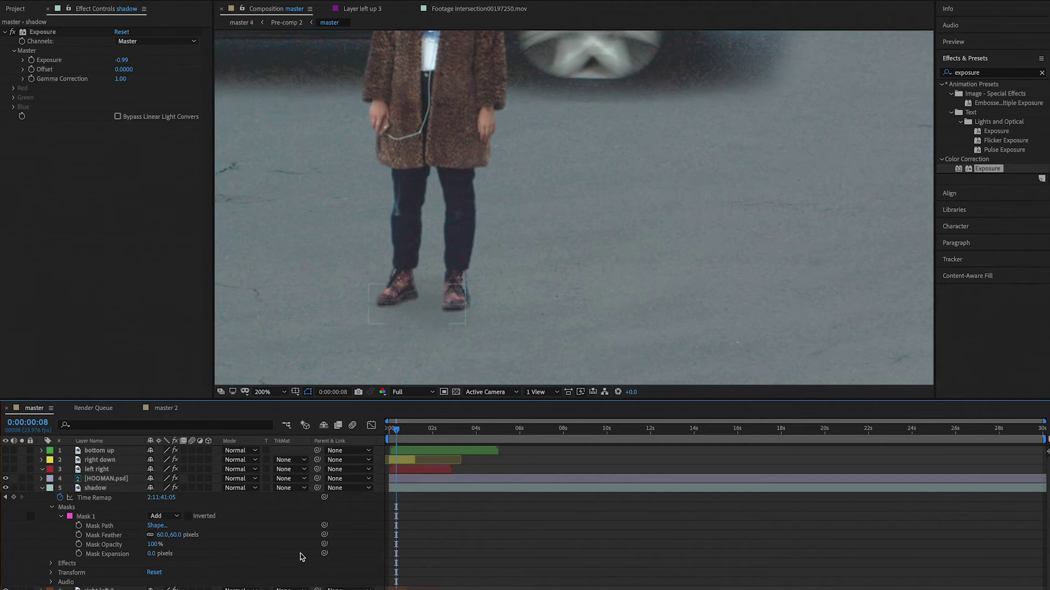
click(175, 536)
text(40)
key(Return)
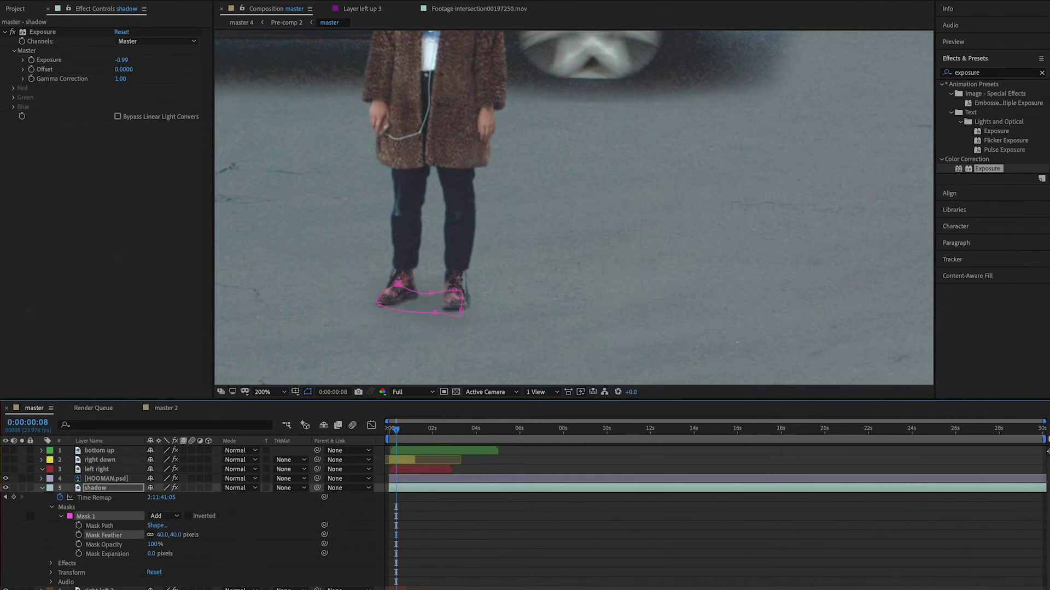
click(255, 540)
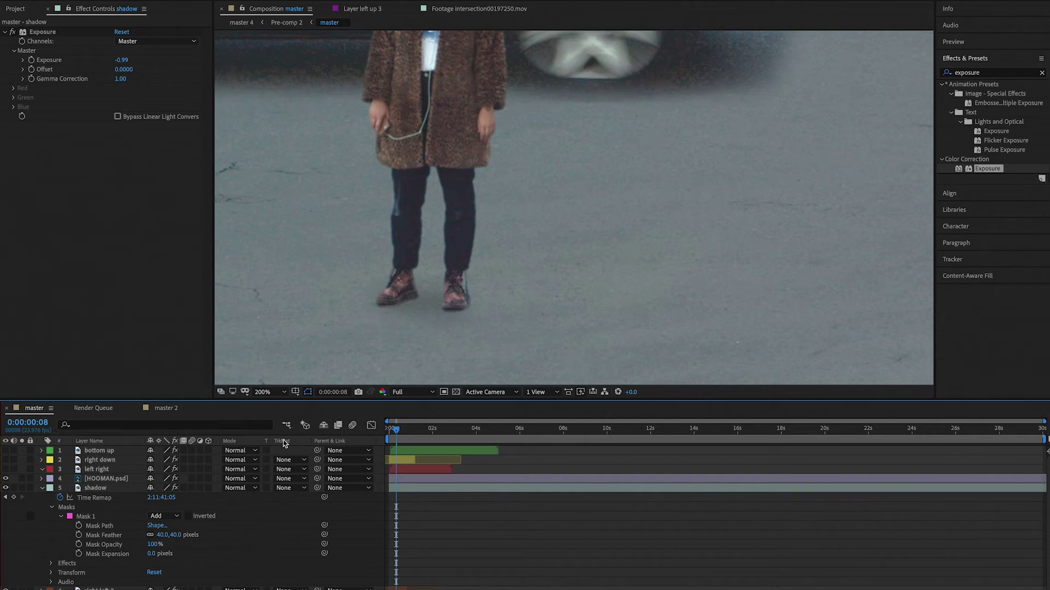
Set the shadow mask's feather to 30 pixels, fit the composition in the viewer and save the project.
key(comma)
key(comma)
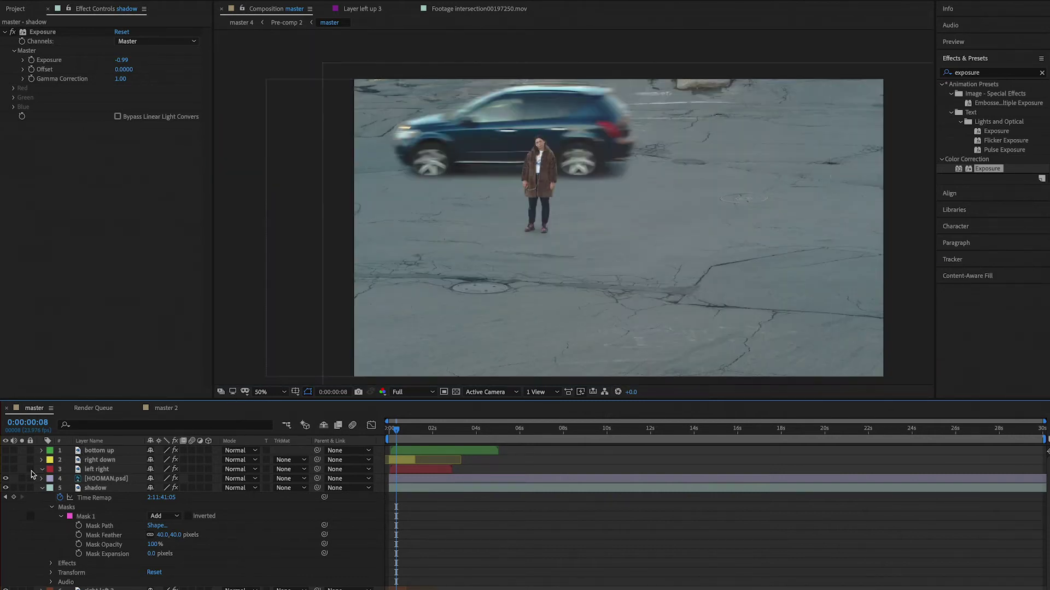
click(6, 488)
click(176, 536)
key(Return)
click(282, 554)
click(267, 392)
click(267, 409)
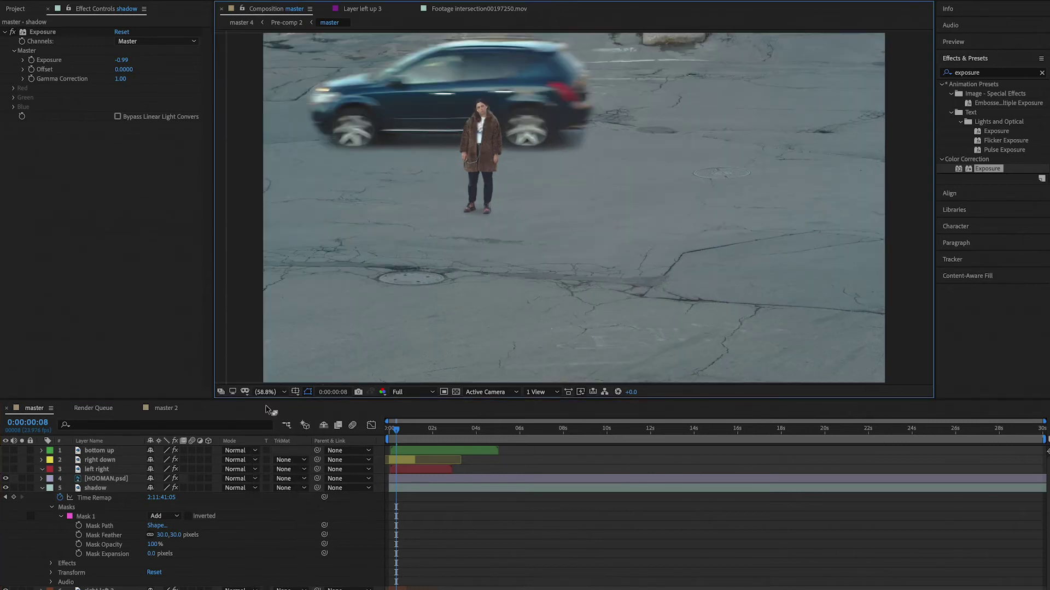
key(ctrl+s)
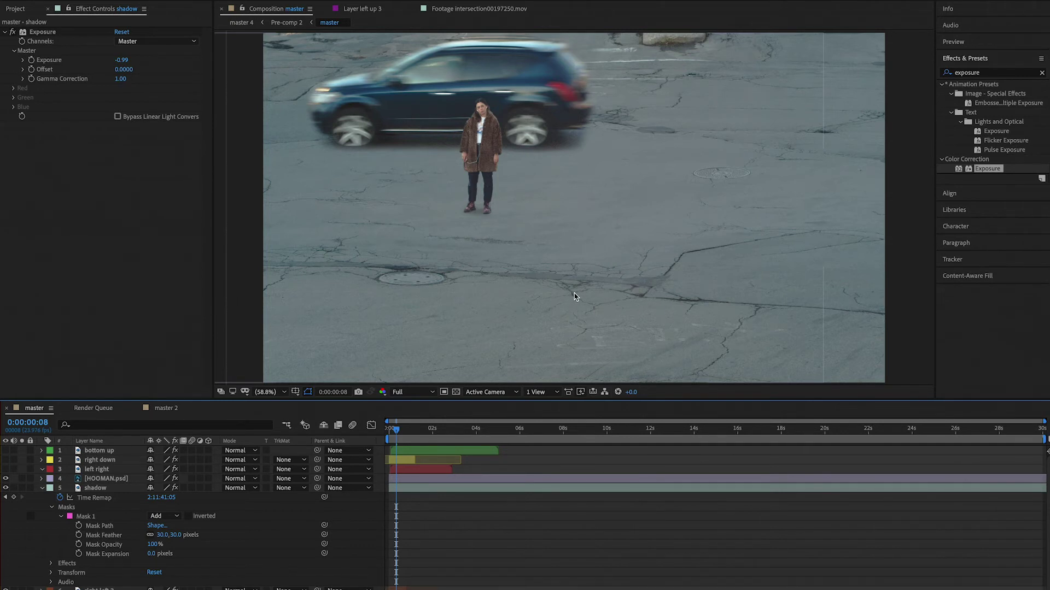
Define a full-height region of interest around the person, leaving out roughly the right third of the composition.
key(comma)
key(comma)
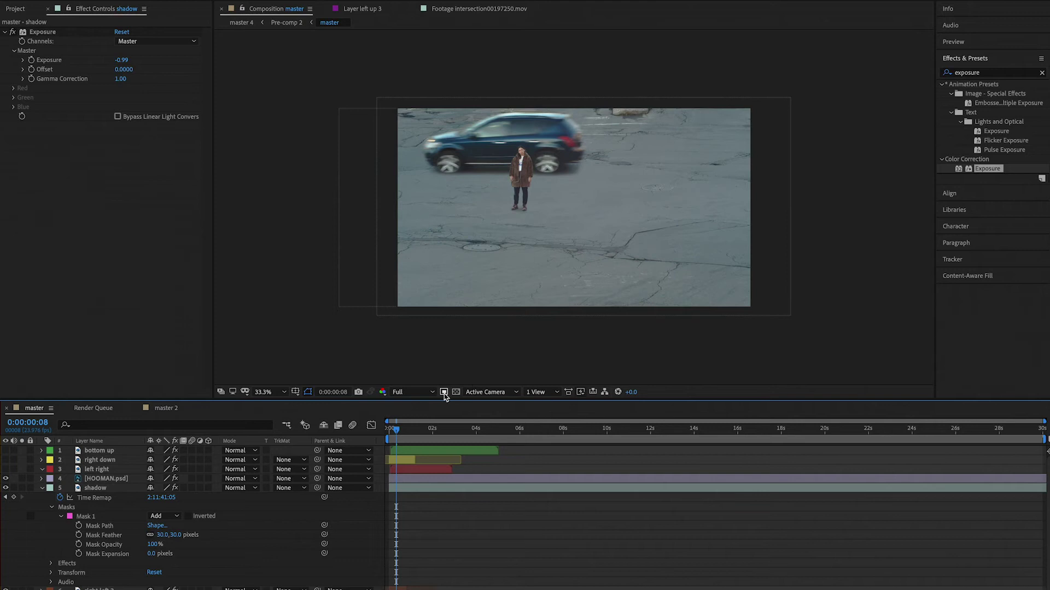
click(443, 392)
drag(395, 106, 646, 338)
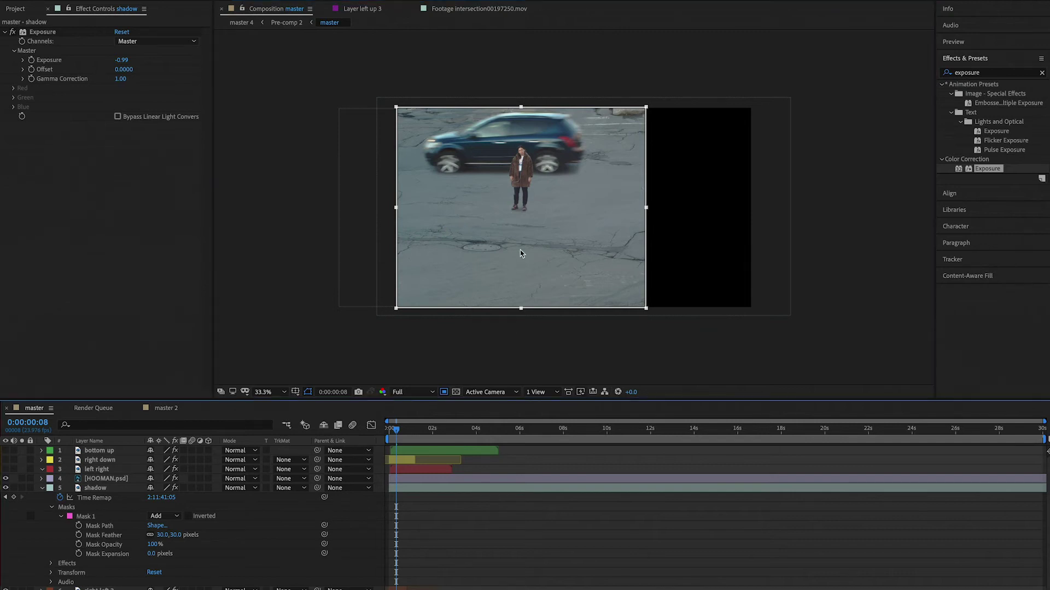
key(period)
key(period)
key(comma)
key(comma)
Briefly show the right down and left right car layers, and hide them together with the right left 2 layer.
drag(6, 472, 6, 479)
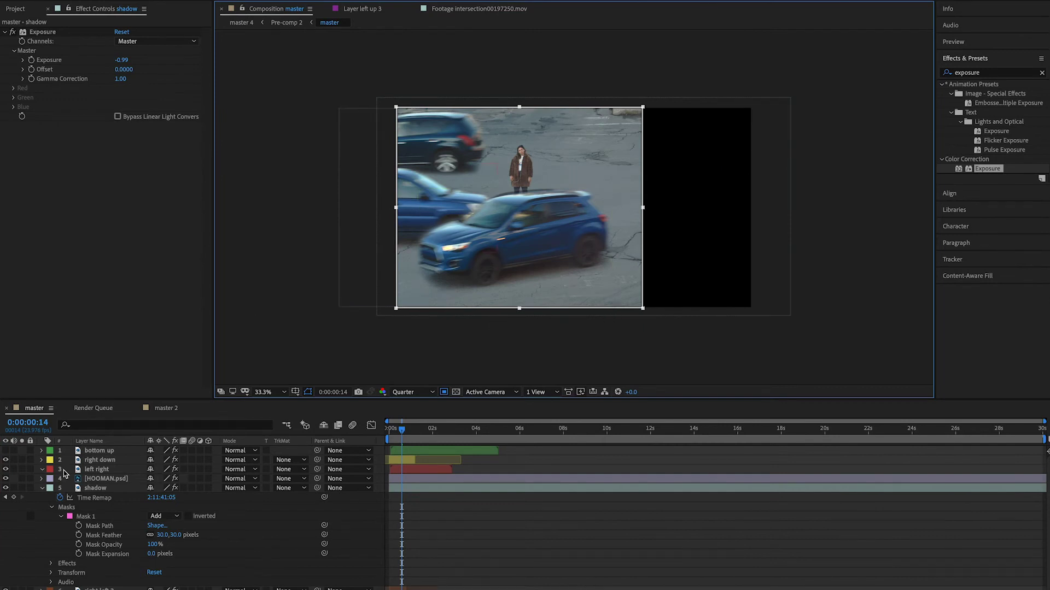
click(6, 471)
click(6, 470)
click(42, 489)
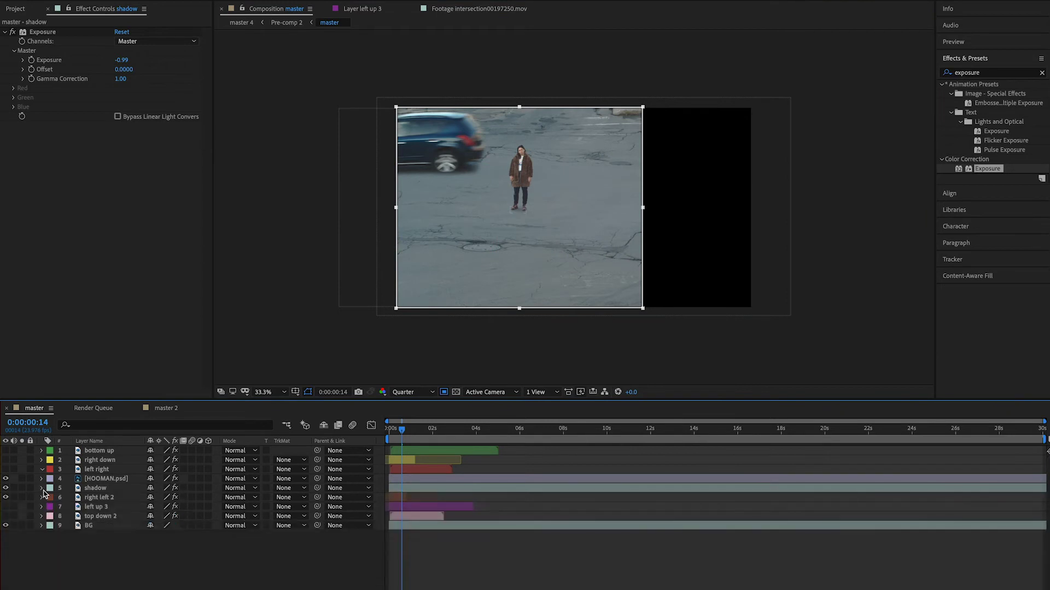
click(7, 497)
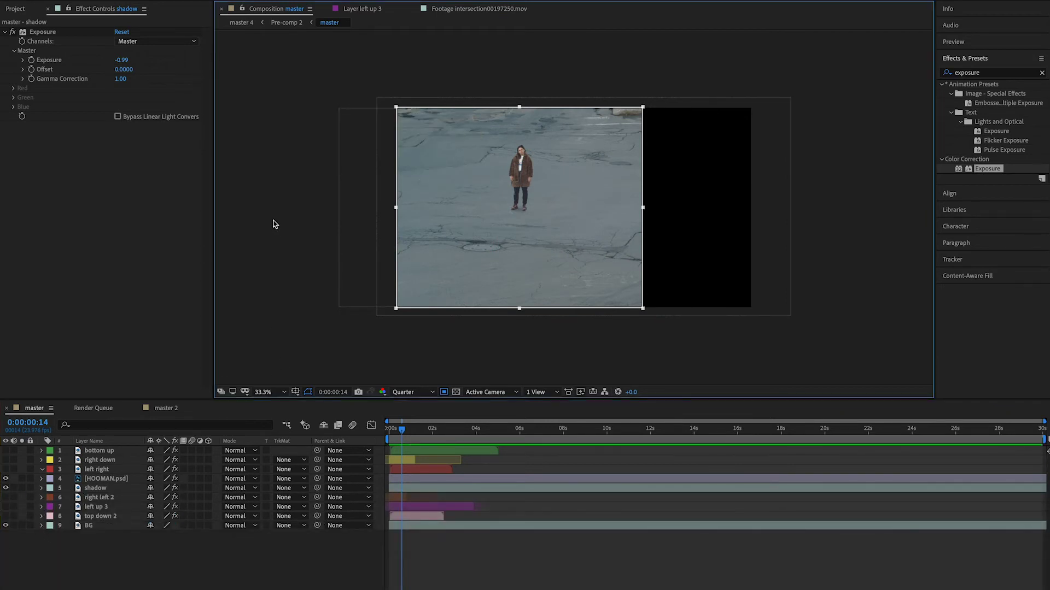
Crop the composition to the region of interest.
click(164, 0)
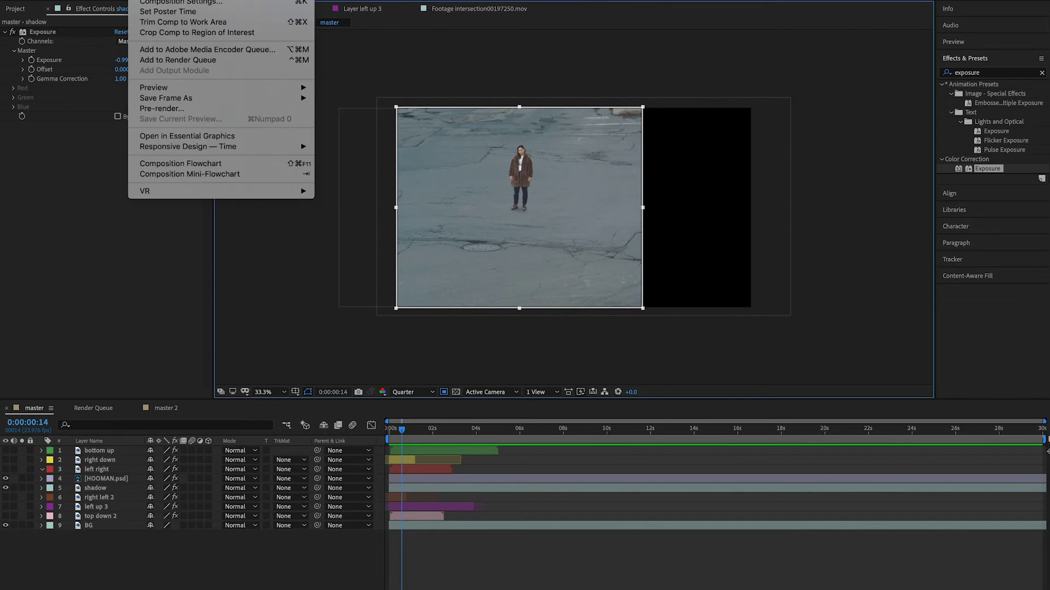
click(174, 34)
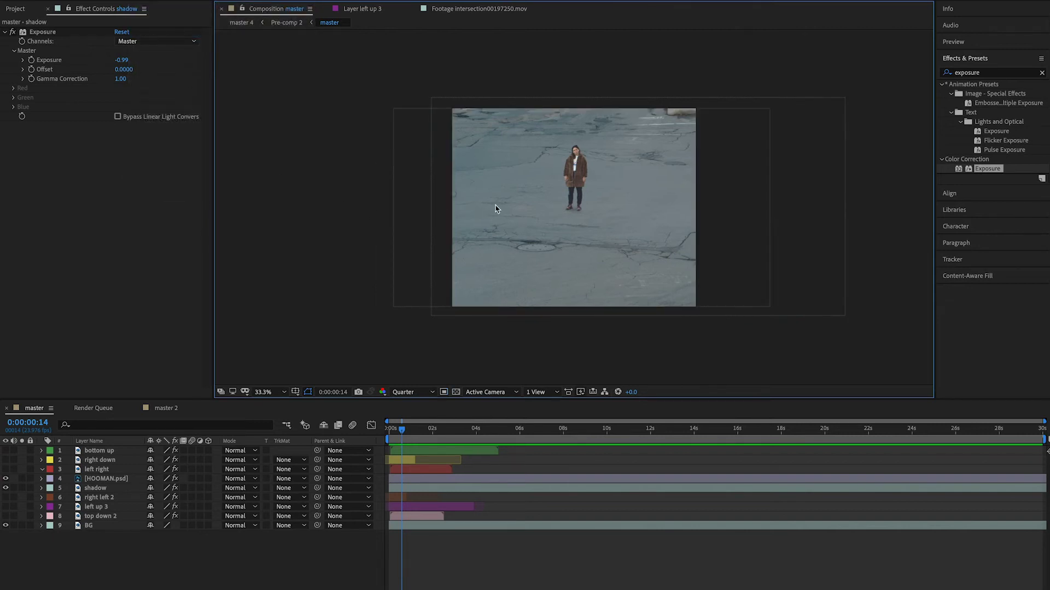
key(period)
key(period)
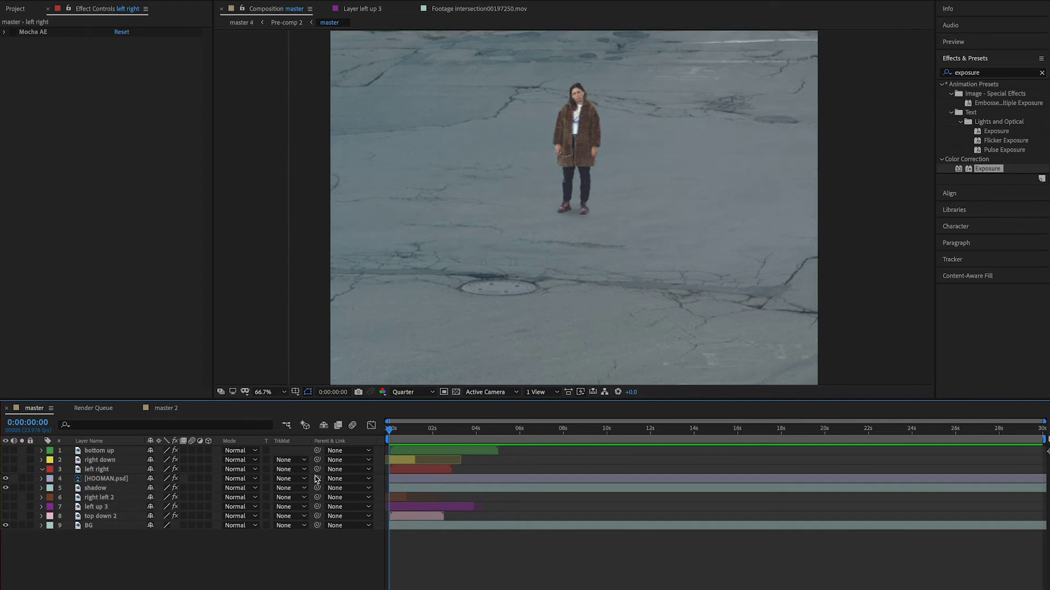
Show the top down 2 car layer and move the current time to 0:00:00:14, where the car enters the frame.
click(91, 519)
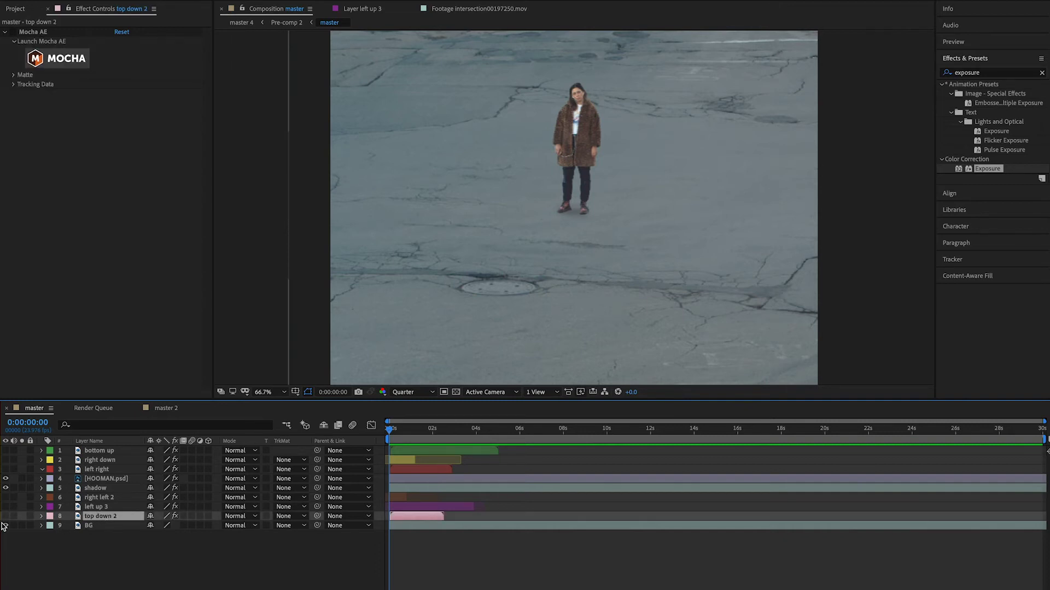
drag(5, 517, 6, 525)
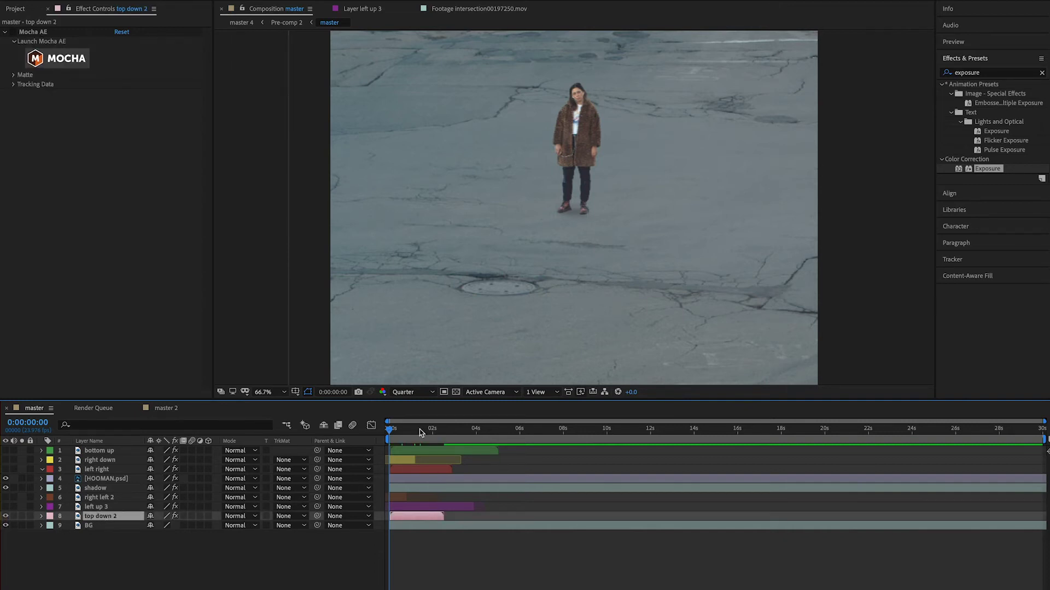
click(393, 437)
drag(394, 438, 404, 441)
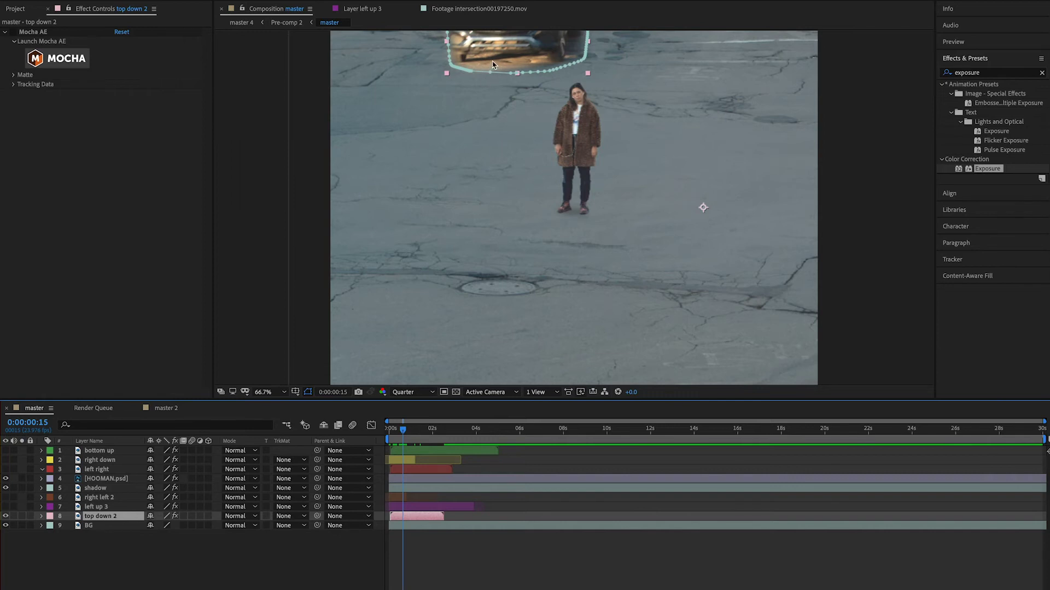
click(536, 567)
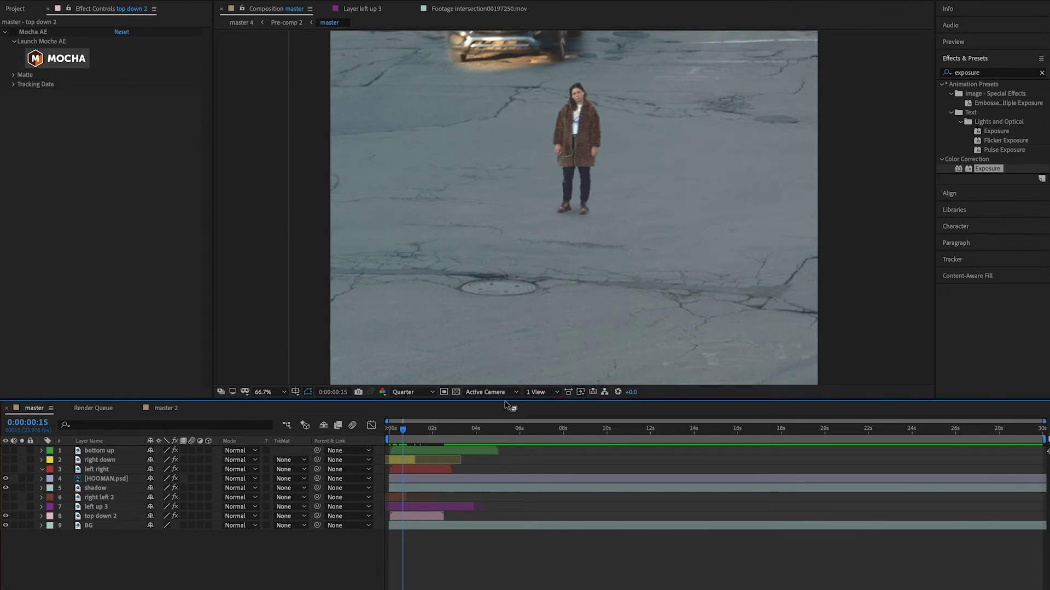
drag(403, 430, 402, 433)
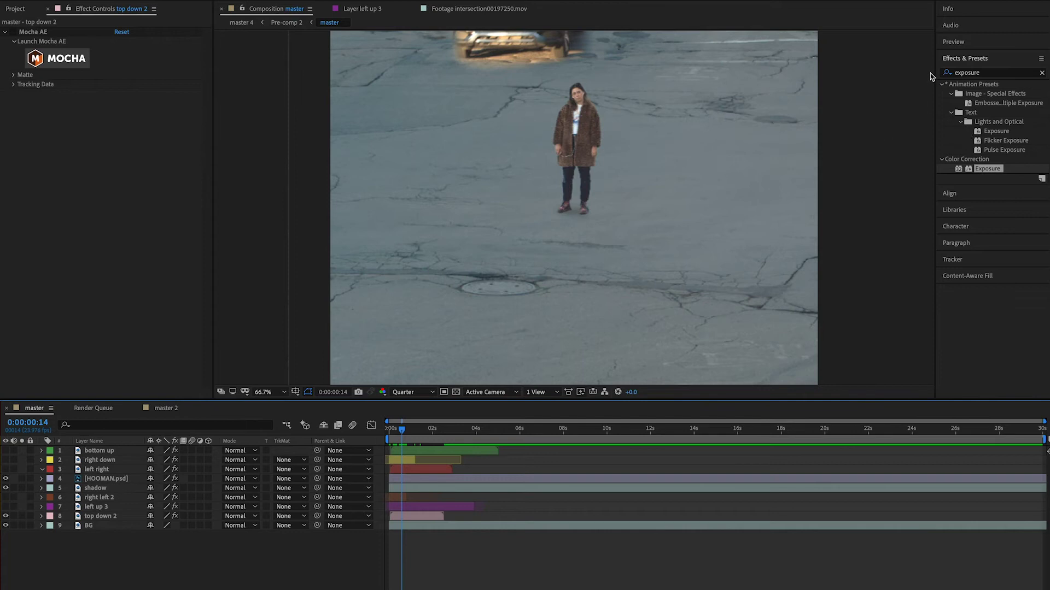
Find the Hue/Saturation effect and apply it to the top down 2 layer.
click(1004, 73)
key(ctrl+a)
key(BackSpace)
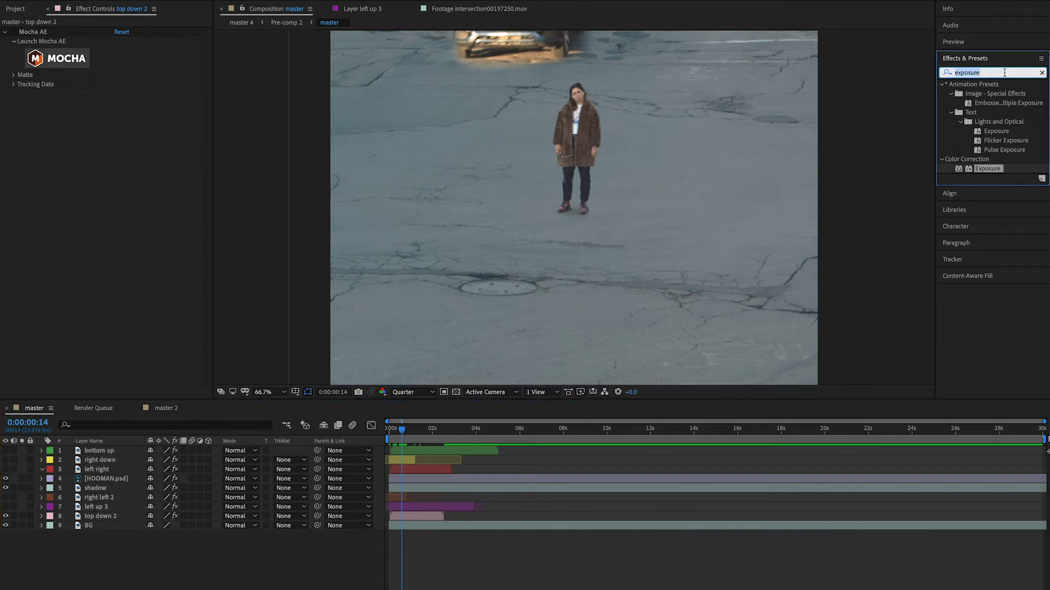
text(hue)
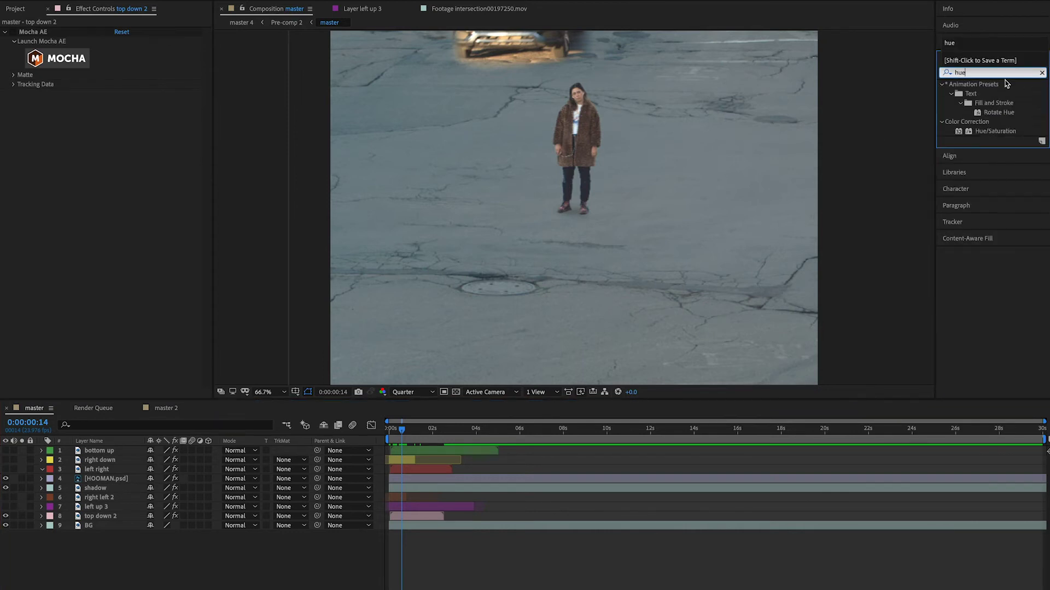
click(1008, 137)
drag(1008, 137, 418, 522)
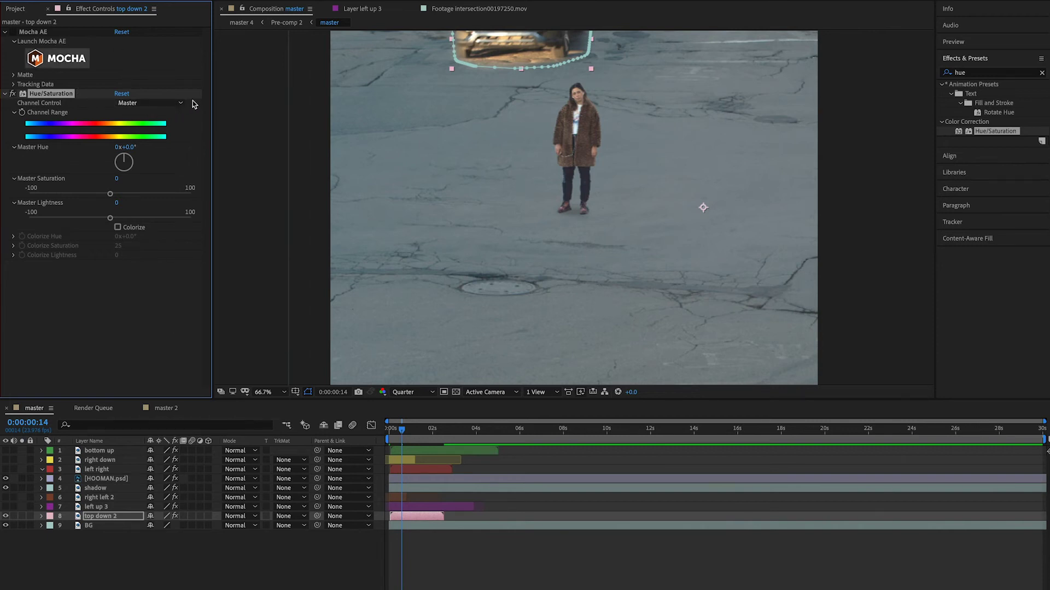
Set the Hue/Saturation channel to Yellows with a saturation of -100, and compare the car with the effect off and on.
click(176, 106)
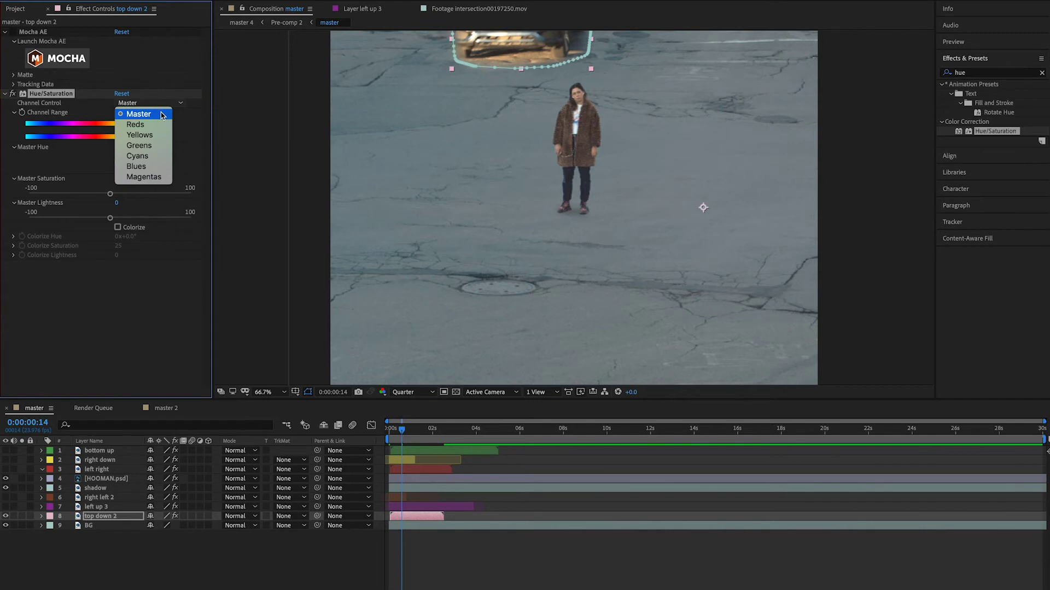
click(156, 140)
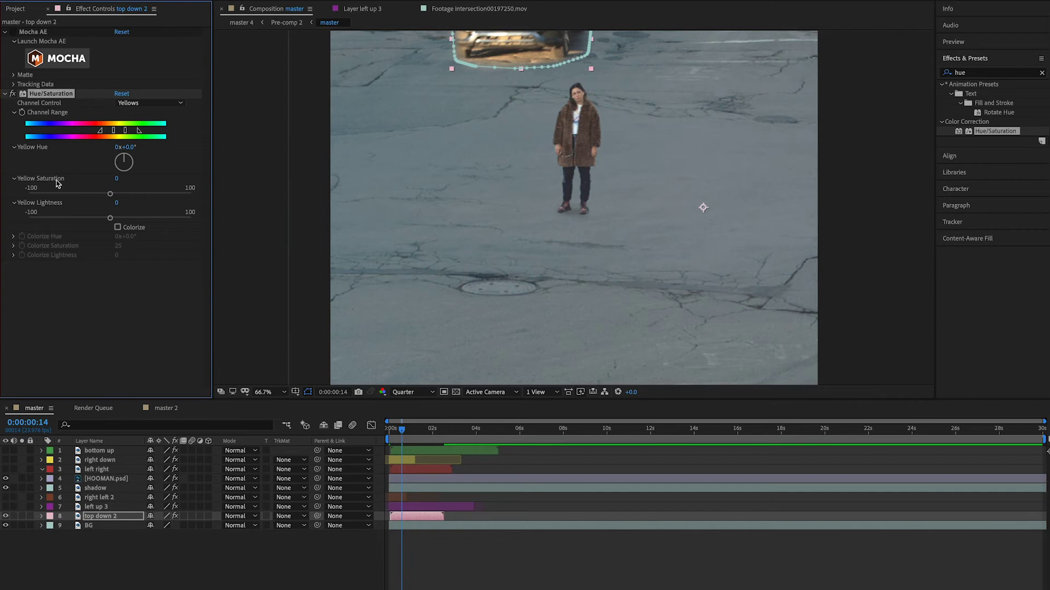
click(33, 194)
drag(35, 197, 20, 197)
click(218, 261)
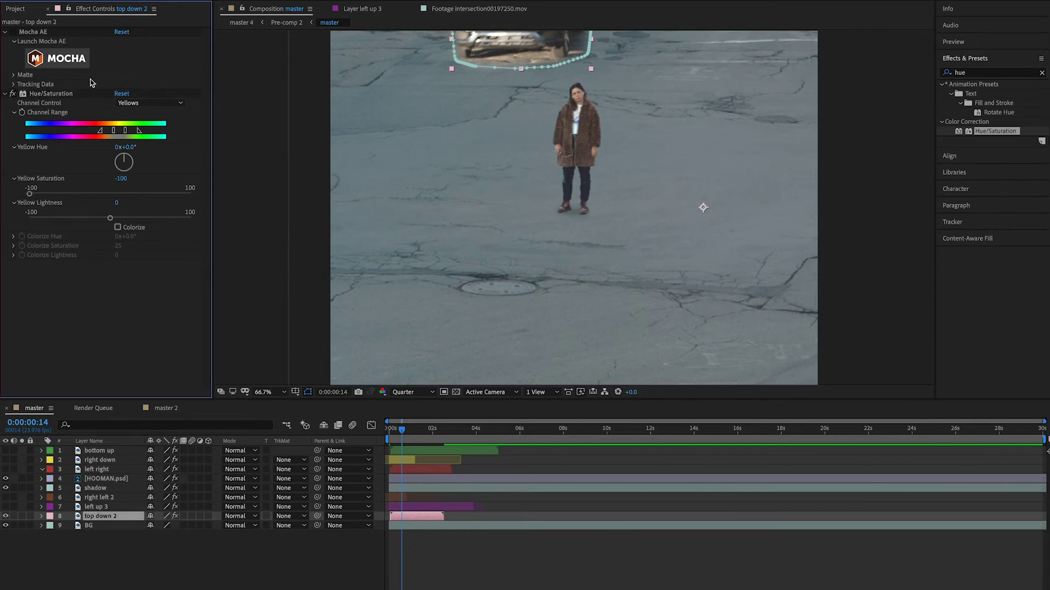
click(12, 94)
click(323, 551)
click(13, 99)
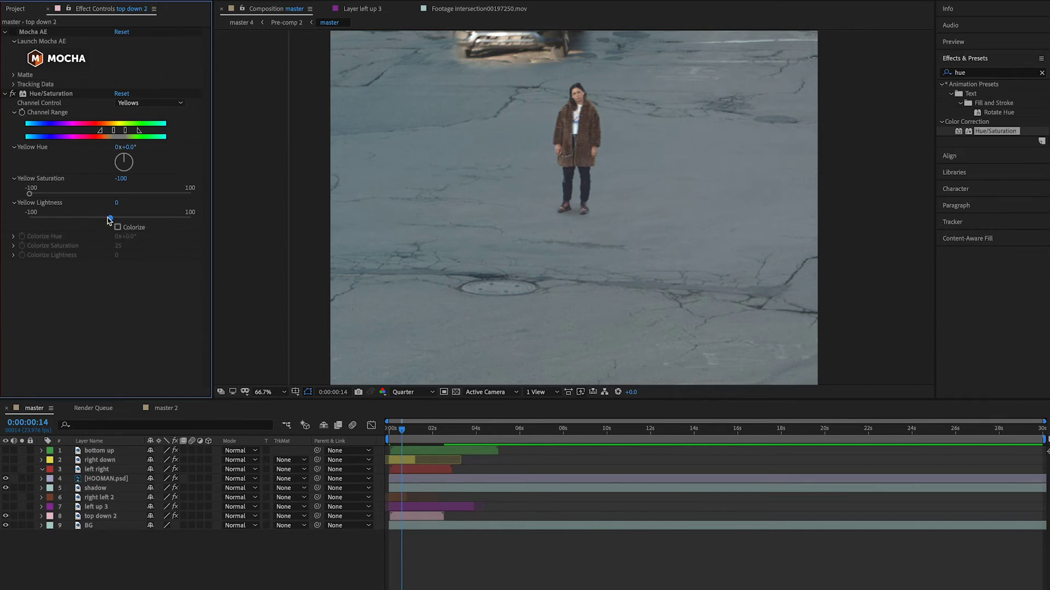
Lower the Yellow Lightness to -96 and scrub around the car's entry to check the result.
drag(110, 219, 33, 220)
click(279, 584)
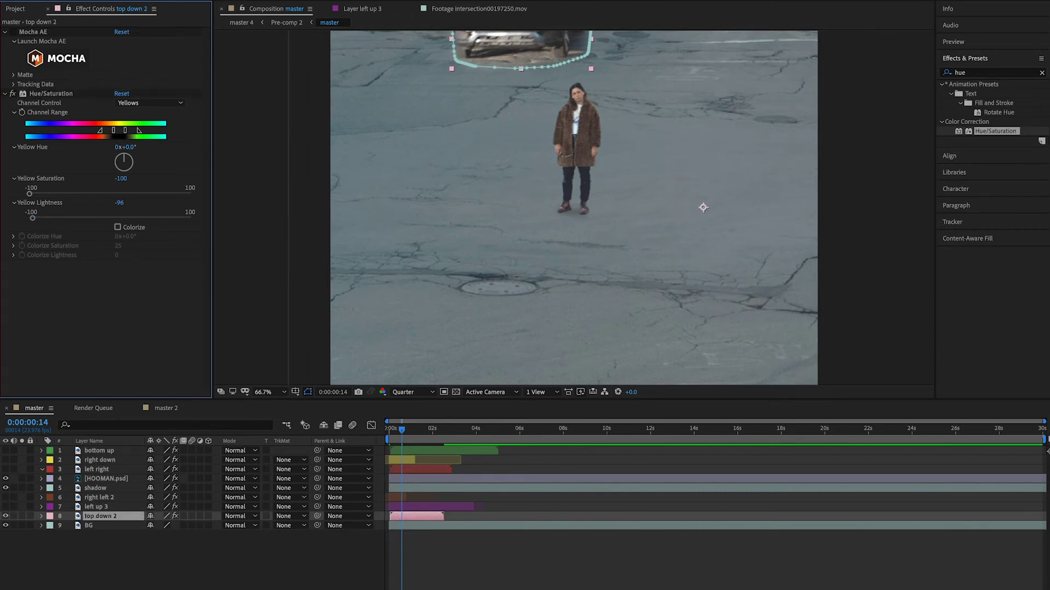
drag(405, 436, 413, 437)
mouse_move(414, 436)
mouse_down()
mouse_move(398, 439)
mouse_move(406, 442)
mouse_up()
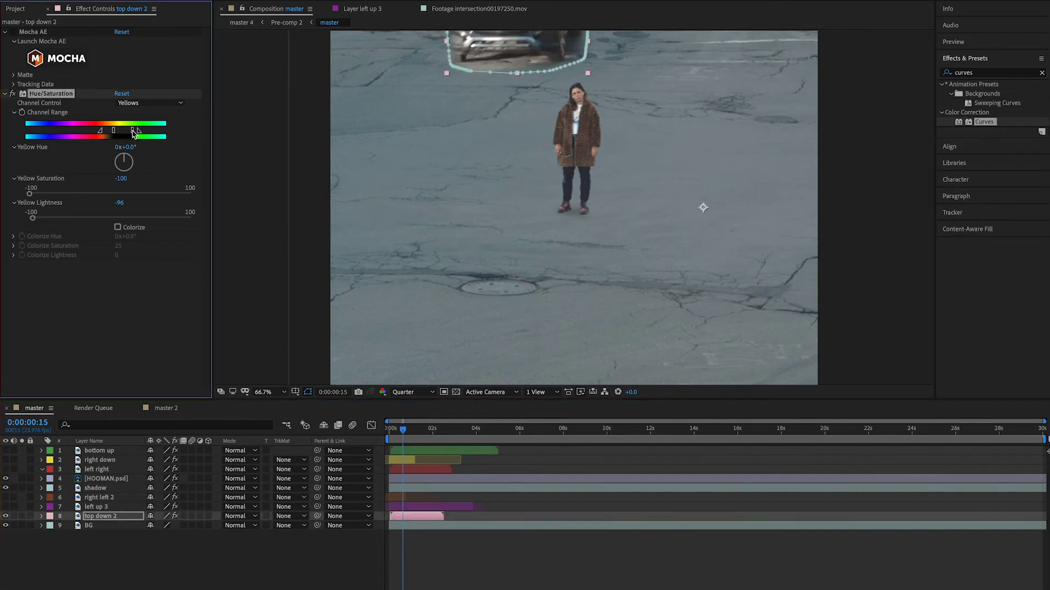
Widen the Yellows channel range on both sides, and preview the top down 2 car from the start of the composition.
drag(138, 133, 108, 136)
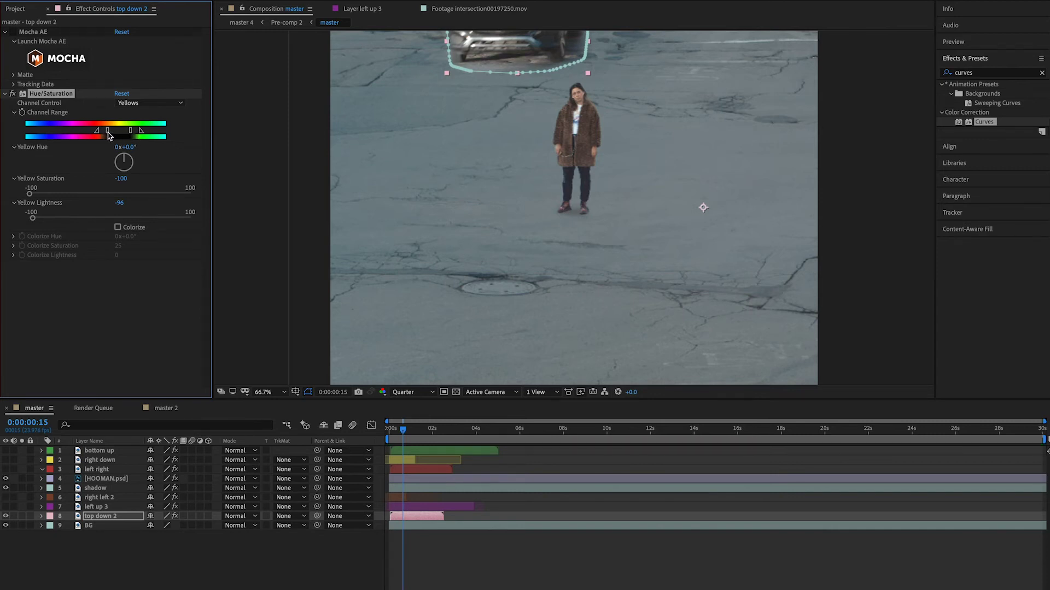
click(426, 358)
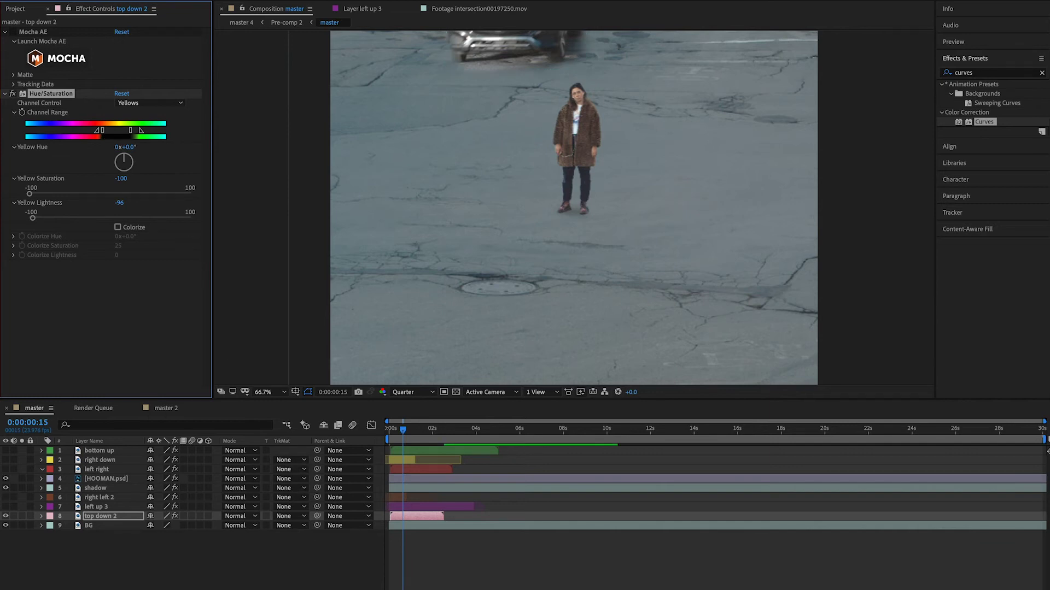
click(390, 433)
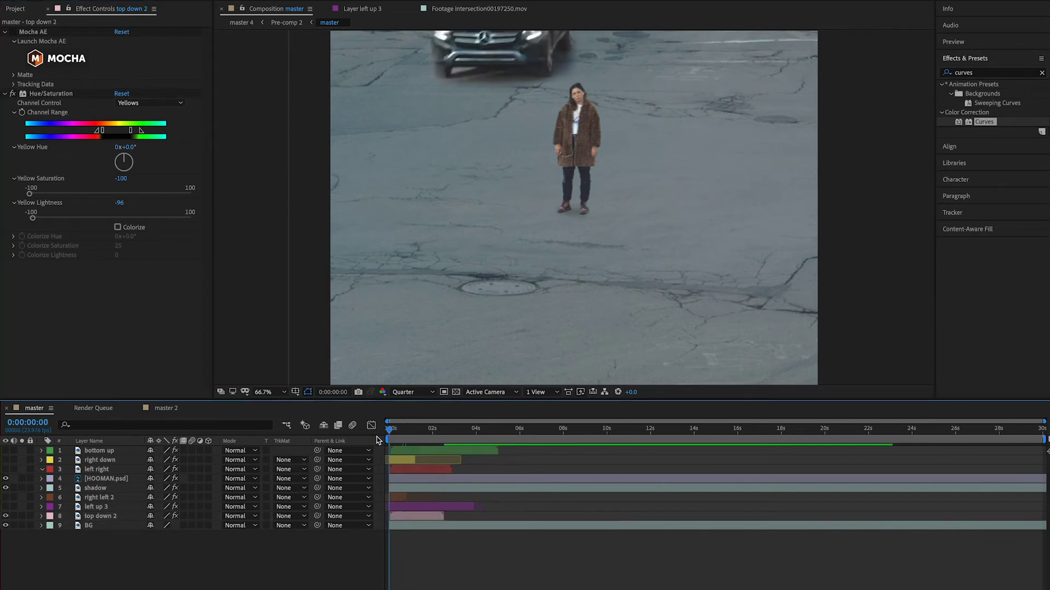
key(space)
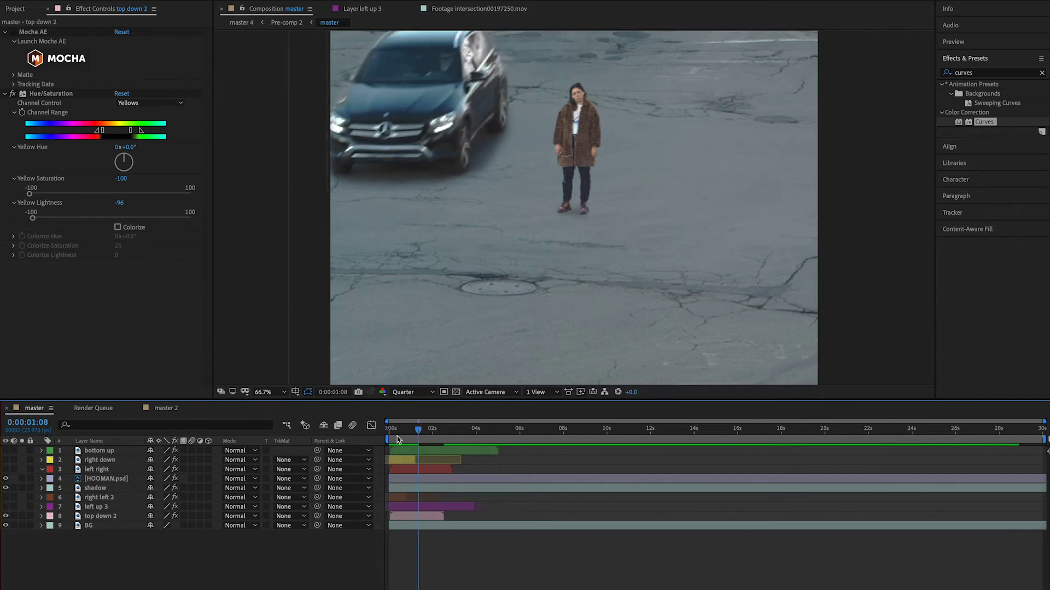
drag(400, 439, 404, 442)
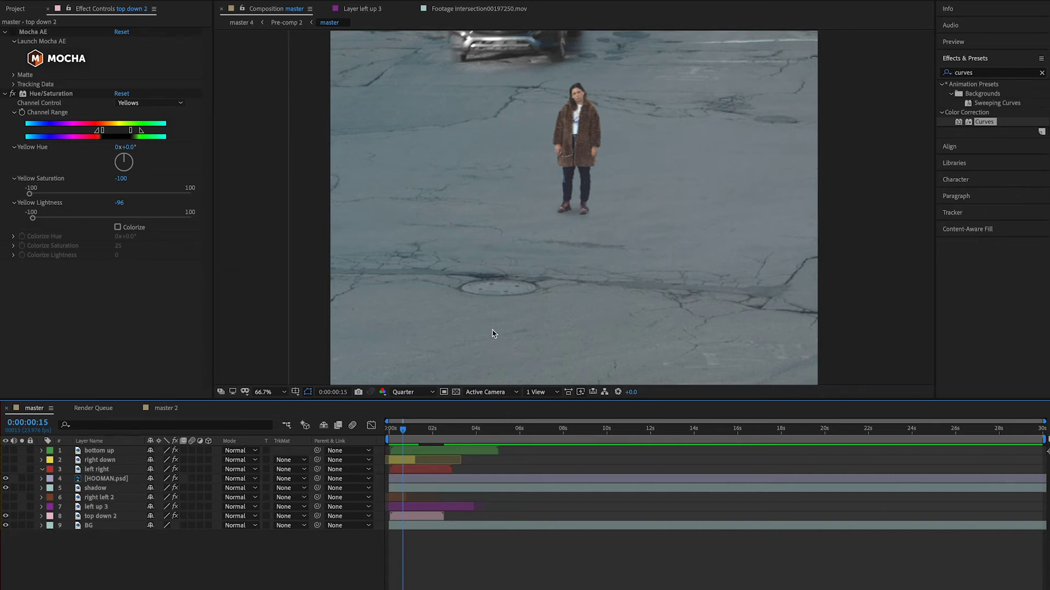
mouse_move(391, 435)
mouse_down()
mouse_move(416, 436)
mouse_move(403, 435)
mouse_up()
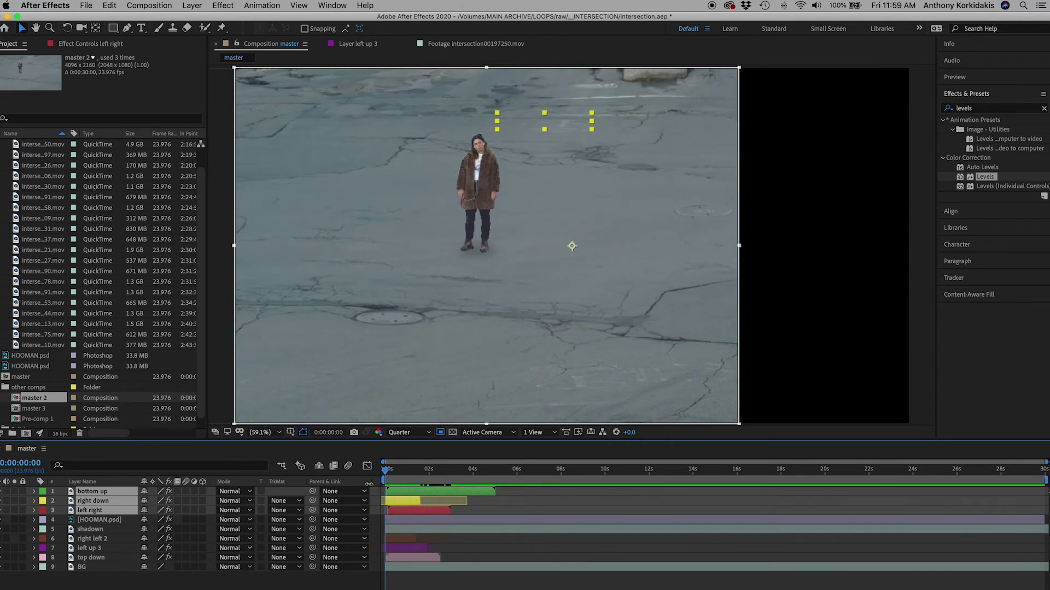
Lock the HOOMAN.psd, shadown and BG layers.
click(449, 587)
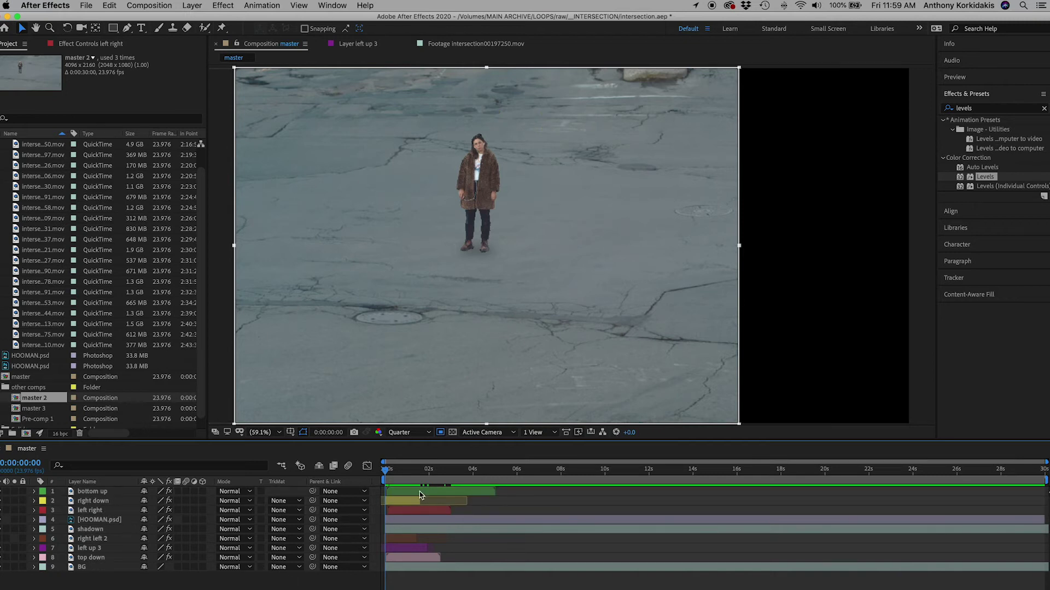
click(107, 520)
click(22, 520)
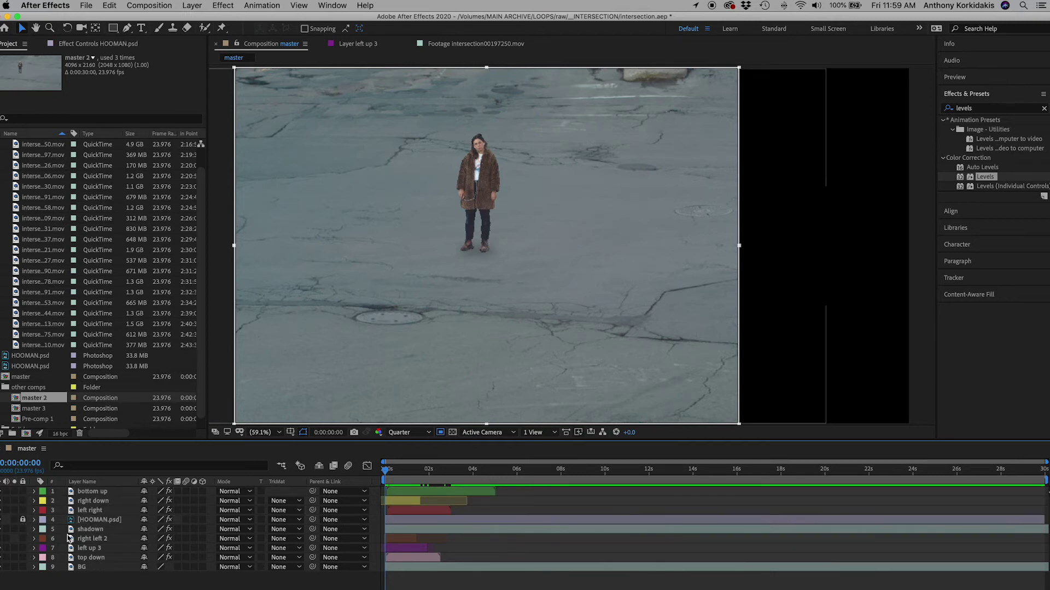
click(23, 529)
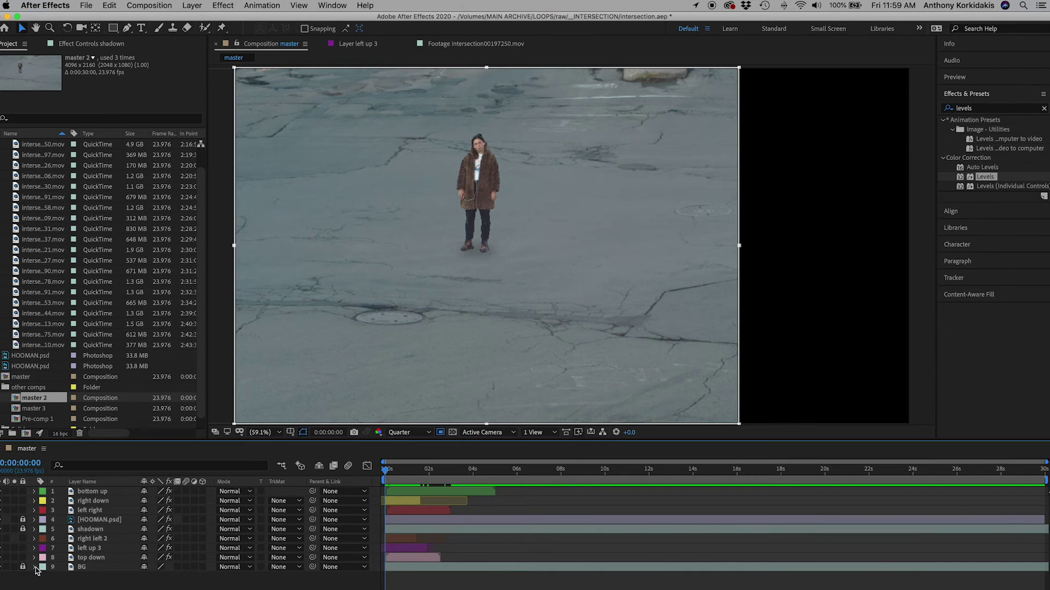
Move all the unlocked car layers together so they begin at about 0:00:03:20, and deselect them.
click(93, 548)
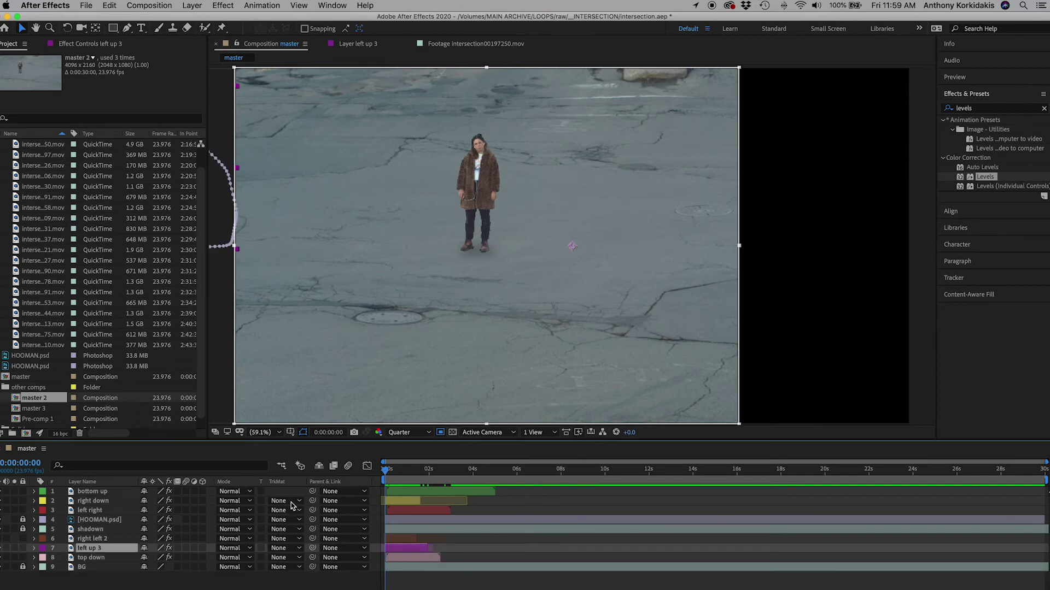
key(super+a)
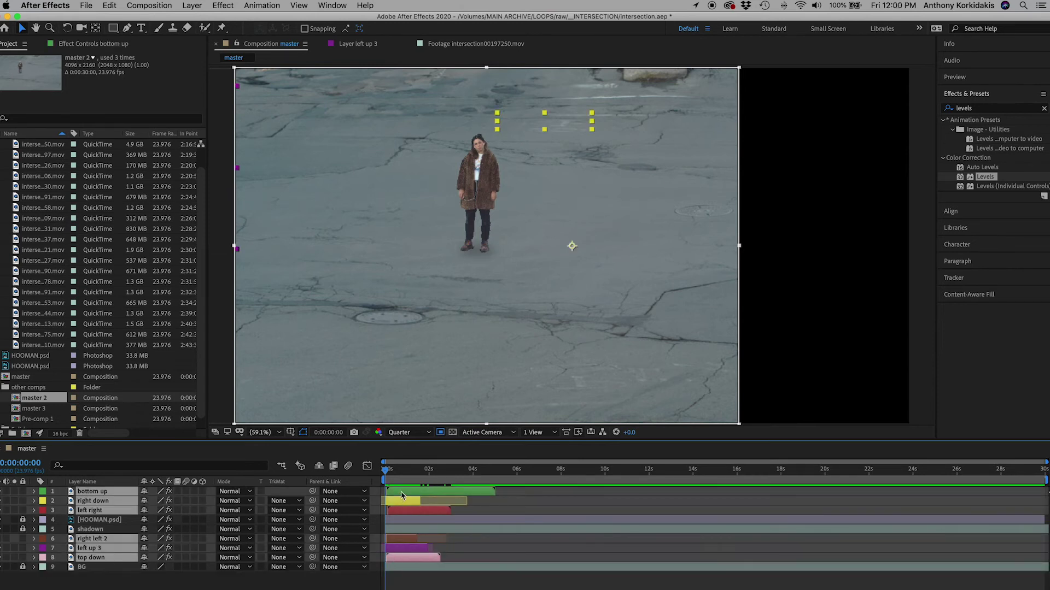
drag(401, 496, 484, 499)
click(471, 468)
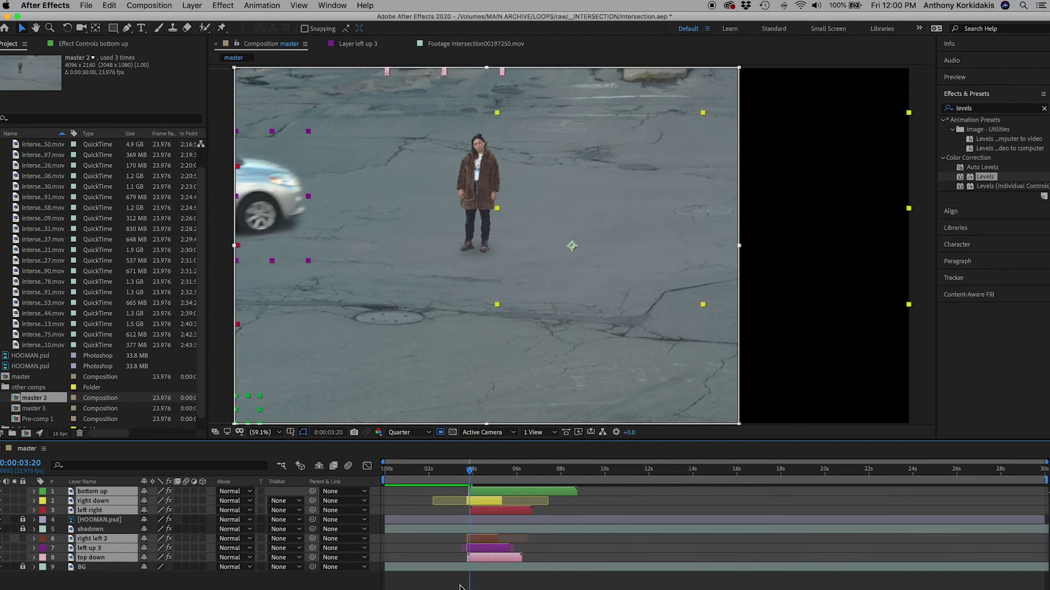
key(super+shift+a)
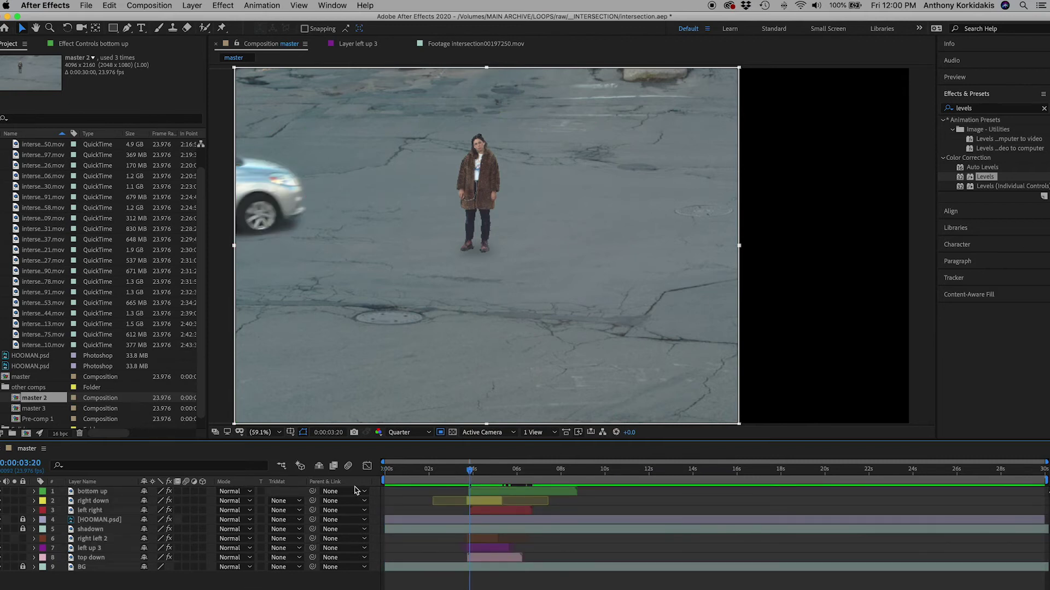
Shift the left right layer earlier to begin at about 2 seconds, and scrub to the blue car's entry.
key(Home)
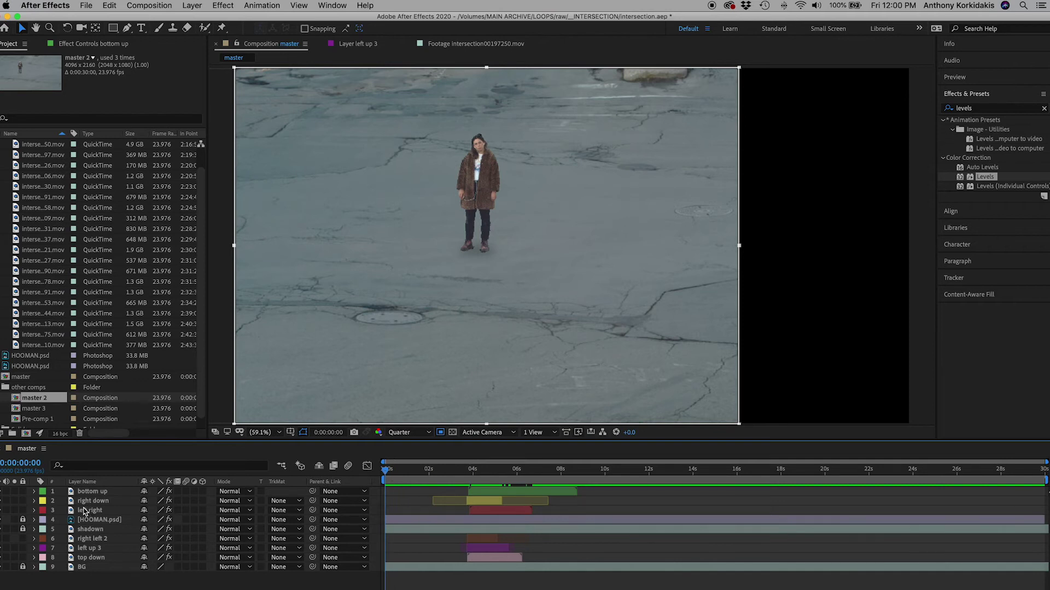
drag(490, 515, 447, 514)
drag(423, 475, 442, 477)
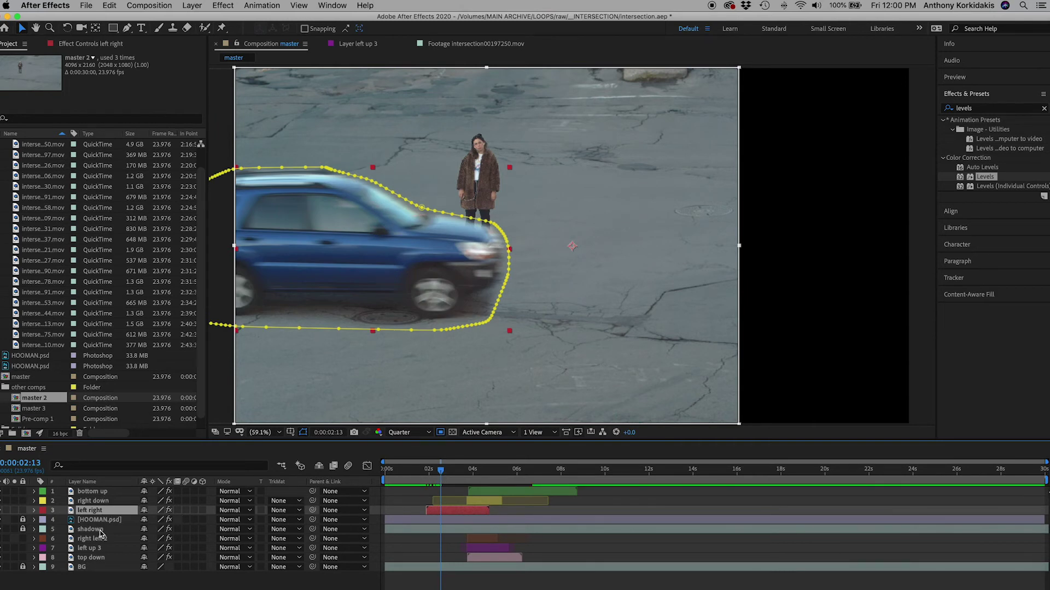
Shift the left up 3 layer earlier so the silver car passes behind the person alongside the blue car.
click(89, 548)
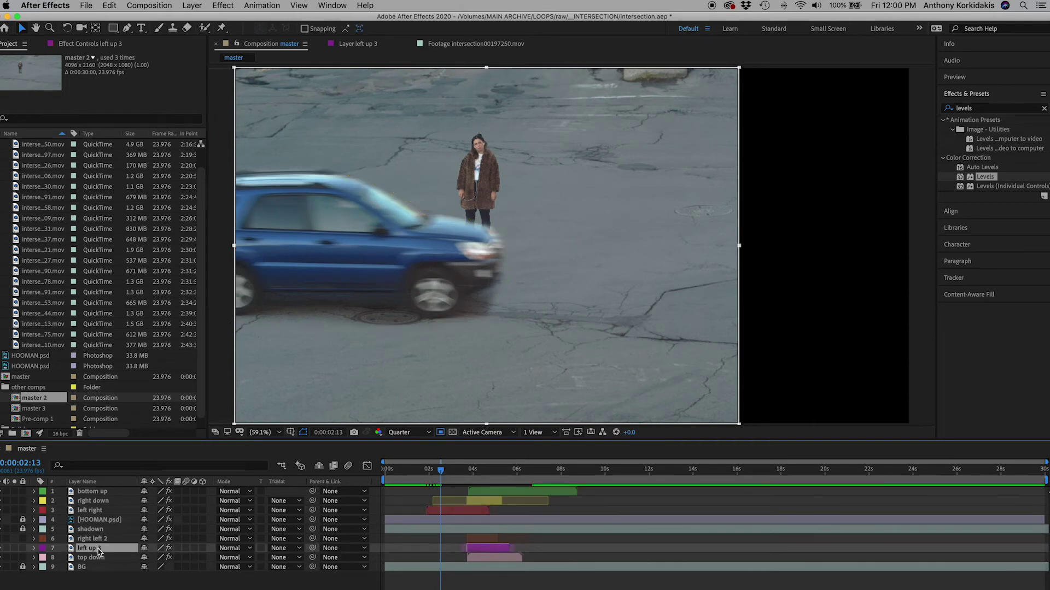
drag(481, 552, 449, 553)
drag(432, 470, 450, 474)
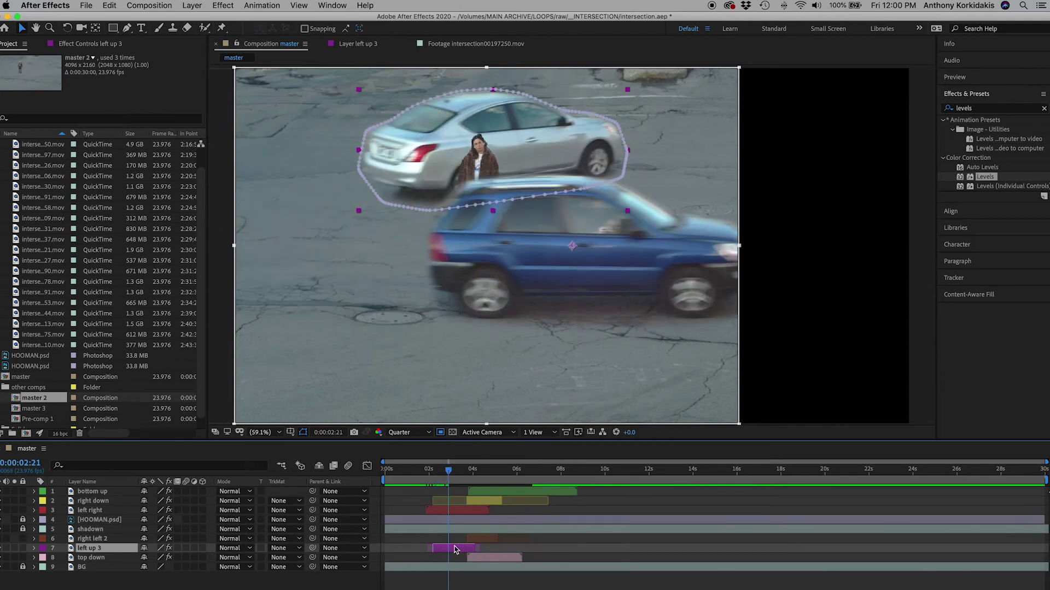
Move the left up 3 layer slightly later and play back the timing of the silver car against the blue one.
drag(452, 548, 459, 549)
drag(430, 474, 449, 483)
key(space)
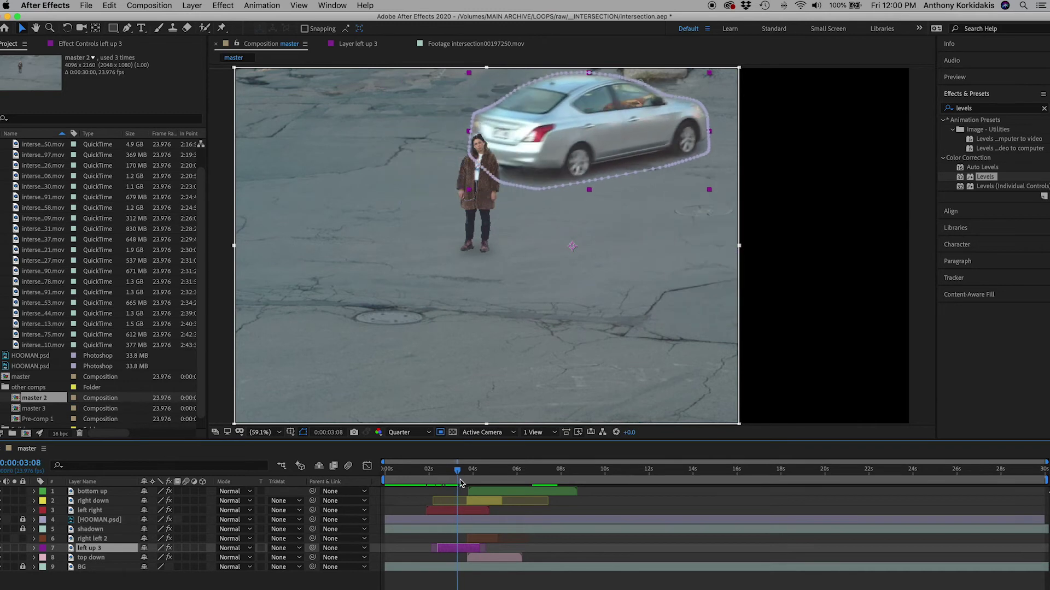
key(space)
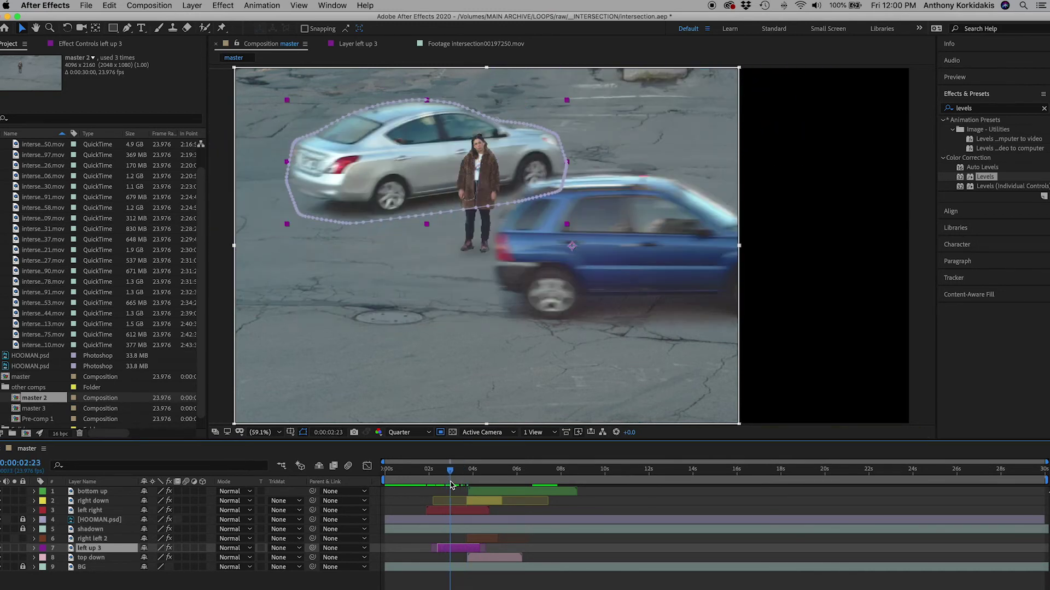
key(space)
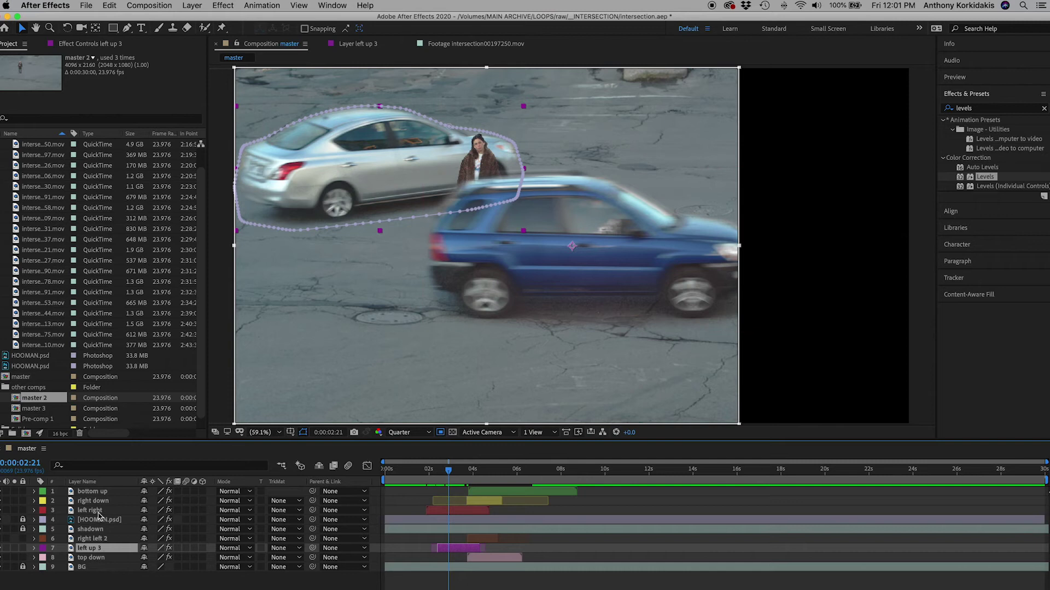
Move the top down layer earlier to begin at about 0:00:02:21, with its car following behind the silver car.
double_click(93, 557)
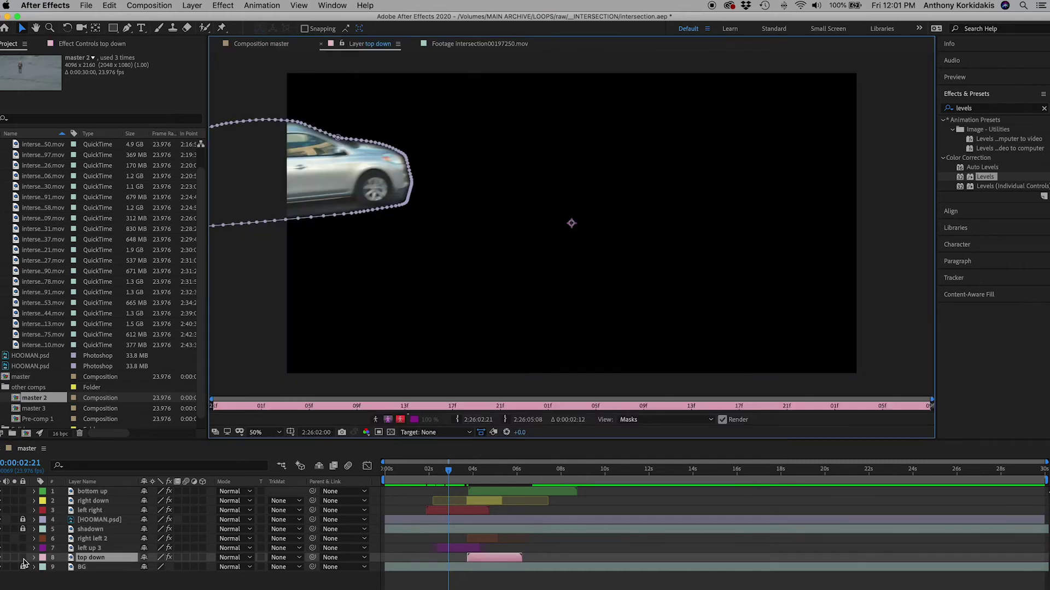
click(259, 45)
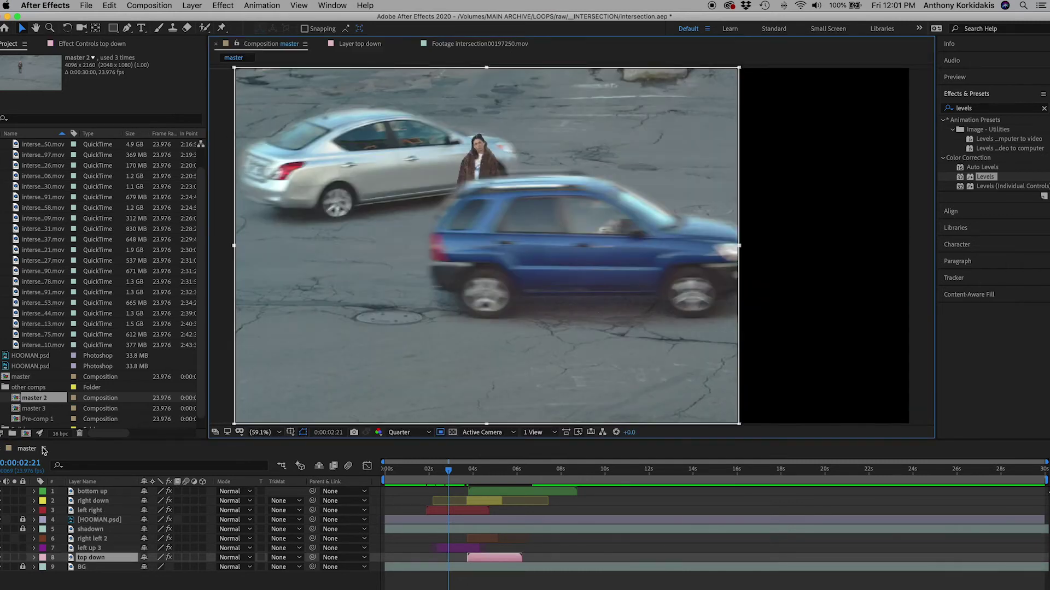
drag(449, 473, 455, 474)
drag(492, 559, 476, 562)
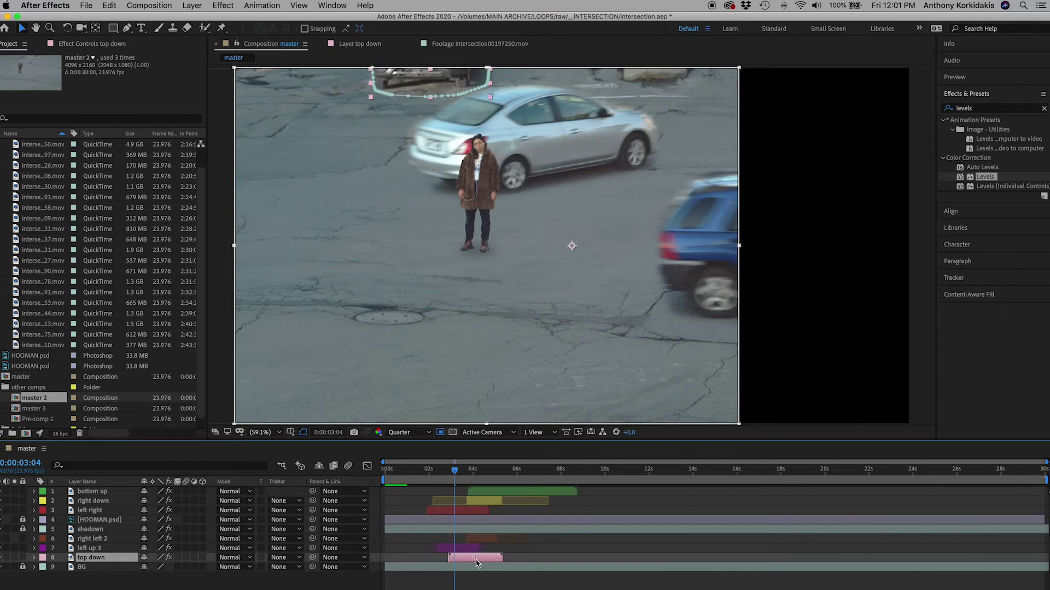
Nudge the top down layer slightly earlier and scrub around 0:00:03:05 to check the gap between the cars.
drag(444, 471, 458, 474)
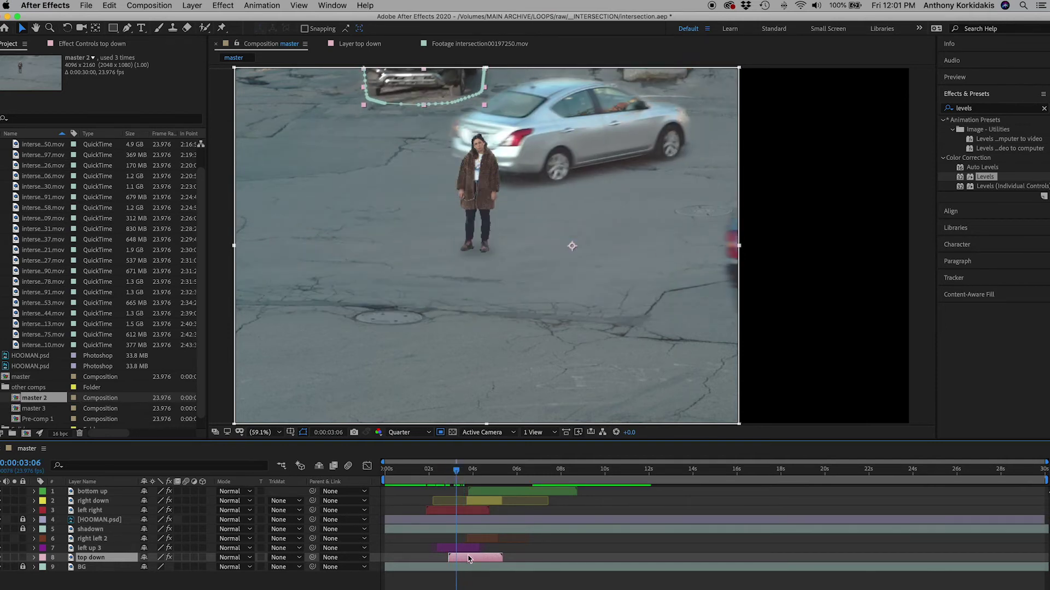
drag(468, 559, 463, 559)
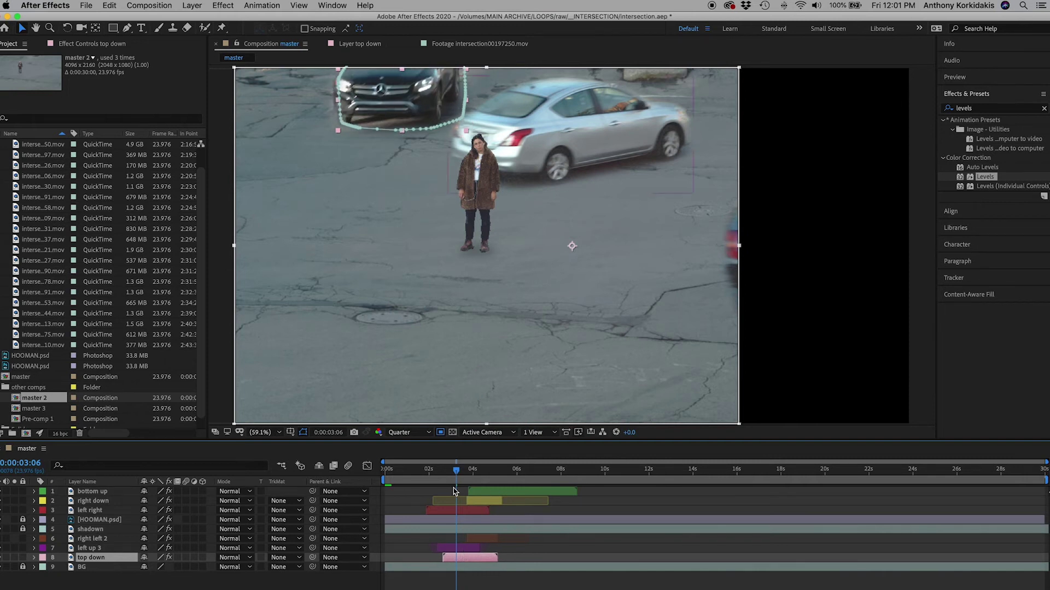
click(433, 476)
mouse_move(457, 481)
mouse_down()
mouse_move(444, 478)
mouse_move(458, 479)
mouse_up()
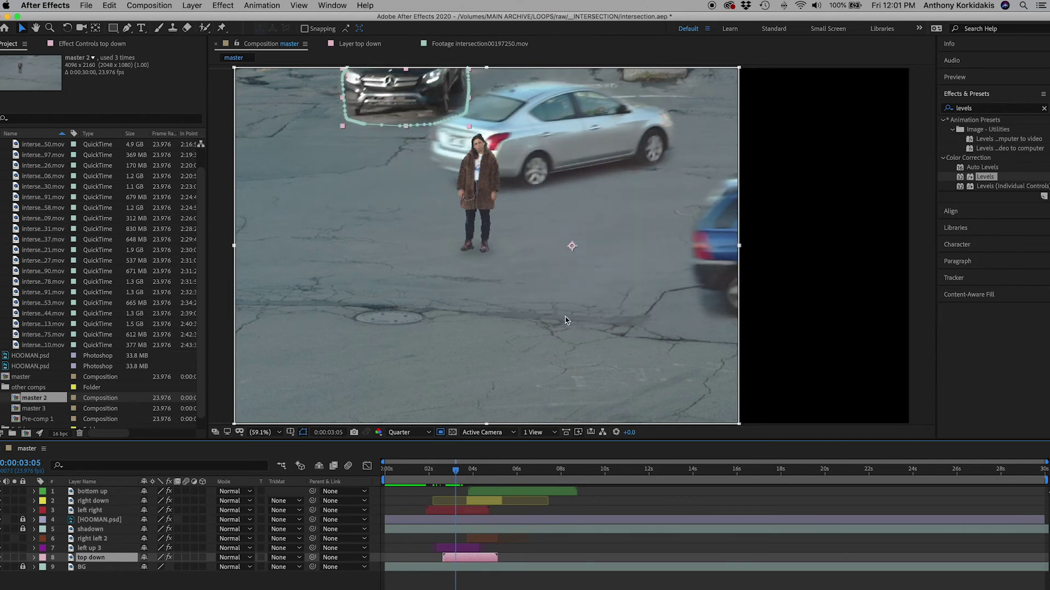
Turn on the bottom up layer, move it earlier to begin at about 0:00:02:03, and play back its timing.
click(91, 492)
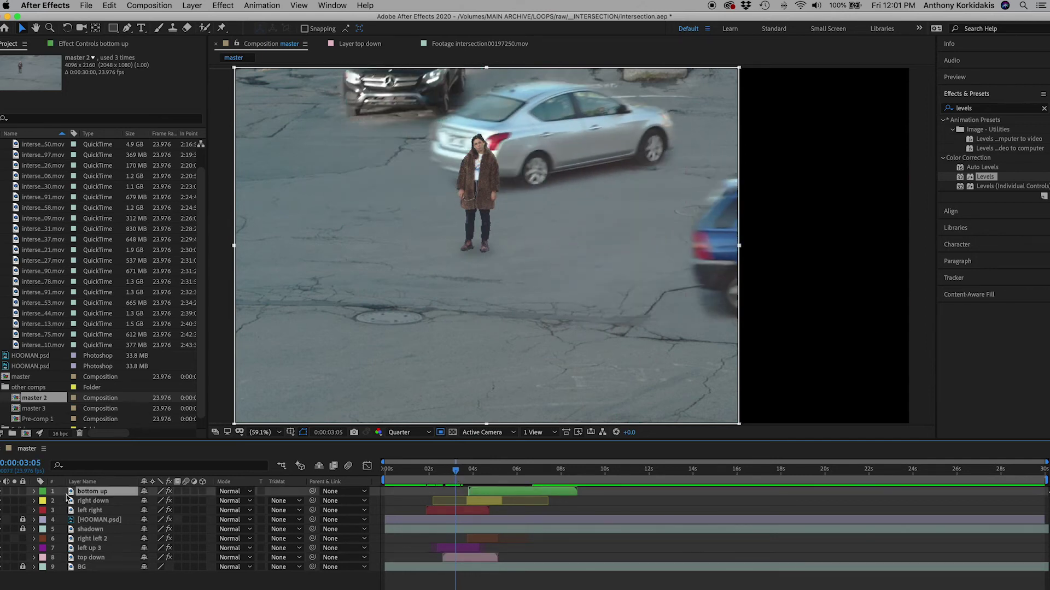
click(8, 492)
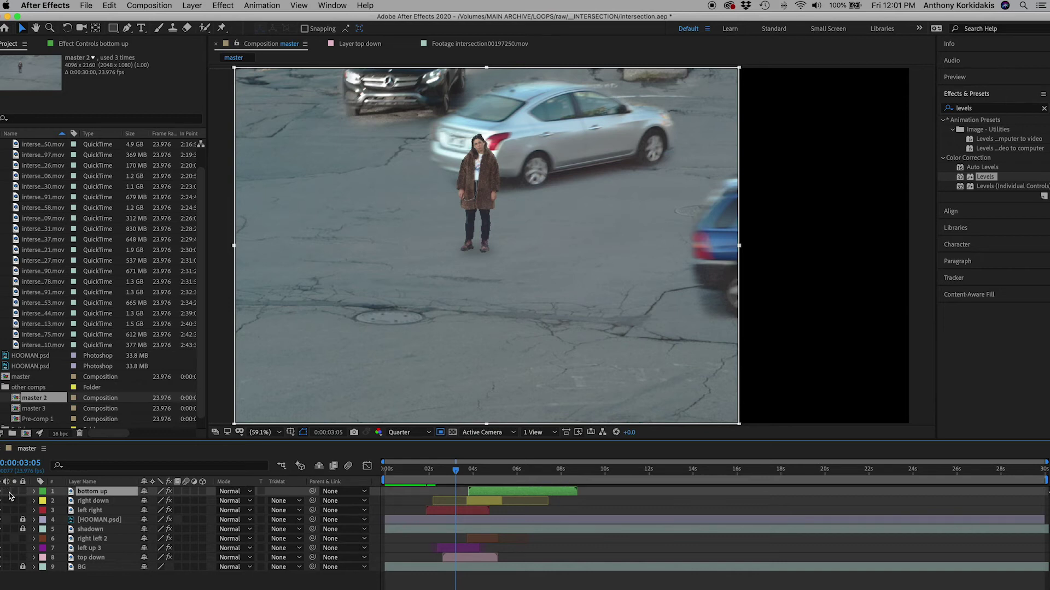
drag(518, 494, 452, 479)
key(Page_Down)
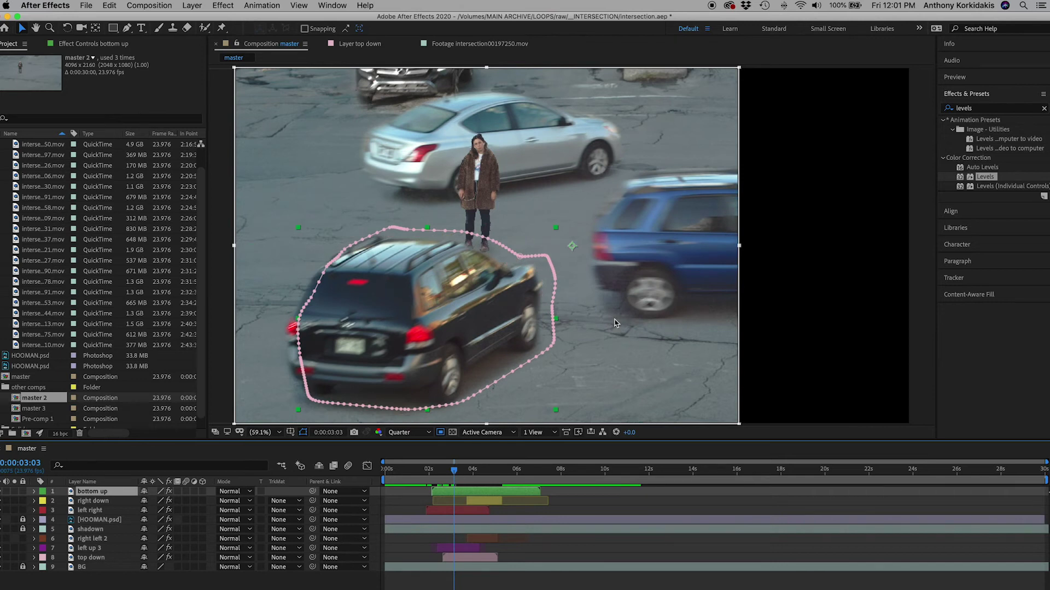
key(Page_Down)
drag(450, 481, 404, 481)
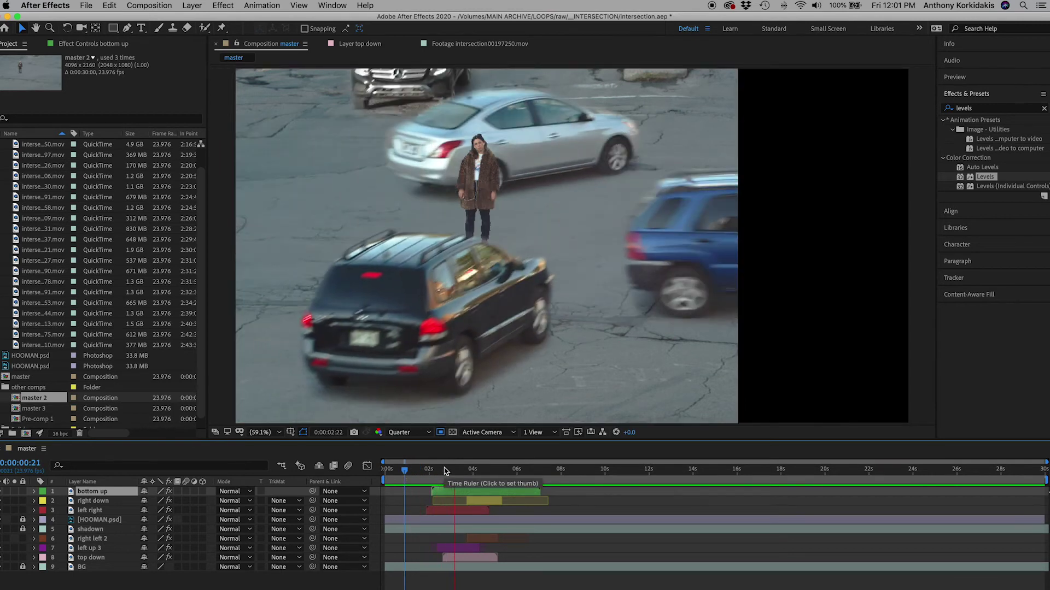
key(space)
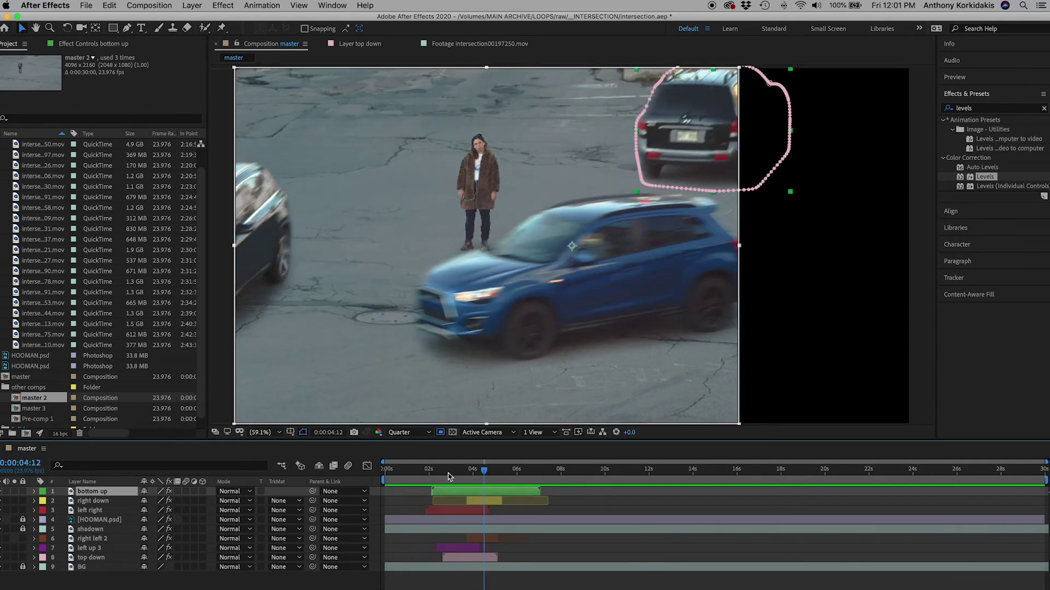
Play back from about 0:00:02:03 and time-stretch the bottom up layer to a stretch factor of 75.
click(432, 476)
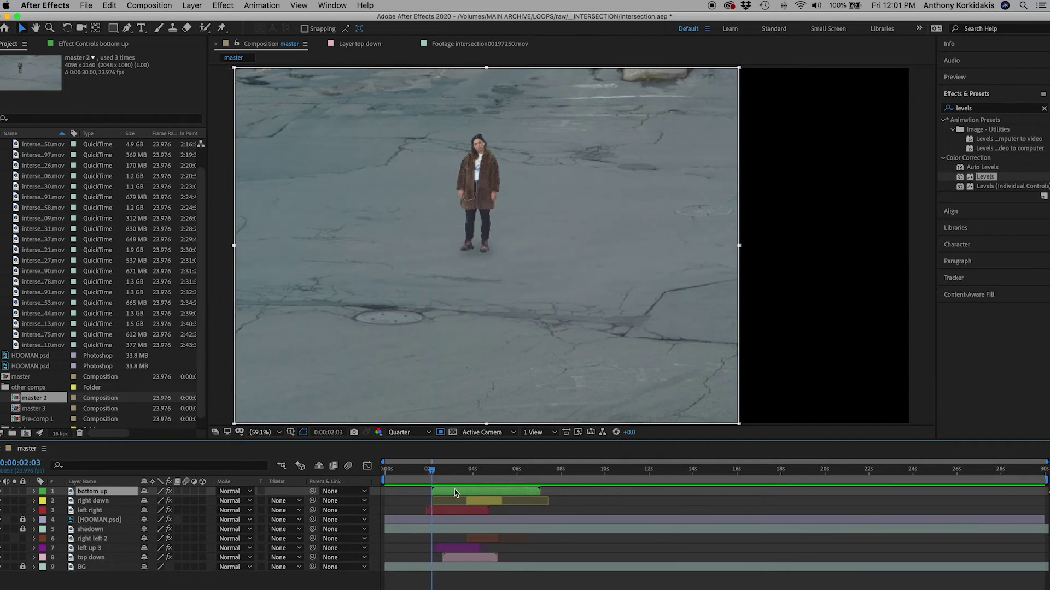
key(space)
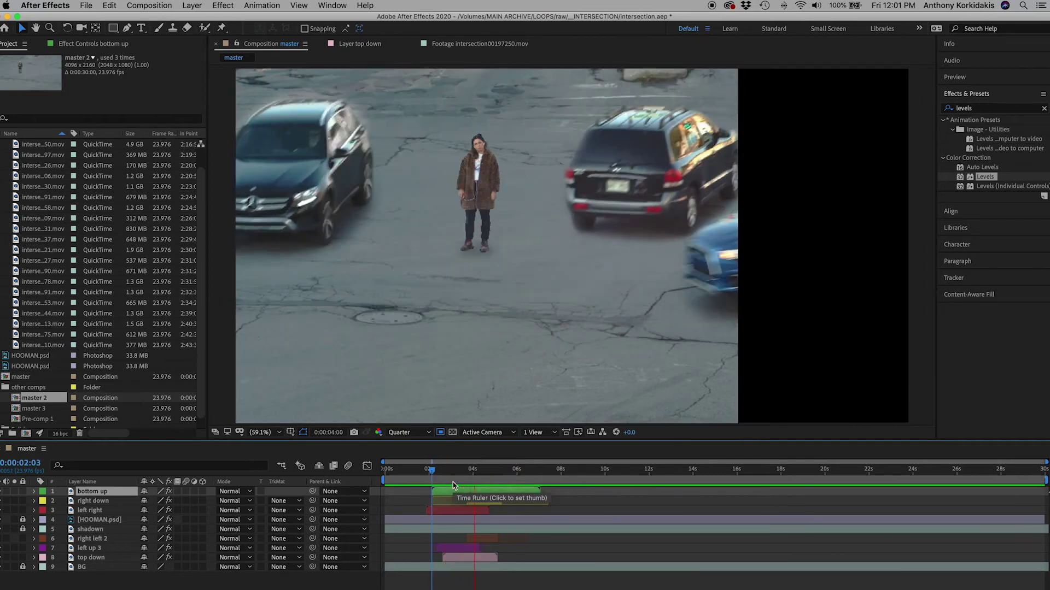
key(space)
key(super+shift+a)
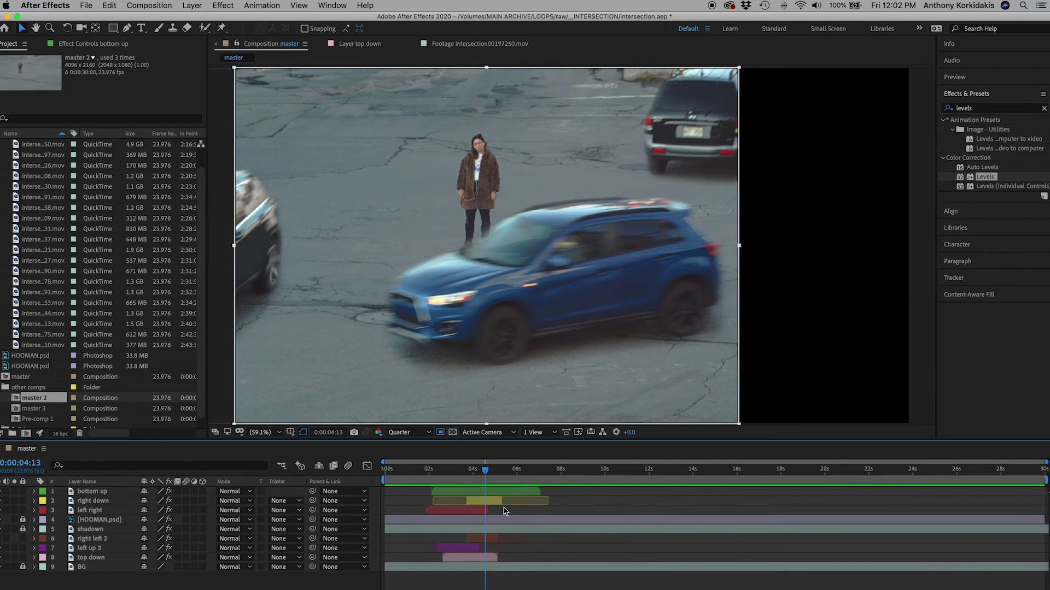
click(507, 492)
right_click(508, 493)
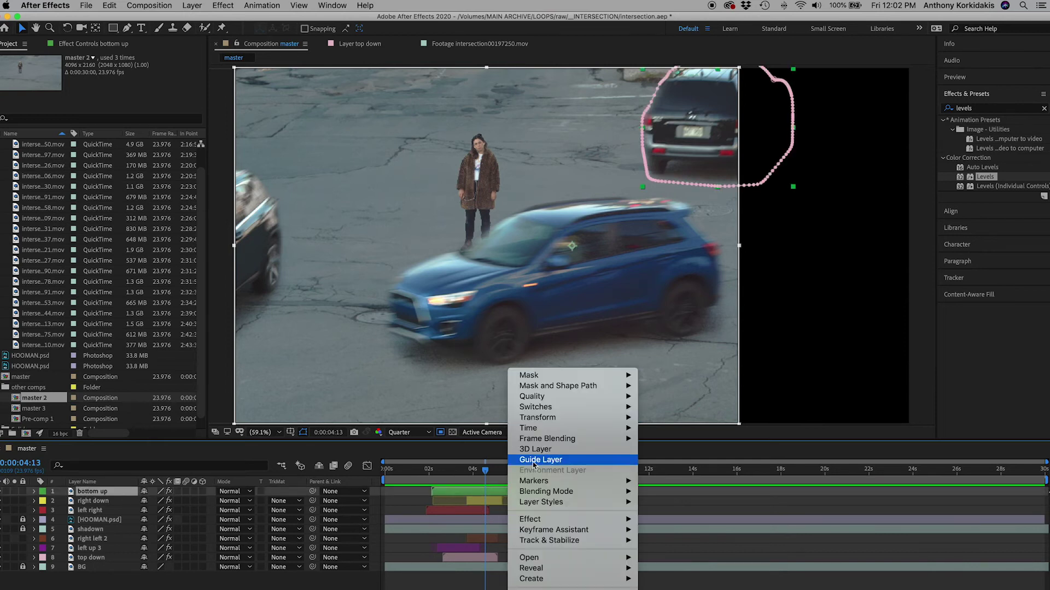
mouse_move(557, 429)
click(661, 451)
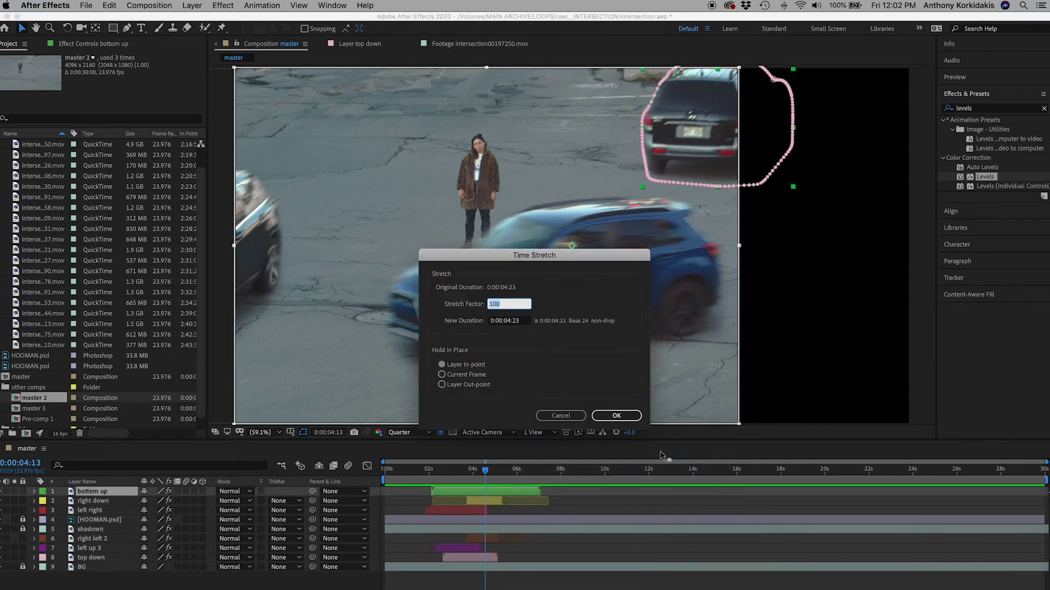
key(Return)
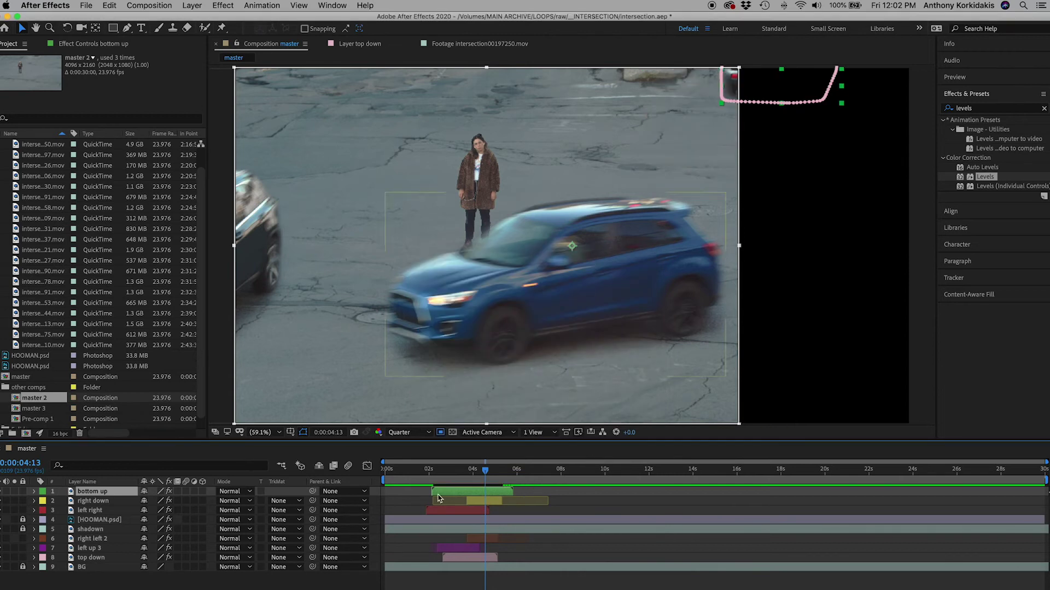
Check the sped-up black SUV against the other cars, shift the bottom up layer slightly later, and review the timing.
key(space)
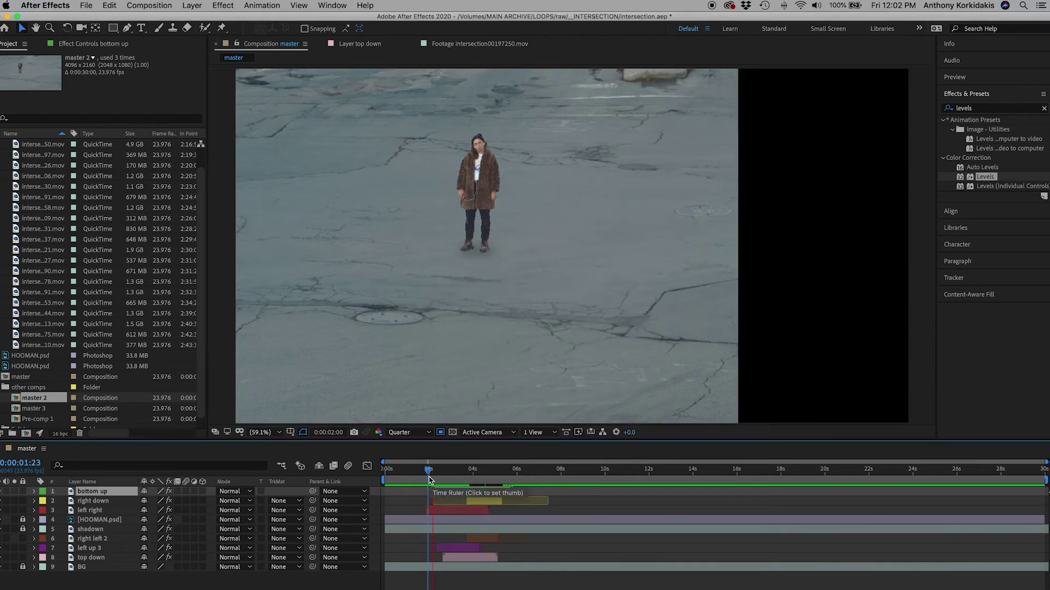
key(space)
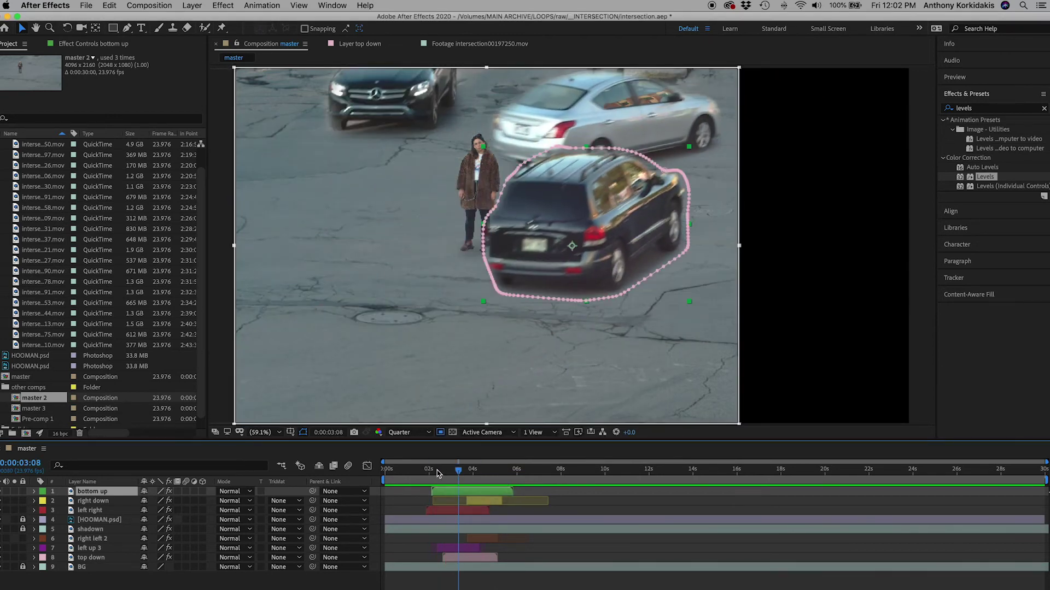
click(437, 471)
click(451, 472)
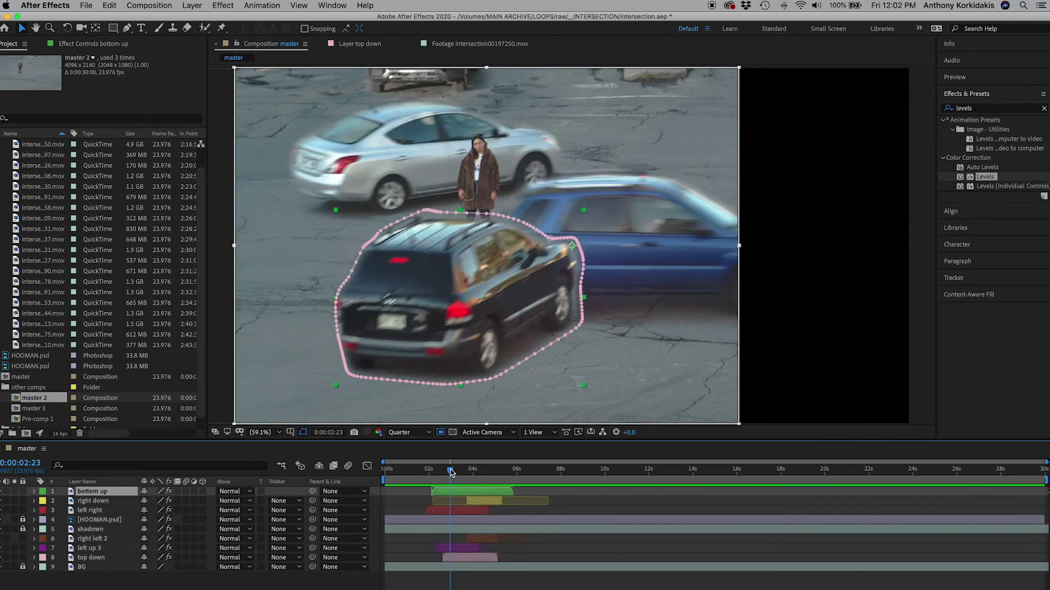
double_click(464, 493)
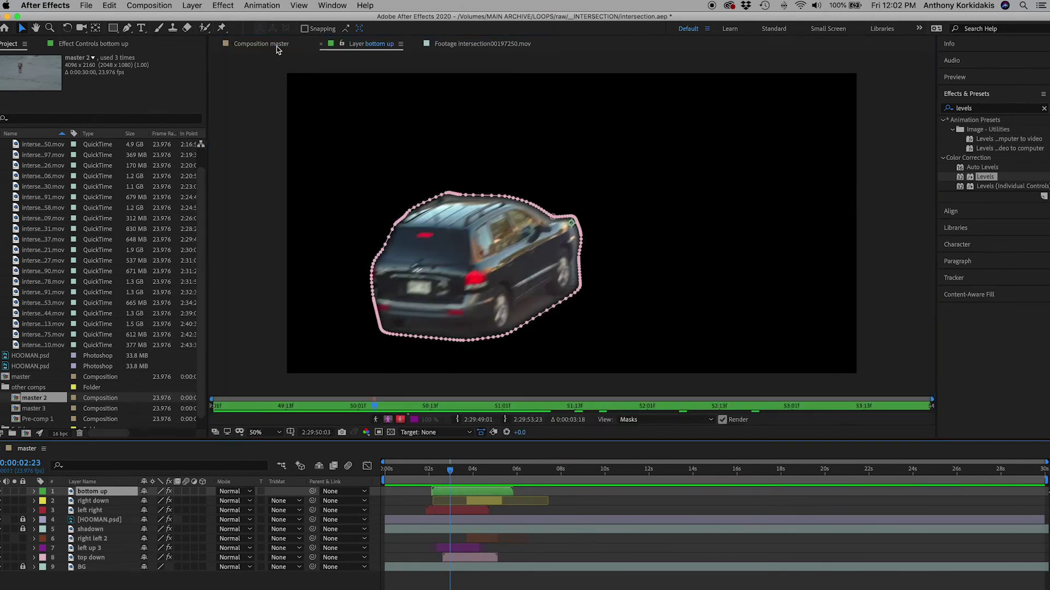
click(271, 44)
drag(466, 494, 450, 479)
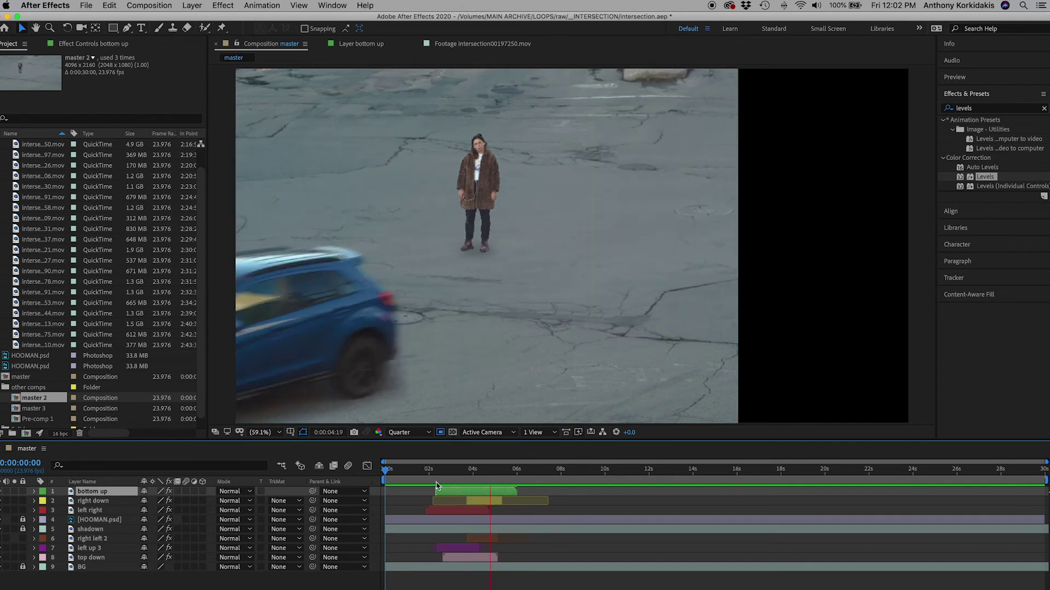
drag(428, 476, 477, 477)
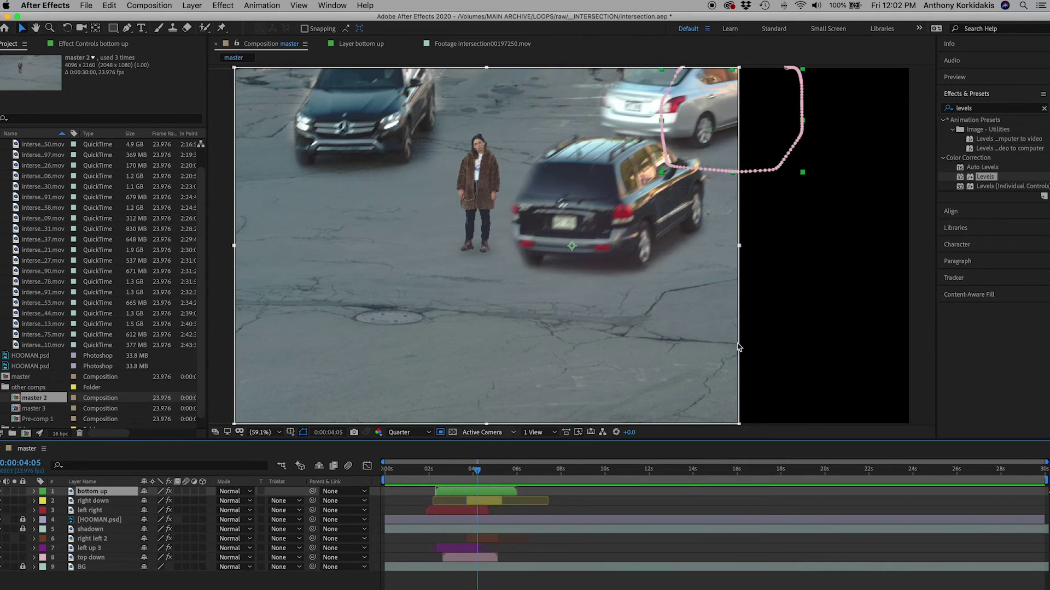
Move the right down layer earlier so its blue car enters at about 0:00:03:05, and play back the composition.
click(479, 501)
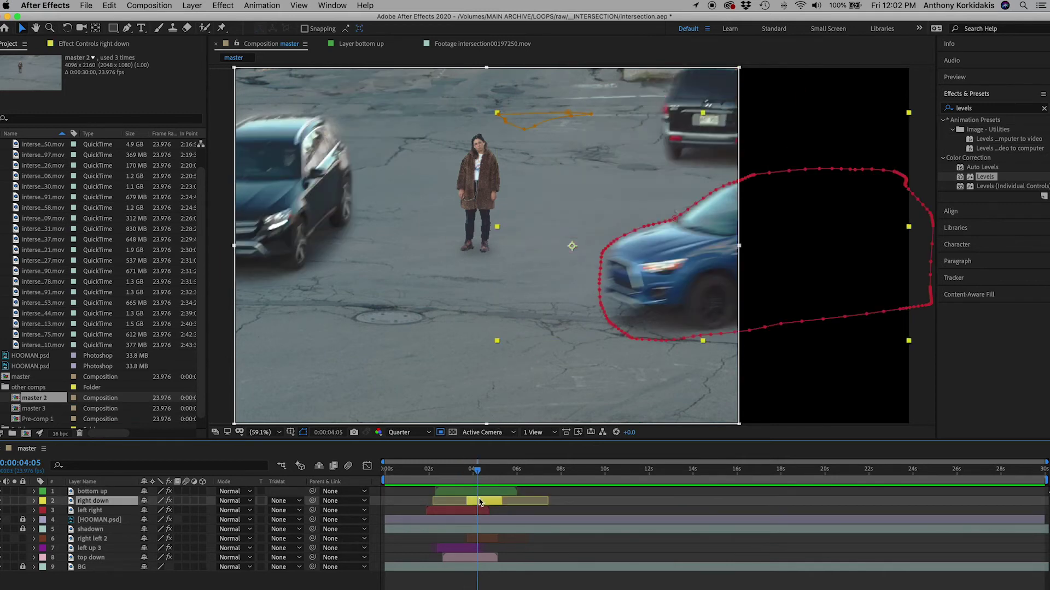
click(458, 479)
click(460, 480)
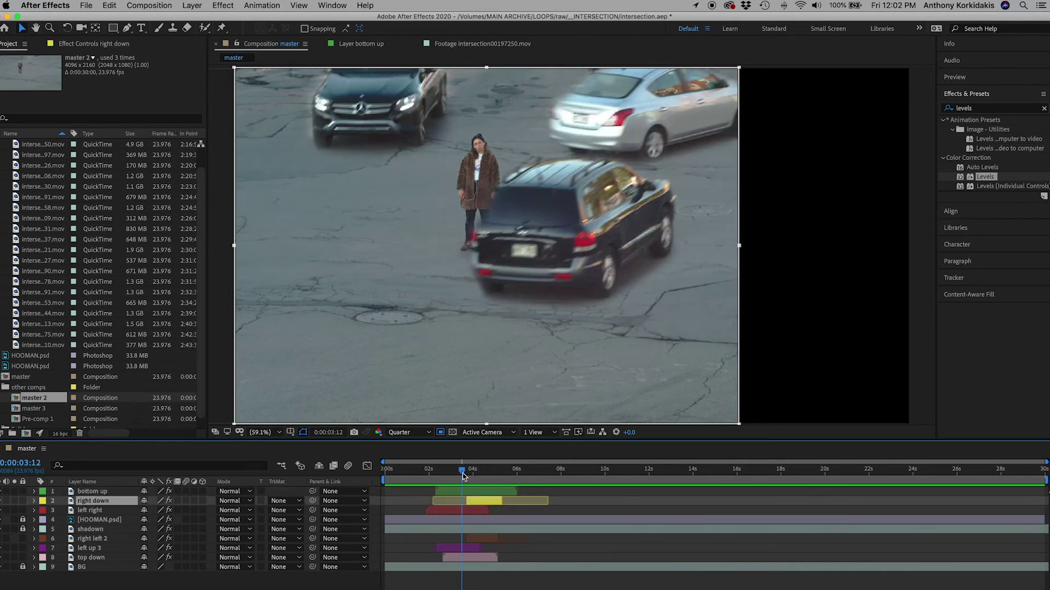
drag(480, 502, 471, 502)
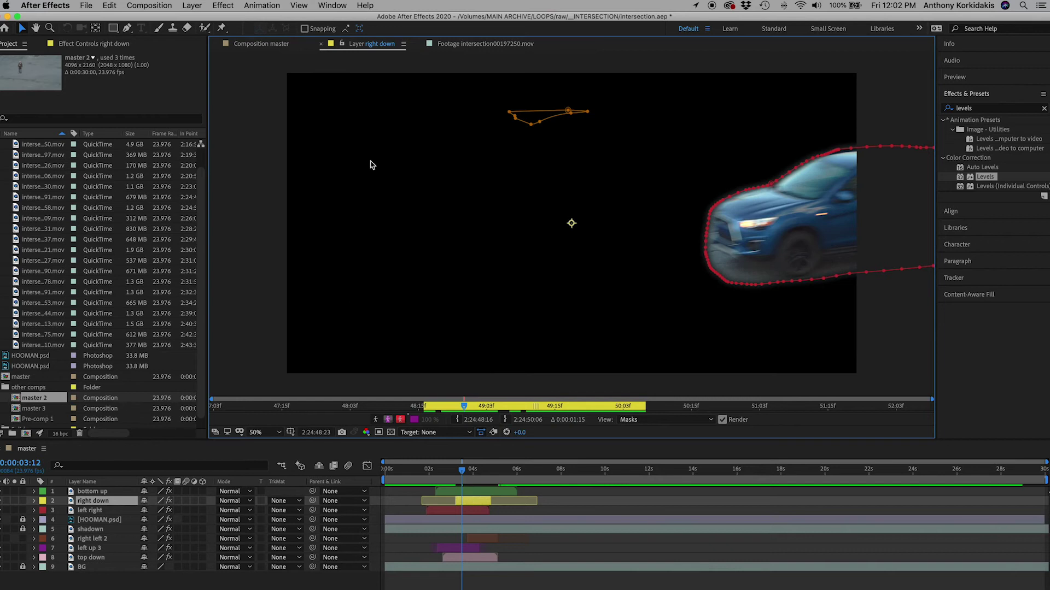
click(253, 46)
click(309, 175)
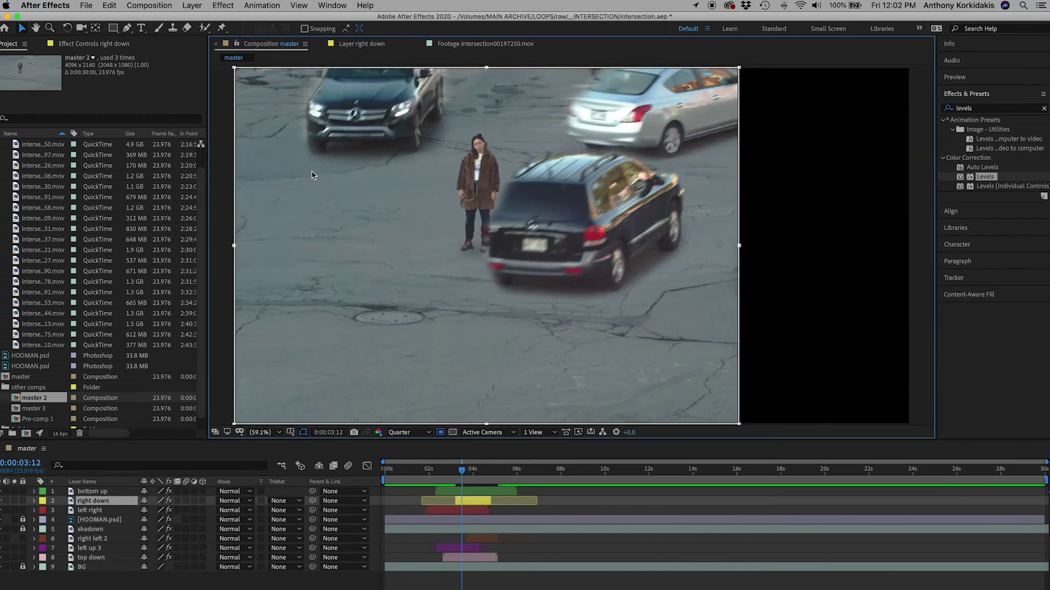
key(space)
key(space)
click(469, 475)
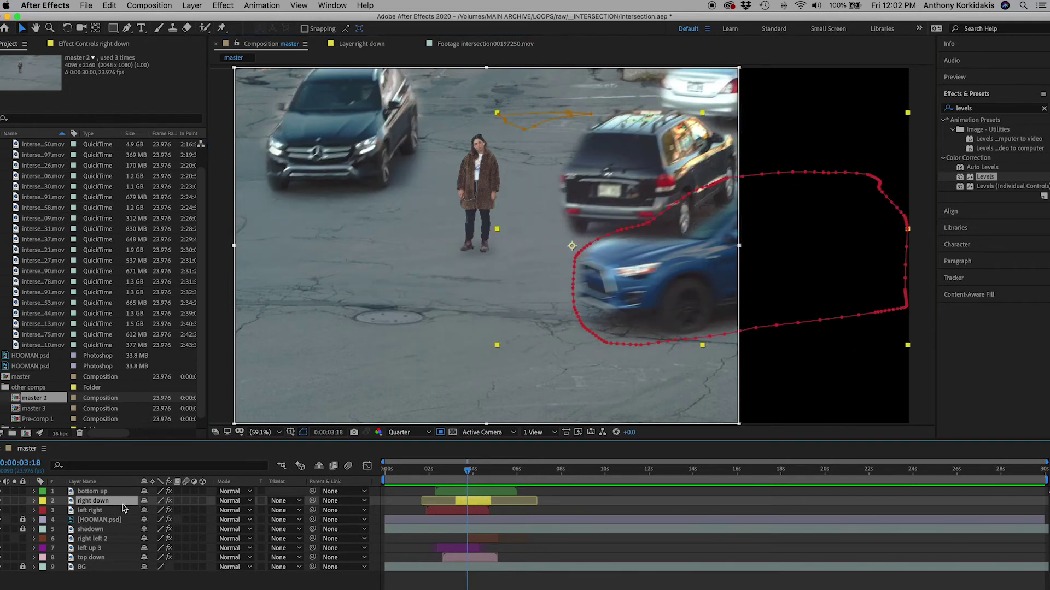
Place the right down layer above bottom up and scrub the two cars' overlap up to about 0:00:04:03.
drag(123, 507, 122, 494)
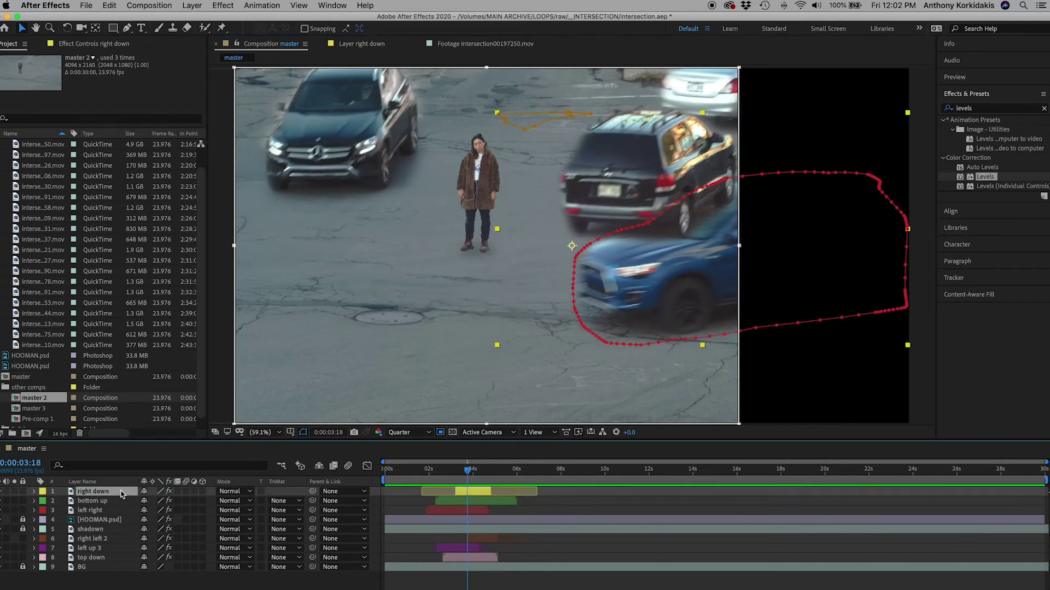
click(448, 474)
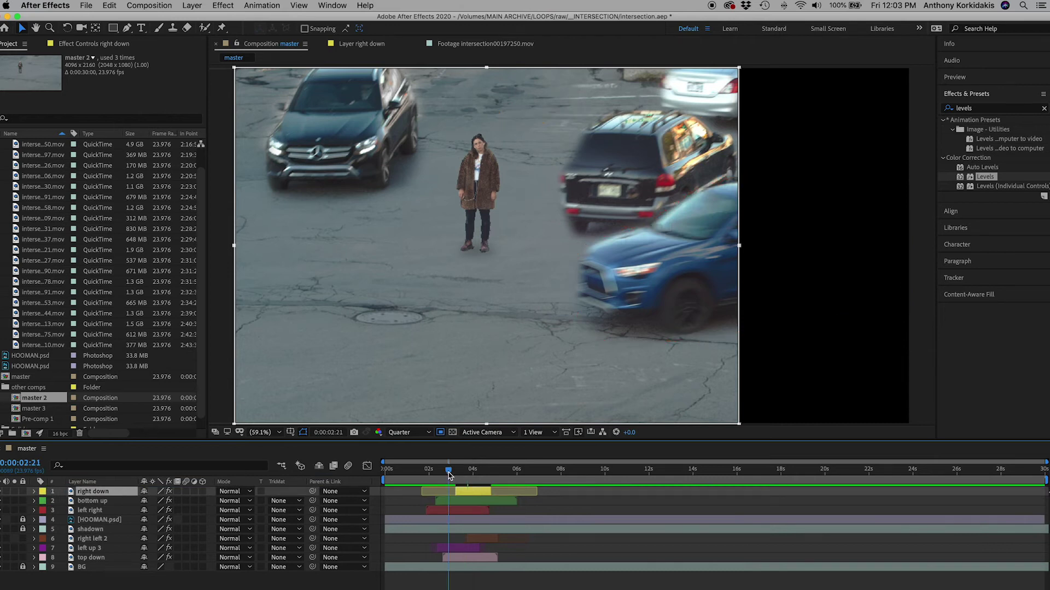
drag(449, 474, 475, 476)
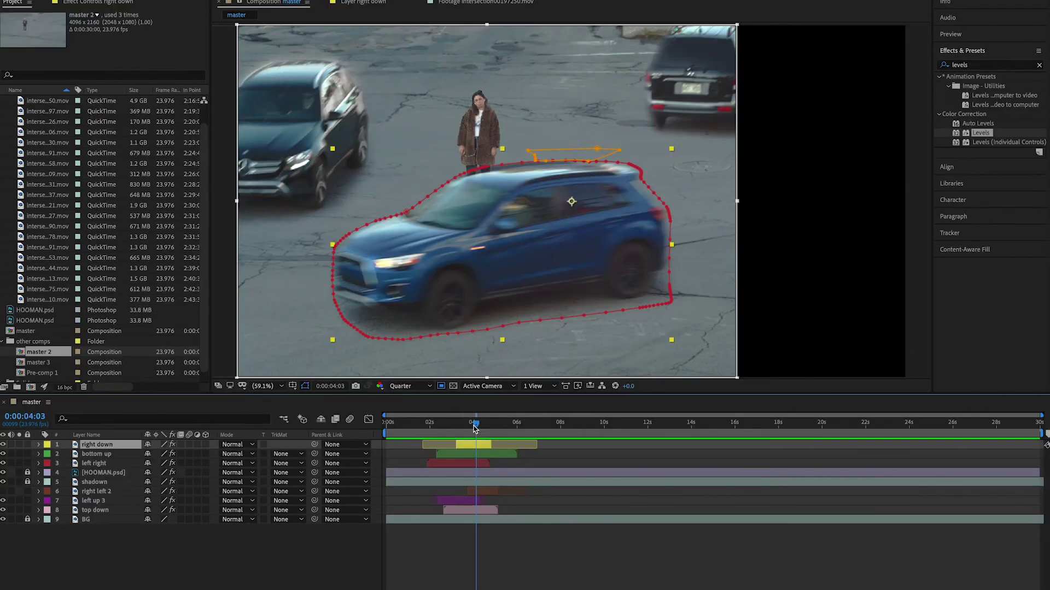
Turn on the right left 2 layer and move it directly below right down in the layer stack.
click(486, 492)
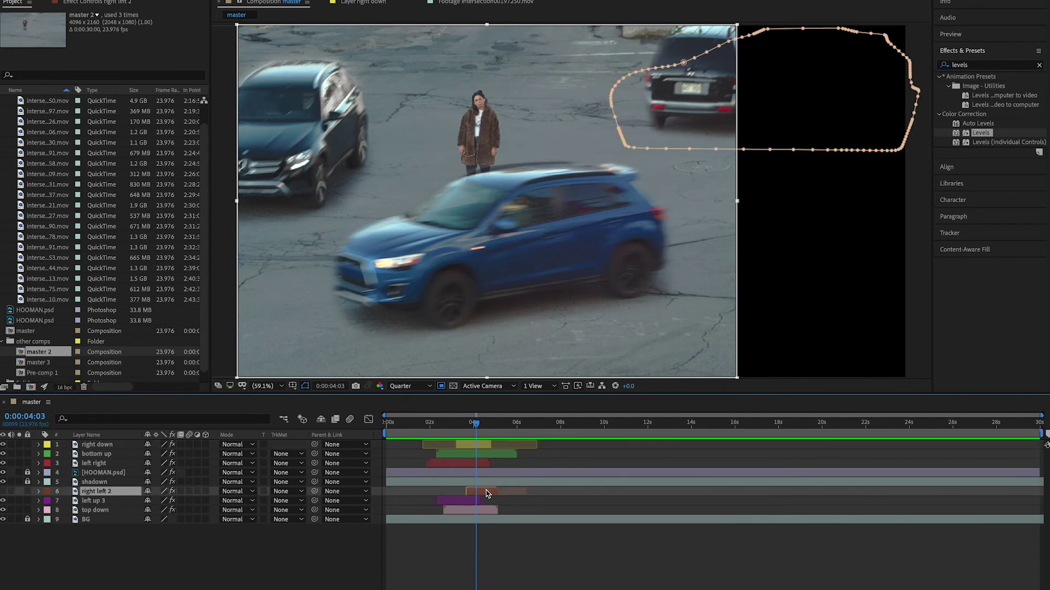
click(3, 491)
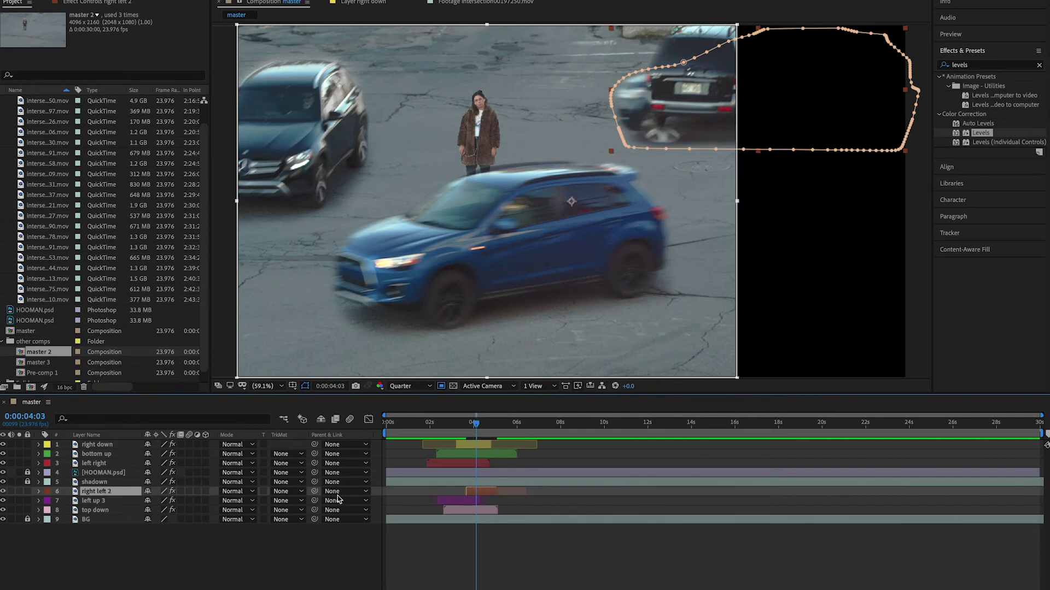
drag(99, 494, 109, 452)
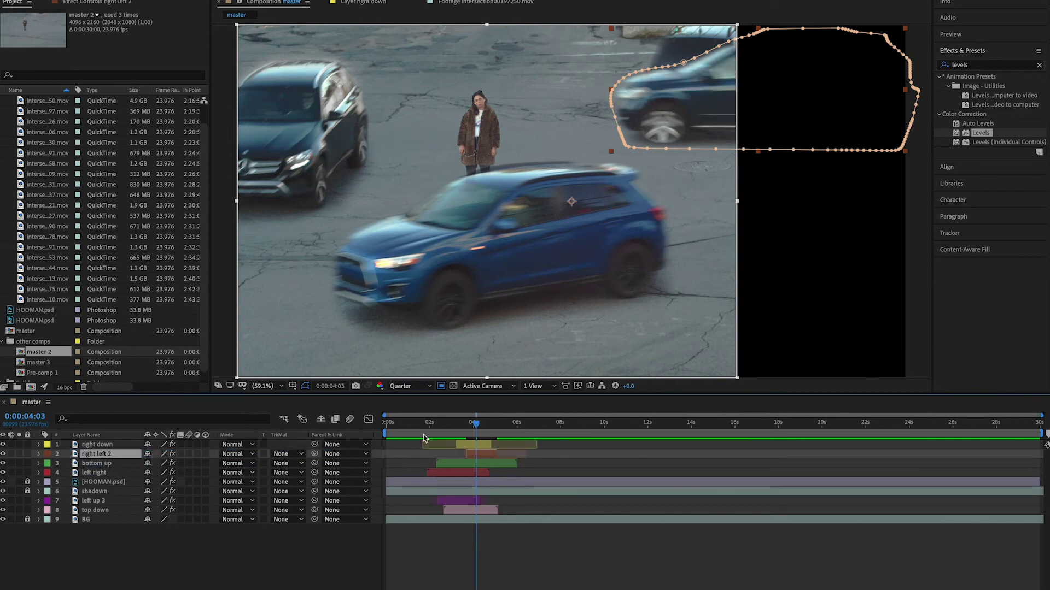
Play back the right left 2 car passing the person and move its layer back below the shadown layer.
click(443, 434)
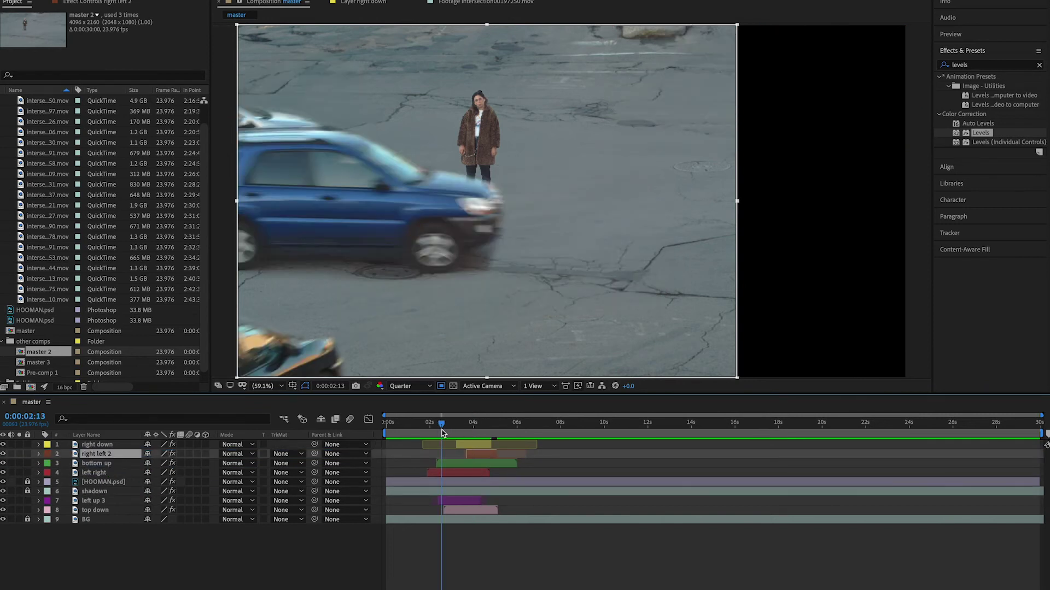
key(space)
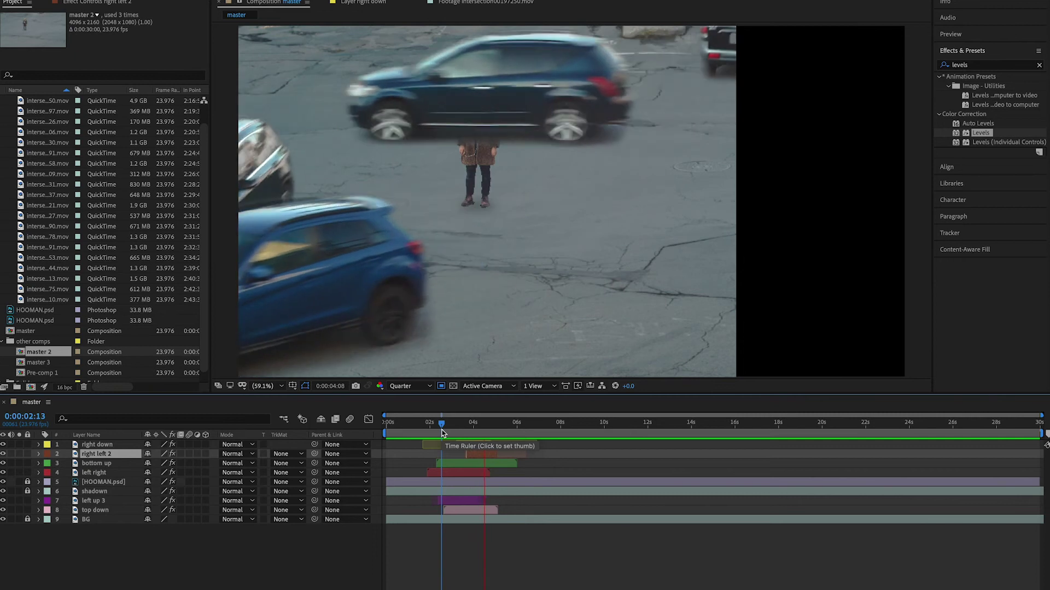
click(480, 434)
drag(481, 435, 475, 436)
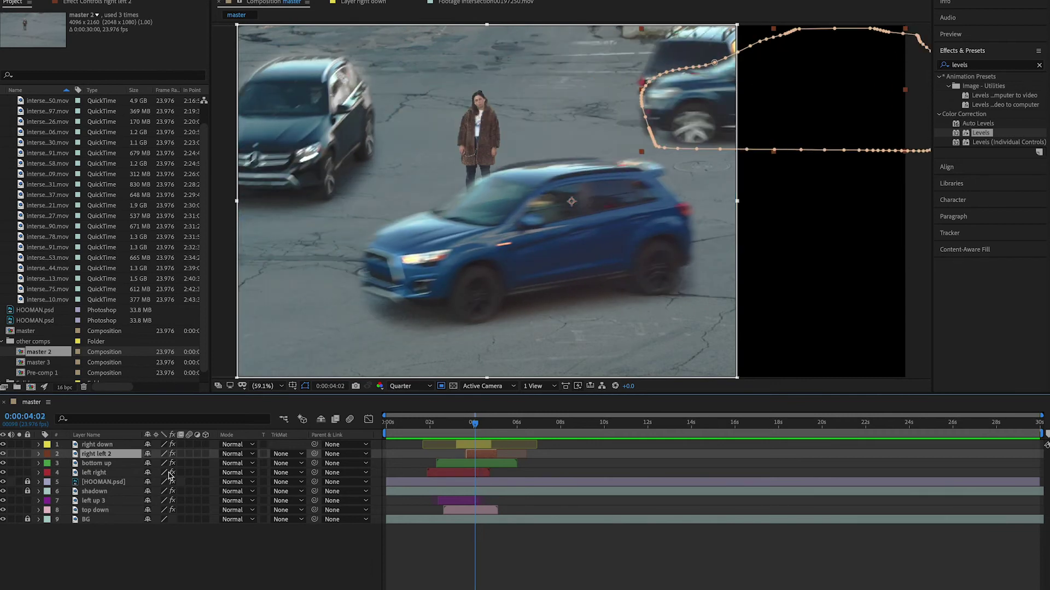
drag(109, 467, 110, 498)
At about 0:00:03:01, time-stretch the bottom up layer to a stretch factor of 65.
drag(474, 423, 453, 424)
right_click(463, 456)
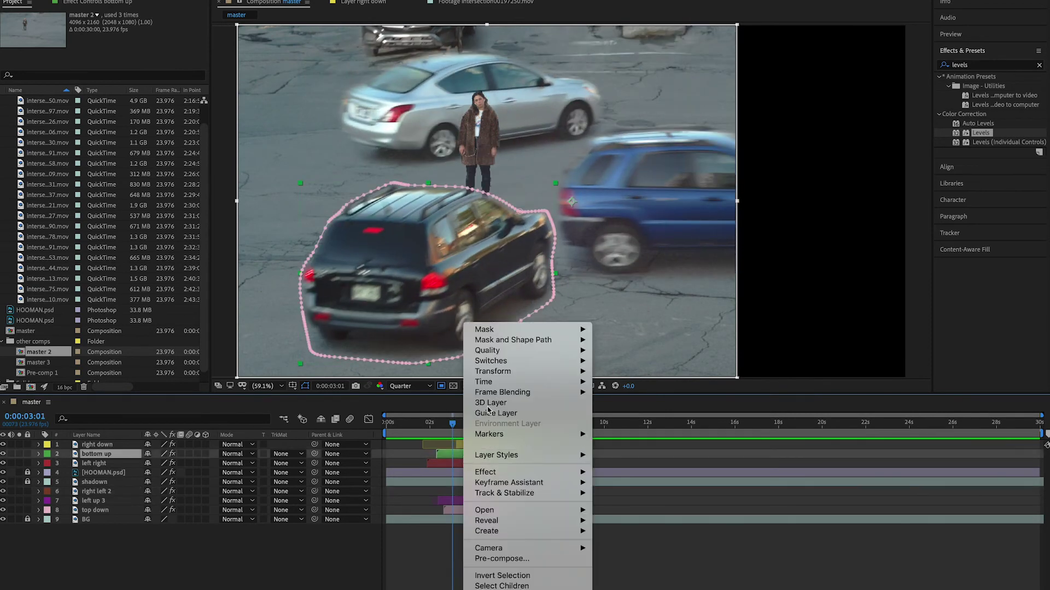
mouse_move(516, 382)
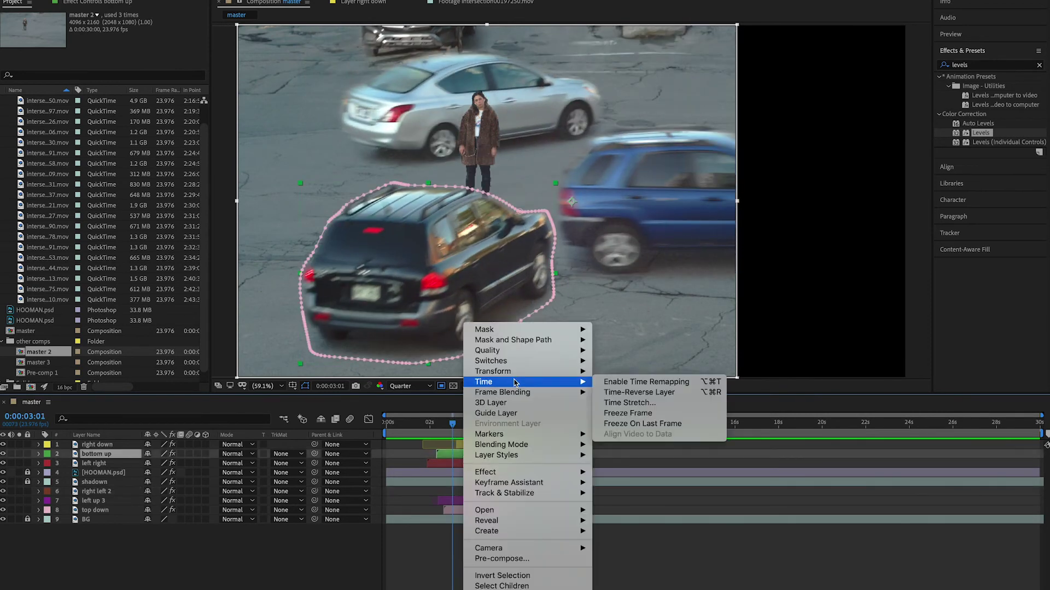
click(626, 404)
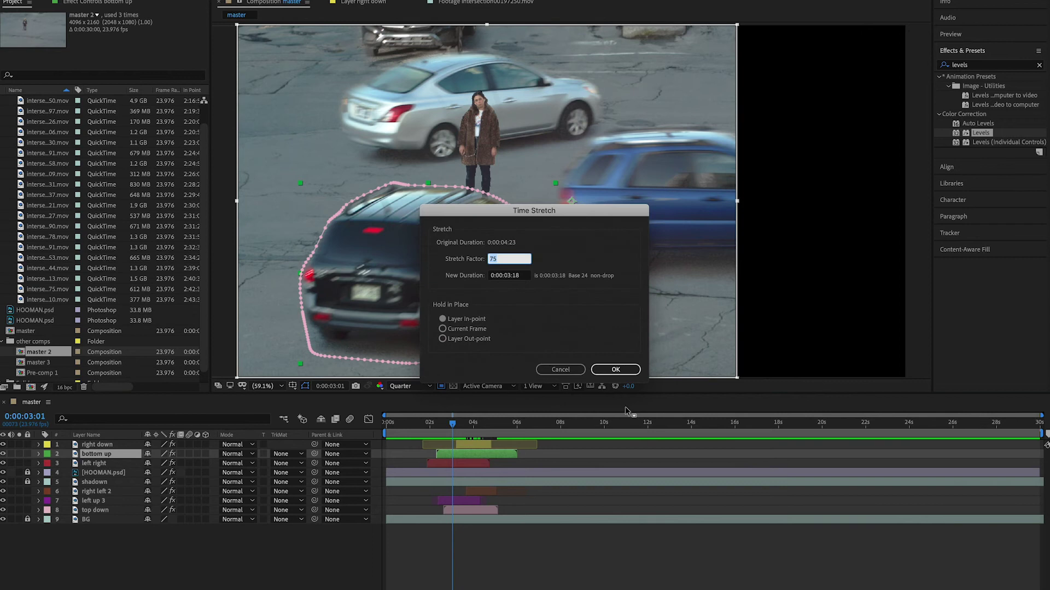
text(65)
key(Return)
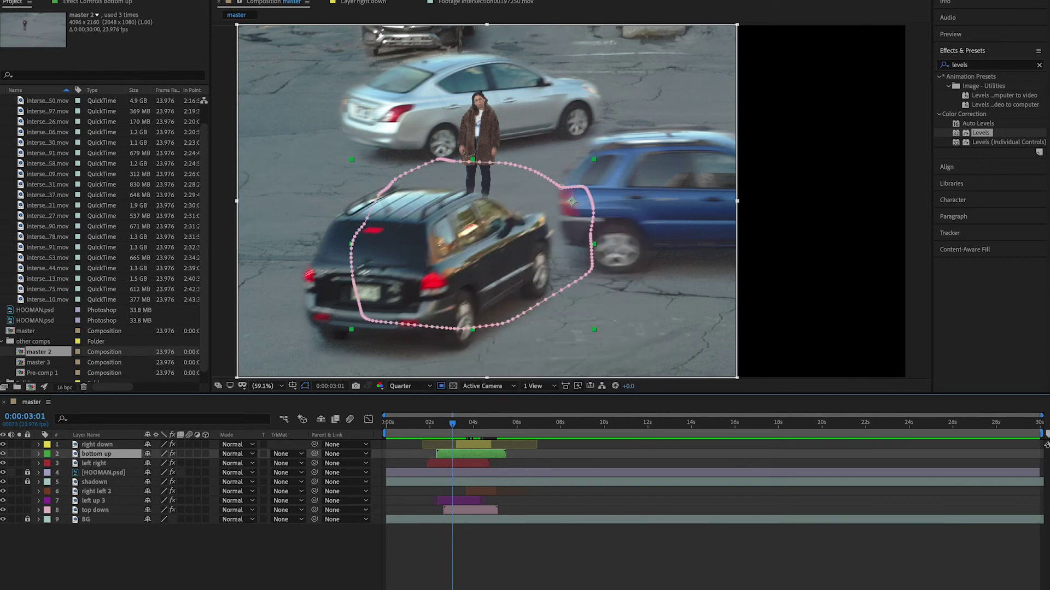
Play back the car passes from about 0:00:01:13 and scrub to about 0:00:03:01 to review the bottom up car's timing.
click(421, 433)
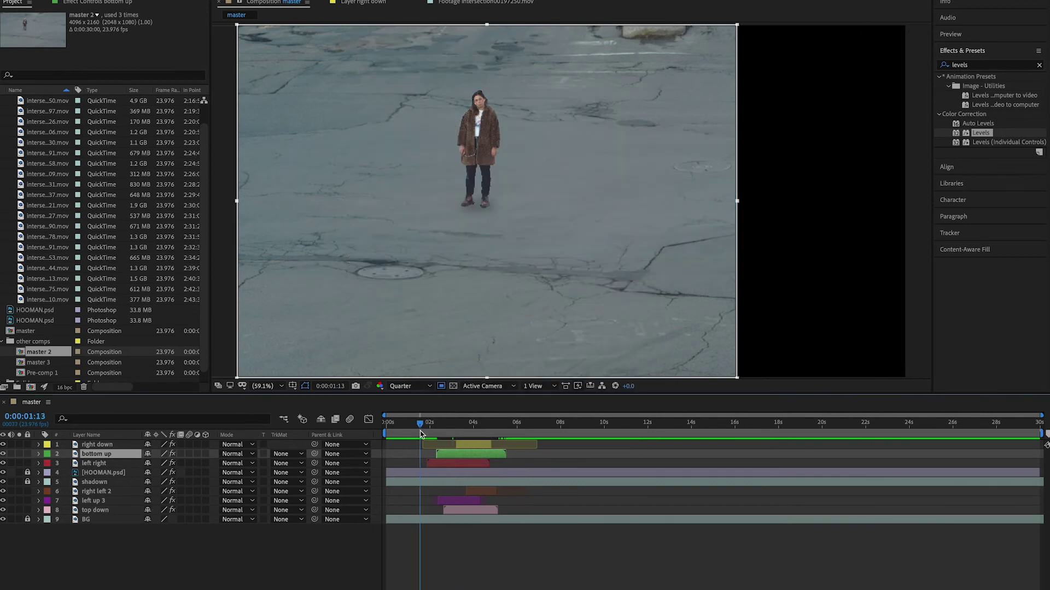
key(space)
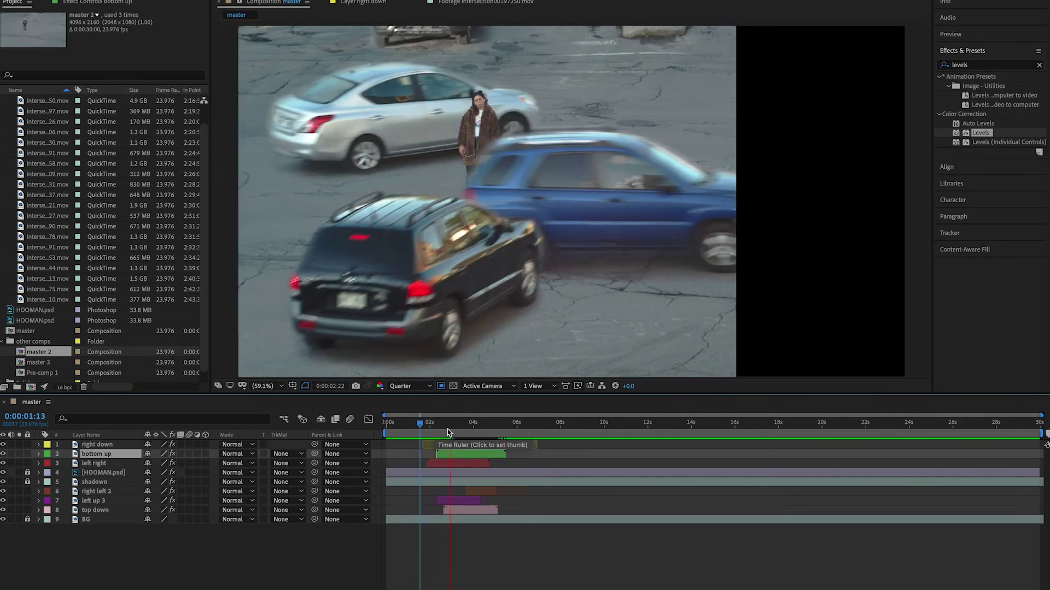
click(432, 432)
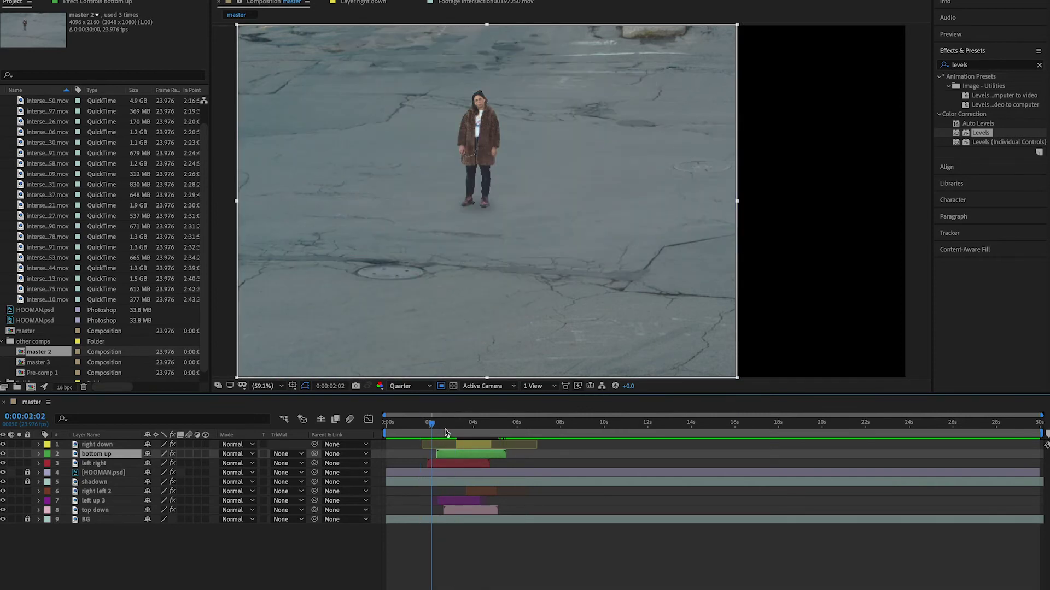
click(444, 432)
drag(449, 429, 457, 429)
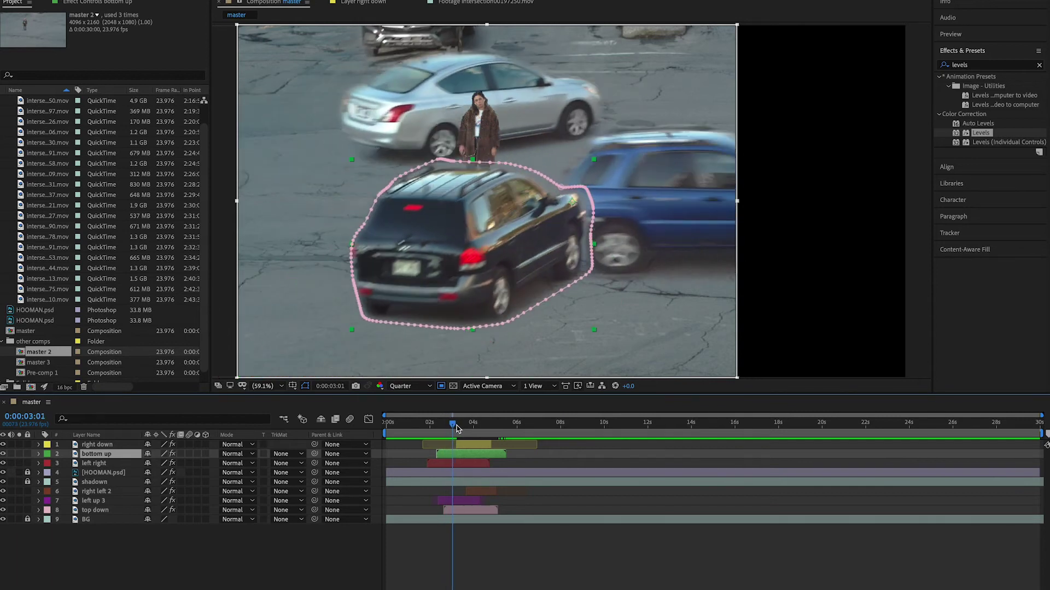
Shift the bottom up layer slightly later in time and save the project.
drag(472, 457, 417, 423)
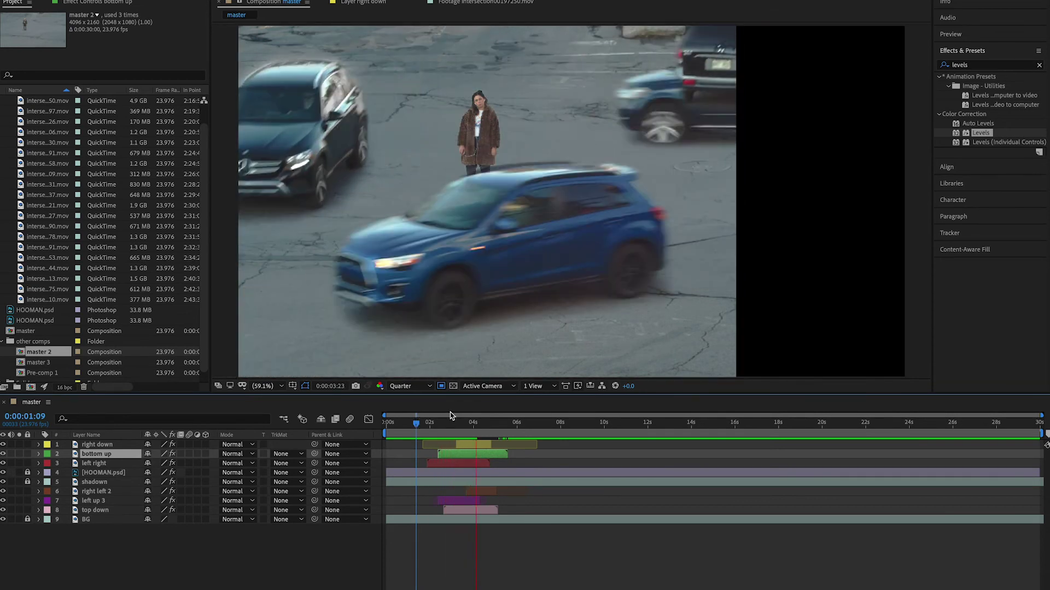
key(space)
key(ctrl+s)
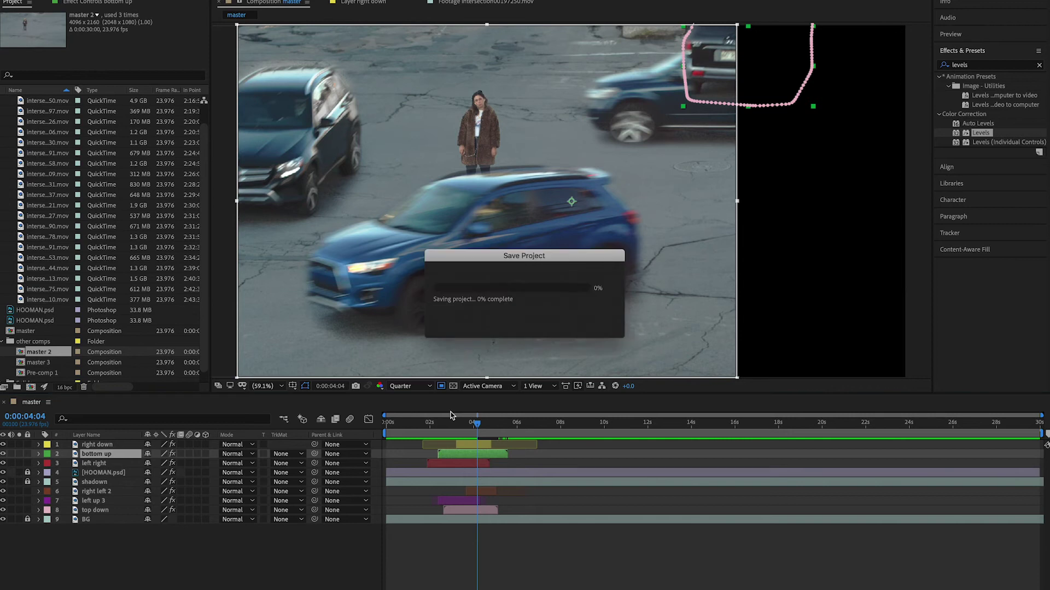
Play back from about 0:00:01:13 and scrub around 0:00:04:08 and 0:00:03:20 to examine how closely the cars pass.
click(420, 424)
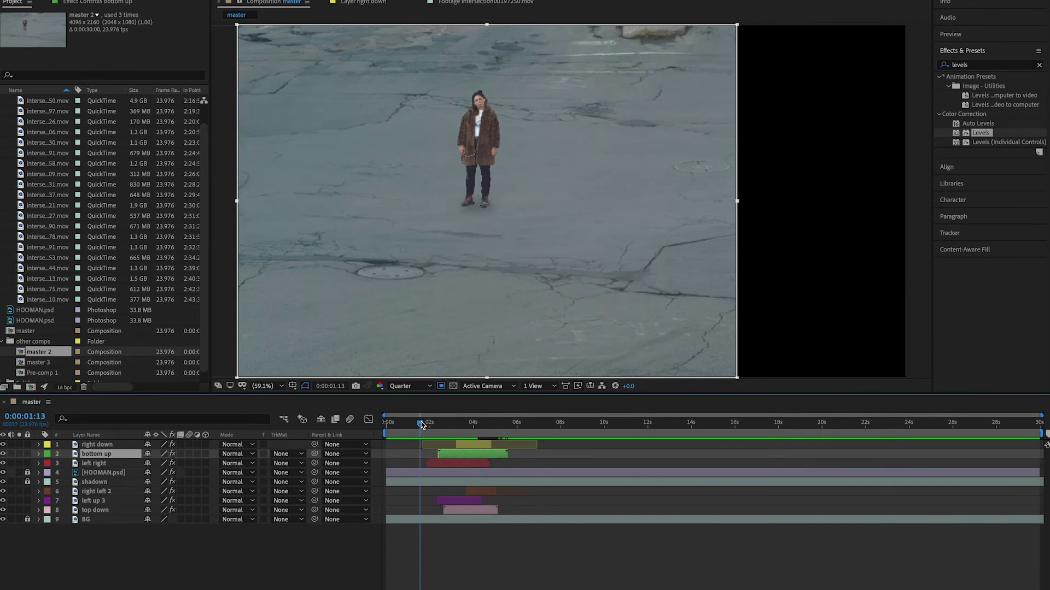
key(space)
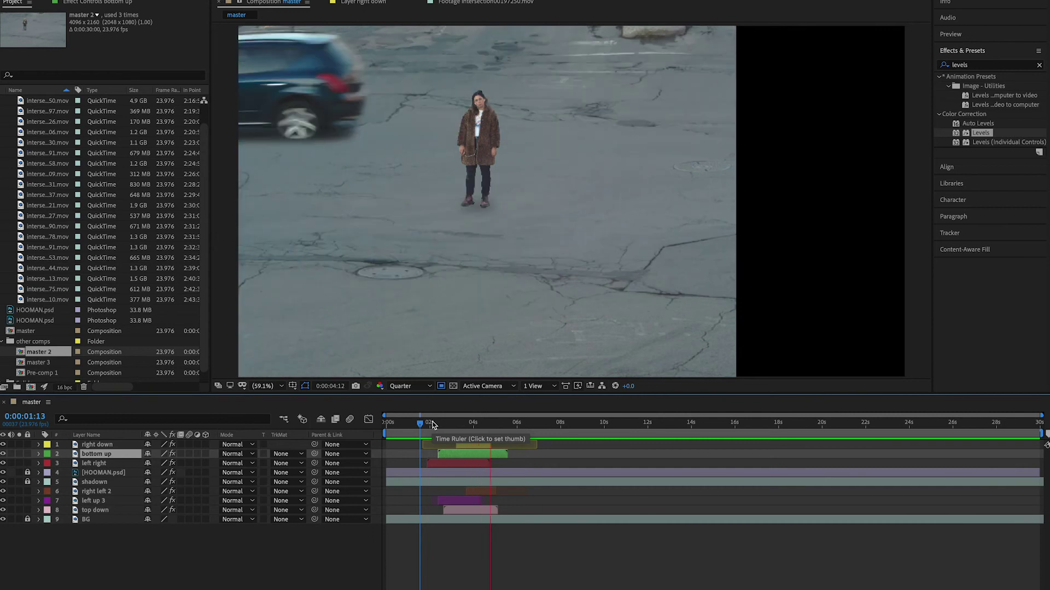
drag(420, 436, 483, 429)
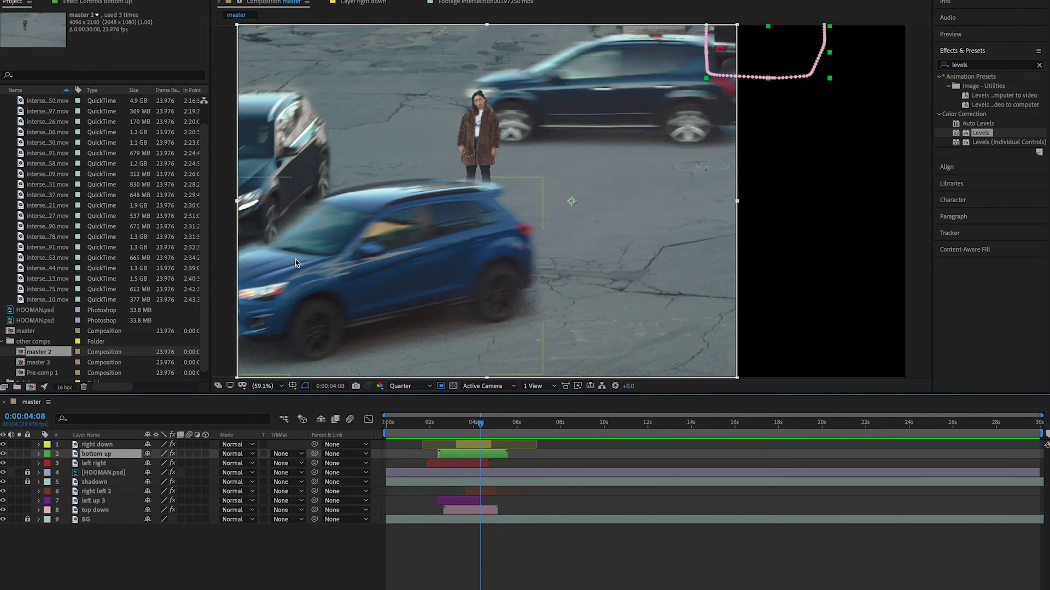
drag(484, 427, 473, 426)
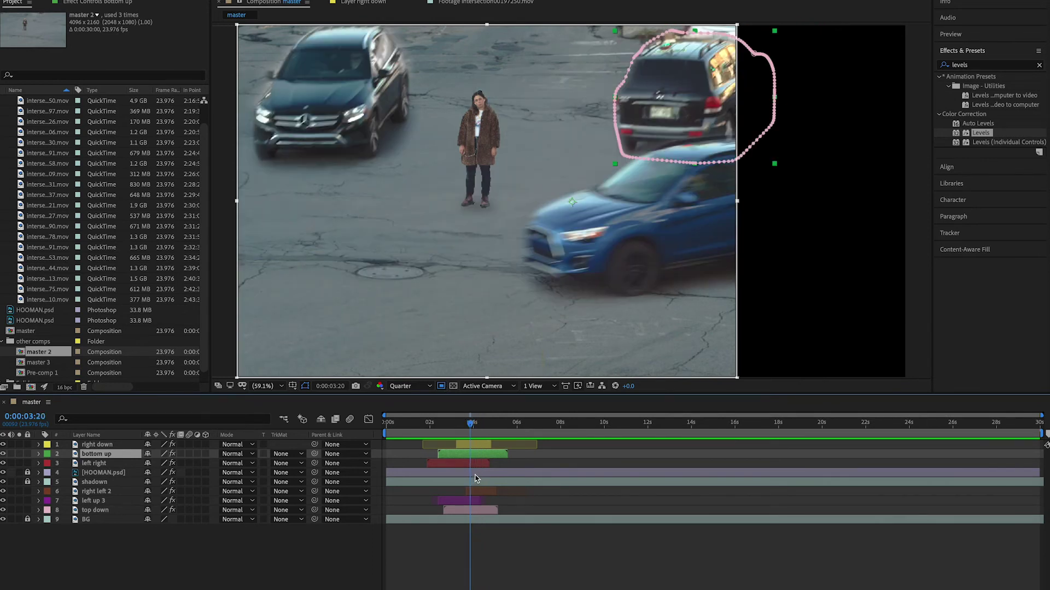
drag(470, 426, 453, 431)
click(395, 425)
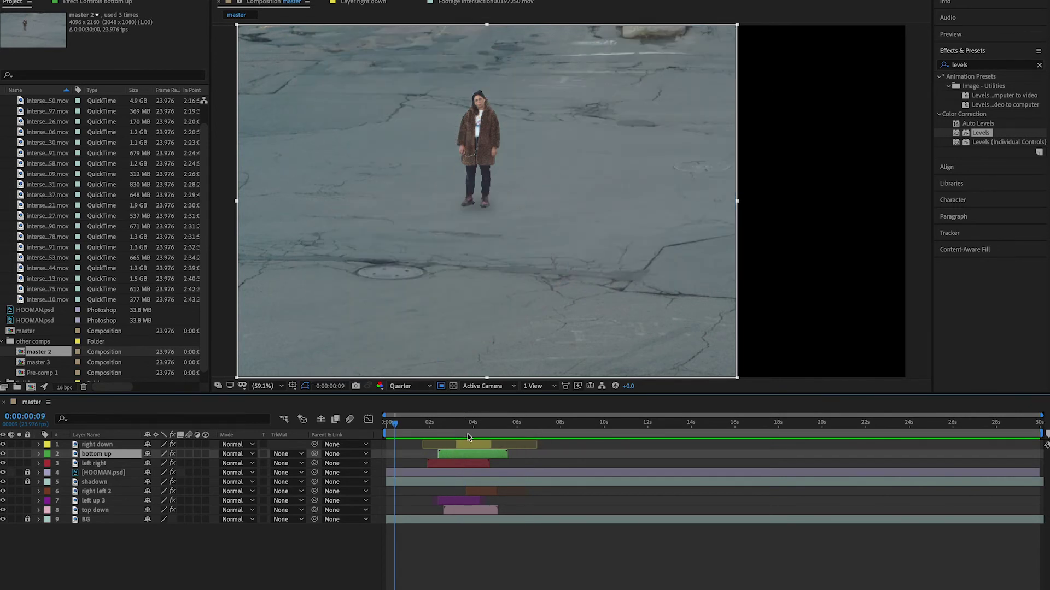
Move the top down layer slightly earlier in time, checking its car at about 0:00:02:23 and 0:00:03:06.
click(436, 425)
drag(436, 427, 450, 426)
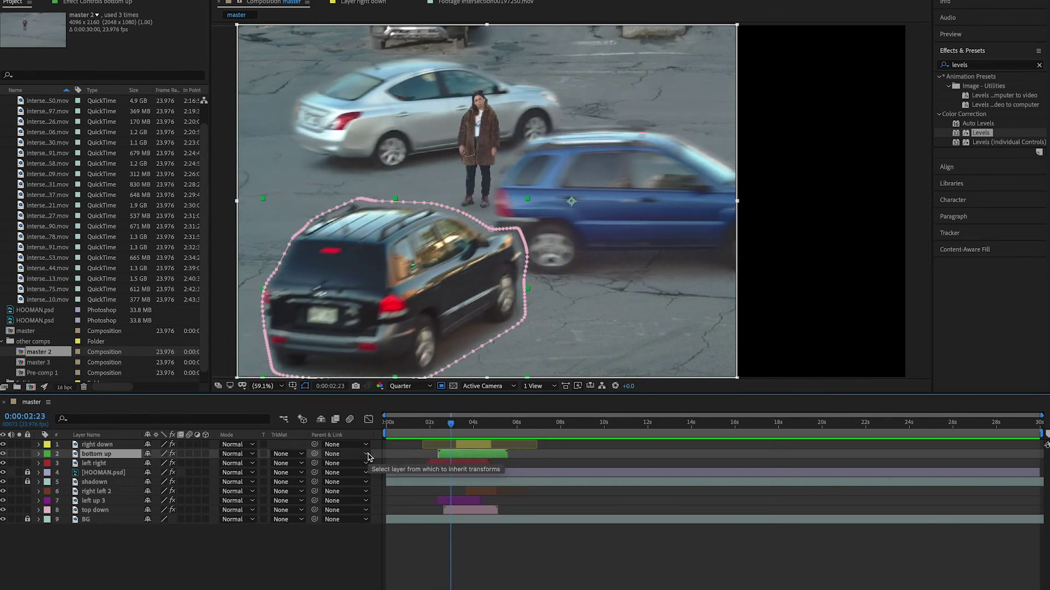
click(465, 510)
drag(464, 515, 461, 516)
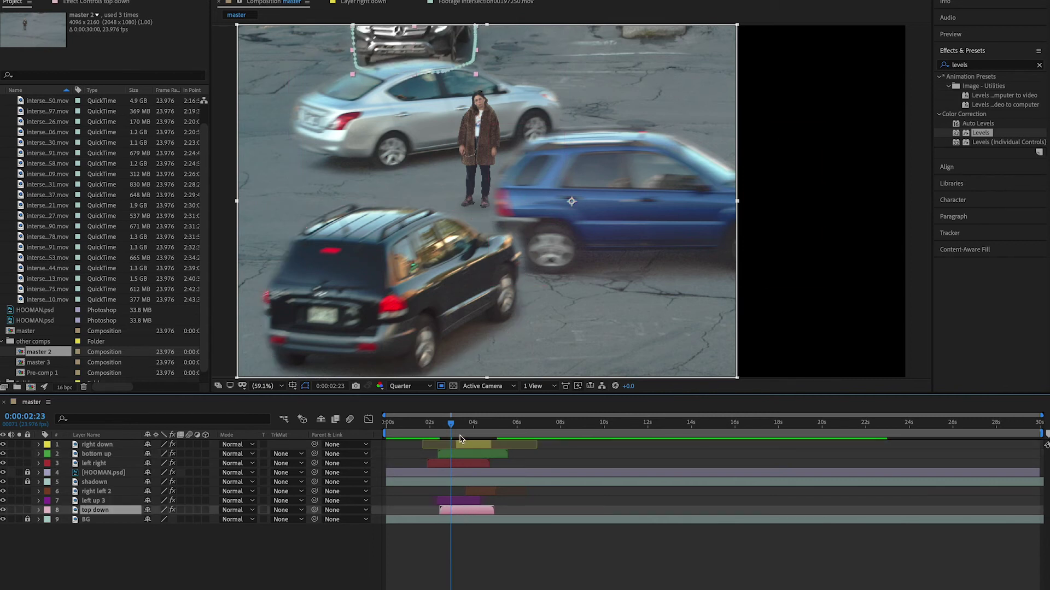
drag(450, 425, 457, 427)
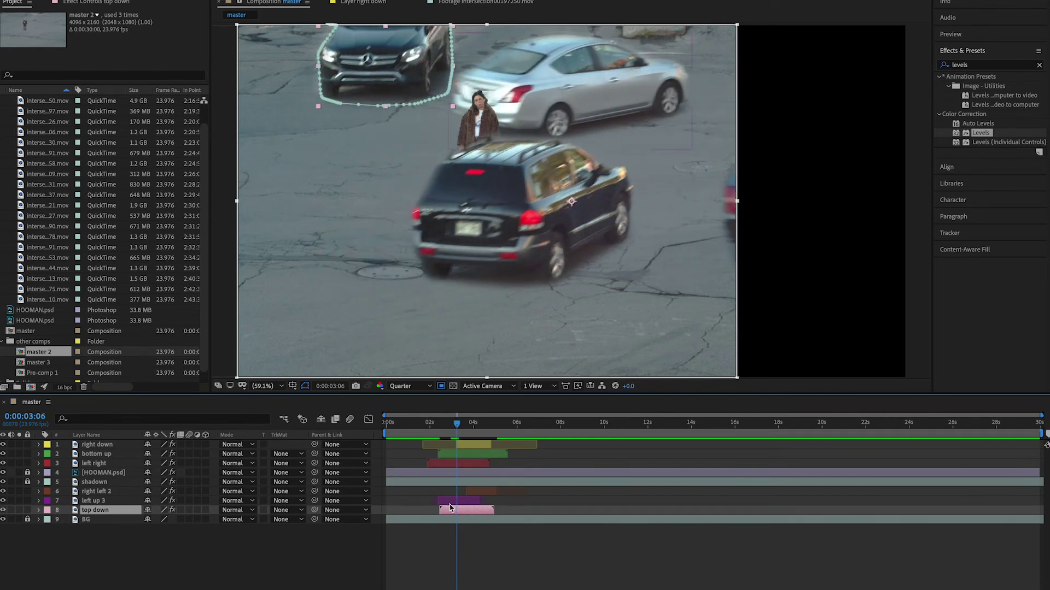
drag(451, 511, 449, 511)
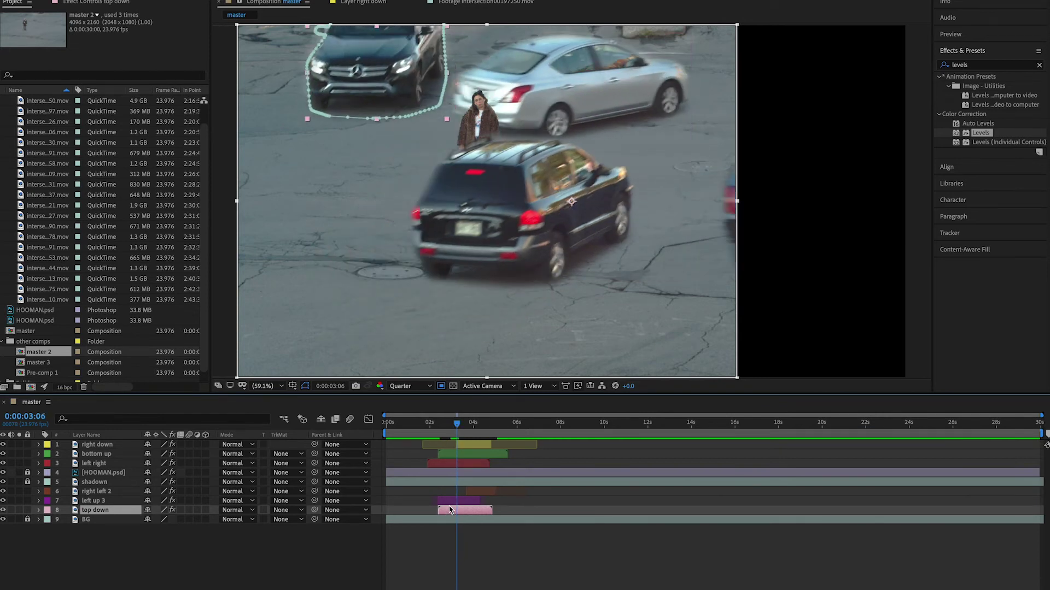
At about 0:00:04:03, time-stretch the top down layer to a stretch factor of 85.
drag(453, 426, 476, 434)
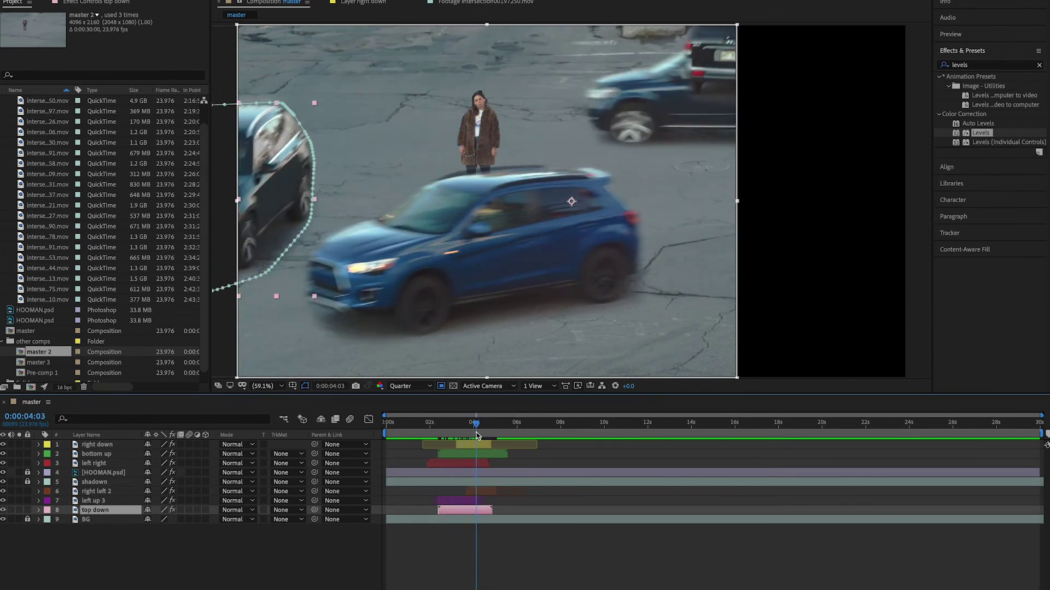
right_click(477, 511)
mouse_move(528, 383)
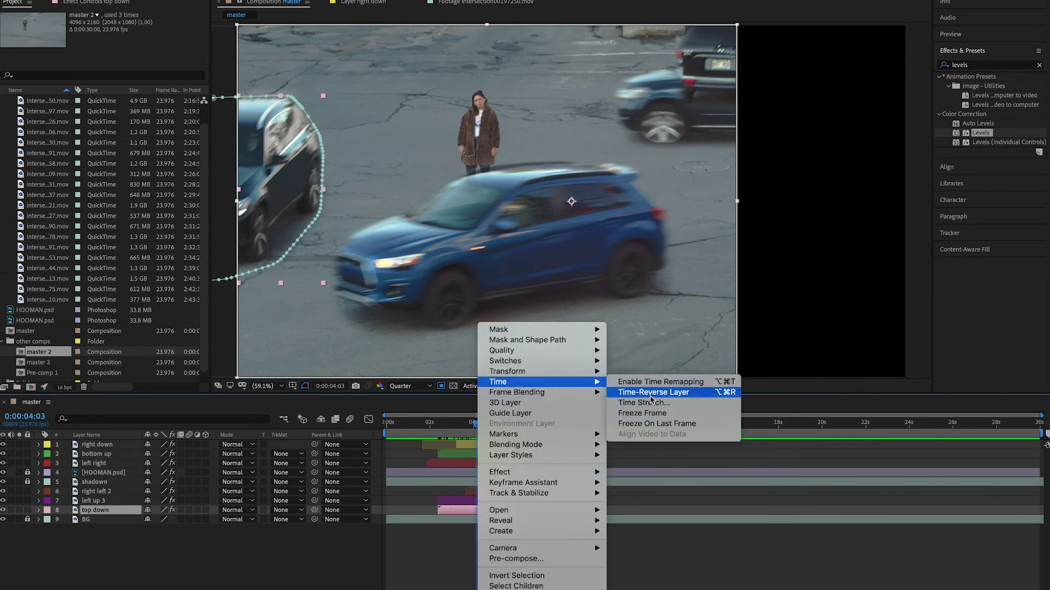
click(649, 403)
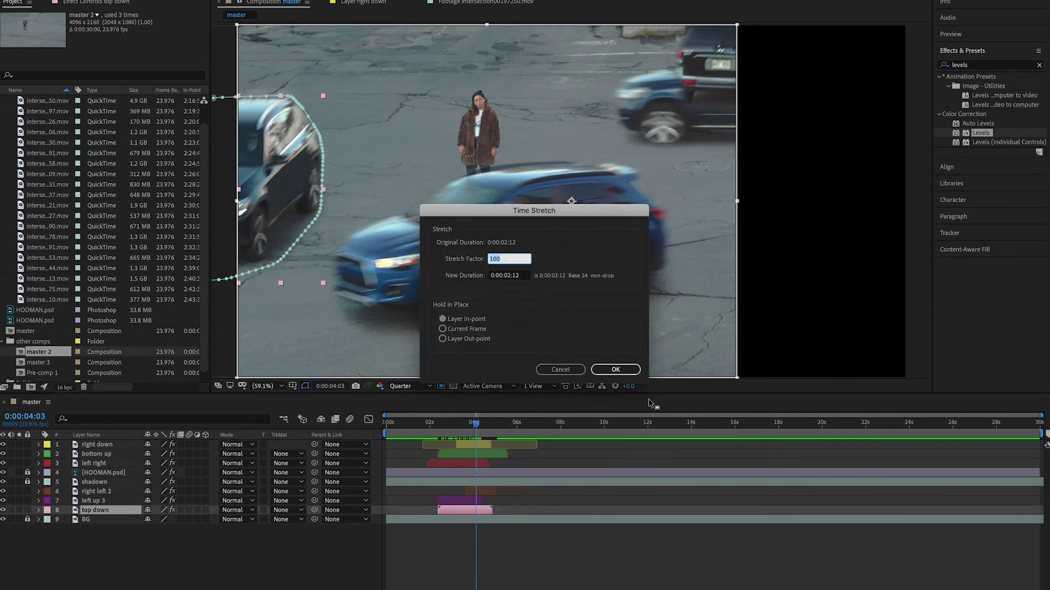
text(85)
key(Return)
Play back the top down car's new speed and shift its layer slightly later in time at about 0:00:03:03.
click(434, 422)
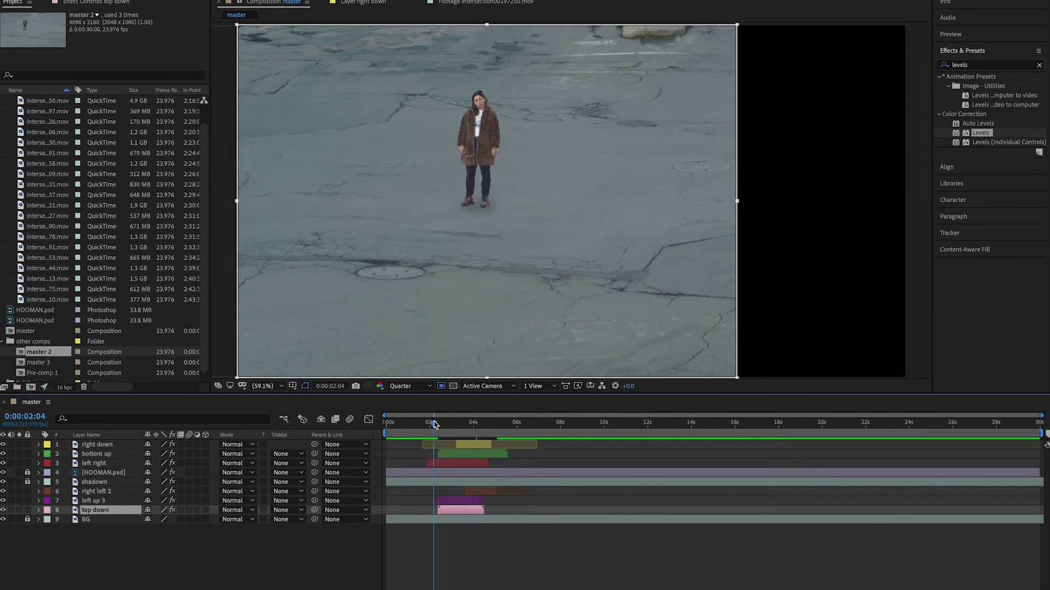
key(space)
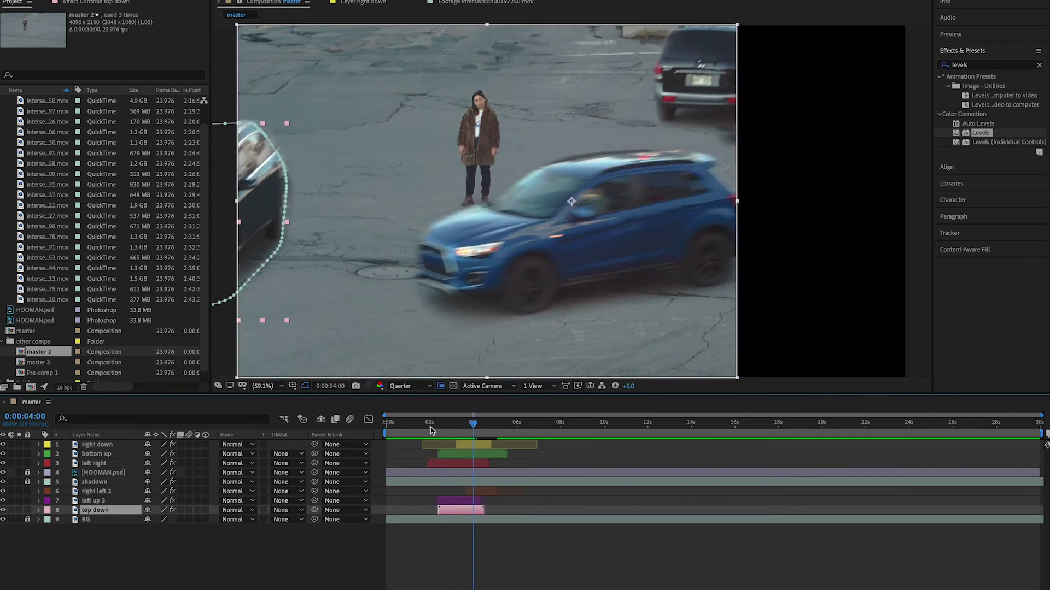
click(431, 424)
key(space)
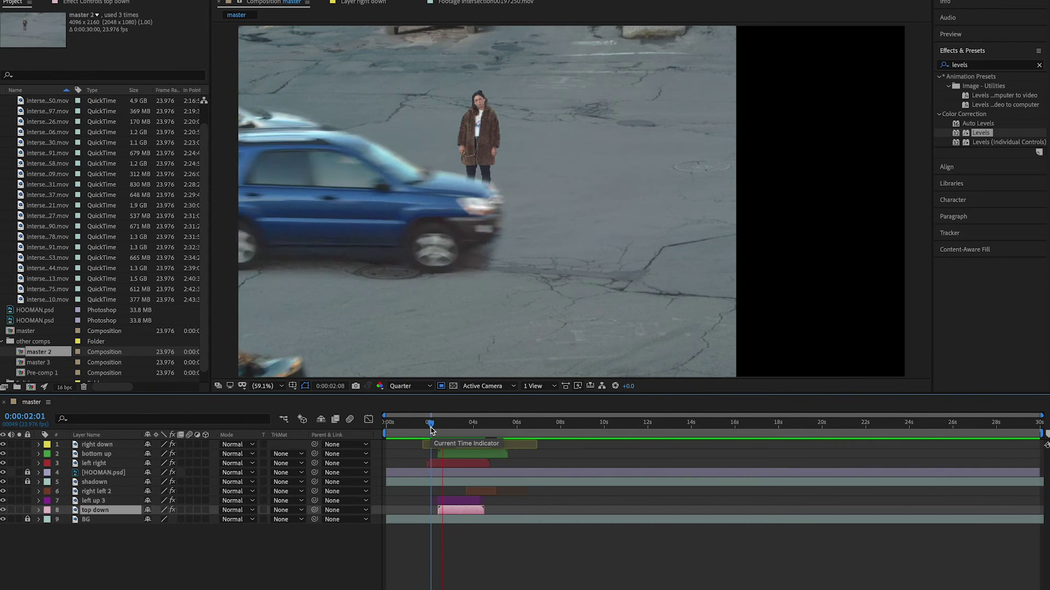
drag(430, 428, 456, 428)
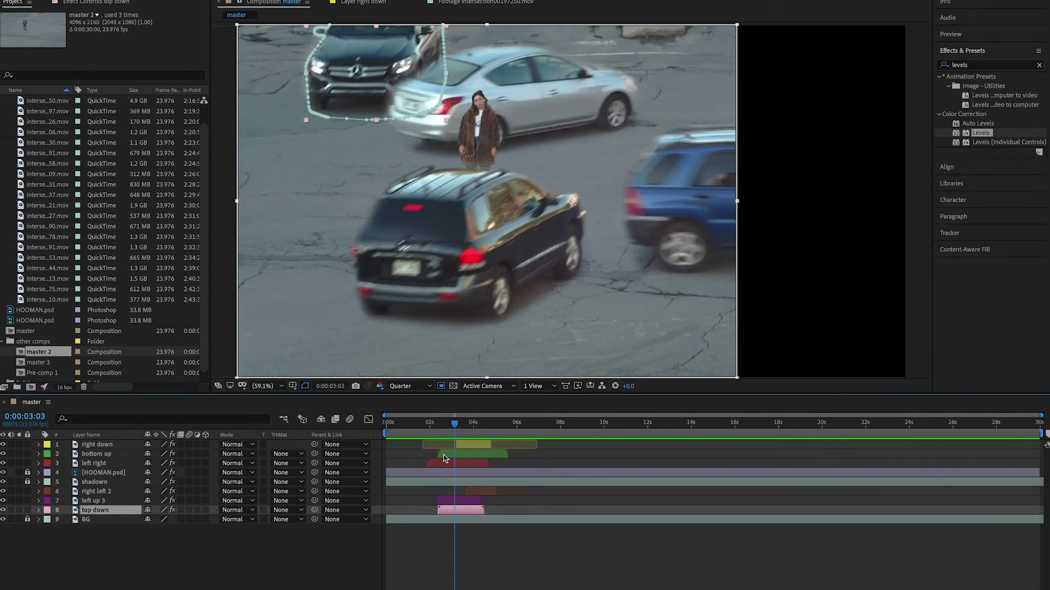
drag(465, 513, 467, 513)
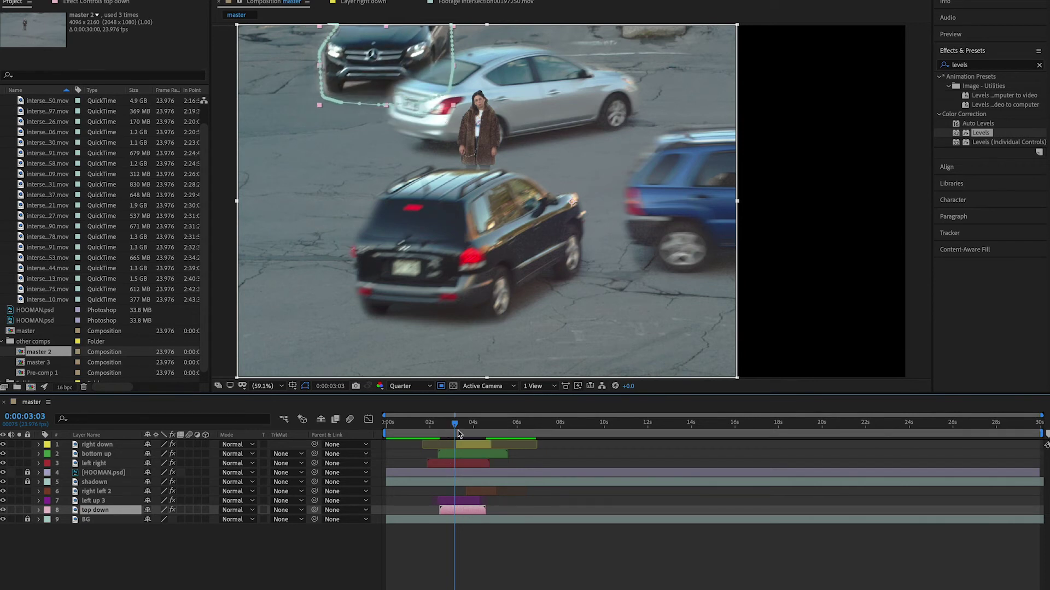
Play back the composition from about 0:00:00:22 and scrub to around 0:00:04:05 to examine the crossing cars.
drag(457, 429, 409, 430)
key(space)
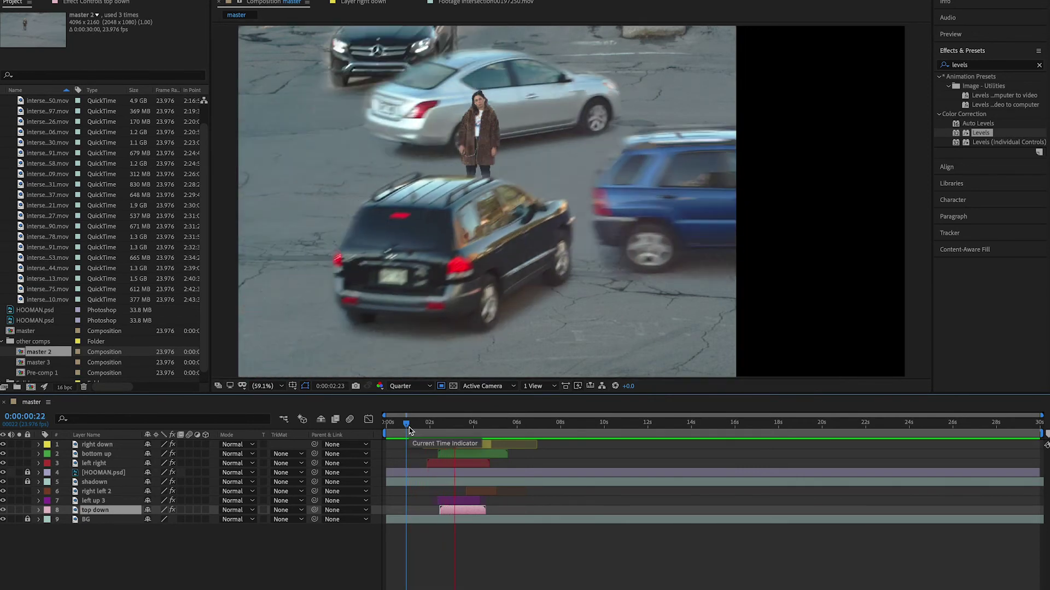
drag(408, 431, 478, 436)
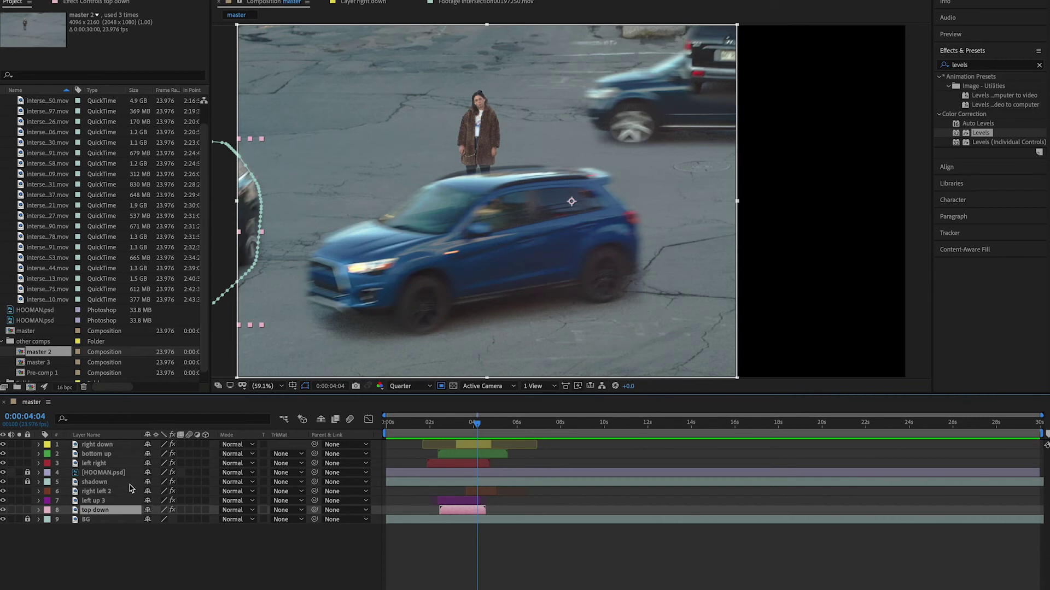
mouse_move(480, 428)
mouse_down()
mouse_move(466, 428)
mouse_move(480, 428)
mouse_up()
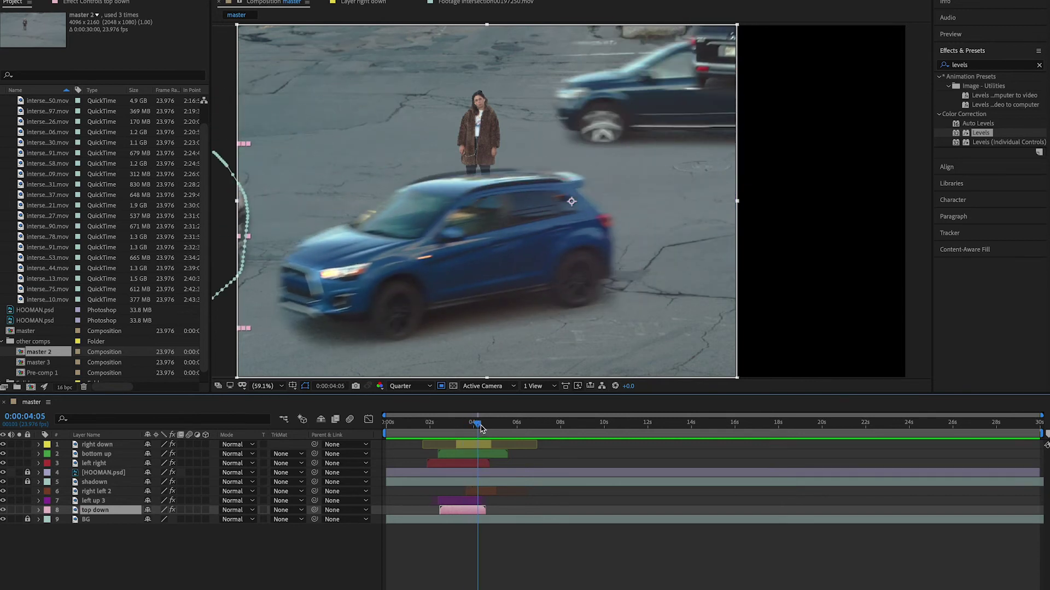
Select the right left 2 layer and check the car spacing between about 0:00:04:07 and 0:00:03:01.
click(118, 463)
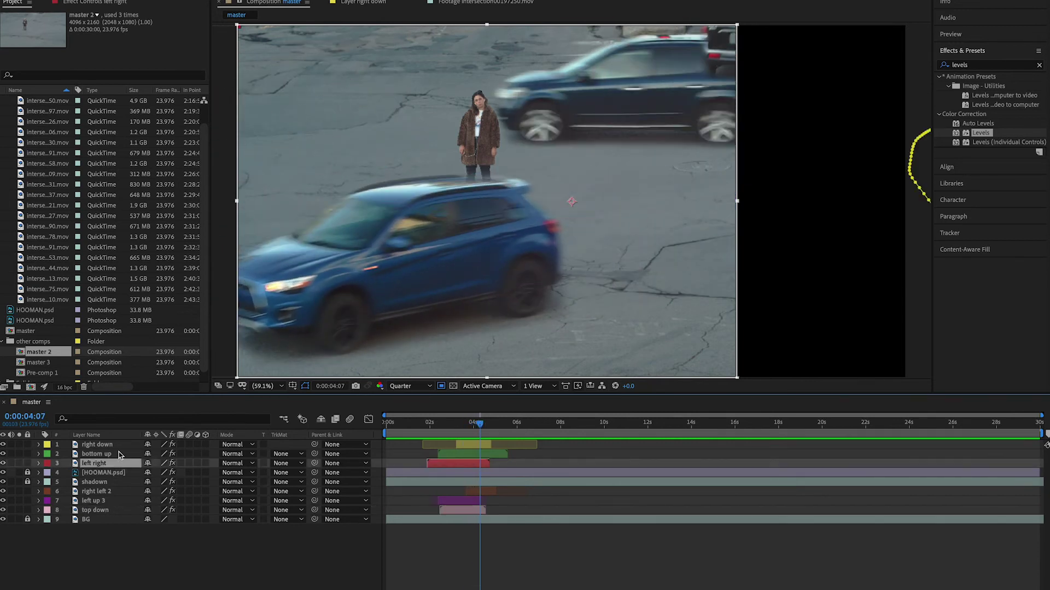
click(107, 492)
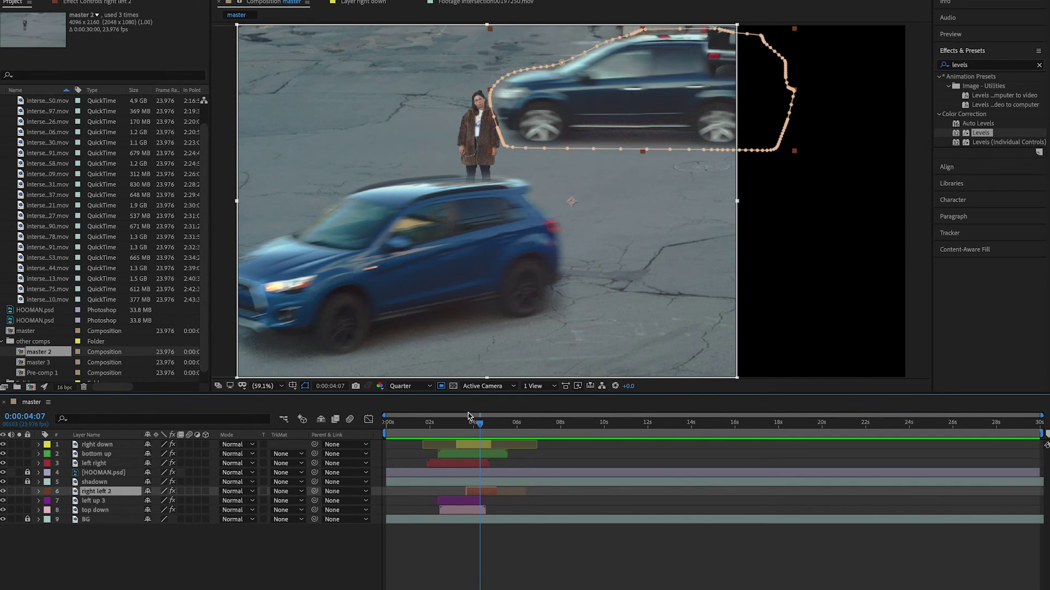
drag(479, 425, 477, 429)
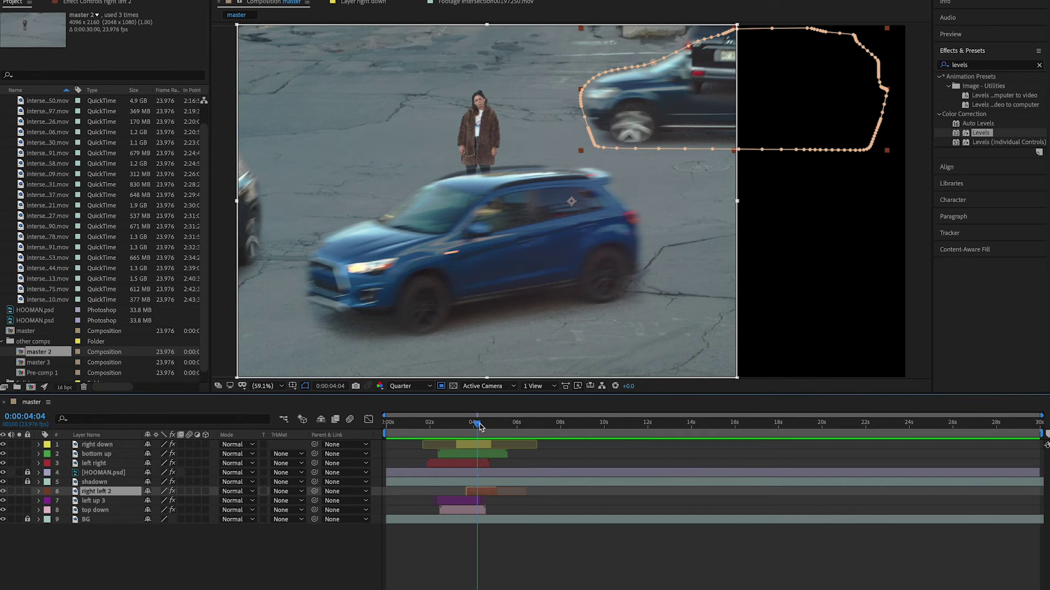
drag(477, 427, 455, 428)
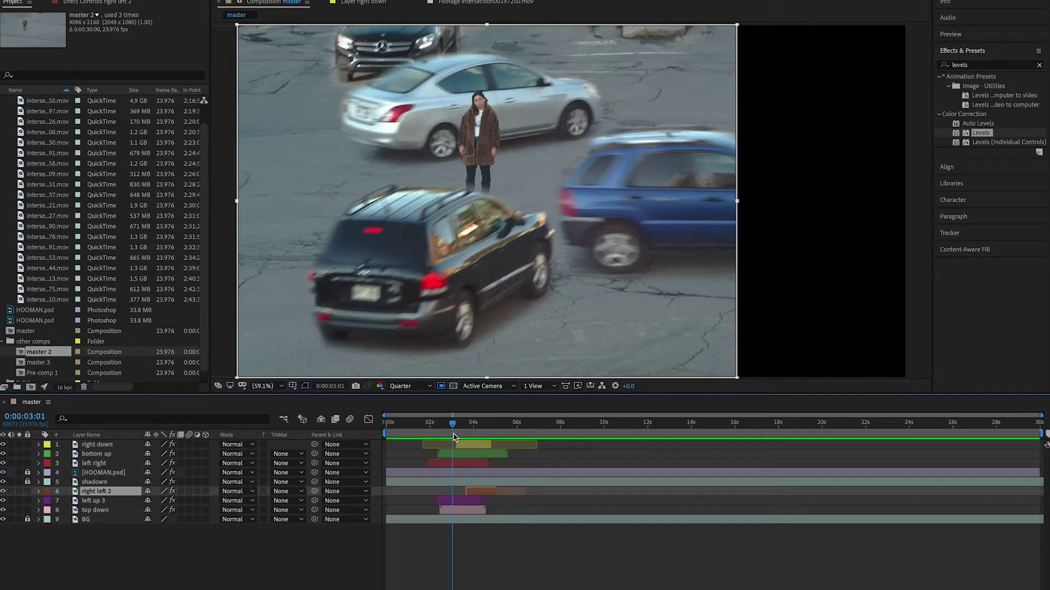
drag(453, 436, 461, 435)
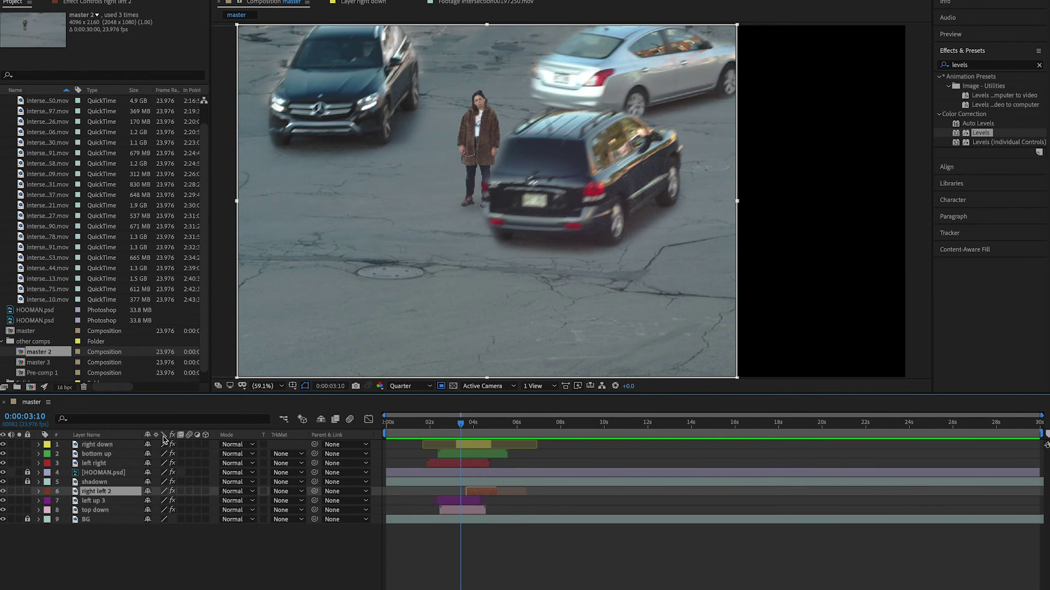
View the left up 3 layer on its own and return to the master composition.
click(113, 511)
click(111, 503)
double_click(111, 505)
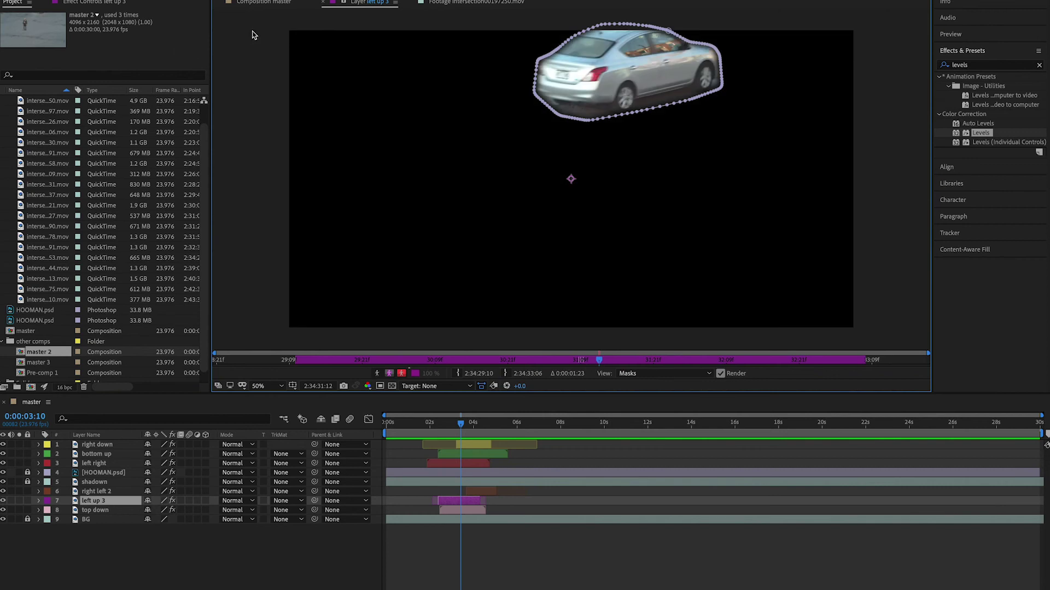
click(261, 2)
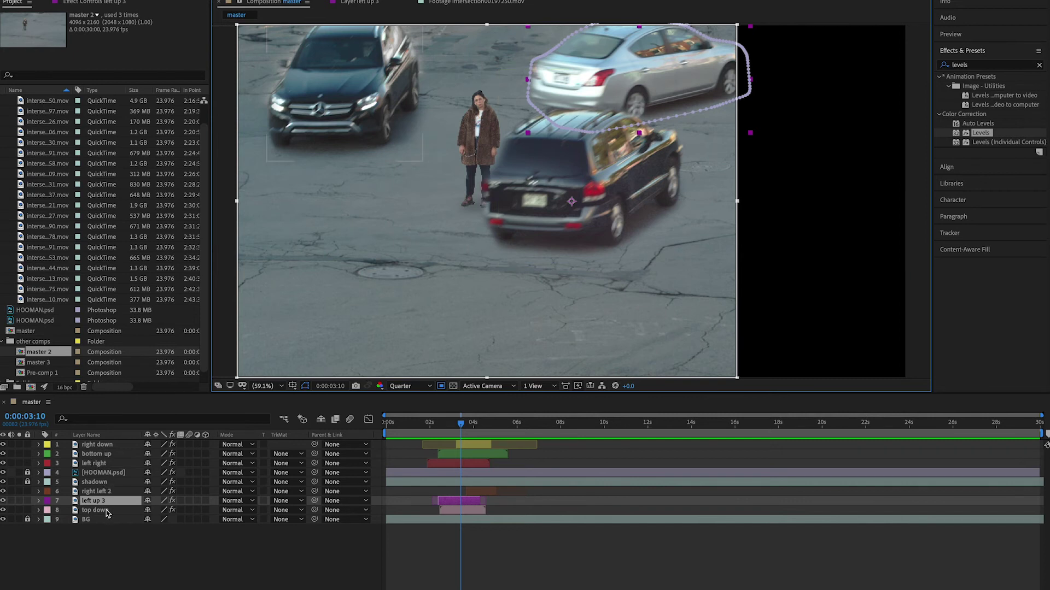
Move the bottom up layer later in time to start at about 0:00:03:01 and check its car at 0:00:03:15.
click(110, 456)
drag(450, 431, 465, 431)
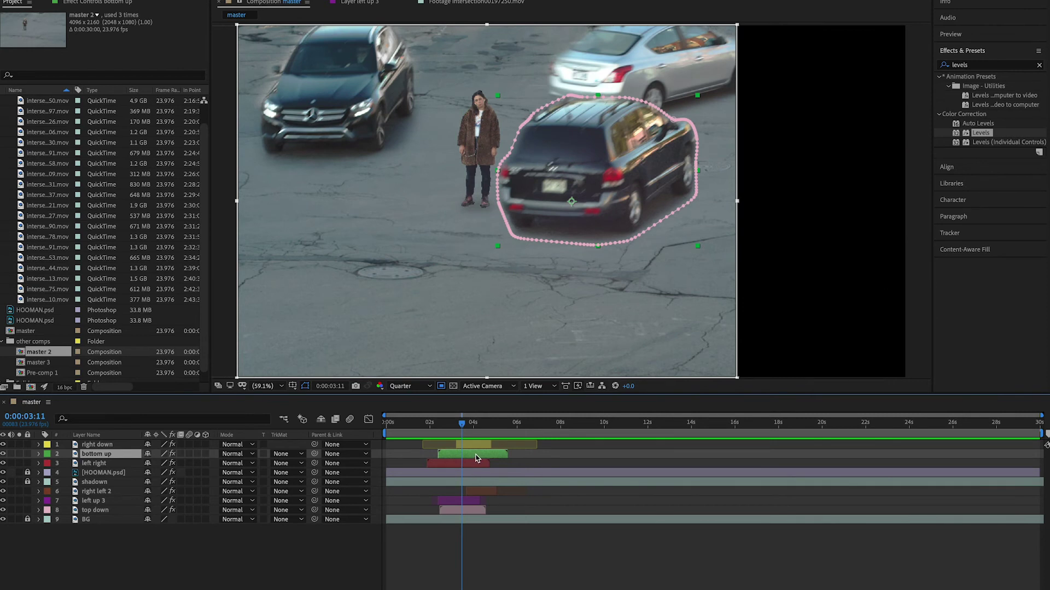
drag(477, 458, 466, 432)
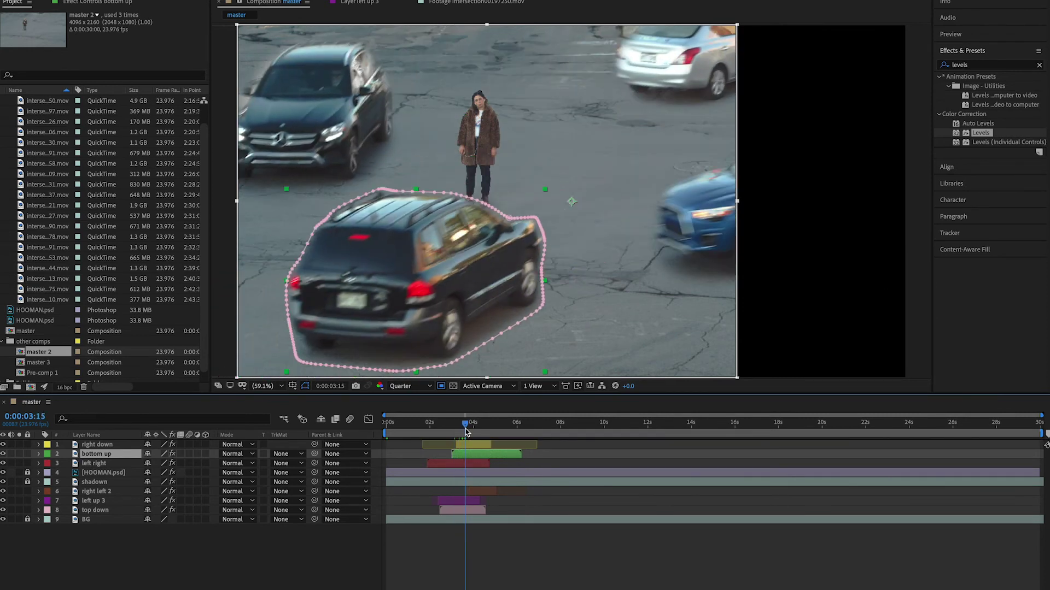
Move the right left 2 layer earlier to start at about 0:00:03:05 and check its car between 0:00:03:12 and 0:00:03:20.
drag(481, 494, 474, 495)
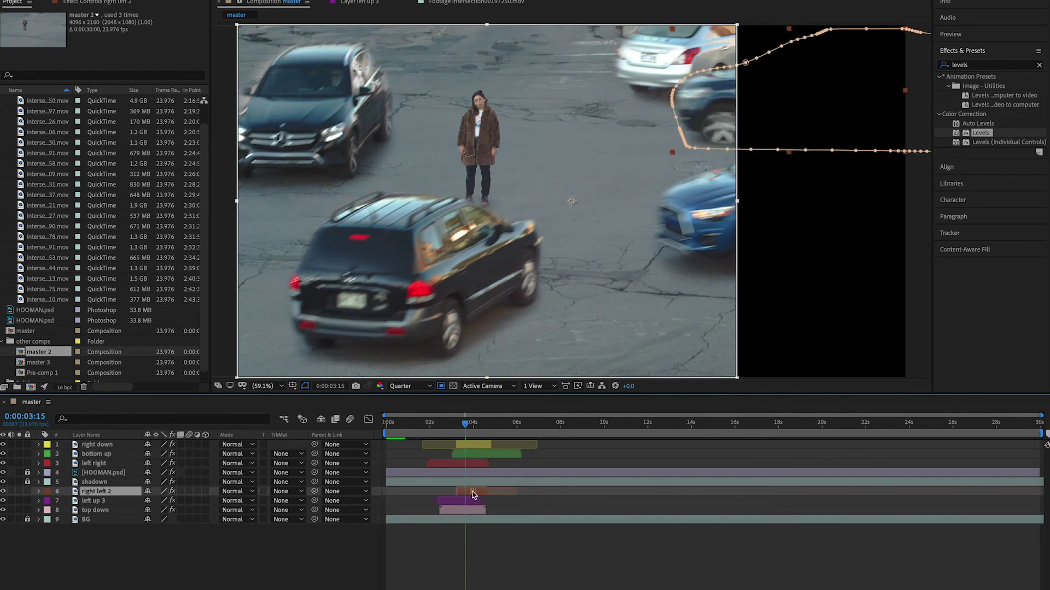
click(463, 432)
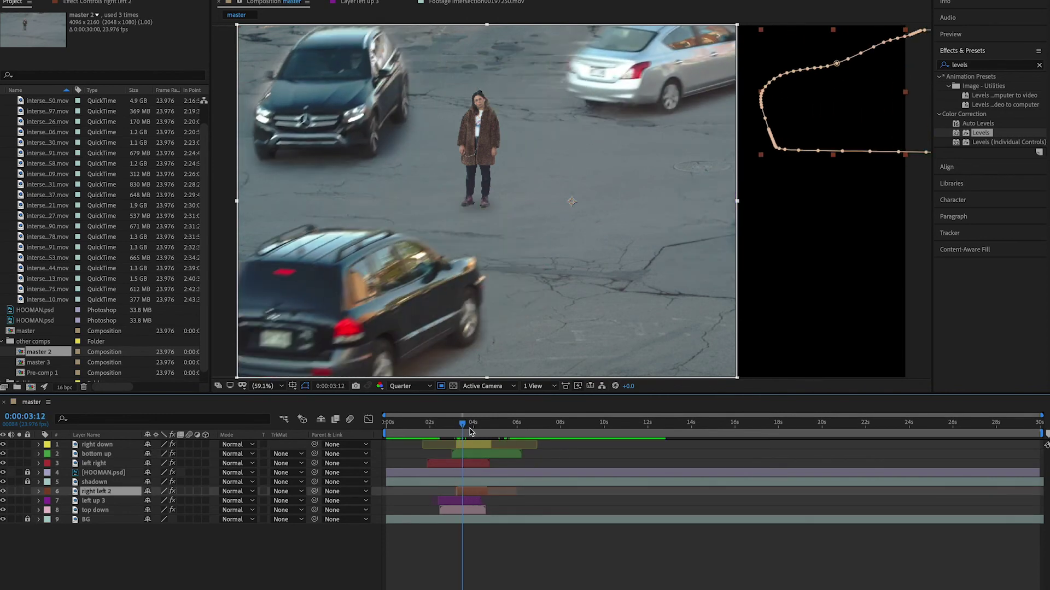
click(471, 433)
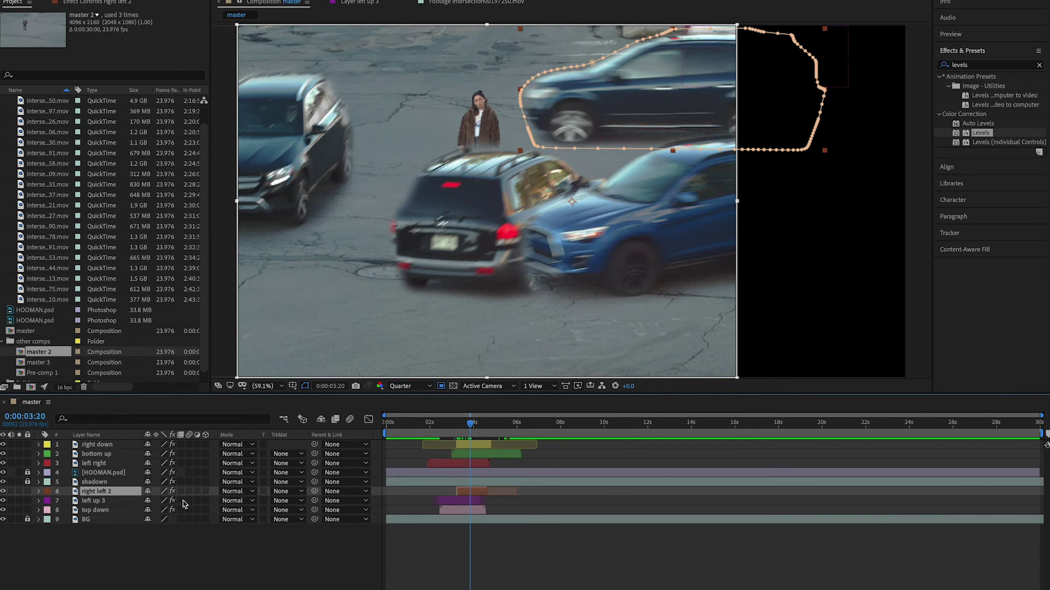
Move the bottom up layer earlier to start at about 0:00:02:20 and play back the crossing from about 0:00:02:13.
click(488, 457)
drag(488, 457, 441, 425)
click(476, 424)
key(space)
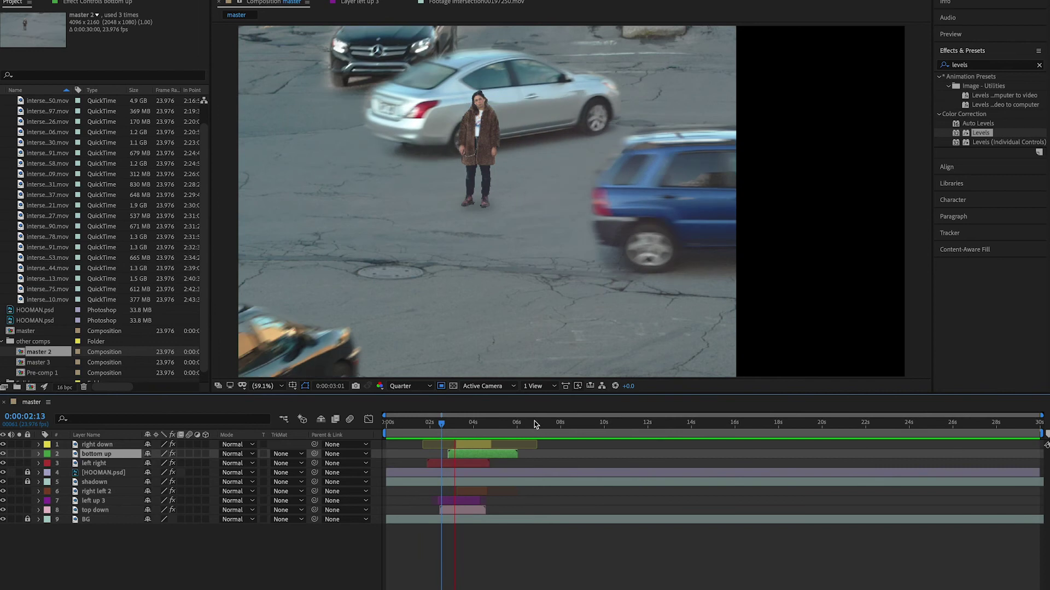
key(space)
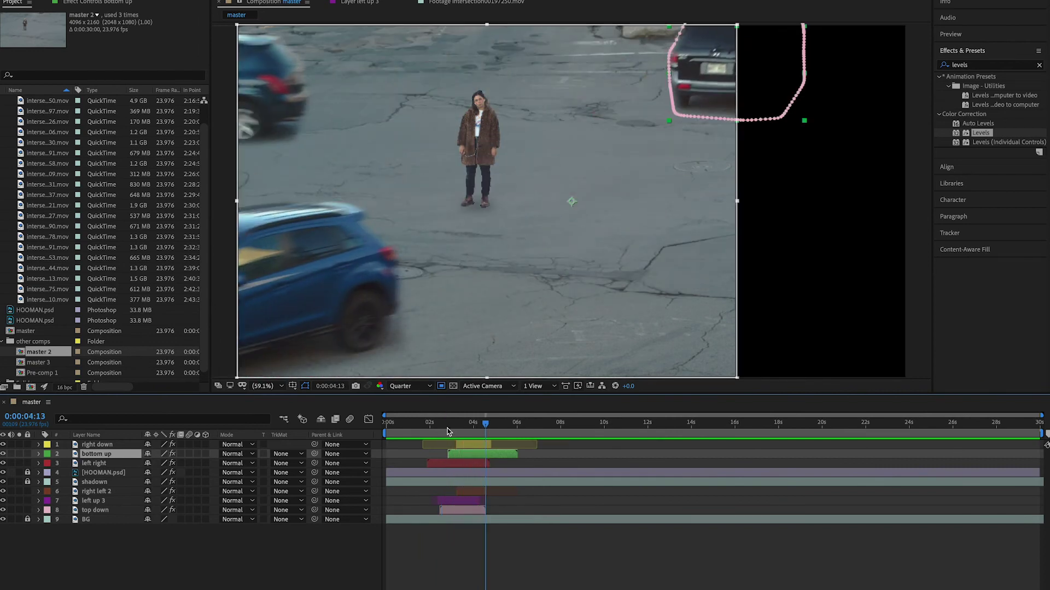
key(space)
key(space)
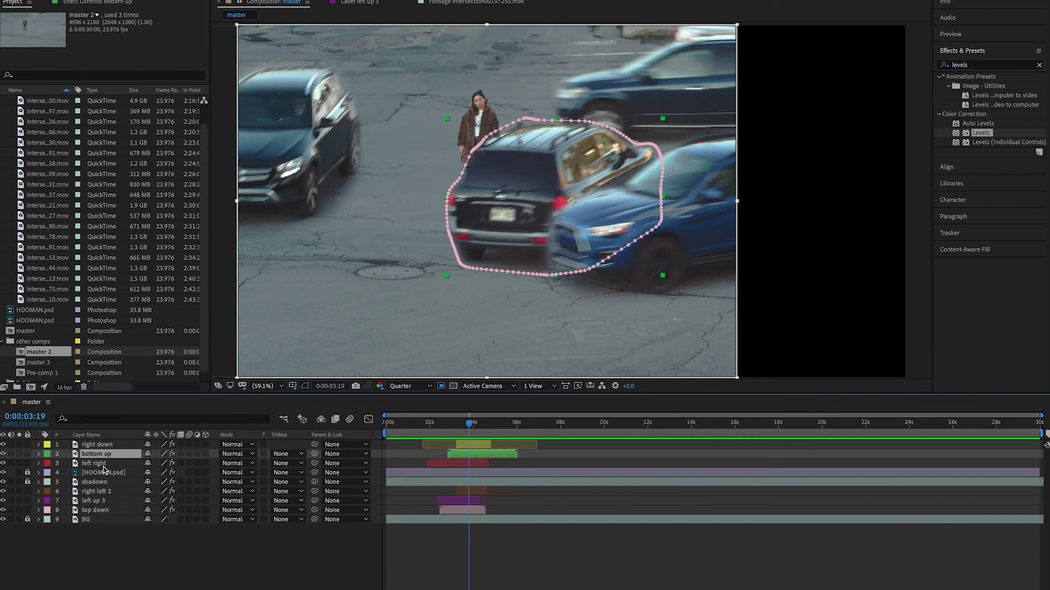
Move the right down layer slightly later, check the cars at 0:00:04:01 and select the right left 2 layer.
click(109, 446)
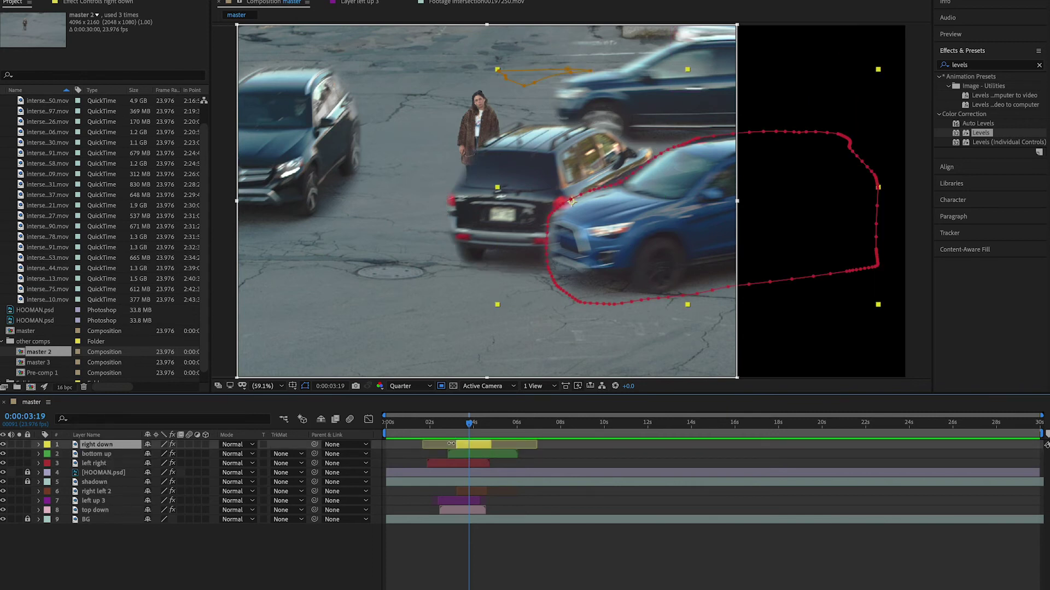
mouse_move(468, 448)
mouse_down()
mouse_move(460, 434)
mouse_move(476, 433)
mouse_up()
click(460, 489)
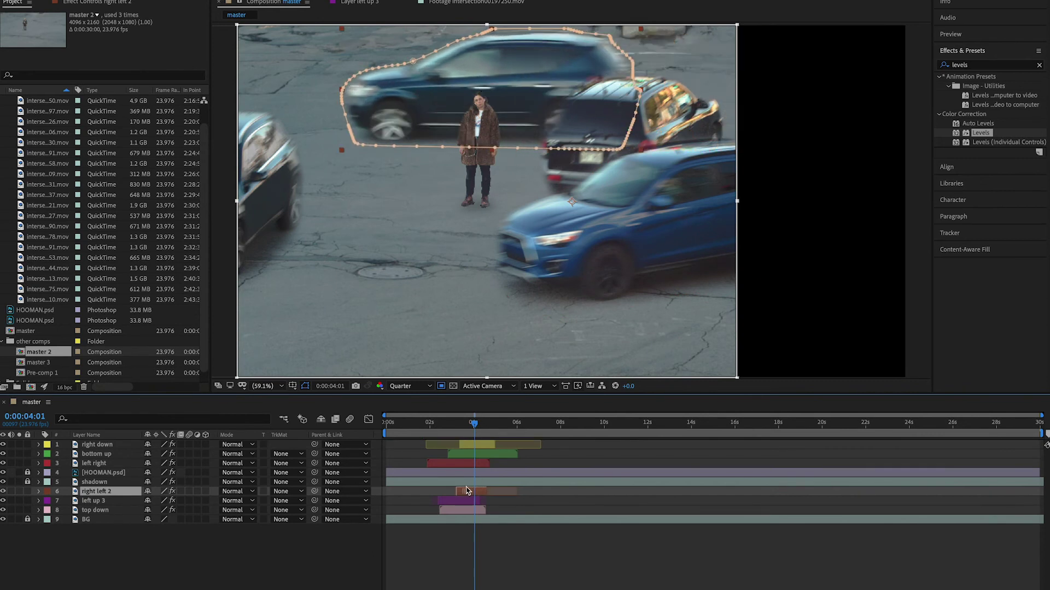
Play back the car crossing from about 0:00:01:08 and again from about 0:00:02:07, and save the project.
drag(474, 431, 415, 432)
key(space)
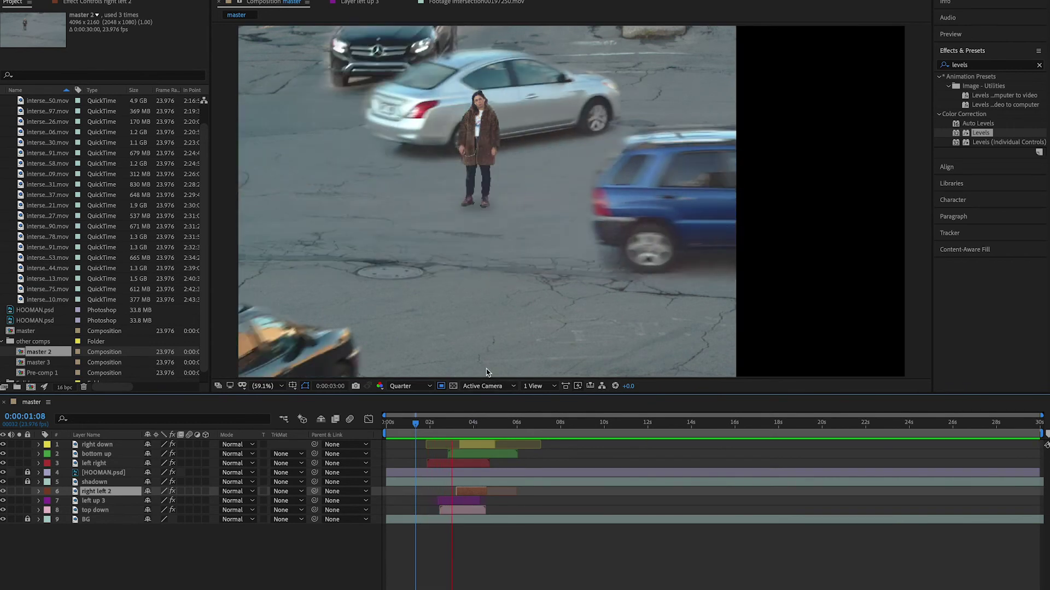
key(space)
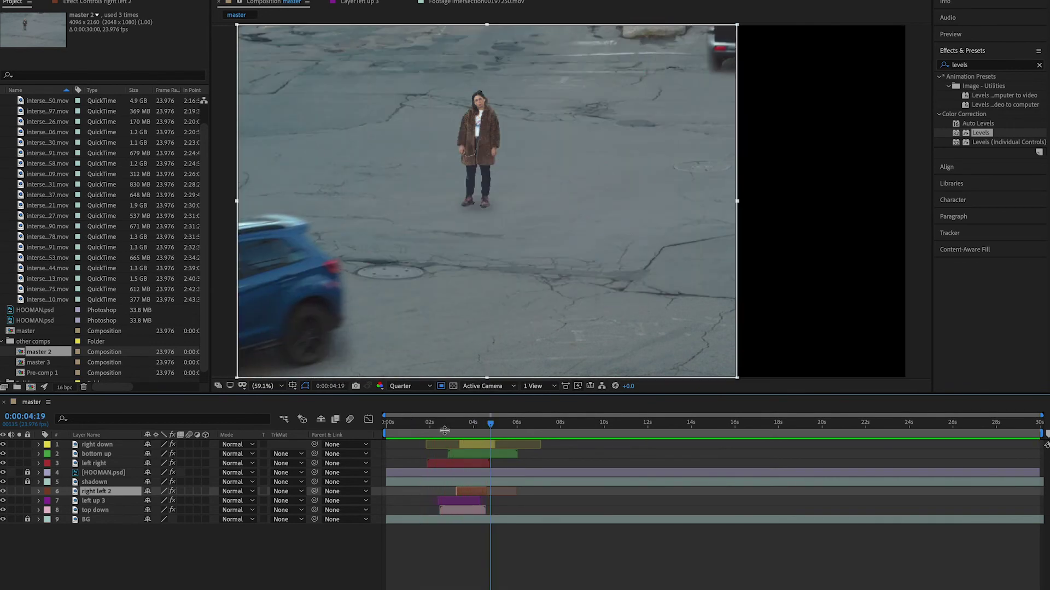
click(445, 429)
key(space)
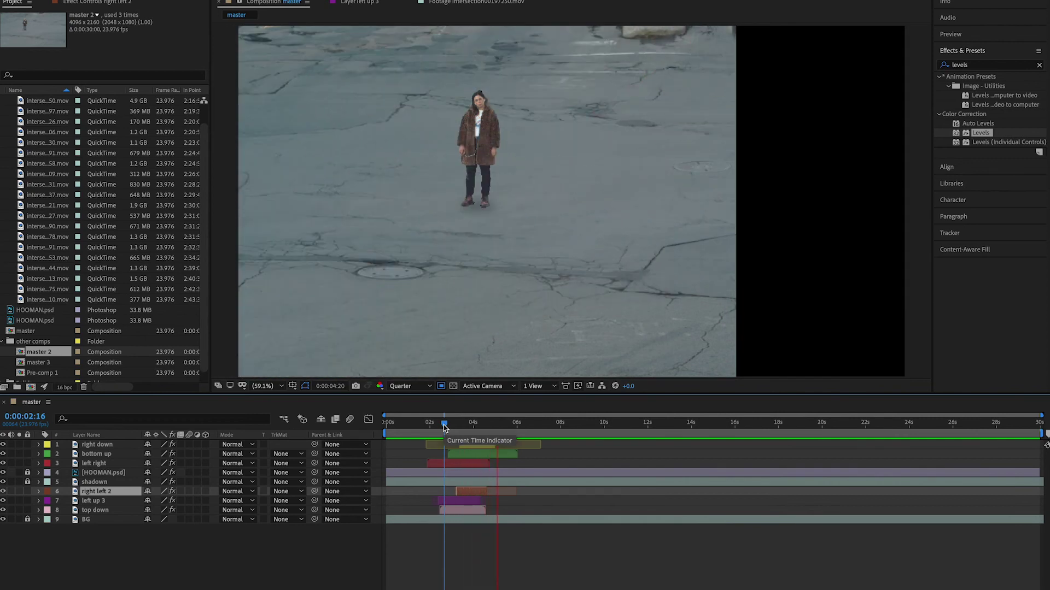
click(436, 425)
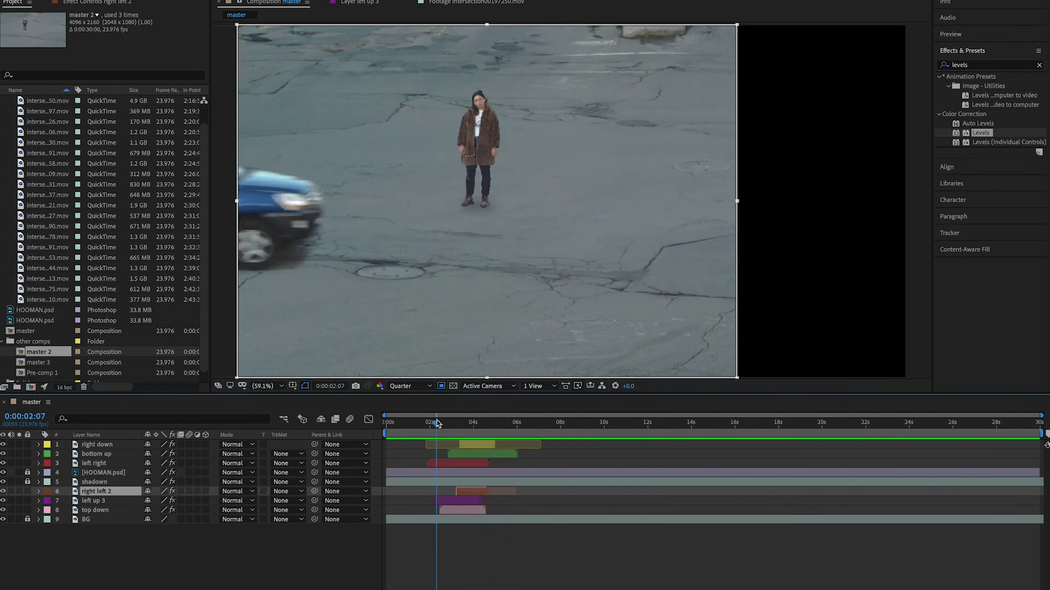
key(space)
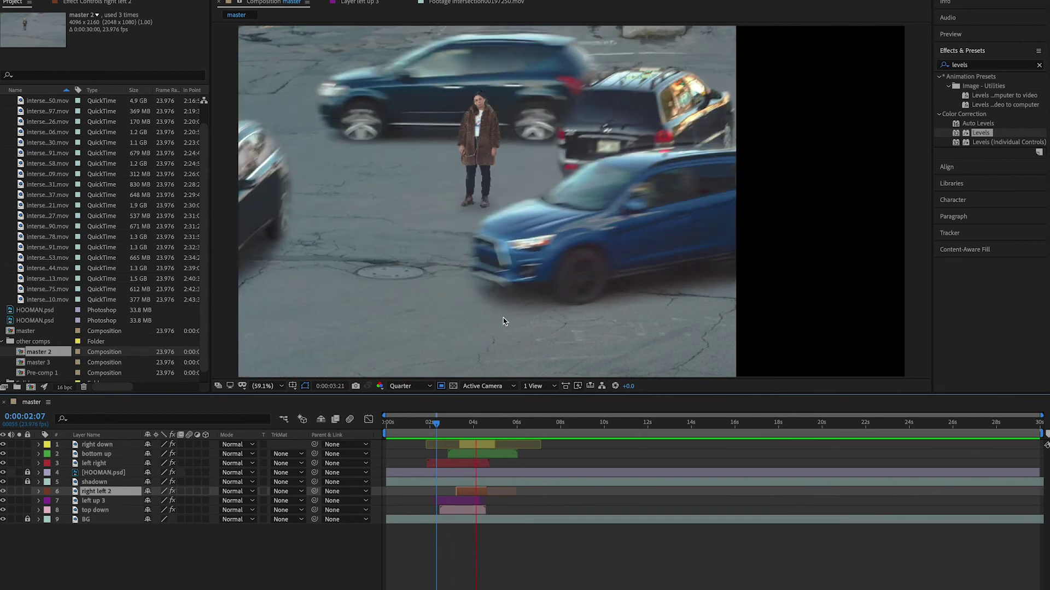
key(space)
drag(470, 424, 429, 471)
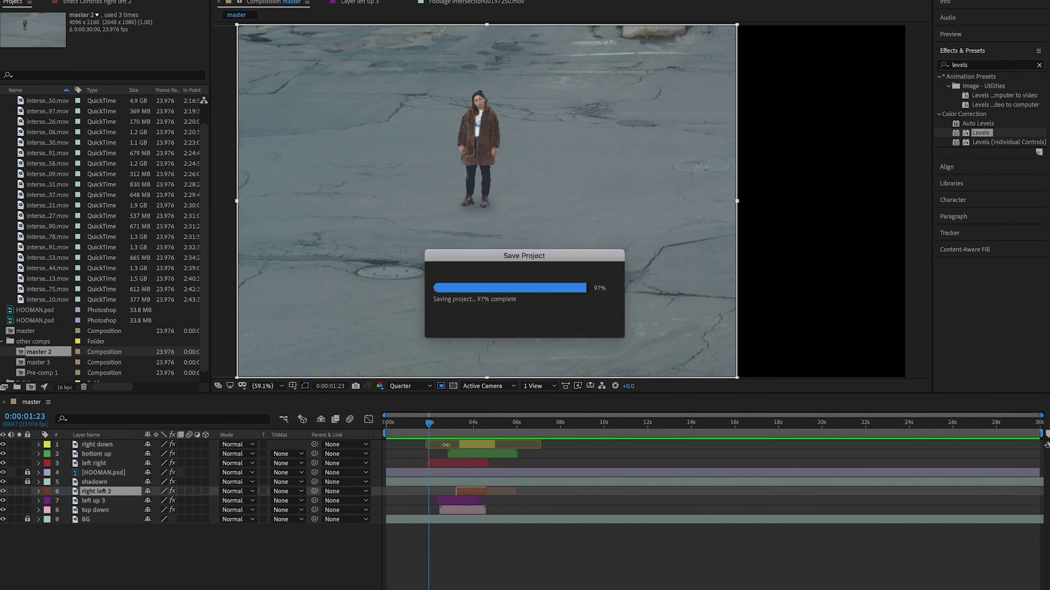
Select all six car layers, leaving out HOOMAN.psd, shadown and BG, and duplicate them at about 0:00:04:14.
drag(458, 428, 467, 429)
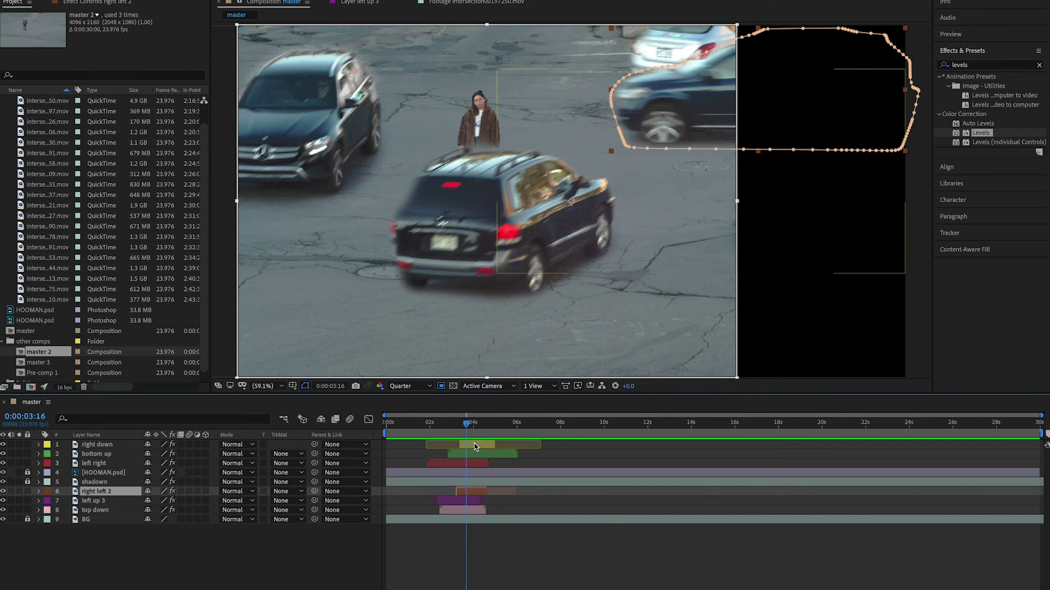
click(475, 446)
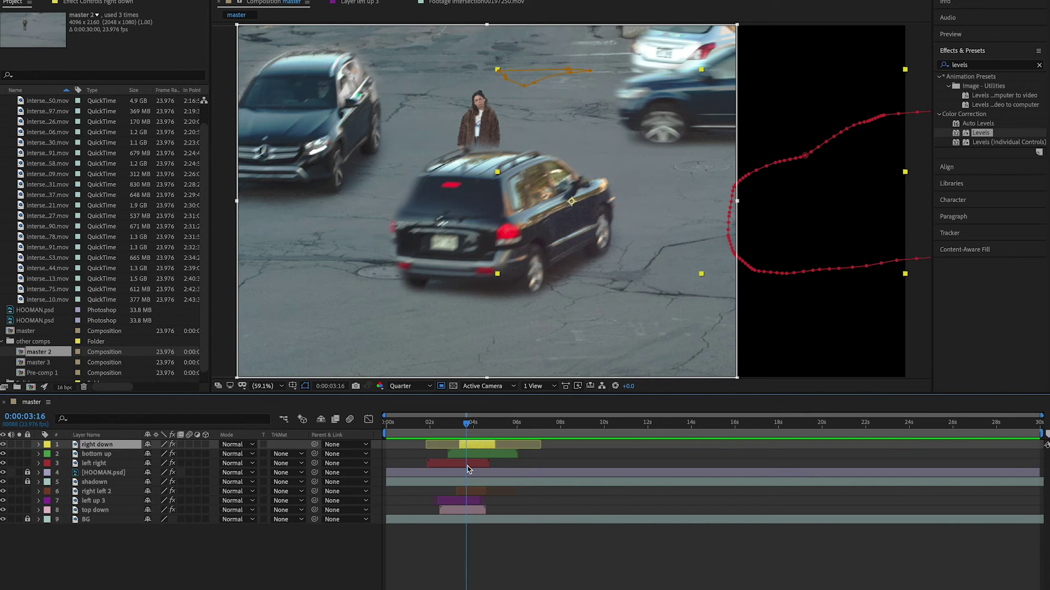
shift+click(468, 466)
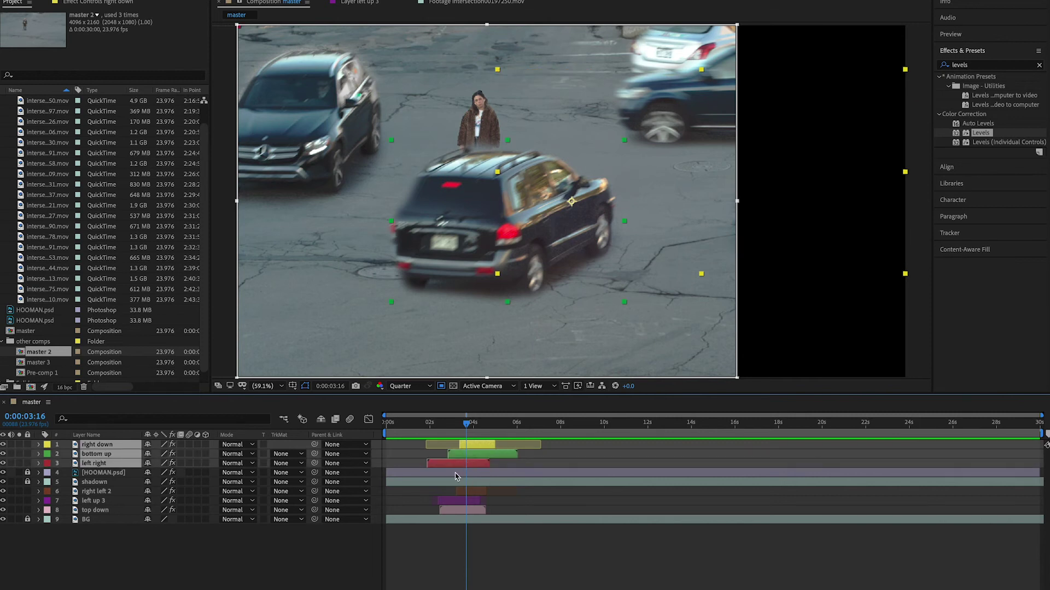
key(ctrl+shift+Down)
key(ctrl+shift+Down)
key(ctrl+shift+Down)
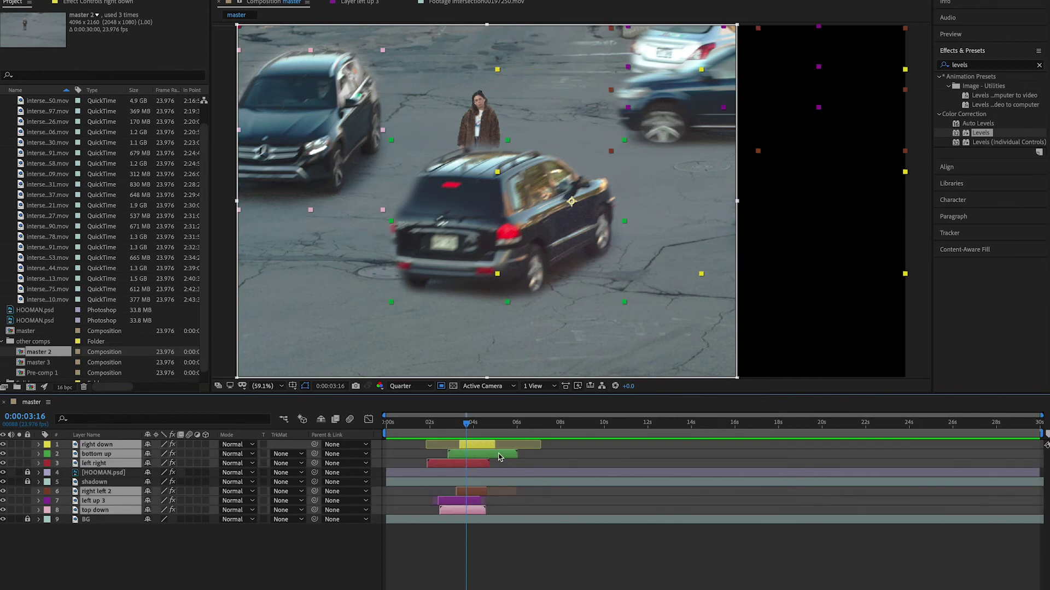
drag(467, 424, 488, 428)
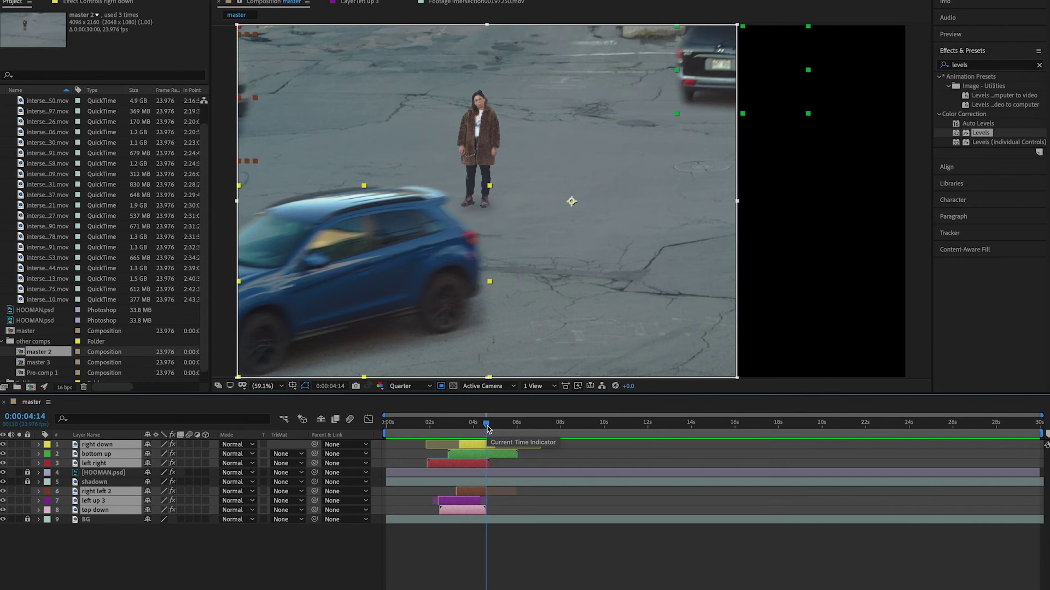
key(ctrl+d)
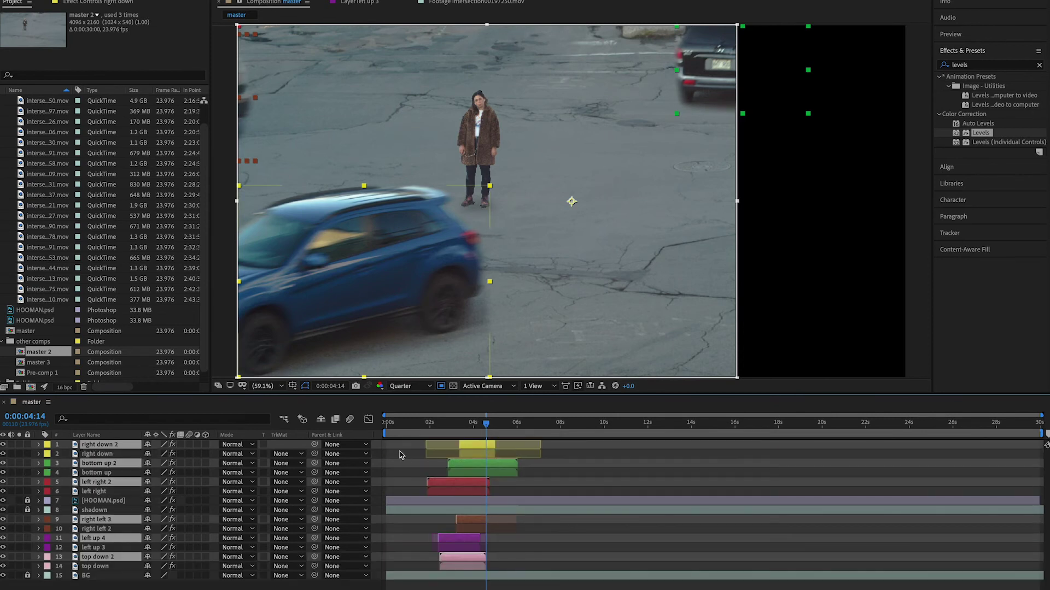
Shift the duplicated car layers about two seconds later and check the overlap with the first group up to 0:00:04:18.
drag(469, 465, 518, 464)
key(space)
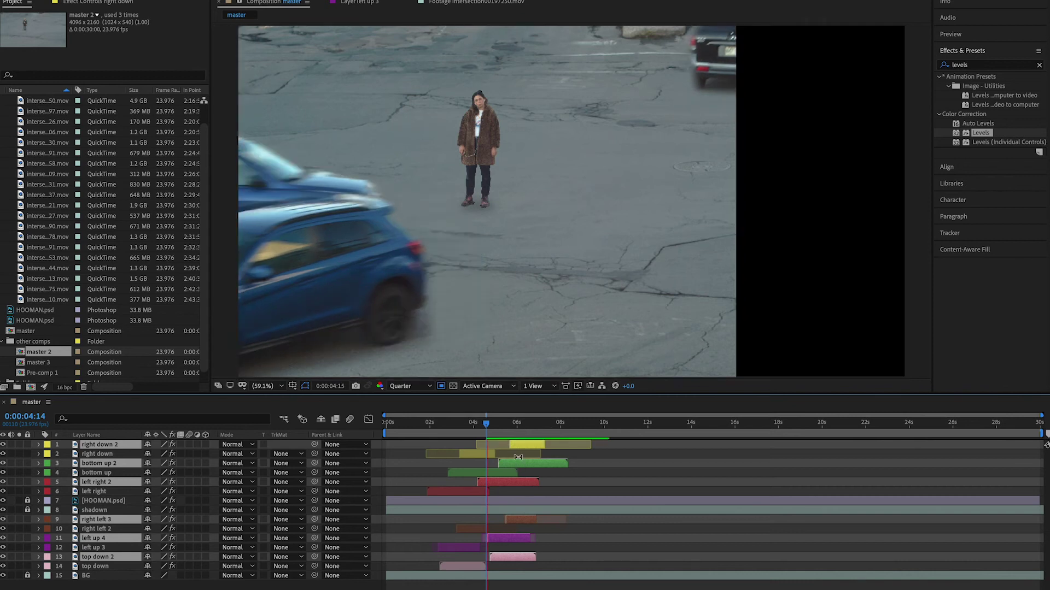
drag(479, 431, 491, 433)
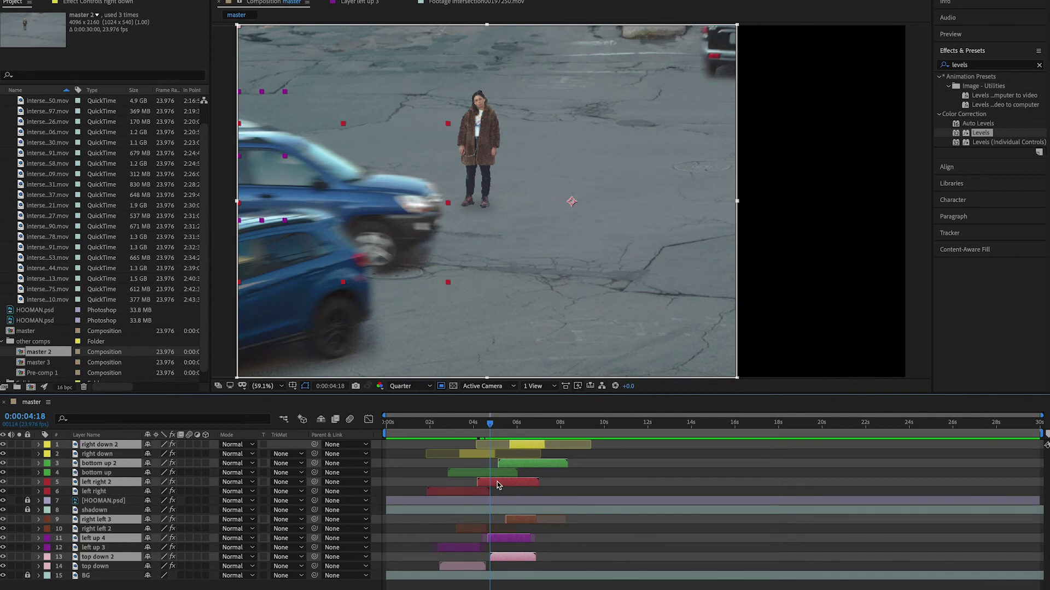
Shift the duplicated car layers three frames earlier and check the cars between 0:00:04:01 and 0:00:02:15.
key(alt+Page_Up)
key(alt+Page_Up)
key(alt+Page_Up)
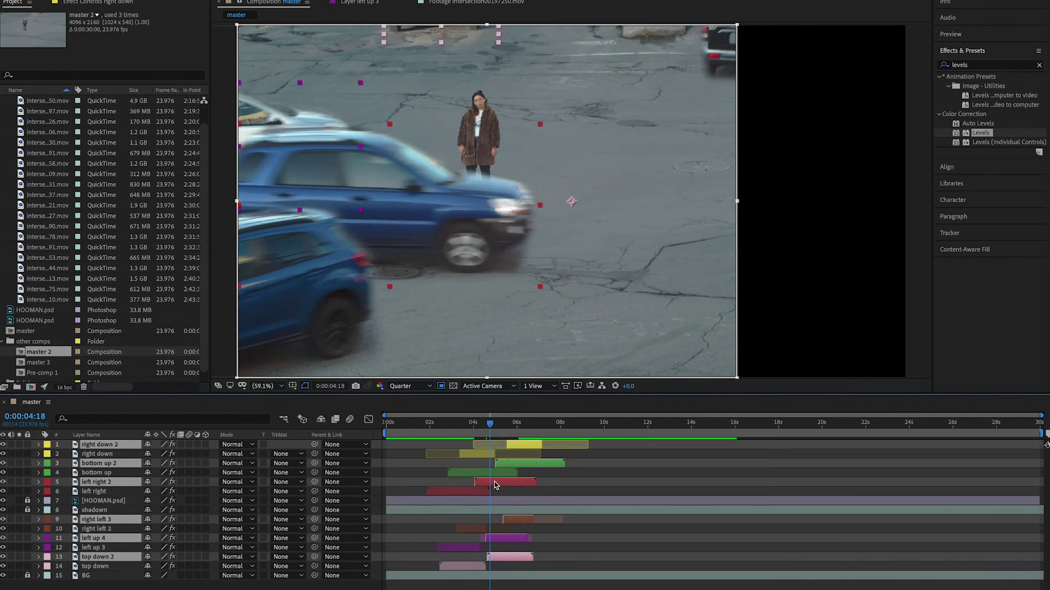
mouse_move(485, 425)
mouse_down()
mouse_move(473, 428)
mouse_move(492, 429)
mouse_move(474, 437)
mouse_up()
click(355, 463)
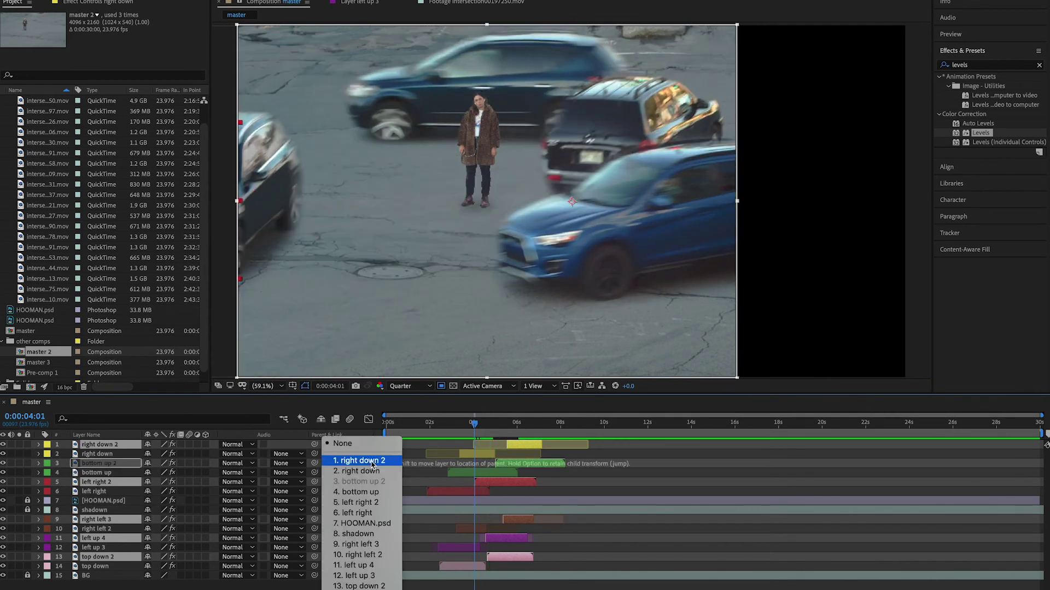
click(450, 452)
click(453, 430)
drag(453, 435, 443, 437)
click(444, 433)
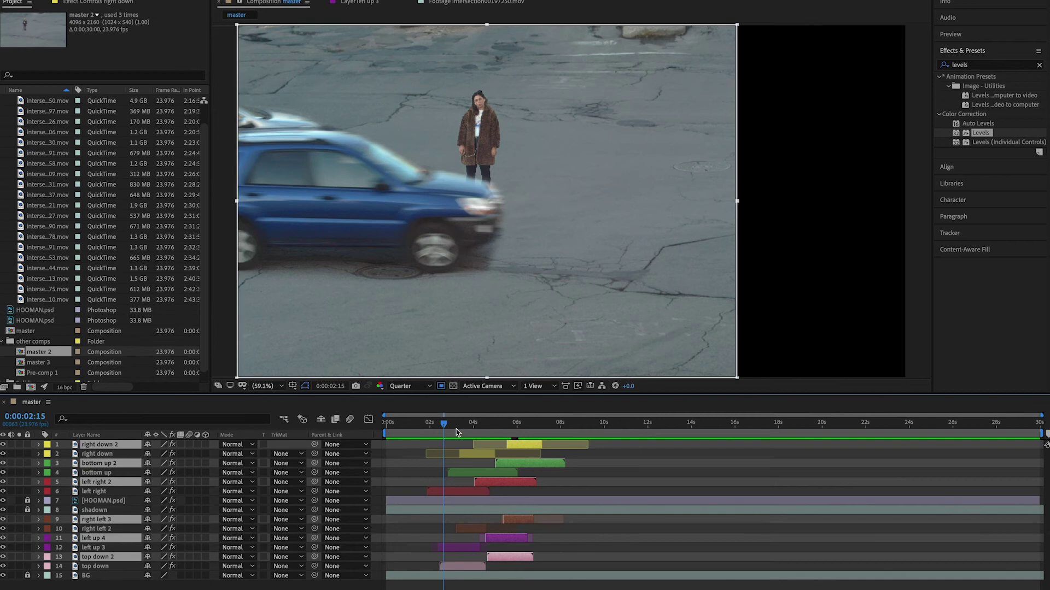
Play back both groups of cars from about 0:00:02:08 and undo the duplicates' last timing shift.
drag(447, 432, 386, 432)
click(438, 426)
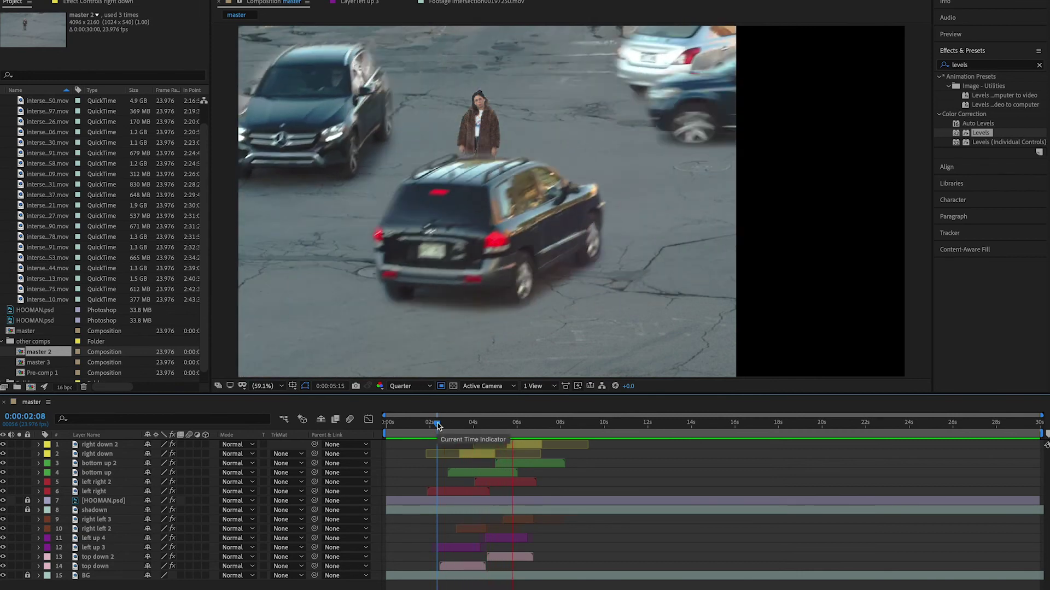
drag(436, 429, 476, 429)
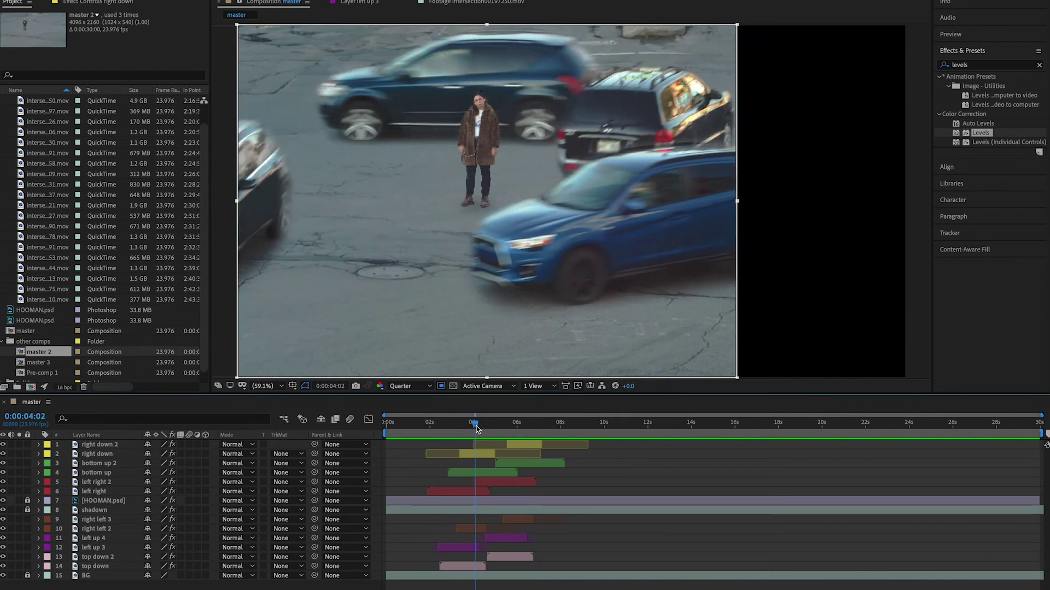
key(ctrl+z)
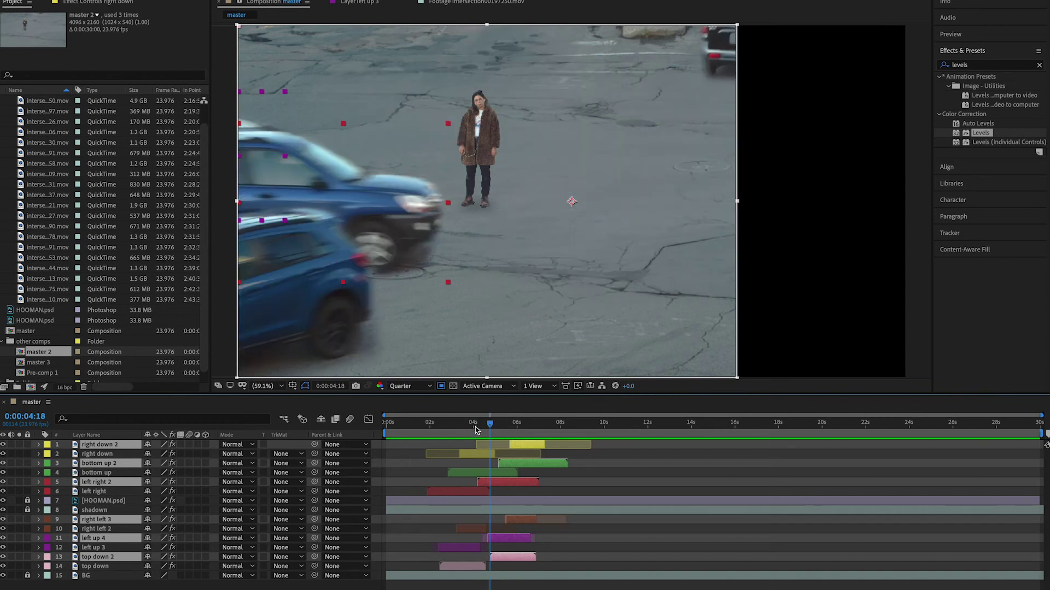
Move the duplicated car layers earlier so left right 2 starts at about 0:00:03:19, checking the overlap with the first group.
drag(475, 430, 486, 429)
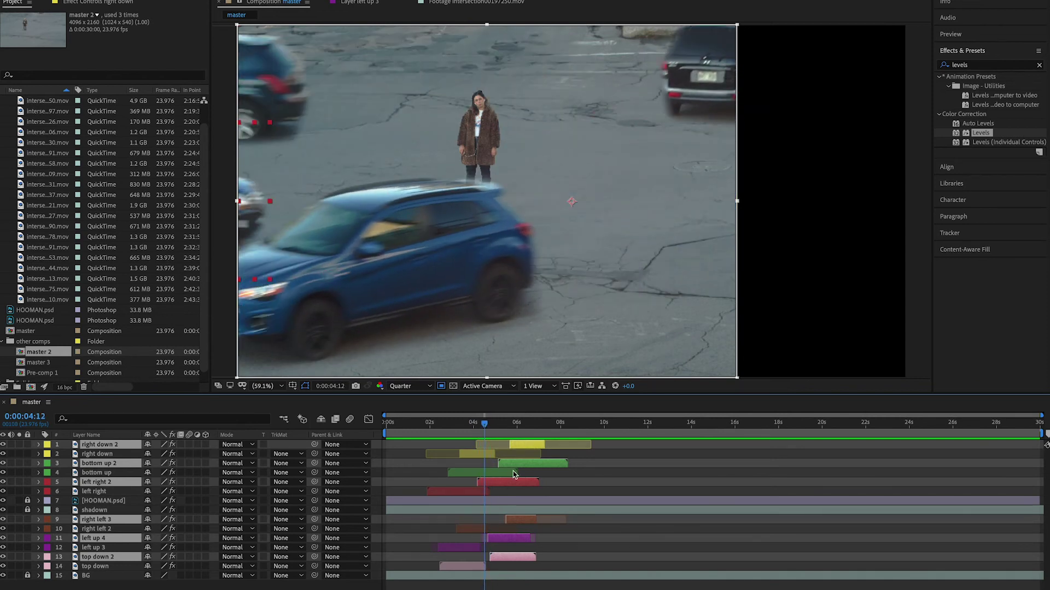
drag(509, 485, 502, 483)
drag(482, 430, 486, 431)
drag(490, 477, 486, 482)
mouse_move(474, 434)
mouse_down()
mouse_move(490, 438)
mouse_move(466, 442)
mouse_move(477, 441)
mouse_up()
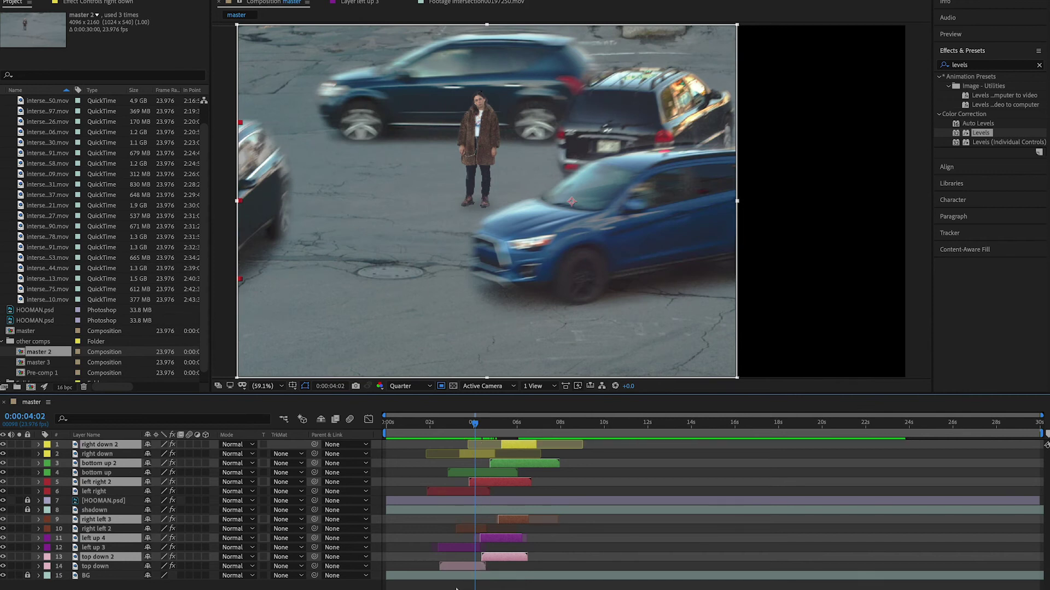
Examine the layer timing around 0:00:04:02 at single-frame scale and across the first 14 seconds of the timeline.
key(equal)
key(equal)
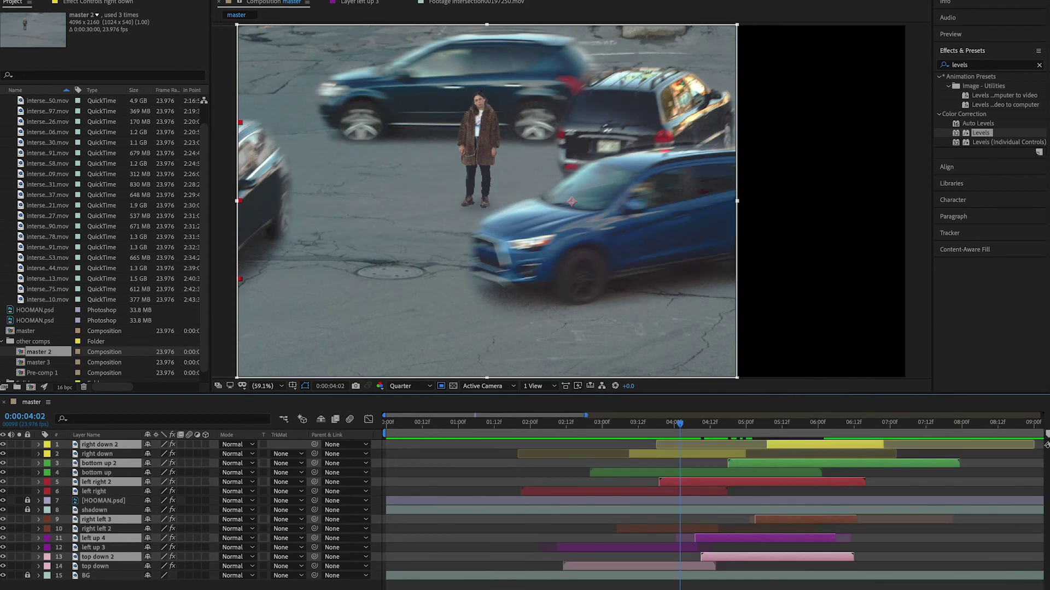
key(equal)
key(equal)
key(equal)
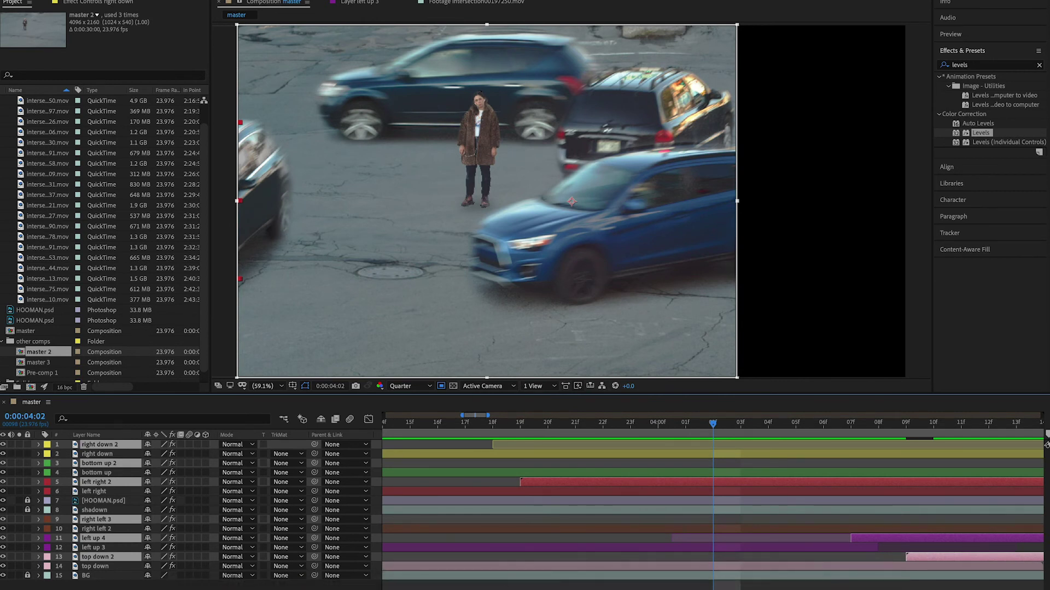
key(minus)
key(minus)
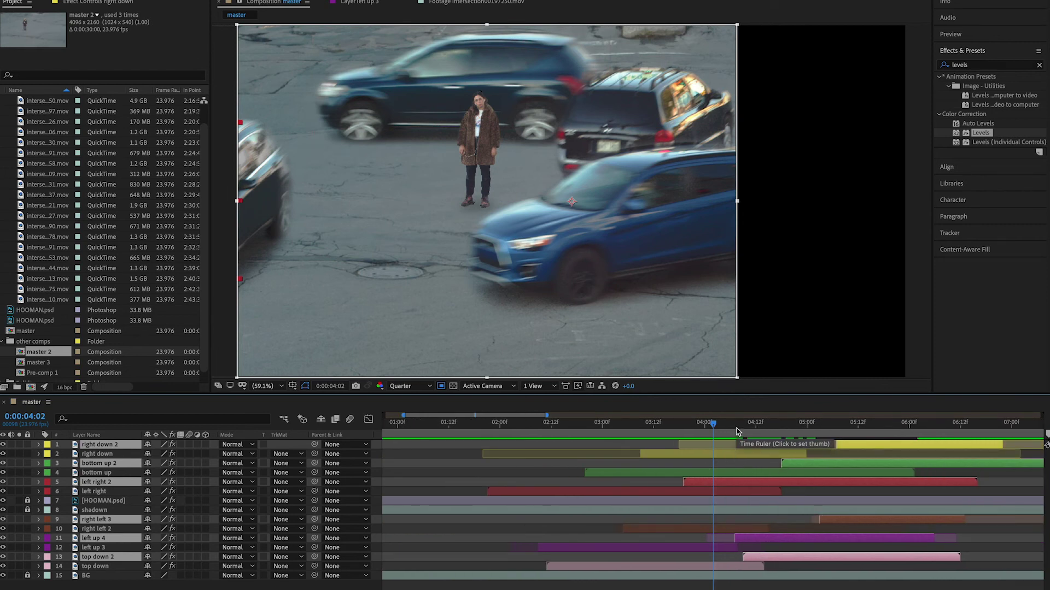
key(equal)
key(equal)
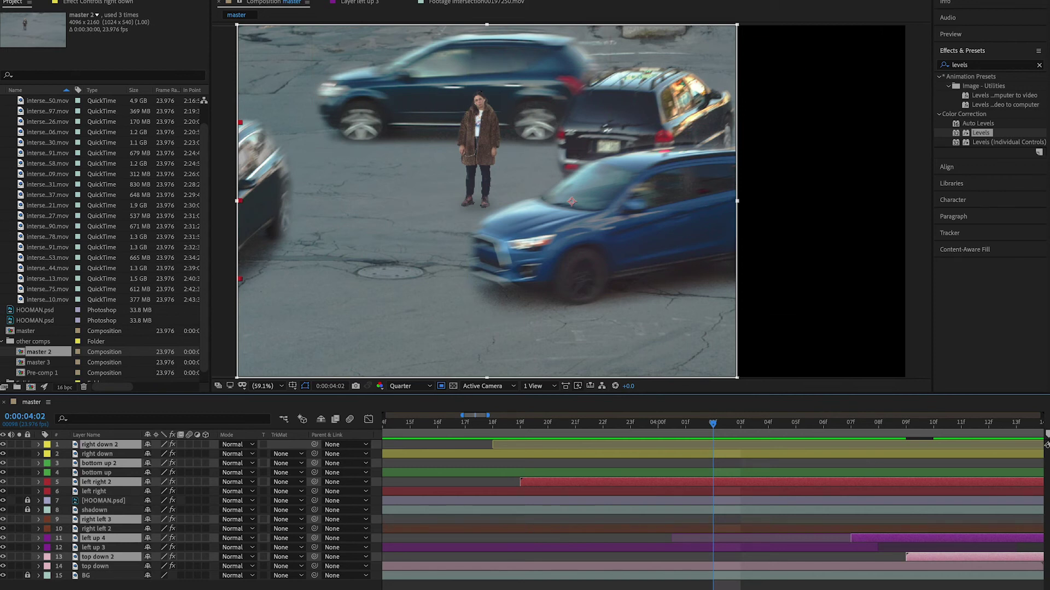
key(semicolon)
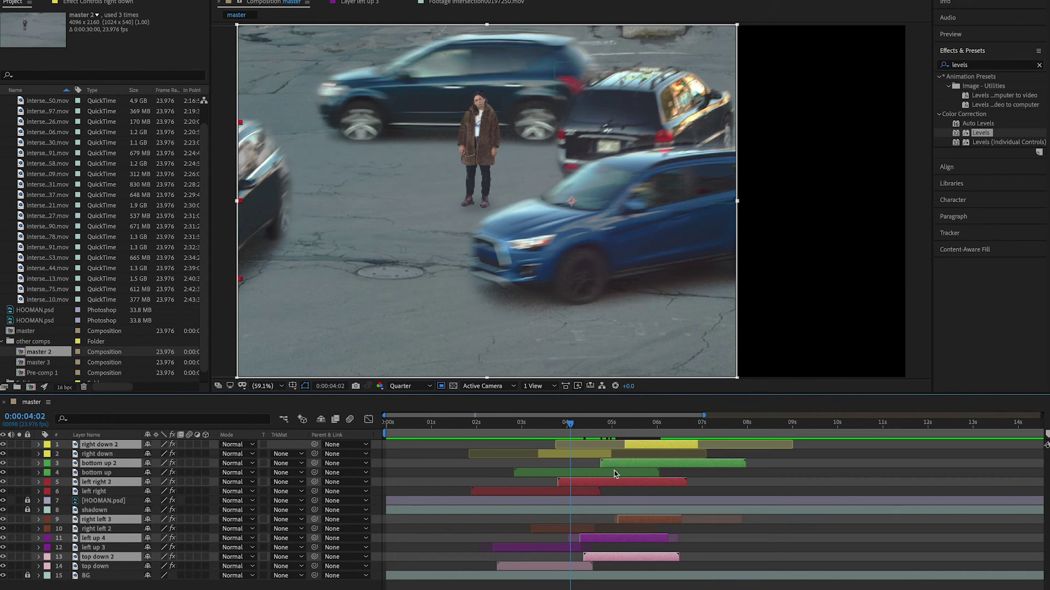
Duplicate the selected second group of car layers and move the copies later so left right 3 starts at about 0:00:05:17.
key(ctrl+d)
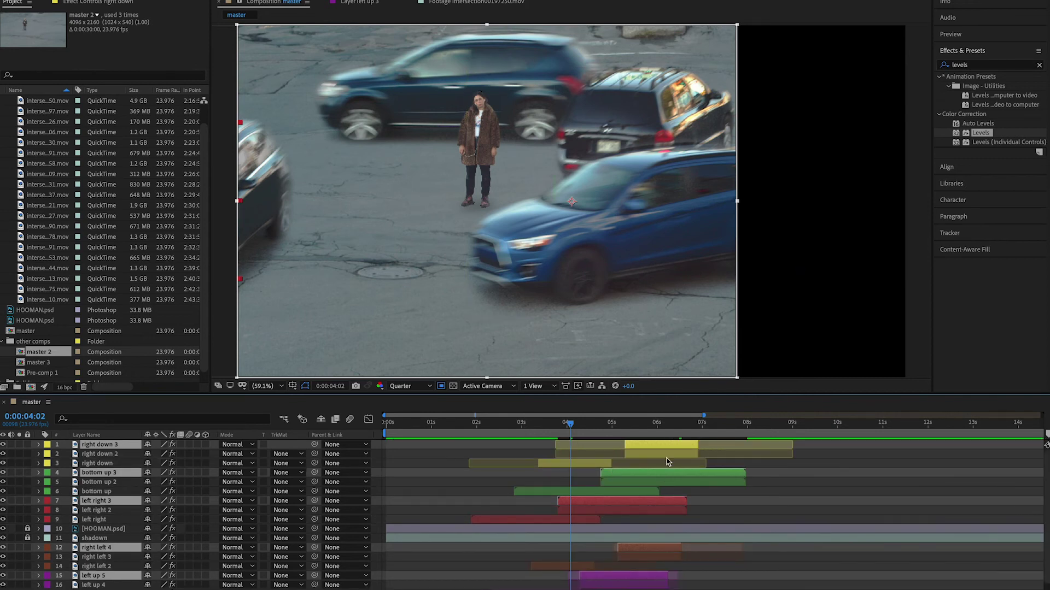
drag(682, 430, 672, 432)
key(equal)
key(equal)
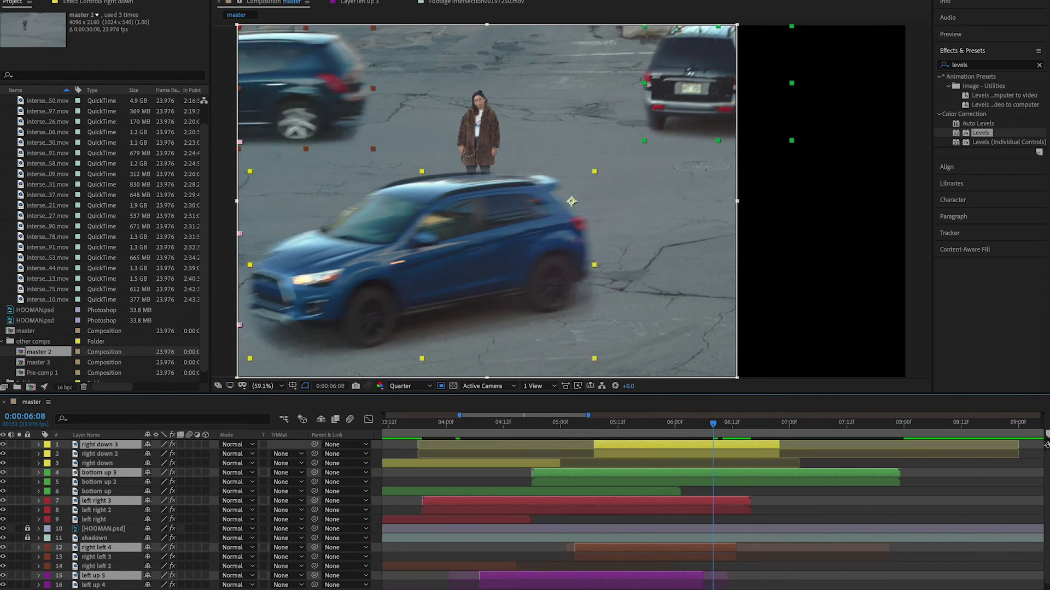
scroll(627, 546, down, 1)
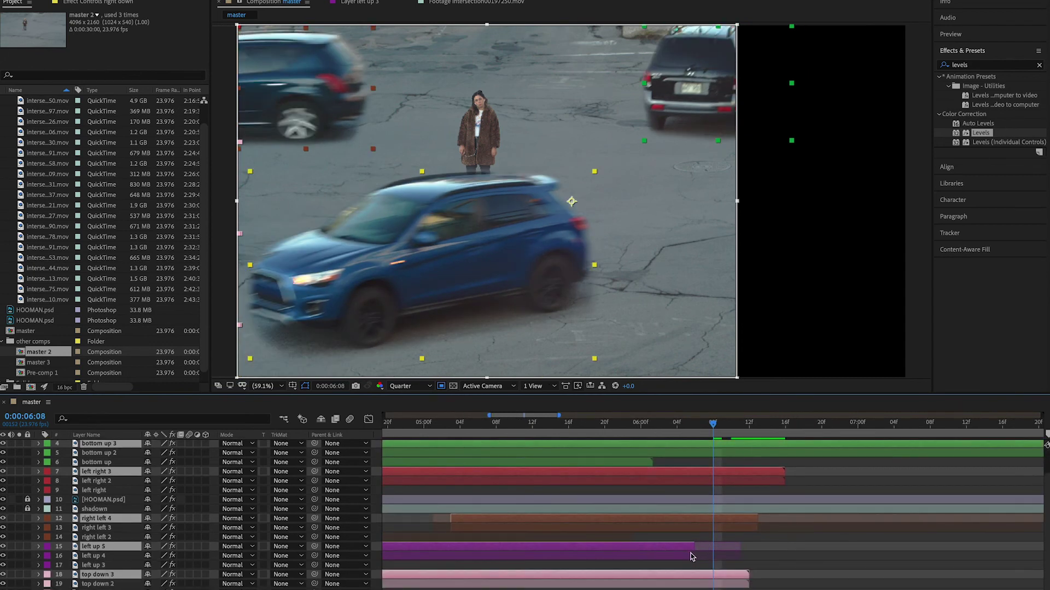
drag(567, 551, 802, 552)
drag(577, 549, 749, 547)
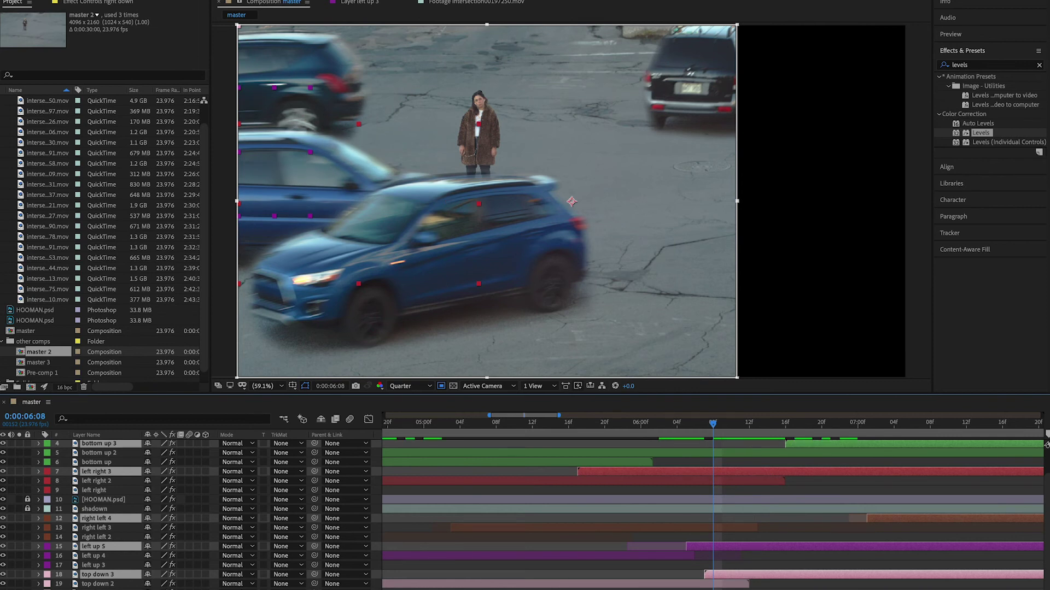
Duplicate the third group of car layers and move the copies later so left right 4 starts at about 0:00:07:15.
key(minus)
drag(708, 430, 869, 434)
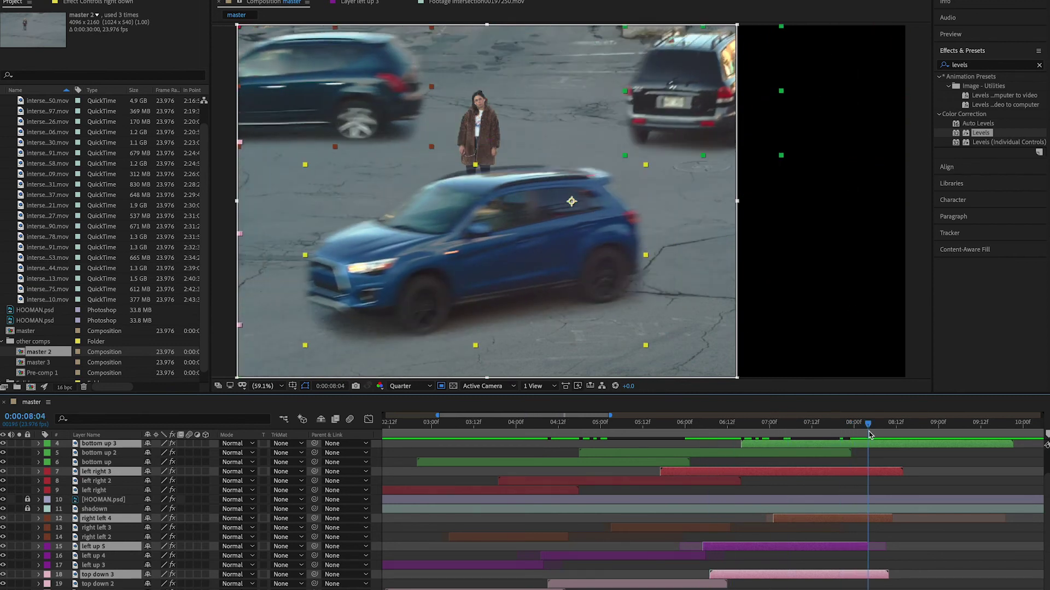
key(ctrl+d)
drag(741, 585, 908, 584)
key(equal)
key(equal)
key(equal)
key(equal)
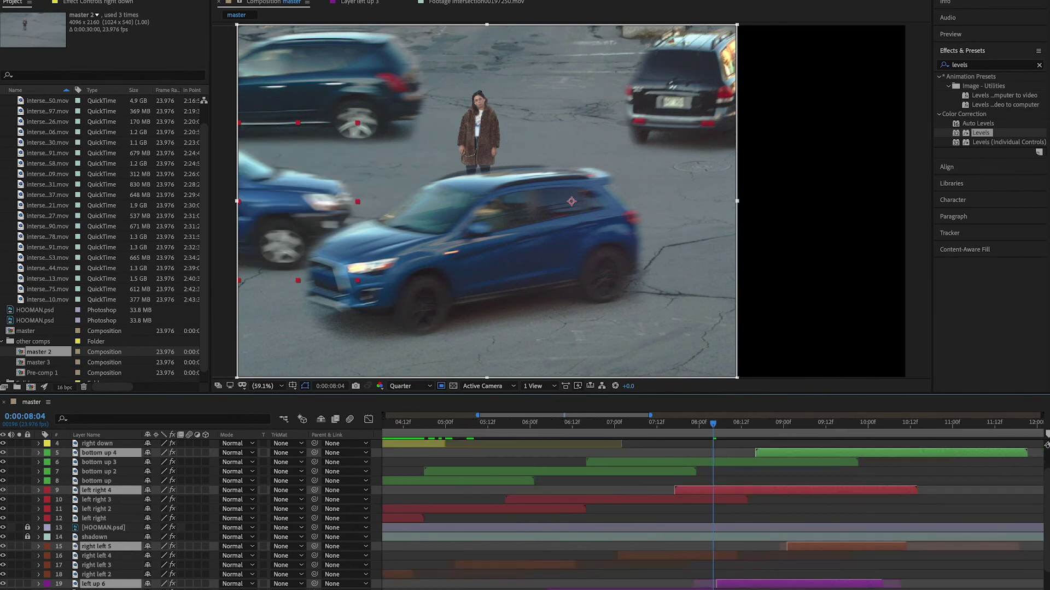
drag(753, 586, 721, 588)
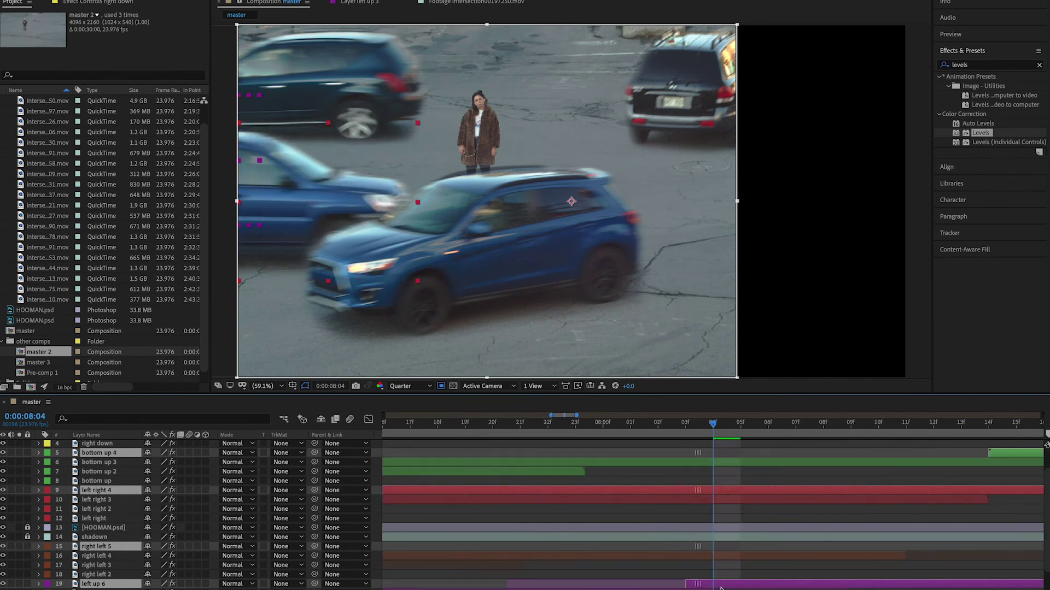
key(minus)
key(minus)
key(minus)
key(minus)
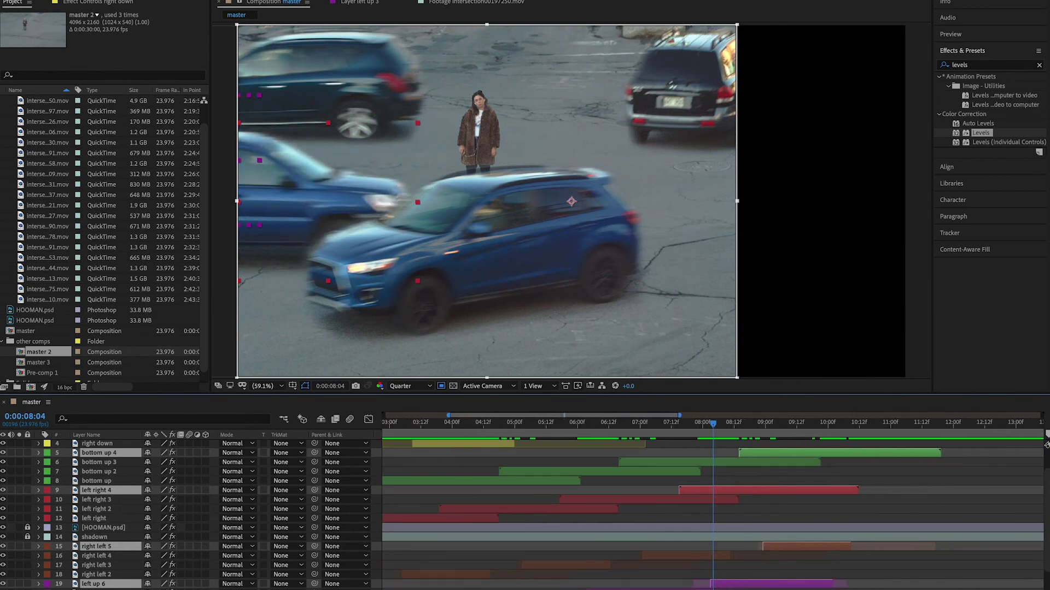
Play back the successive groups of cars from 0:00:03:08 and again from 0:00:02:09.
click(514, 430)
scroll(442, 508, down, 2)
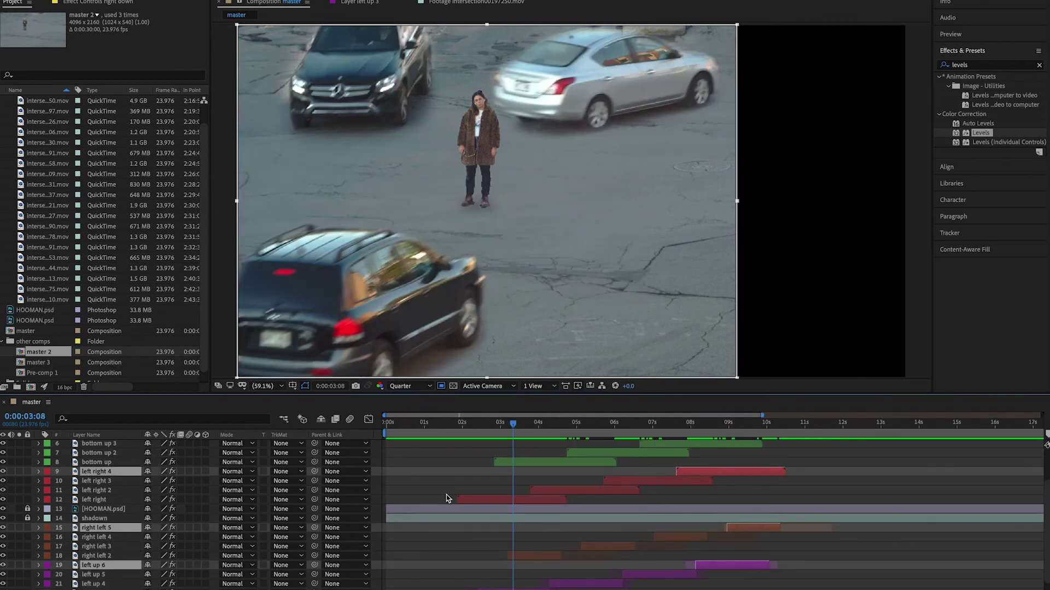
key(space)
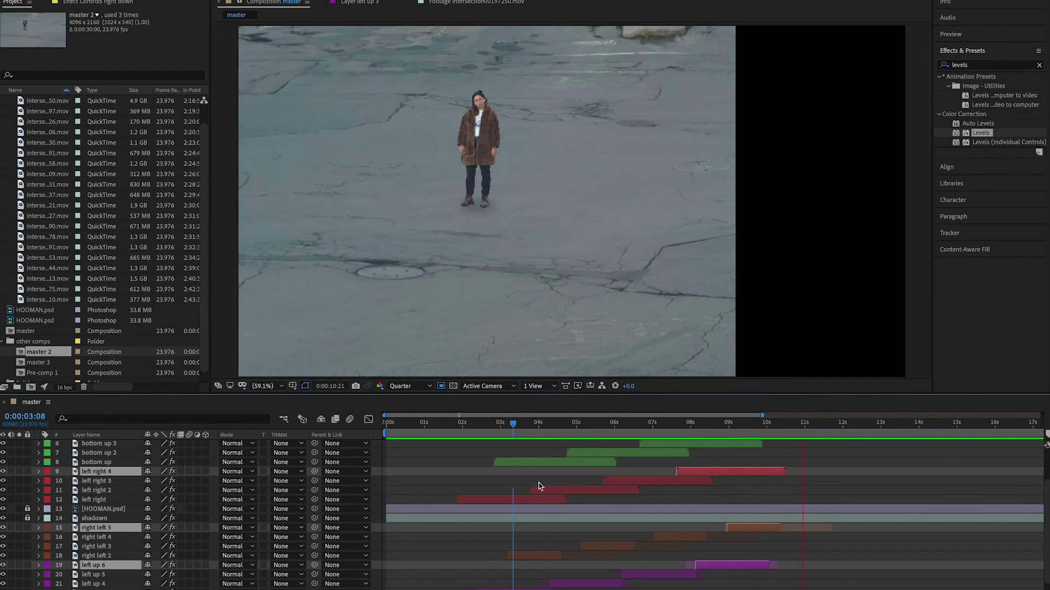
drag(589, 431, 477, 440)
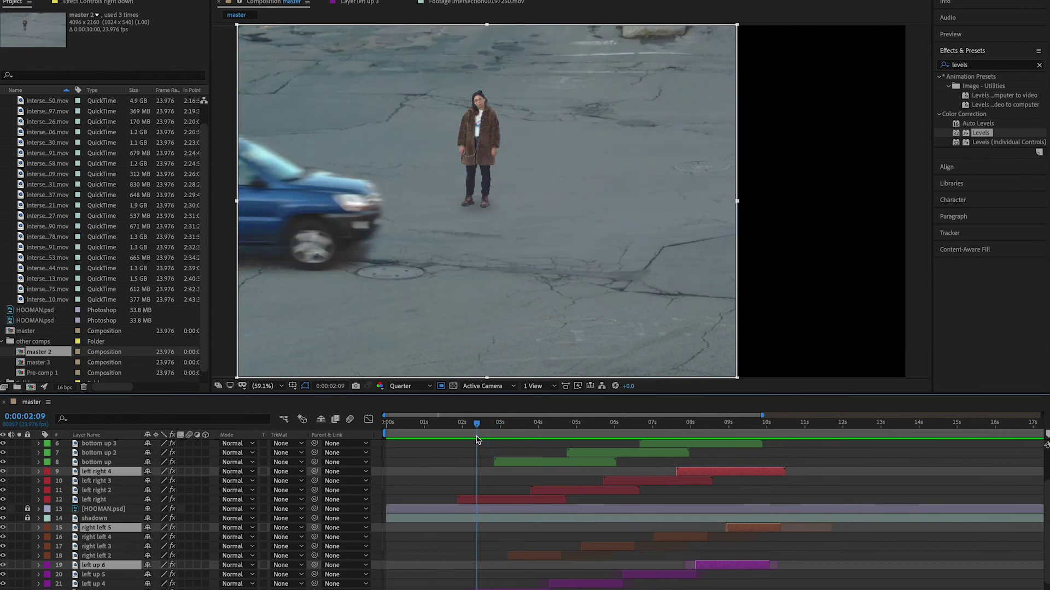
key(space)
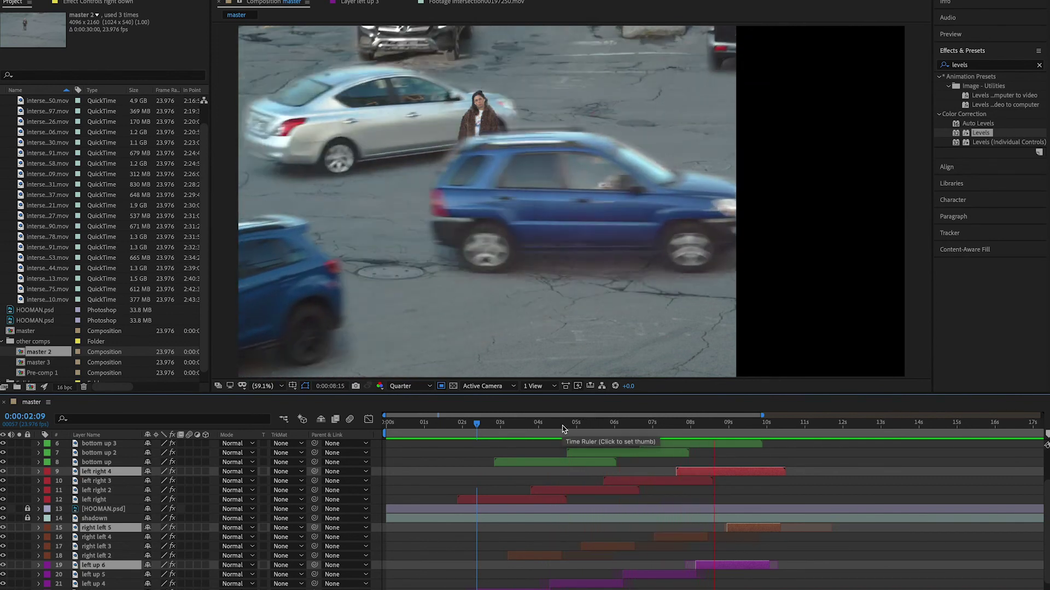
key(space)
Set the work area's start to 0:00:03:19, where the left right 2 layer begins.
mouse_move(540, 432)
mouse_down()
mouse_move(485, 432)
mouse_move(531, 433)
mouse_up()
scroll(524, 481, down, 1)
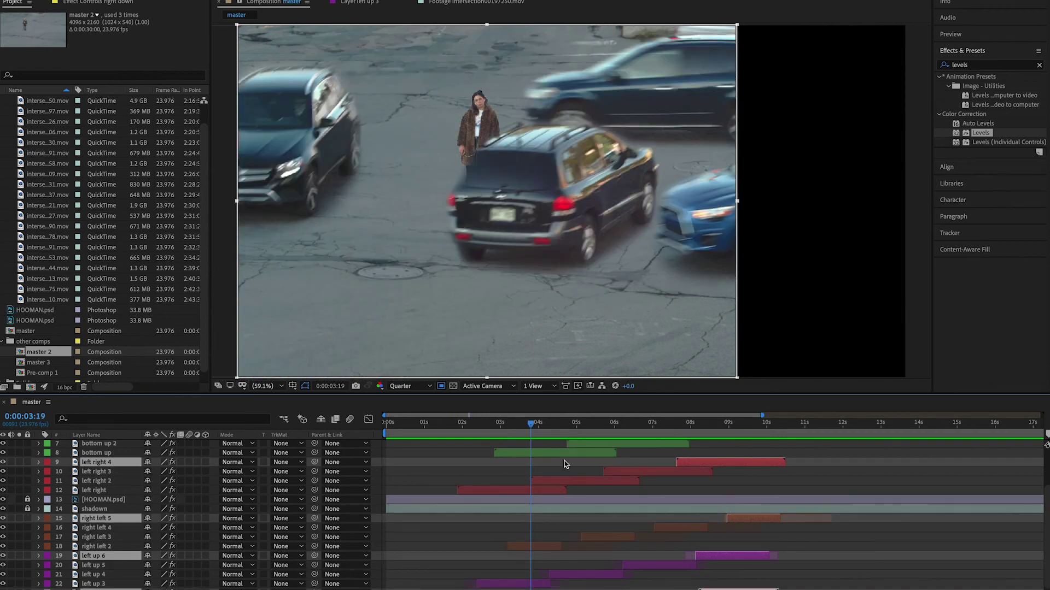
click(561, 438)
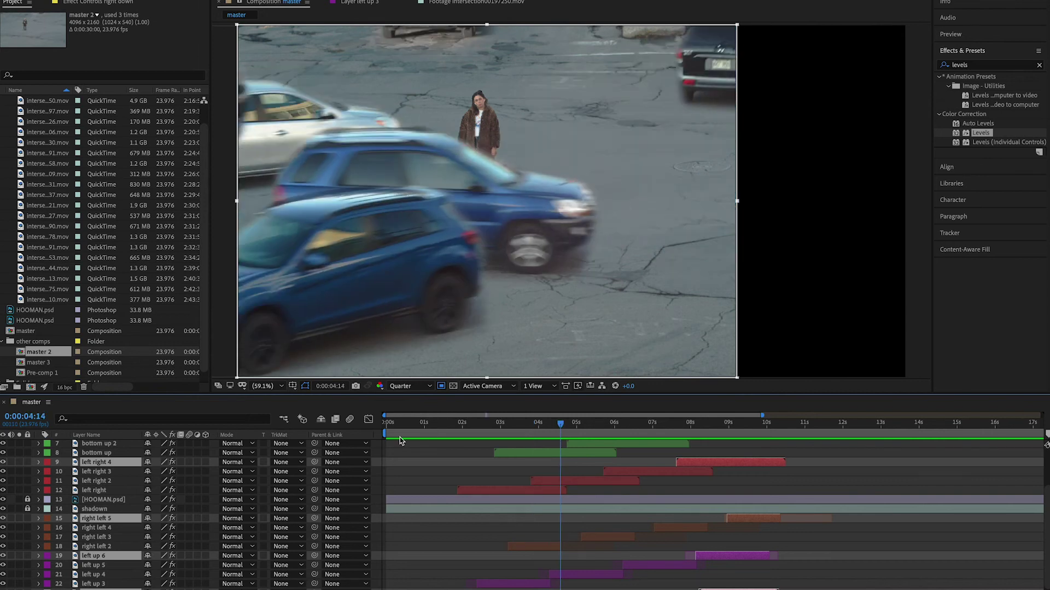
drag(384, 434, 550, 429)
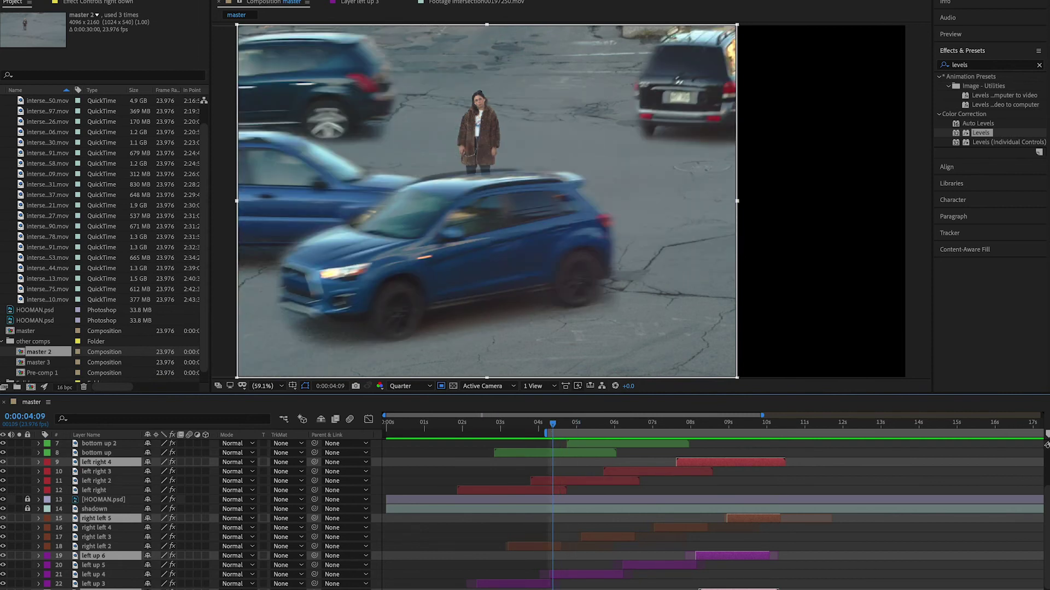
key(equal)
key(equal)
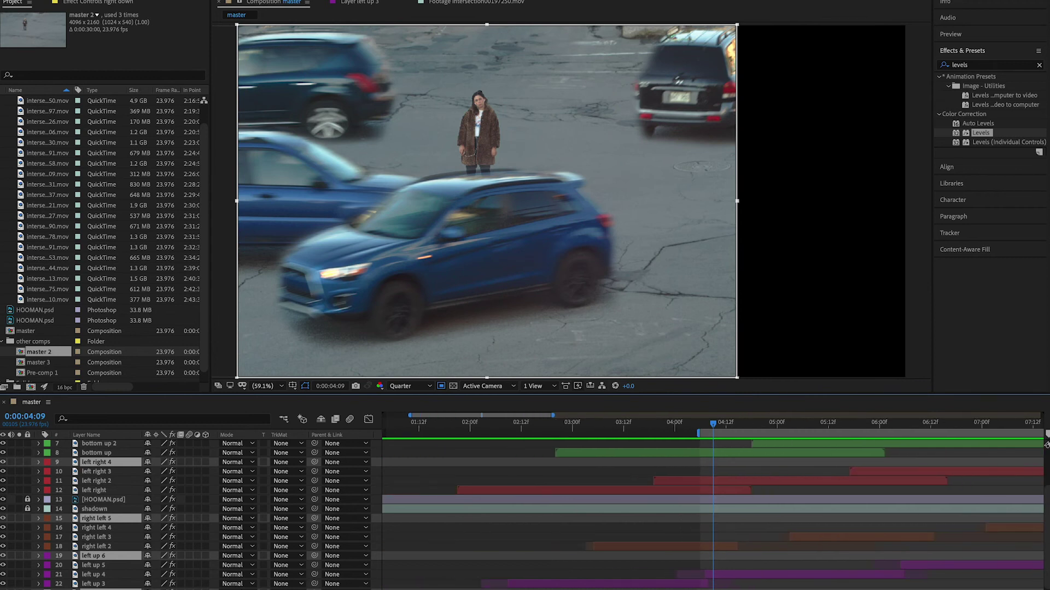
scroll(608, 478, up, 1)
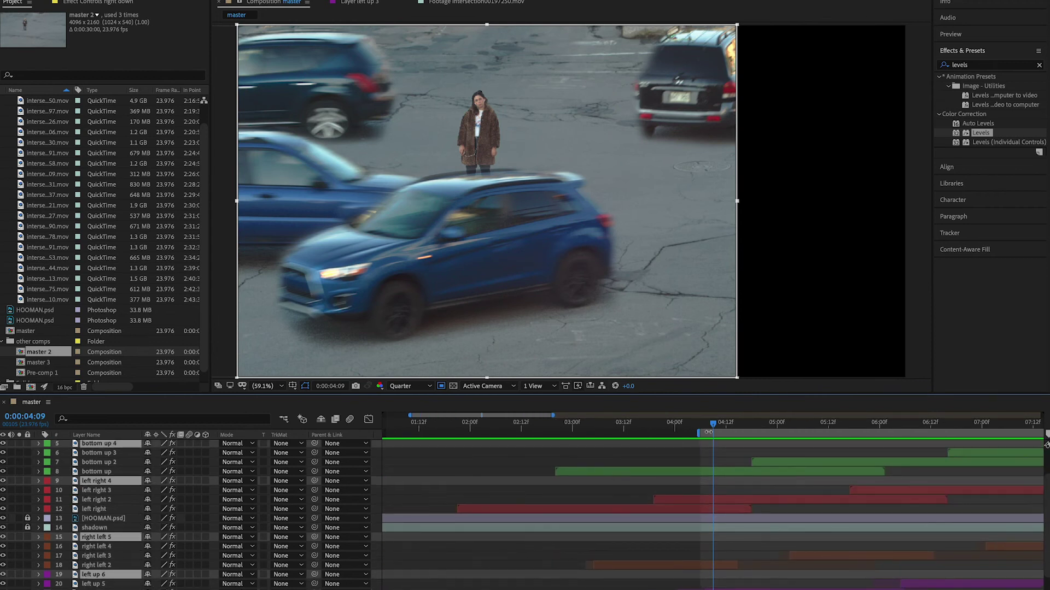
click(653, 433)
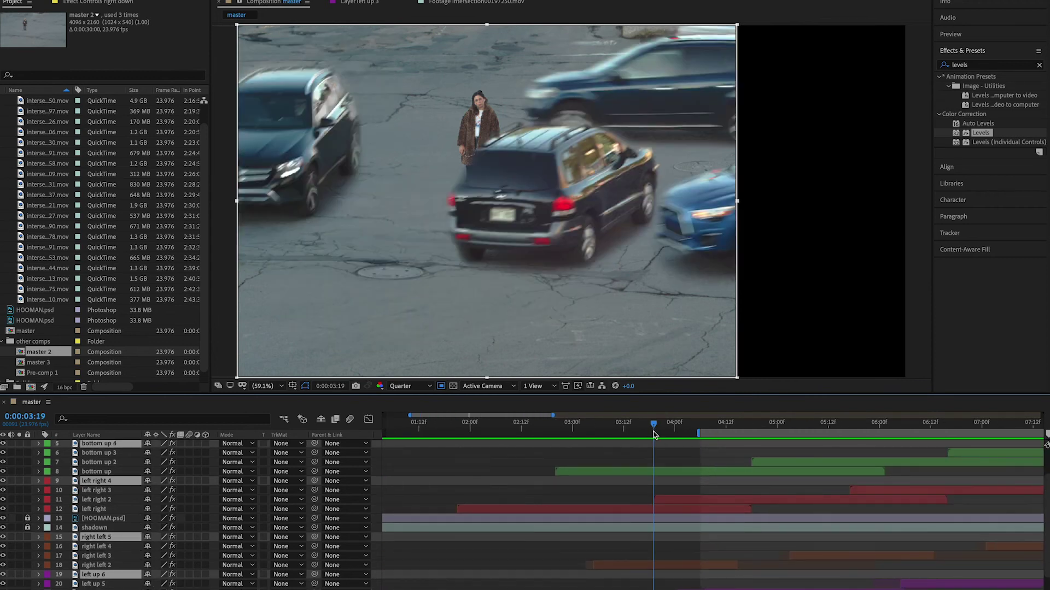
drag(695, 435, 655, 438)
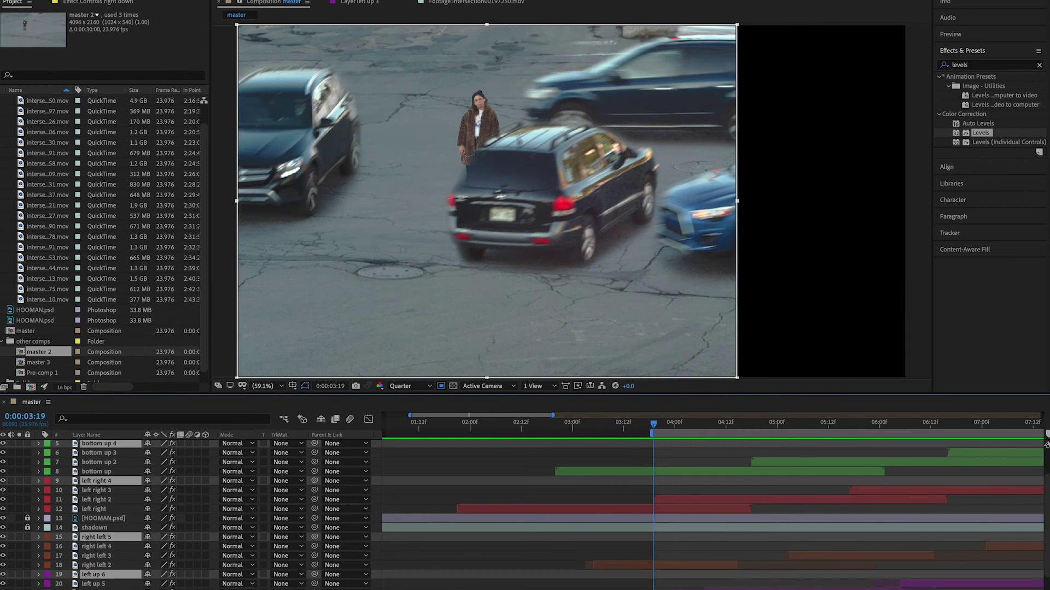
Set the work area's end to about 0:00:07:15, where the left right 4 layer begins.
key(minus)
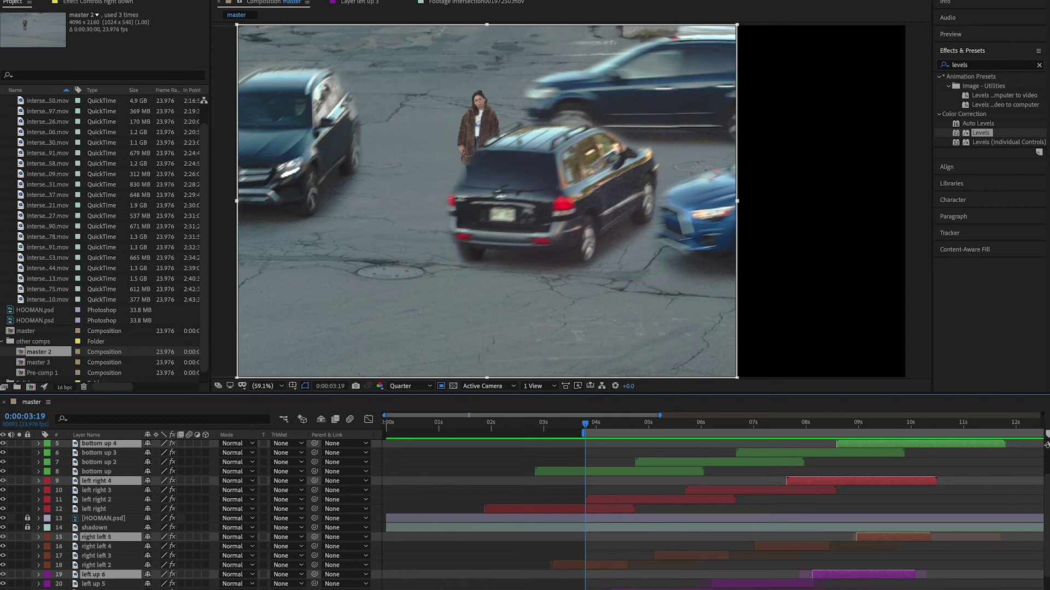
scroll(996, 483, right, 10)
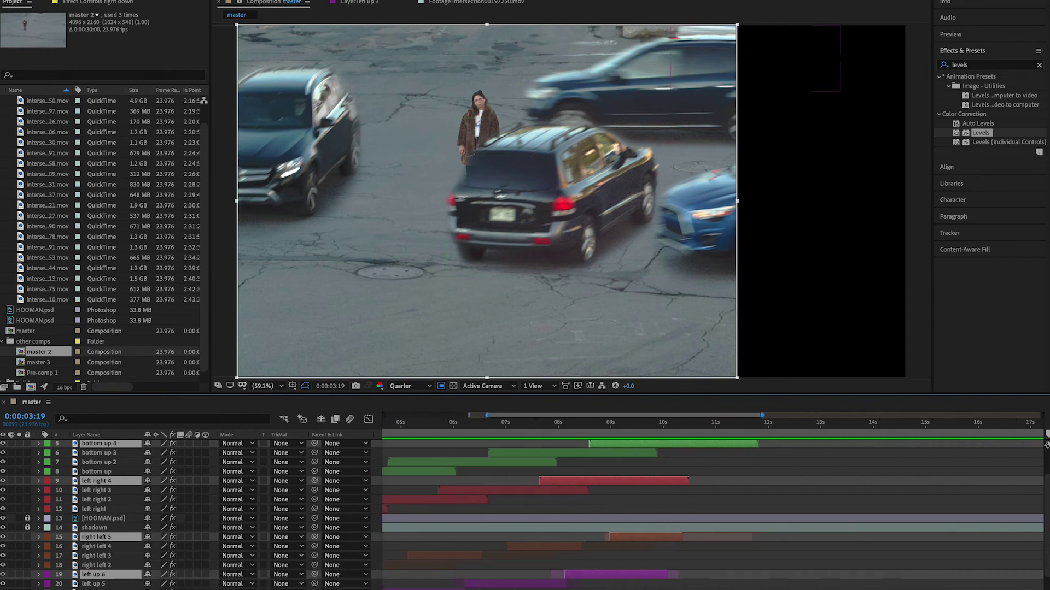
scroll(710, 514, right, 8)
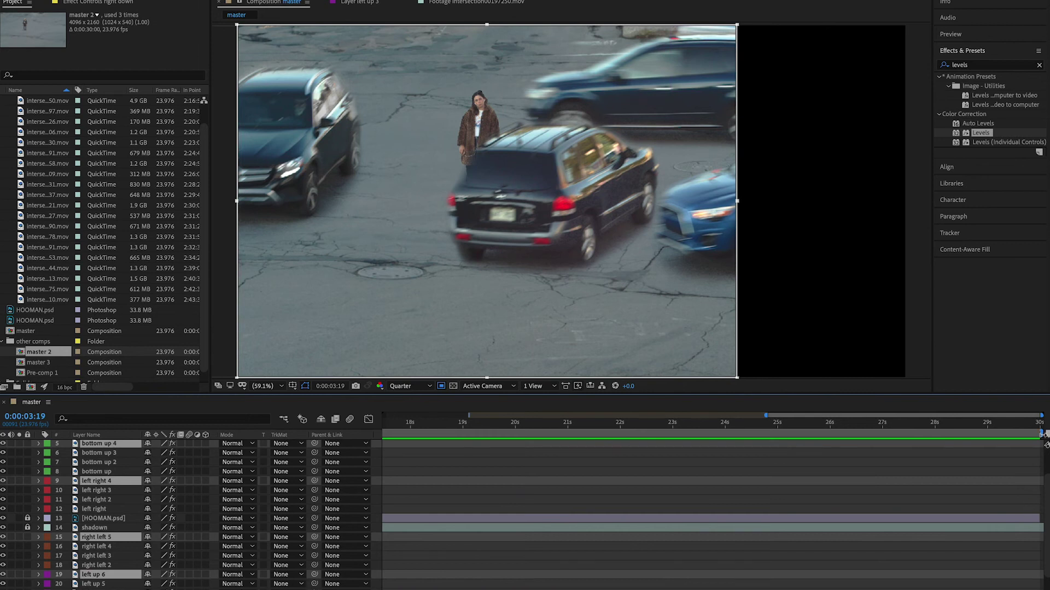
scroll(731, 457, left, 18)
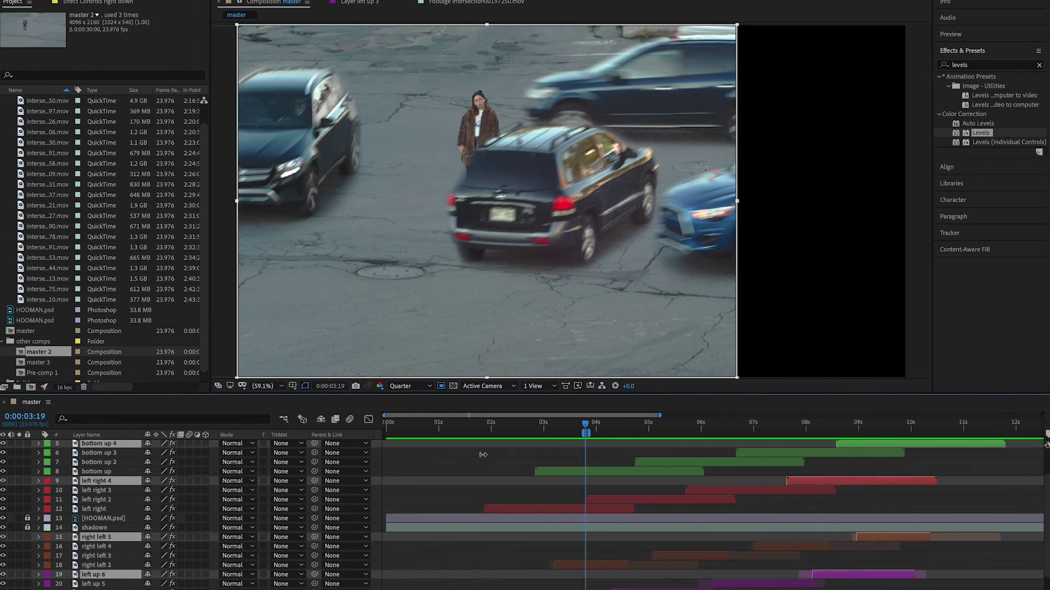
drag(730, 457, 792, 458)
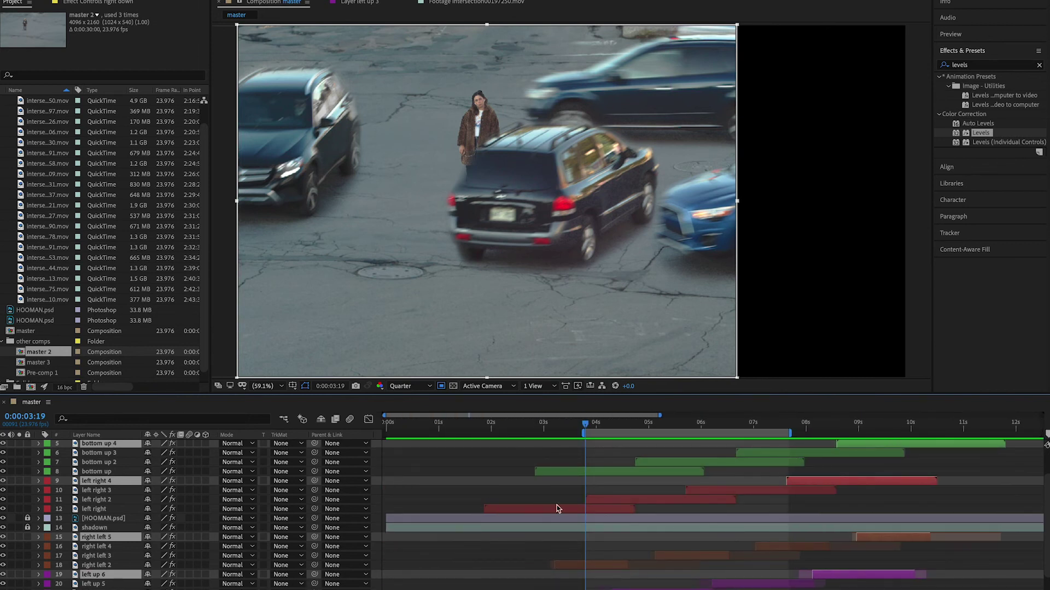
click(785, 428)
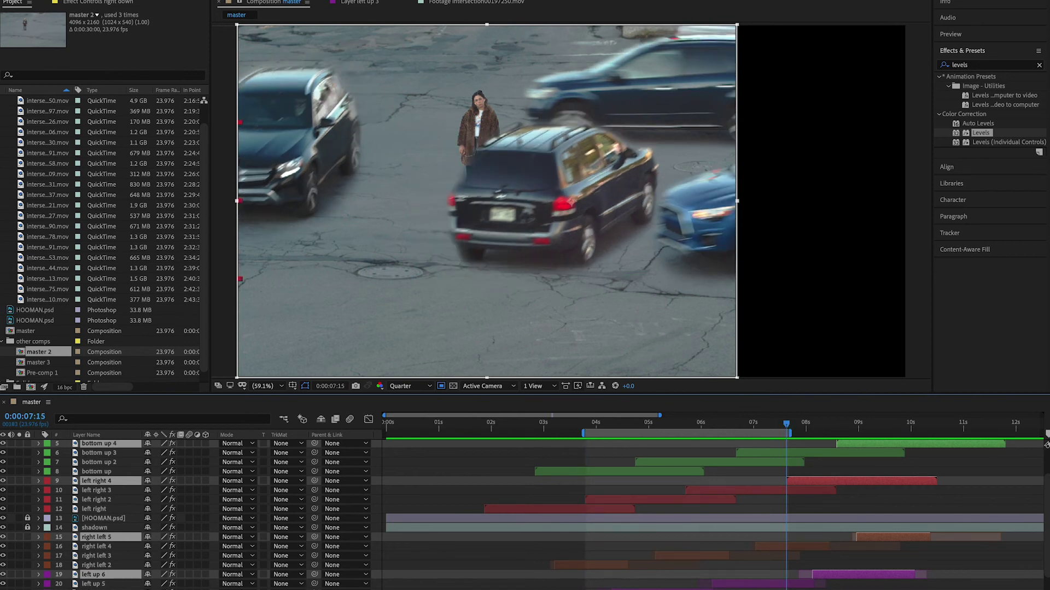
scroll(786, 427, up, 10)
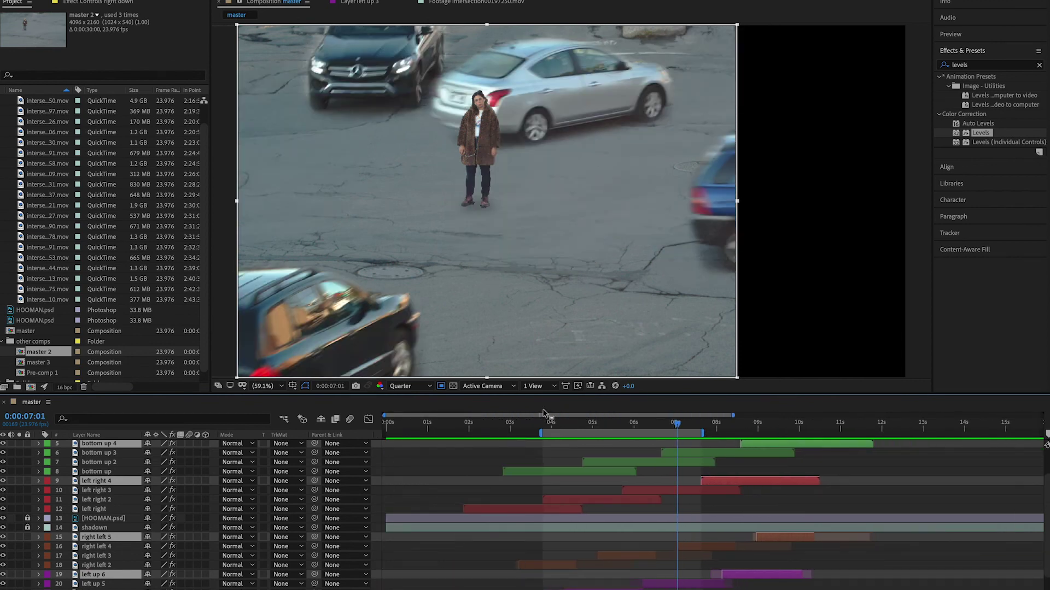
Play back the traffic within the work area from 0:00:03:21 to check how the cars repeat.
click(546, 423)
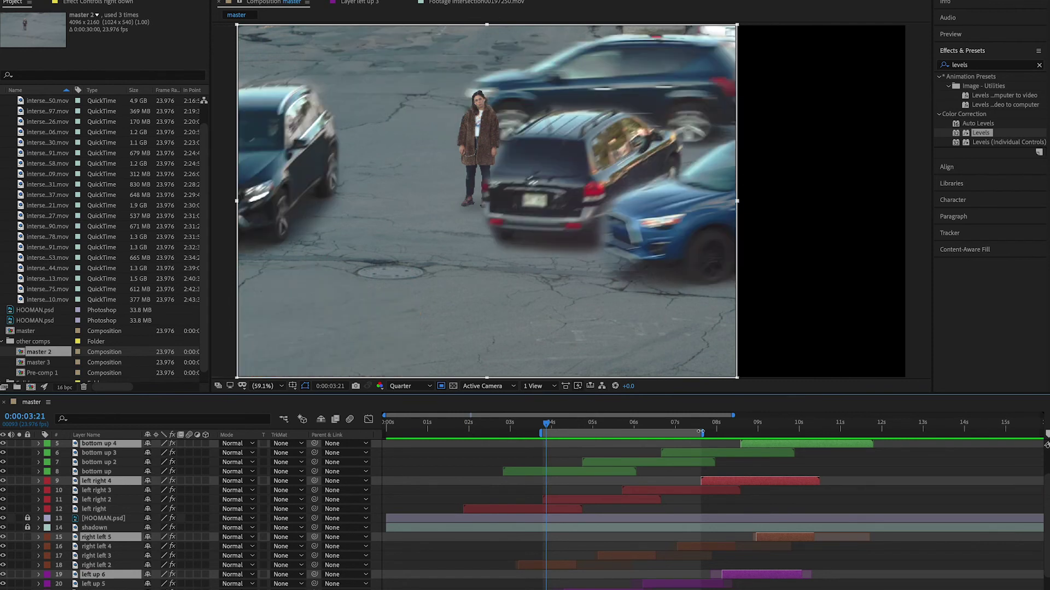
key(space)
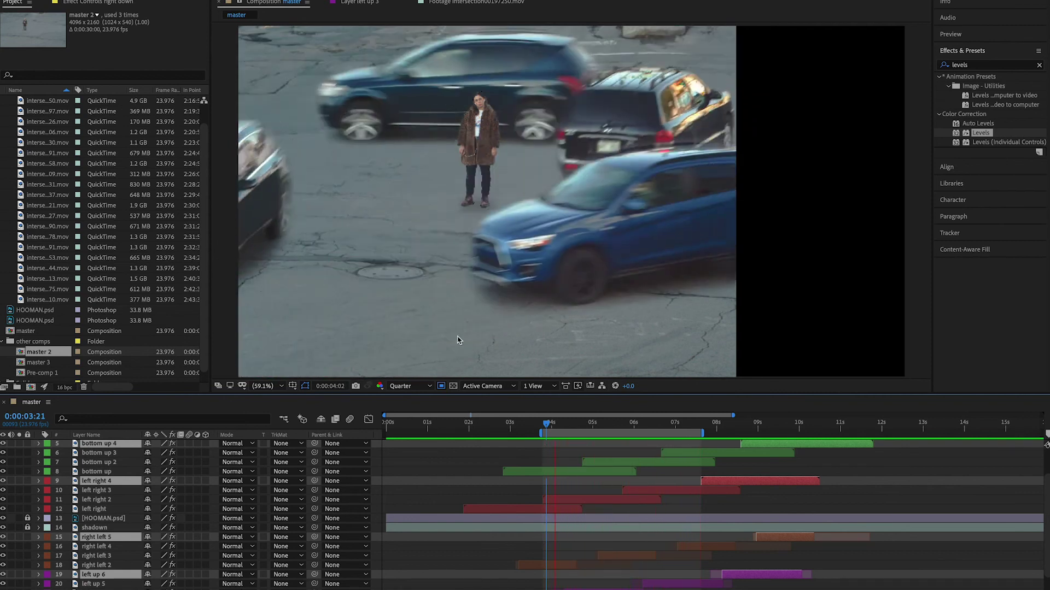
key(comma)
key(space)
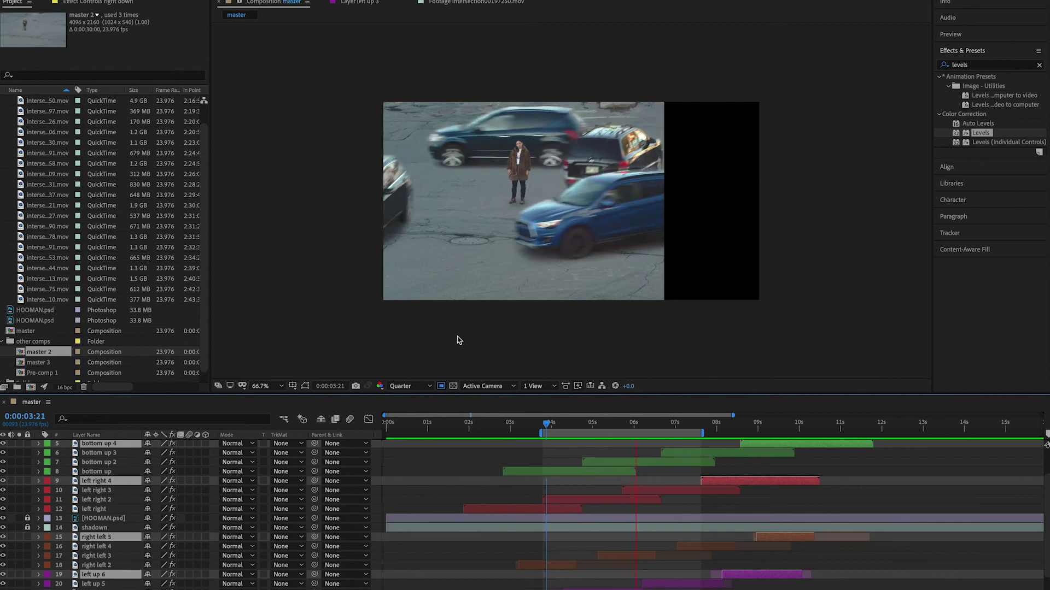
key(space)
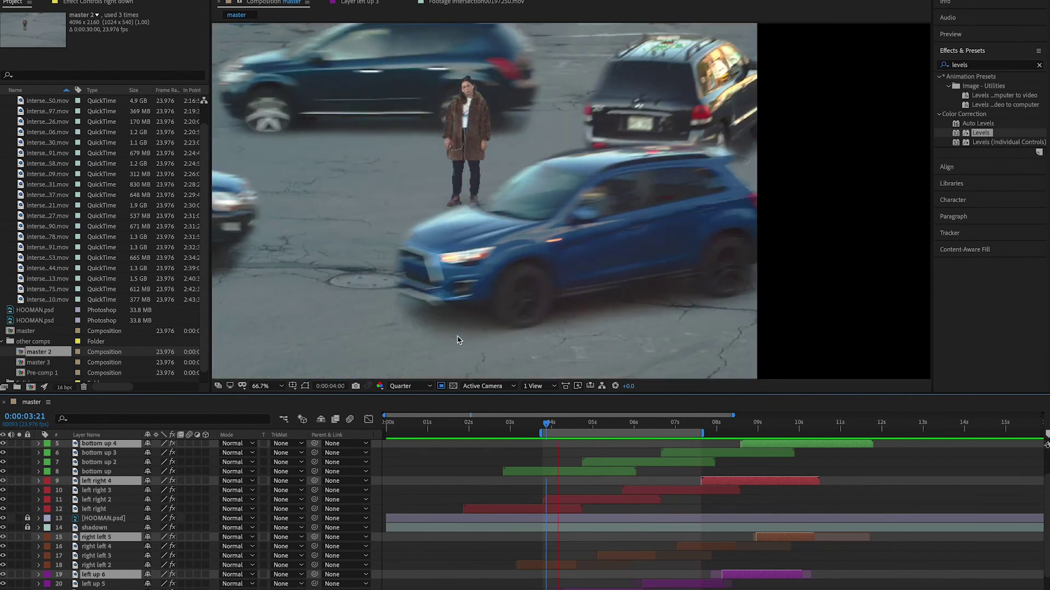
Trim the master composition to the work area and fit its whole duration in the timeline.
right_click(603, 433)
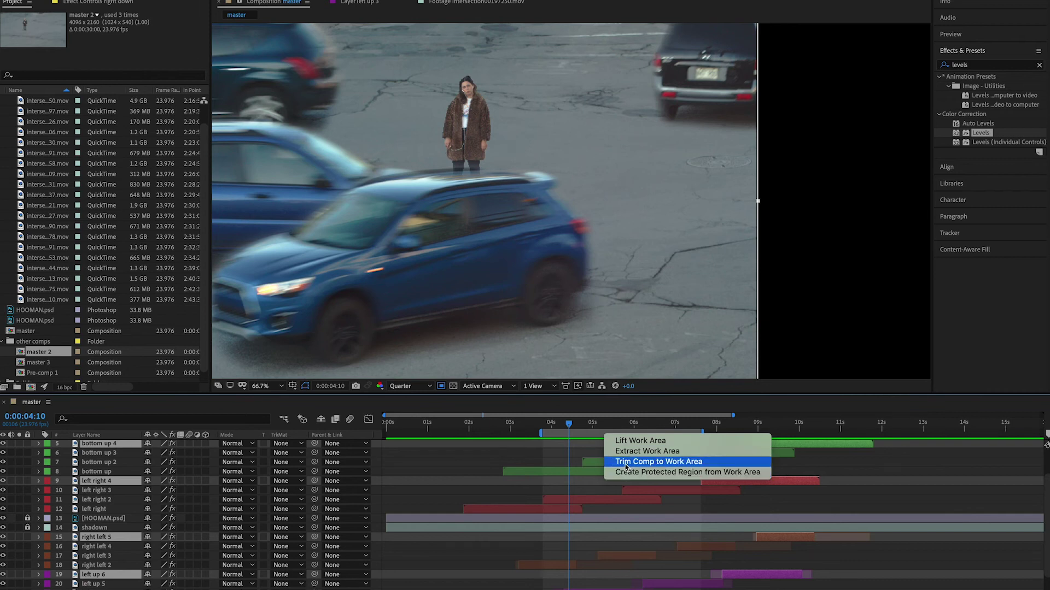
key(;)
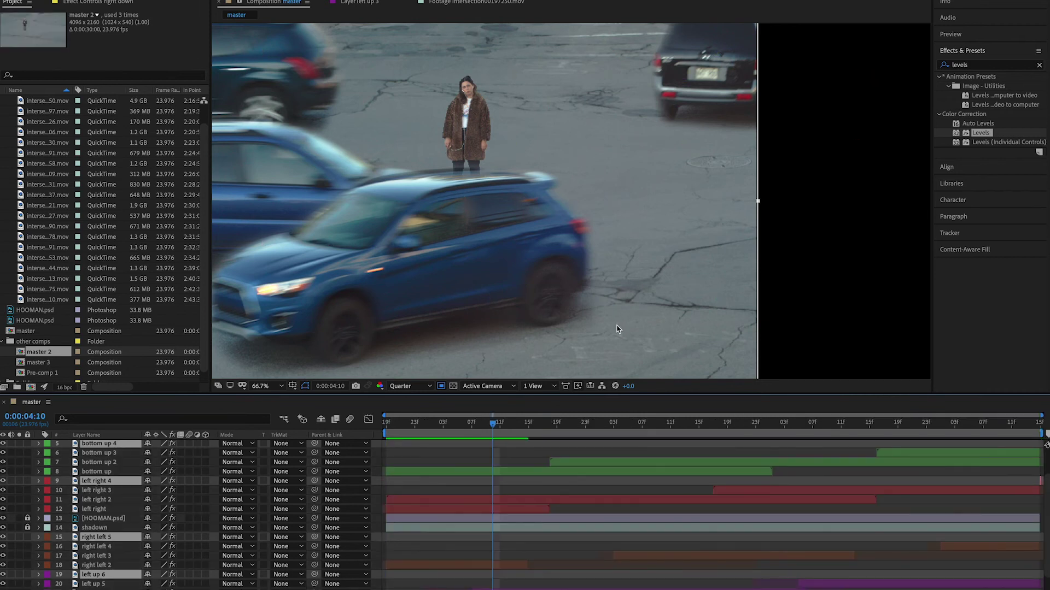
Crop the master composition to a region of interest that leaves out the empty black strip beside the footage.
scroll(571, 204, down, 2)
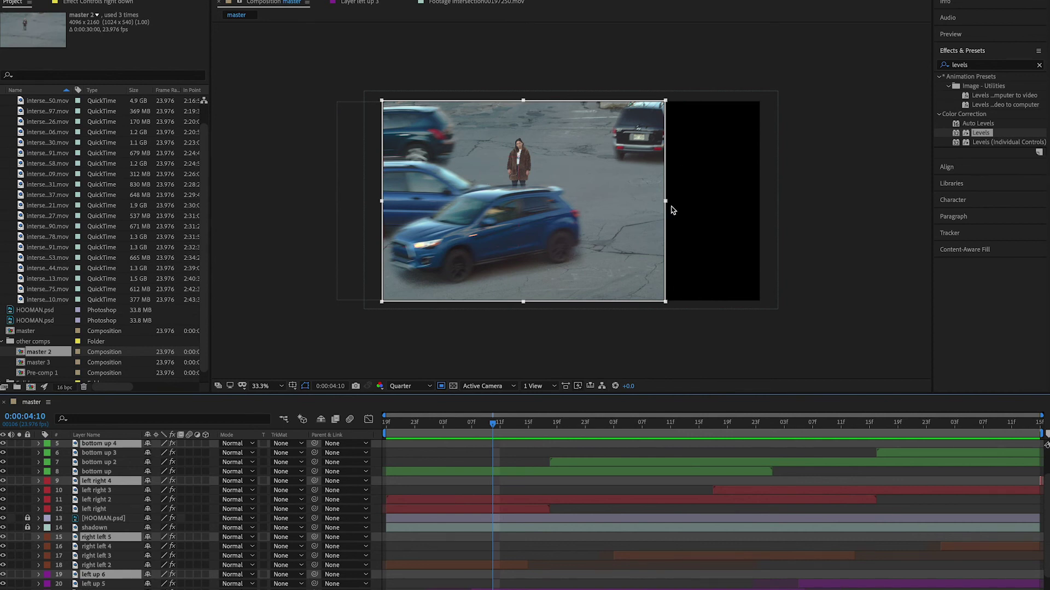
drag(666, 204, 665, 203)
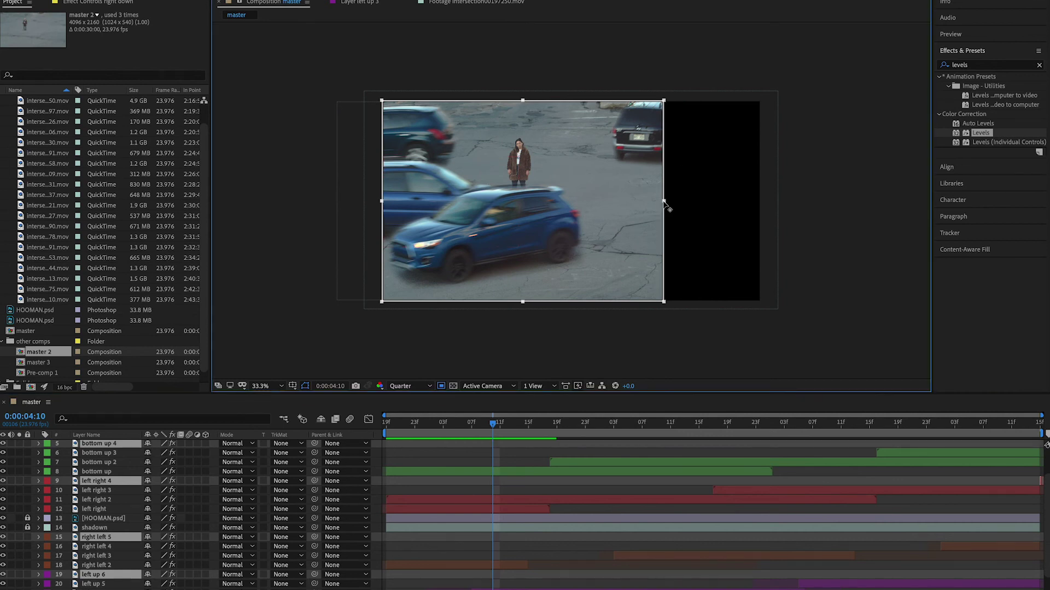
click(191, 0)
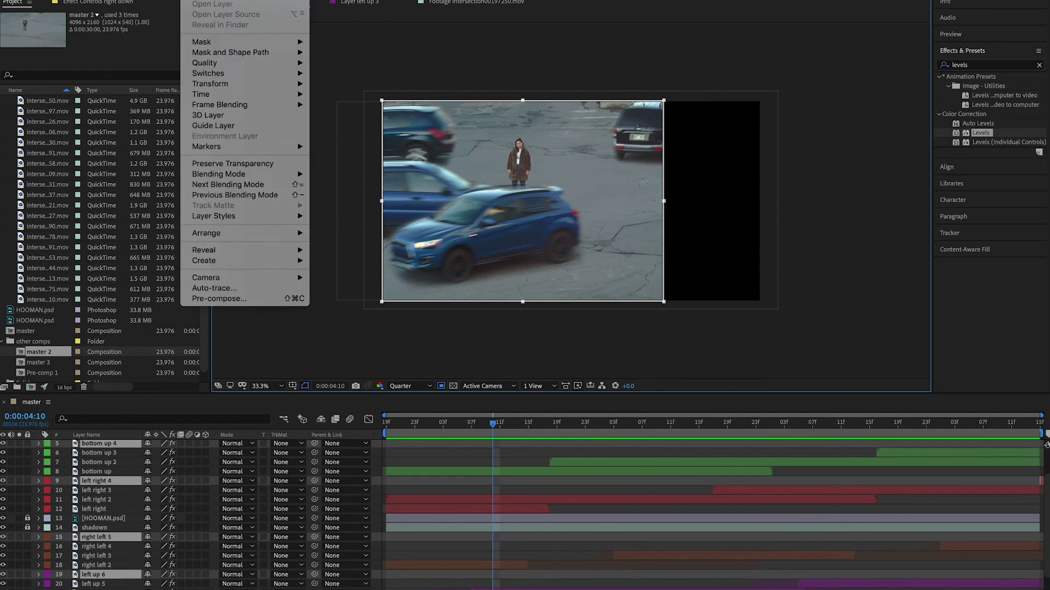
click(211, 84)
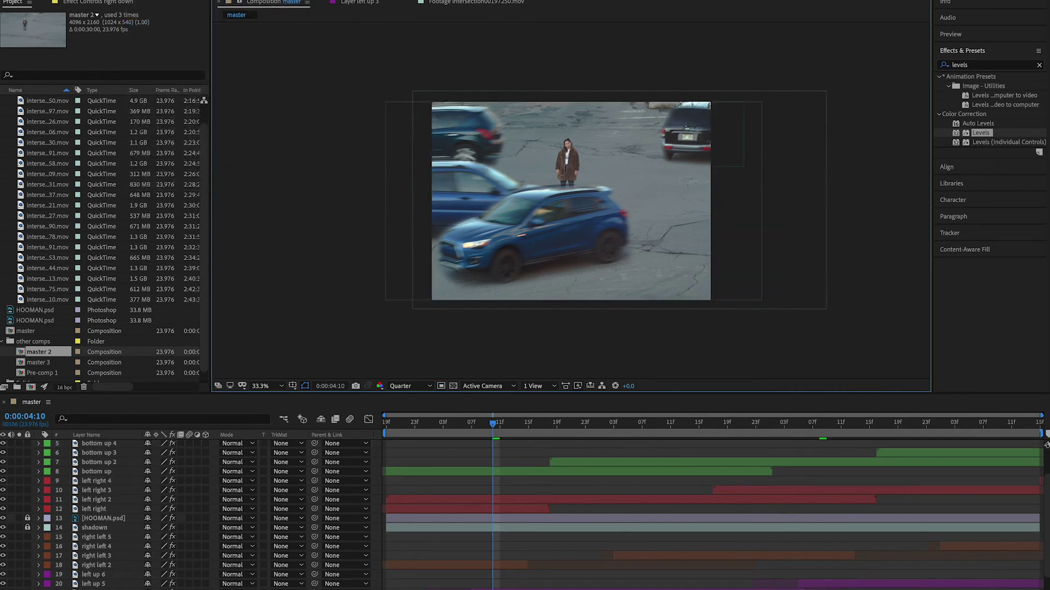
click(153, 1)
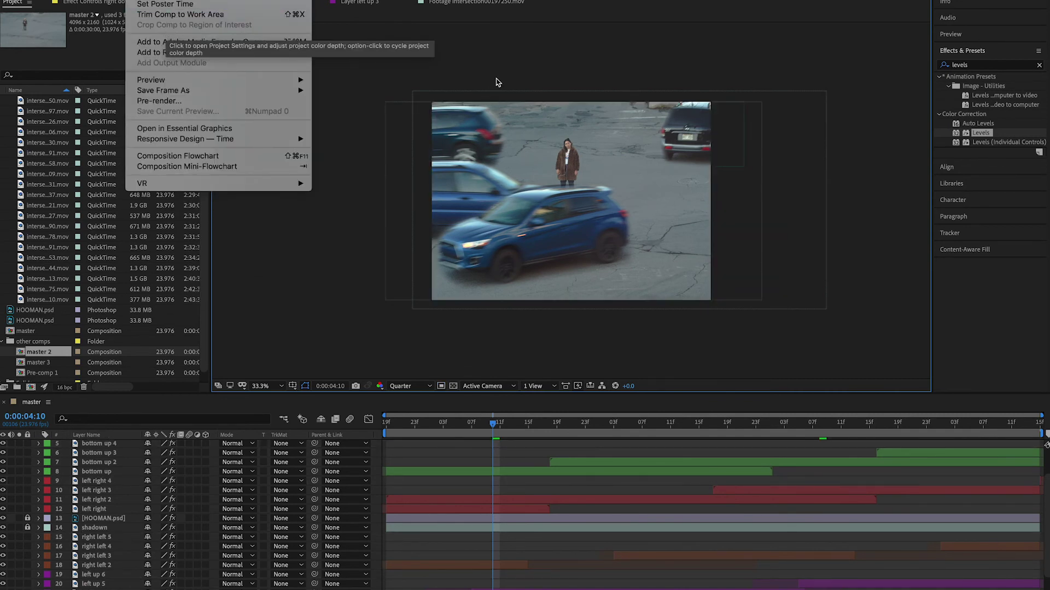
click(333, 53)
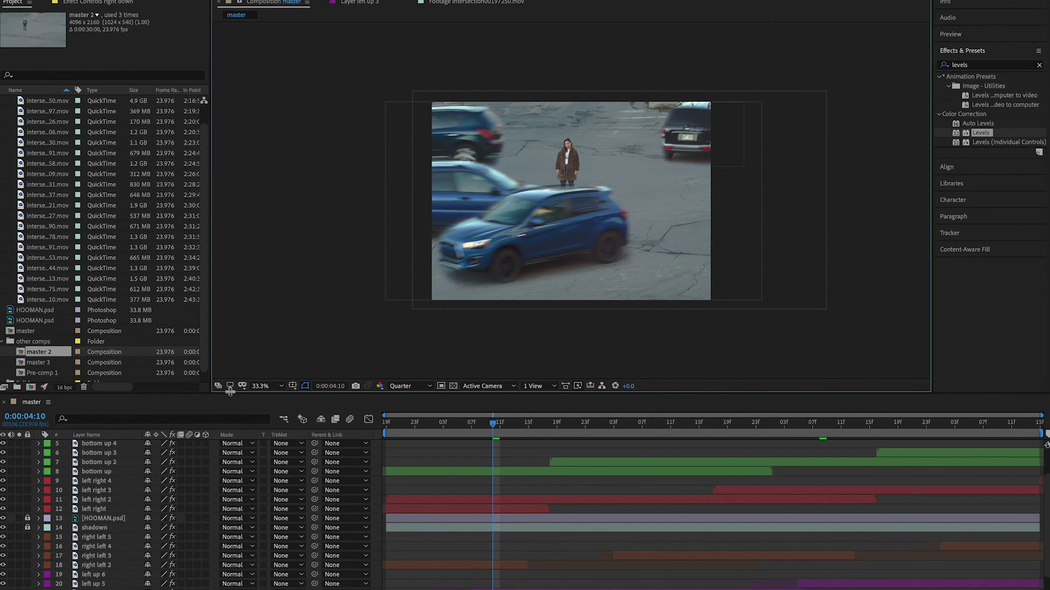
click(264, 386)
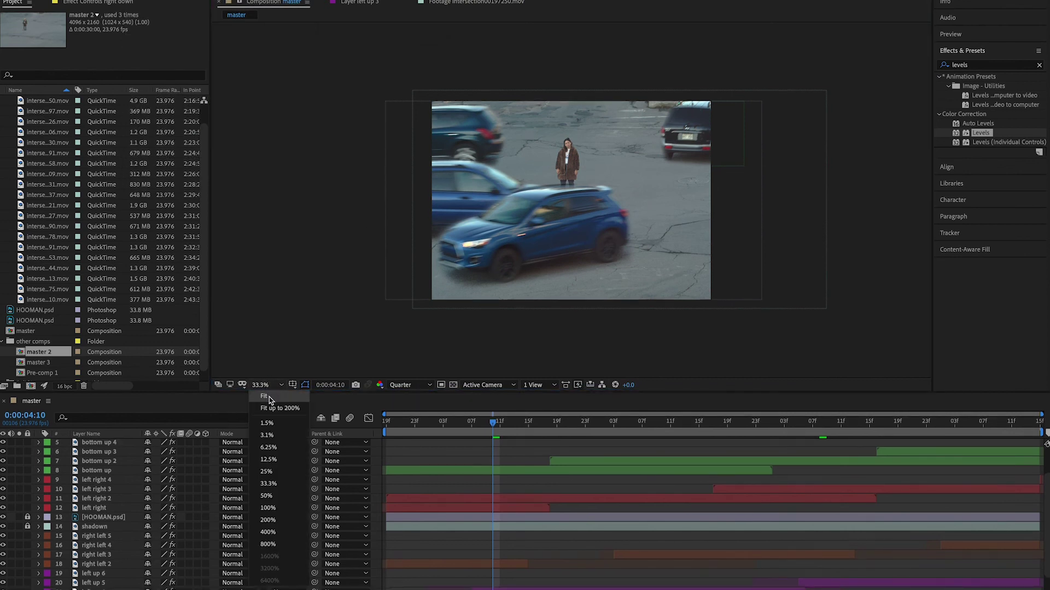
click(269, 400)
key(space)
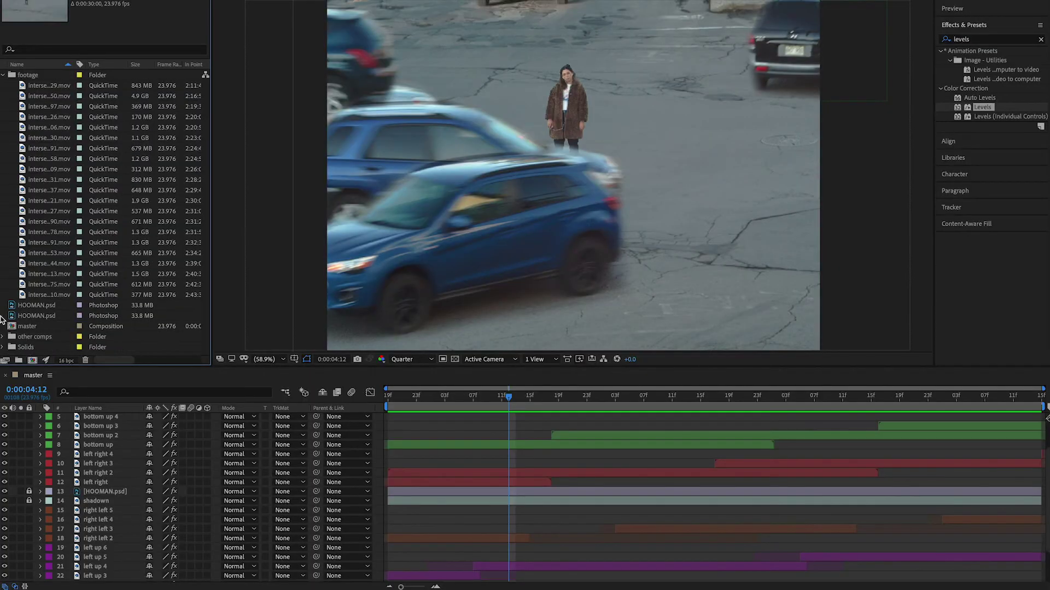
Save the project and create a new composition from the master composition.
click(25, 328)
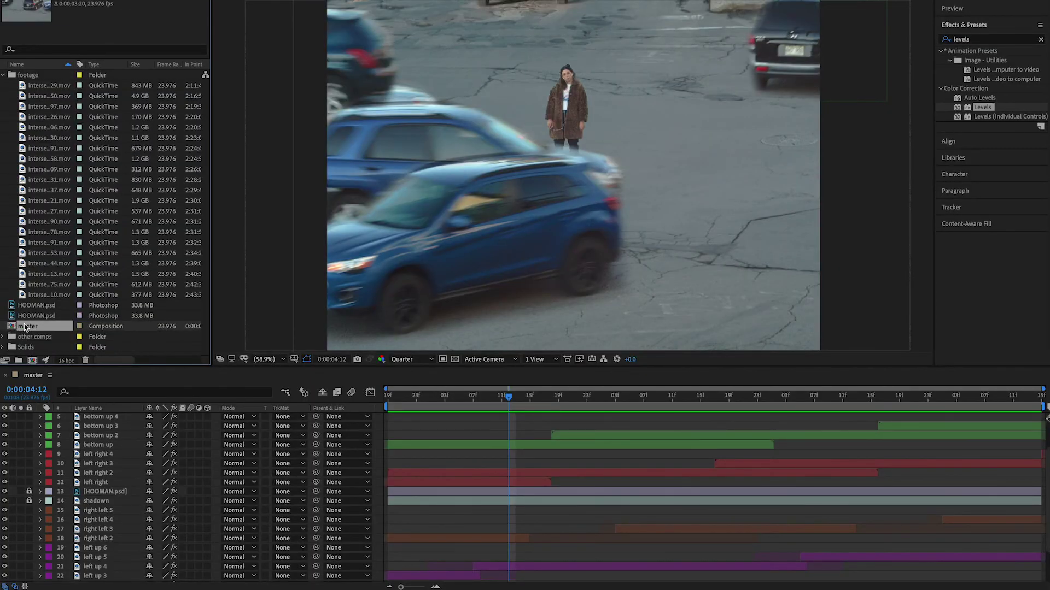
key(ctrl+s)
right_click(43, 326)
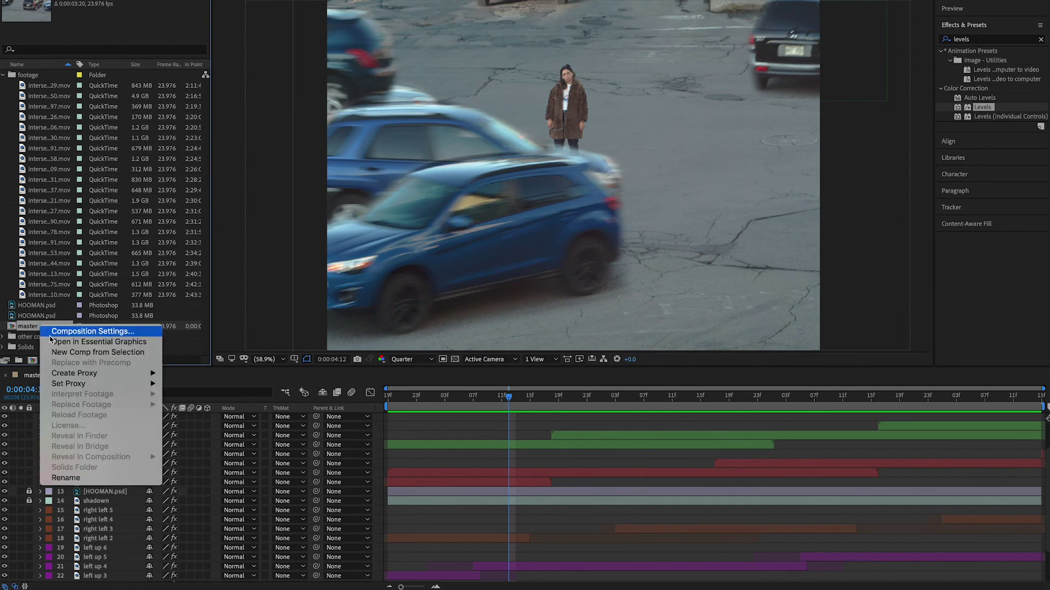
click(28, 328)
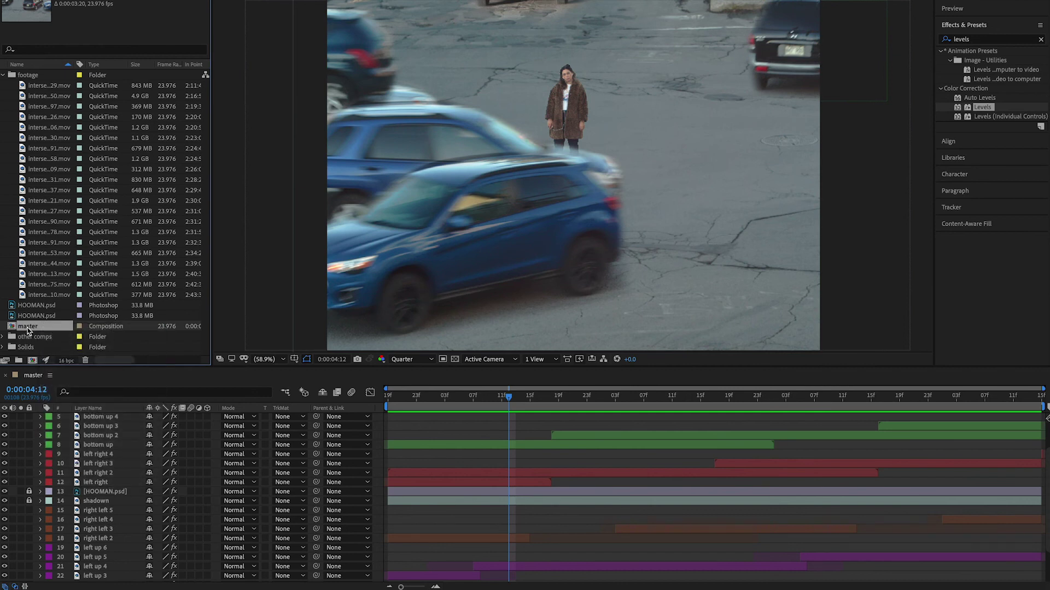
right_click(28, 329)
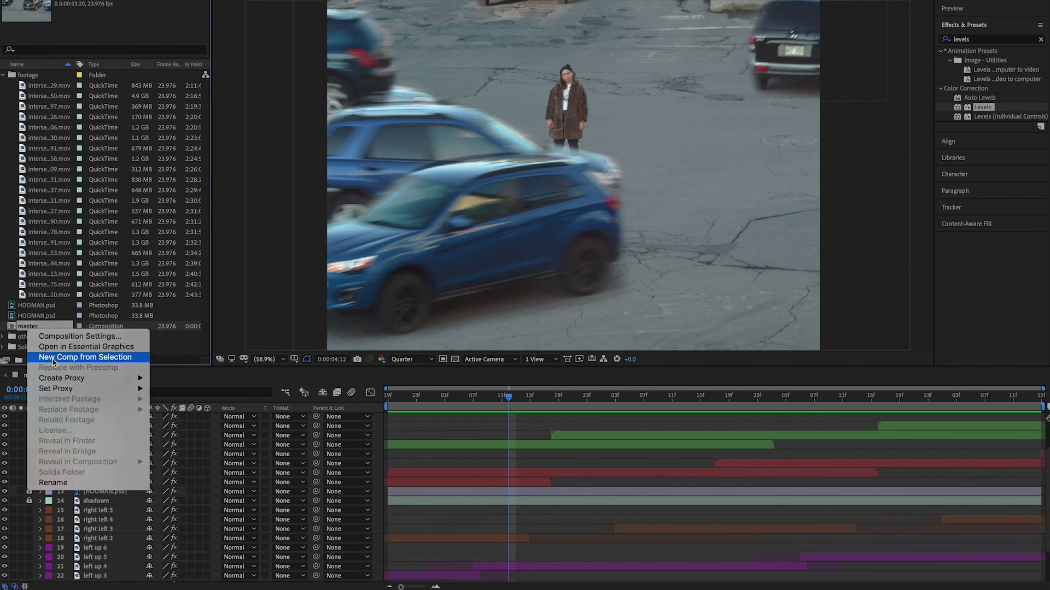
click(54, 358)
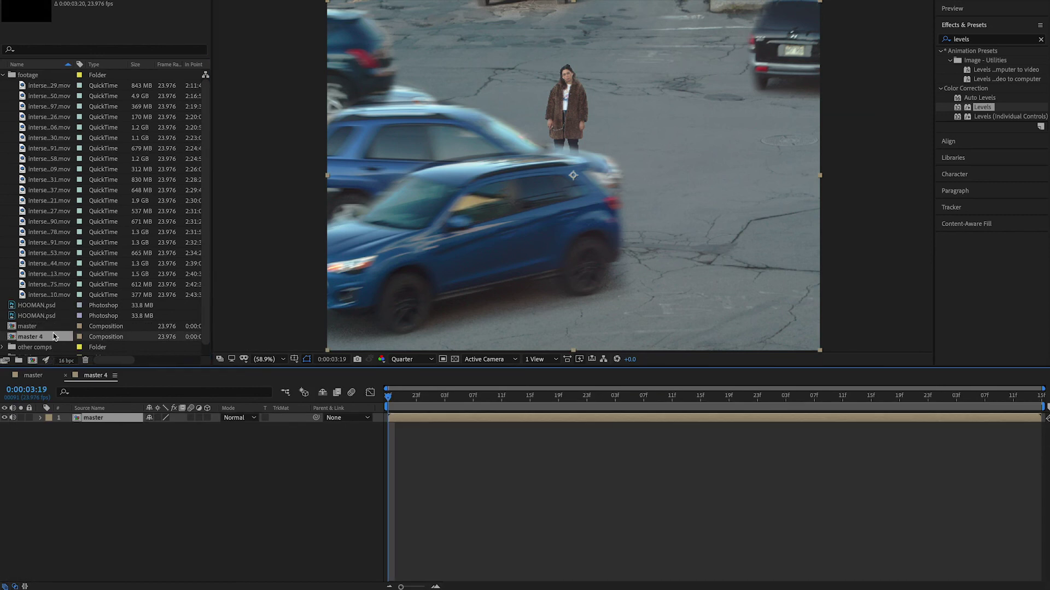
Set the duration of the master 4 composition to 0:00:20:20.
right_click(50, 340)
click(66, 345)
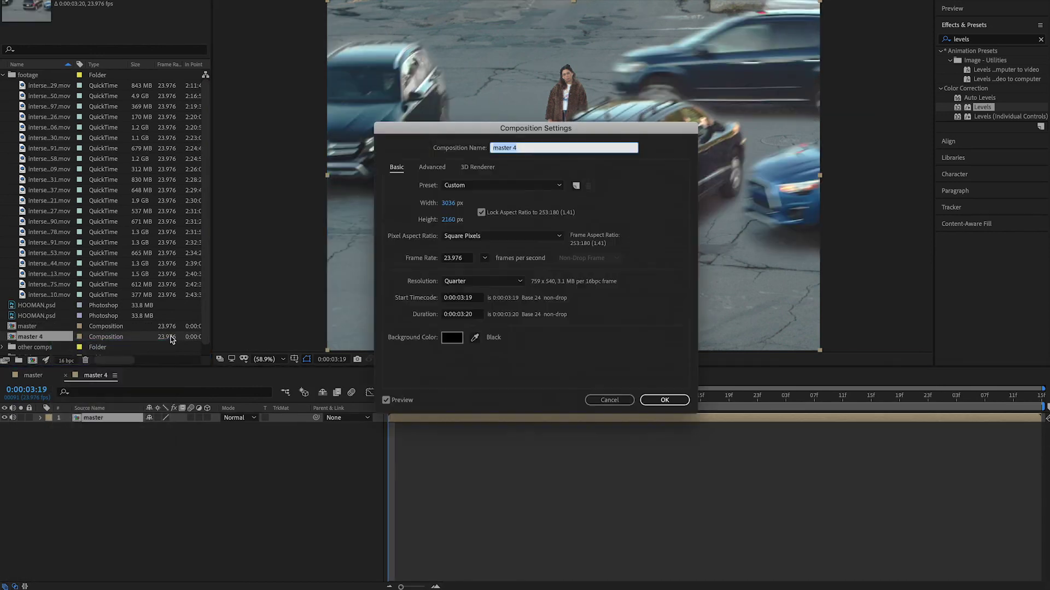
click(462, 315)
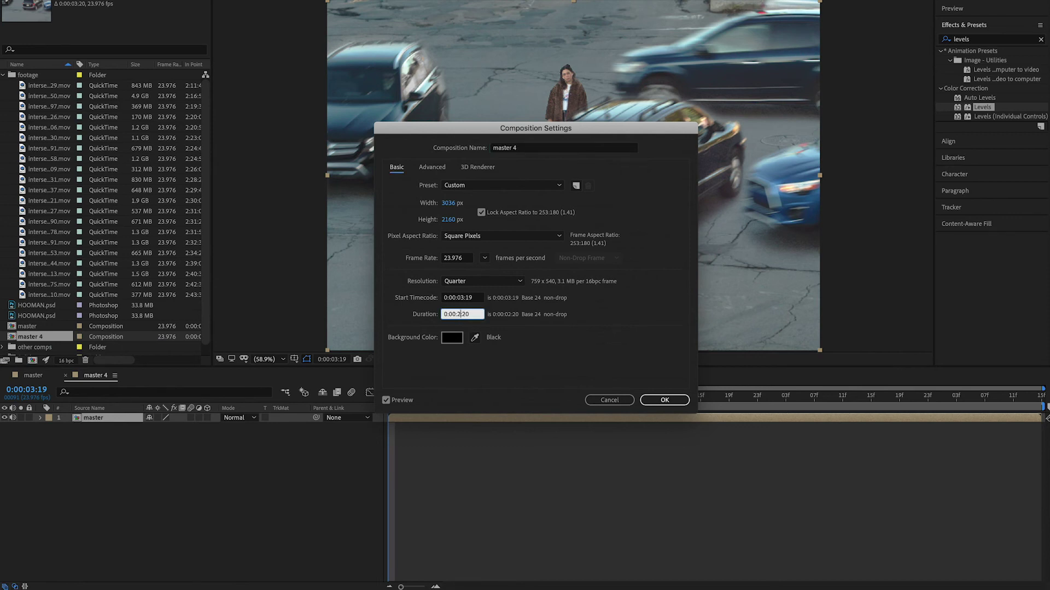
key(Return)
drag(416, 585, 401, 586)
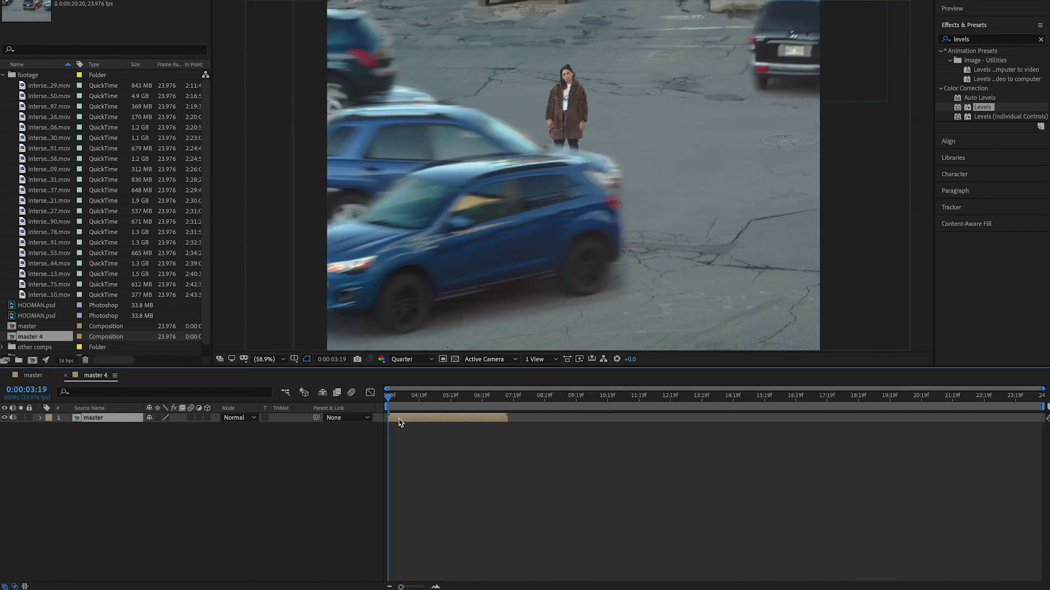
Duplicate the master layer twice and place the copies end to end after the original.
double_click(399, 419)
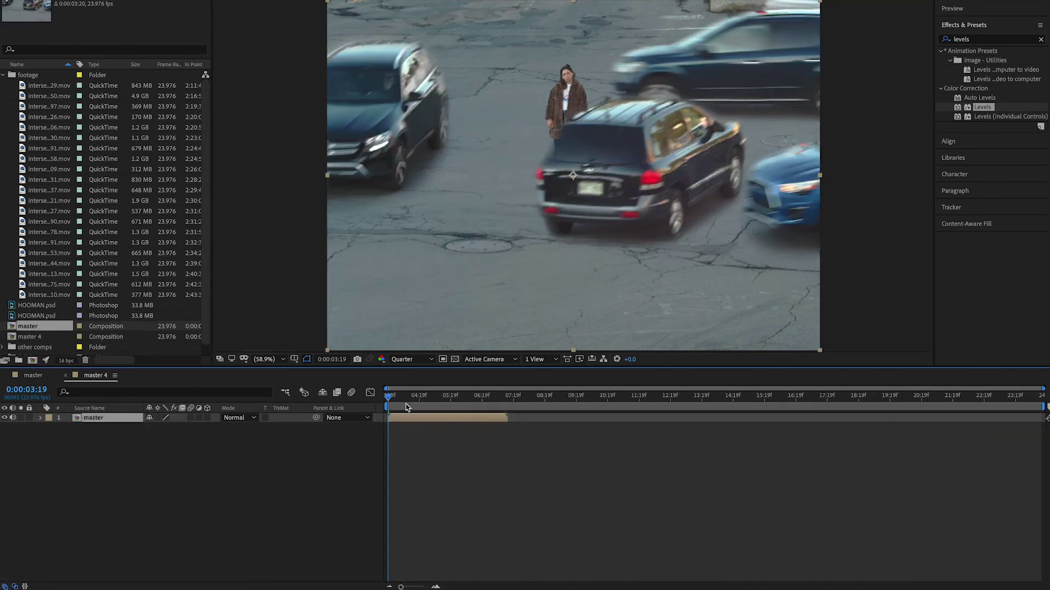
key(ctrl+d)
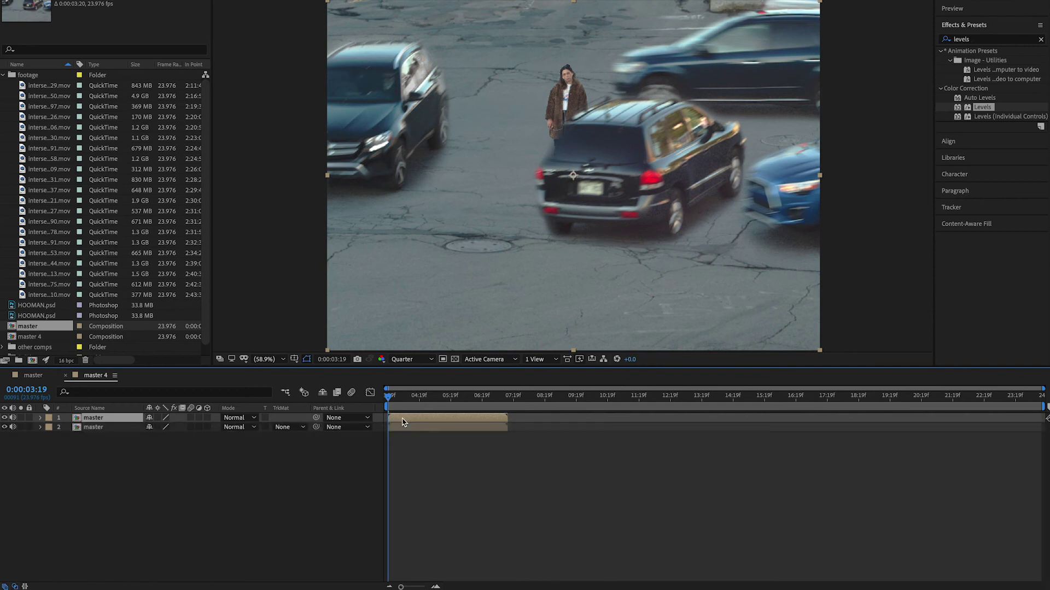
drag(403, 421, 521, 420)
key(ctrl+d)
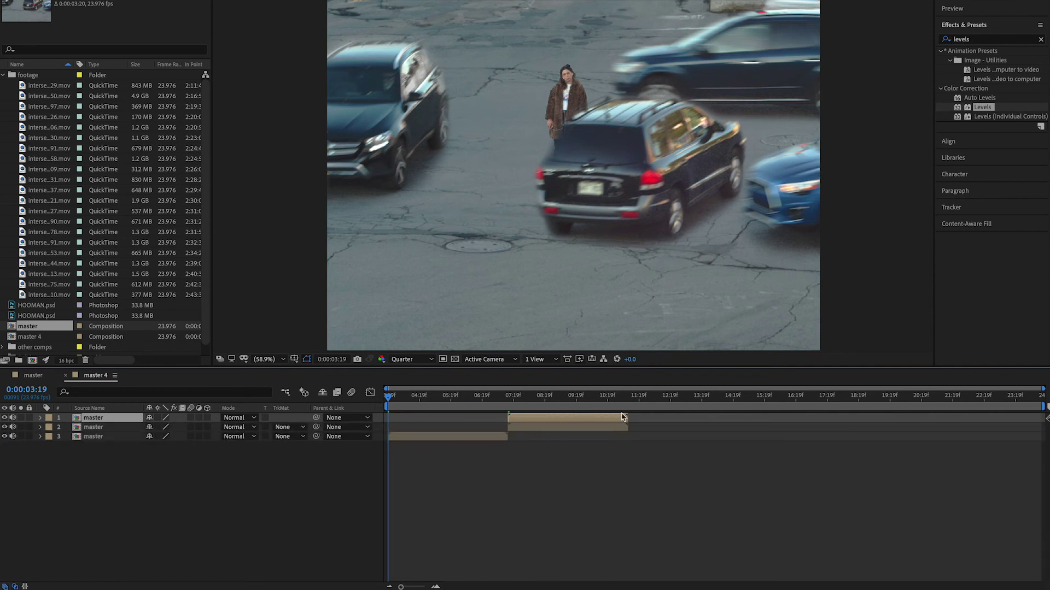
drag(609, 420, 657, 419)
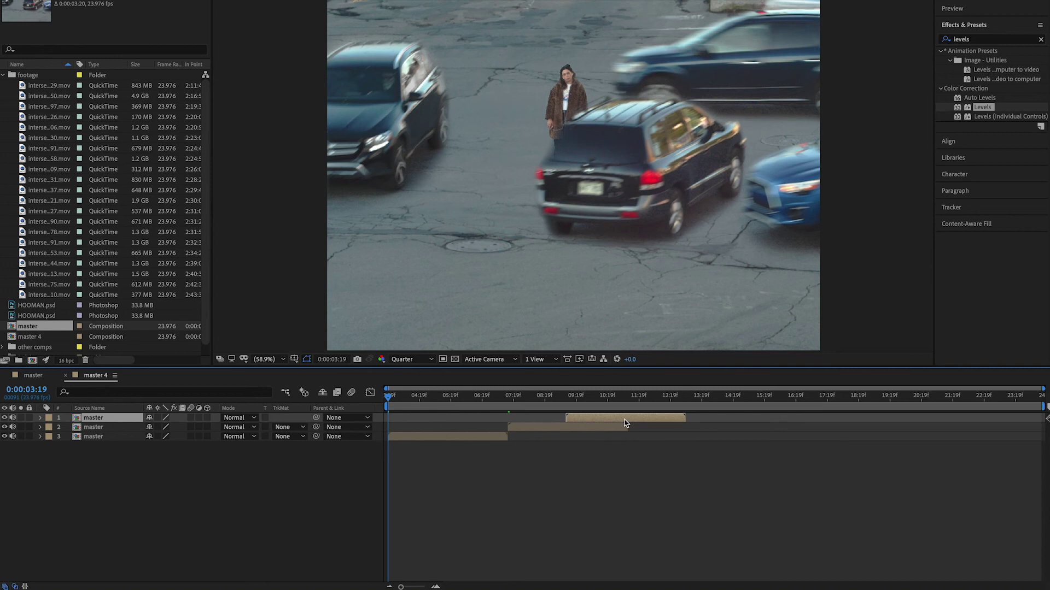
double_click(660, 419)
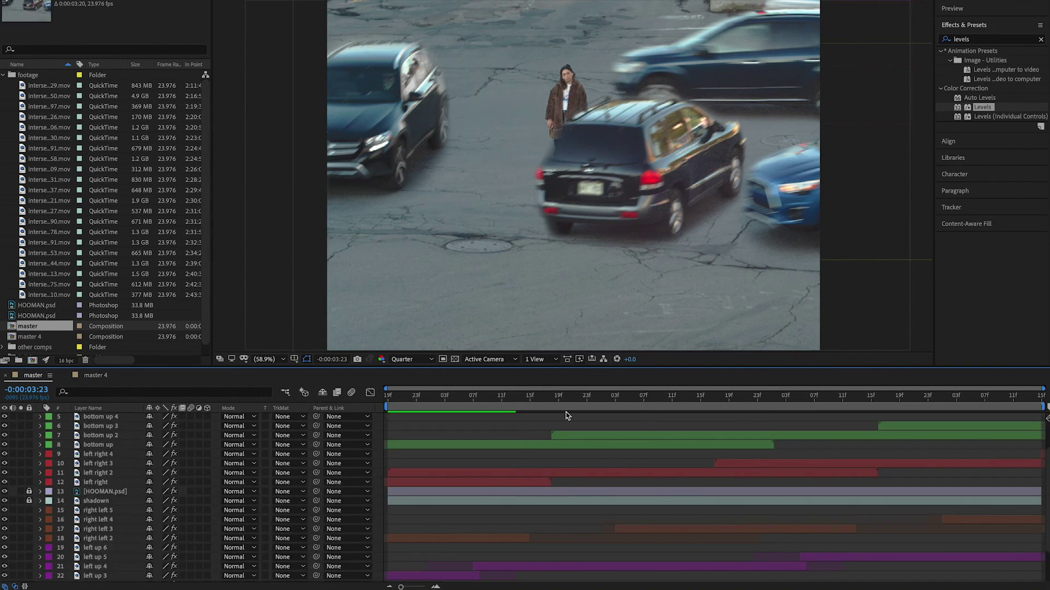
click(96, 375)
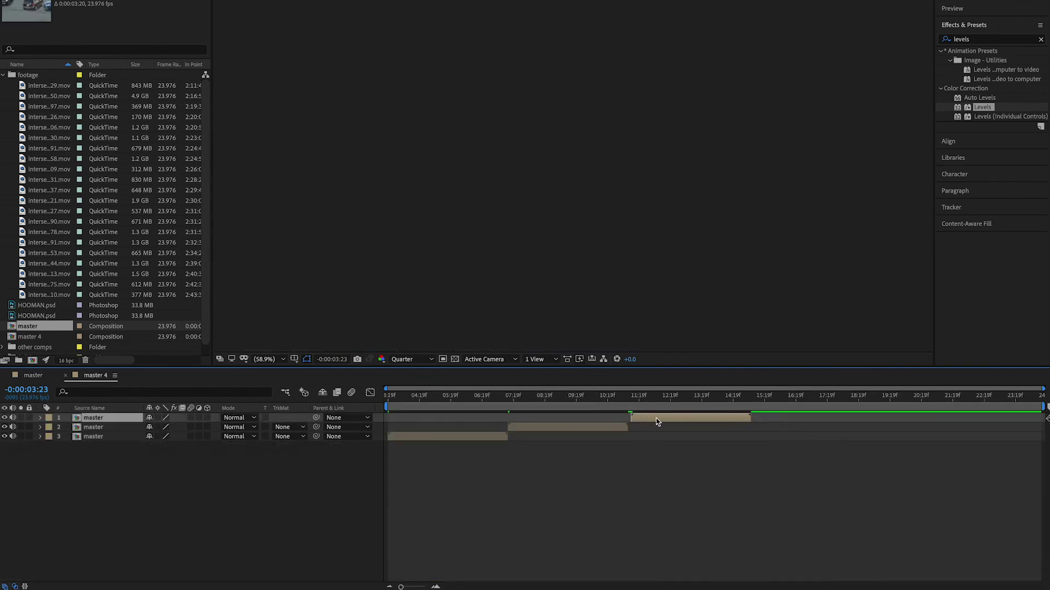
drag(652, 421, 646, 422)
Duplicate the last master layer twice more, continuing the end-to-end sequence to five layers.
click(637, 412)
key(ctrl+d)
drag(646, 423, 771, 419)
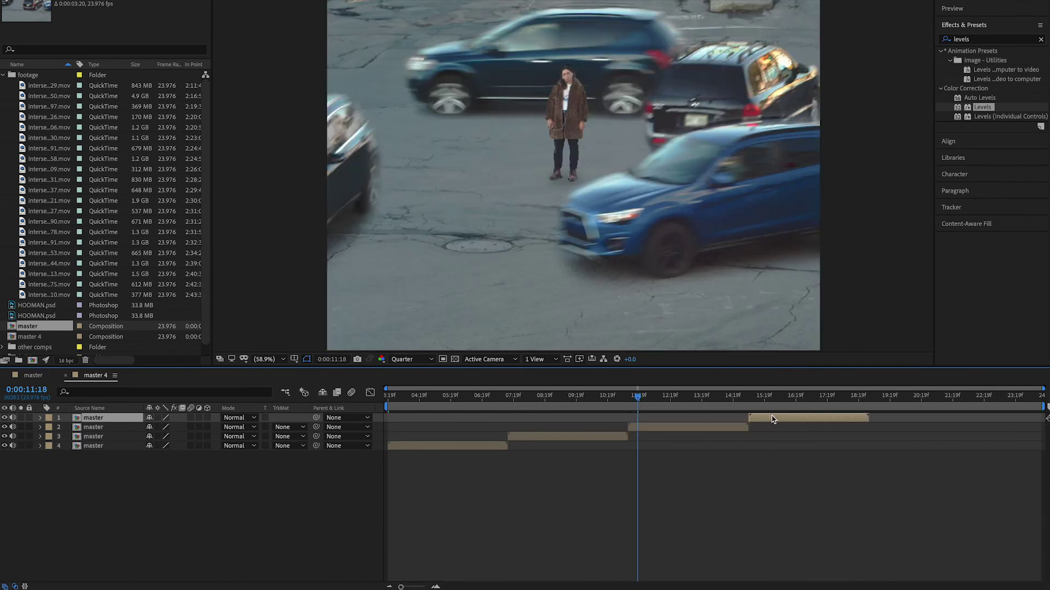
key(ctrl+d)
drag(773, 419, 893, 419)
Trim the master 4 composition to the end of the last master layer and play back the looping traffic.
drag(1046, 406, 986, 406)
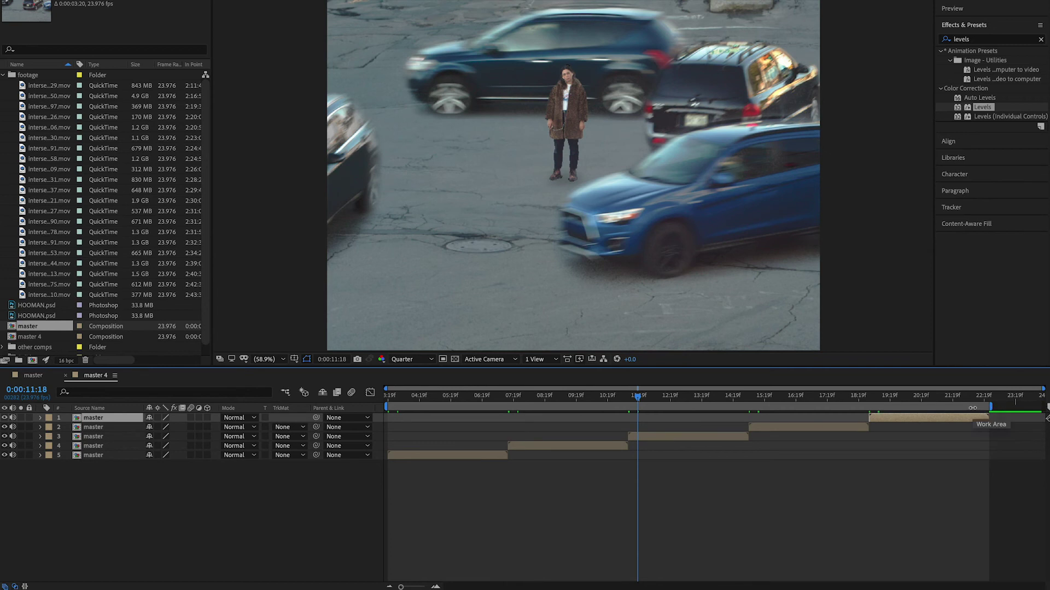
right_click(899, 409)
click(868, 439)
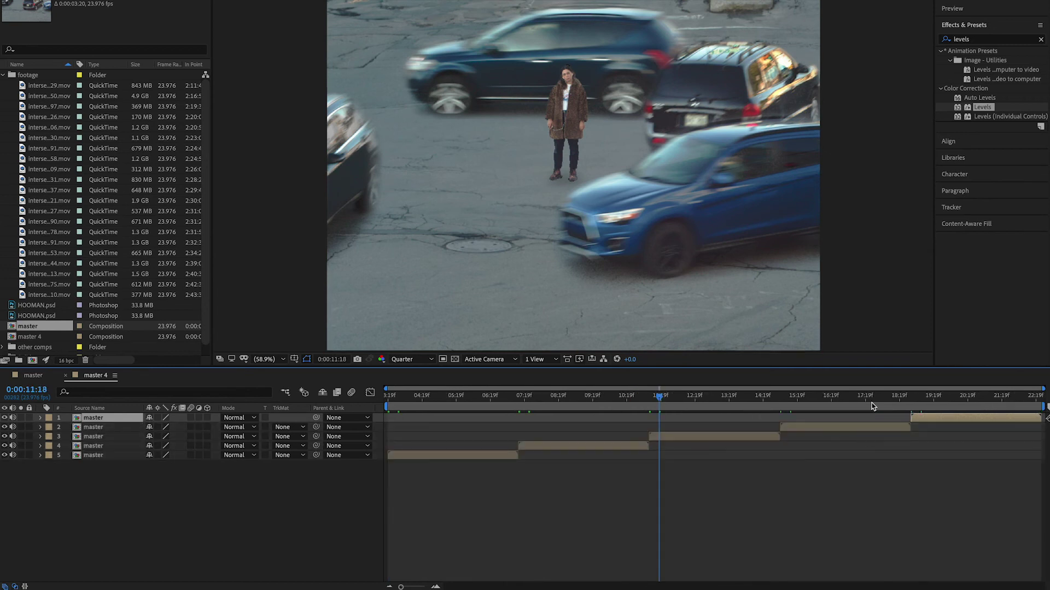
key(space)
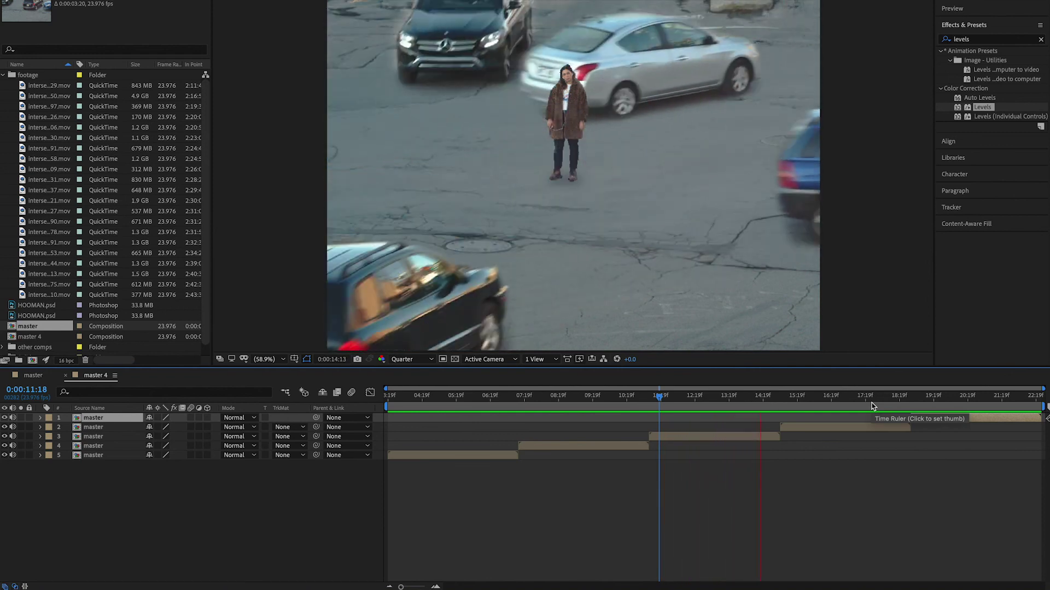
key(space)
Set master 4's start timecode to 0:00:00:00, play back the first loop and save the project.
right_click(31, 338)
click(34, 348)
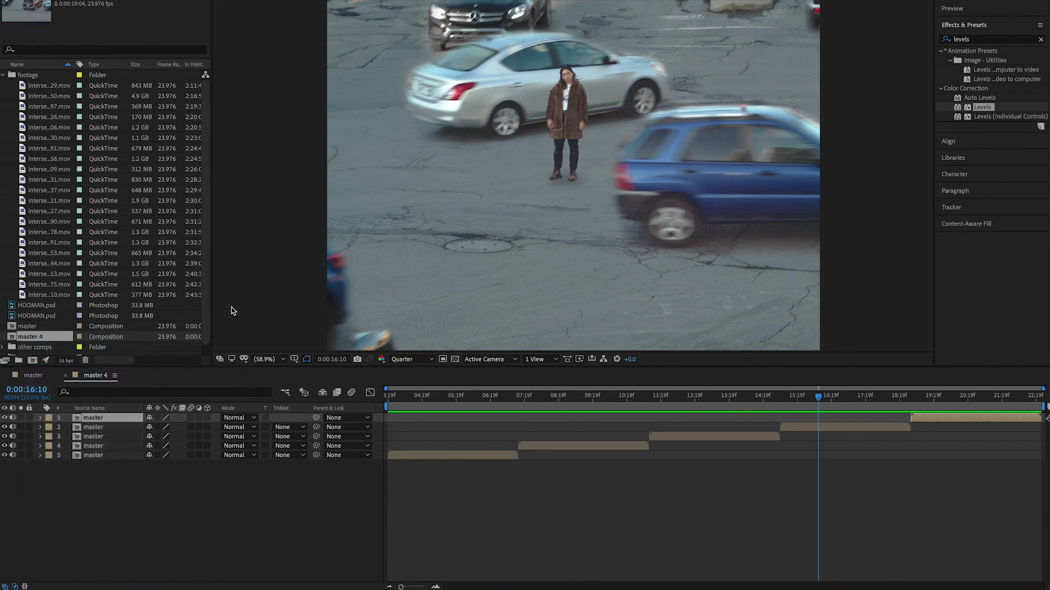
click(457, 298)
text(0:00:00:00)
key(Return)
key(space)
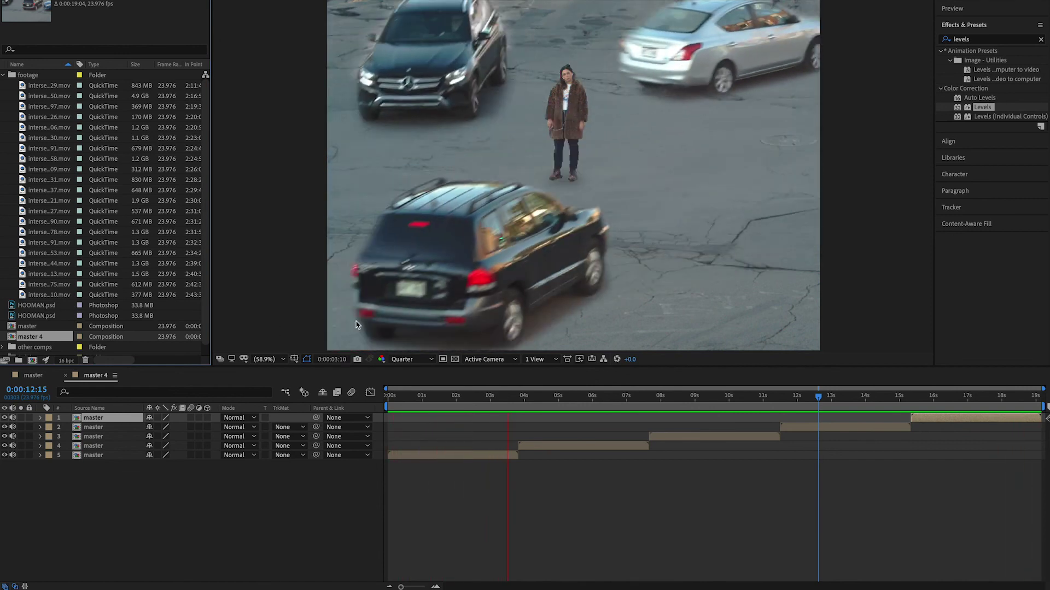
key(space)
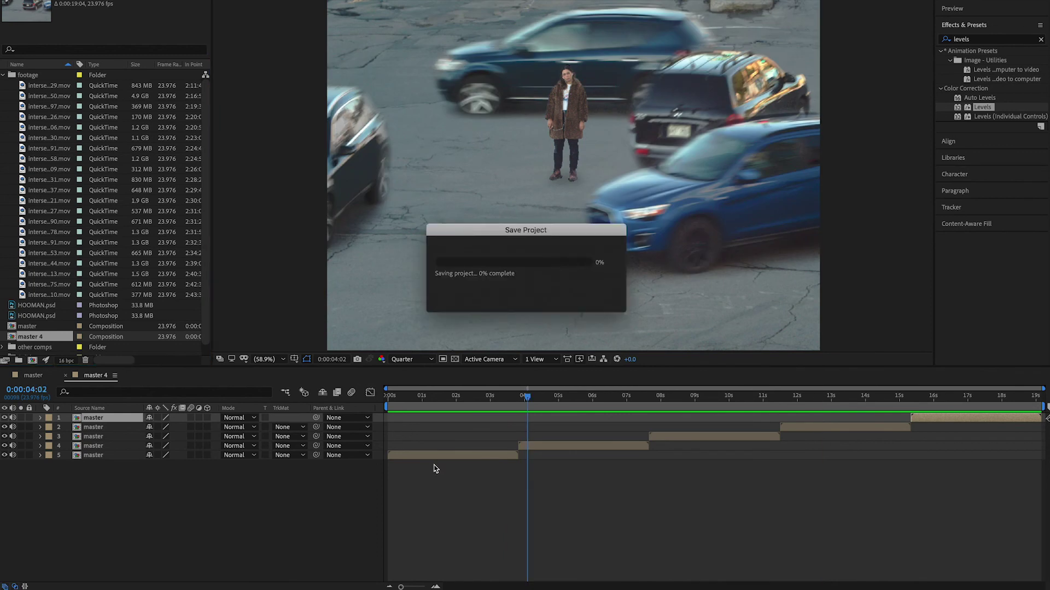
Pre-compose all five master layers in master 4 into a single layer, keeping the default name.
click(438, 456)
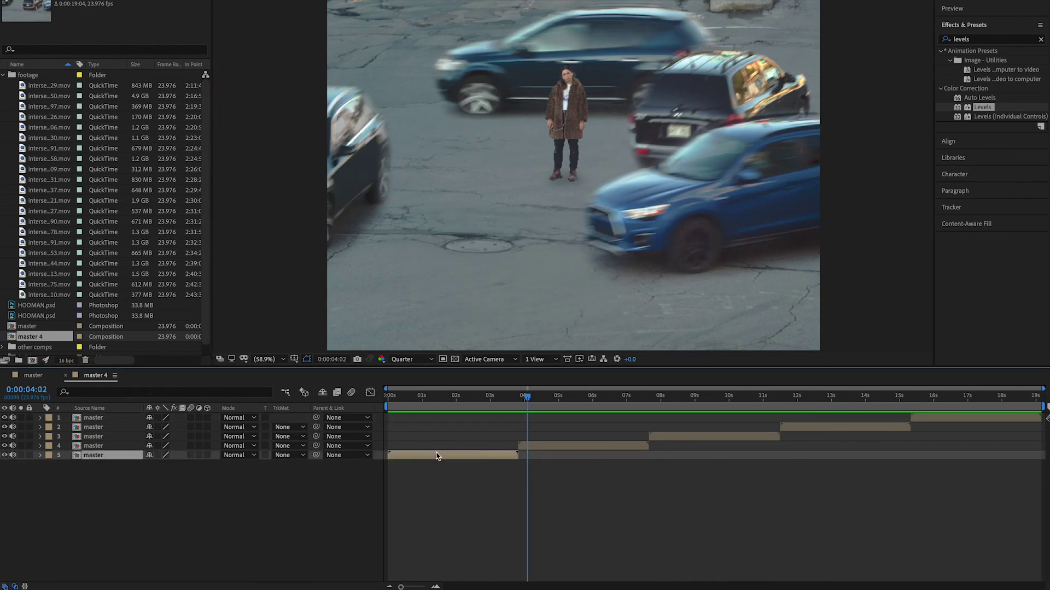
key(ctrl+a)
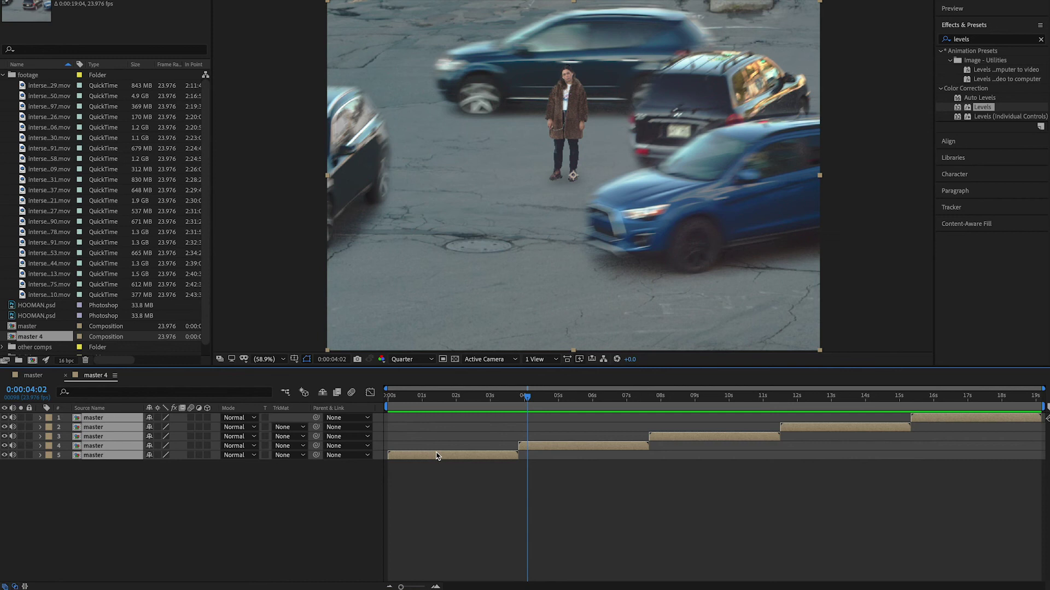
right_click(484, 455)
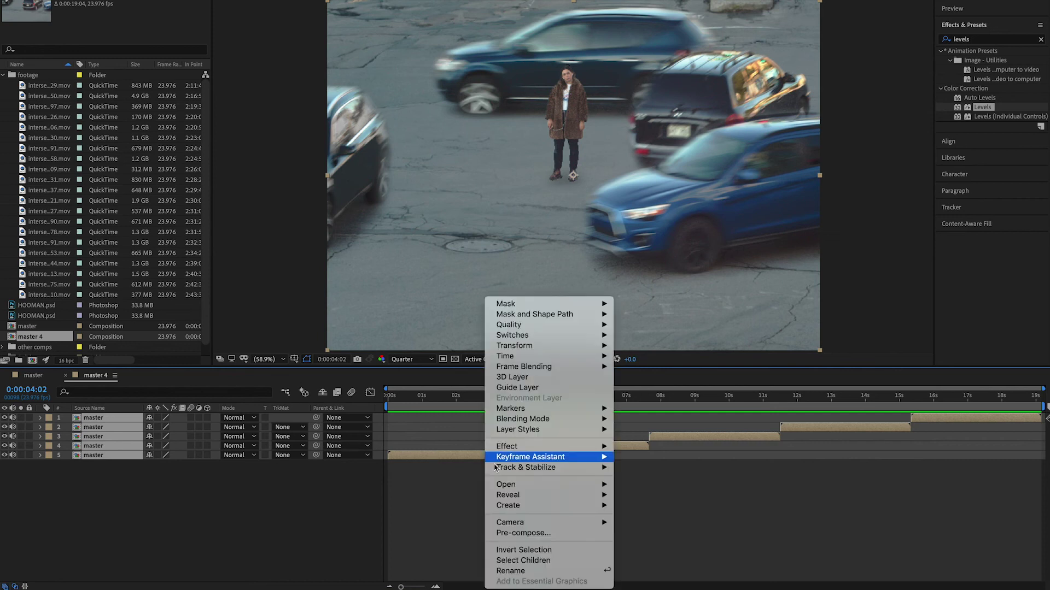
click(524, 533)
key(Return)
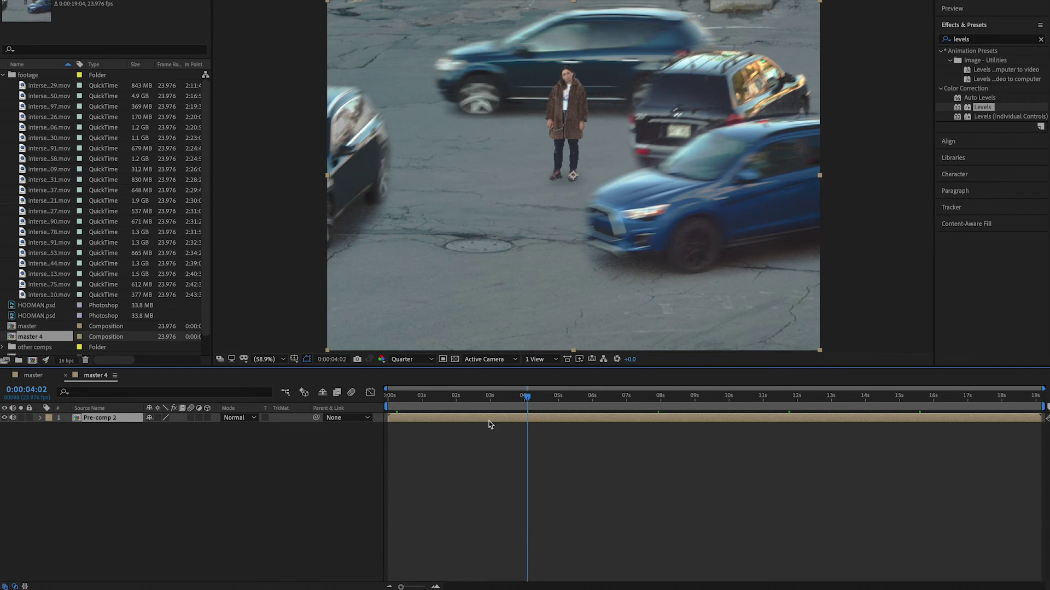
Set the master 4 composition's width to 1920 px with the aspect ratio locked.
right_click(37, 340)
click(55, 350)
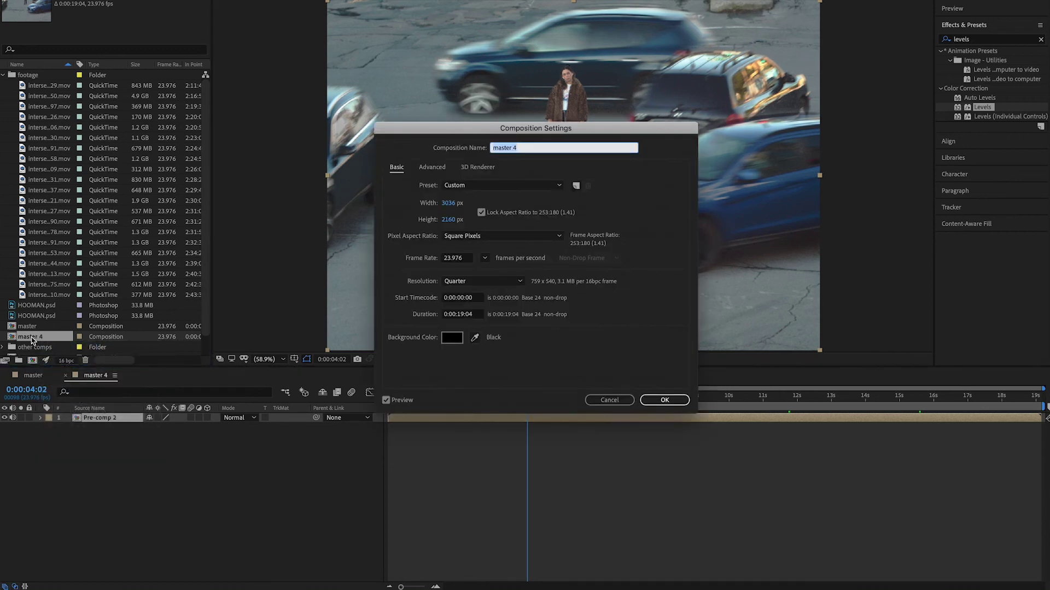
click(444, 206)
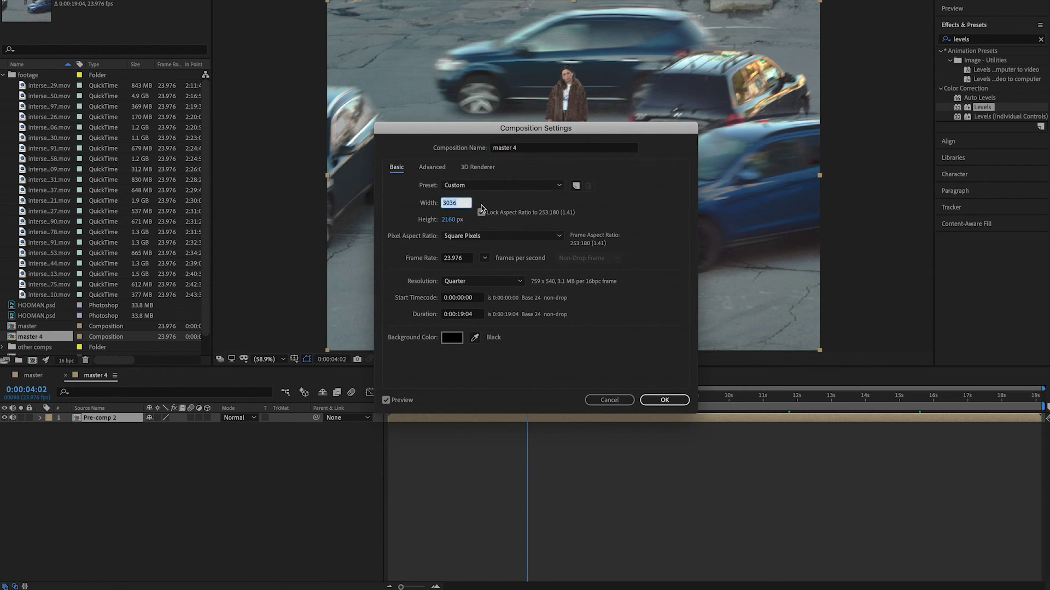
text(1920)
key(Return)
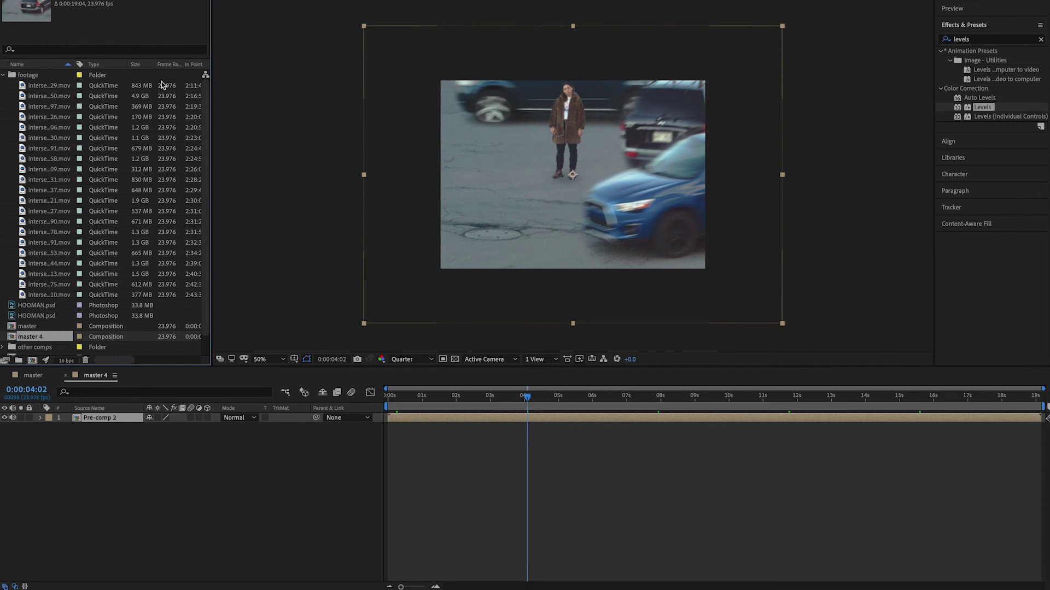
key(shift+Down)
click(442, 239)
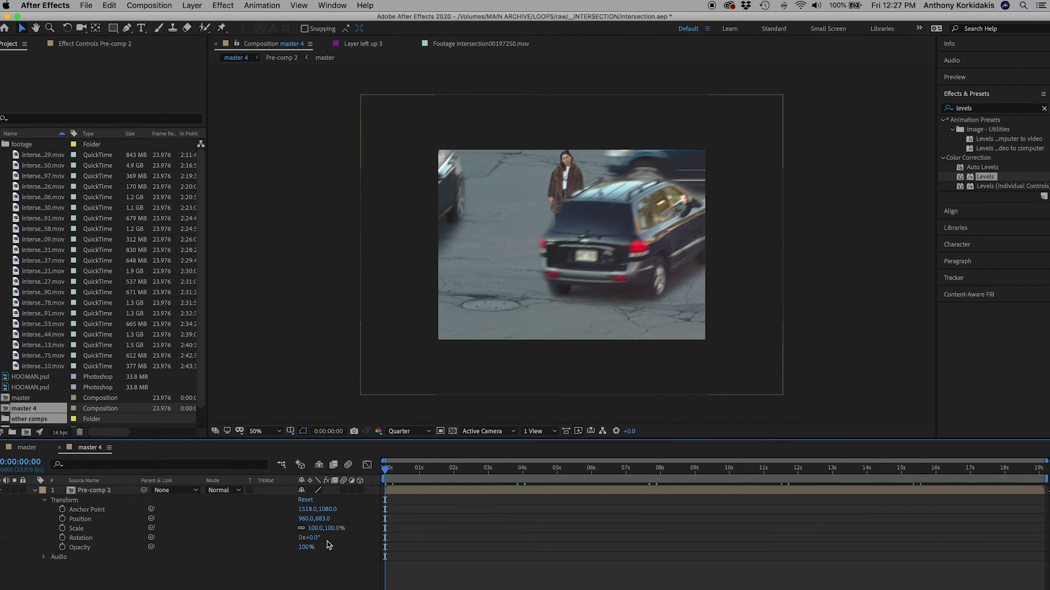
Add starting Position and Scale keyframes to Pre-comp 2 at 0:00:00:00 and lower the layer to position 960, 763.
click(62, 528)
click(62, 519)
click(441, 492)
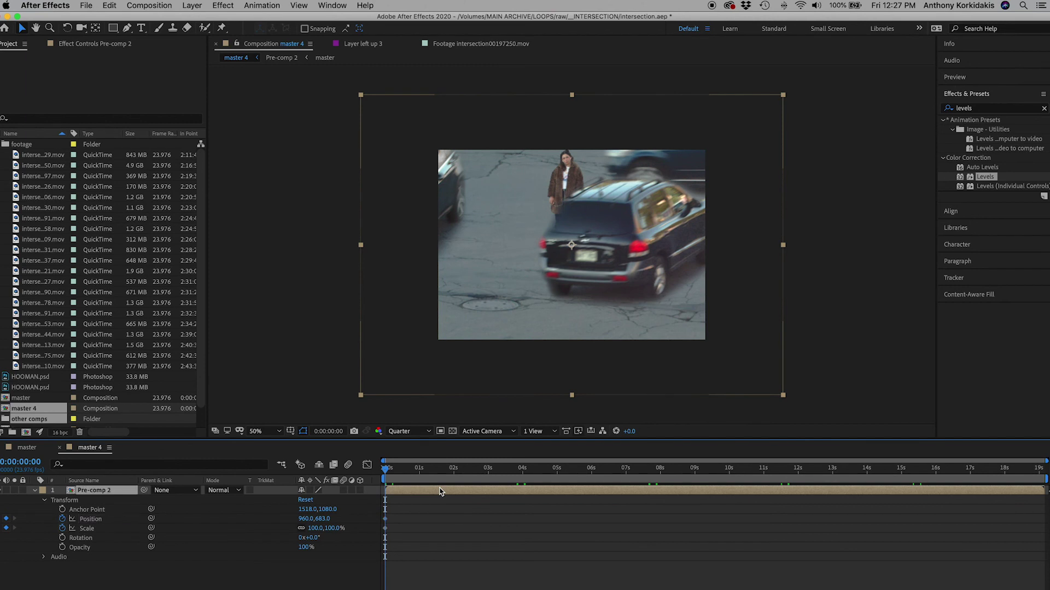
key(shift+Down)
key(shift+Down)
key(shift+Down)
key(shift+Down)
key(shift+Down)
key(shift+Down)
key(shift+Down)
key(shift+Down)
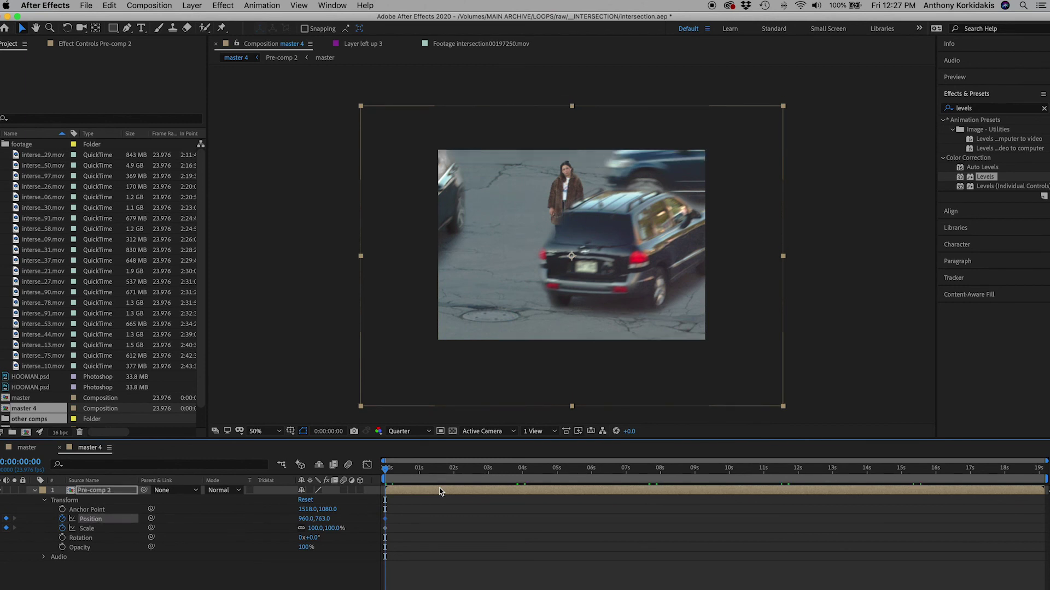
Try Pre-comp 2 lower in the frame at position 960, 803 and return it to 960, 763.
key(shift+Down)
key(shift+Down)
key(shift+Down)
key(shift+Down)
key(shift+Up)
key(shift+Up)
key(shift+Up)
key(shift+Up)
key(shift+Down)
key(shift+Down)
key(shift+Down)
key(shift+Down)
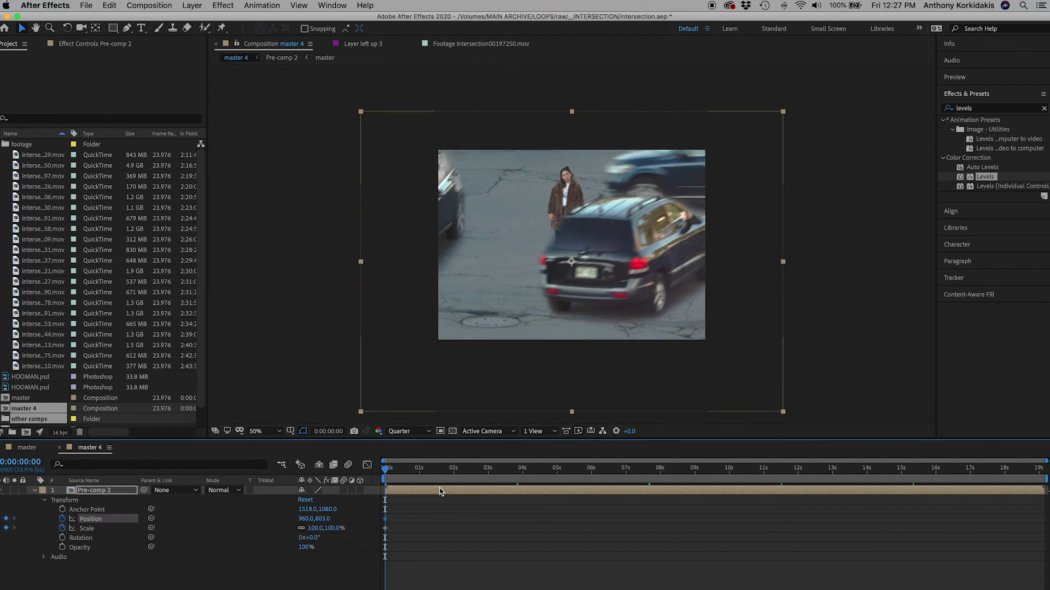
key(shift+Up)
key(shift+Up)
key(shift+Up)
key(shift+Up)
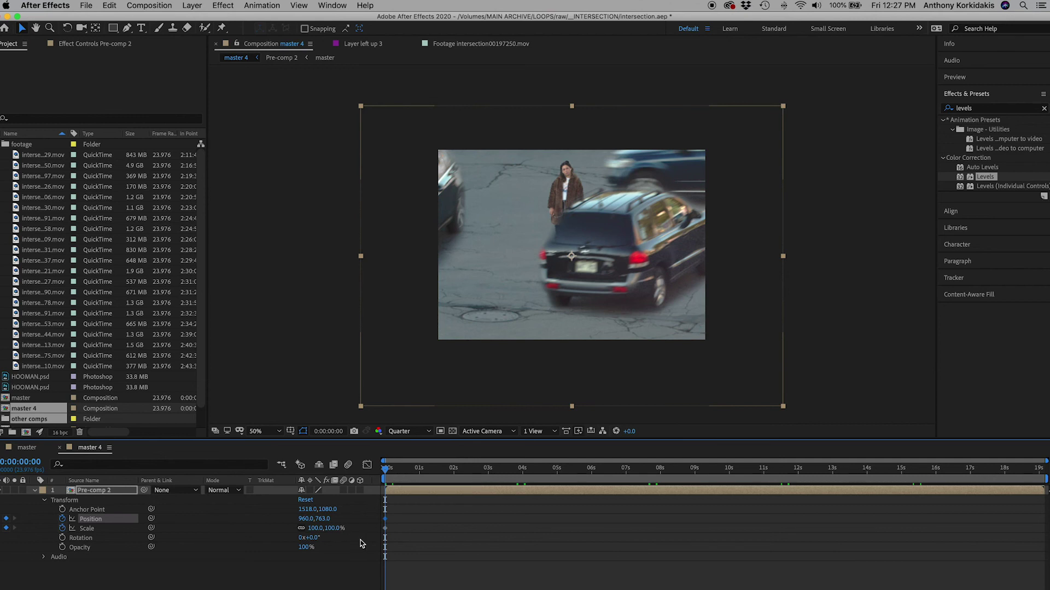
At 0:00:03:15, keyframe Pre-comp 2's Scale at 65% and Position at 960, 683 to create a zoom-out.
drag(401, 469, 510, 488)
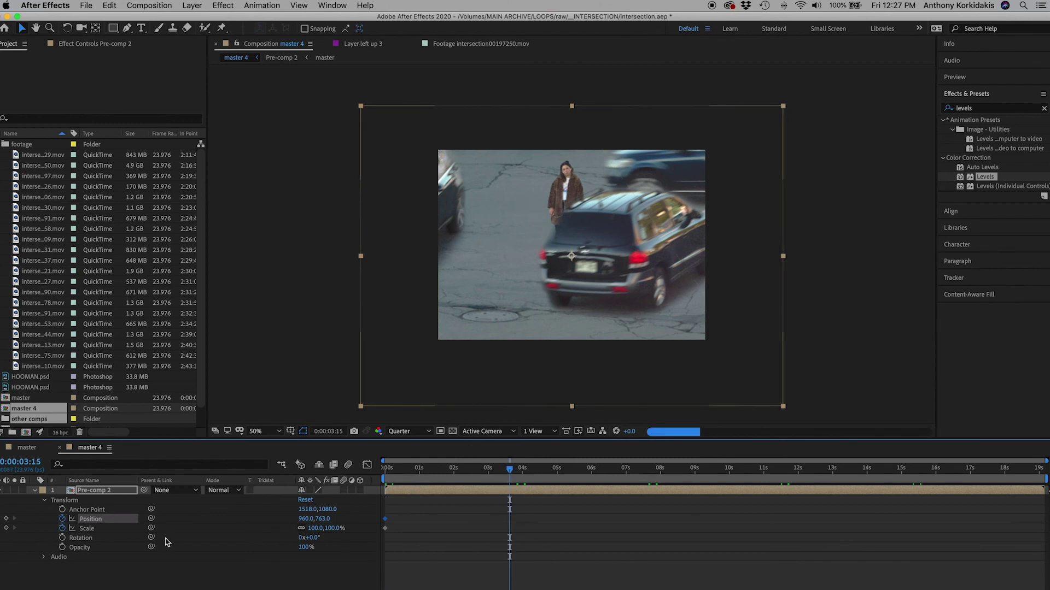
click(232, 569)
click(313, 528)
text(6)
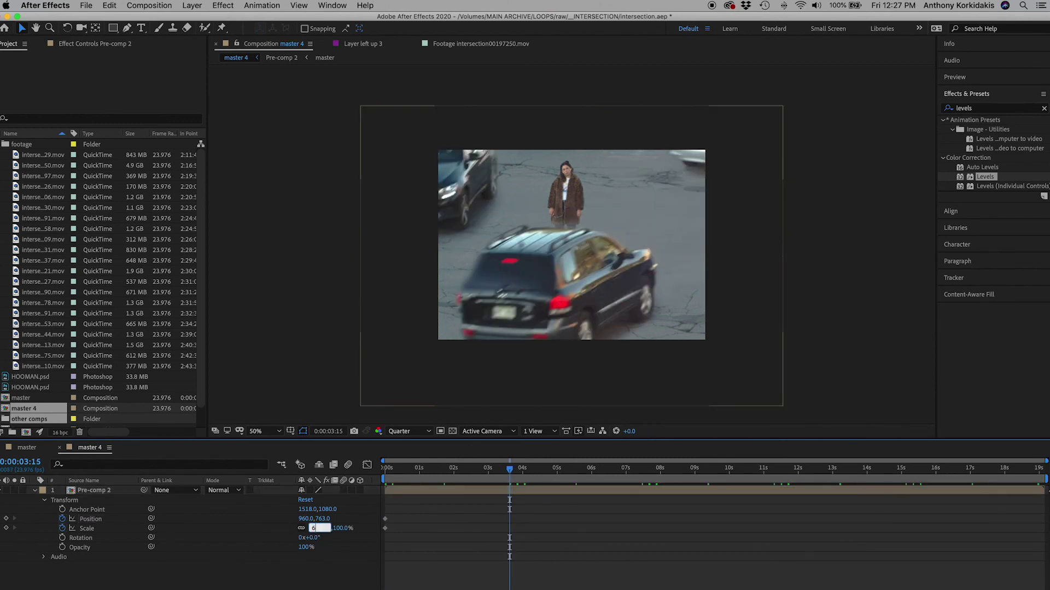
text(0)
key(Return)
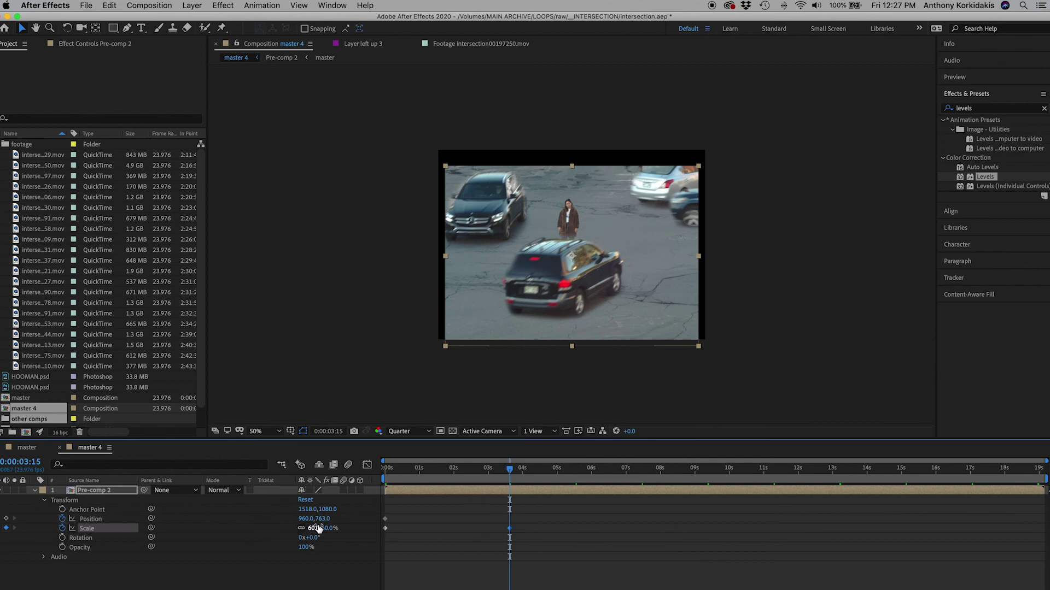
text(65)
key(Return)
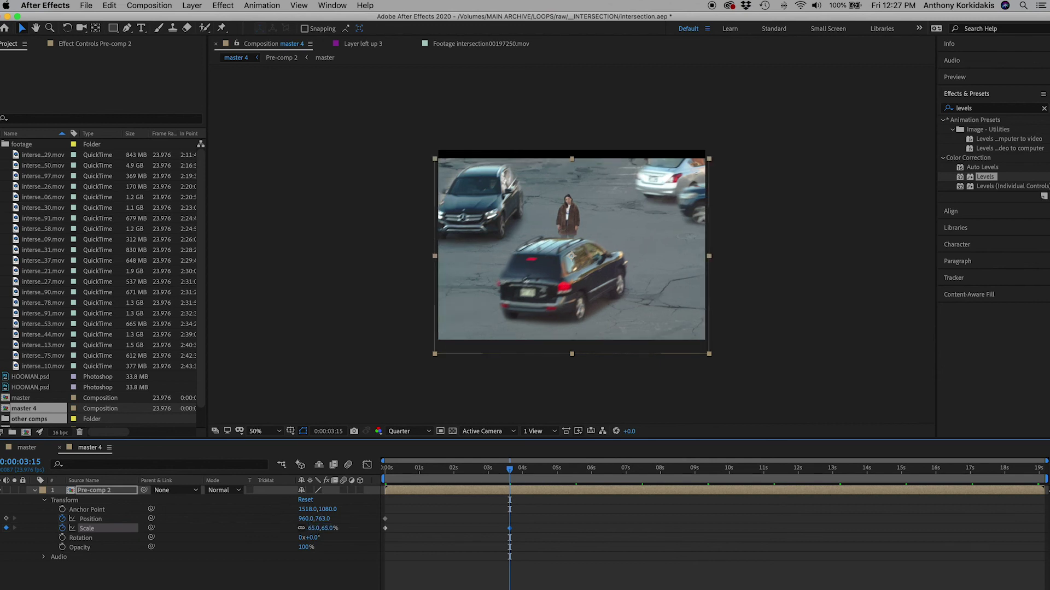
drag(323, 519, 279, 519)
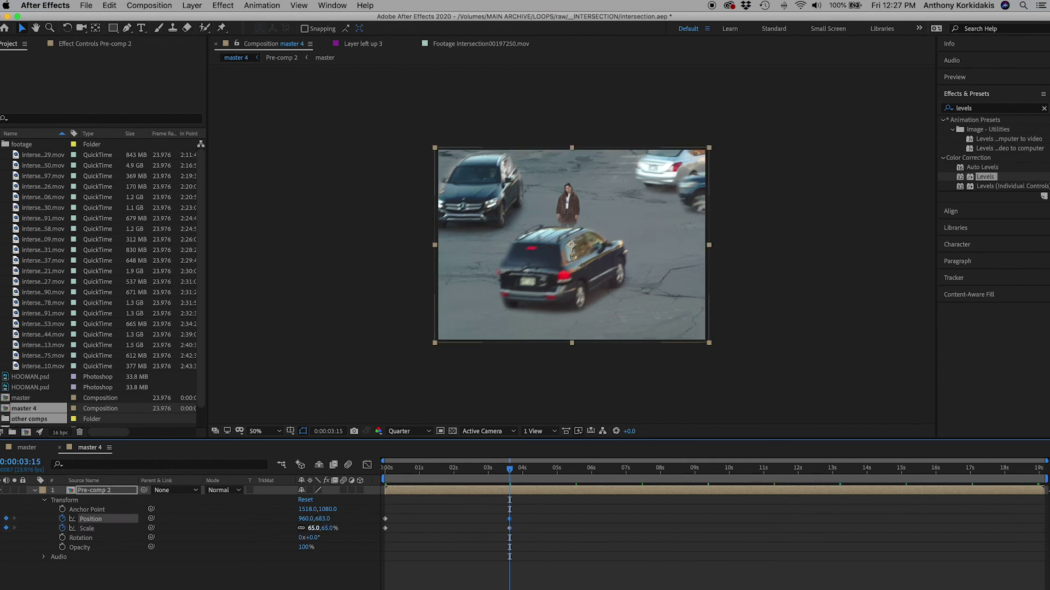
Play back the zoom-out from the start of master 4 to judge its speed.
click(438, 479)
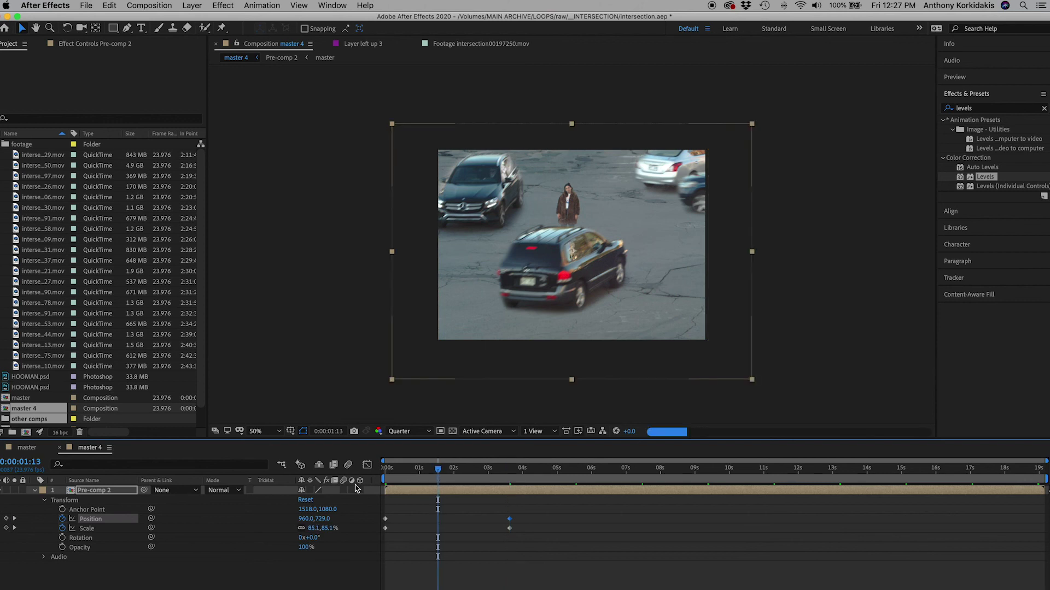
key(Home)
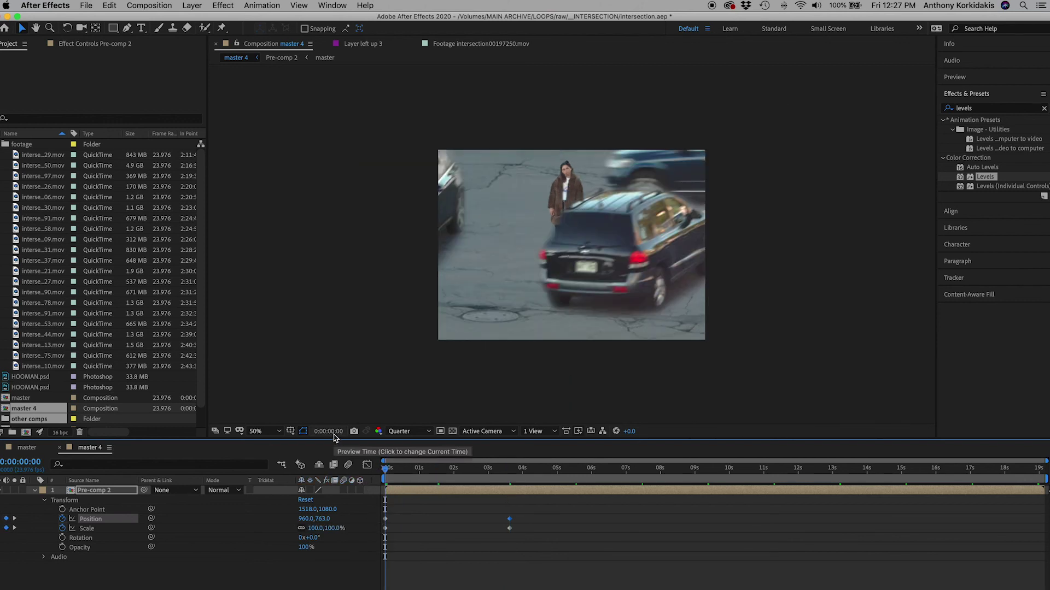
key(space)
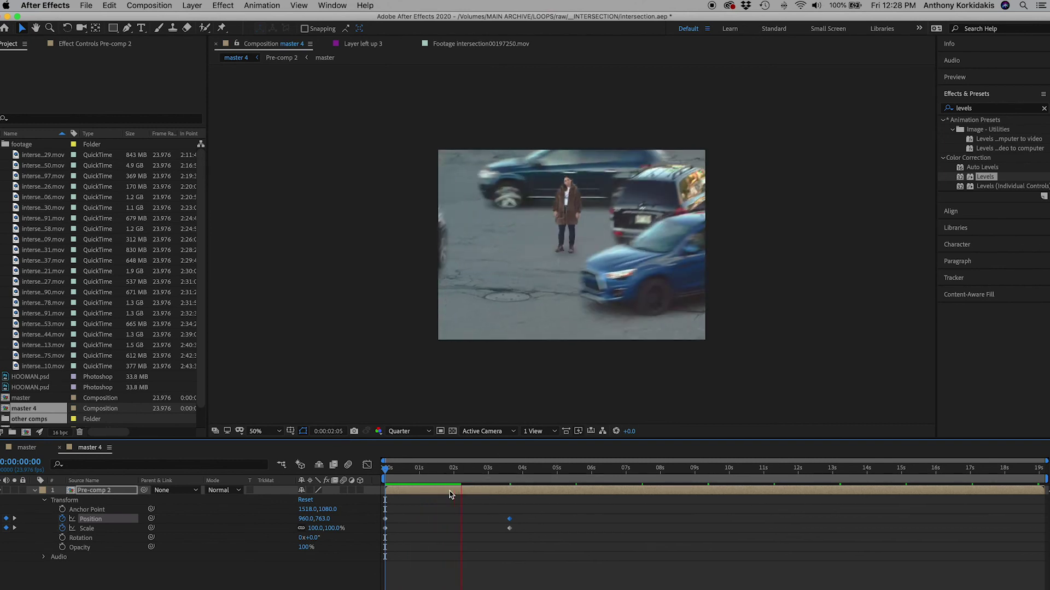
click(395, 470)
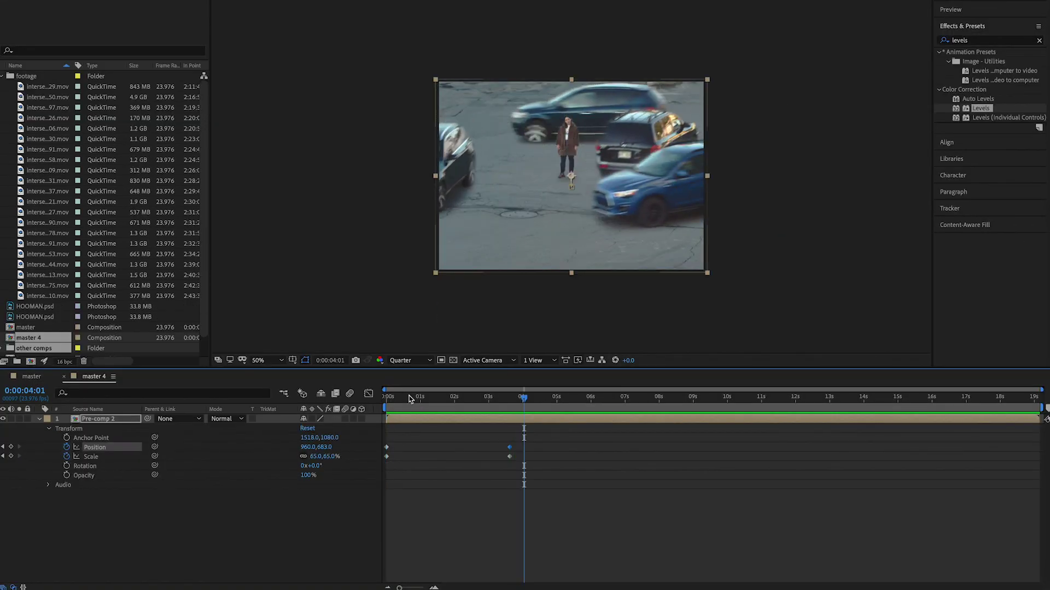
key(space)
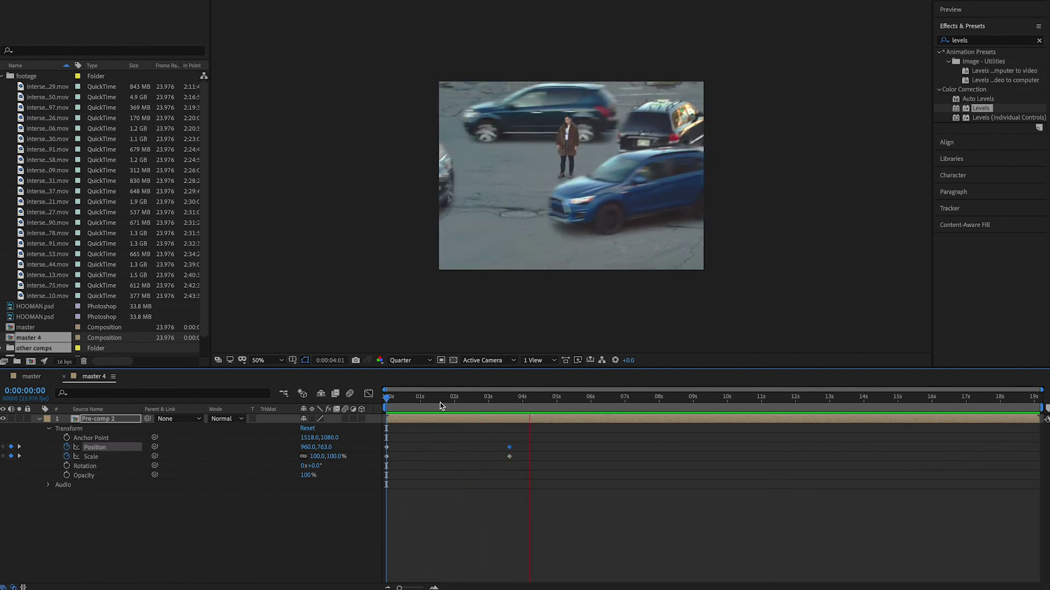
key(space)
Move the zoom-out's ending Position and Scale keyframes earlier, to about 0:00:03:01.
shift+click(509, 457)
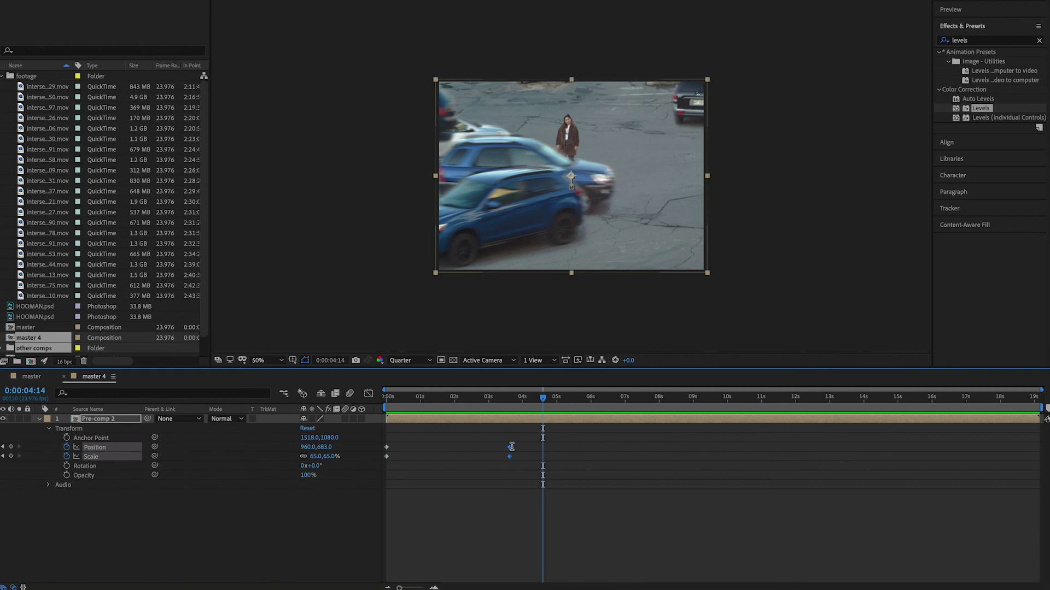
double_click(511, 448)
click(522, 325)
drag(511, 452, 489, 450)
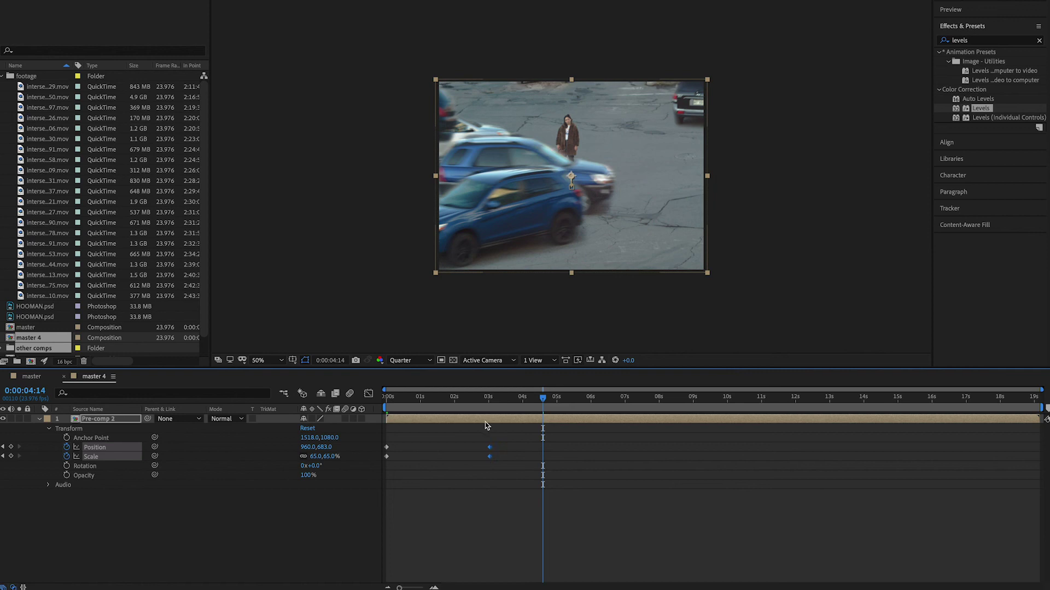
Copy the zoomed-out Position and Scale keyframes to about 0:00:04:12 to hold the wide framing, and play back the move.
click(489, 410)
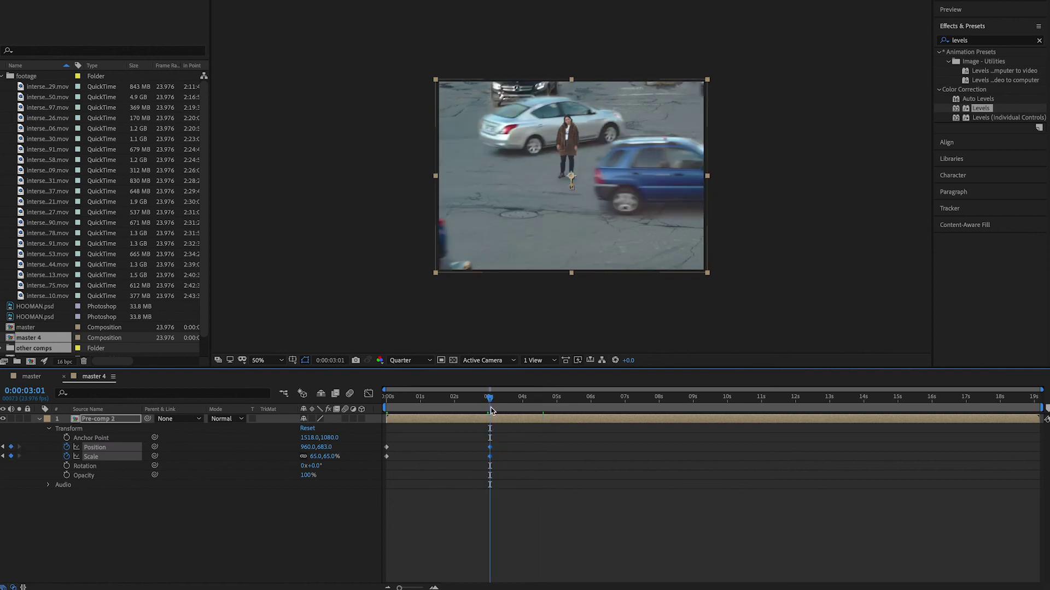
mouse_move(491, 410)
mouse_down()
mouse_move(541, 408)
mouse_move(483, 407)
mouse_up()
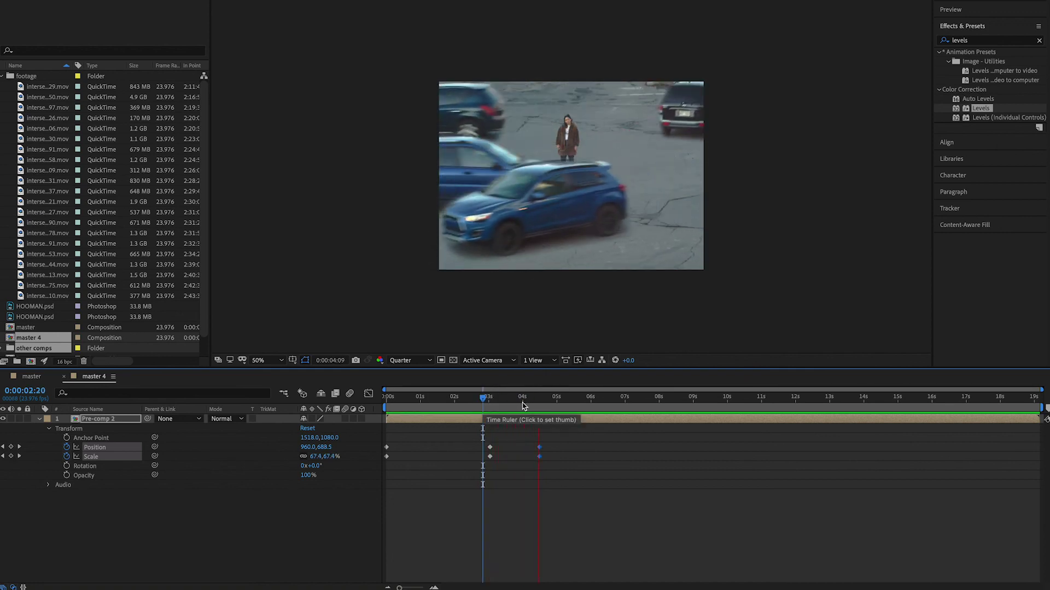
key(space)
click(397, 409)
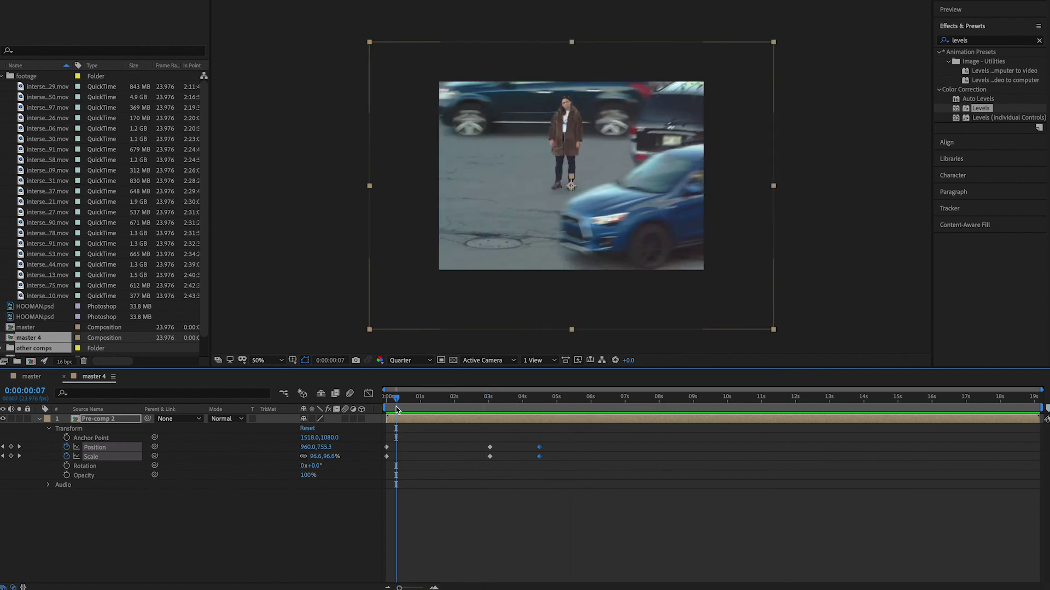
key(space)
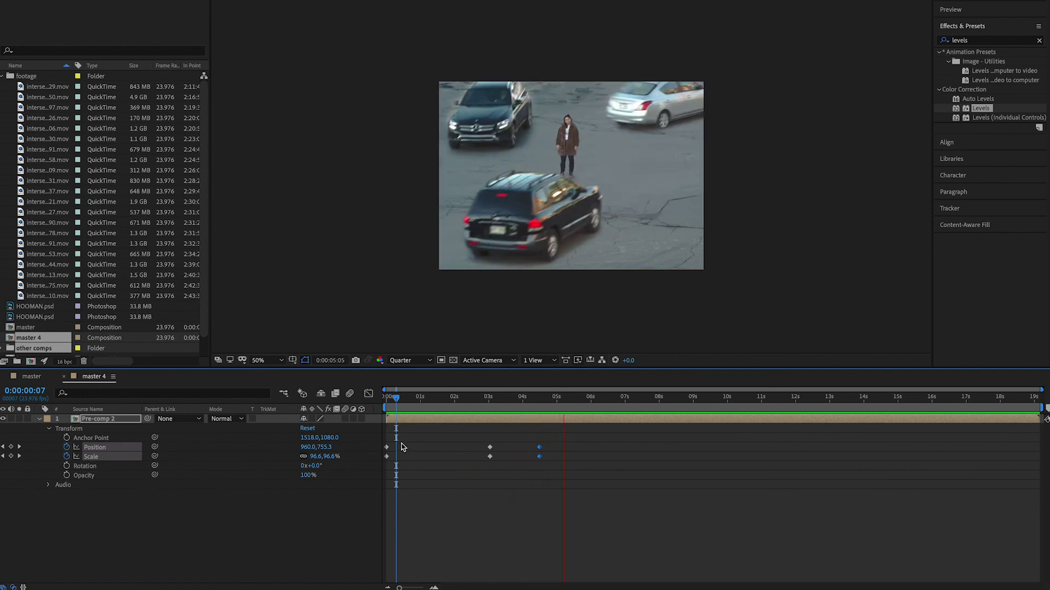
key(space)
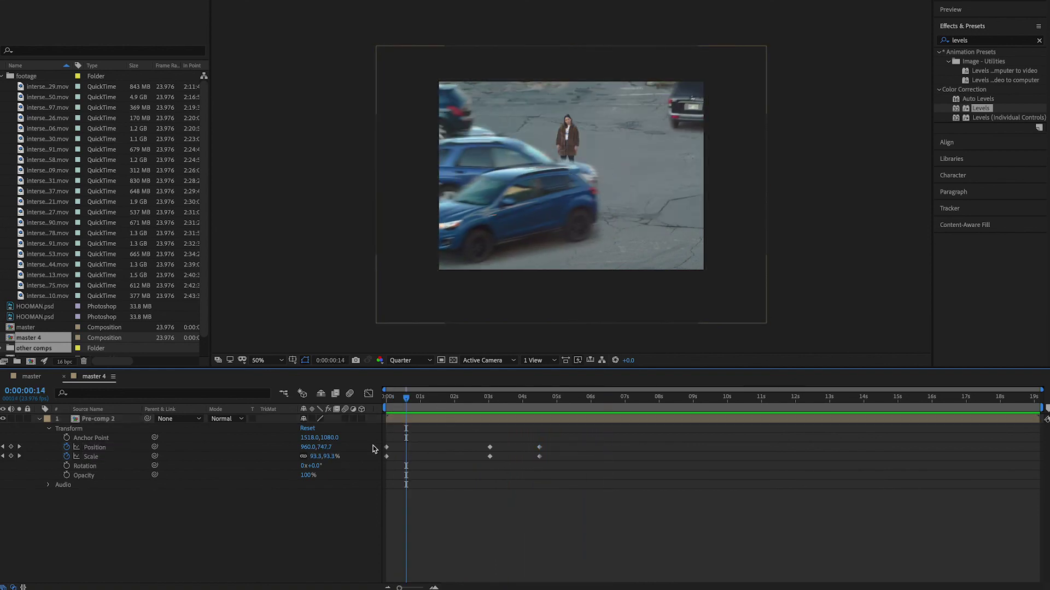
Copy the starting Position and Scale keyframes to 0:00:07:04 and shift the copies earlier to about 0:00:07:00.
drag(400, 439, 367, 464)
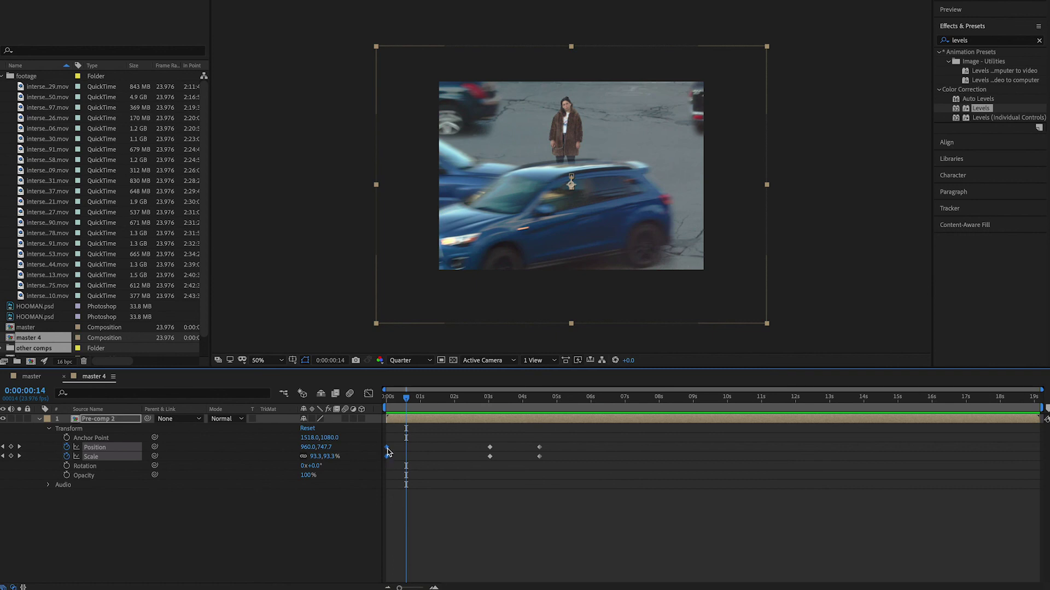
drag(536, 409, 631, 405)
key(ctrl+v)
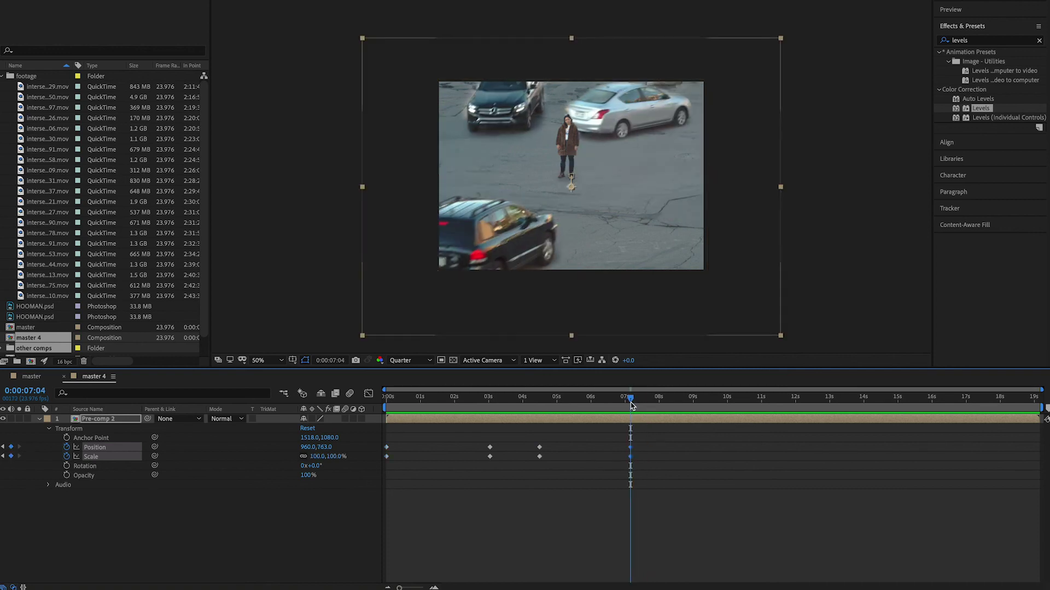
drag(632, 452, 625, 453)
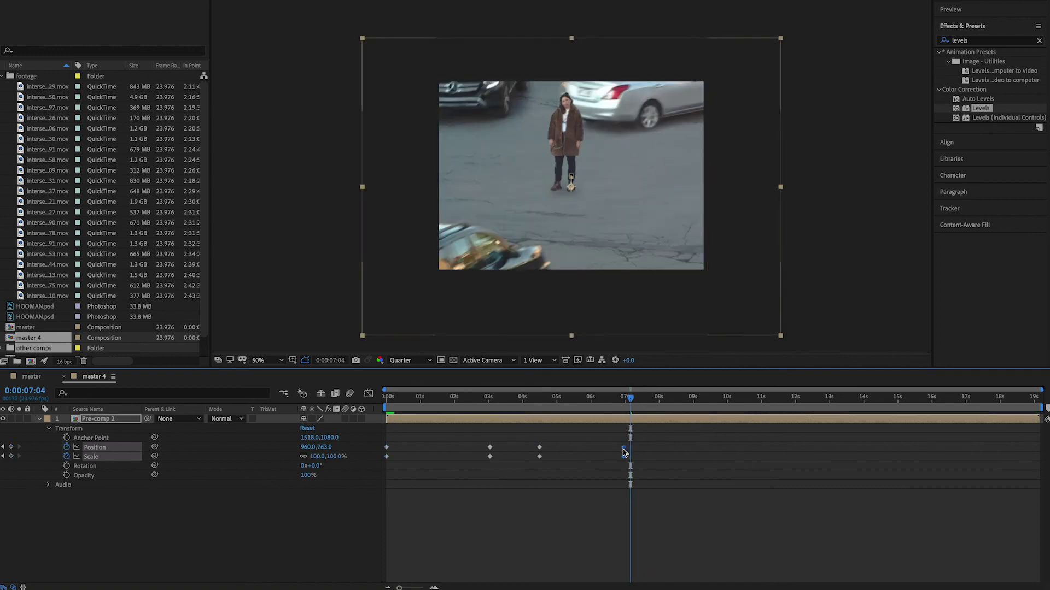
Play back the zoom out and back in from the start of the composition.
drag(562, 411, 343, 416)
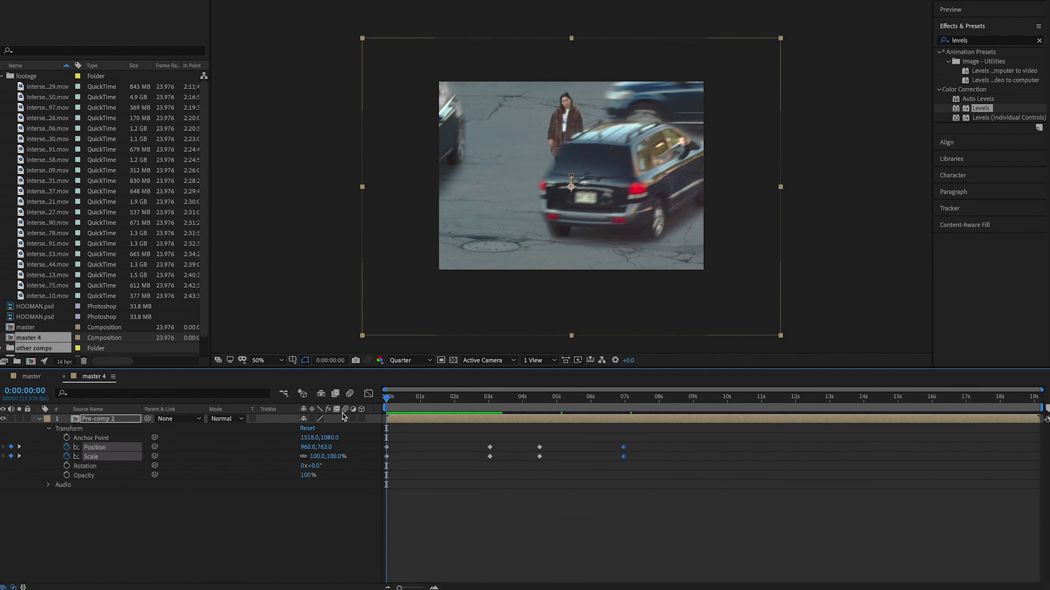
key(space)
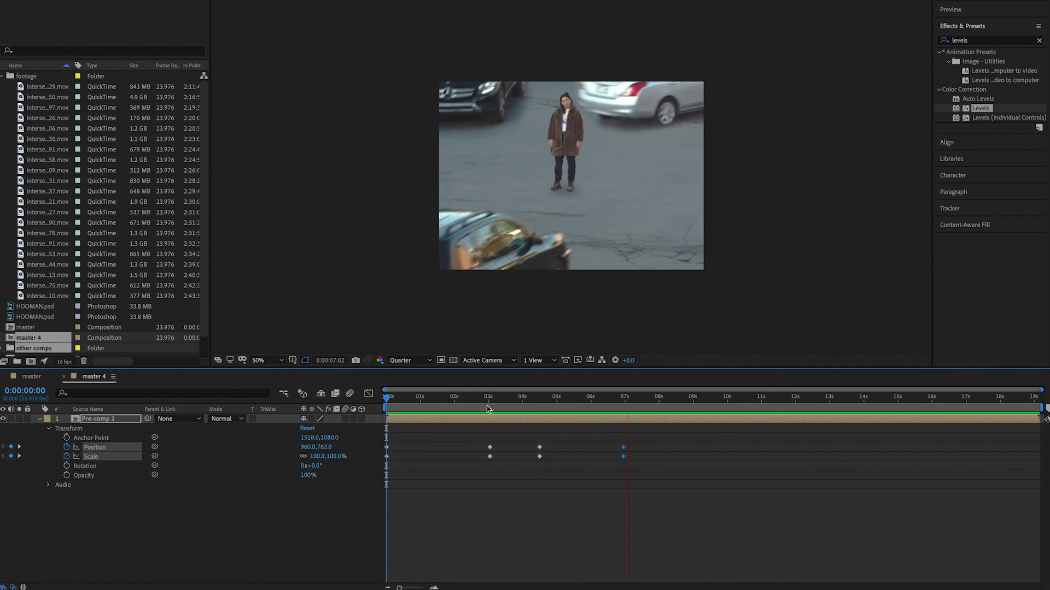
key(space)
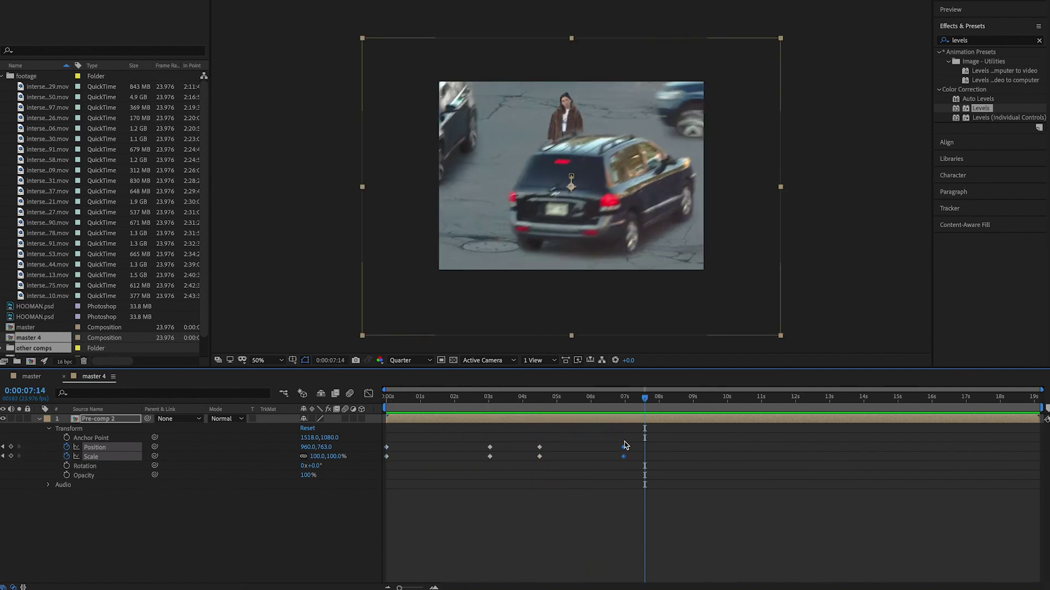
Hold the close framing with copied keyframes at 0:00:08:00, and paste the zoomed-out Position and Scale keyframes at 0:00:10:14.
drag(652, 402, 662, 402)
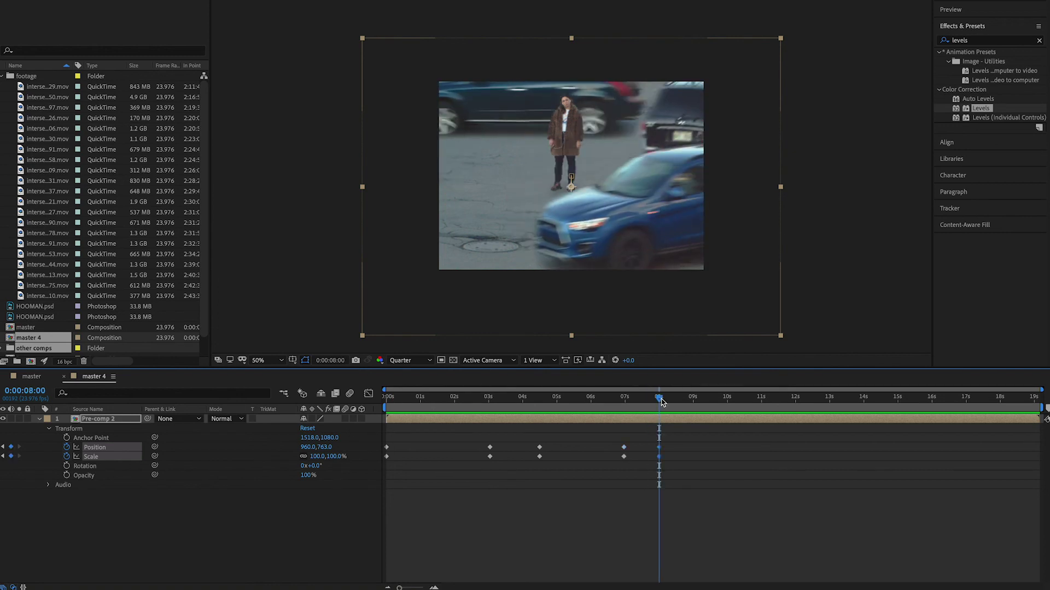
drag(687, 403, 748, 407)
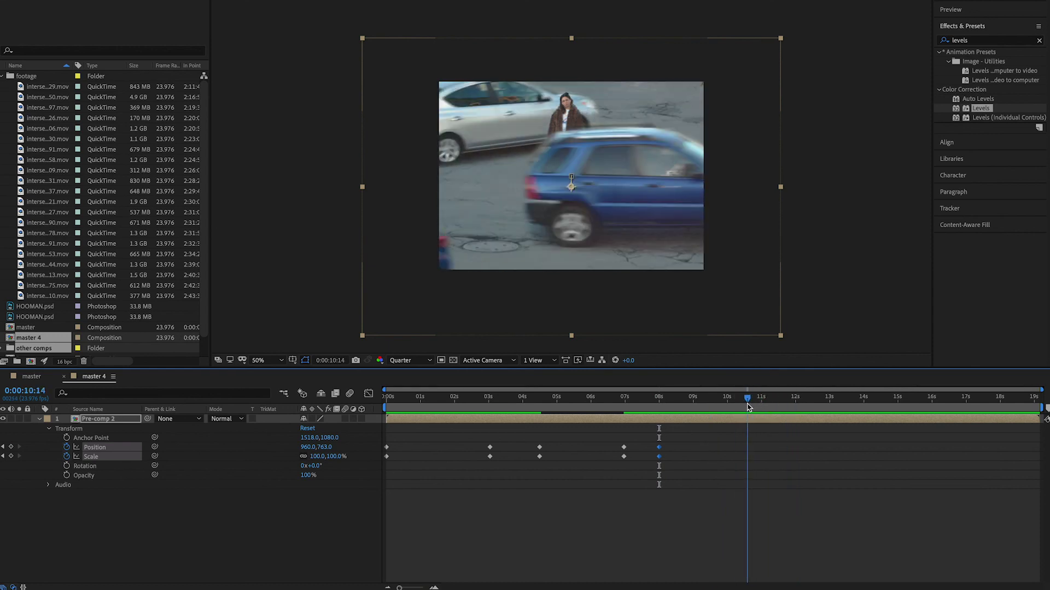
drag(550, 437, 531, 473)
key(ctrl+v)
Paste the zoomed-out keyframes at 0:00:11:13, shift them to about 0:00:11:20, and play back from the start.
drag(773, 405, 784, 406)
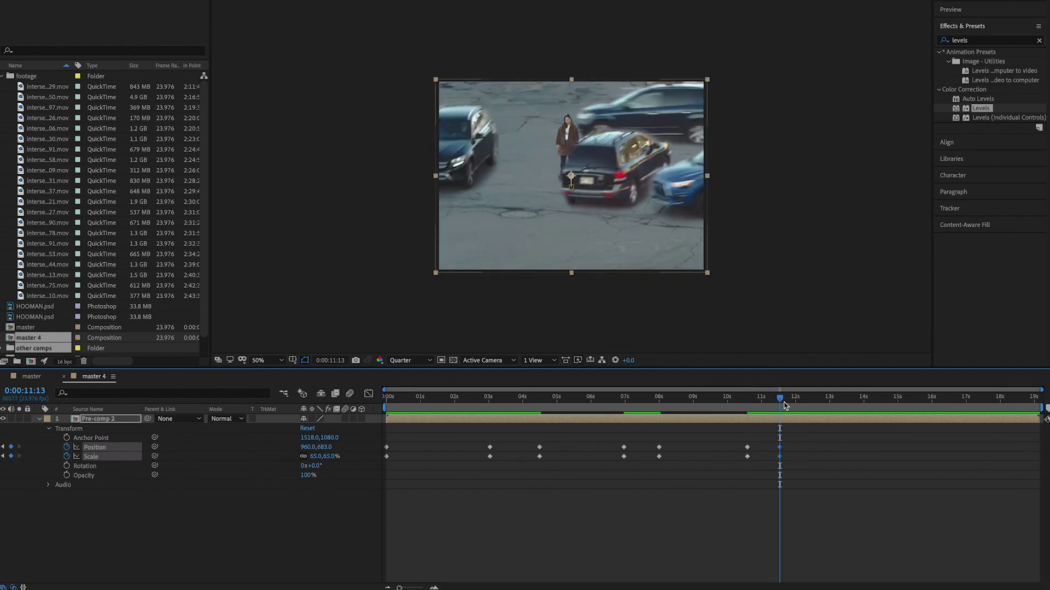
drag(779, 448, 783, 449)
drag(780, 414, 330, 420)
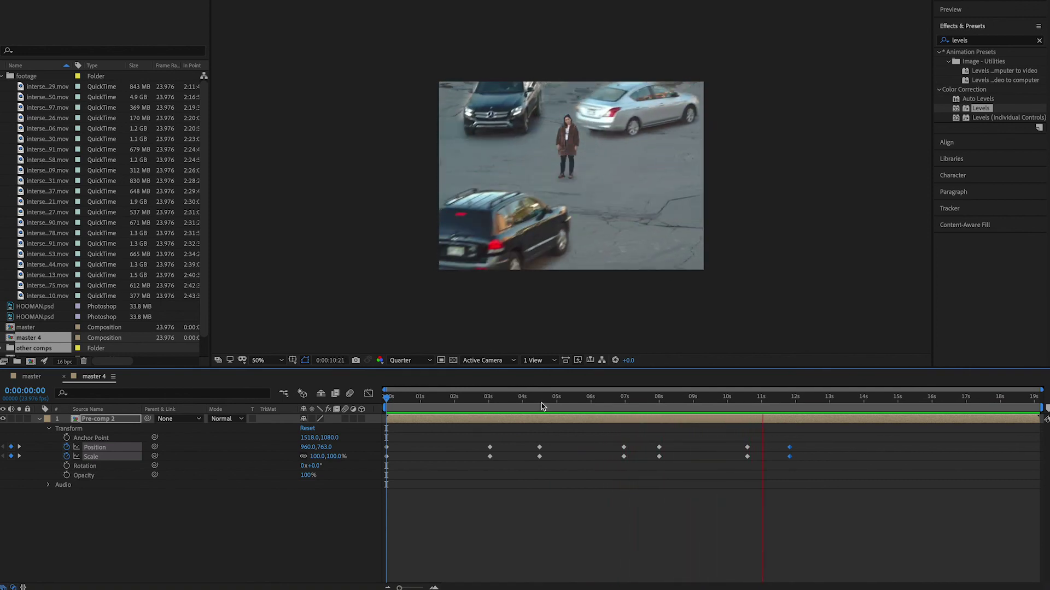
Repeat the close framing with copied starting Position and Scale keyframes at about 0:00:14:09 and 0:00:15:05, shifting the second pair to about 0:00:15:01.
key(space)
key(space)
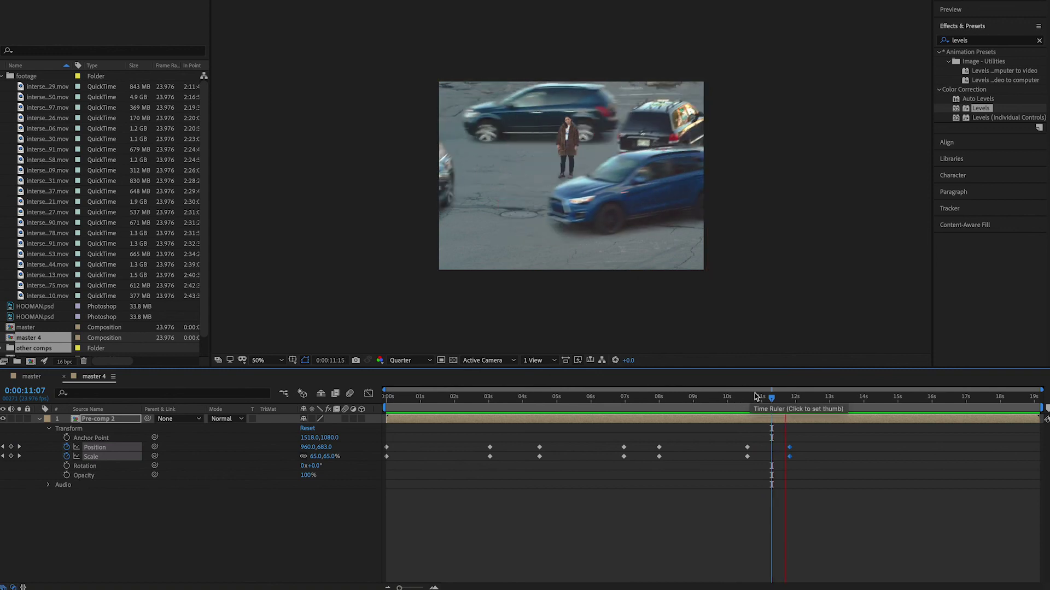
key(space)
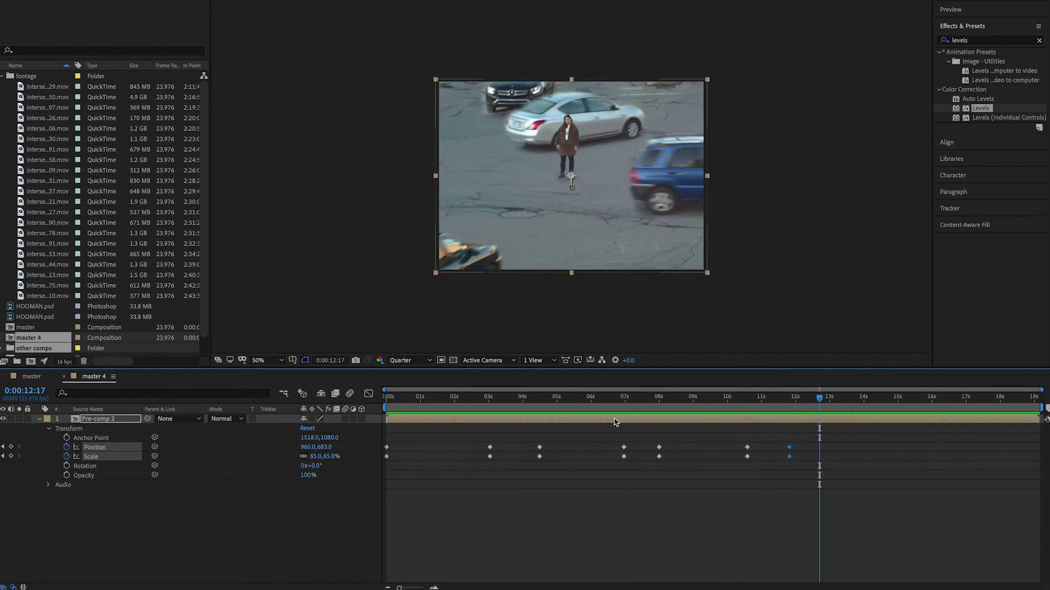
drag(785, 403, 794, 403)
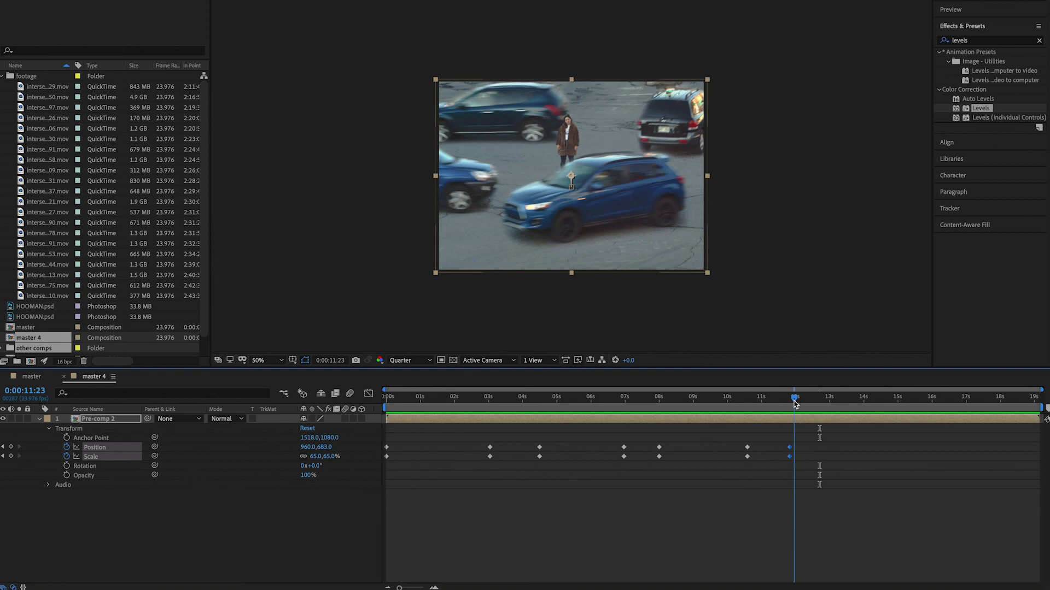
drag(383, 440, 410, 455)
drag(828, 409, 906, 405)
key(ctrl+v)
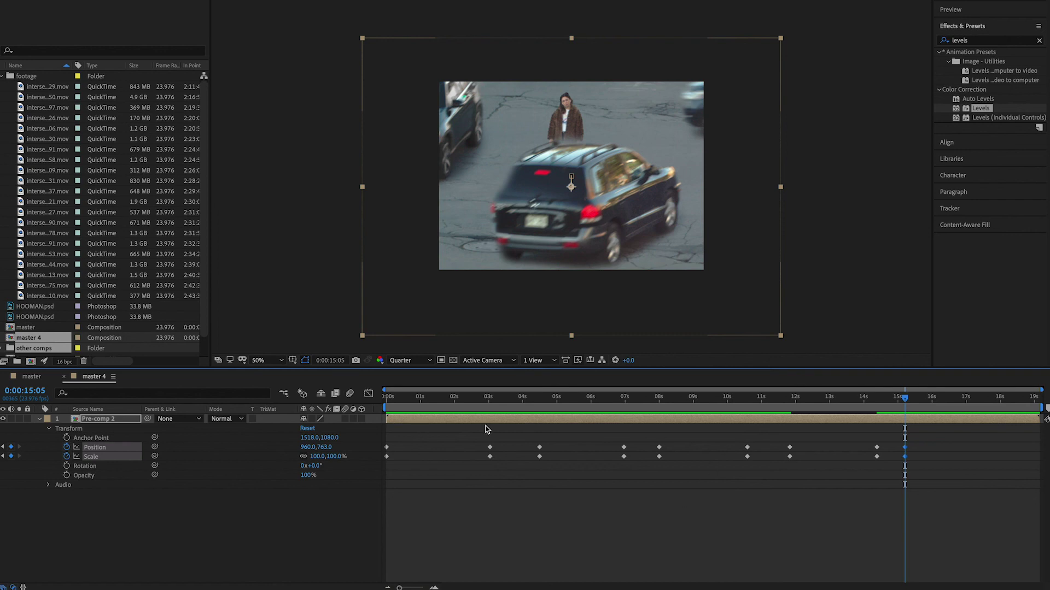
drag(907, 452, 902, 452)
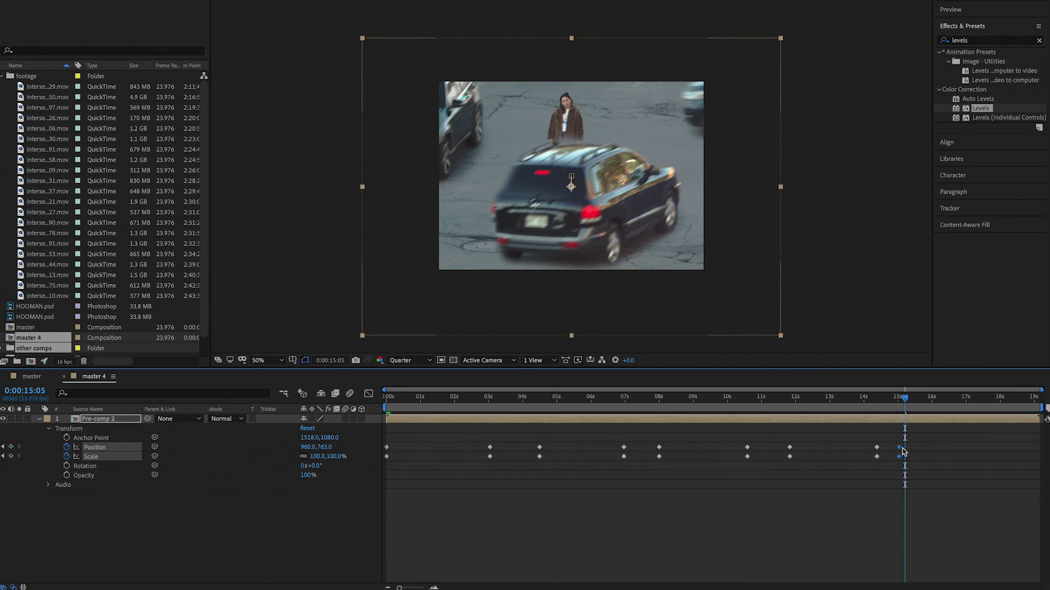
Paste the zoomed-out Position and Scale keyframes at 0:00:17:07 and again at 0:00:17:13 to hold the wide framing.
drag(789, 437, 804, 462)
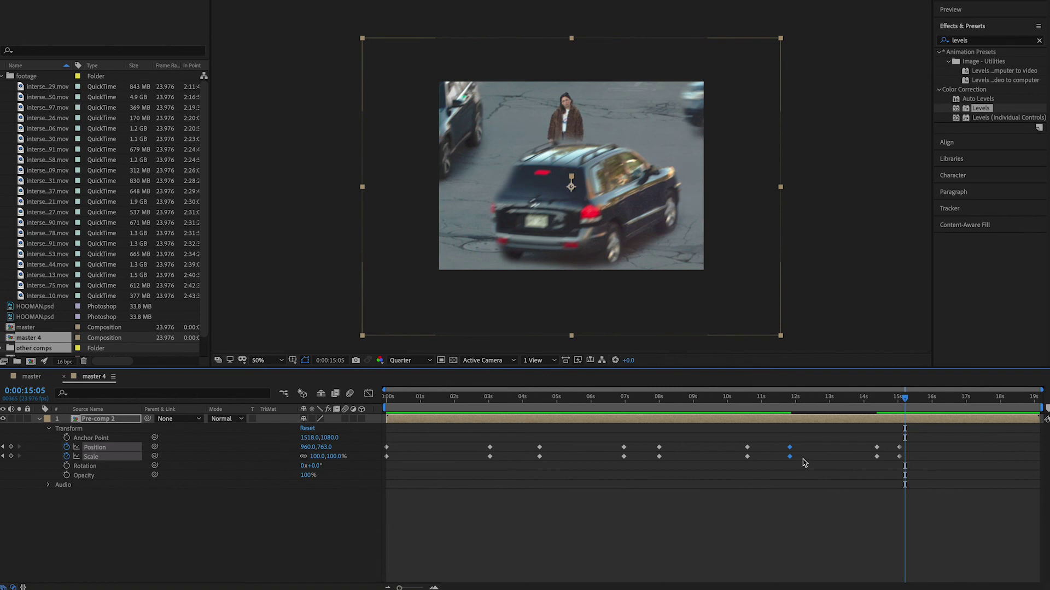
click(804, 462)
key(space)
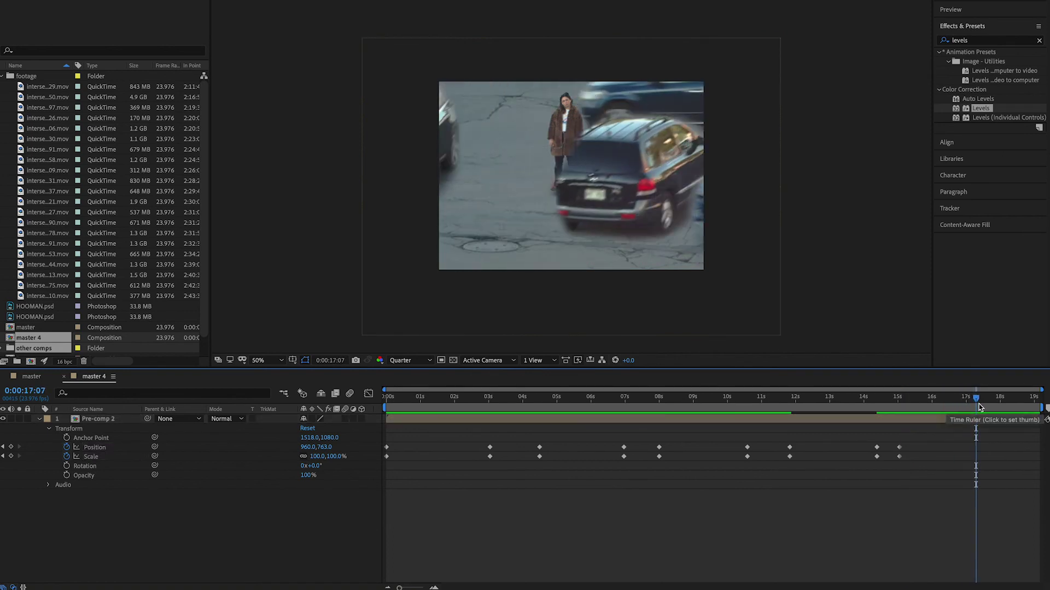
drag(727, 432, 753, 467)
key(ctrl+c)
key(ctrl+v)
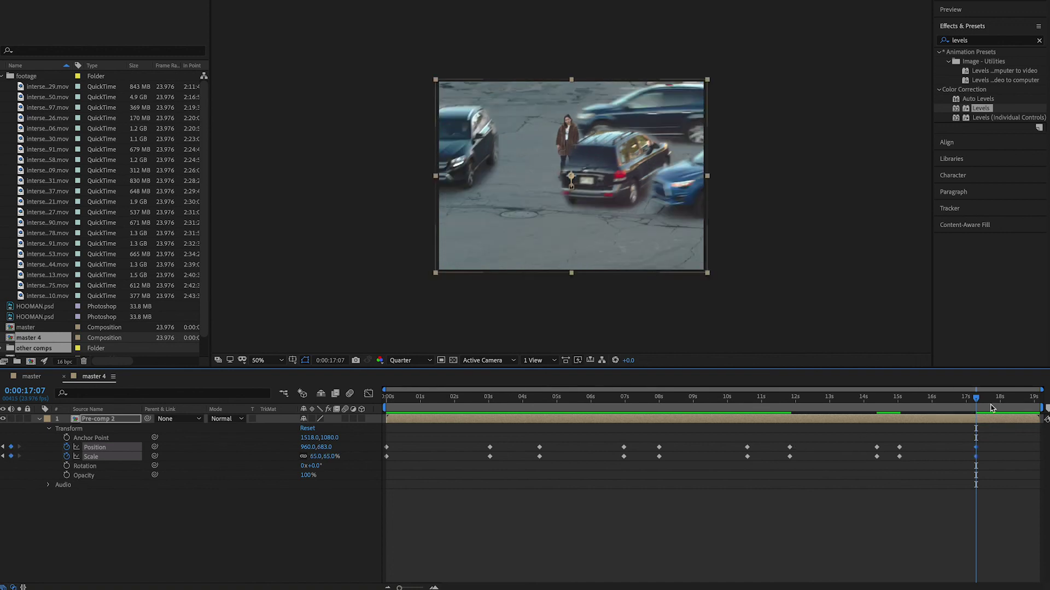
click(991, 407)
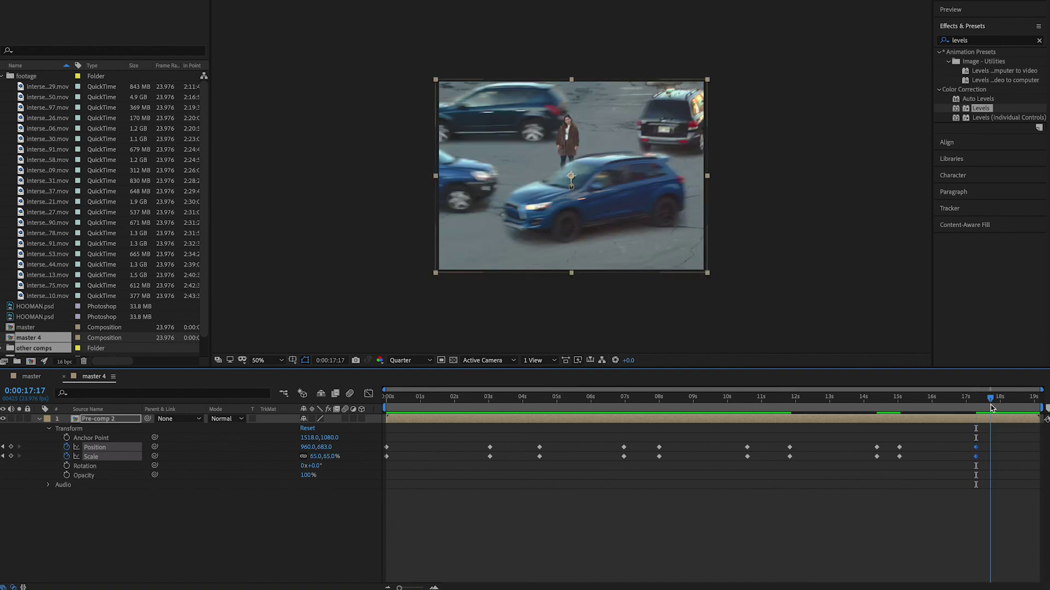
drag(992, 408, 985, 409)
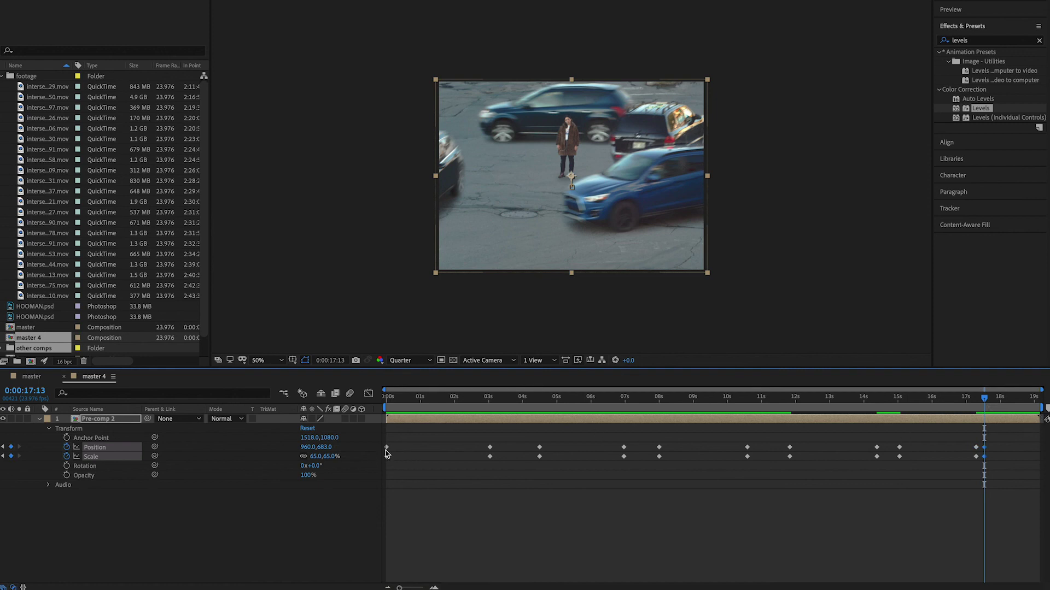
Copy the starting Position and Scale keyframes to 0:00:19:03 so the composition ends on the close framing.
drag(399, 473, 370, 480)
click(553, 430)
drag(1010, 398, 1041, 398)
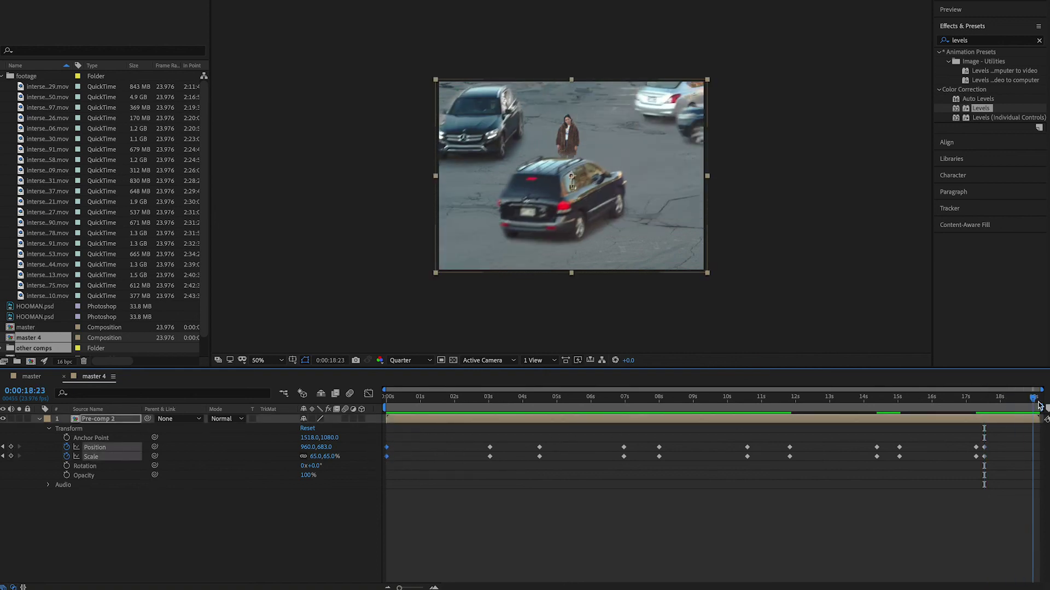
key(ctrl+v)
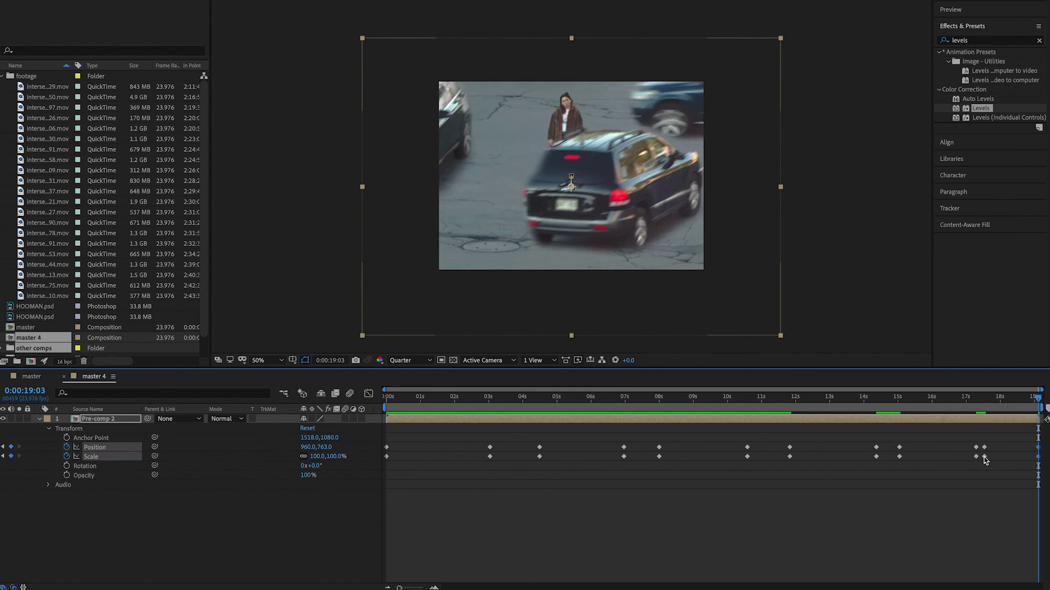
Shift the Position and Scale keyframe pairs between 3 and 8 seconds earlier, to about 2.7, 4, 6.6 and 7.6 seconds.
mouse_move(524, 442)
mouse_down()
mouse_move(545, 465)
mouse_move(535, 449)
mouse_up()
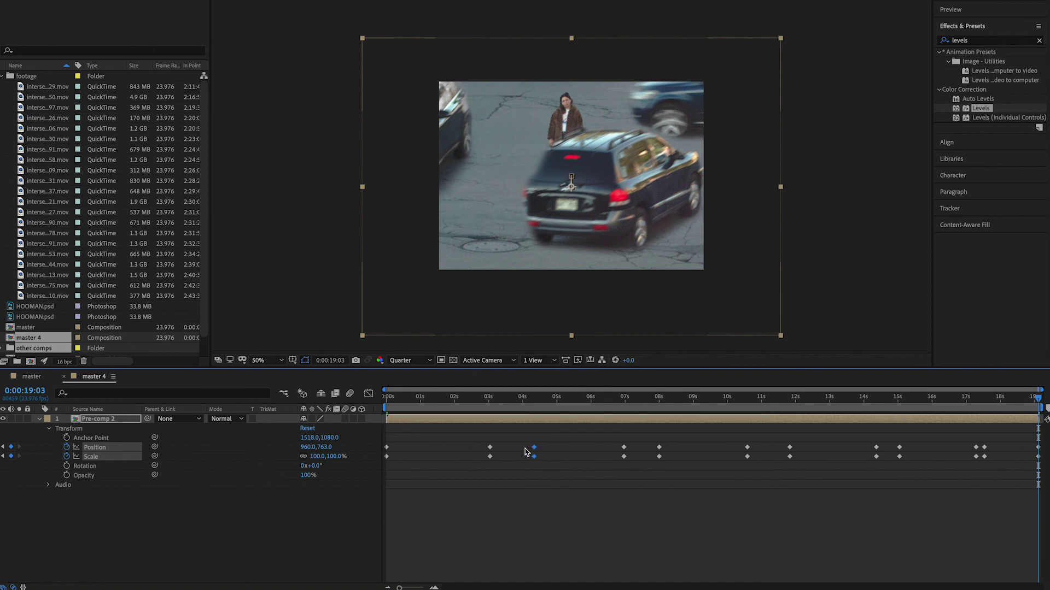
double_click(531, 452)
click(525, 305)
drag(476, 445, 524, 450)
mouse_move(669, 441)
mouse_down()
mouse_move(611, 475)
mouse_move(610, 448)
mouse_up()
click(682, 446)
Shift the keyframe pairs between 10 and 15 seconds earlier, to about 10.1, 11.3, 13.7 and 14.4 seconds.
drag(727, 443, 801, 474)
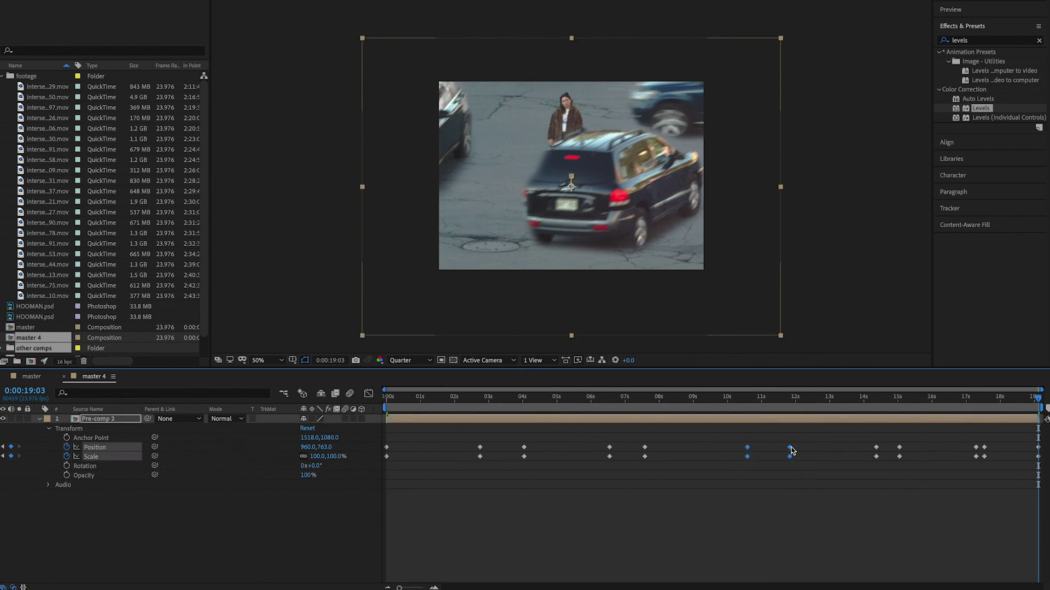
click(860, 433)
drag(906, 439, 857, 449)
click(967, 447)
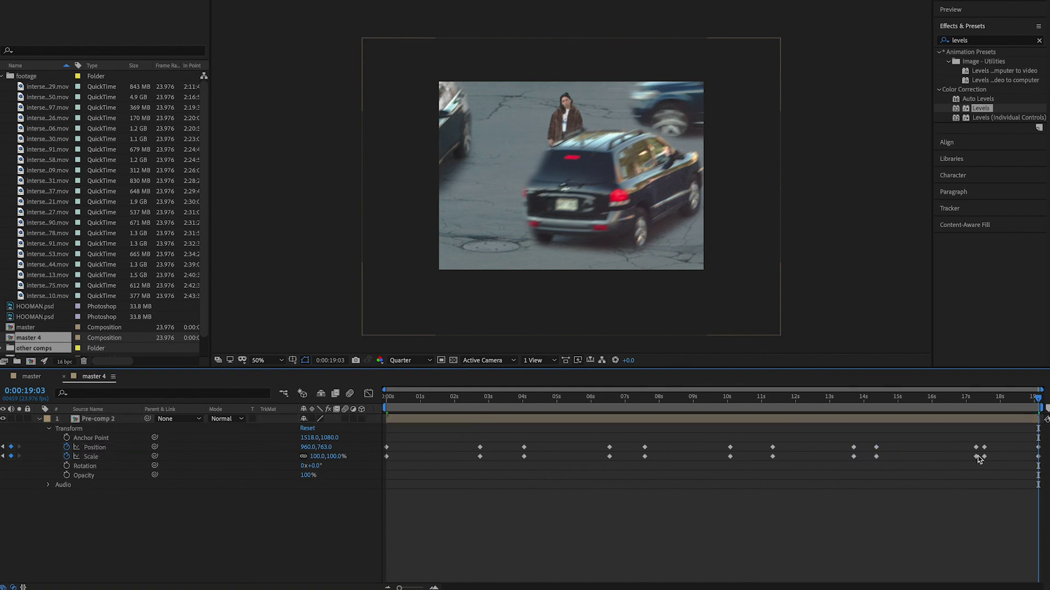
Move the two zoomed-out keyframe pairs near 17 seconds earlier and widen their spacing, placing them at about 16.6 and 17.1 seconds.
mouse_move(969, 442)
mouse_down()
mouse_move(992, 452)
mouse_move(965, 453)
mouse_up()
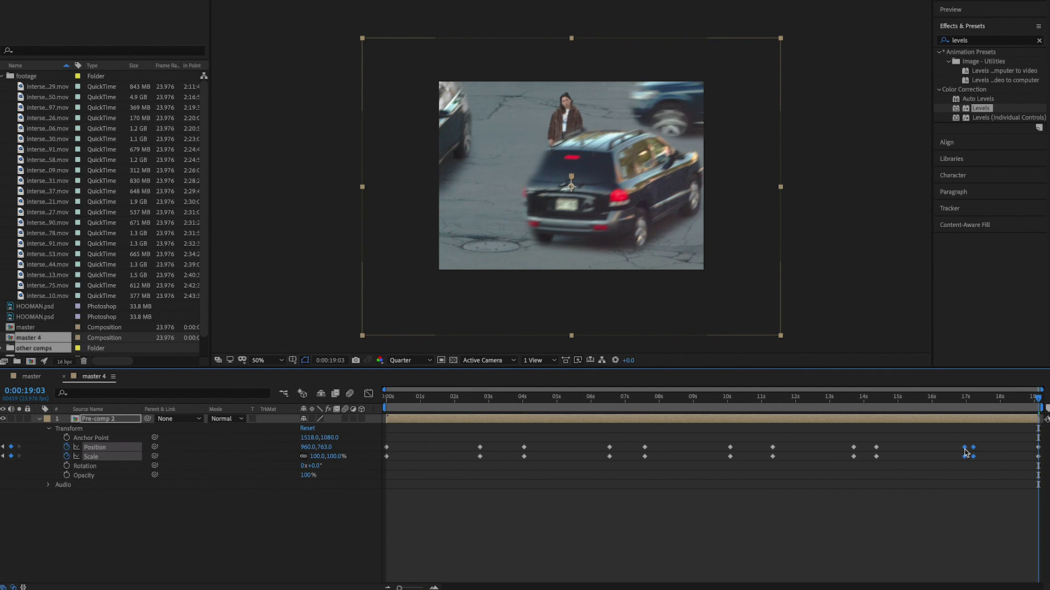
click(975, 447)
click(971, 447)
shift+click(971, 456)
drag(971, 457, 956, 471)
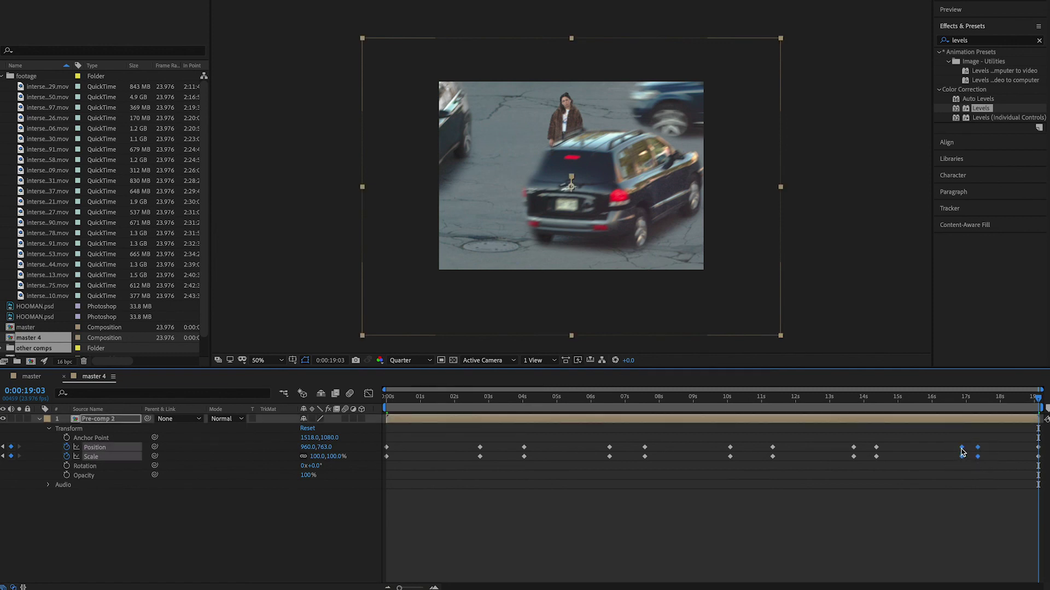
click(964, 481)
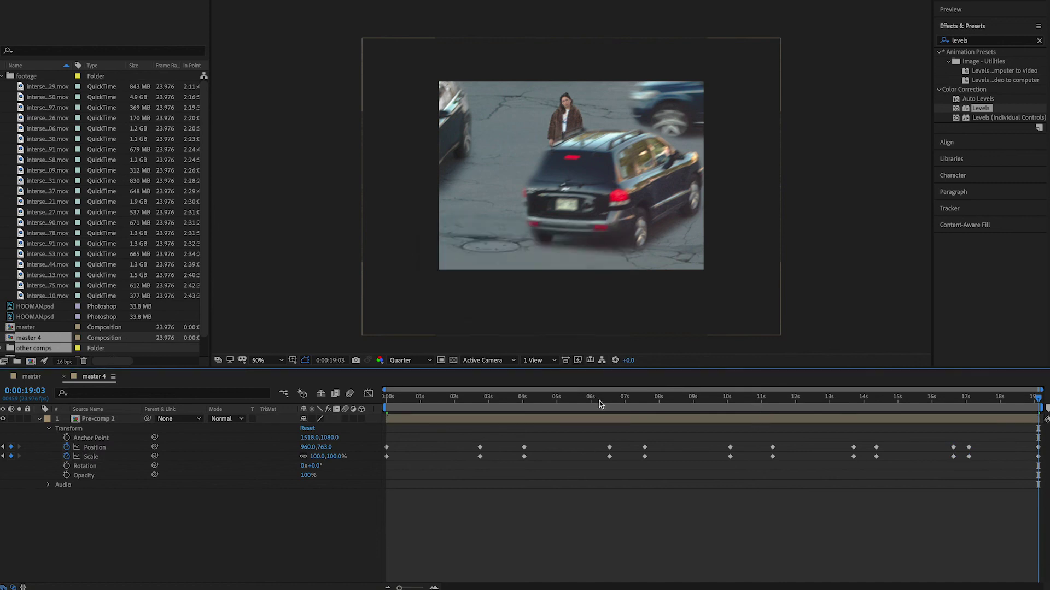
Play back the retimed camera moves with the composition view magnification set to Fit.
key(space)
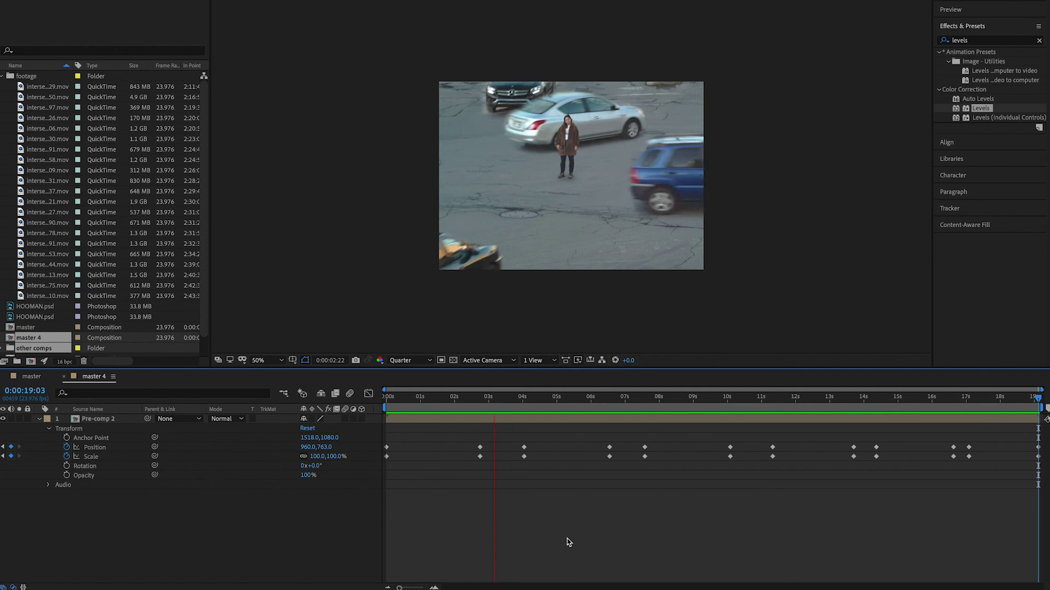
click(281, 362)
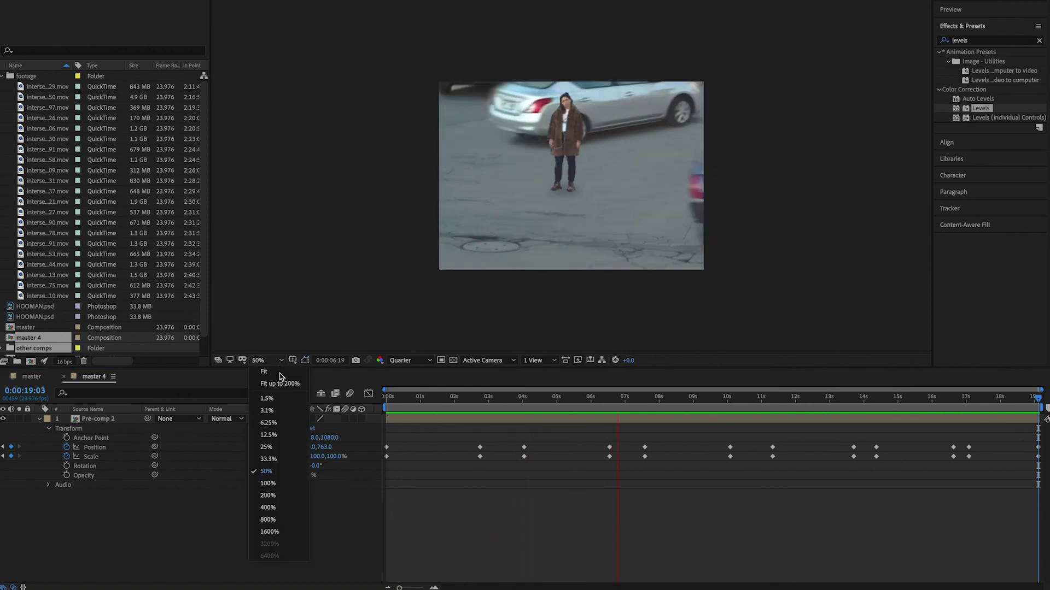
click(280, 373)
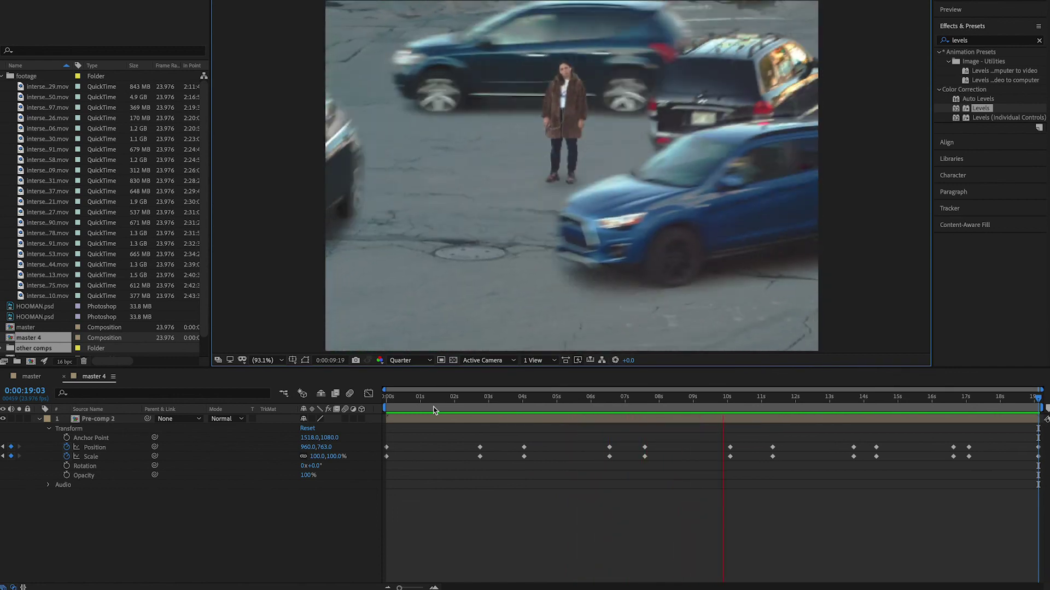
key(space)
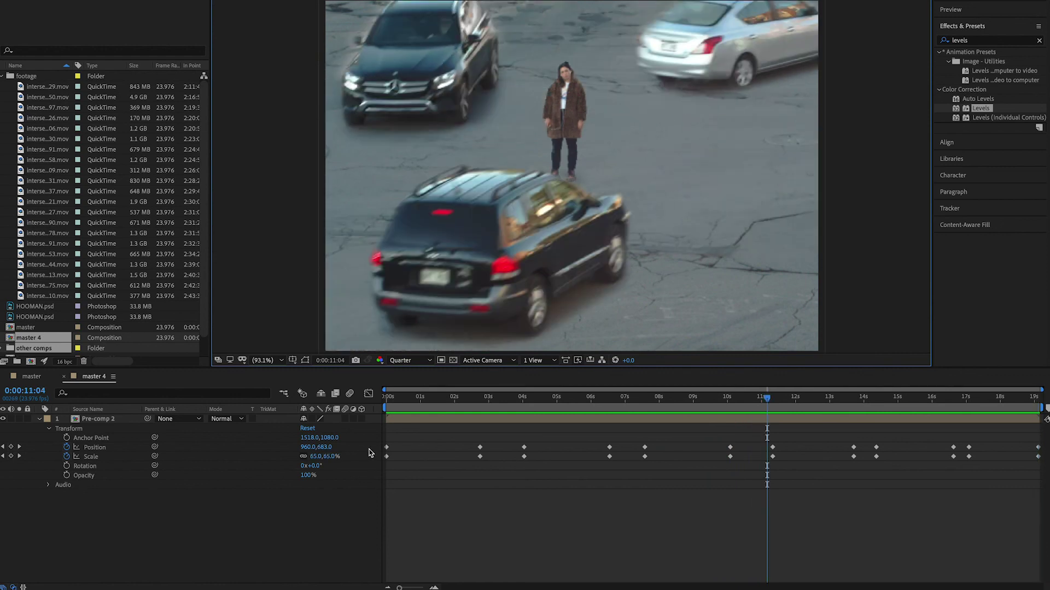
Apply Easy Ease to all Position and Scale keyframes of Pre-comp 2 and play back the composition.
click(480, 447)
click(481, 452)
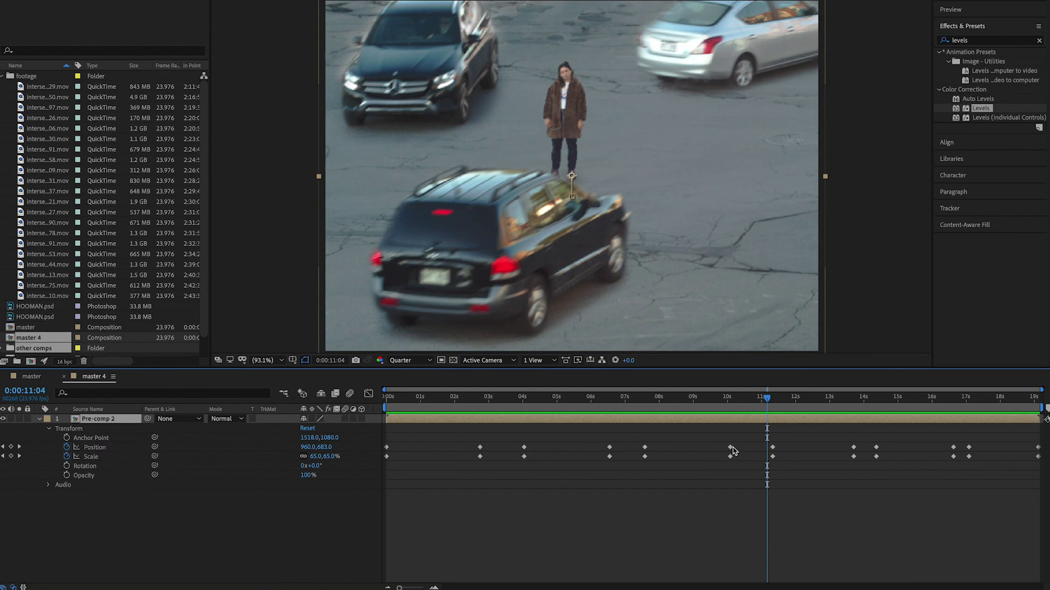
drag(392, 441, 1042, 492)
drag(403, 443, 369, 487)
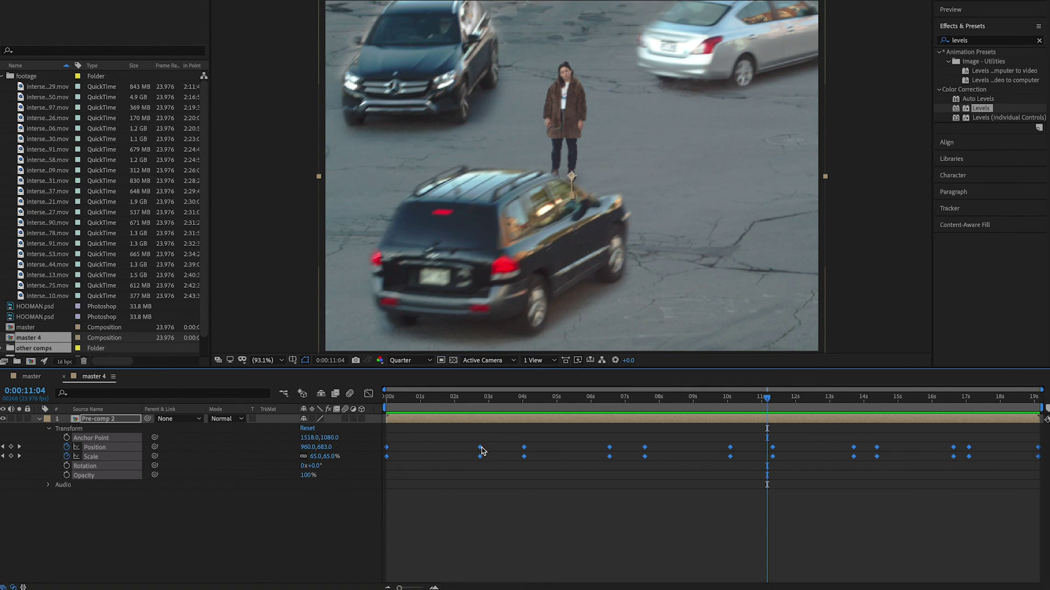
right_click(481, 451)
mouse_move(566, 580)
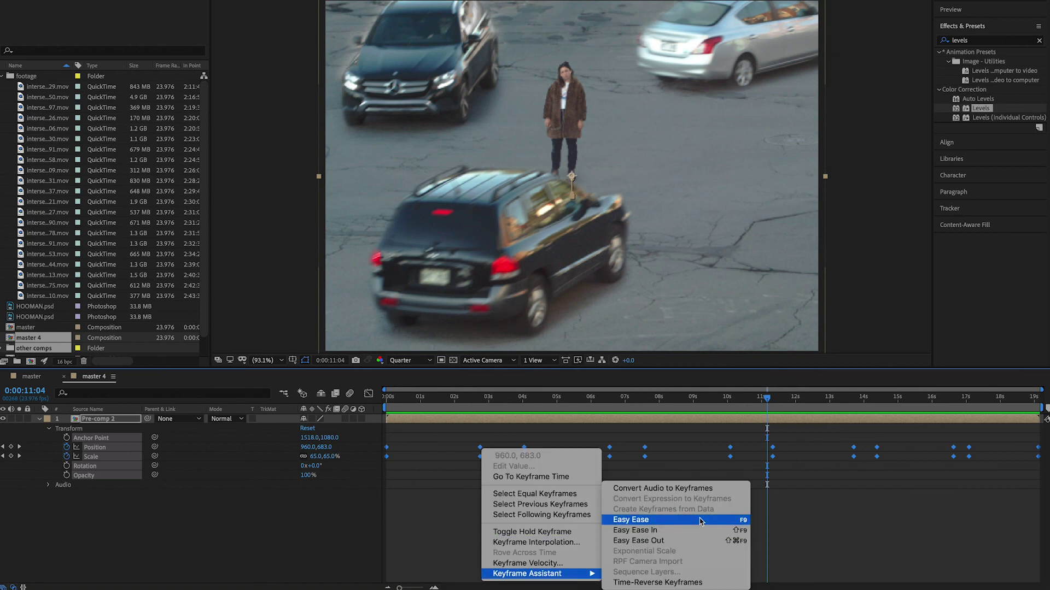
click(701, 520)
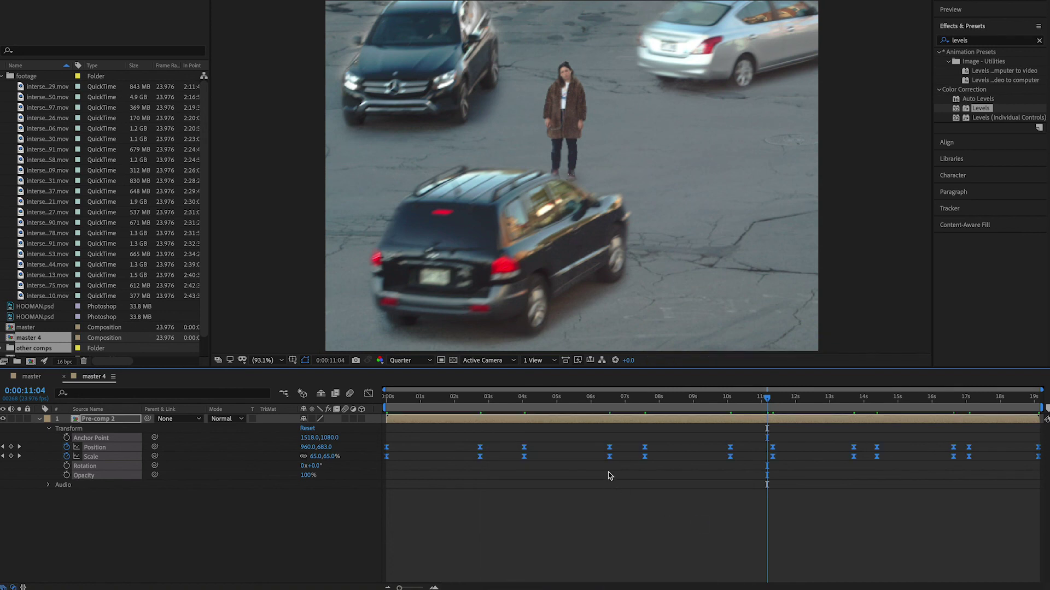
key(space)
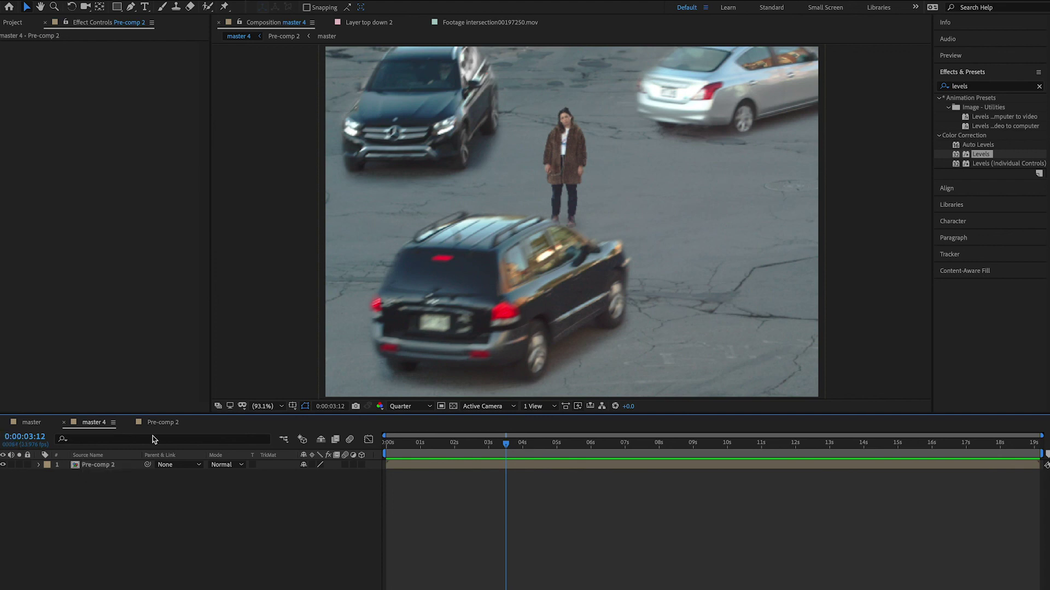
Copy White Solid 2 and Adjustment Layers 2, 3 and 4 from master 3 in the other comps folder into master 4, above Pre-comp 2.
click(31, 422)
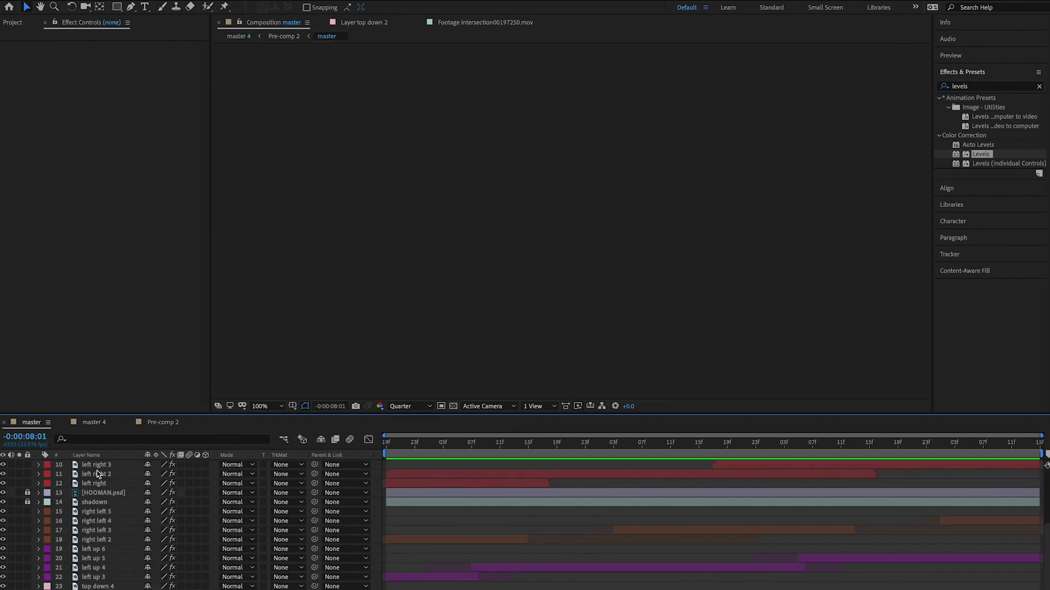
click(100, 423)
click(12, 22)
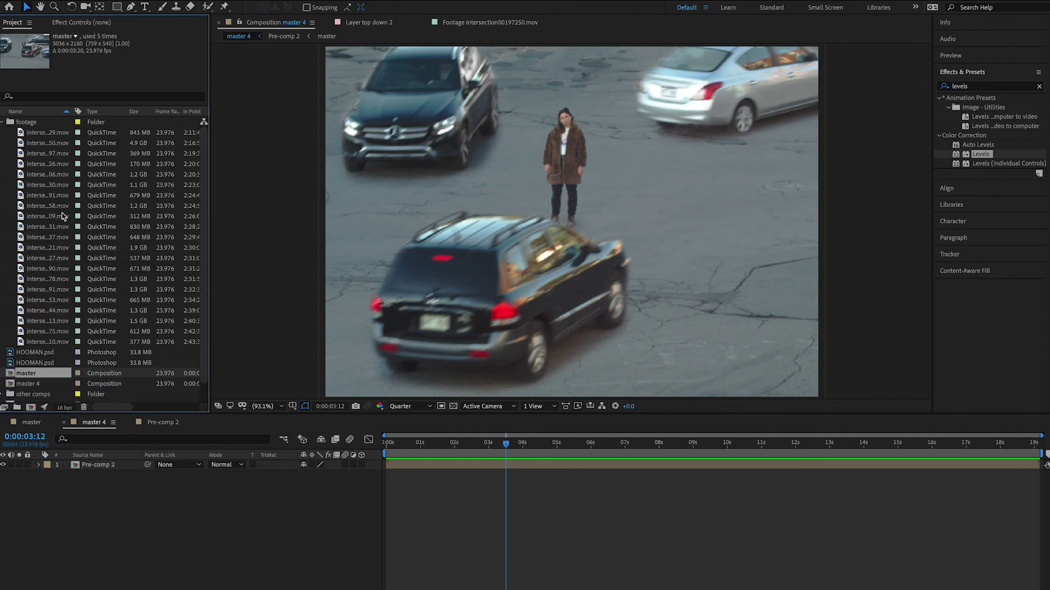
scroll(48, 331, down, 1)
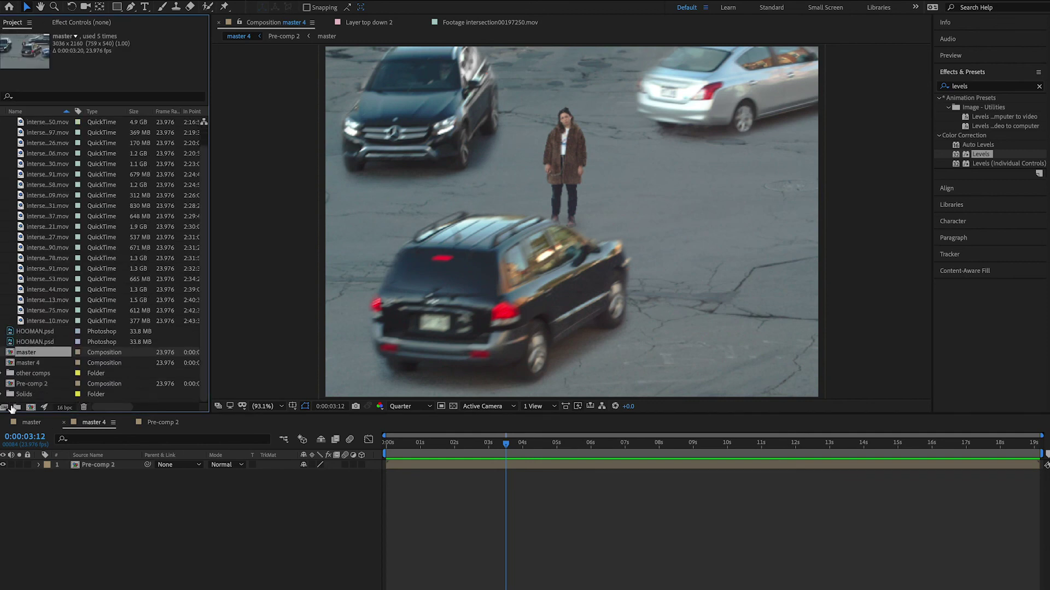
click(3, 373)
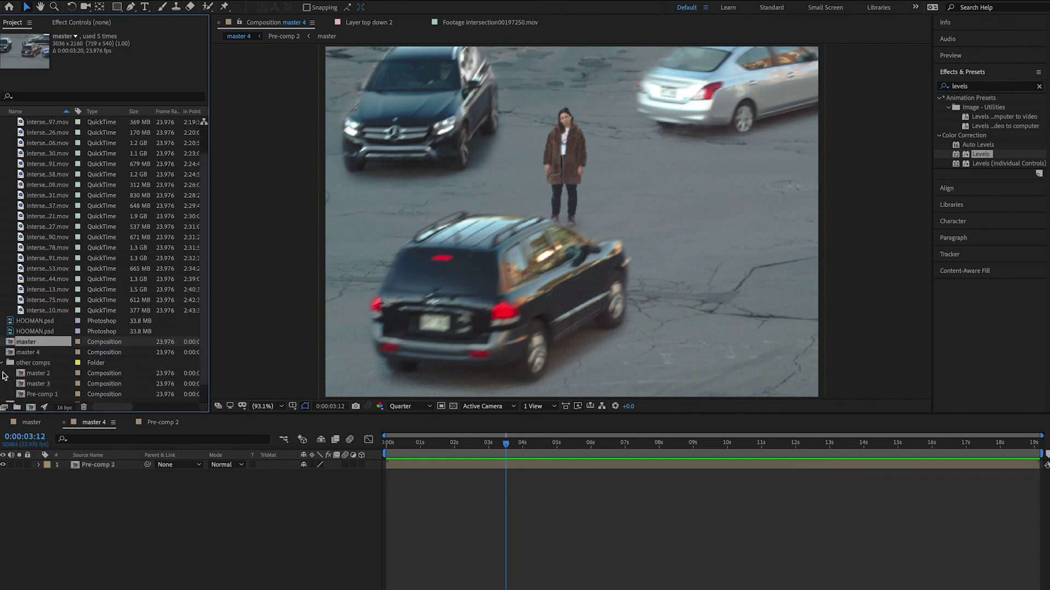
double_click(35, 384)
double_click(102, 492)
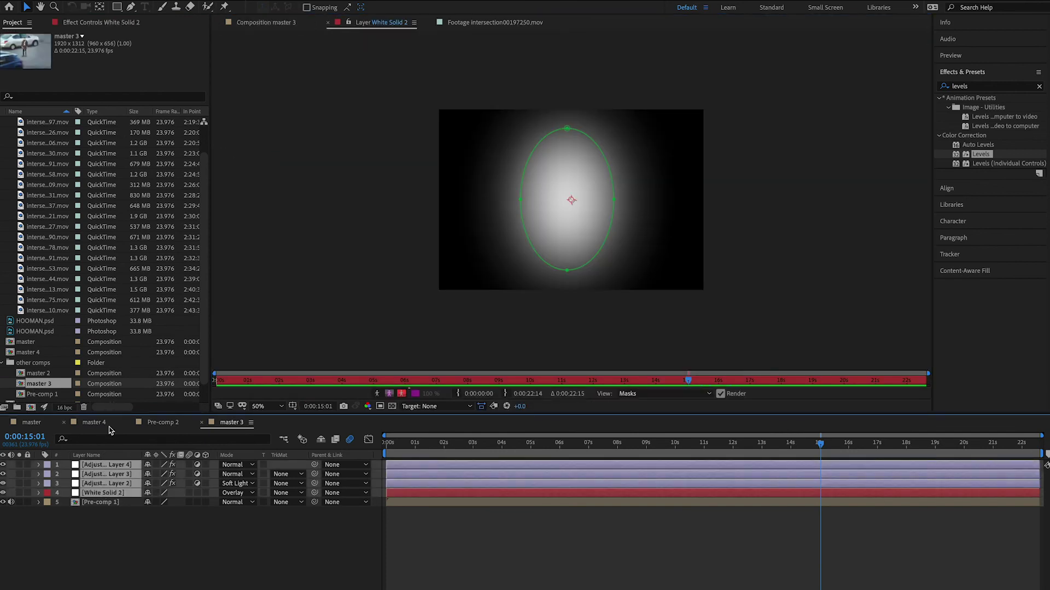
click(110, 429)
right_click(109, 429)
click(359, 484)
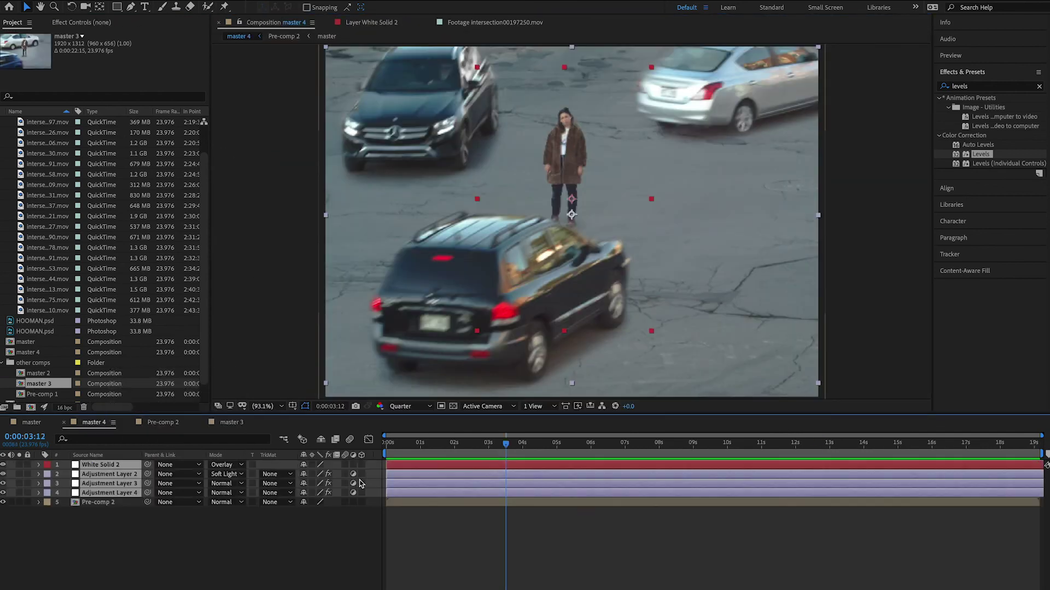
click(382, 584)
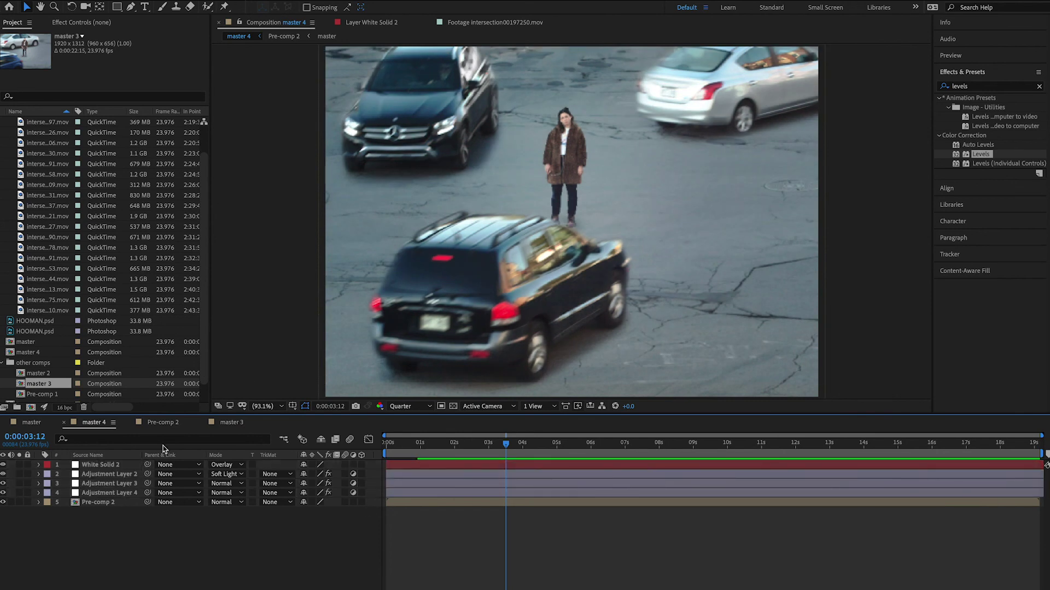
Toggle the visibility of White Solid 2 and the three adjustment layers together to compare the image with and without the grade.
click(126, 494)
shift+click(120, 466)
click(3, 465)
click(2, 465)
click(2, 465)
click(2, 466)
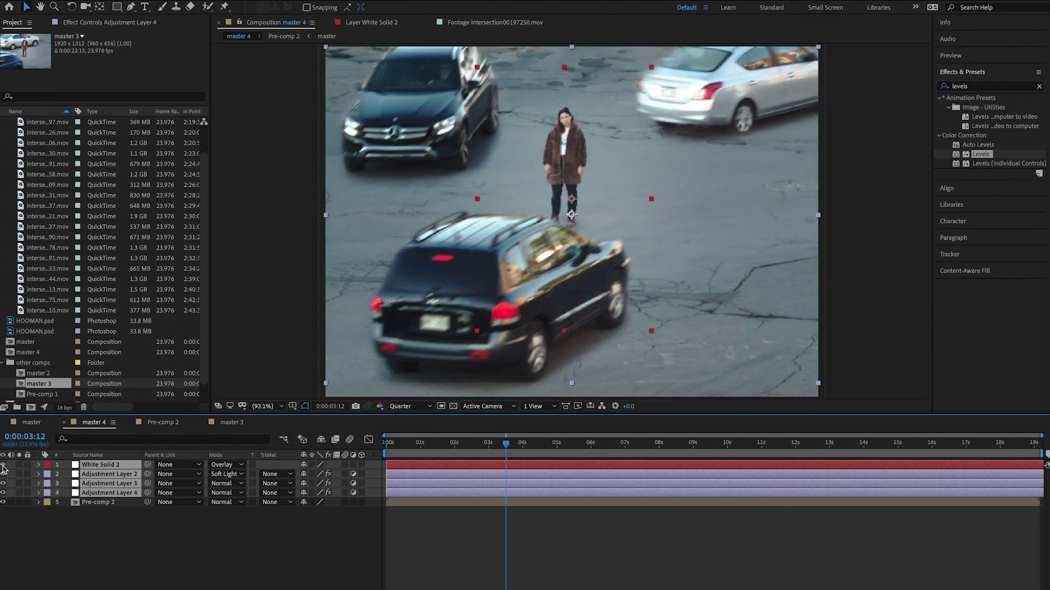
Inspect White Solid 2 and the effect settings of Adjustment Layers 2, 3 and 4 in master 4 one after another.
click(87, 555)
click(79, 466)
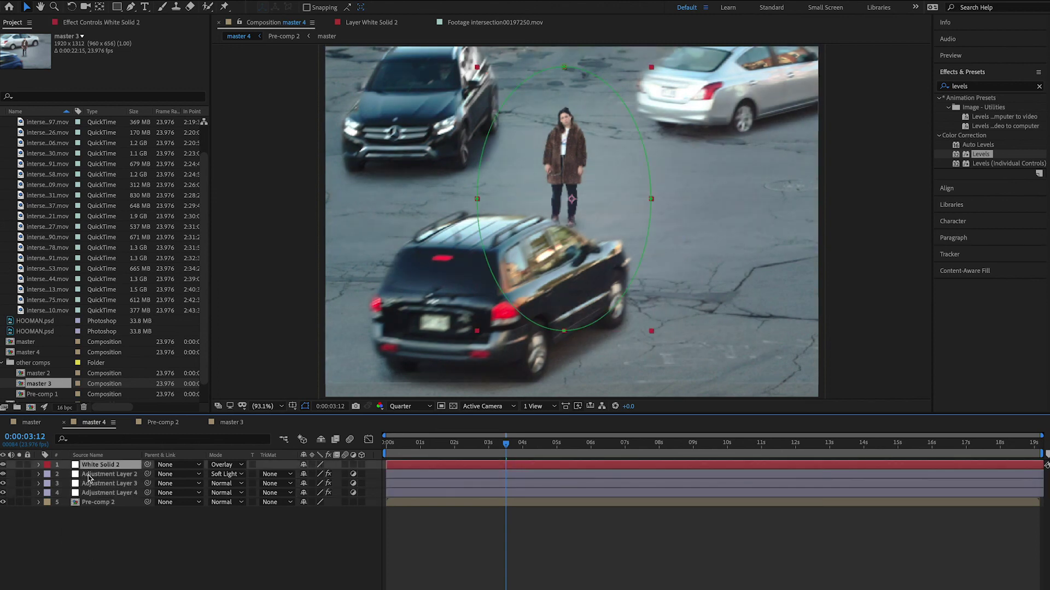
click(91, 475)
click(96, 22)
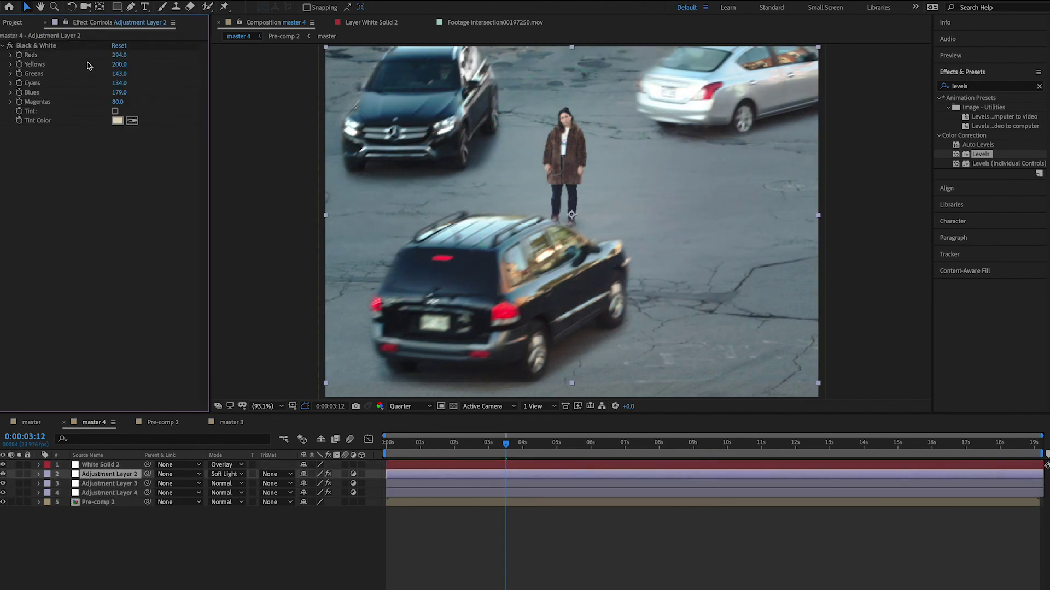
click(101, 483)
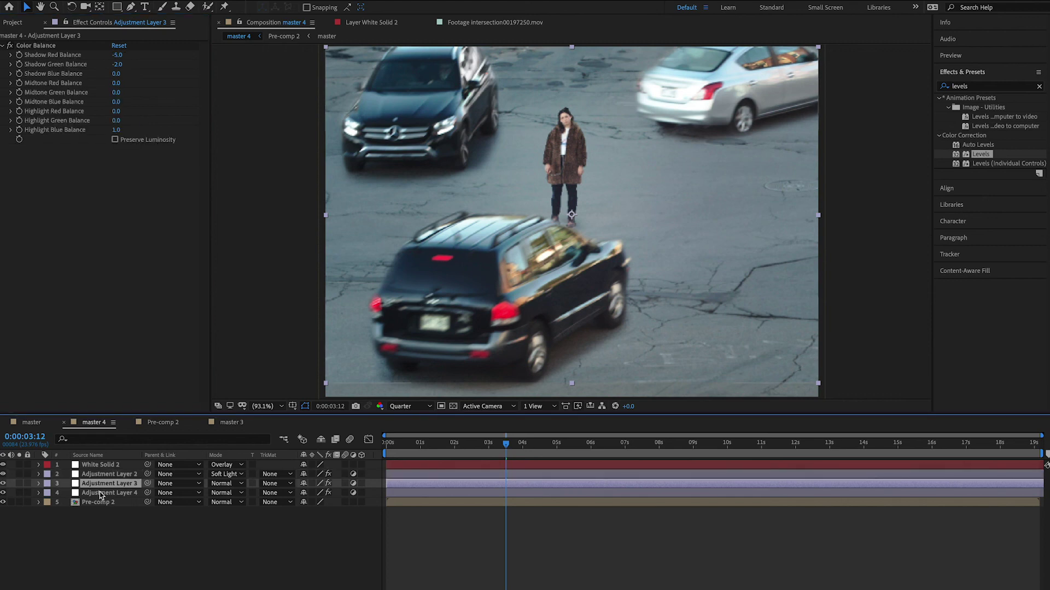
click(100, 493)
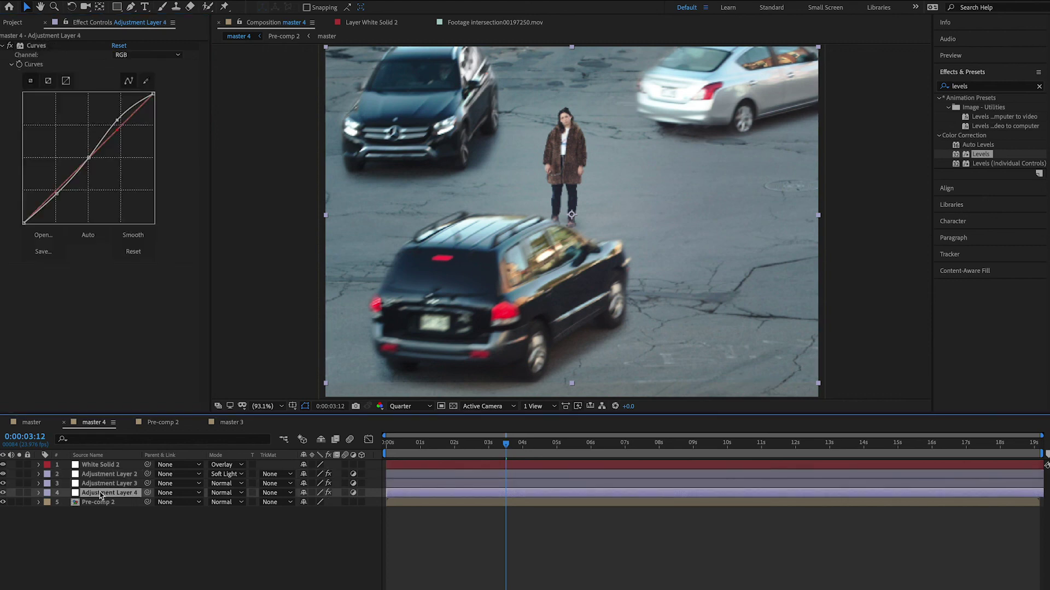
Deselect all layers and play back the graded master 4 composition.
click(177, 562)
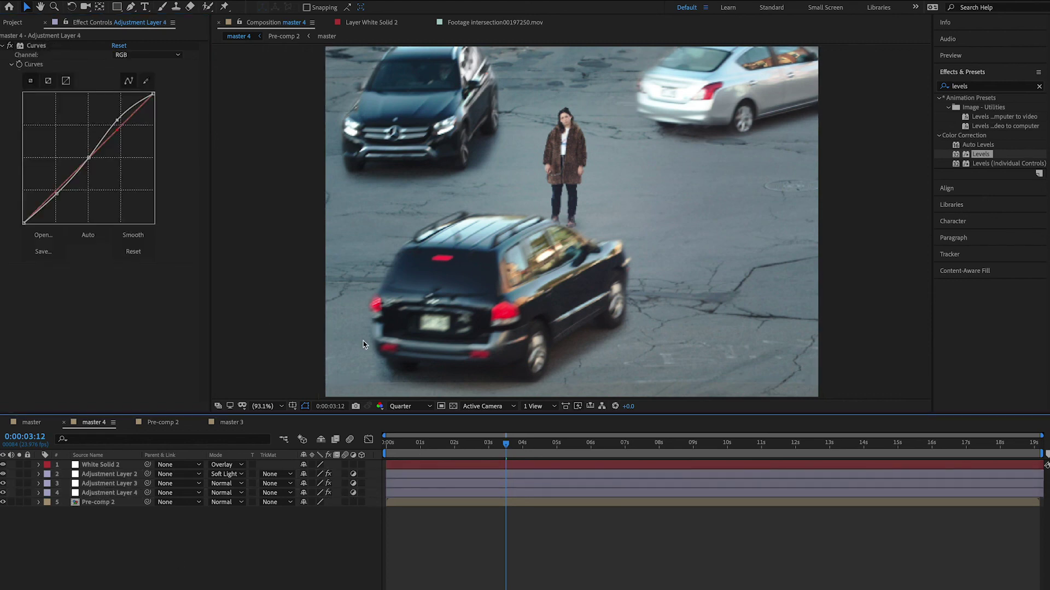
key(space)
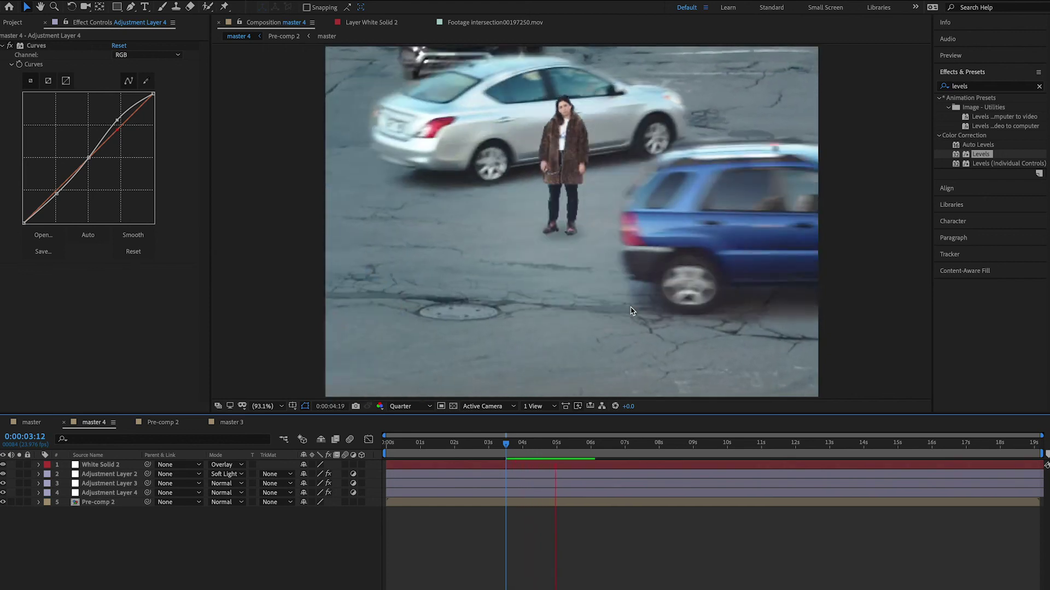